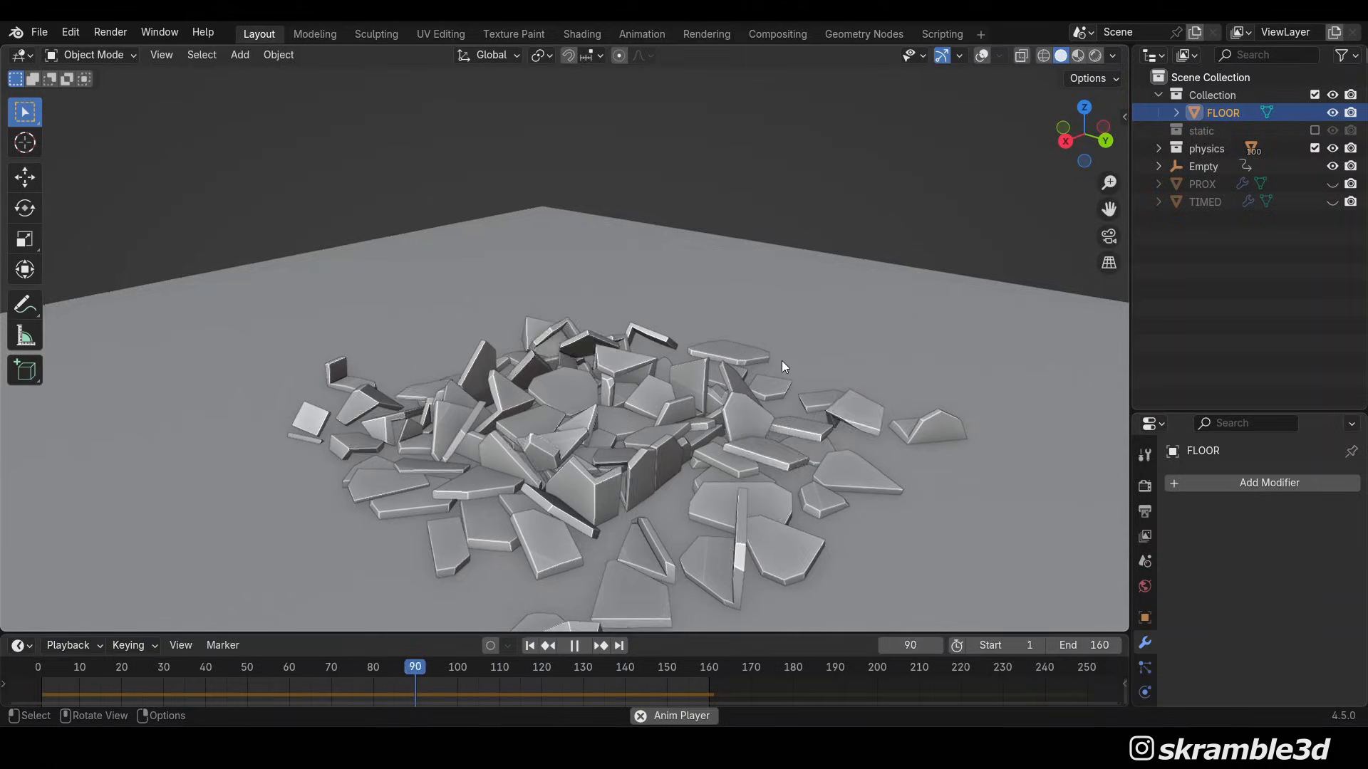
# Stop the playback, exclude the physics collection from the view layer, and unhide and select the TIMED object
pyautogui.press('space')
pyautogui.click(1314, 148)
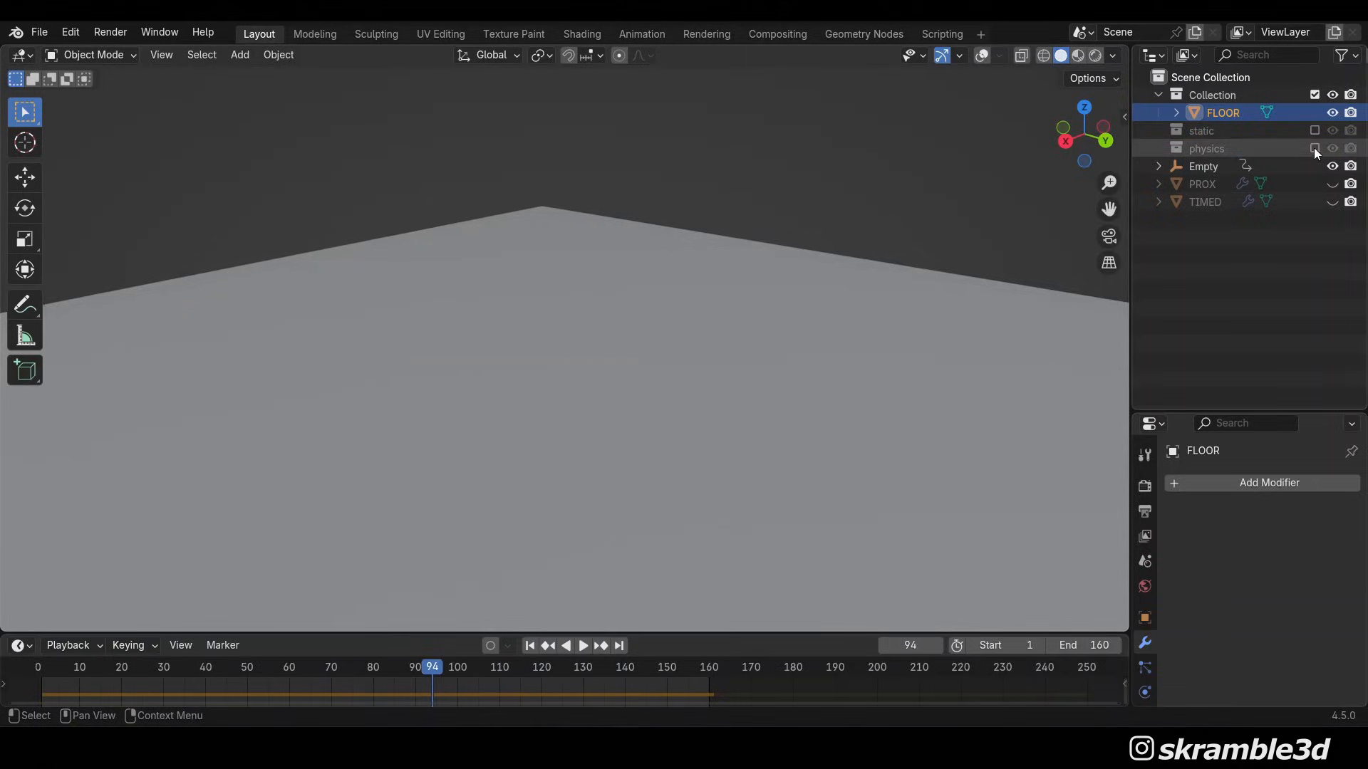
pyautogui.click(1332, 202)
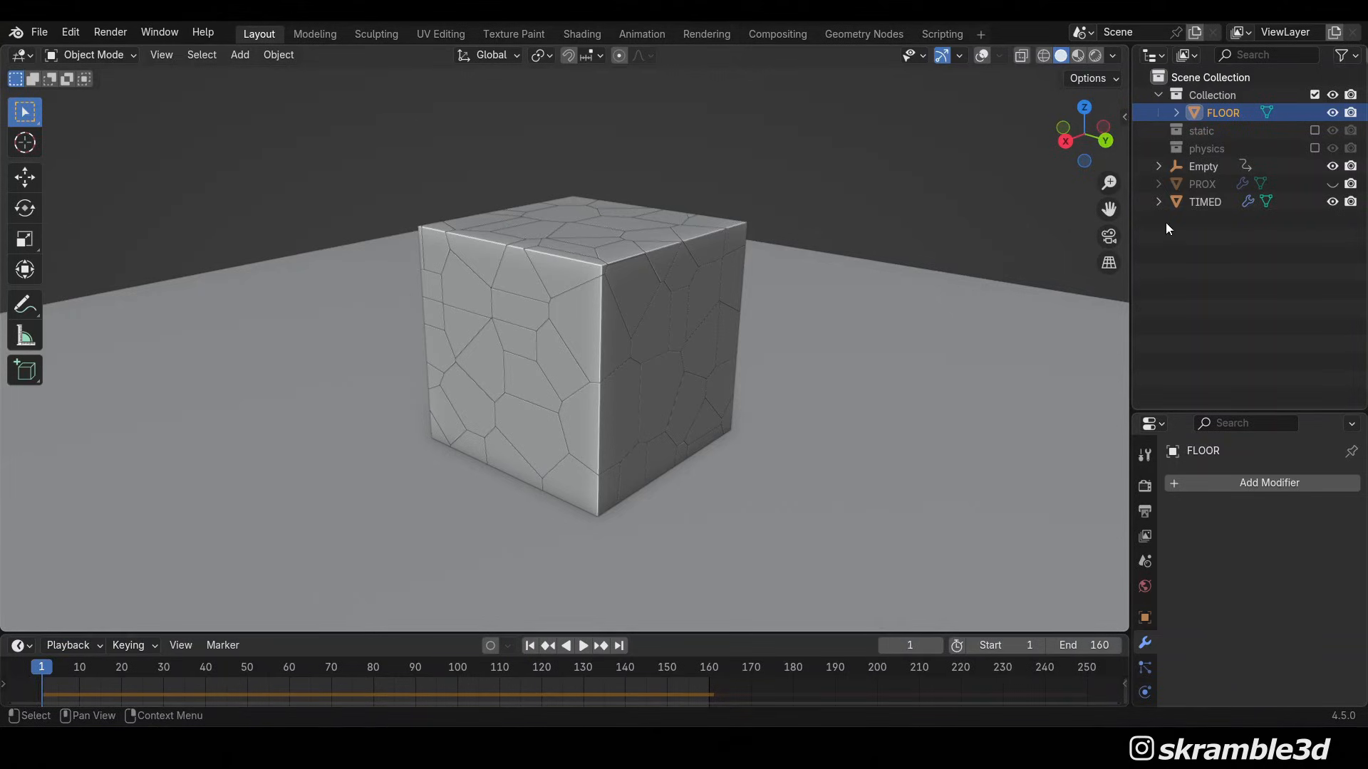
pyautogui.click(1210, 203)
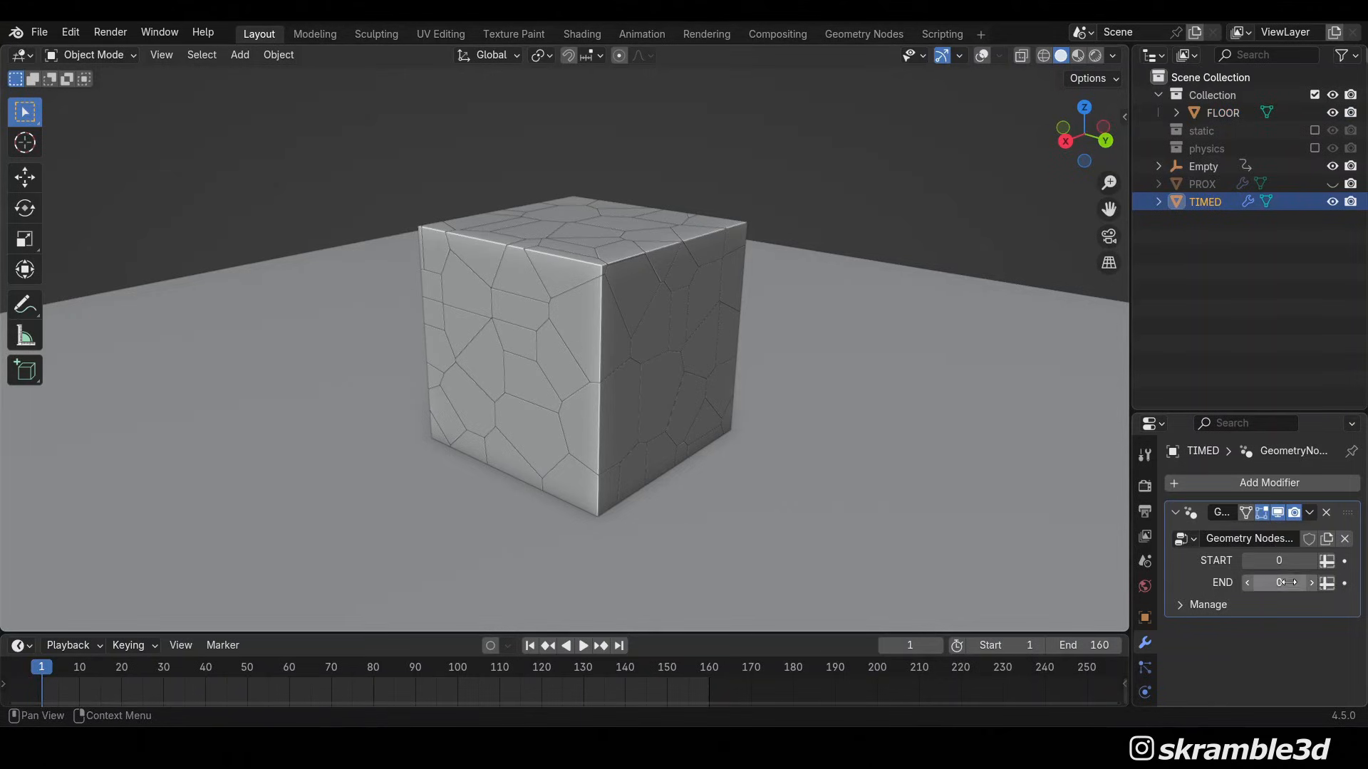
# Set the TIMED object's geometry nodes START to 30 and END to 100, and preview the animation
pyautogui.click(1285, 561)
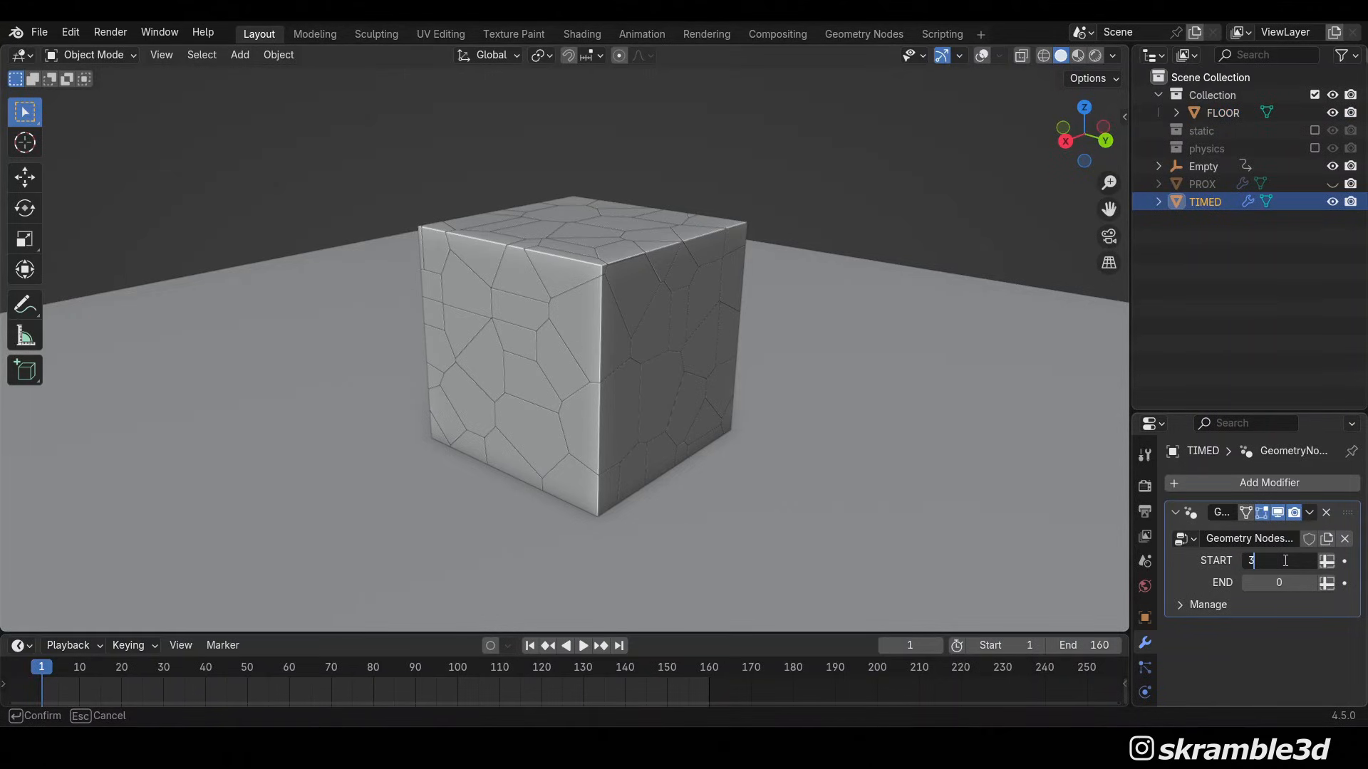
pyautogui.write('30')
pyautogui.press('Return')
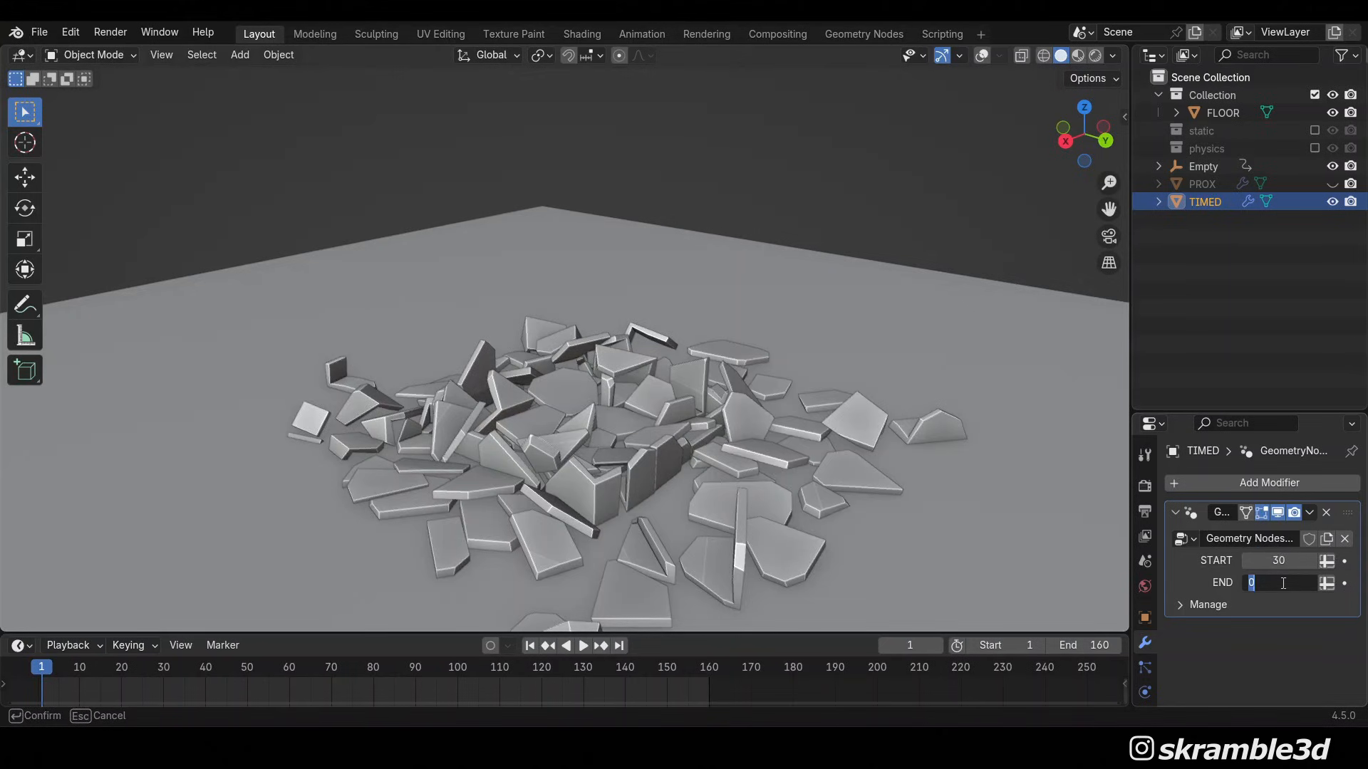
pyautogui.click(1283, 583)
pyautogui.write('100')
pyautogui.press('Return')
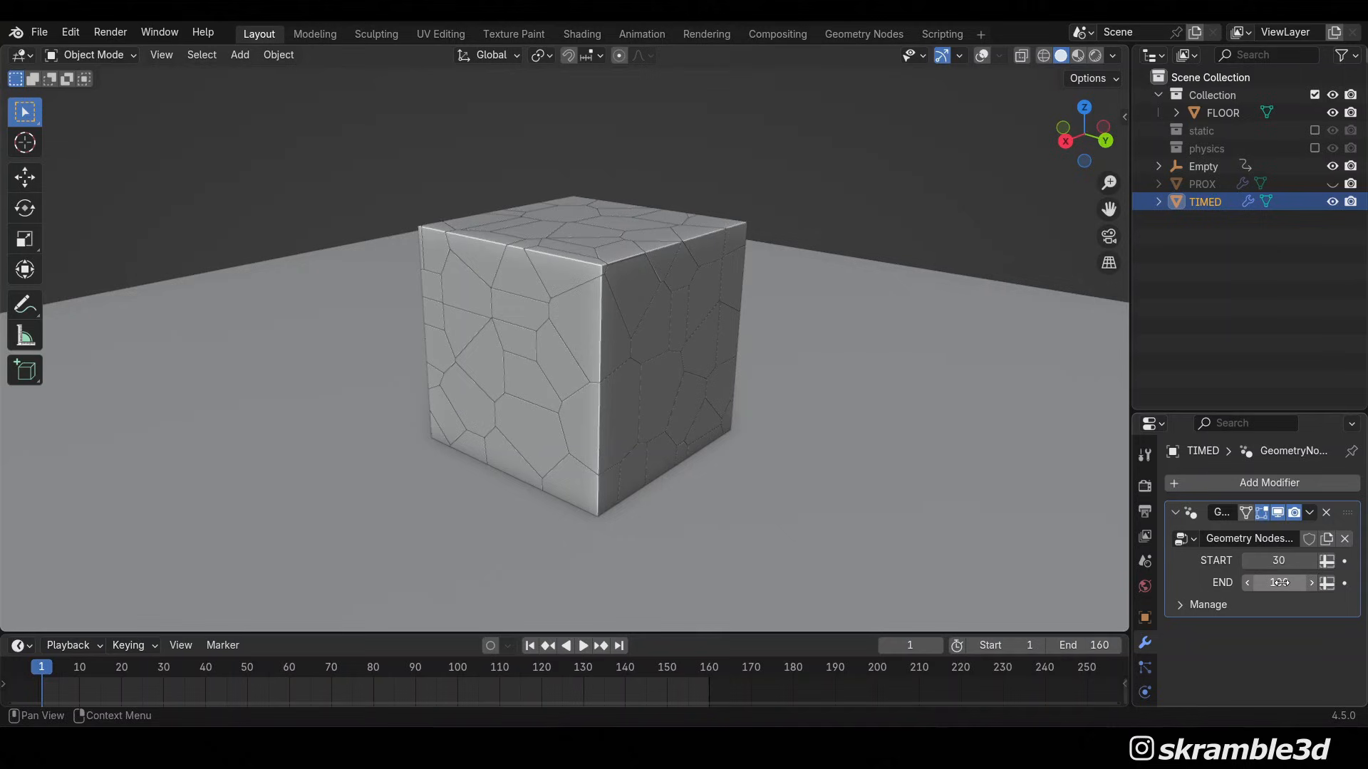
pyautogui.press('space')
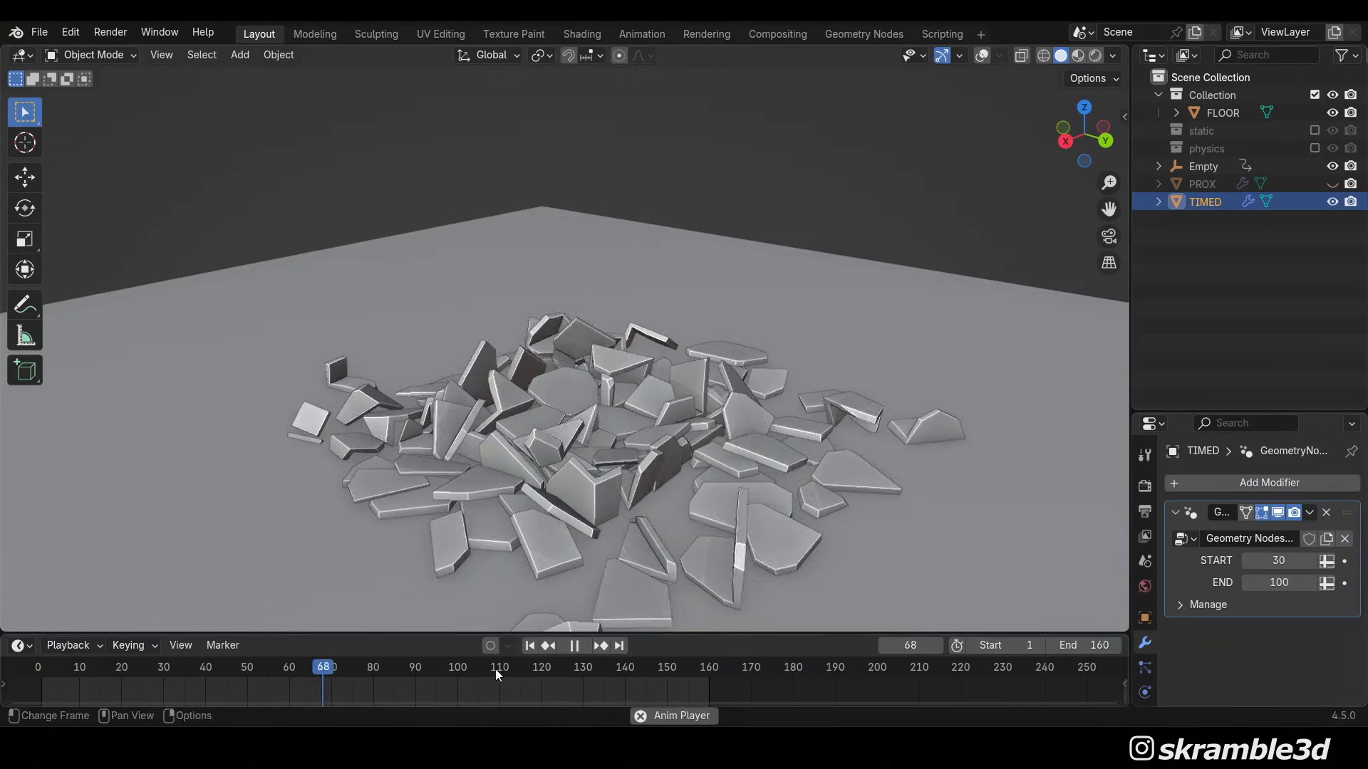
pyautogui.press('space')
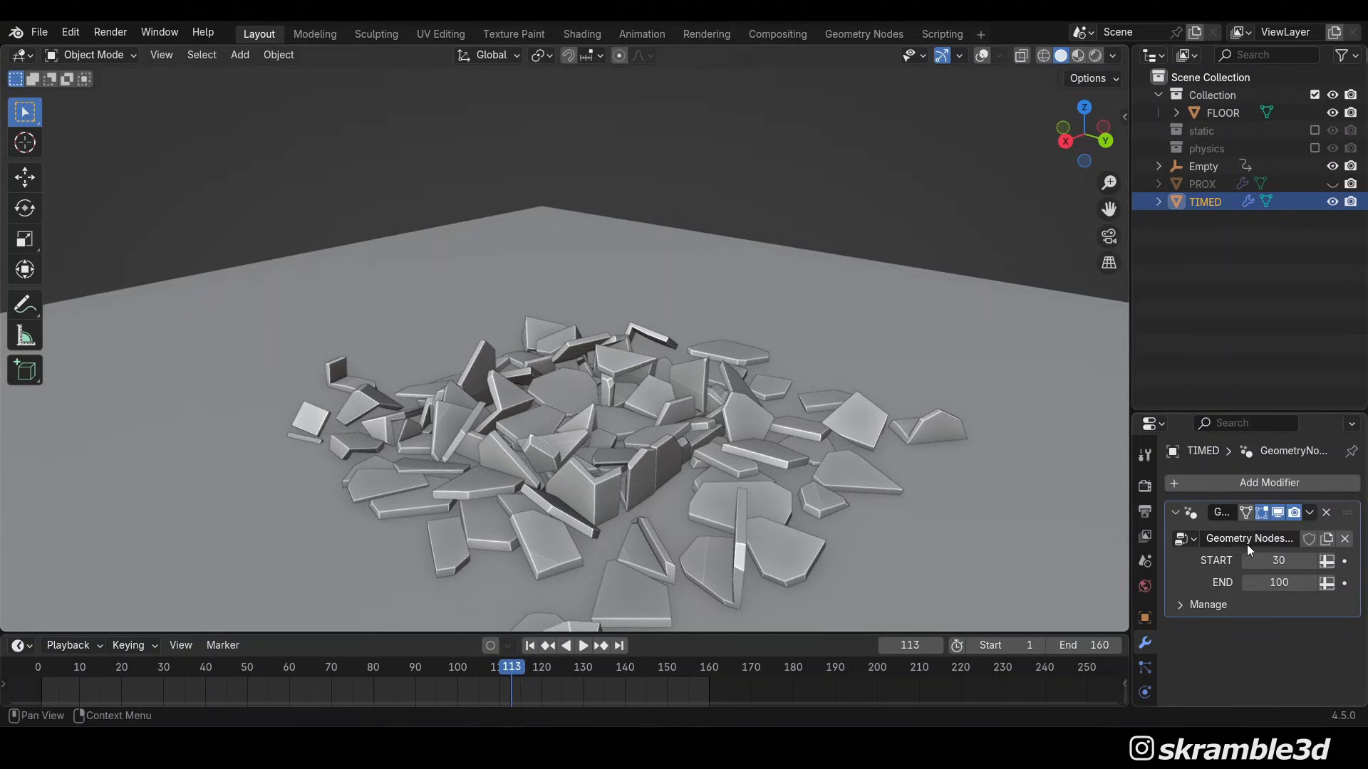
# Shorten the TIMED modifier's frame range to START 20 and END 60
pyautogui.click(1279, 560)
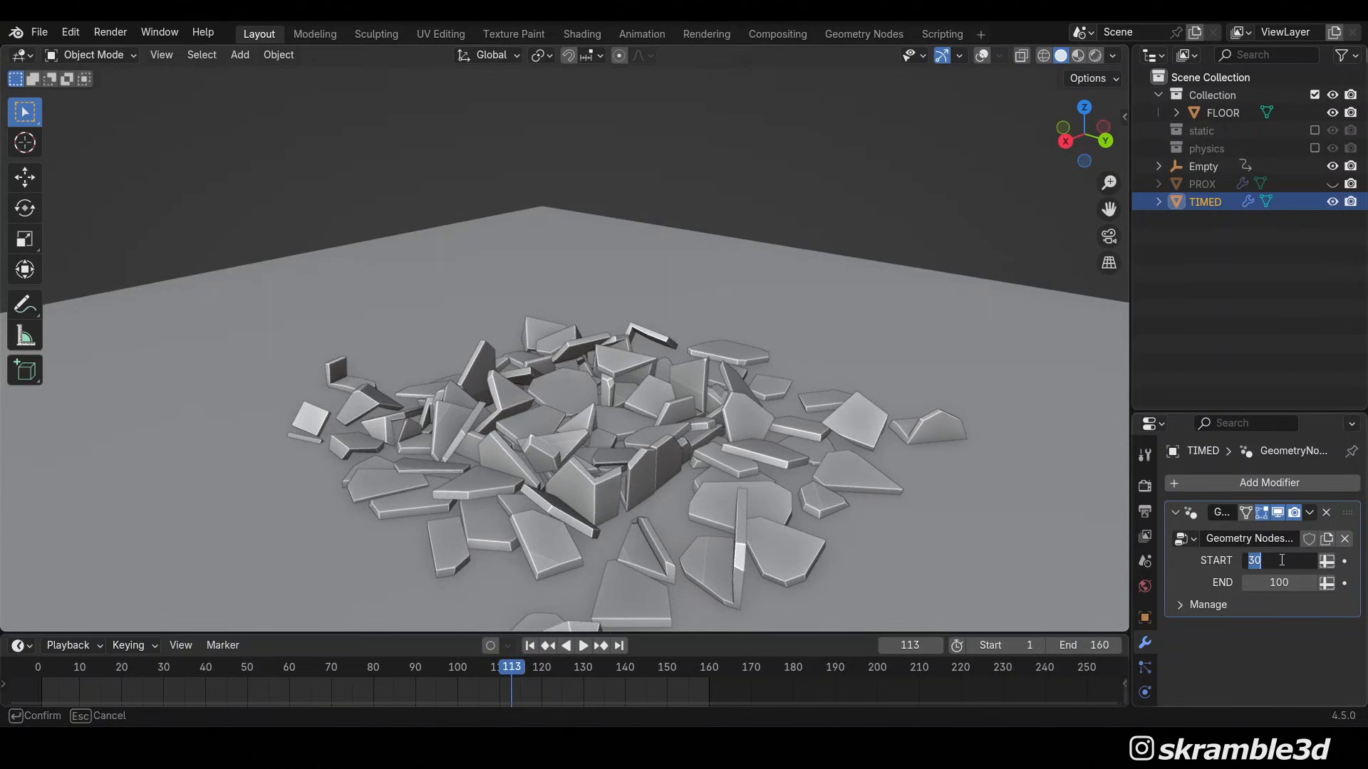
pyautogui.press('Return')
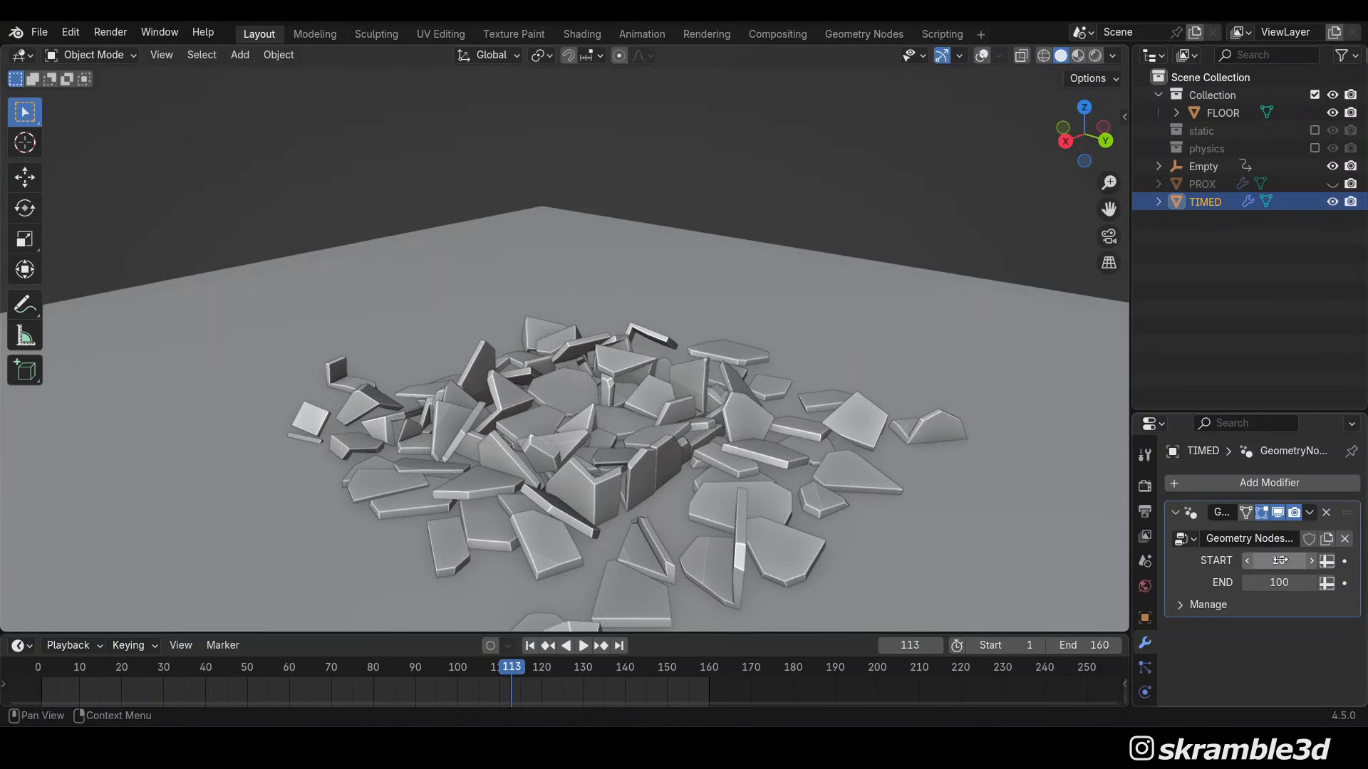
pyautogui.click(1280, 581)
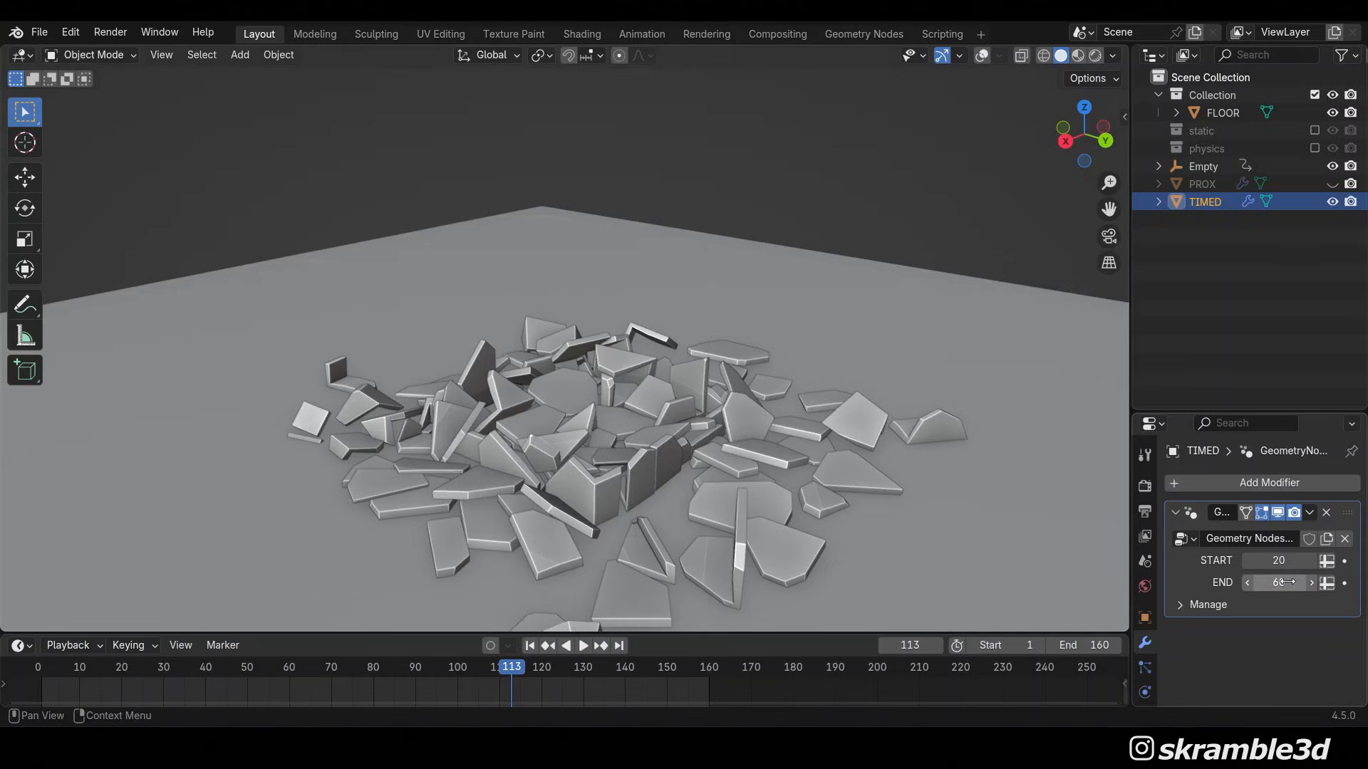
# Play the TIMED fracture animation from the first frame, and scrub backwards through its frames
pyautogui.hotkey('shift', 'Left')
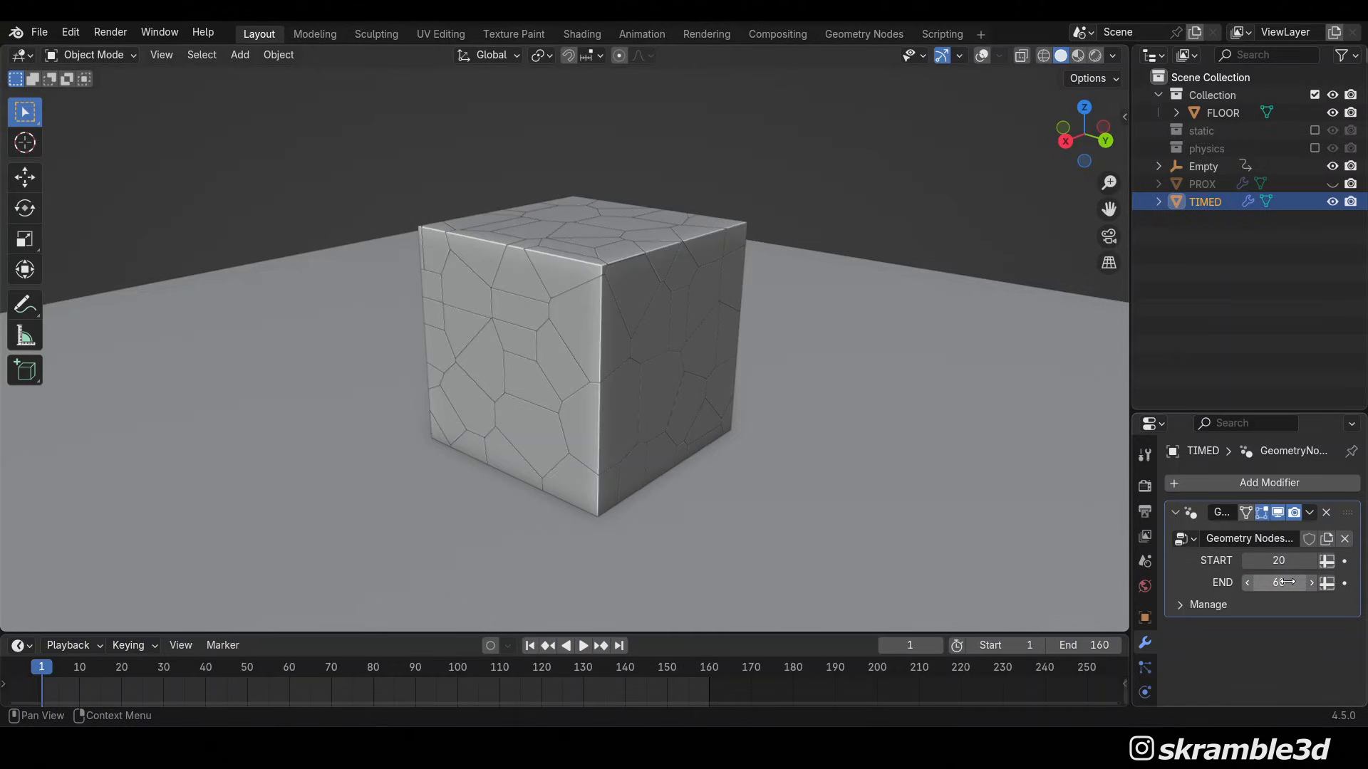
pyautogui.press('space')
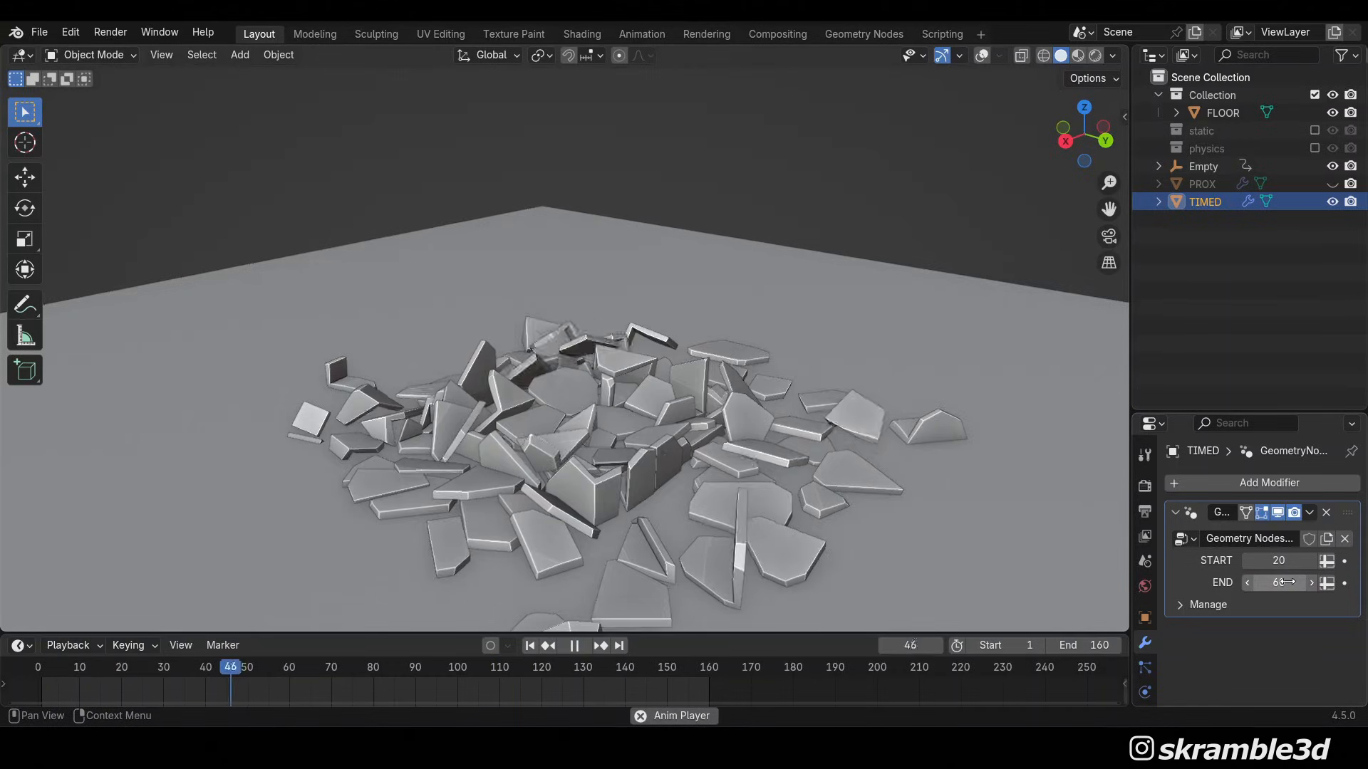
pyautogui.press('space')
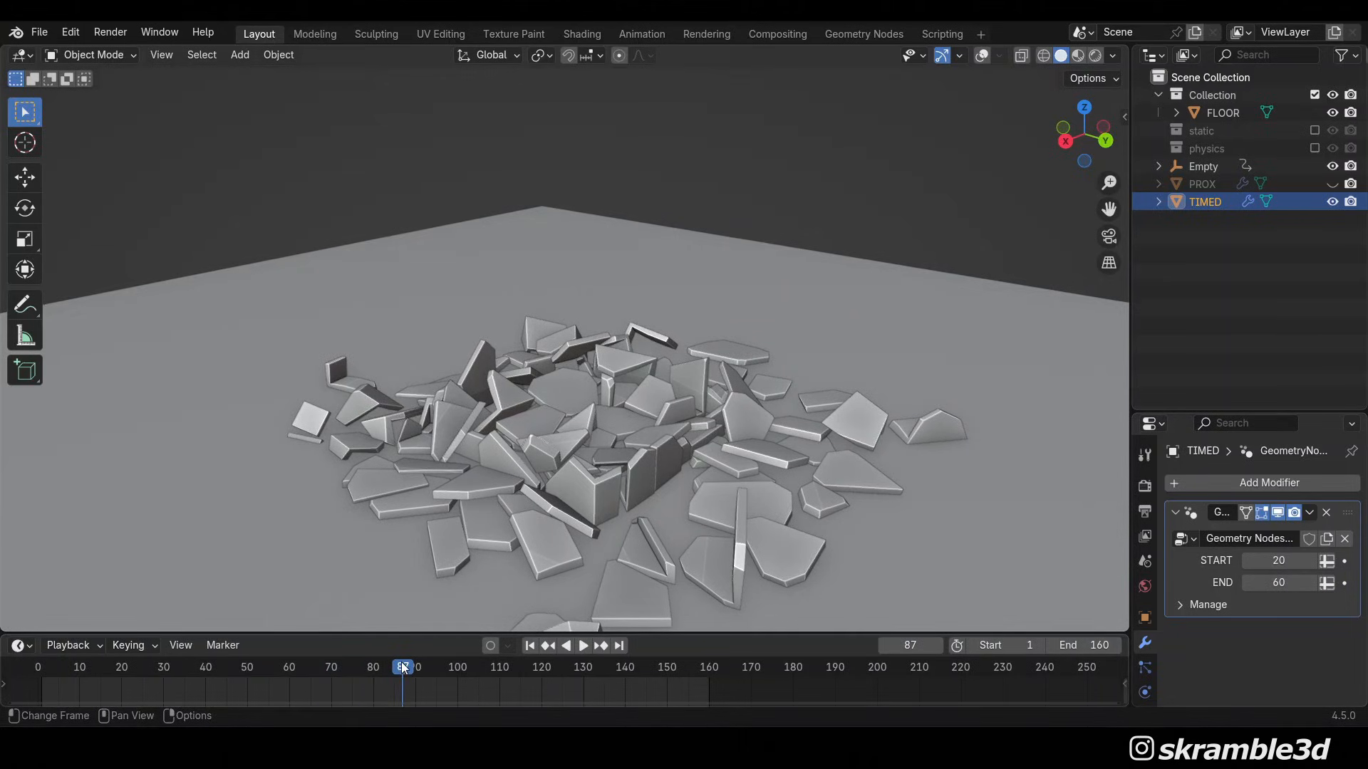
pyautogui.moveTo(403, 667); pyautogui.dragTo(359, 675)
pyautogui.moveTo(269, 674); pyautogui.dragTo(53, 677)
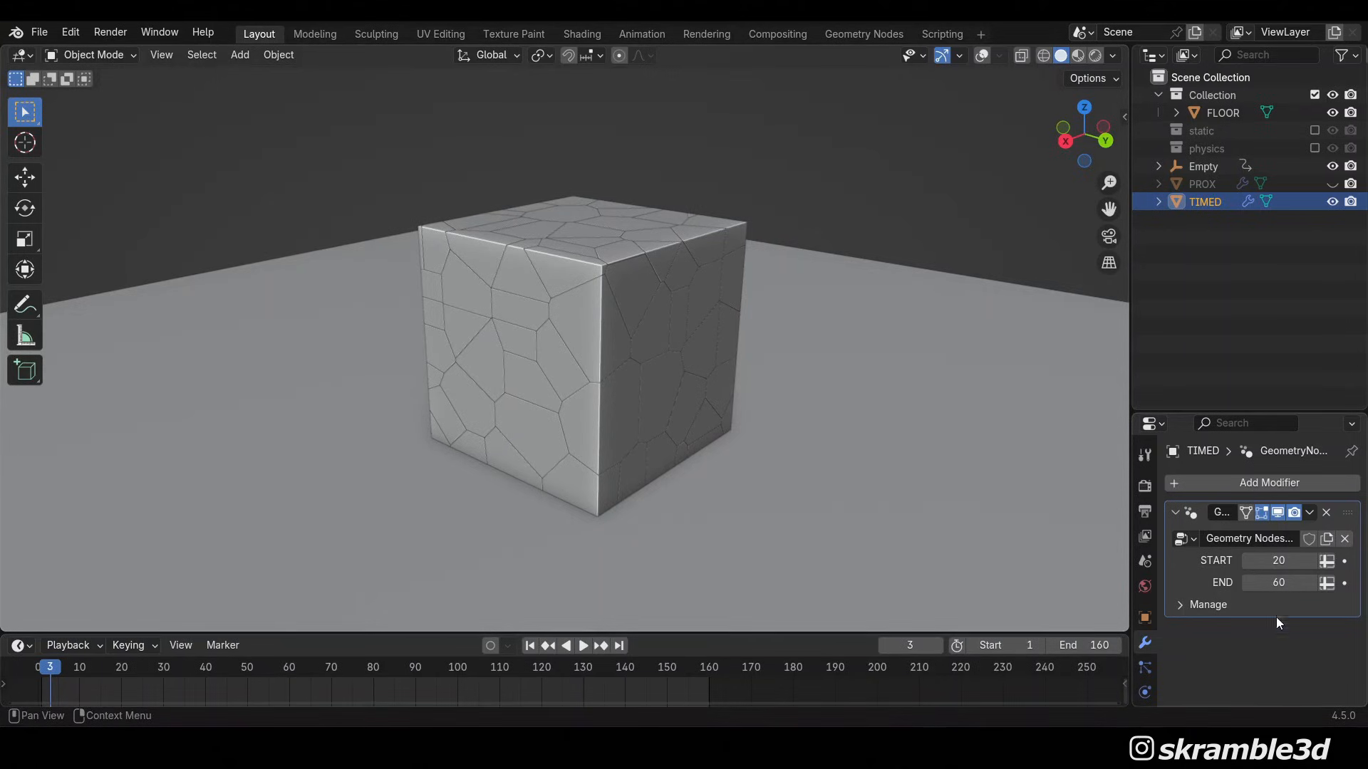
# Reverse the TIMED effect by setting START to 60 and END to 20, and preview it before returning to the first frame
pyautogui.click(1286, 560)
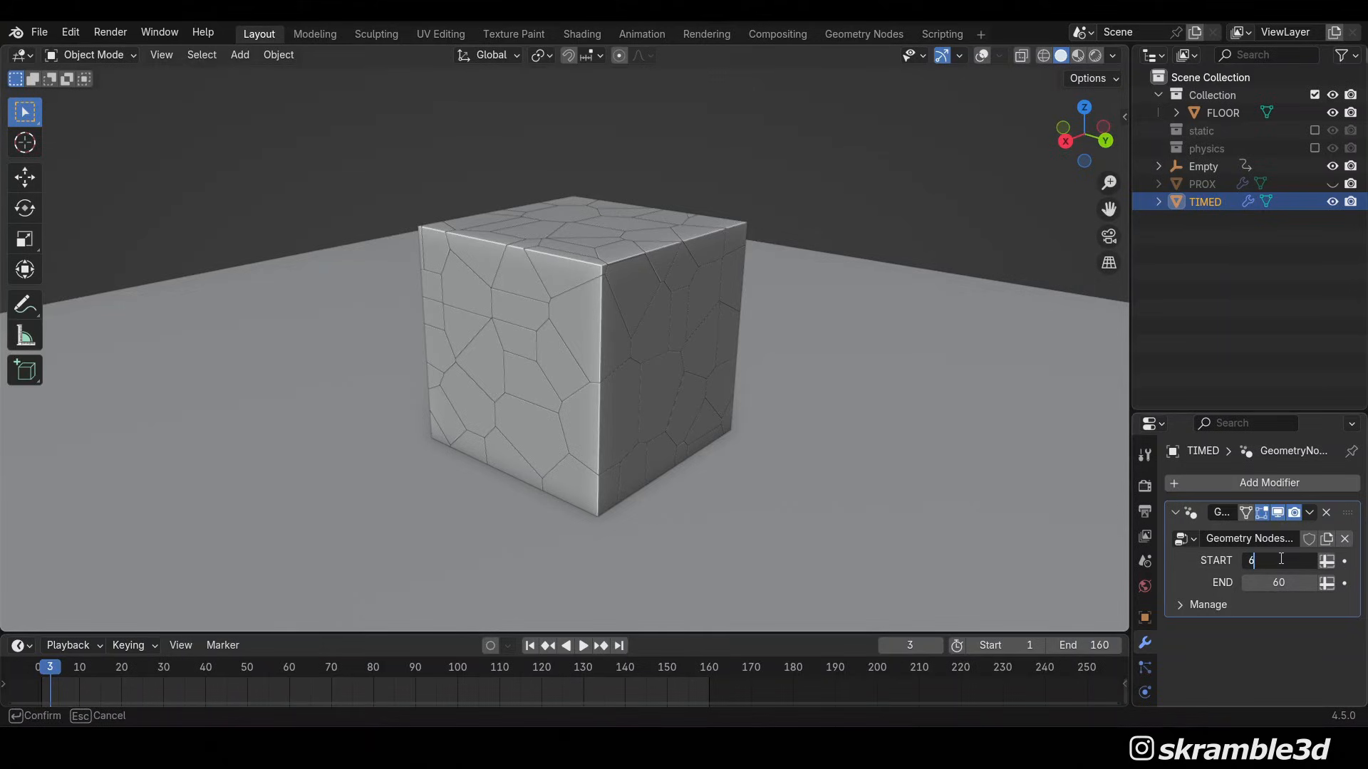
pyautogui.press('Return')
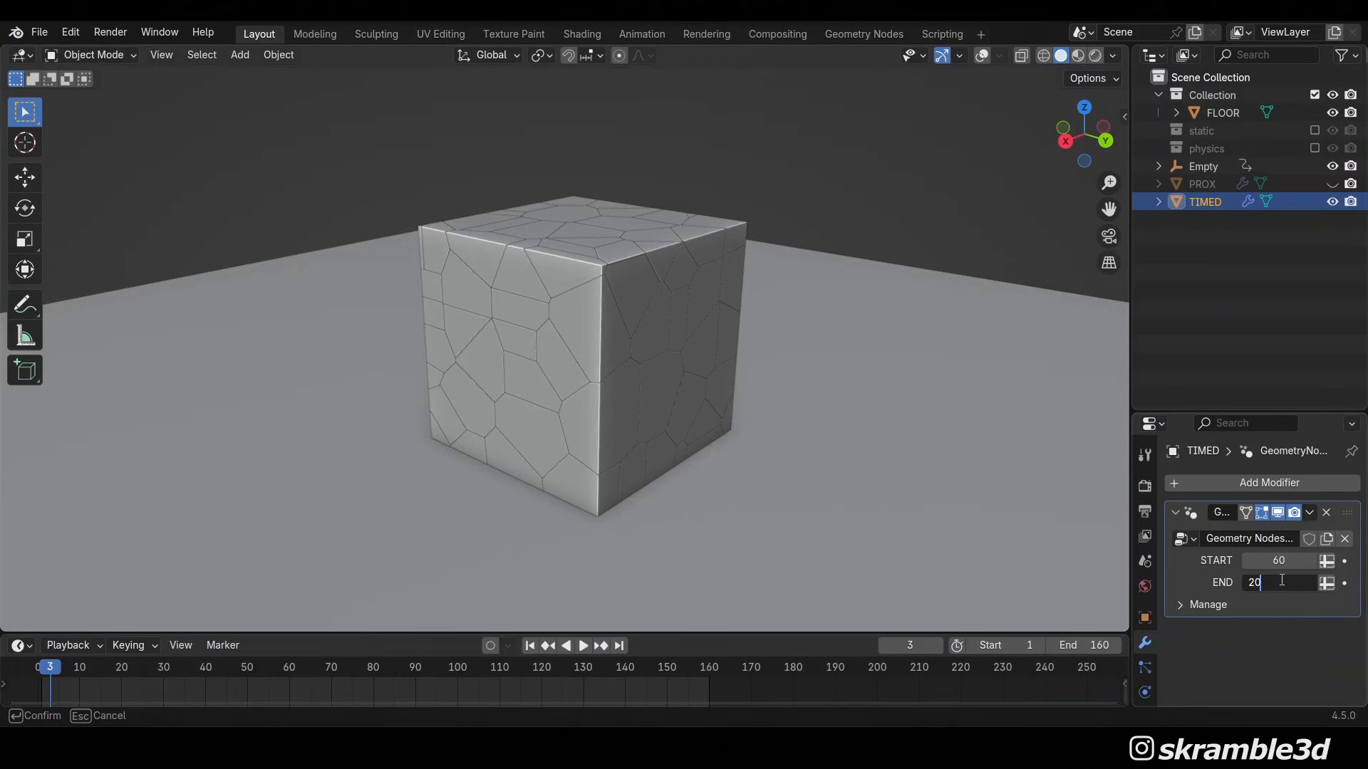
pyautogui.click(1281, 580)
pyautogui.write('20')
pyautogui.press('Return')
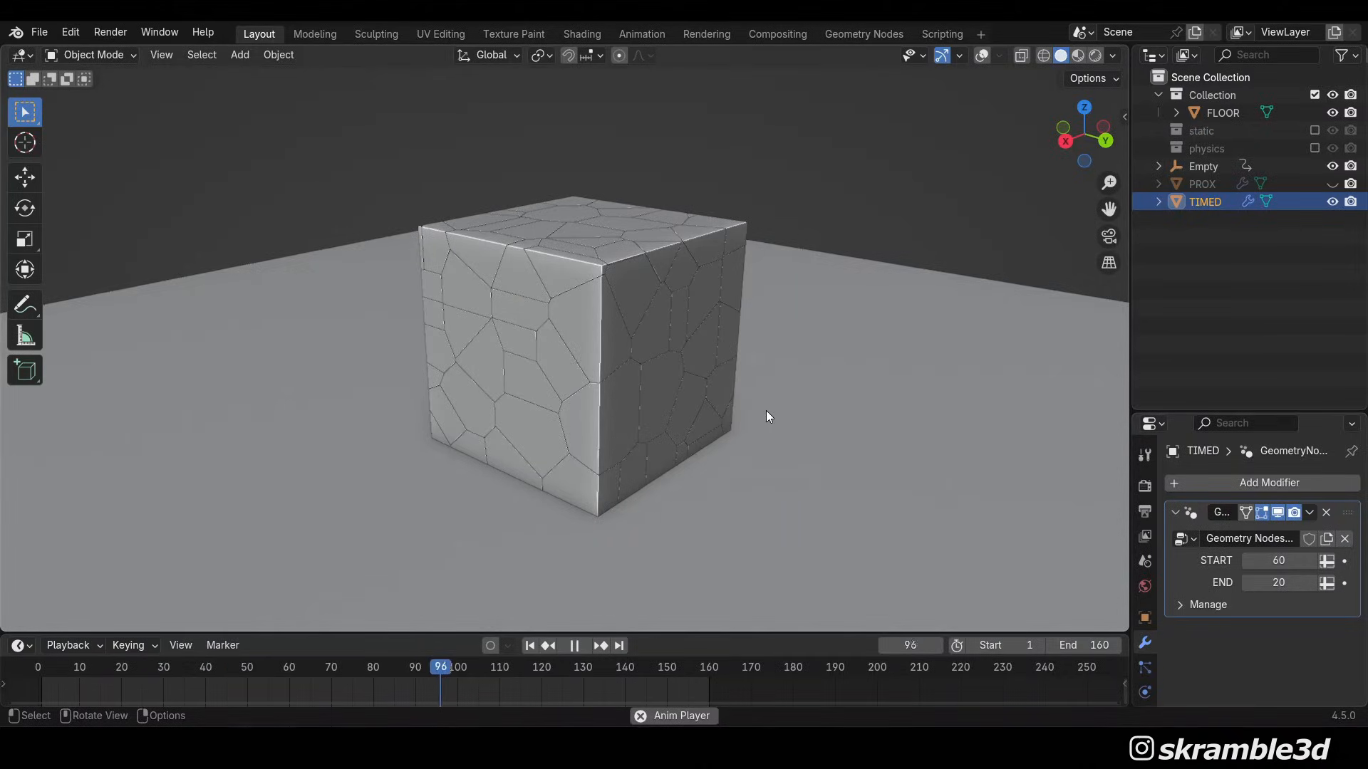
pyautogui.press('space')
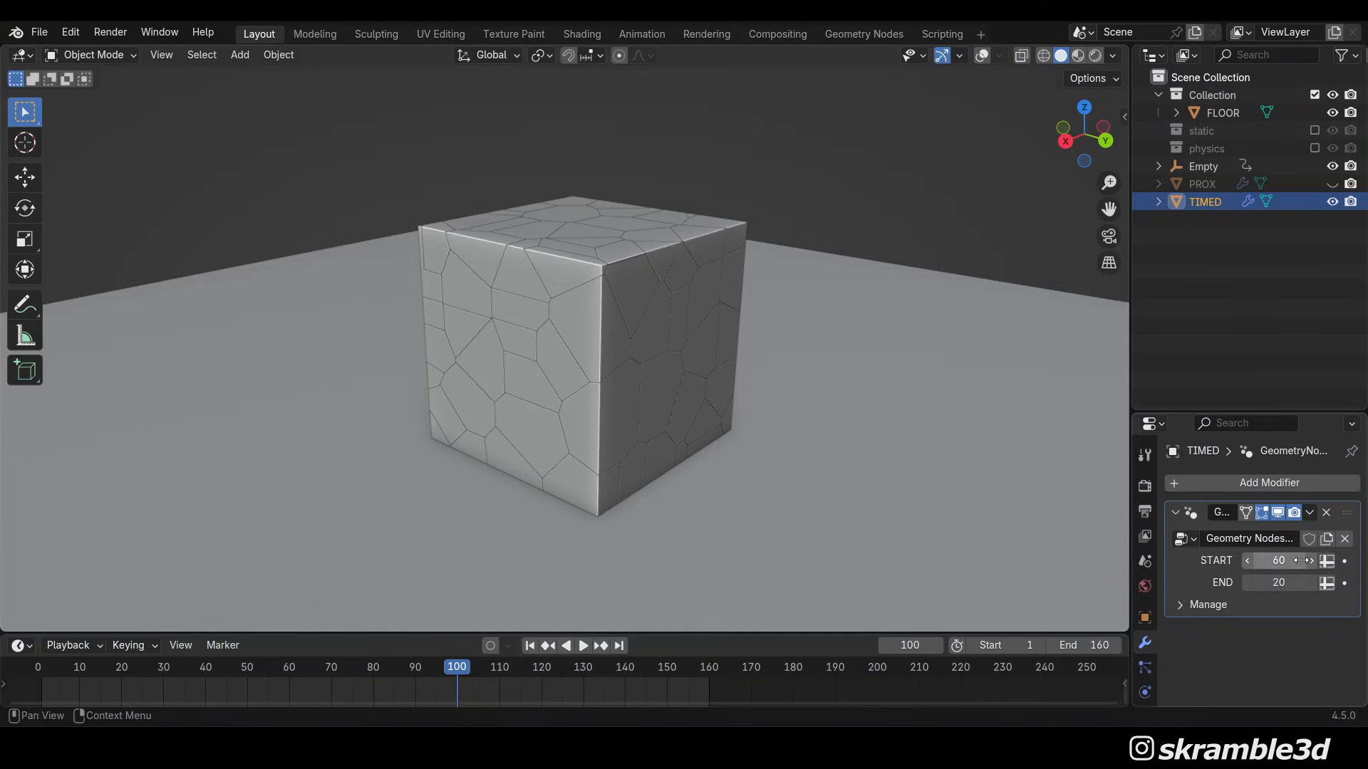
pyautogui.click(530, 646)
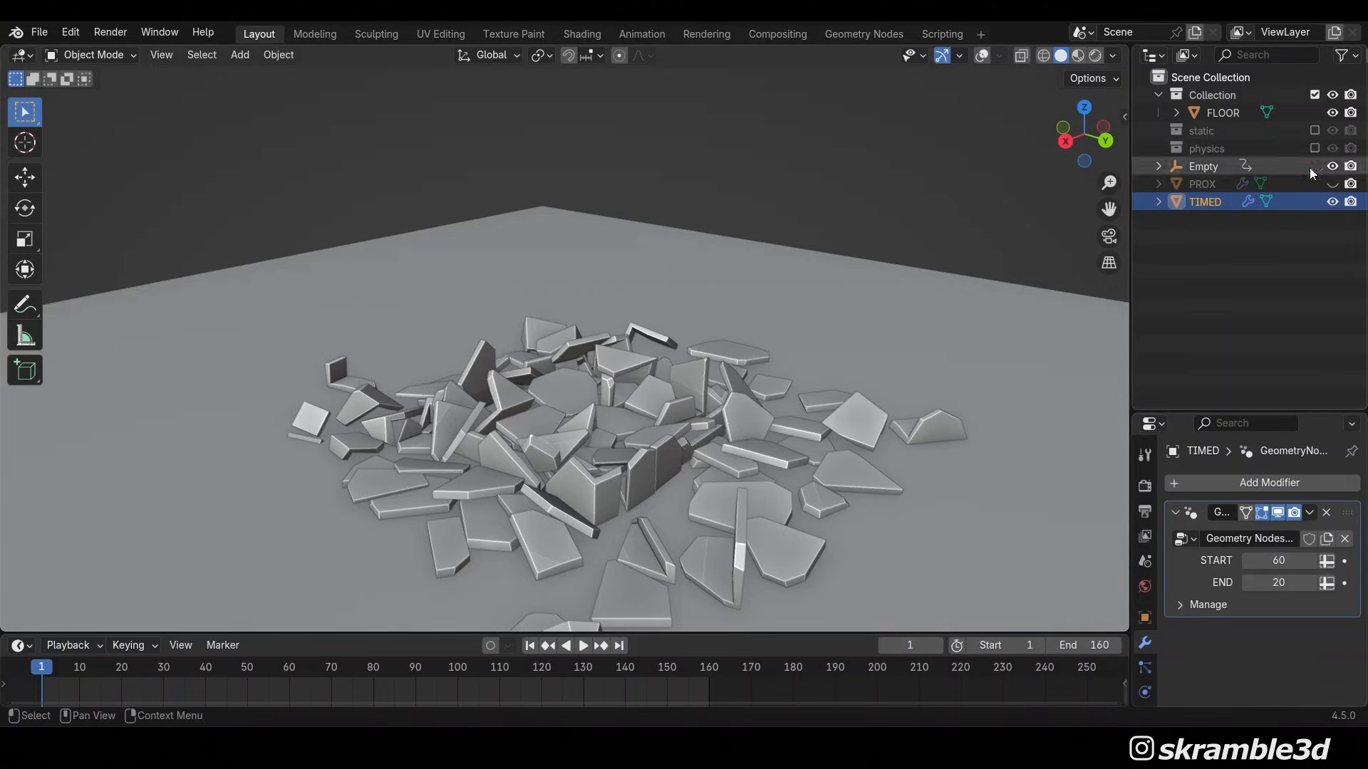
# Hide the TIMED object and show PROX instead, and play its fracture animation while viewing it from several sides
pyautogui.click(1332, 202)
pyautogui.click(1331, 183)
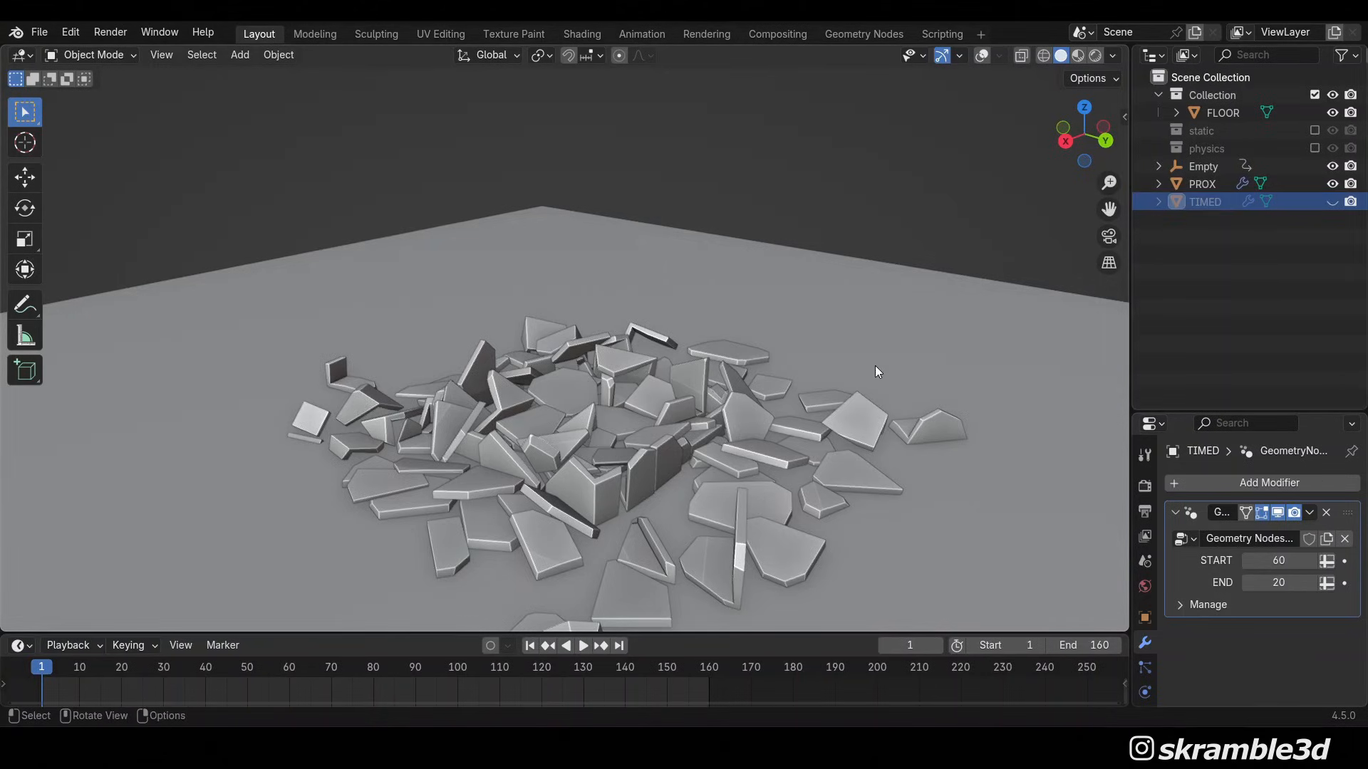
pyautogui.press('space')
pyautogui.moveTo(836, 340); pyautogui.dragTo(452, 322, button='middle')
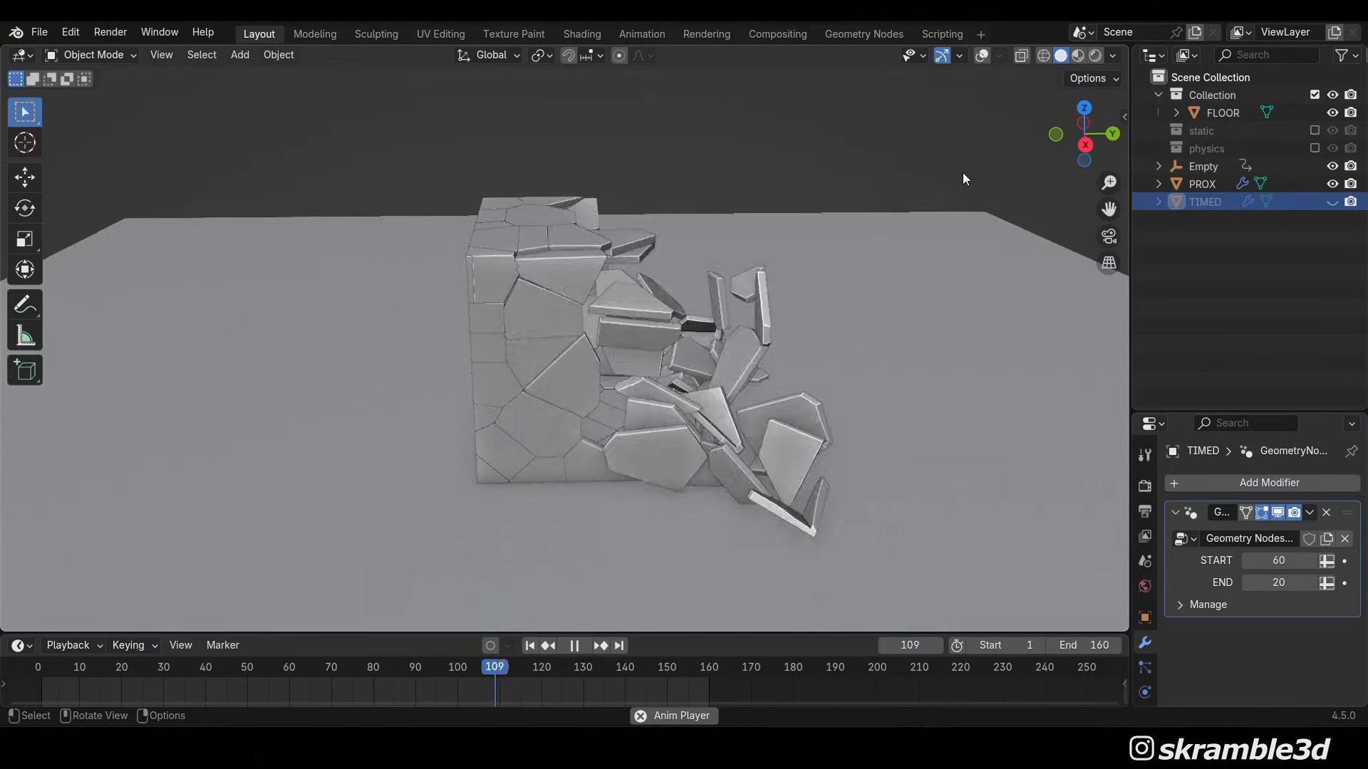
pyautogui.moveTo(963, 173); pyautogui.dragTo(877, 186, button='middle')
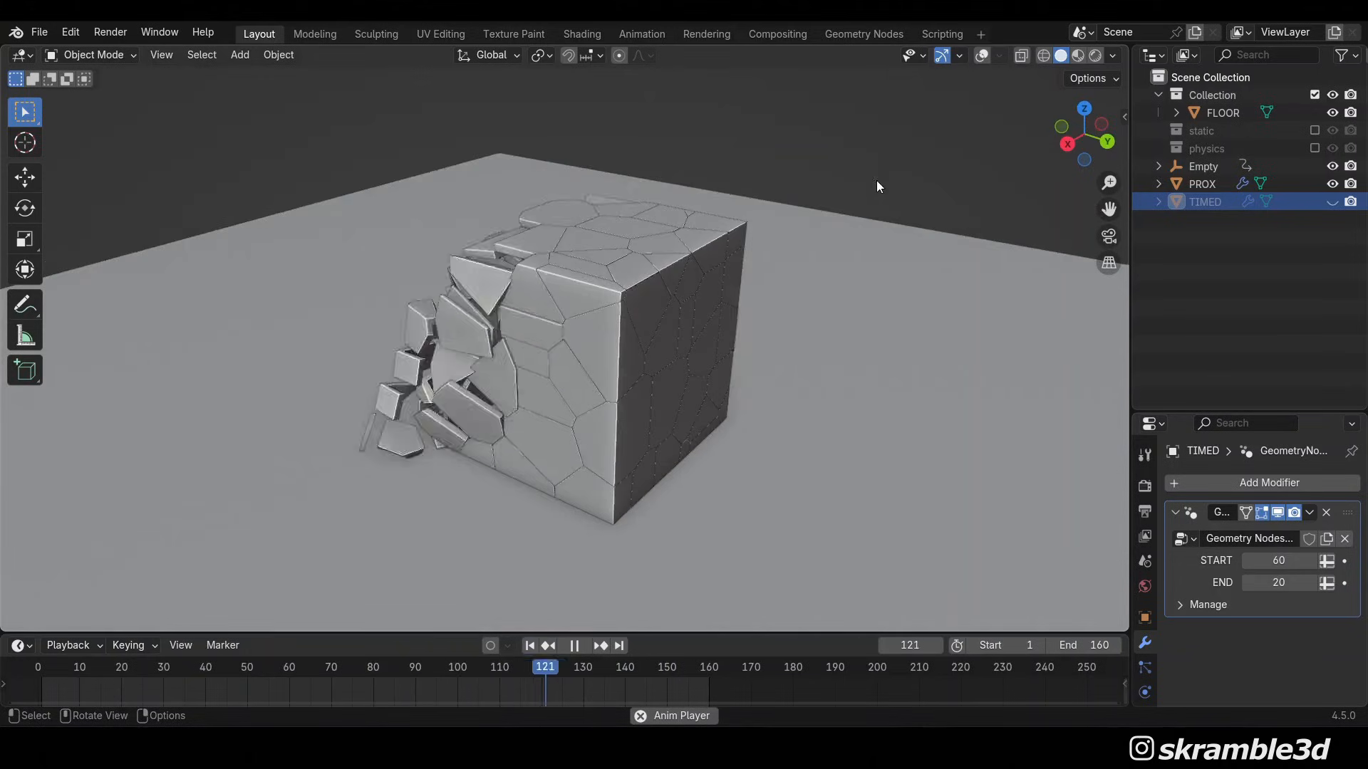
# Turn on the viewport overlays and inspect how the empty's sphere moves around the PROX pieces during playback
pyautogui.click(980, 60)
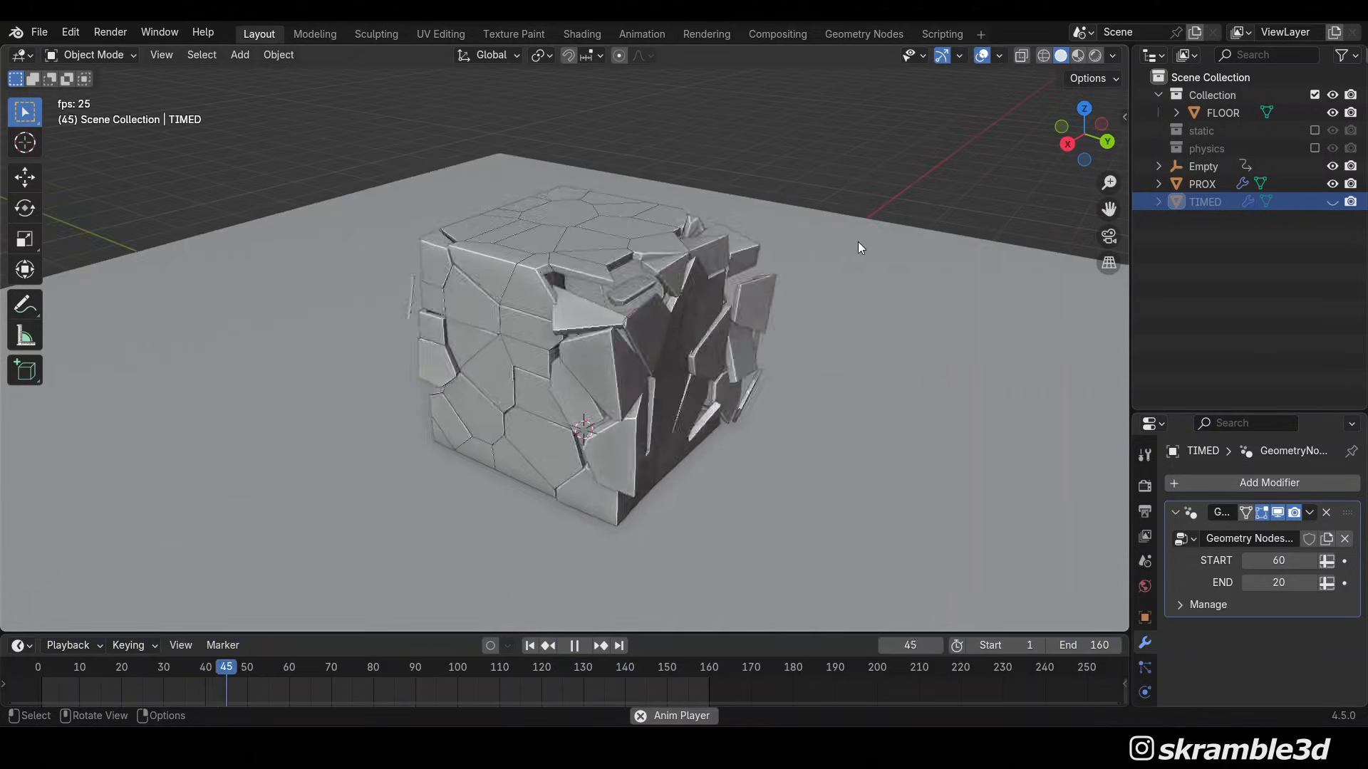
pyautogui.moveTo(857, 241); pyautogui.dragTo(518, 357, button='middle')
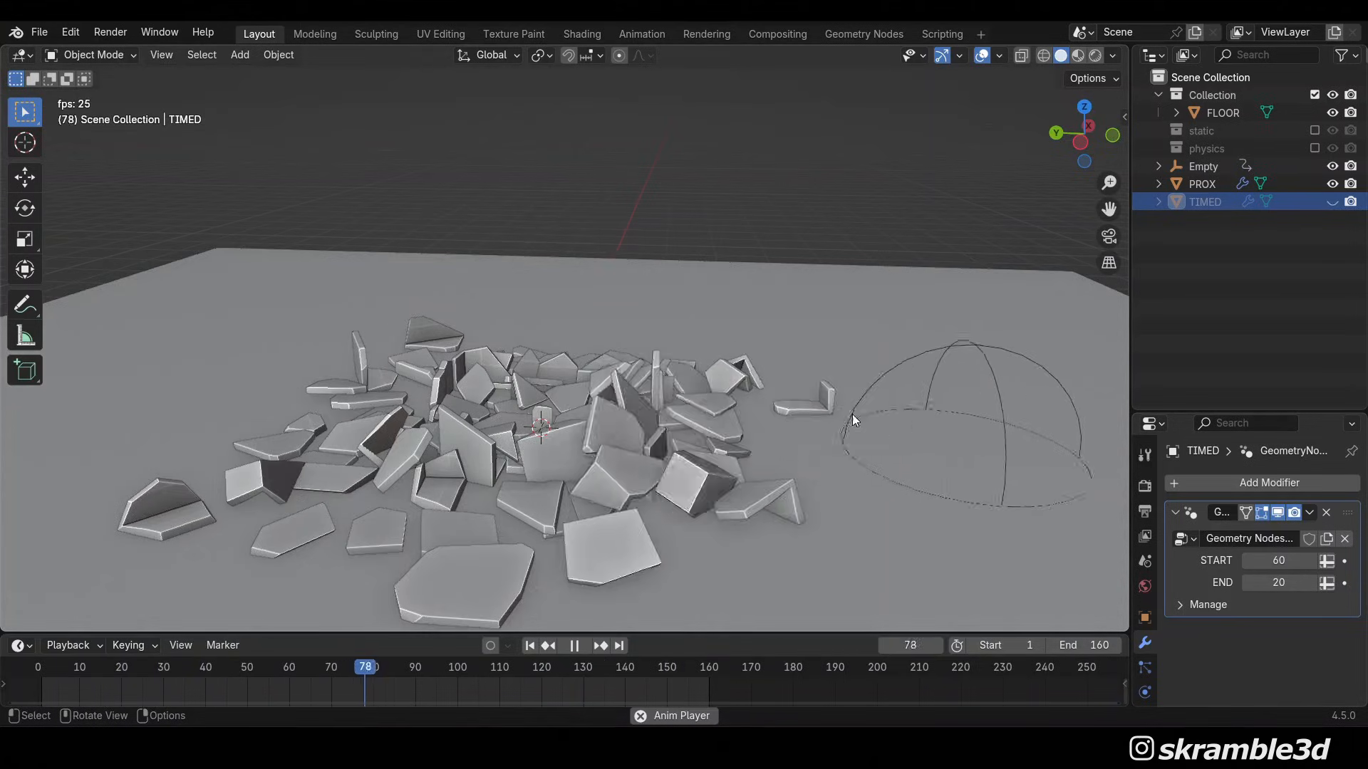
pyautogui.moveTo(841, 436); pyautogui.dragTo(713, 405, button='middle')
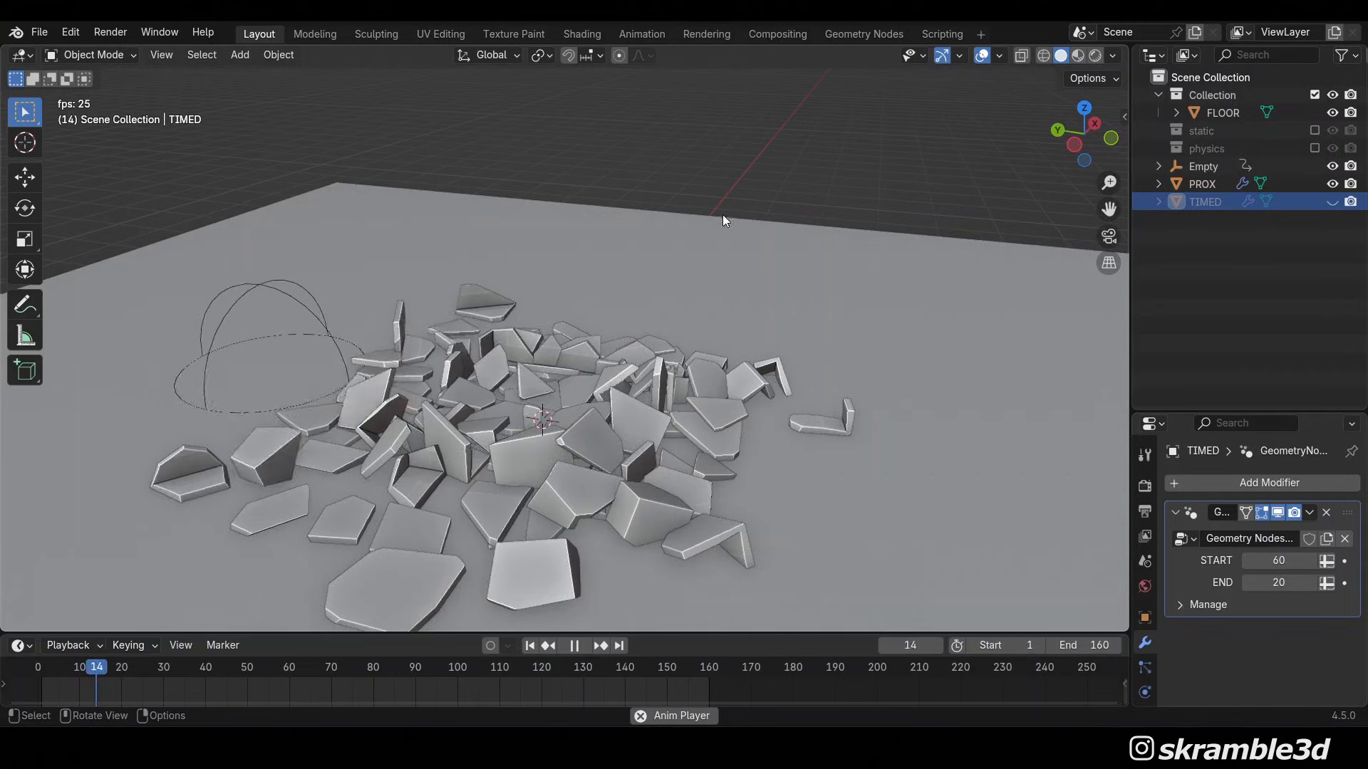
# Open the Geometry Nodes workspace and examine the layout of the TIMED object's Geometry Nodes.001 tree
pyautogui.click(841, 33)
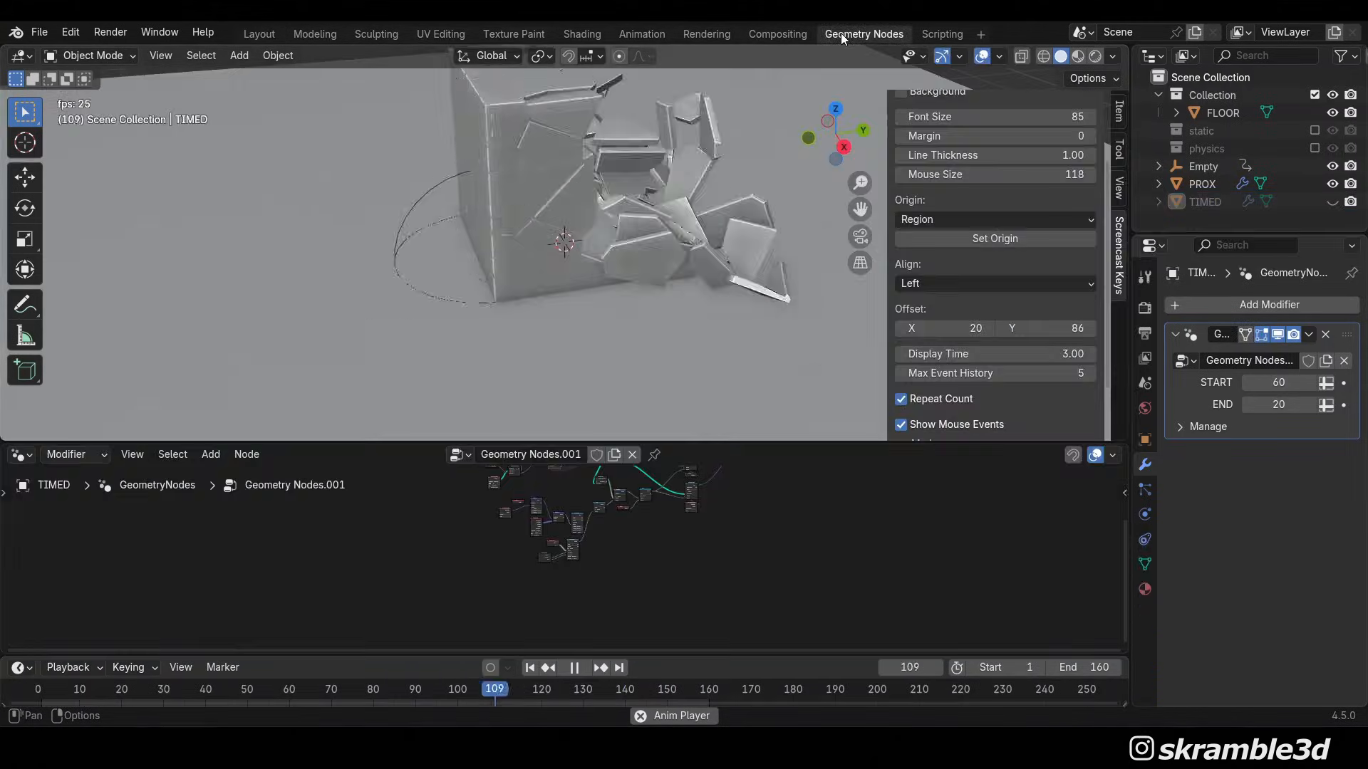
pyautogui.scroll(5, 613, 531)
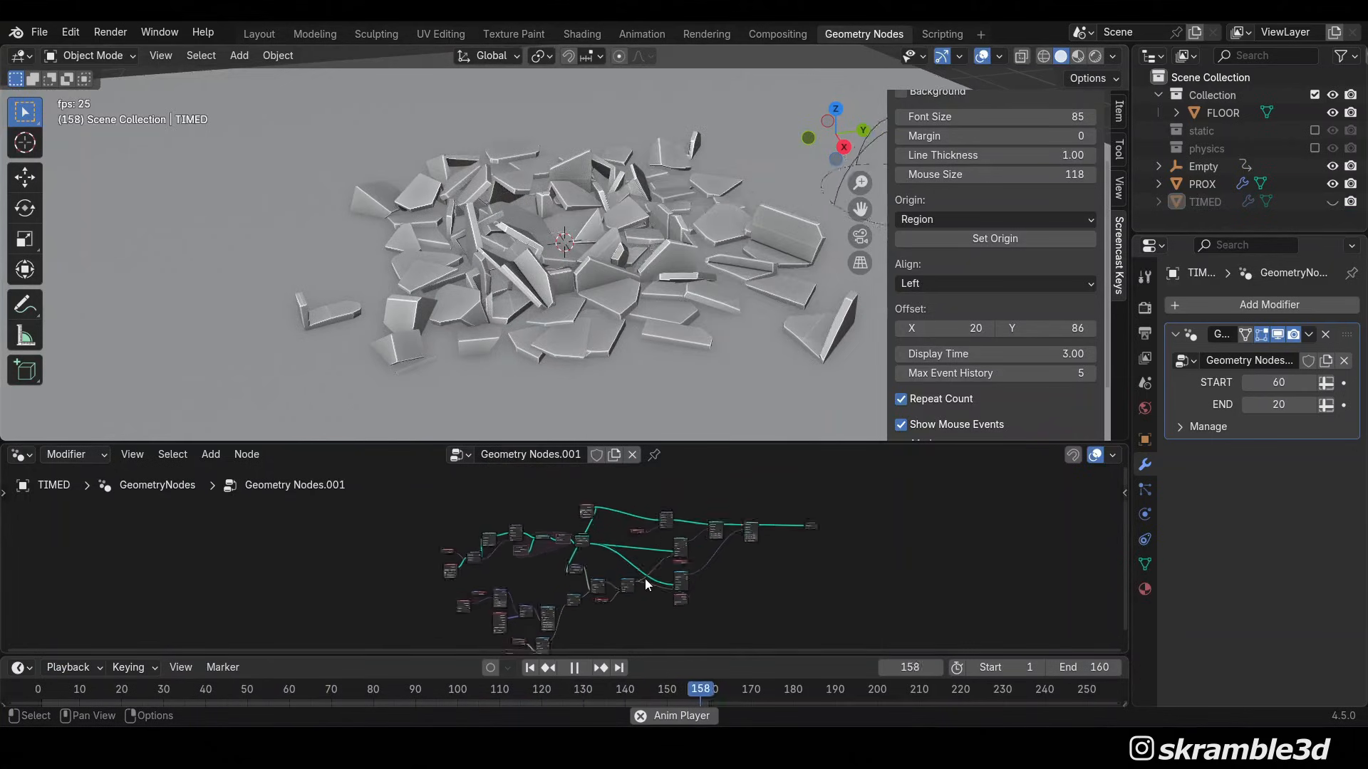
pyautogui.scroll(1, 677, 586)
pyautogui.moveTo(817, 571); pyautogui.dragTo(683, 580, button='middle')
pyautogui.scroll(-3, 684, 578)
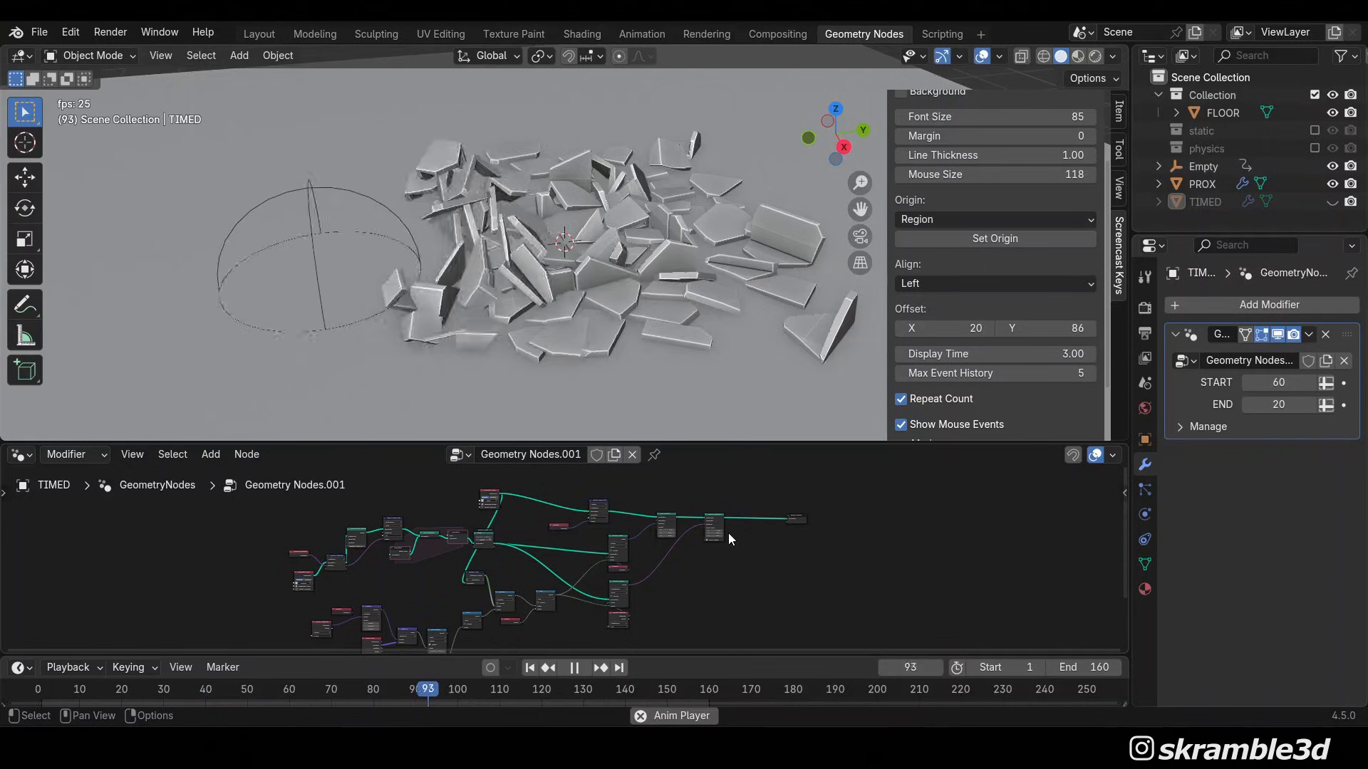
pyautogui.scroll(1, 566, 570)
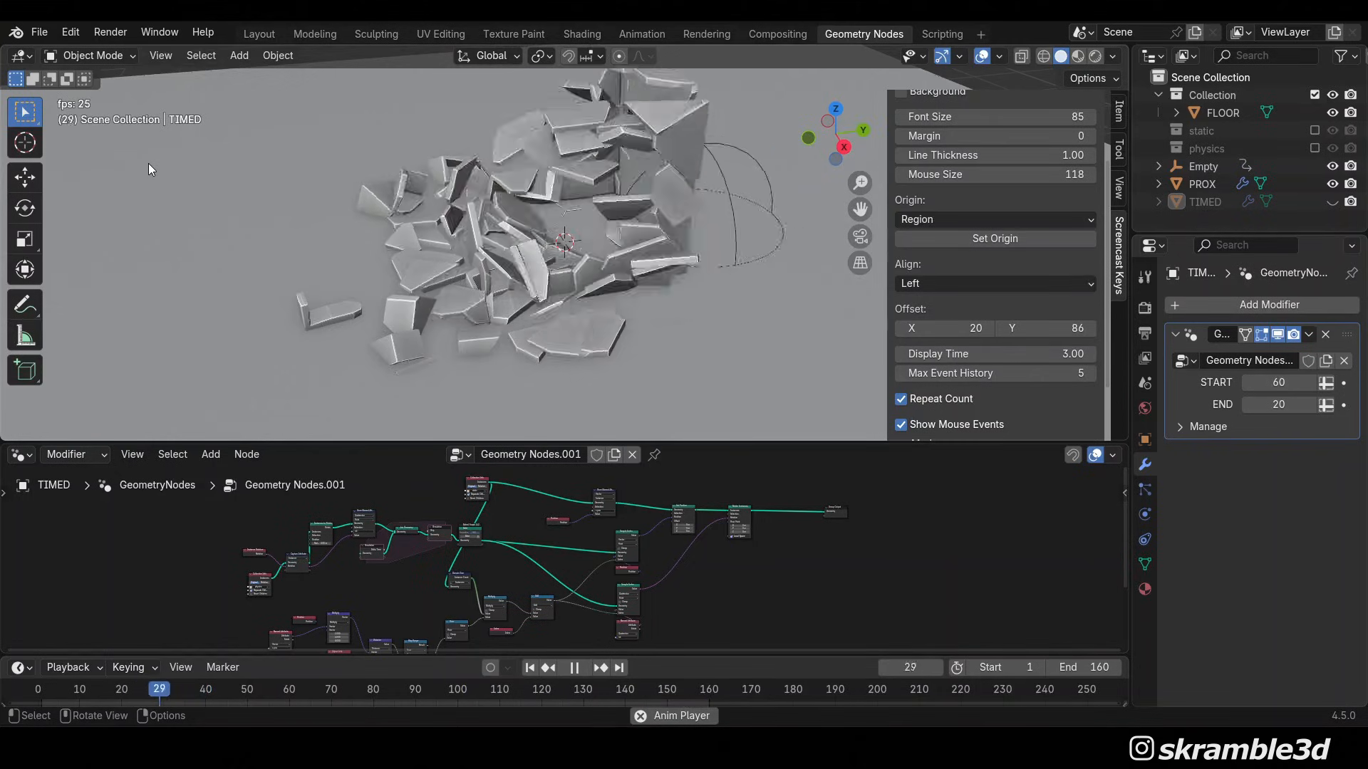
pyautogui.keyDown('shift'); pyautogui.moveTo(565, 242); pyautogui.dragTo(531, 278, button='middle'); pyautogui.keyUp('shift')
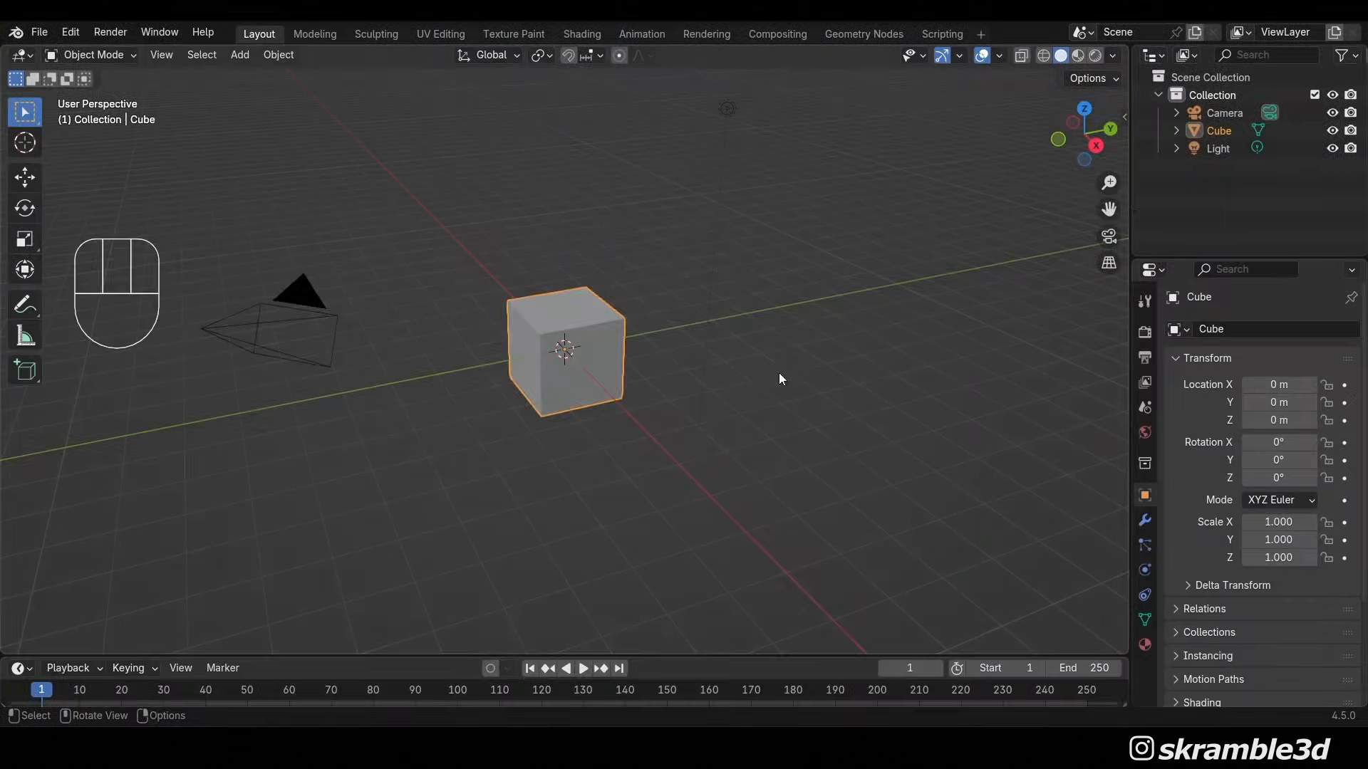
# Delete the default camera and light from the new scene, and switch to the right orthographic view
pyautogui.moveTo(779, 373); pyautogui.dragTo(737, 366, button='middle')
pyautogui.scroll(-3, 738, 367)
pyautogui.scroll(2, 737, 366)
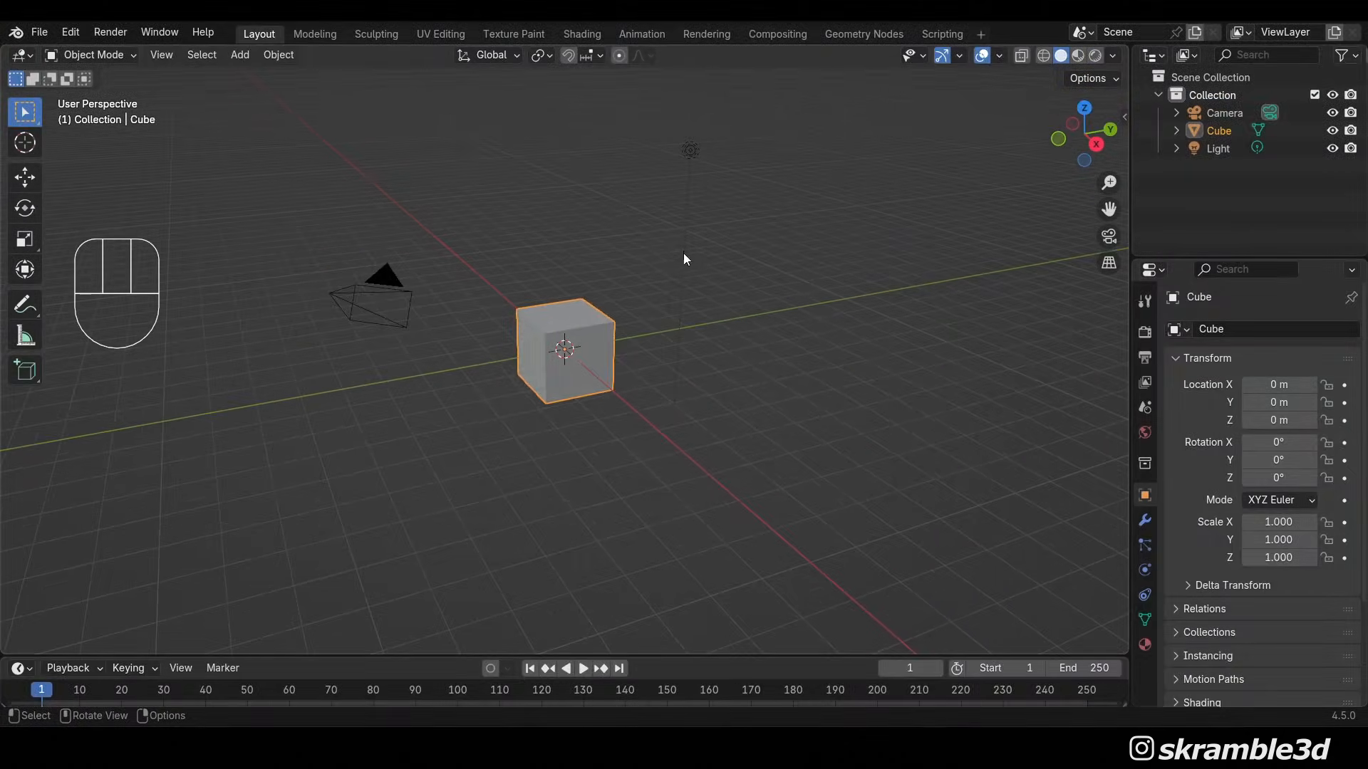
pyautogui.click(684, 224)
pyautogui.keyDown('shift'); pyautogui.click(411, 293); pyautogui.keyUp('shift')
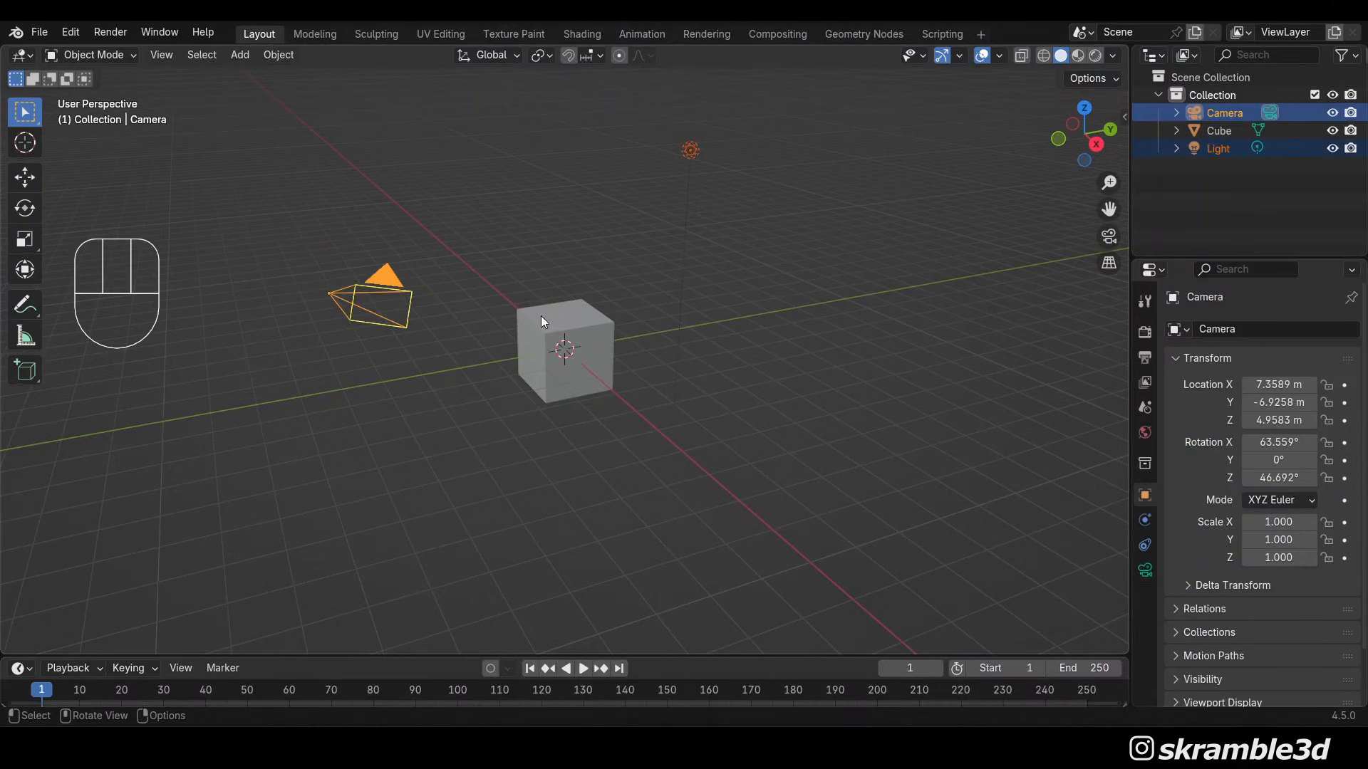
pyautogui.press('x')
pyautogui.click(638, 315)
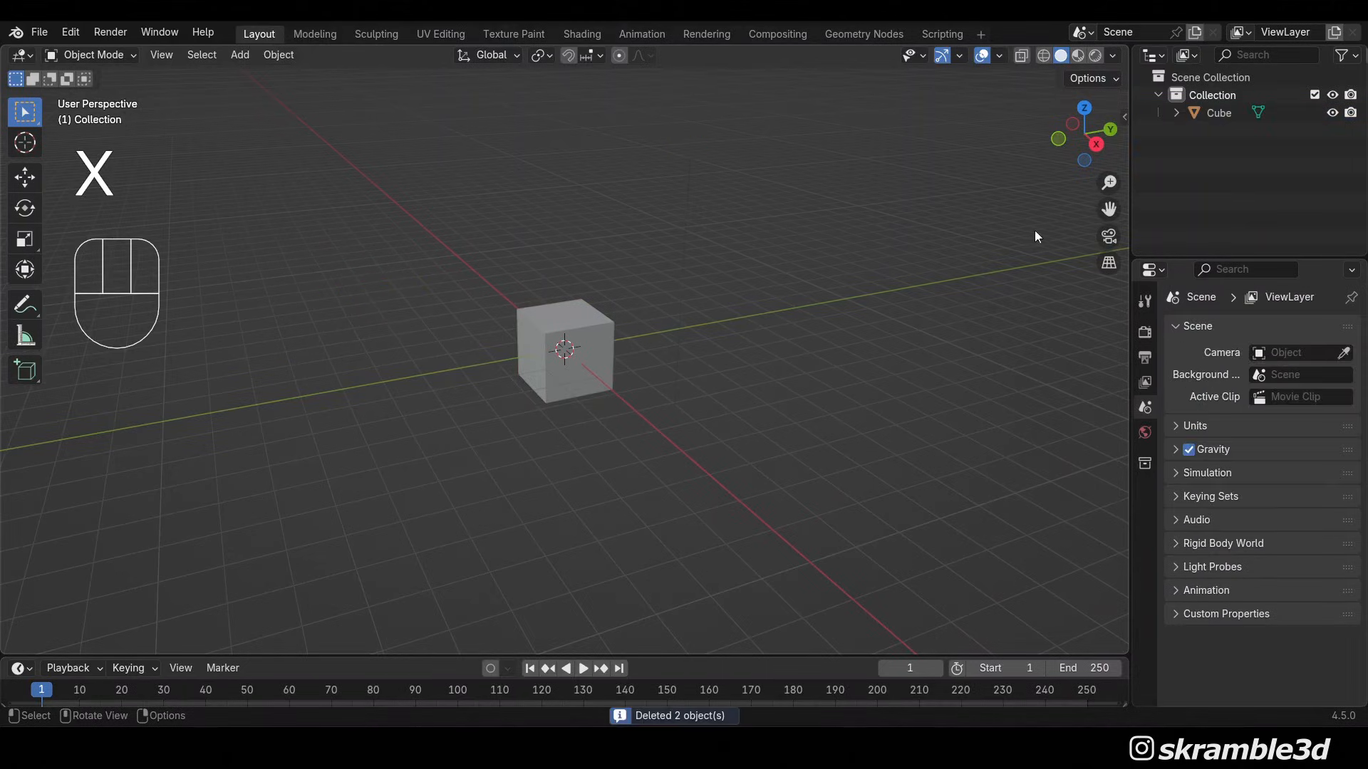
pyautogui.click(1098, 145)
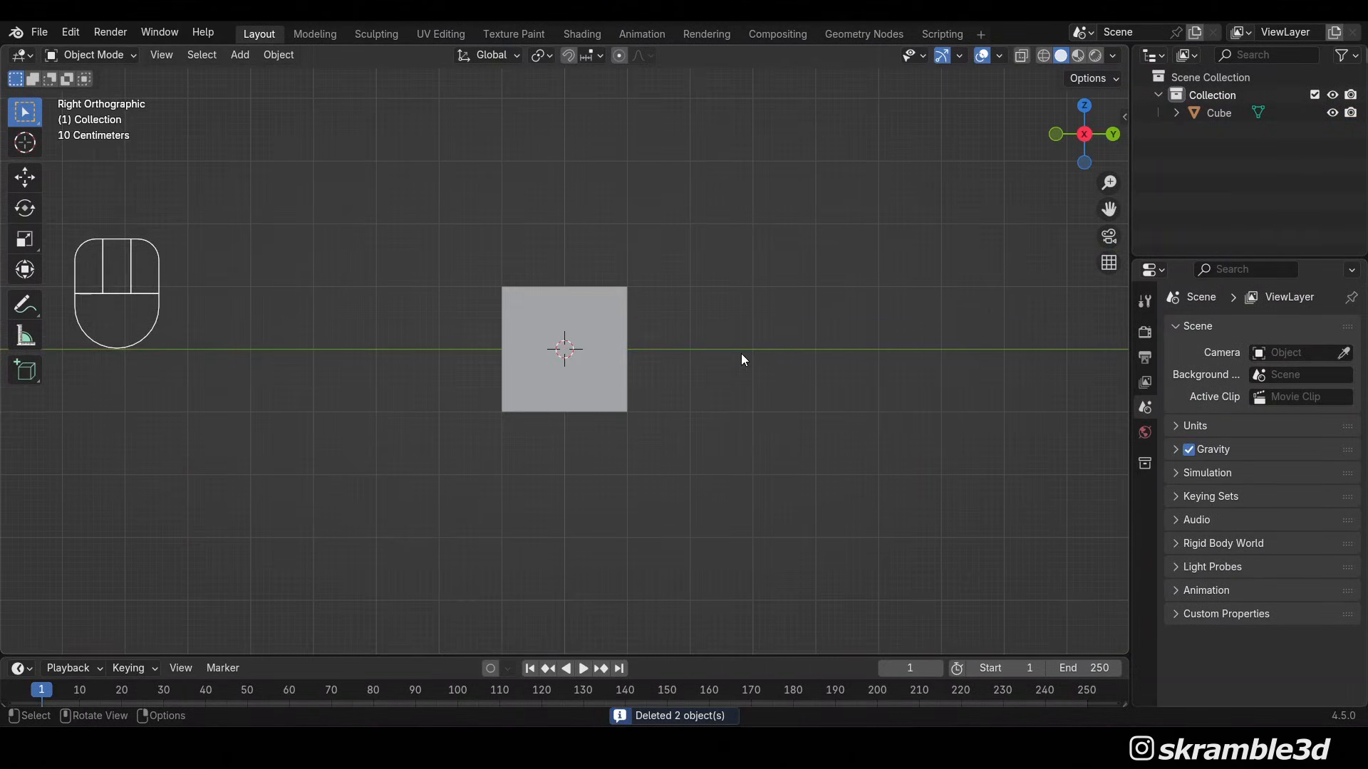
# Move the whole default cube's mesh down 1 m along Z in Edit Mode, leaving its origin in place
pyautogui.moveTo(673, 337); pyautogui.dragTo(684, 352, button='middle')
pyautogui.click(621, 326)
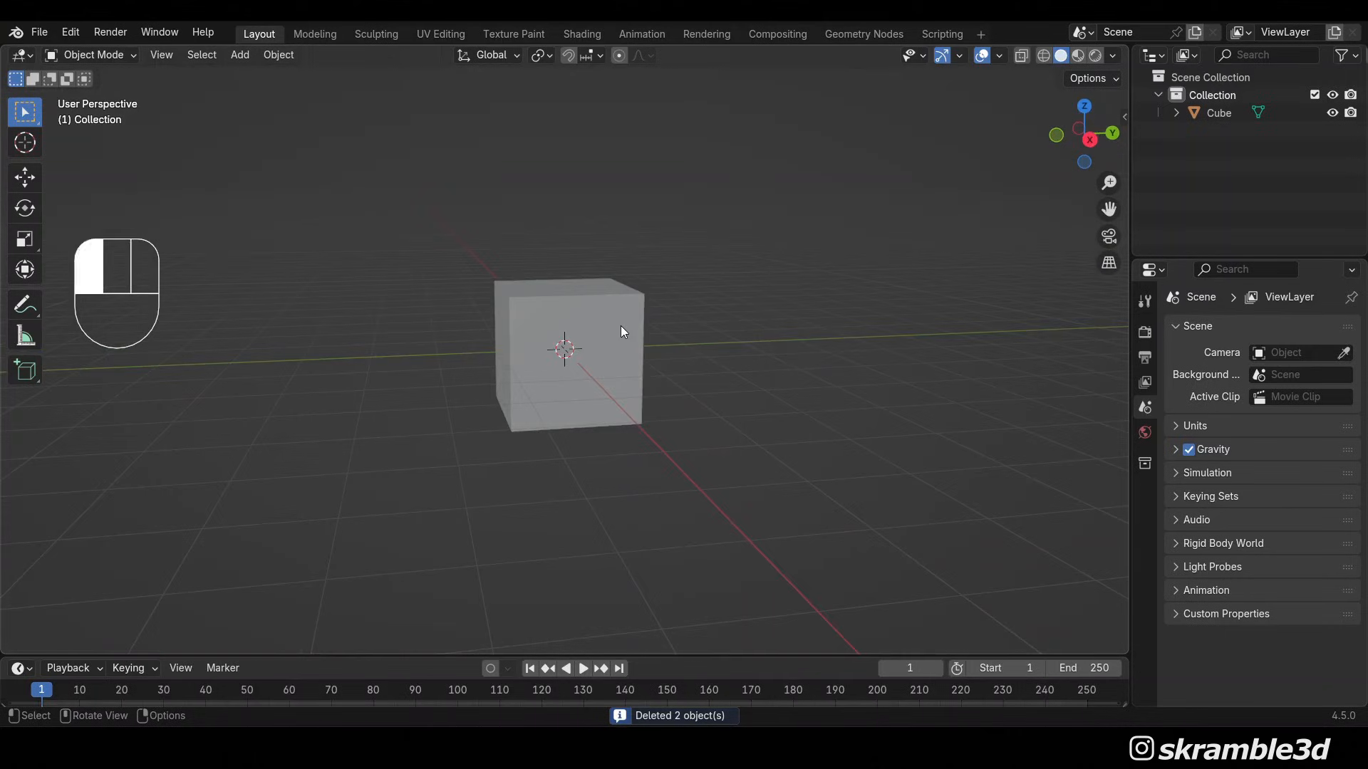
pyautogui.press('Tab')
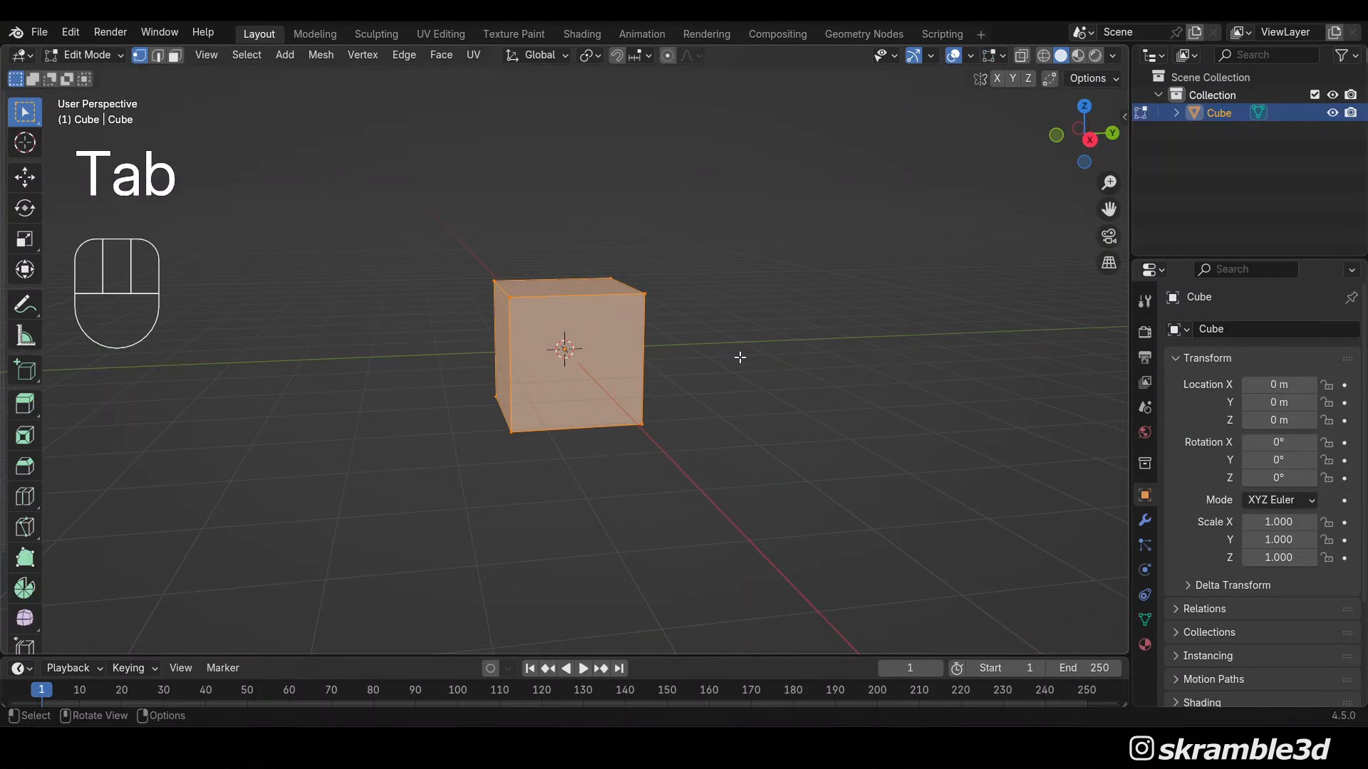
pyautogui.write('gz-1')
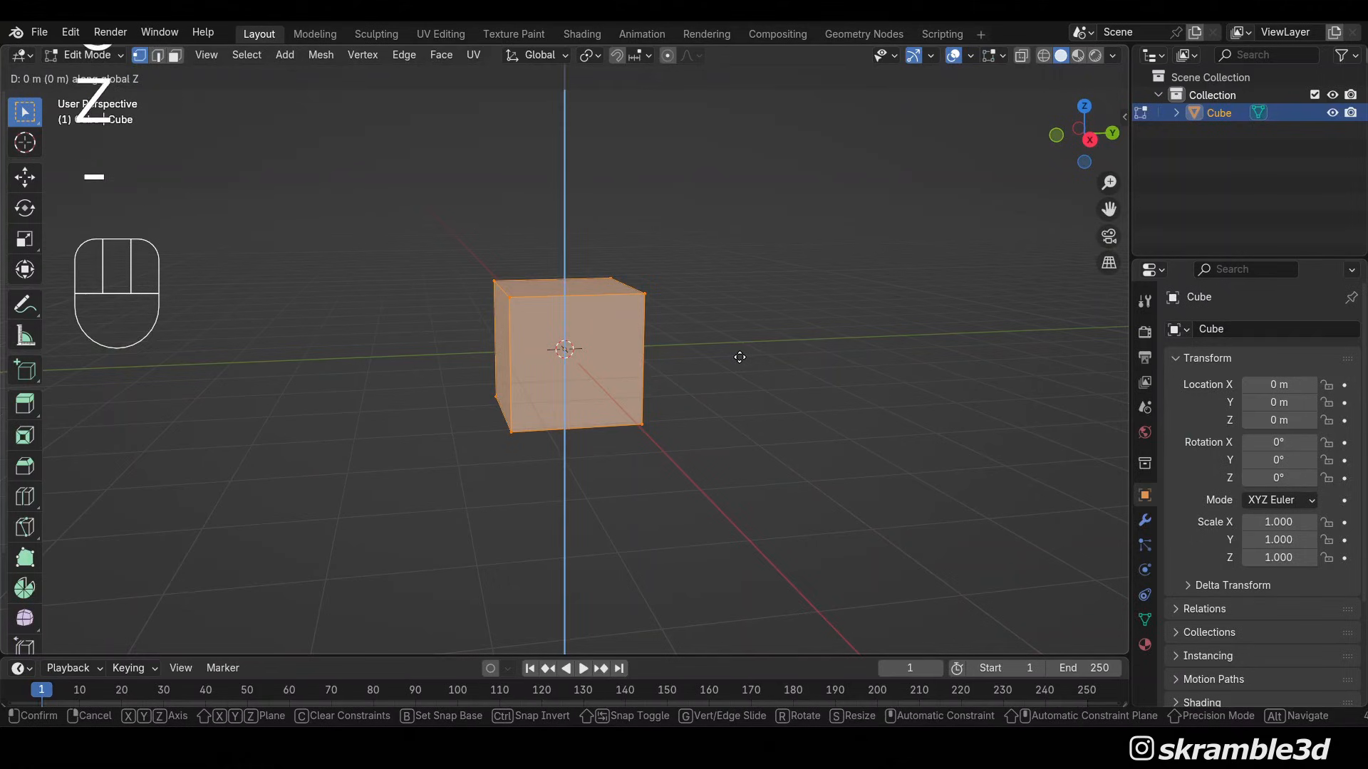
pyautogui.press('Return')
pyautogui.press('Tab')
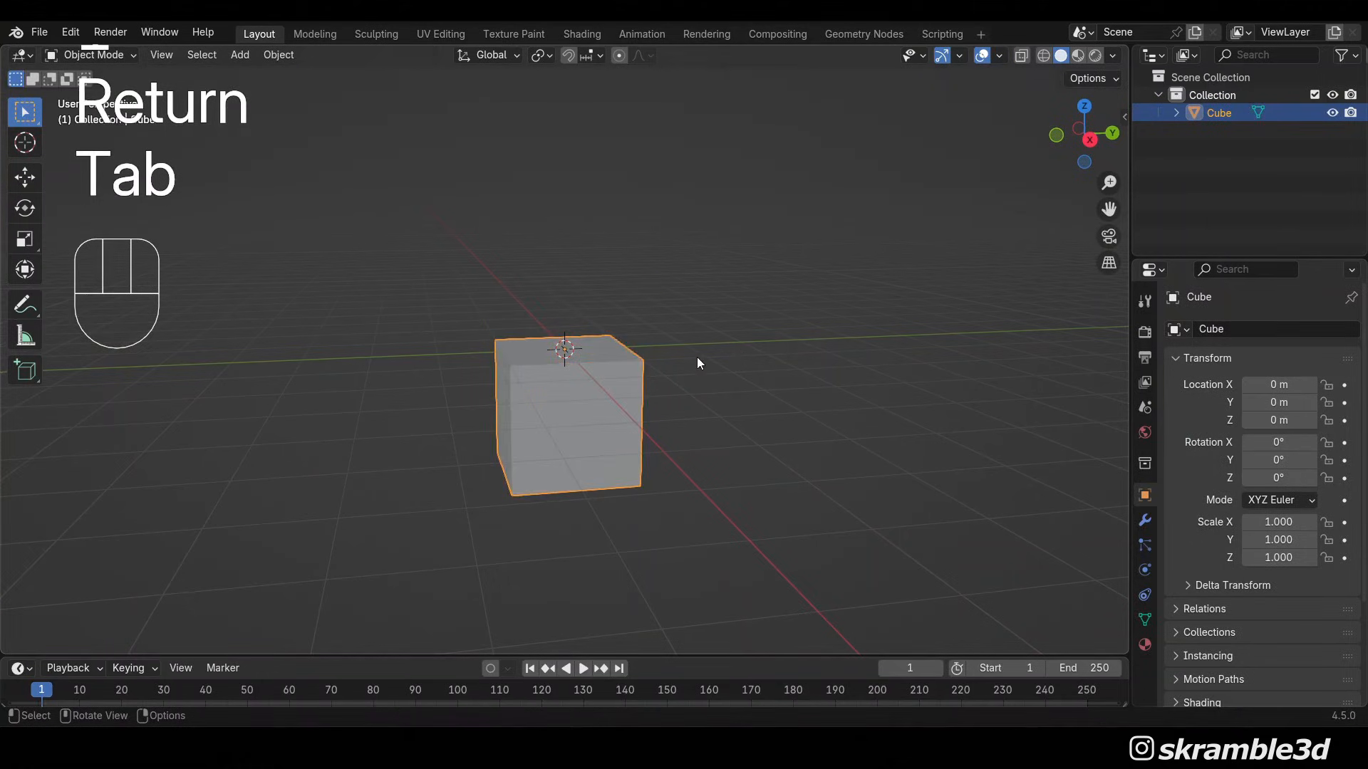
# Scale the cube up uniformly to about 6.41 times its size
pyautogui.moveTo(577, 353); pyautogui.dragTo(705, 449, button='middle')
pyautogui.scroll(-2, 696, 416)
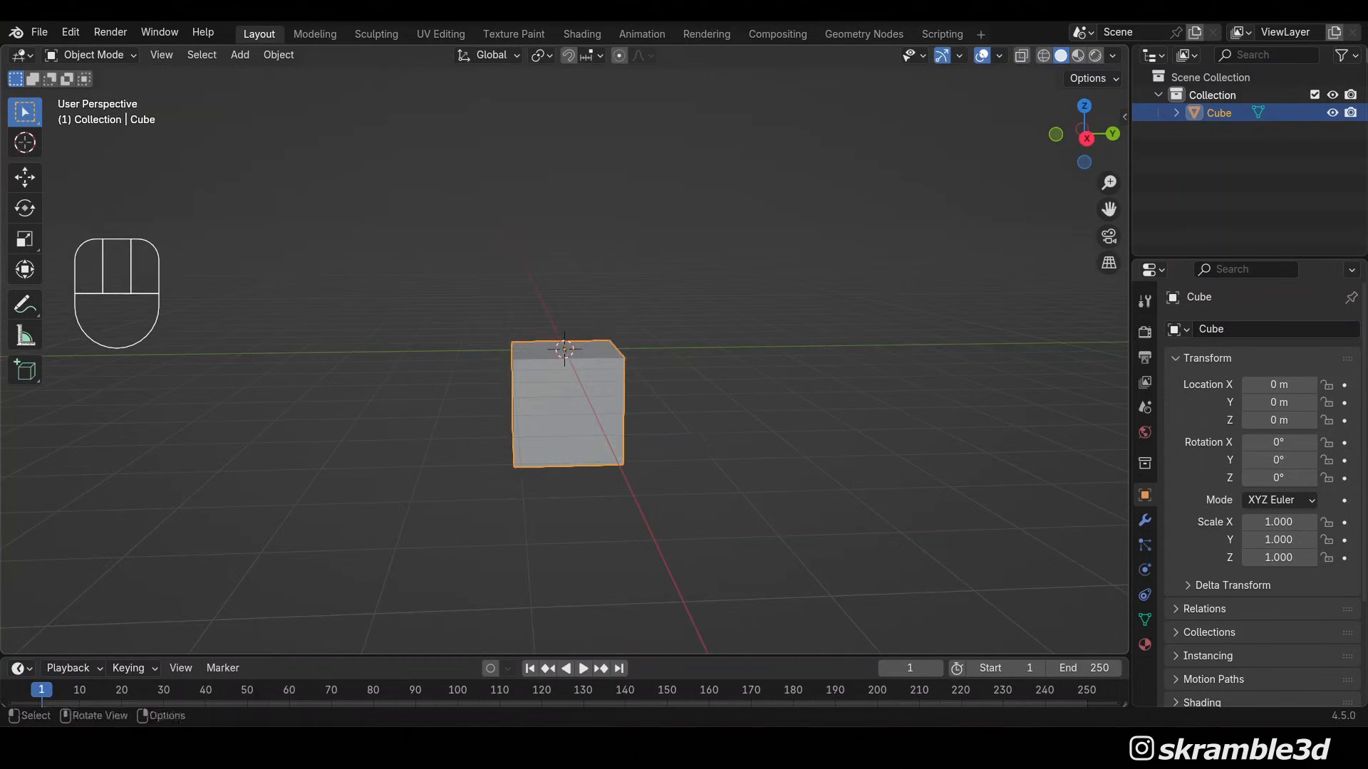
pyautogui.press('s')
pyautogui.click(912, 512)
pyautogui.press('s')
pyautogui.click(1006, 536)
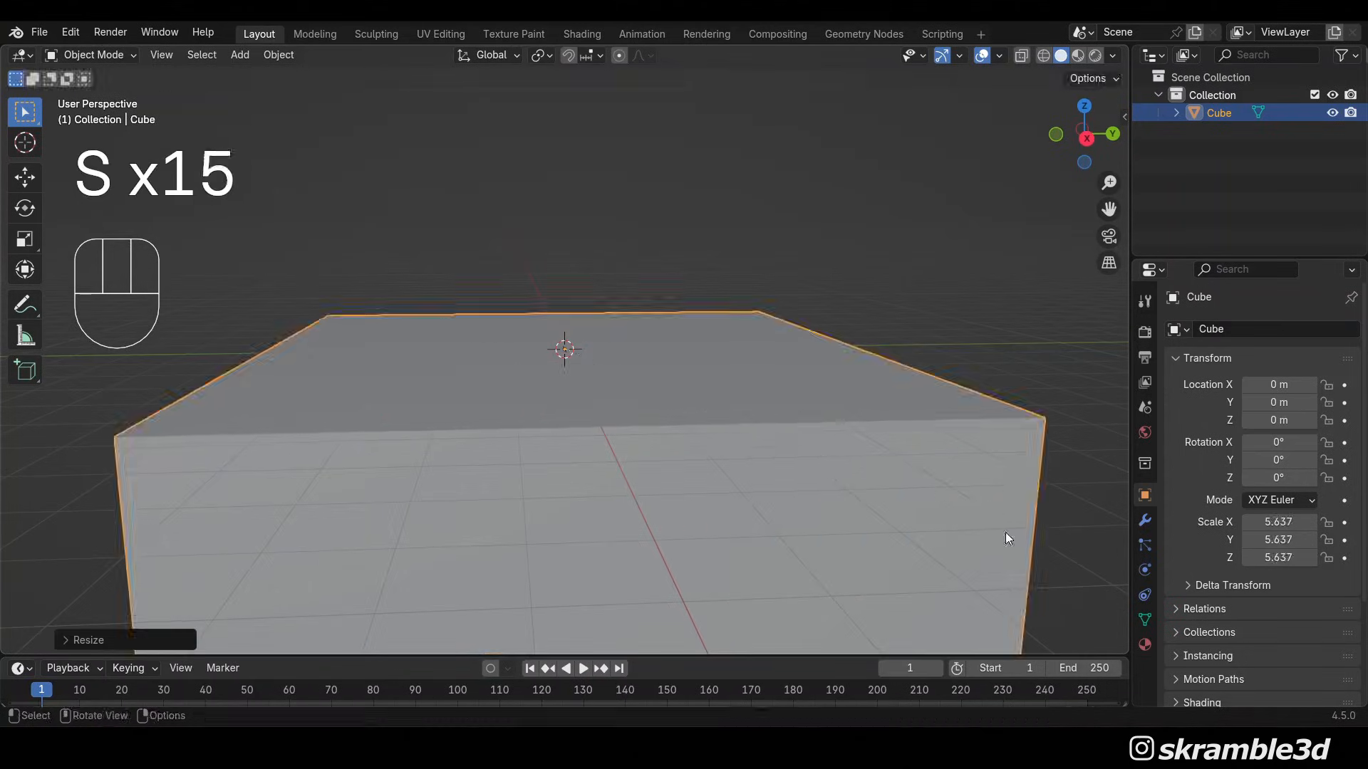
pyautogui.scroll(-4, 972, 522)
pyautogui.scroll(-1, 973, 516)
pyautogui.moveTo(927, 496)
pyautogui.mouseDown(button='middle')
pyautogui.moveTo(909, 486)
pyautogui.moveTo(925, 492)
pyautogui.mouseUp(button='middle')
pyautogui.press('s')
pyautogui.press('s')
pyautogui.click(942, 510)
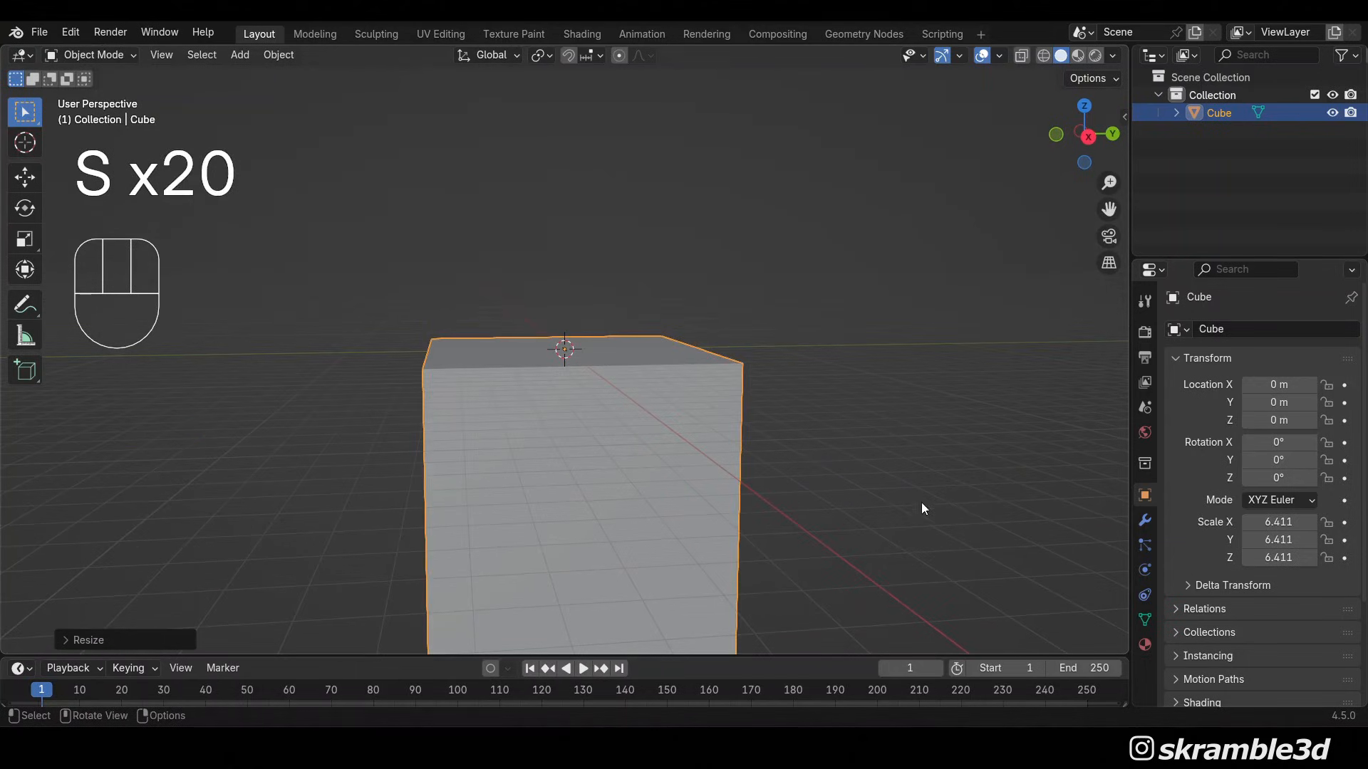
# Flatten the enlarged cube along Z into a thin slab, with a Z scale of about 0.453
pyautogui.press('s')
pyautogui.press('z')
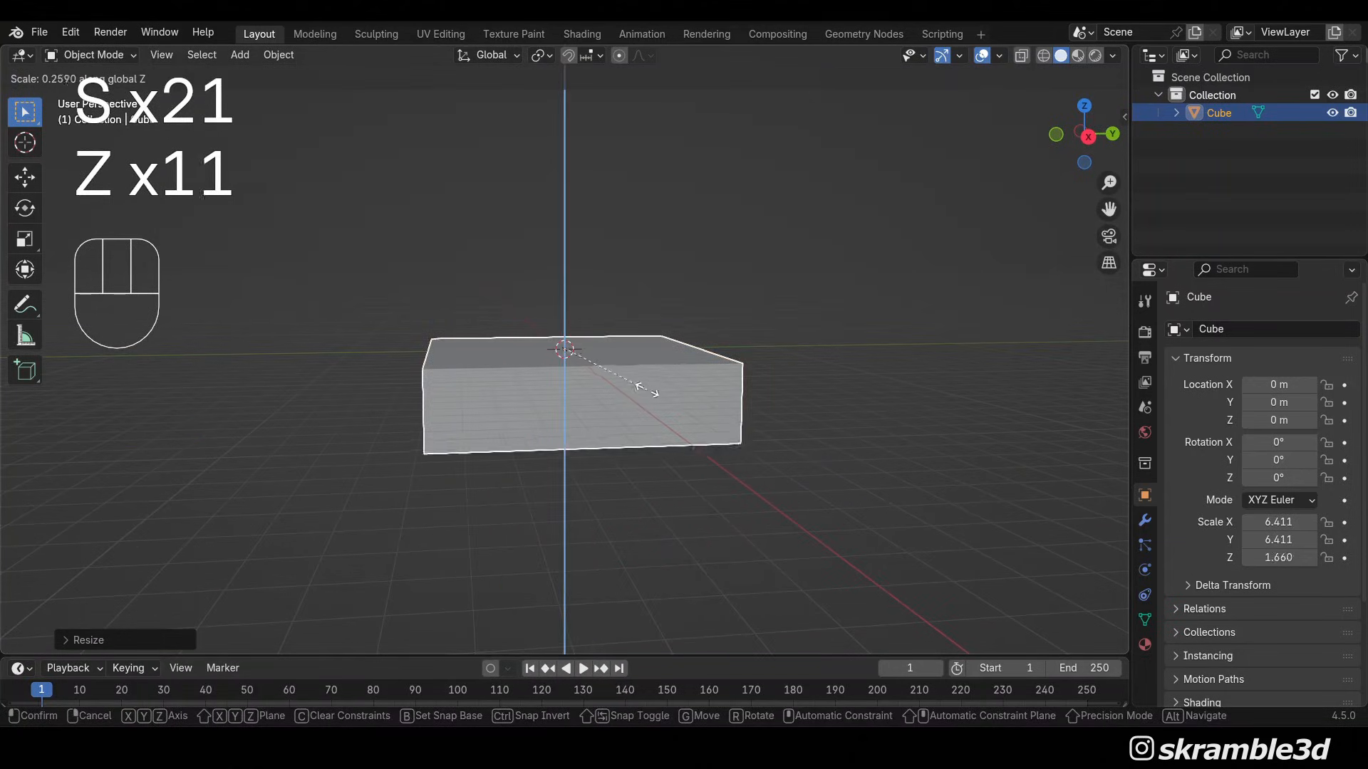
pyautogui.click(588, 356)
pyautogui.scroll(5, 656, 394)
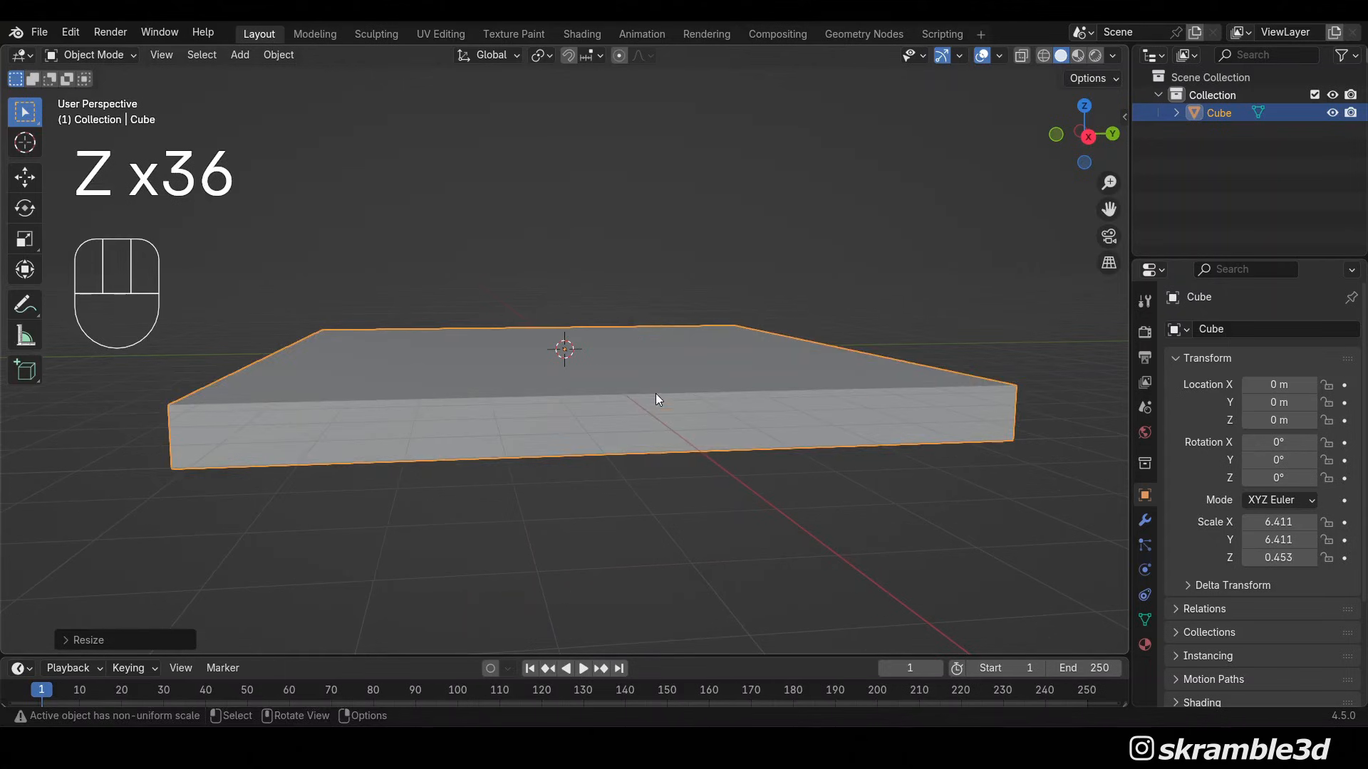
pyautogui.moveTo(661, 395); pyautogui.dragTo(686, 366, button='middle')
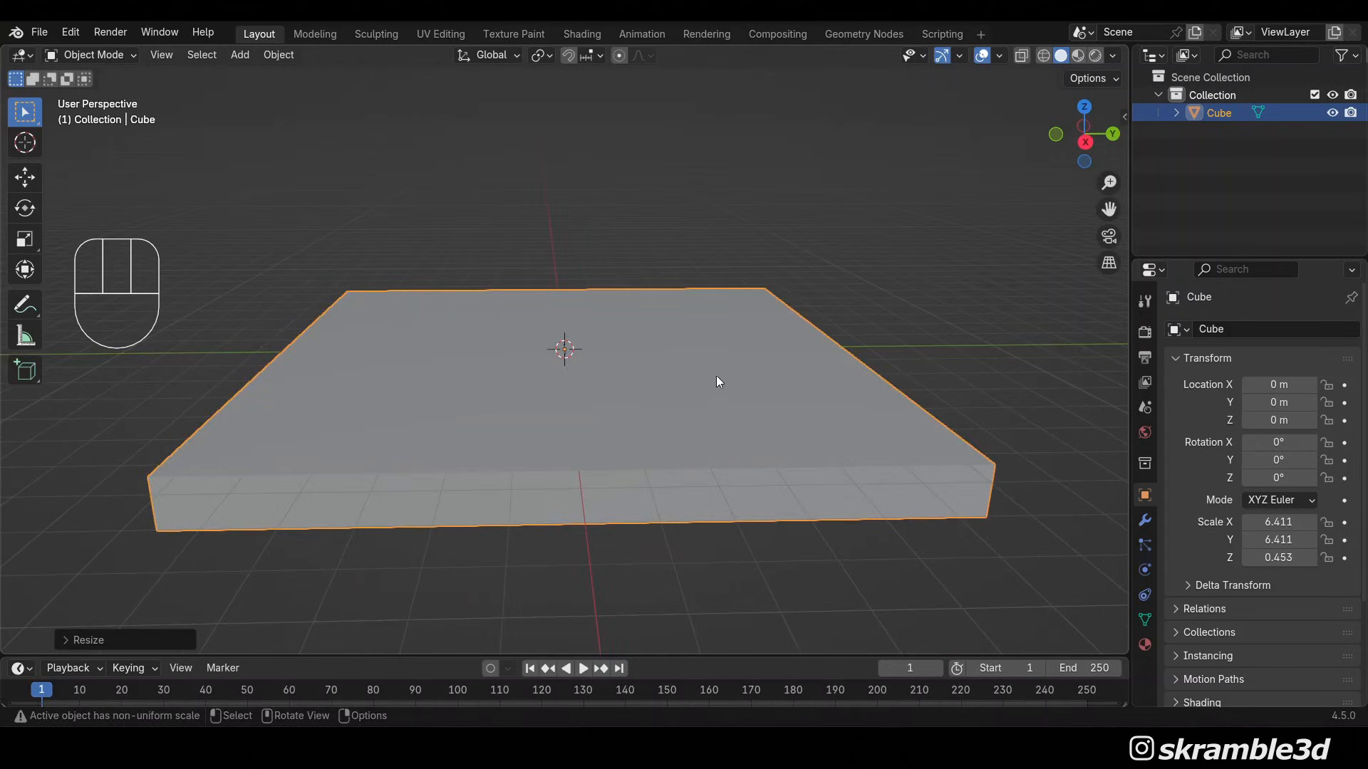
# Apply the slab's scale and rename the object FLOOR
pyautogui.hotkey('ctrl', 'a')
pyautogui.click(647, 358)
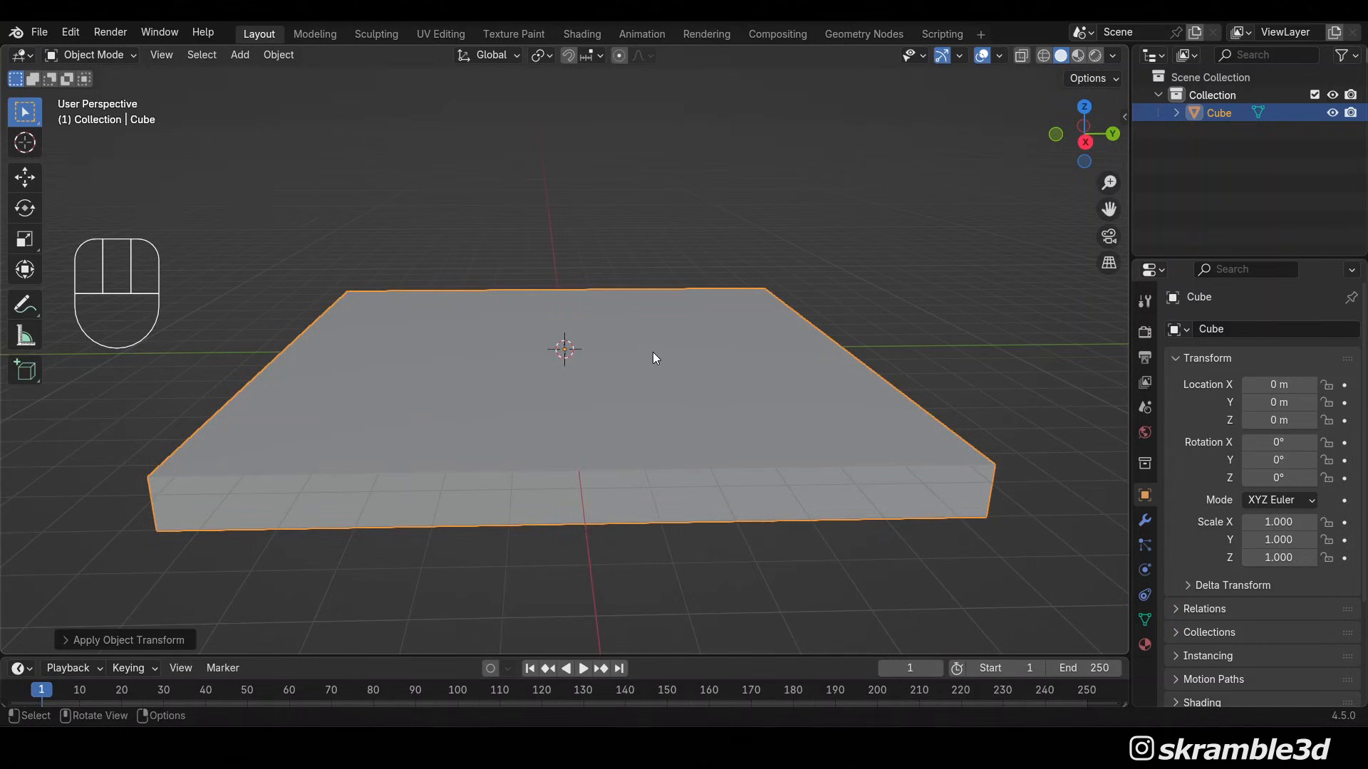
pyautogui.press('F2')
pyautogui.write('FLOOR')
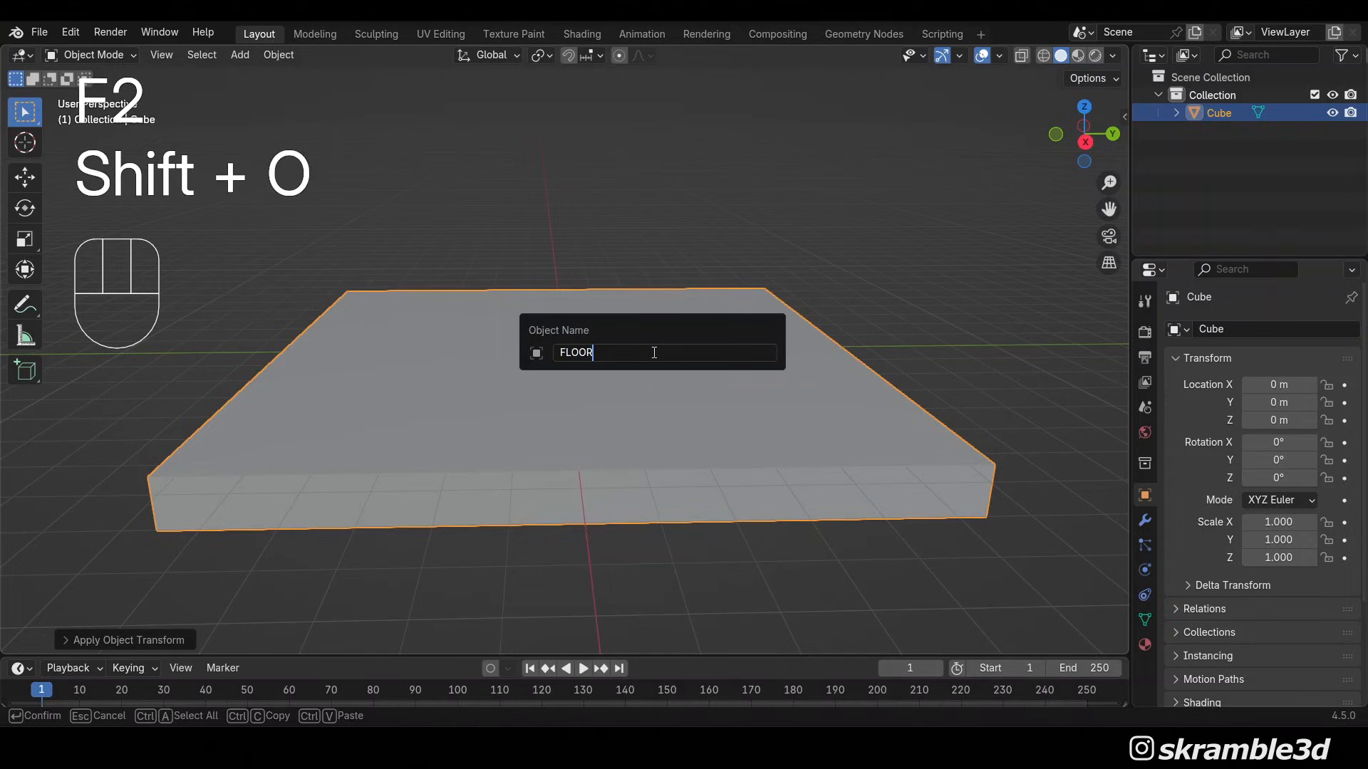
pyautogui.press('Return')
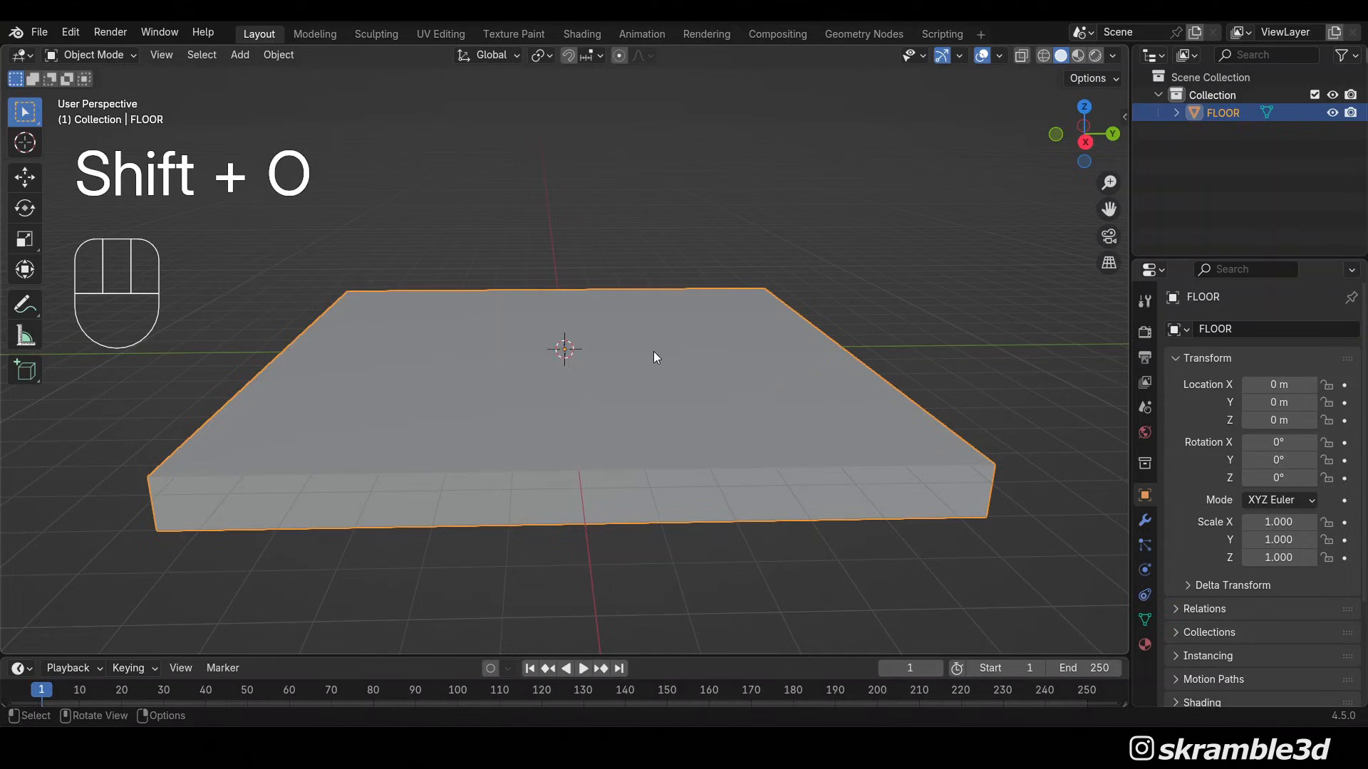
# Enable Cavity in the viewport shading and set its type to Both
pyautogui.click(1113, 55)
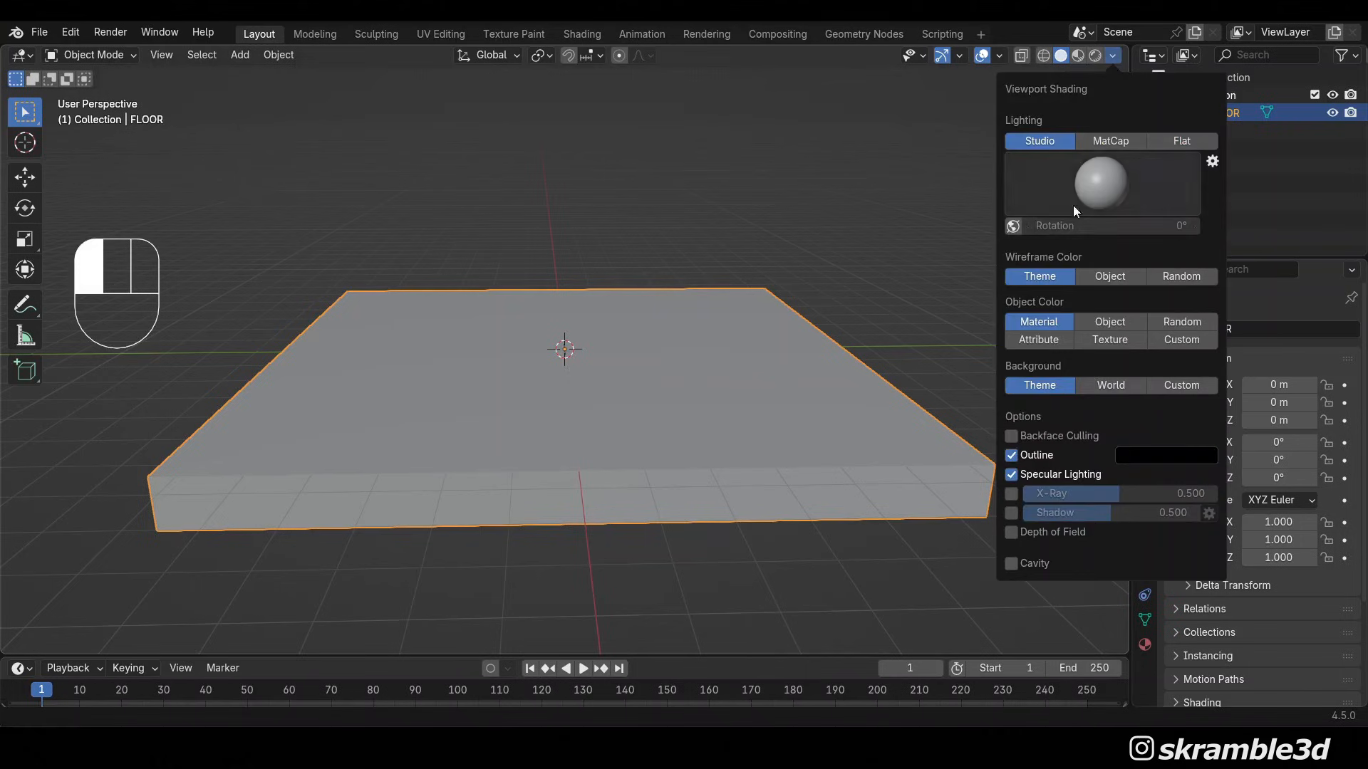
pyautogui.click(1011, 563)
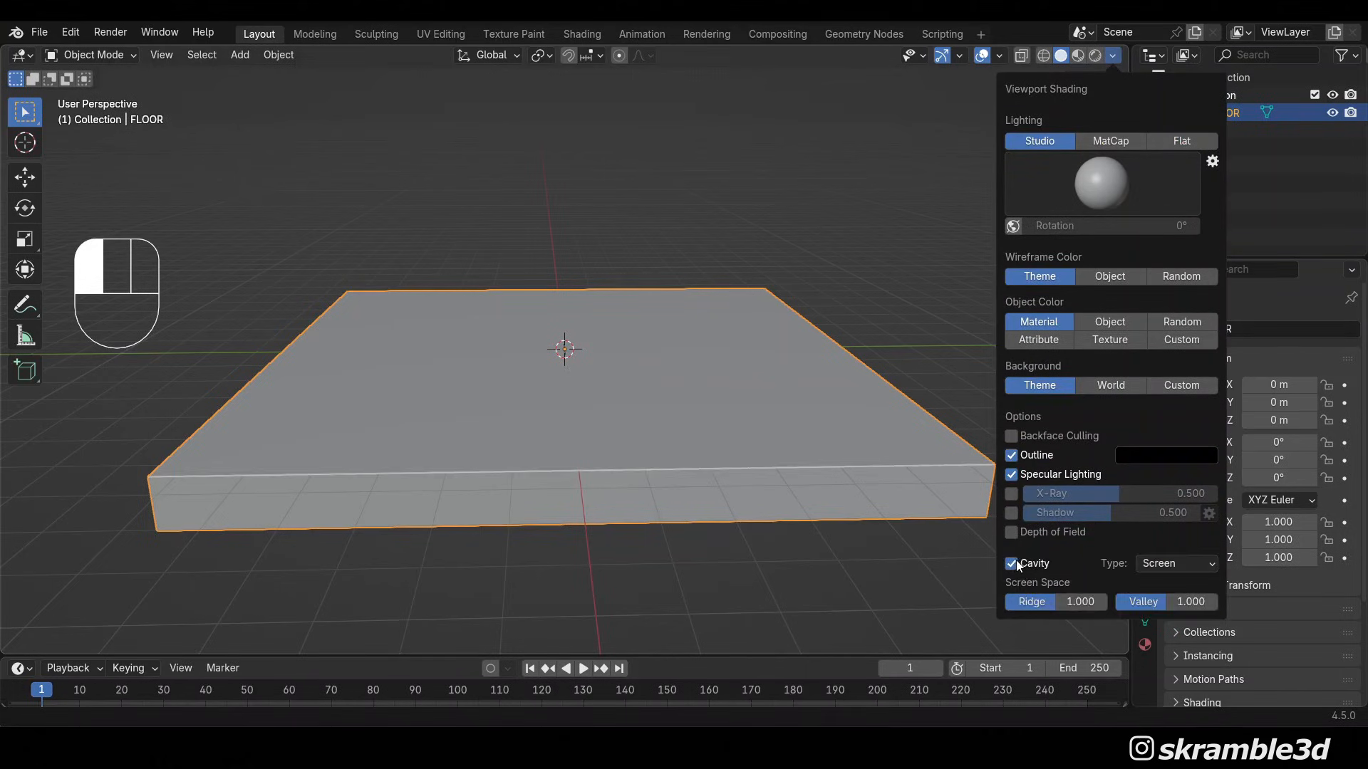
pyautogui.click(1155, 565)
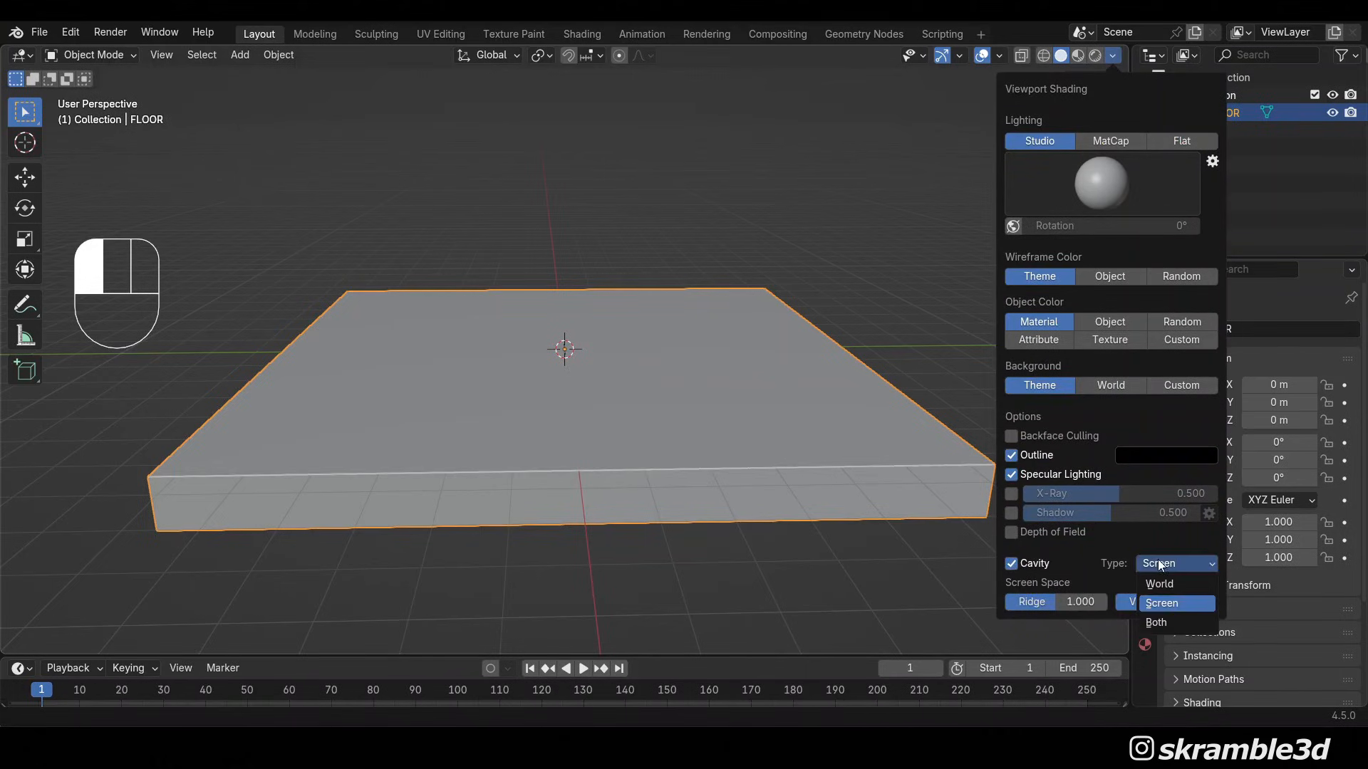
pyautogui.click(1162, 622)
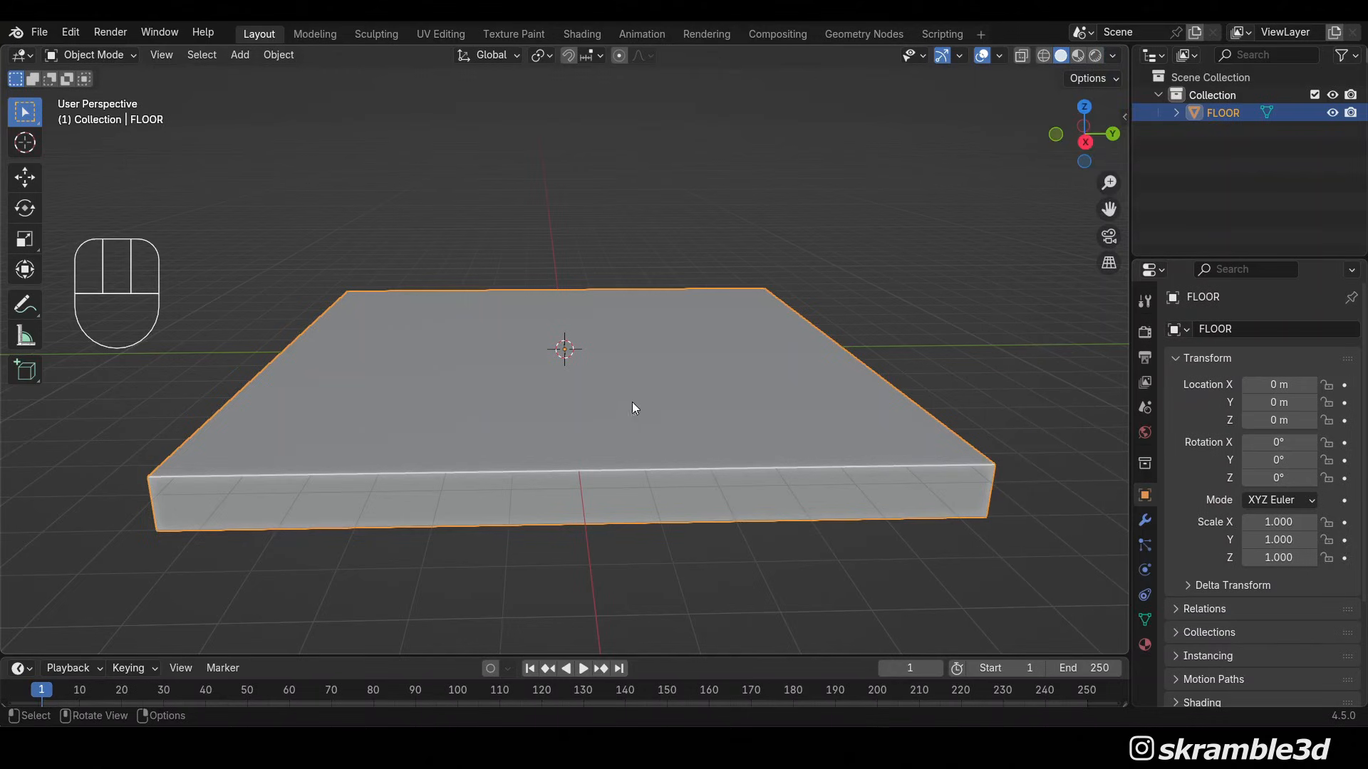
# Add a new cube mesh at the centre of the floor and raise it 1 m along Z
pyautogui.moveTo(632, 407); pyautogui.dragTo(513, 397, button='middle')
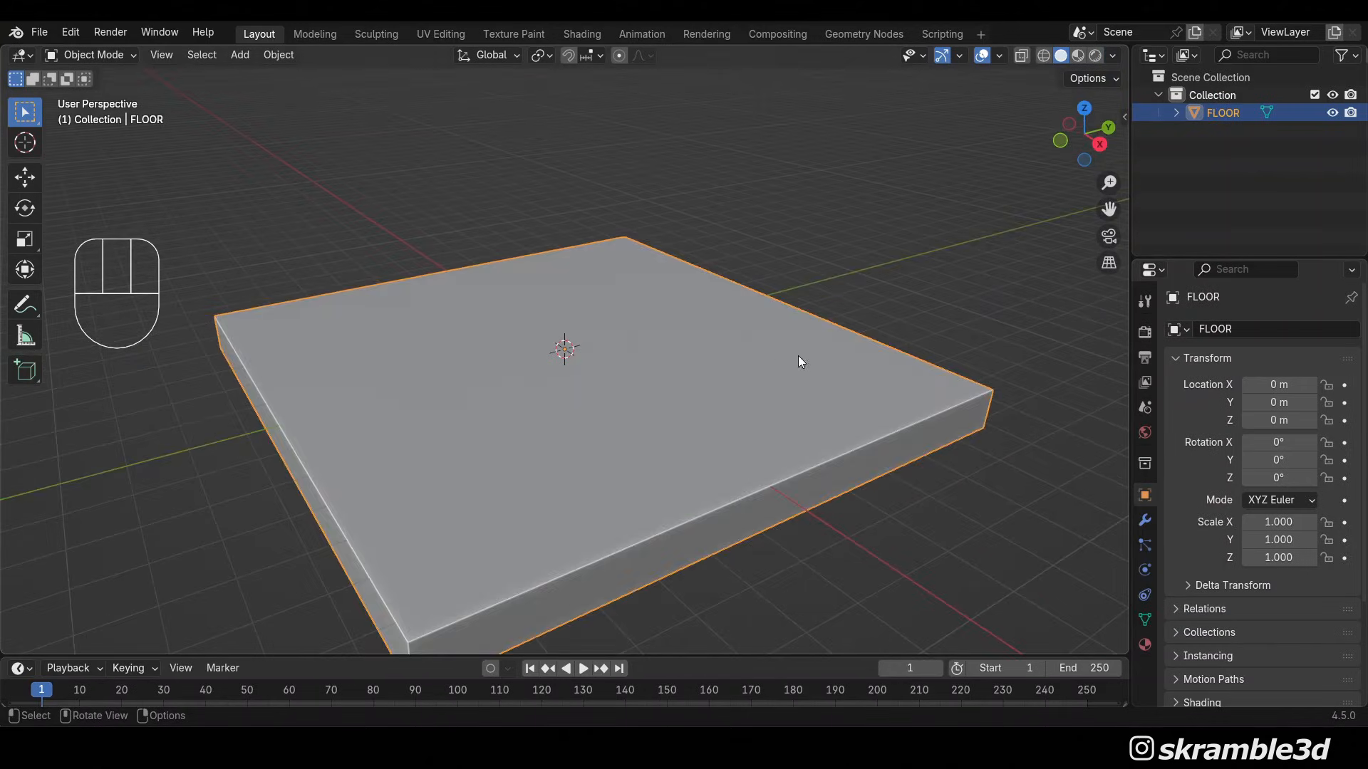
pyautogui.moveTo(798, 356); pyautogui.dragTo(712, 324, button='middle')
pyautogui.hotkey('shift', 'a')
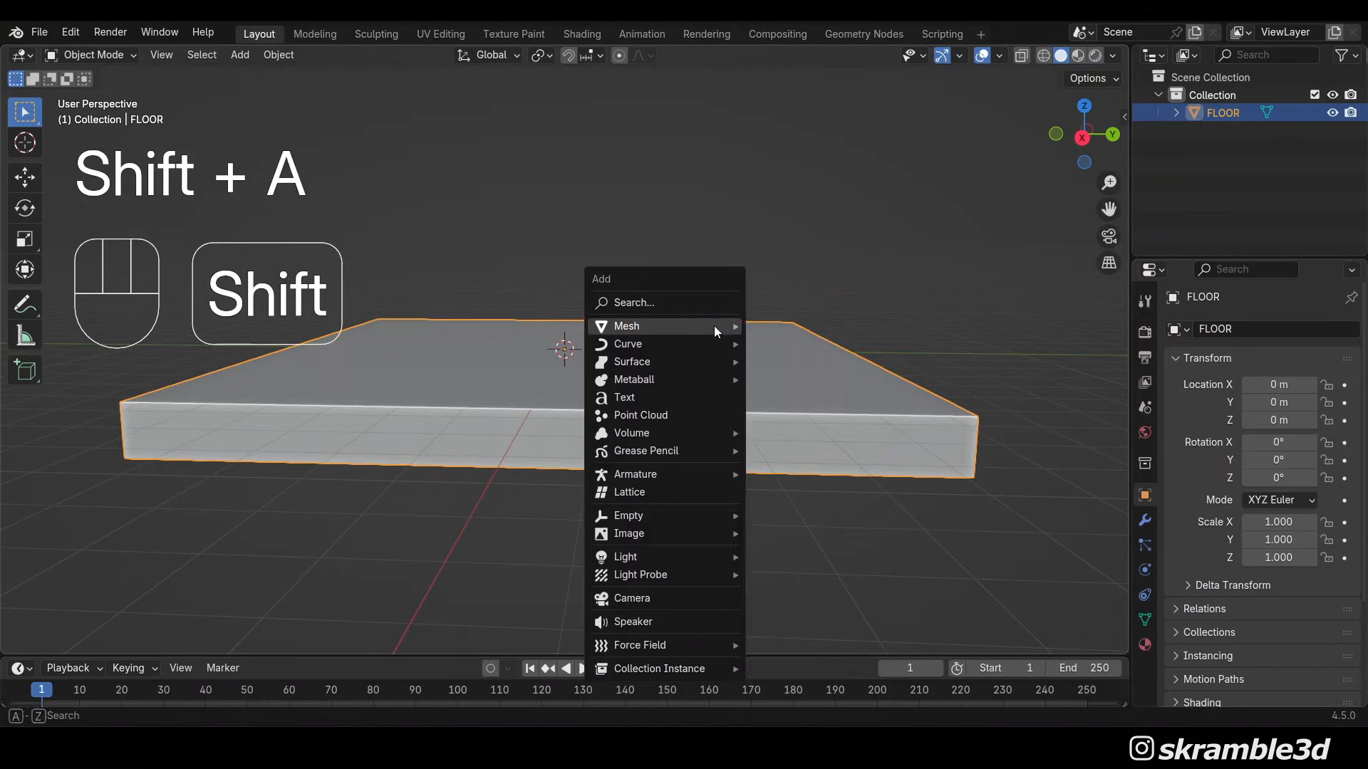
pyautogui.moveTo(713, 326)
pyautogui.click(801, 344)
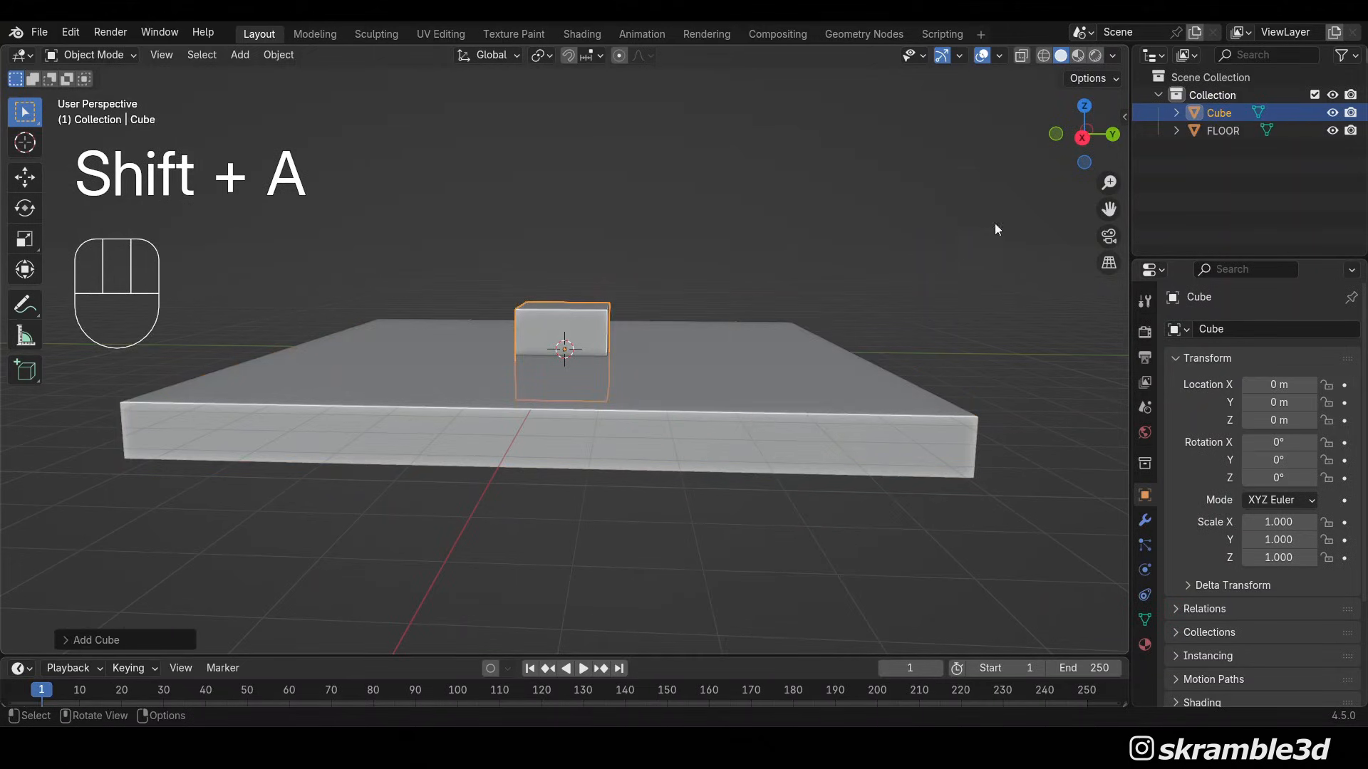
pyautogui.press('g')
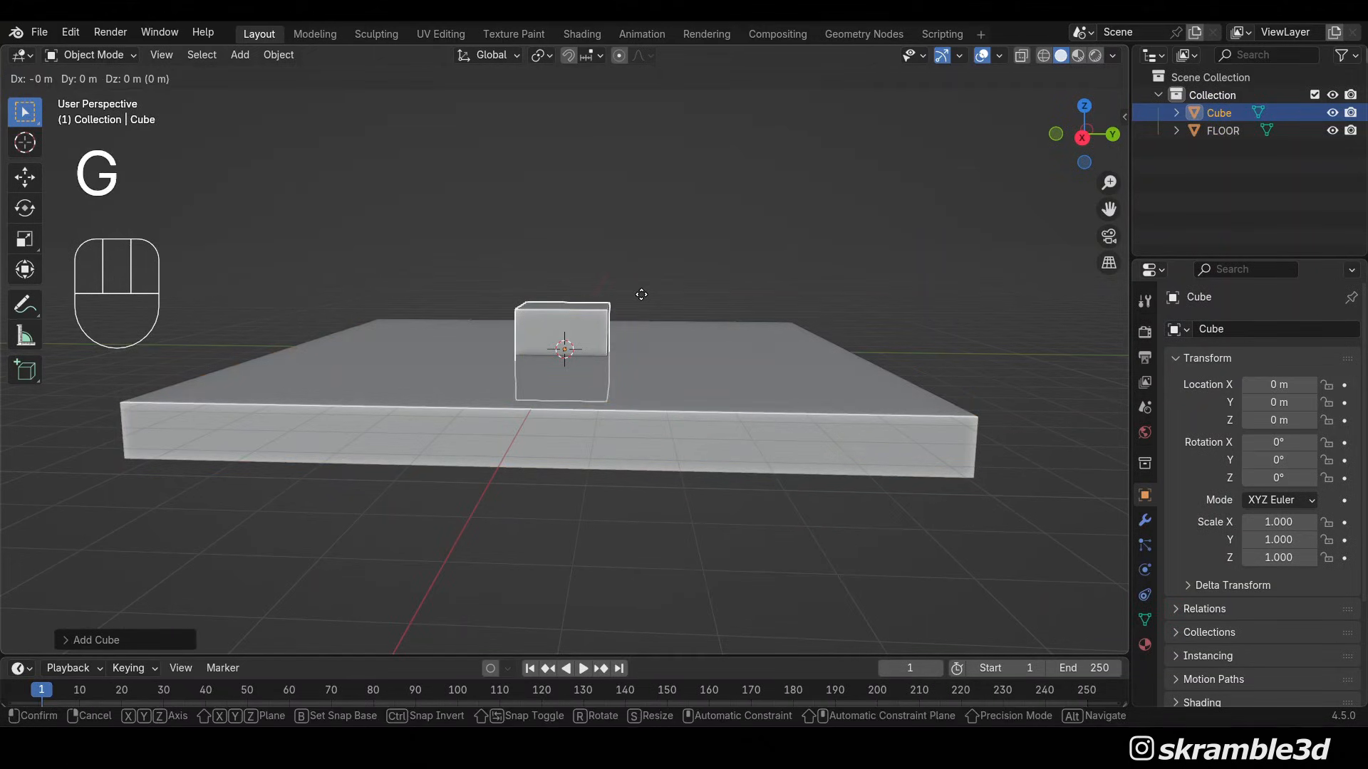
pyautogui.press('z')
pyautogui.press('1')
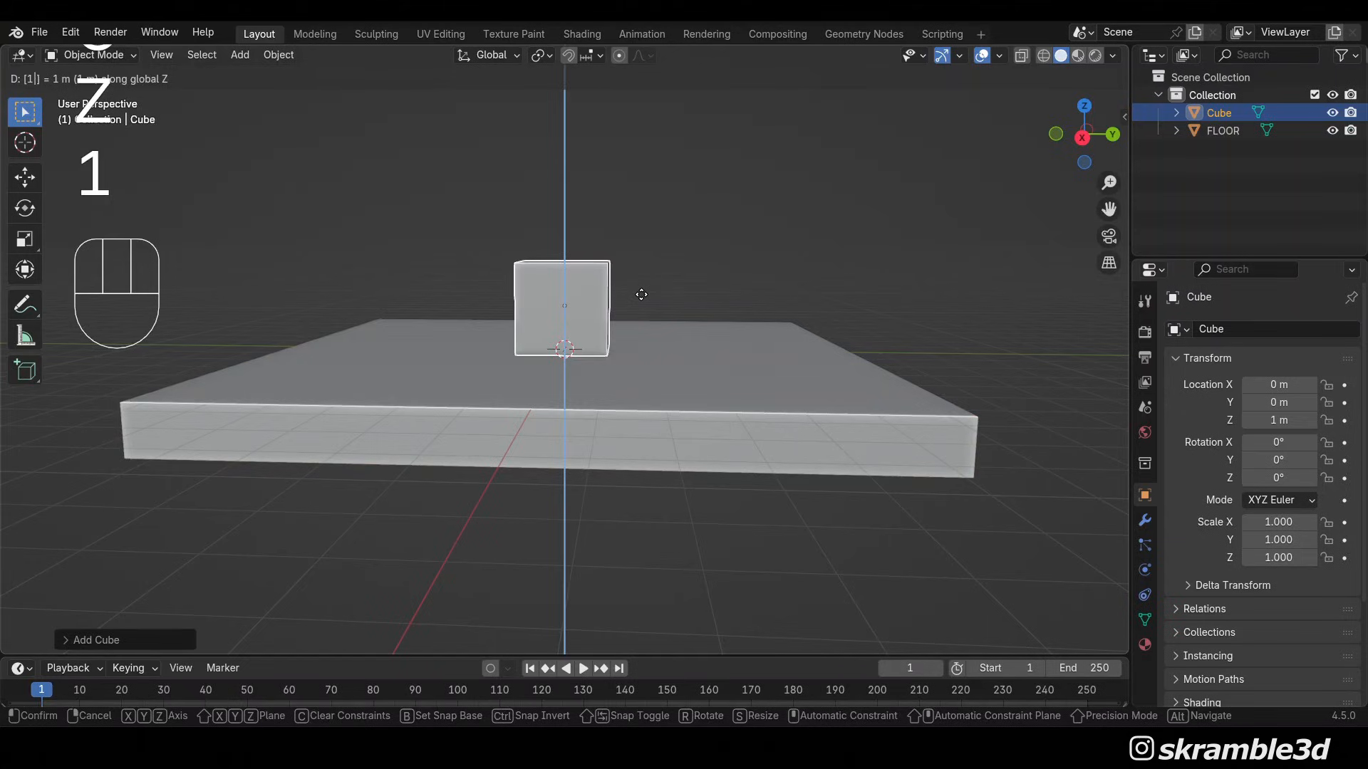
pyautogui.press('Return')
pyautogui.press('Tab')
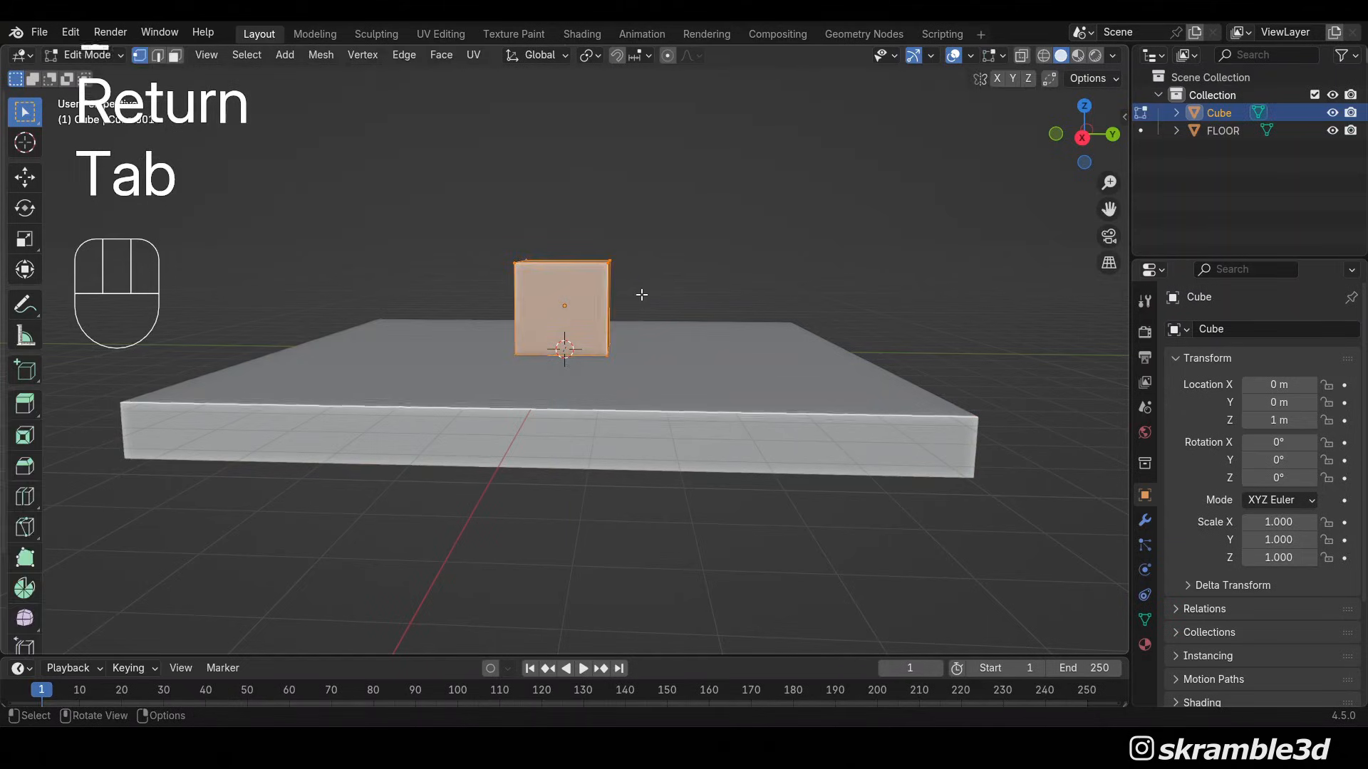
pyautogui.press('Tab')
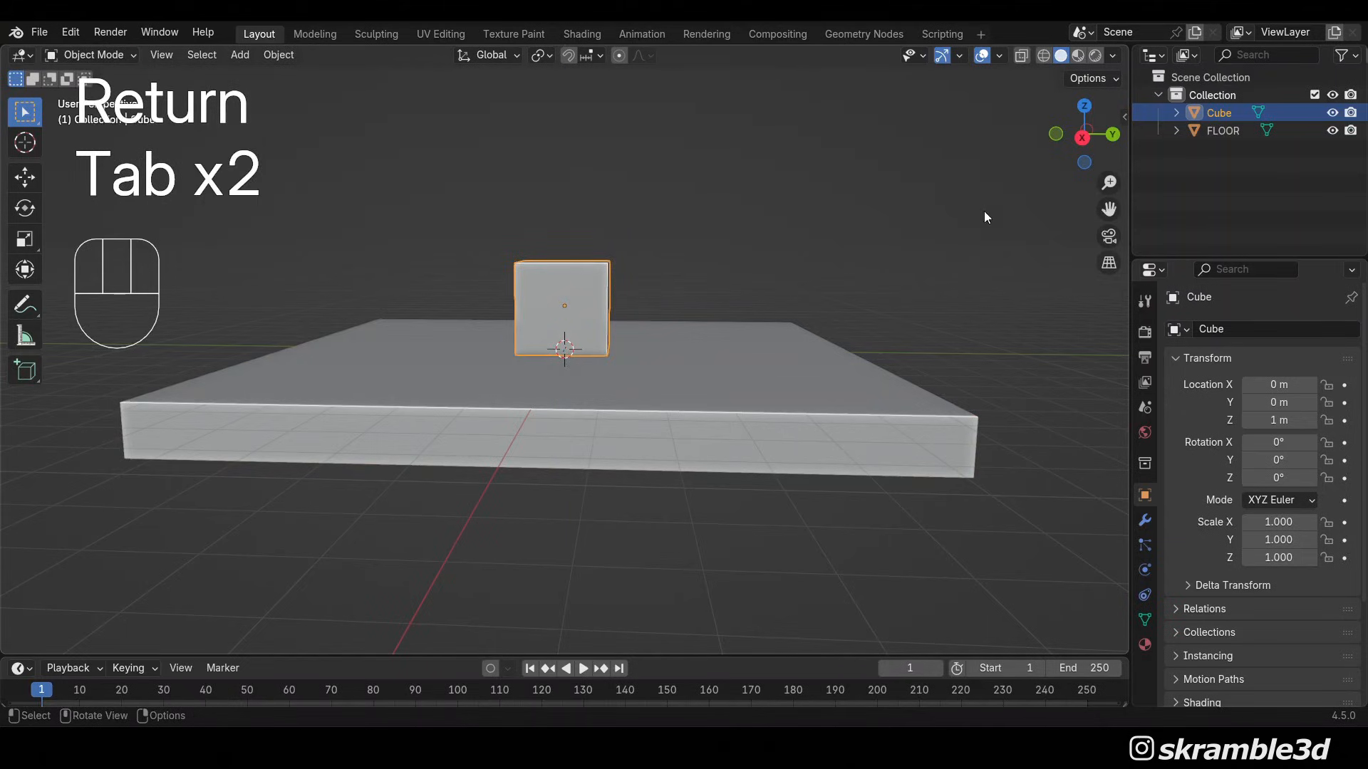
# From the right orthographic view, lift the cube along Z by about 0.016 m, just clear of the floor
pyautogui.click(1082, 137)
pyautogui.scroll(5, 690, 297)
pyautogui.scroll(4, 691, 297)
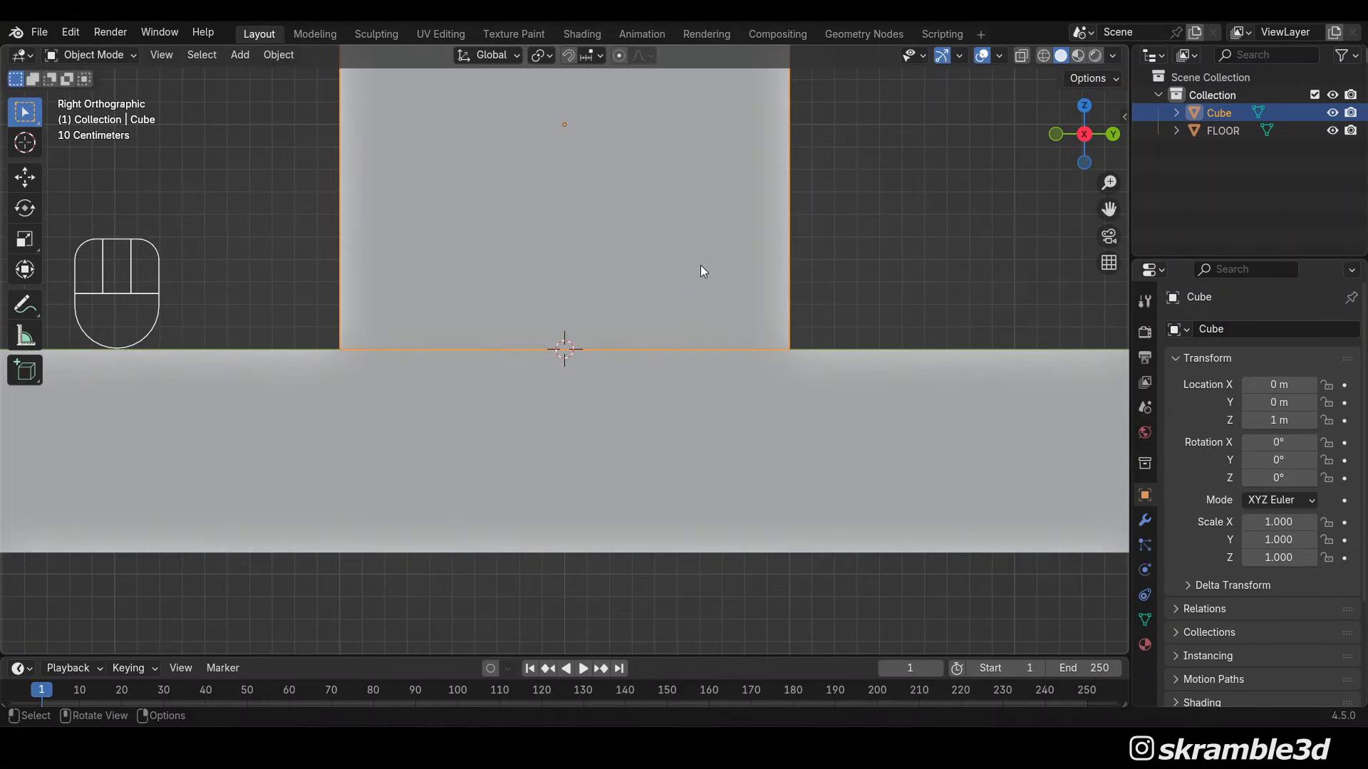
pyautogui.press('g')
pyautogui.press('z')
pyautogui.press('z')
pyautogui.press('z')
pyautogui.press('z')
pyautogui.press('z')
pyautogui.press('z')
pyautogui.press('z')
pyautogui.press('z')
pyautogui.press('z')
pyautogui.press('z')
pyautogui.press('z')
pyautogui.press('z')
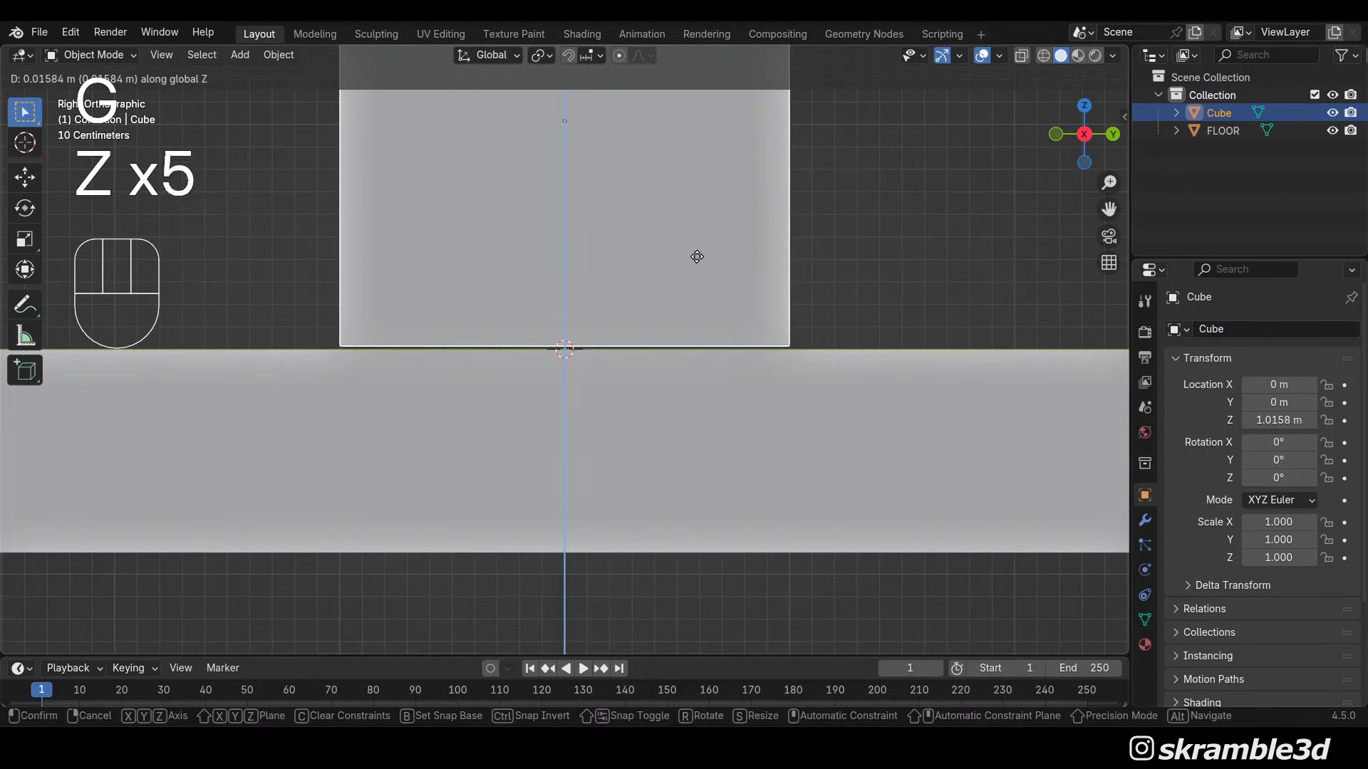
pyautogui.click(696, 256)
pyautogui.scroll(-4, 697, 263)
pyautogui.moveTo(697, 262); pyautogui.dragTo(668, 299, button='middle')
pyautogui.scroll(-3, 695, 291)
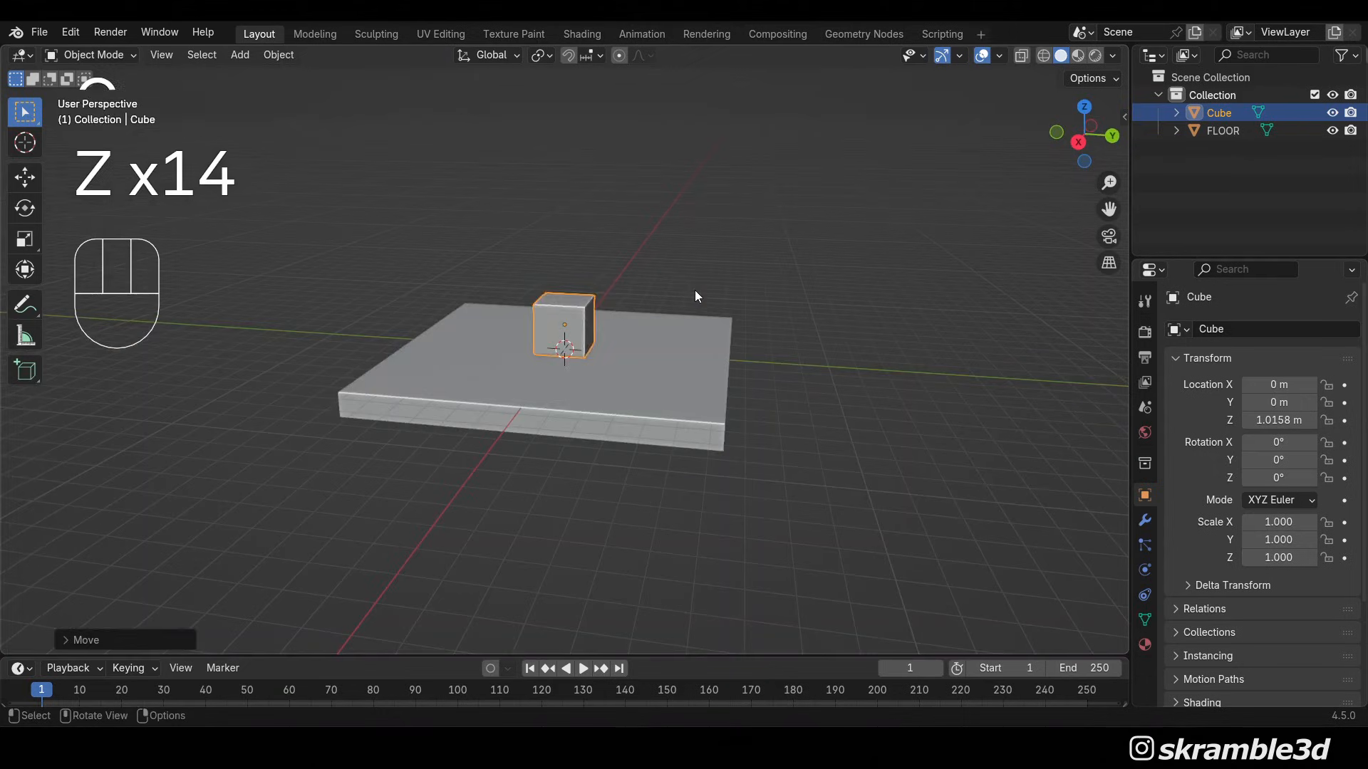
pyautogui.press('Tab')
pyautogui.press('Tab')
pyautogui.click(708, 249)
pyautogui.scroll(2, 698, 271)
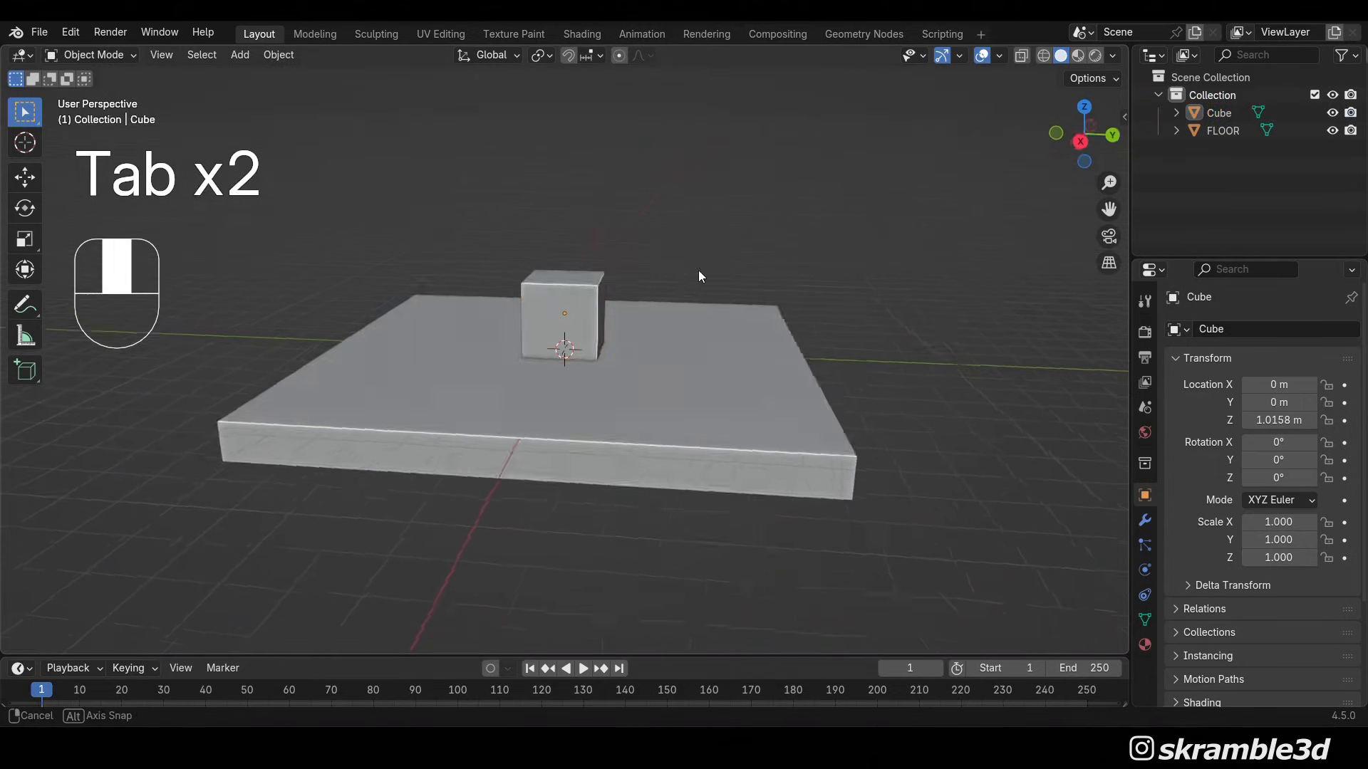
# Subdivide the whole mesh of the small cube four times in Edit Mode, and return to Object Mode
pyautogui.click(598, 305)
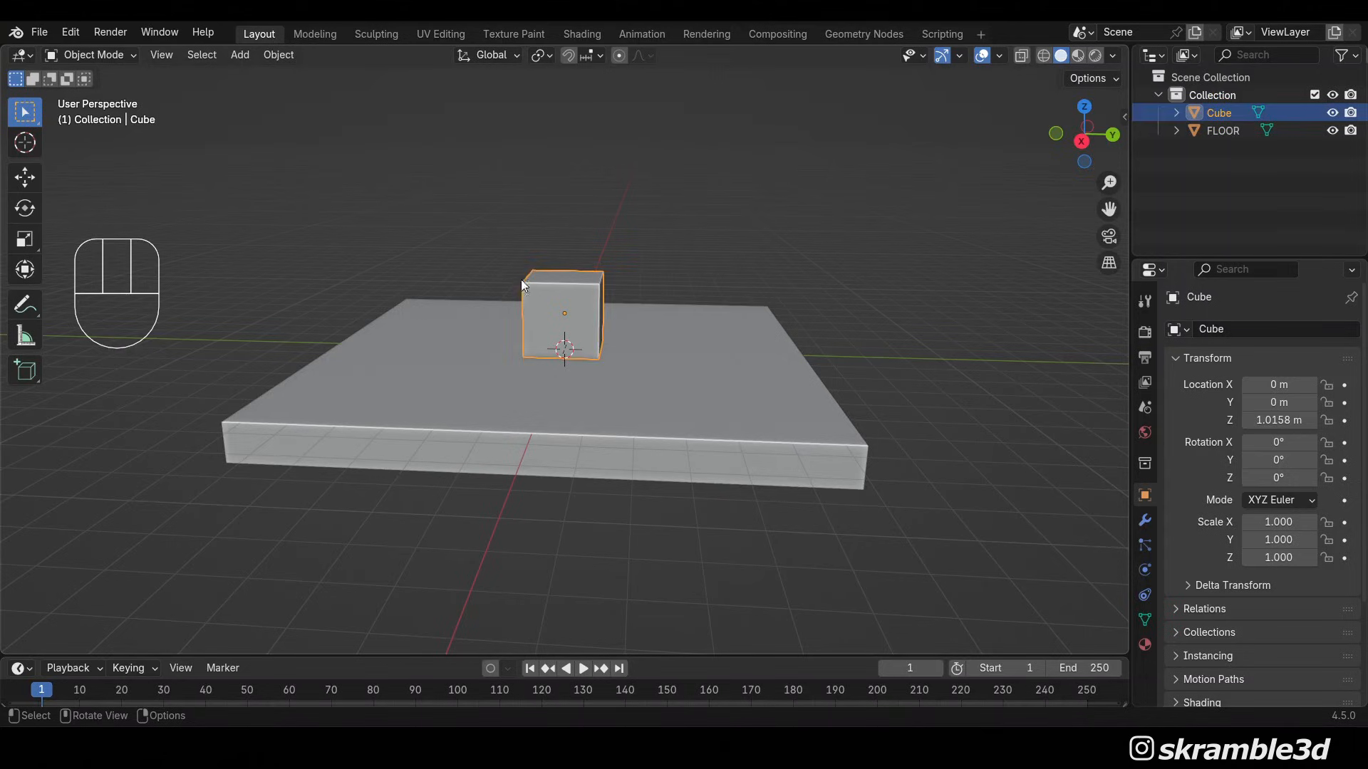
pyautogui.scroll(2, 581, 298)
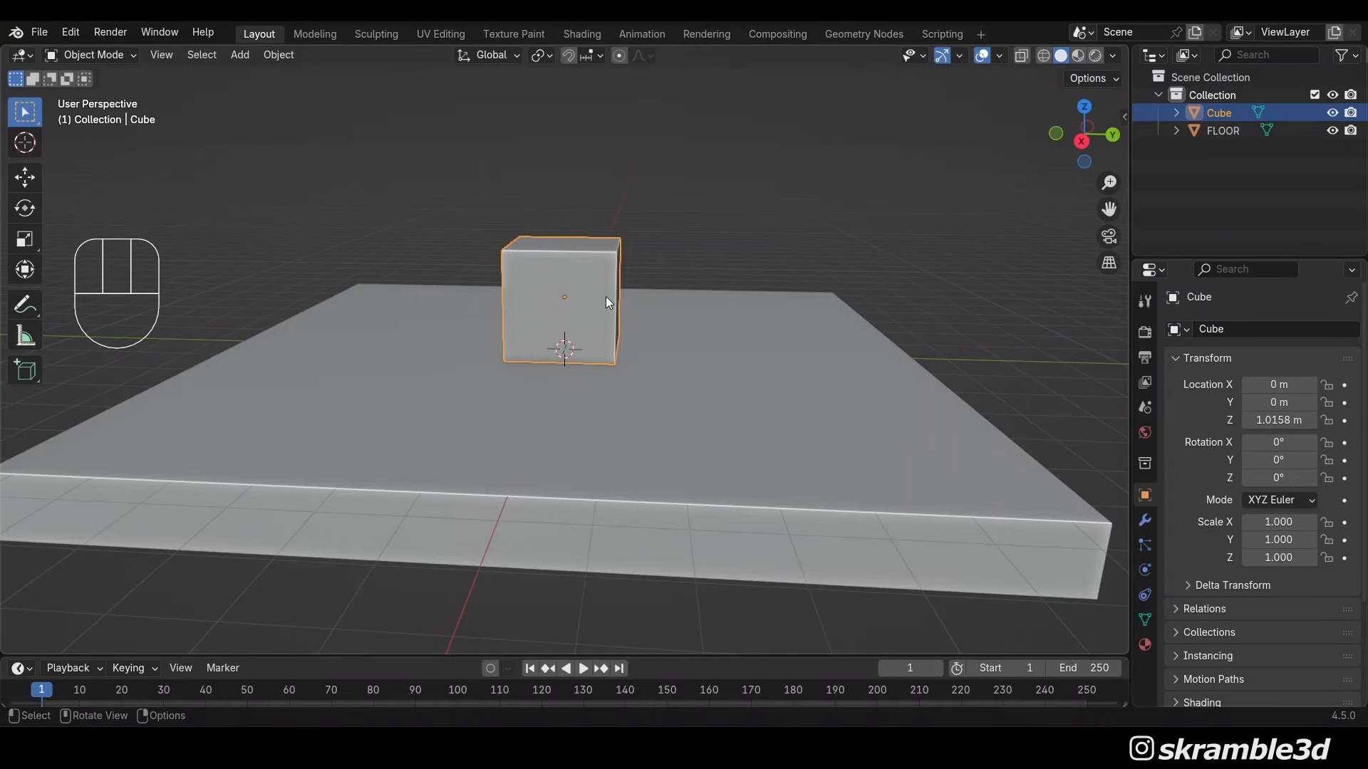
pyautogui.press('Tab')
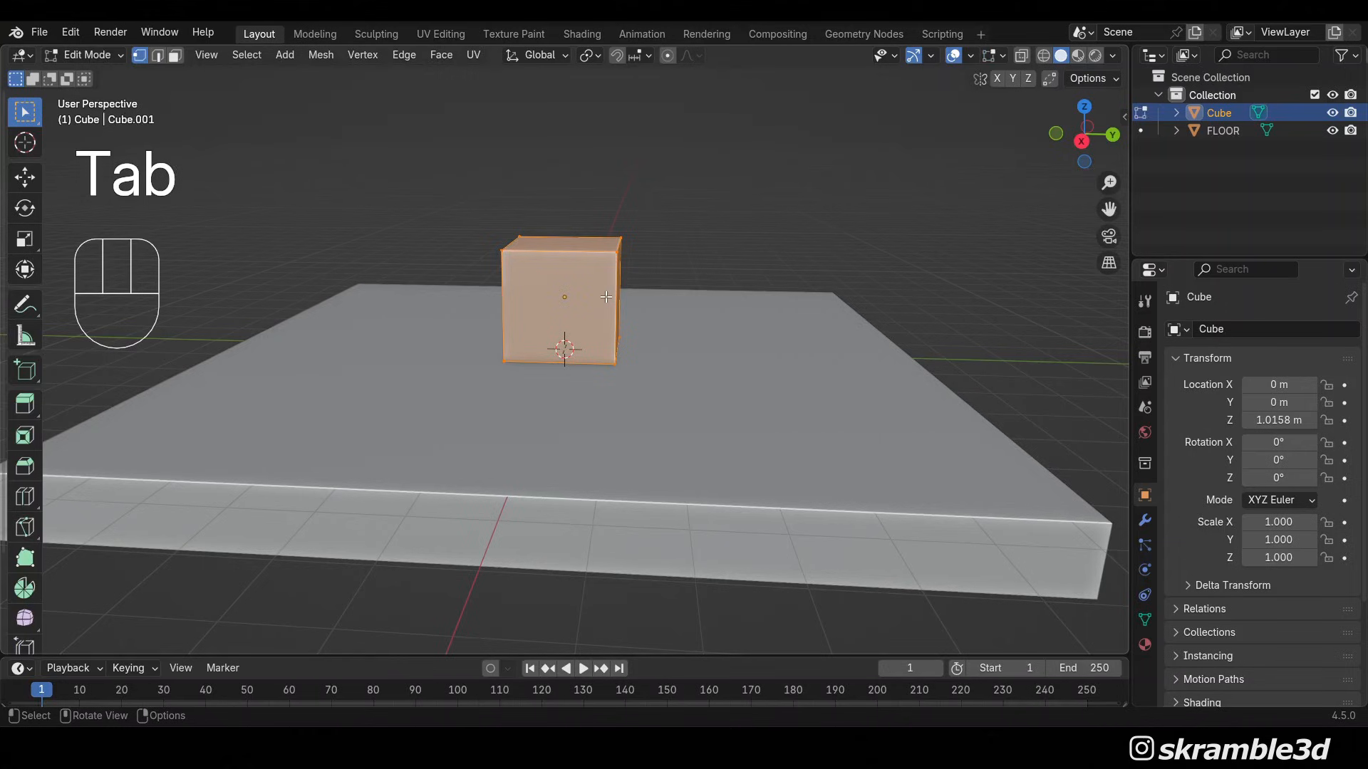
pyautogui.rightClick(606, 296)
pyautogui.click(606, 297)
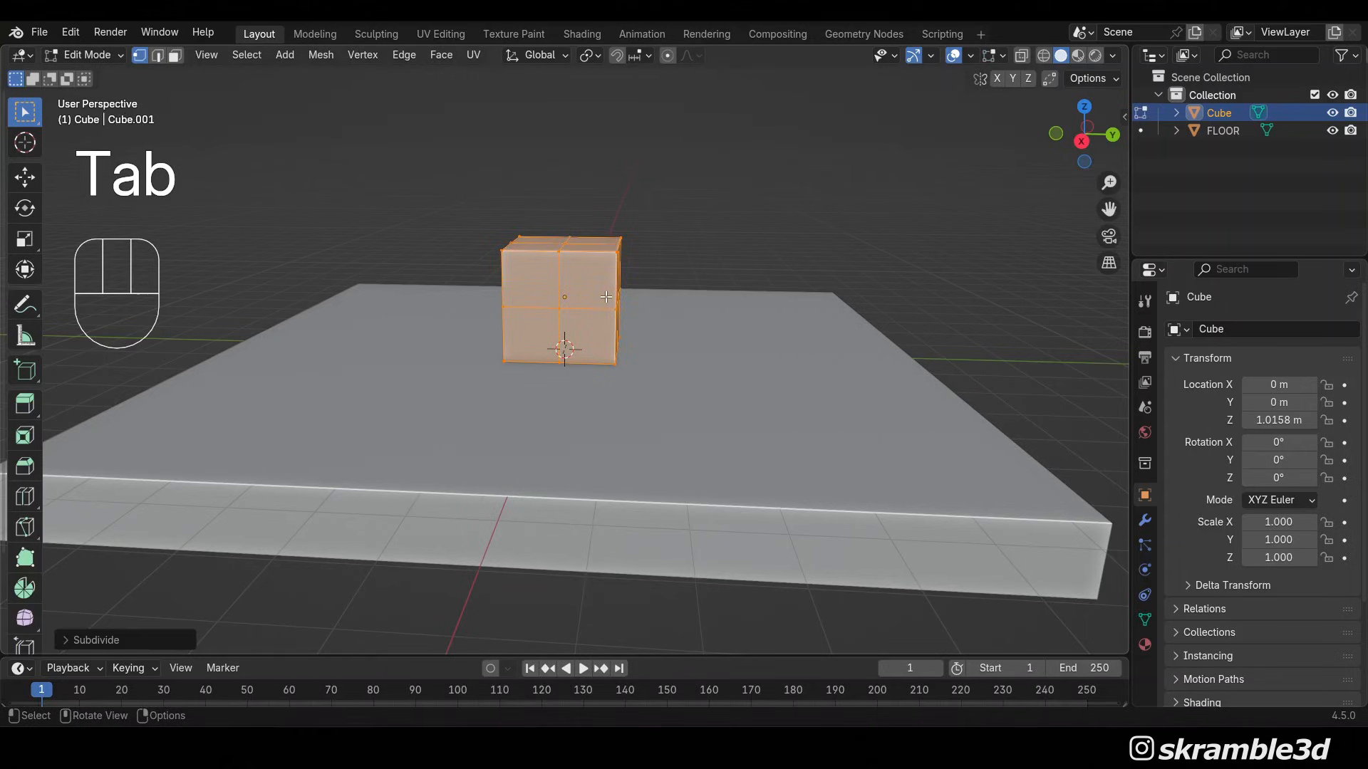
pyautogui.hotkey('shift', 'r')
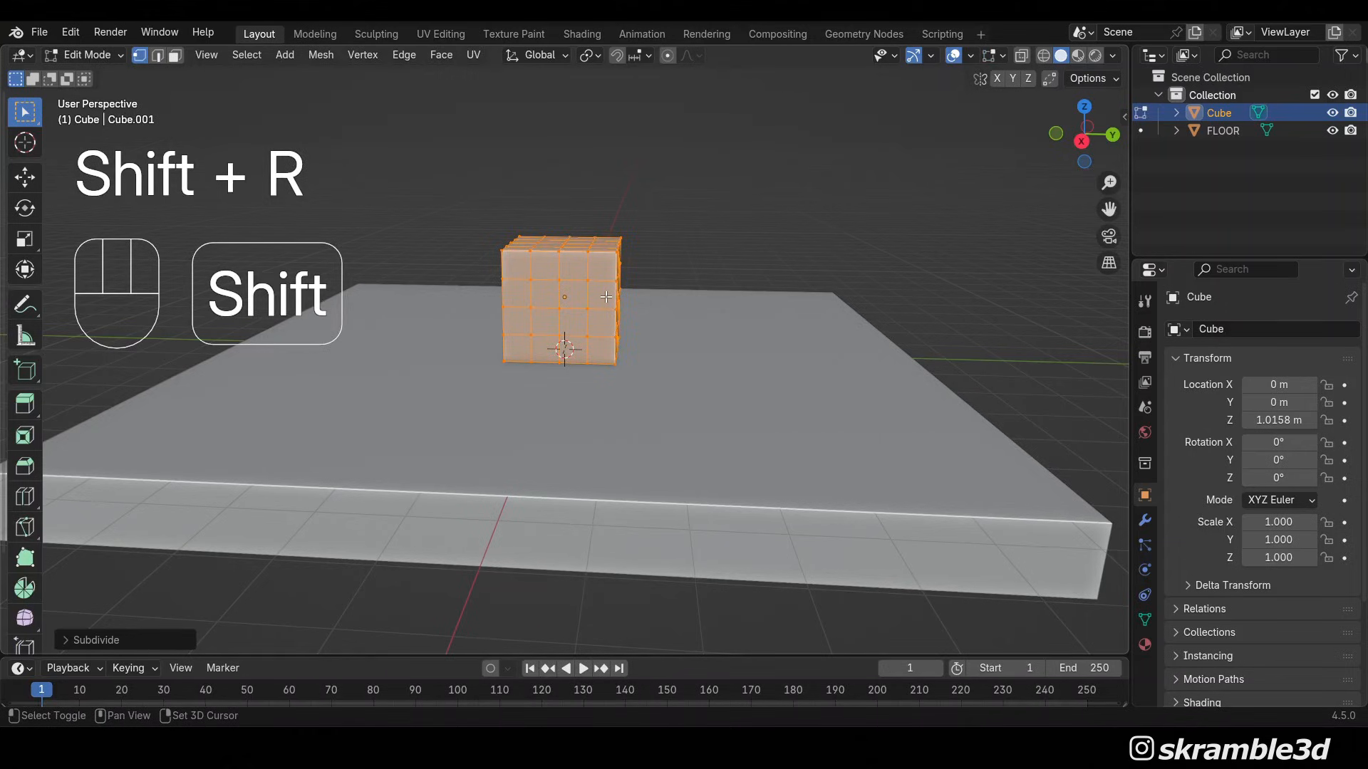
pyautogui.hotkey('shift', 'r')
pyautogui.hotkey('shift', 'r')
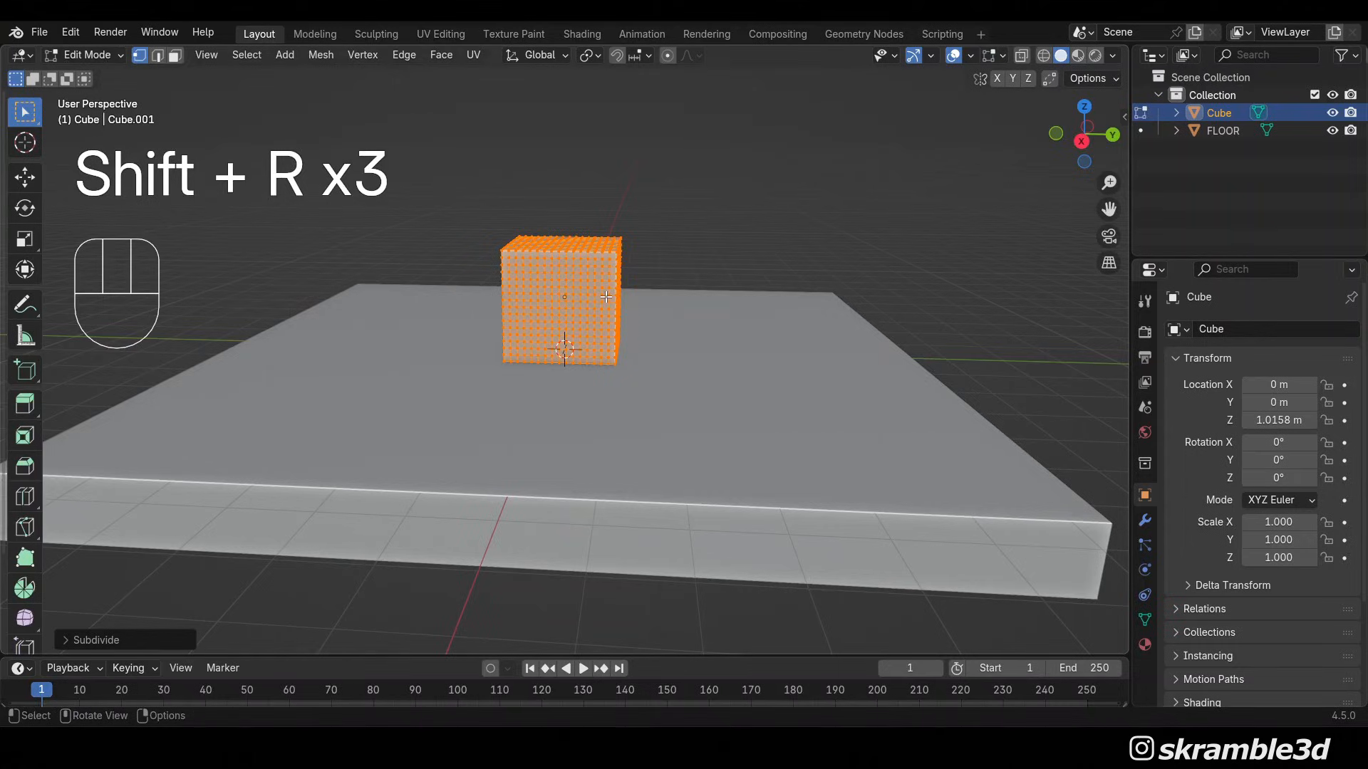
pyautogui.press('Tab')
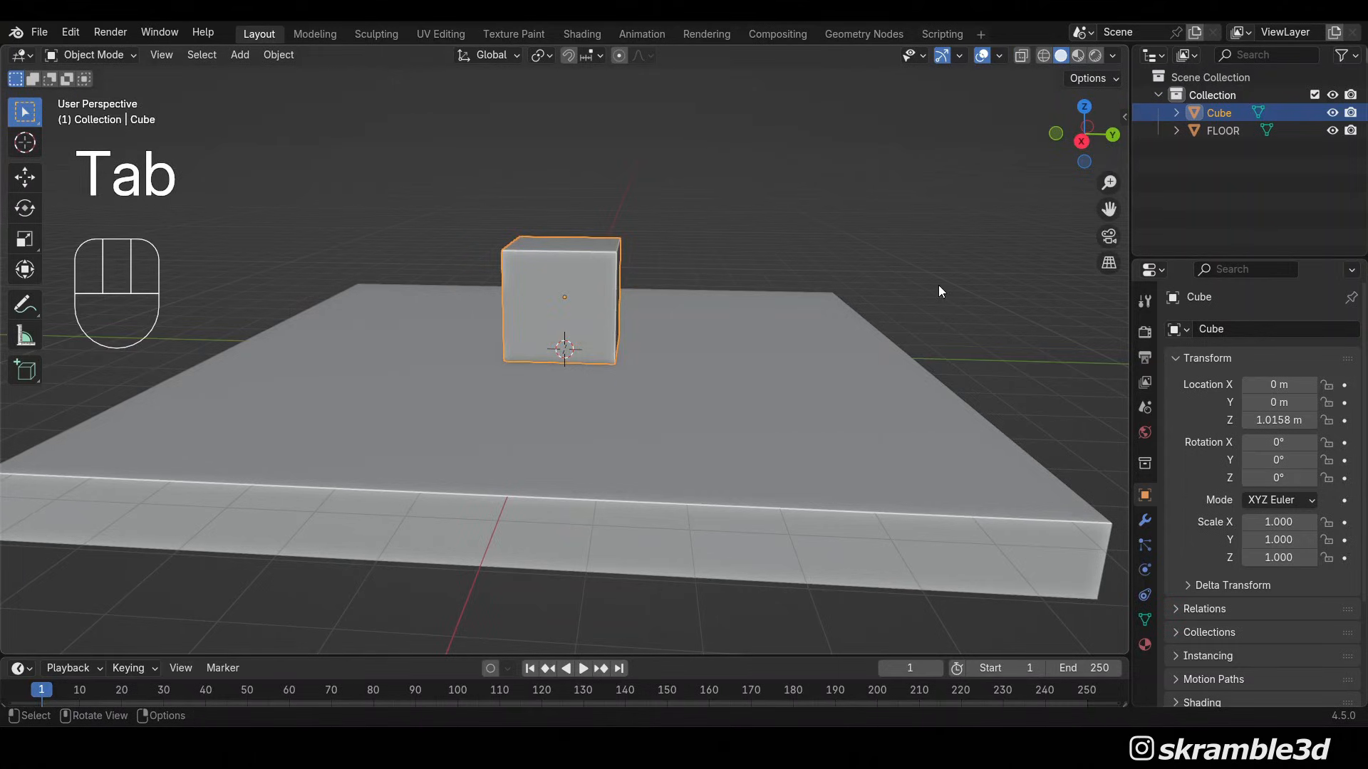
# Add a Solidify modifier to the subdivided cube
pyautogui.click(1145, 521)
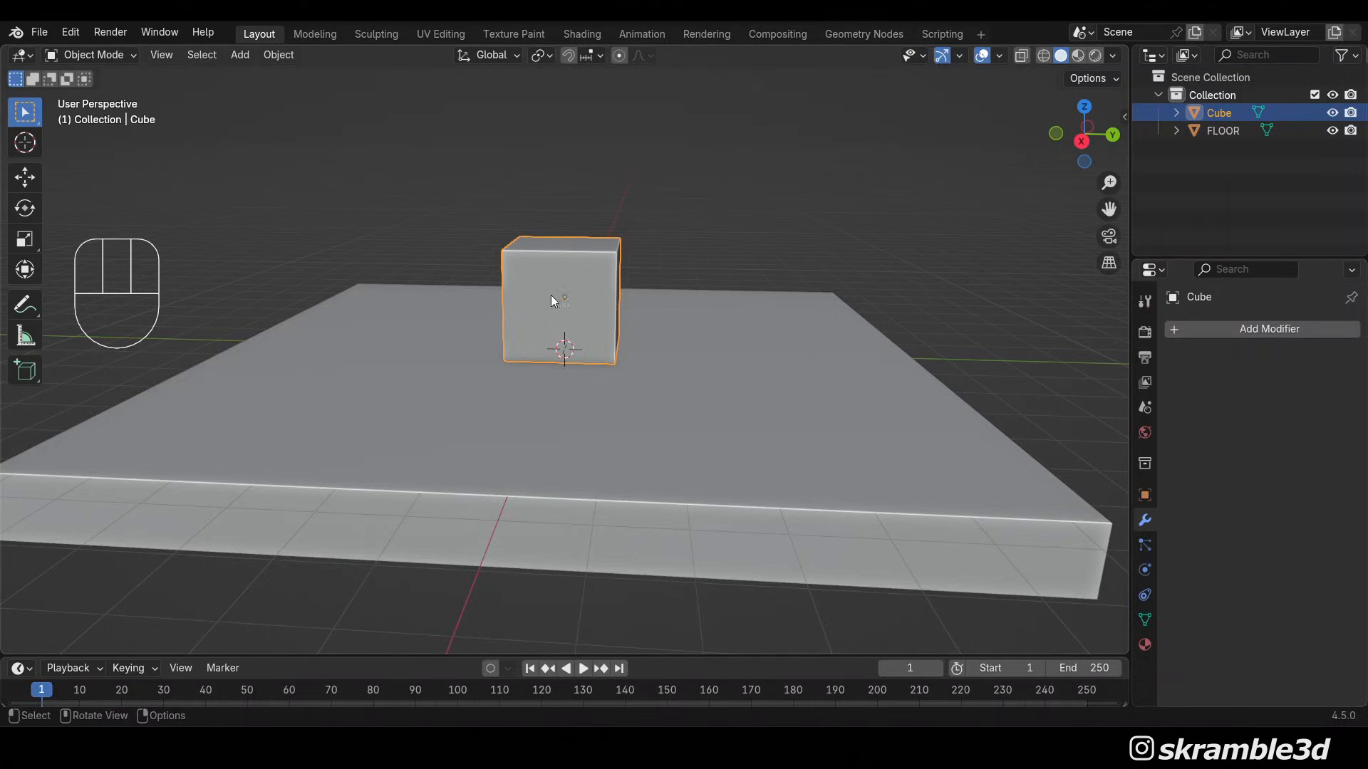
pyautogui.click(1235, 330)
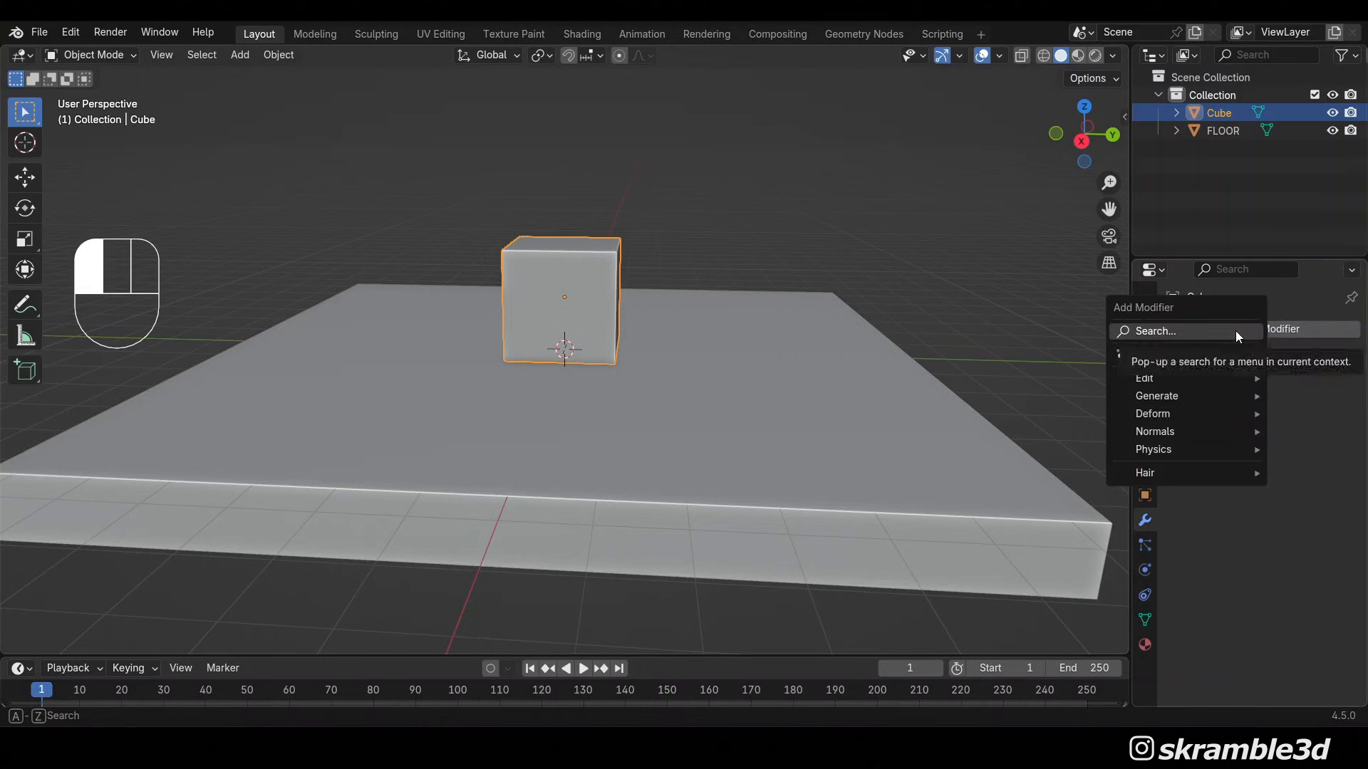
pyautogui.click(1235, 330)
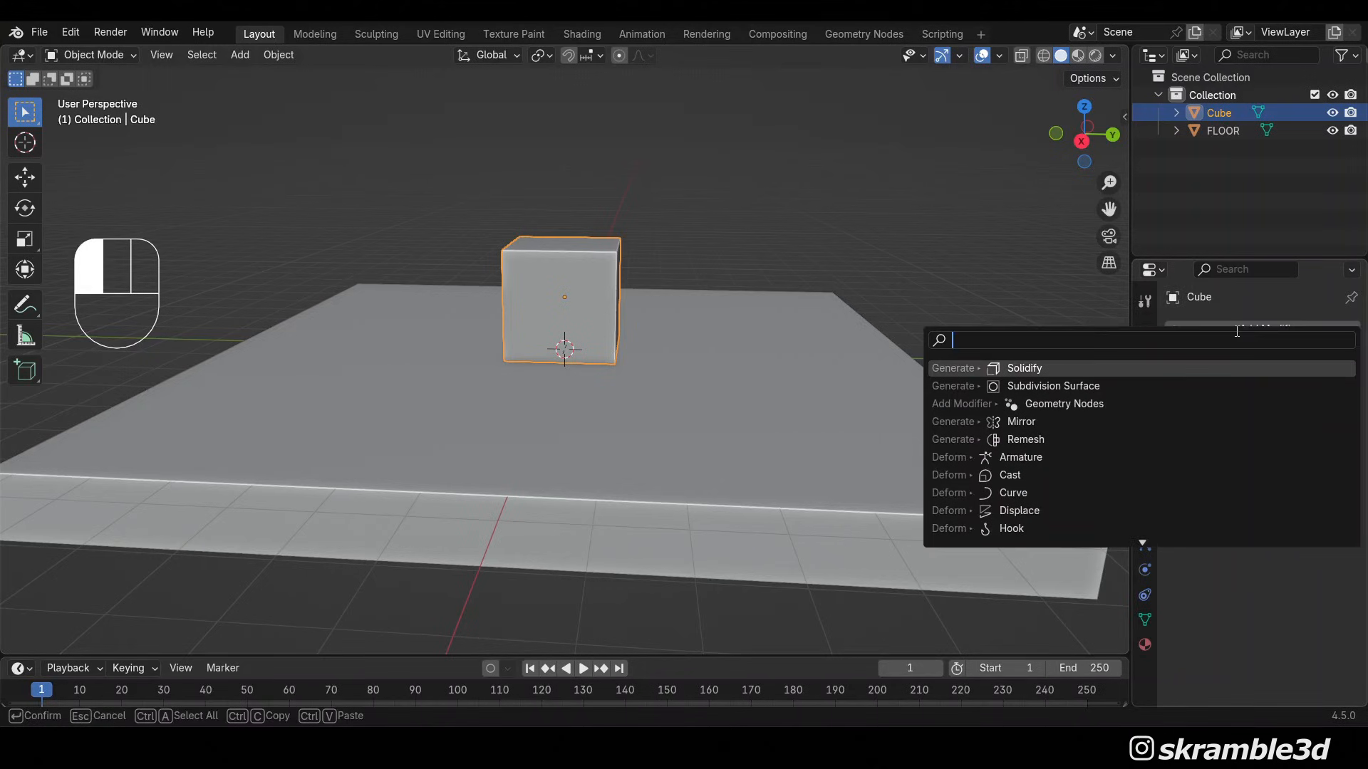
pyautogui.click(1021, 364)
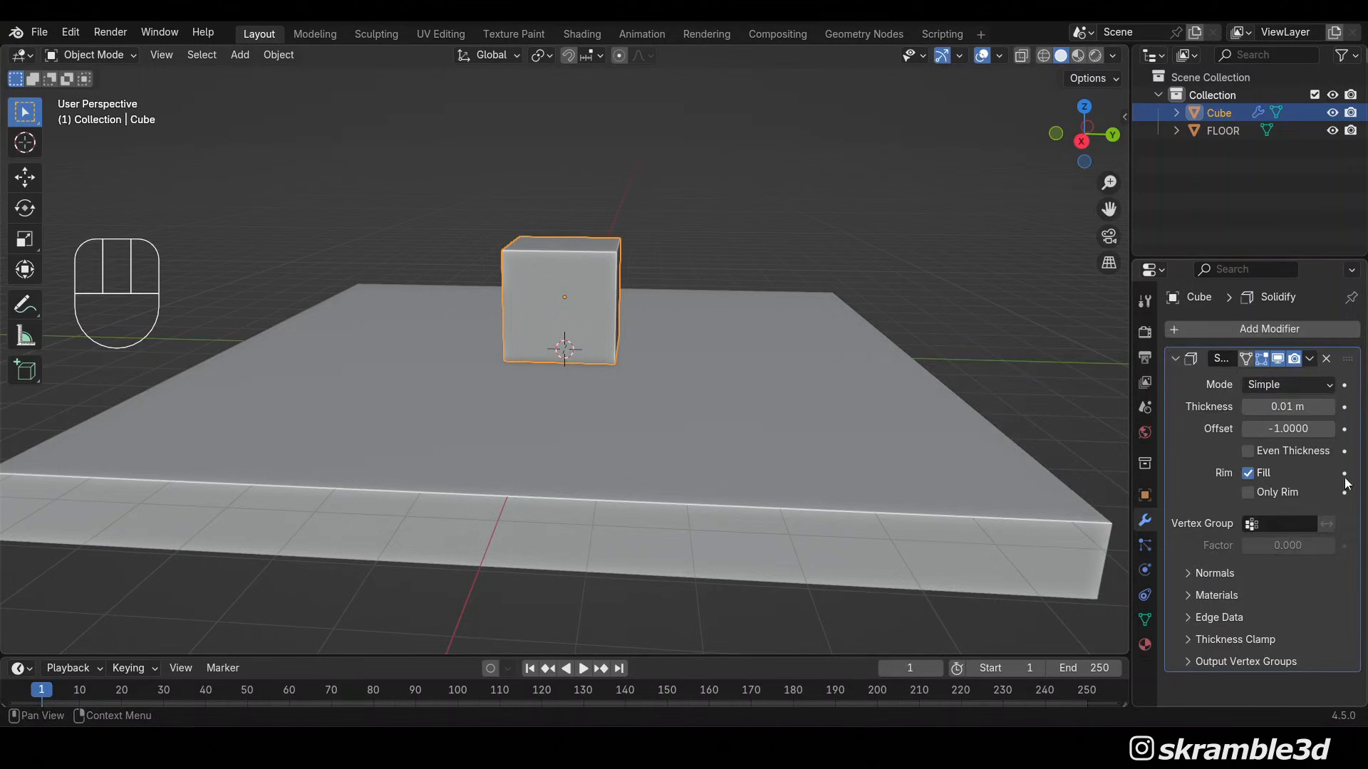
# Set the Solidify thickness to about 0.064 m, judging the cube's wall in X-ray from the right orthographic view, and turn X-ray off again
pyautogui.scroll(2, 835, 257)
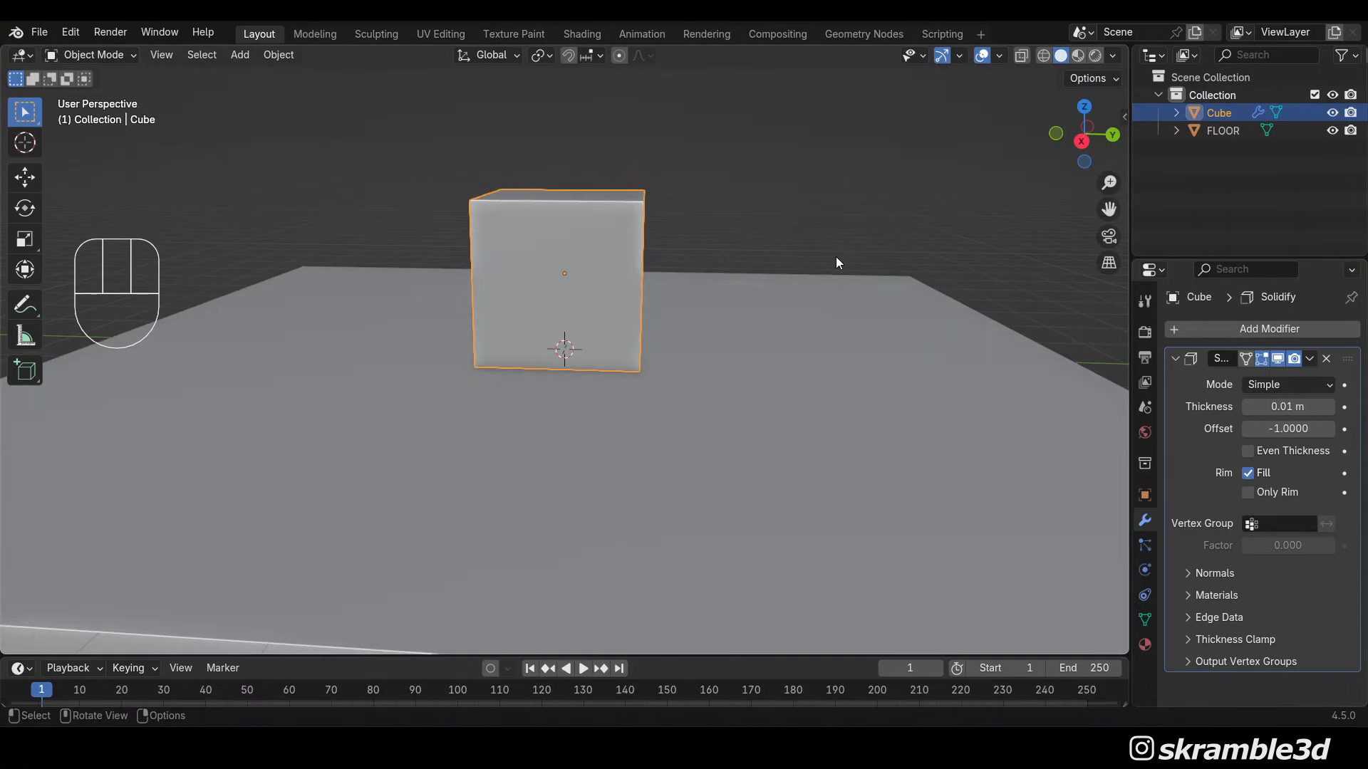
pyautogui.hotkey('alt', 'z')
pyautogui.scroll(2, 778, 287)
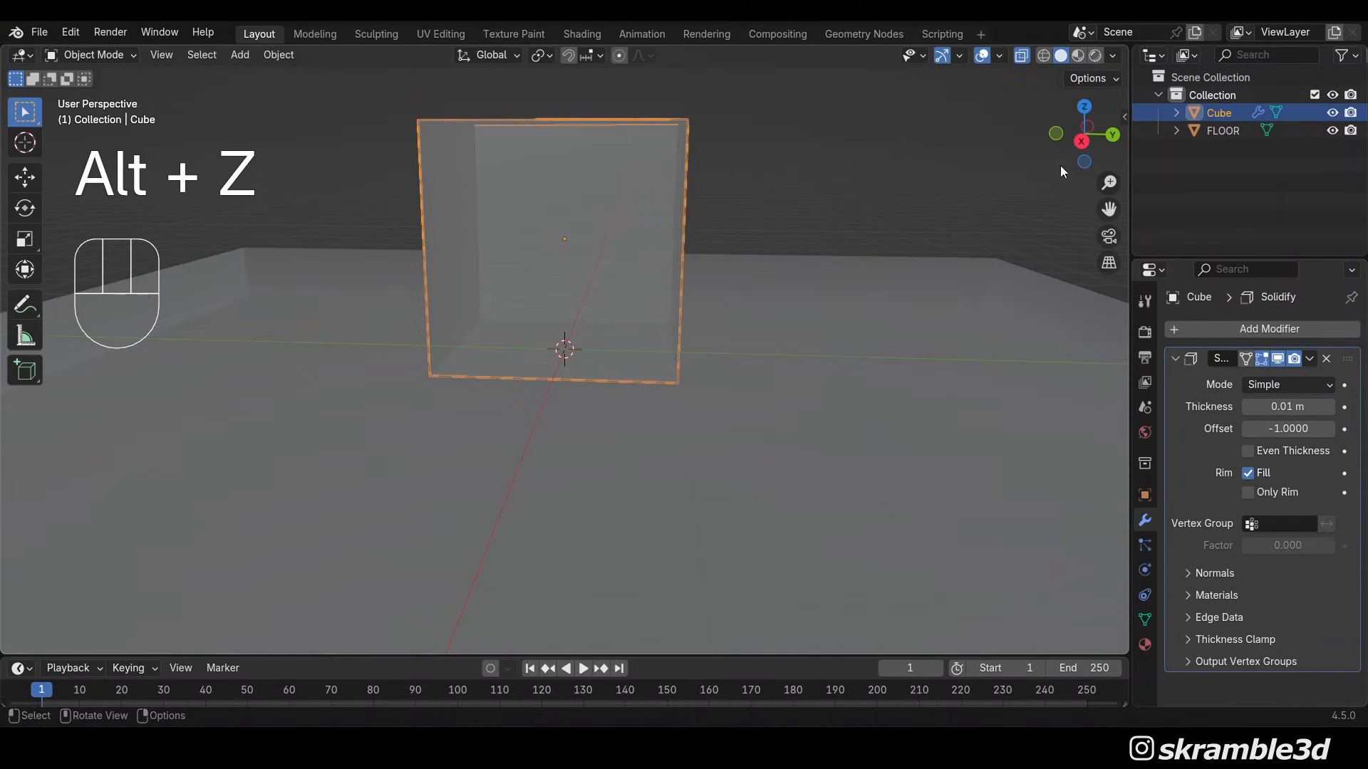
pyautogui.click(1081, 142)
pyautogui.scroll(6, 943, 215)
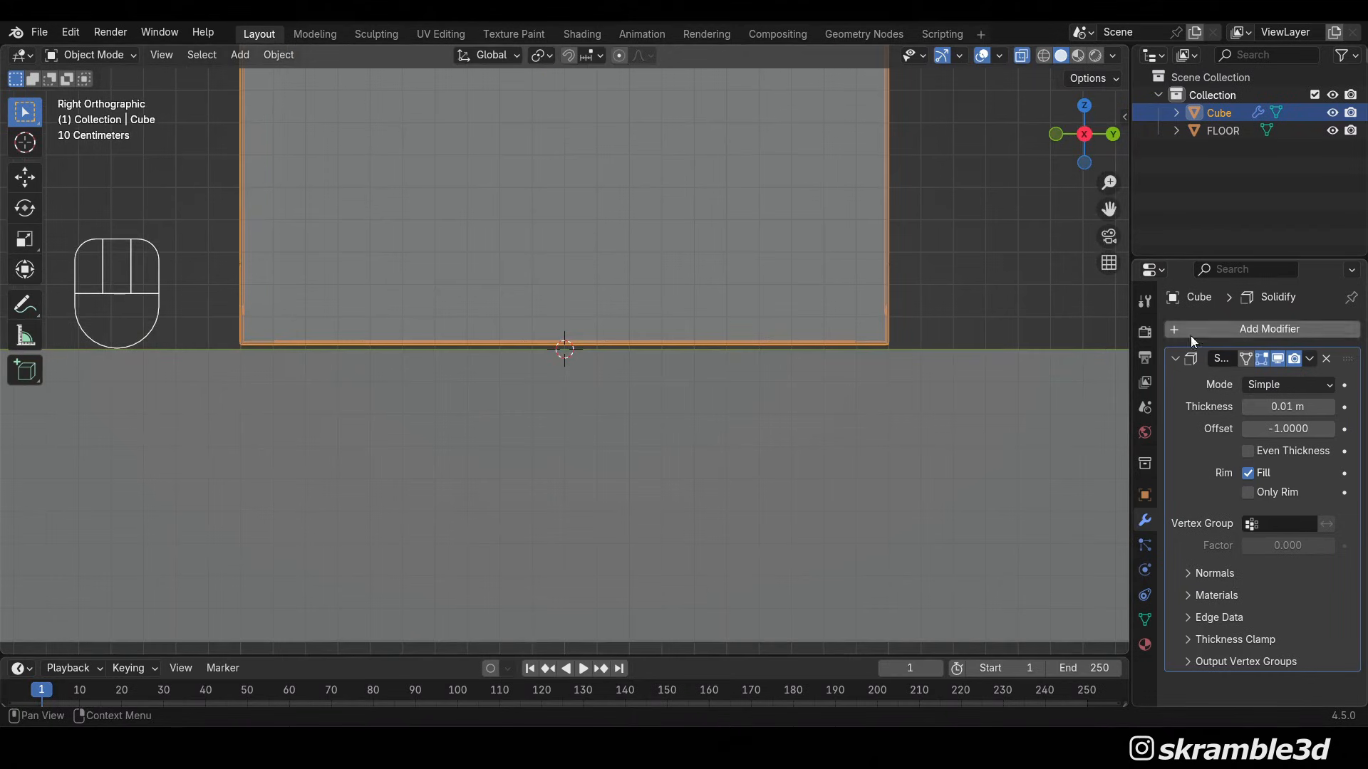
pyautogui.moveTo(1288, 406); pyautogui.dragTo(1336, 406)
pyautogui.scroll(-3, 792, 306)
pyautogui.moveTo(793, 306); pyautogui.dragTo(704, 289, button='middle')
pyautogui.scroll(-3, 791, 334)
pyautogui.hotkey('alt', 'z')
pyautogui.scroll(-3, 806, 333)
# Run Cell Fracture on the cube with its default settings: Own Particles as the point source and a source limit of 100
pyautogui.click(280, 56)
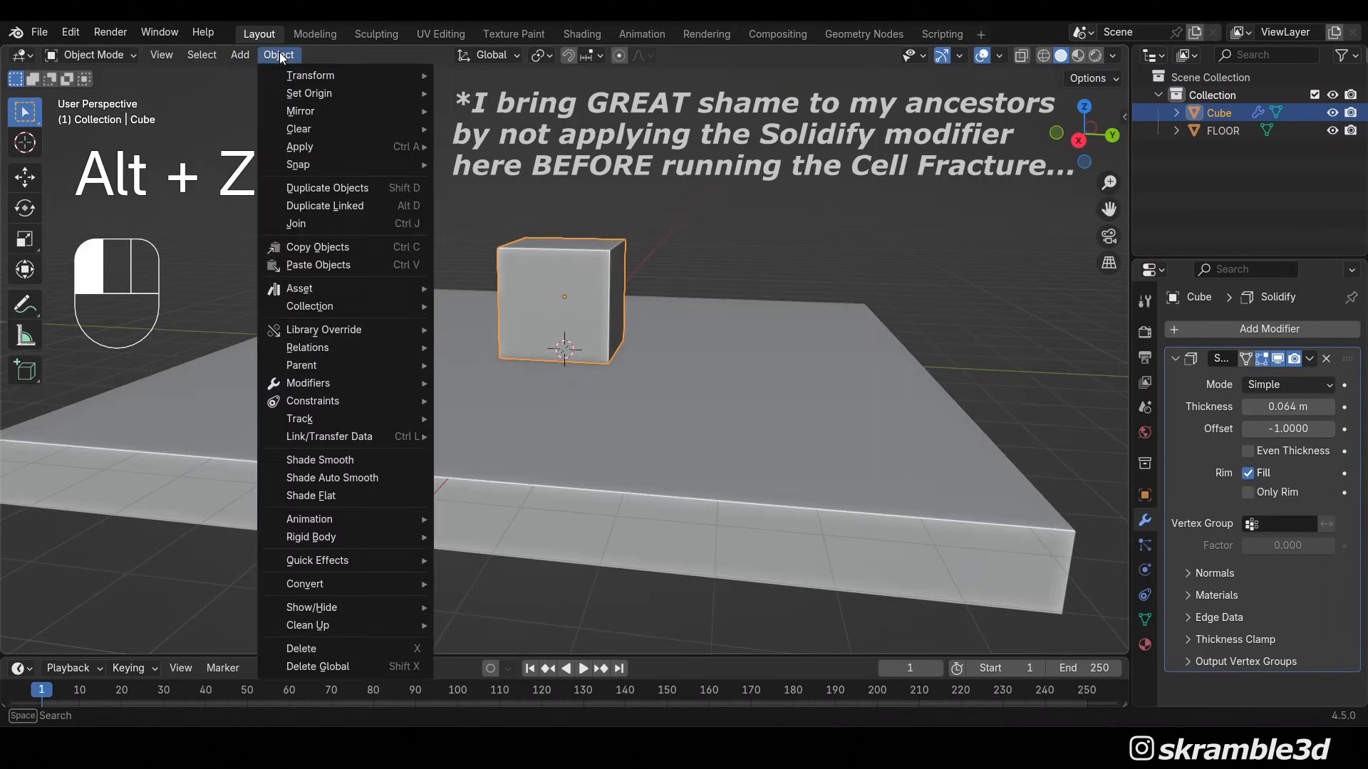
pyautogui.moveTo(376, 555)
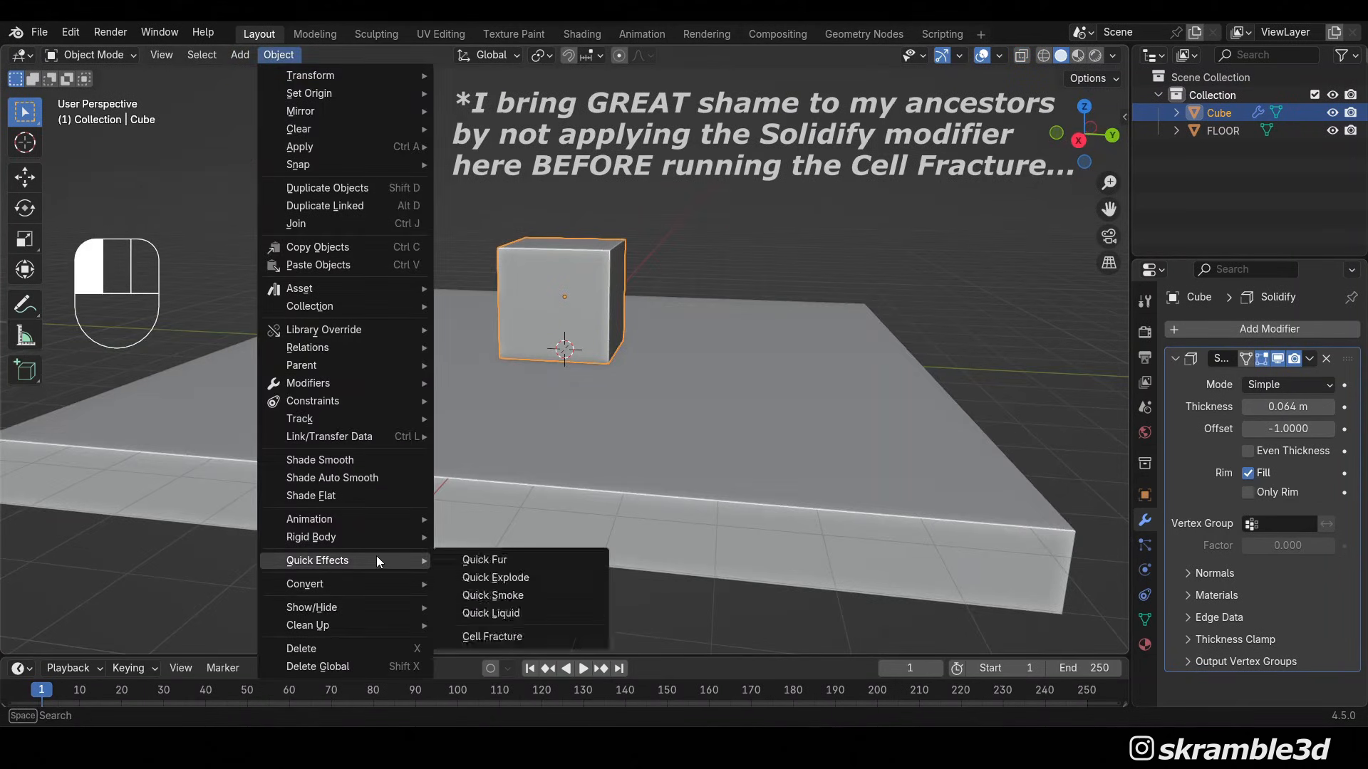
pyautogui.click(523, 635)
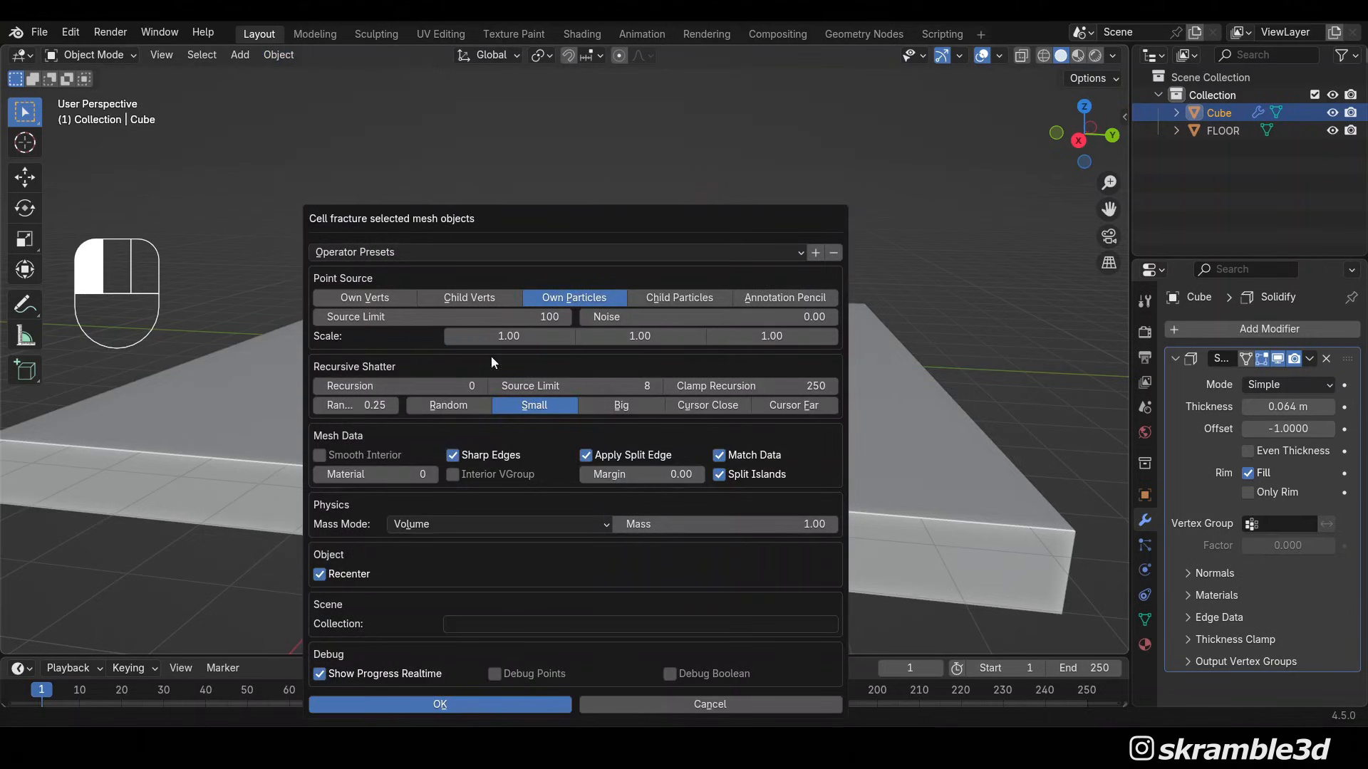
pyautogui.moveTo(606, 207); pyautogui.dragTo(606, 139)
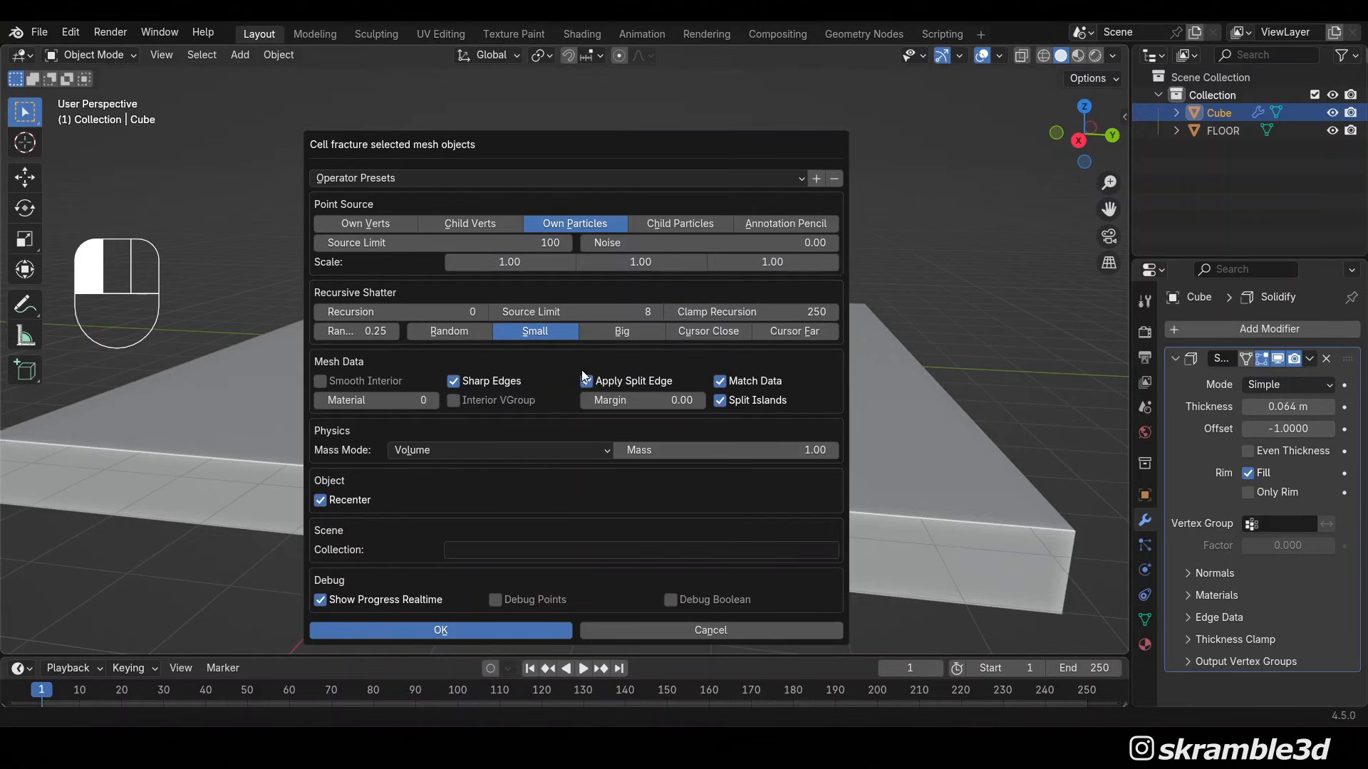
pyautogui.click(454, 631)
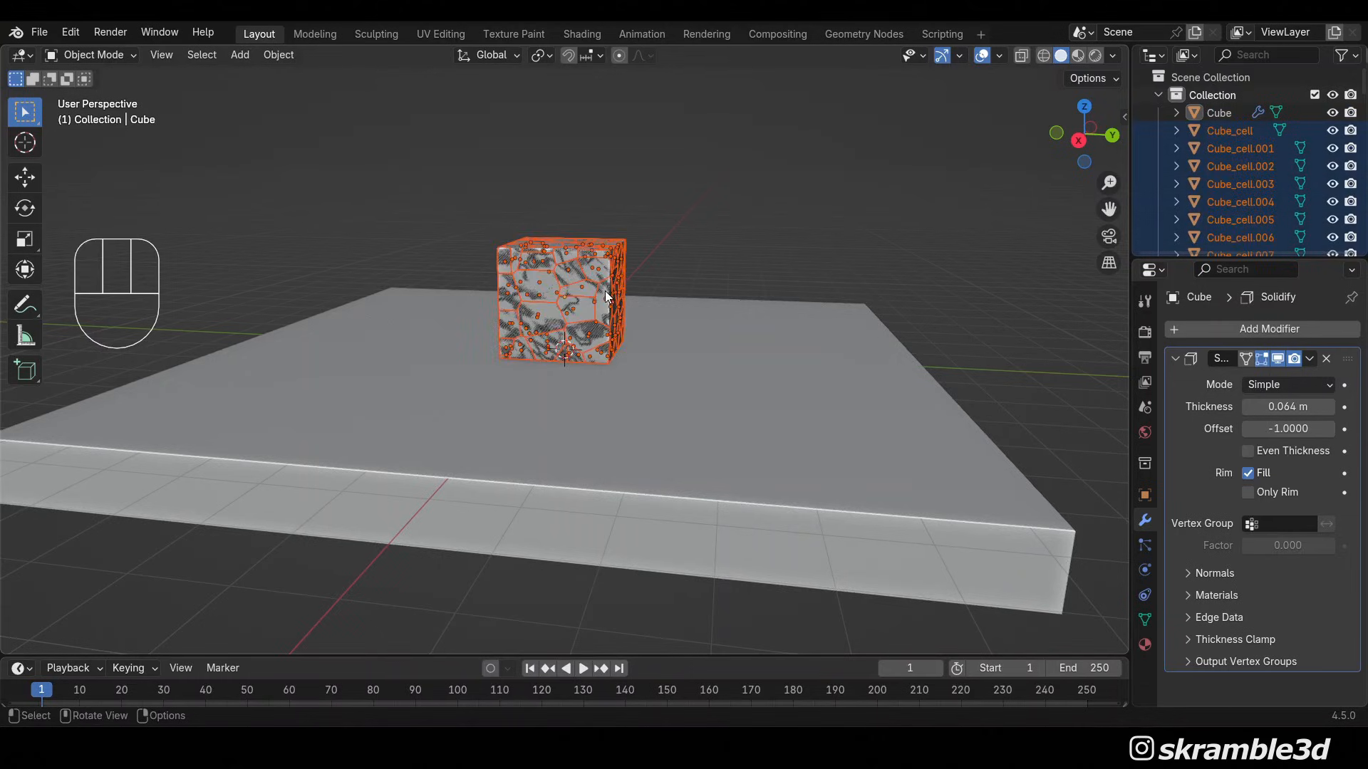
# Move the selected fracture cells into a new collection named static
pyautogui.moveTo(610, 295)
pyautogui.mouseDown(button='middle')
pyautogui.moveTo(605, 271)
pyautogui.moveTo(603, 293)
pyautogui.mouseUp(button='middle')
pyautogui.scroll(2, 603, 293)
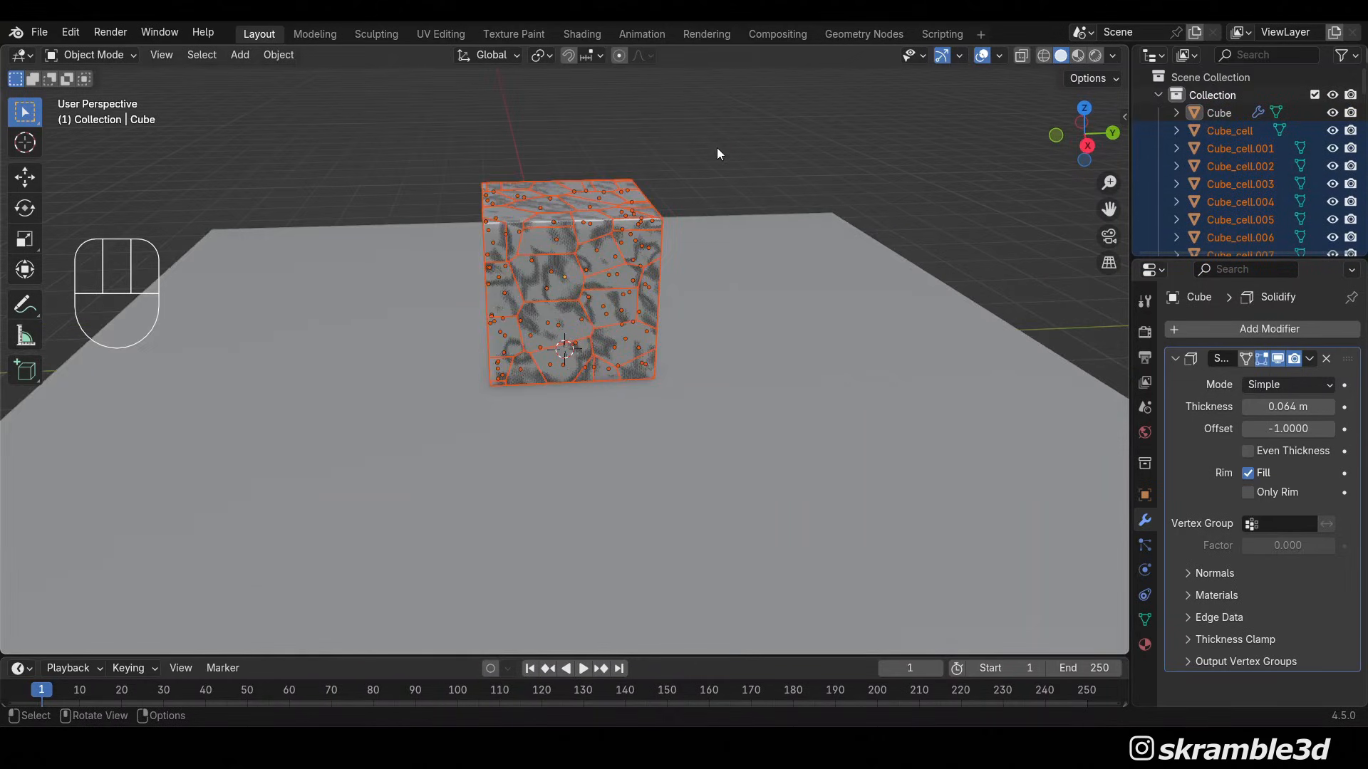
pyautogui.press('m')
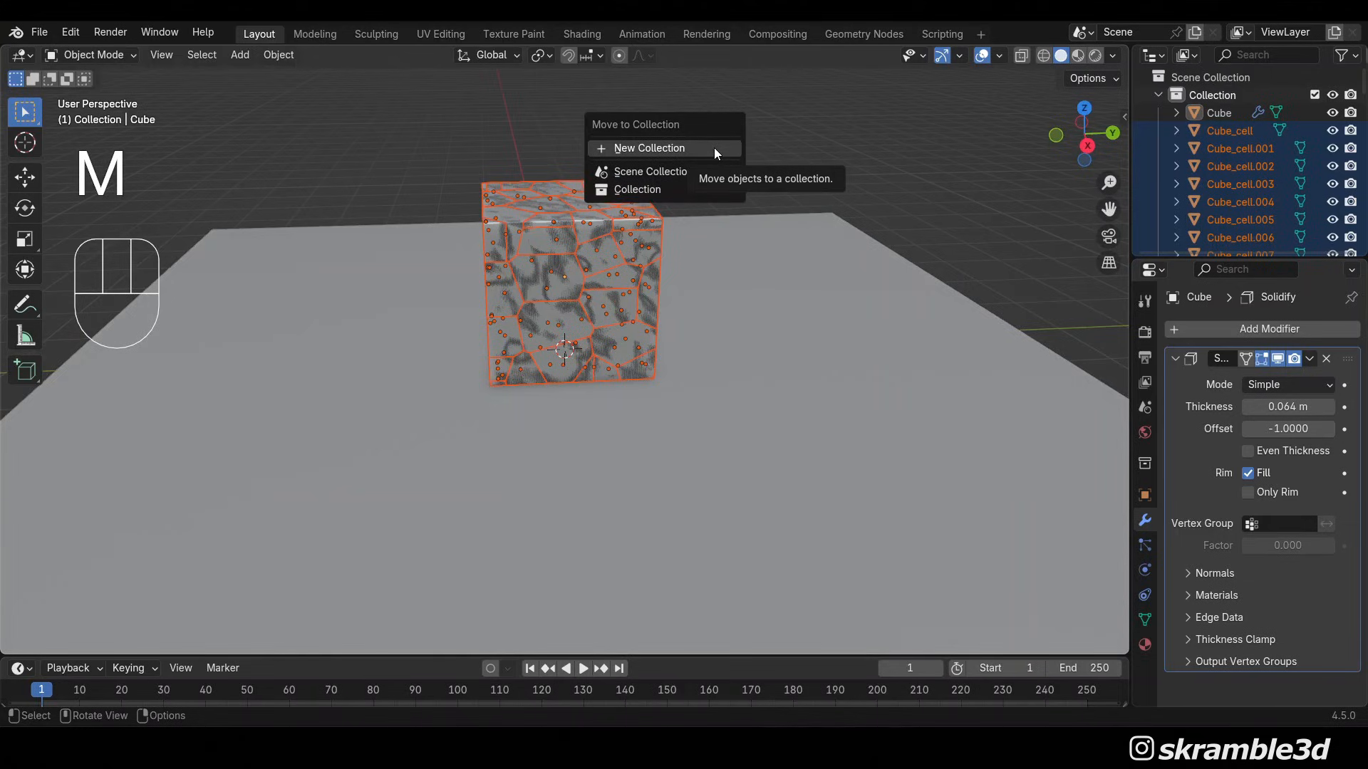
pyautogui.click(714, 148)
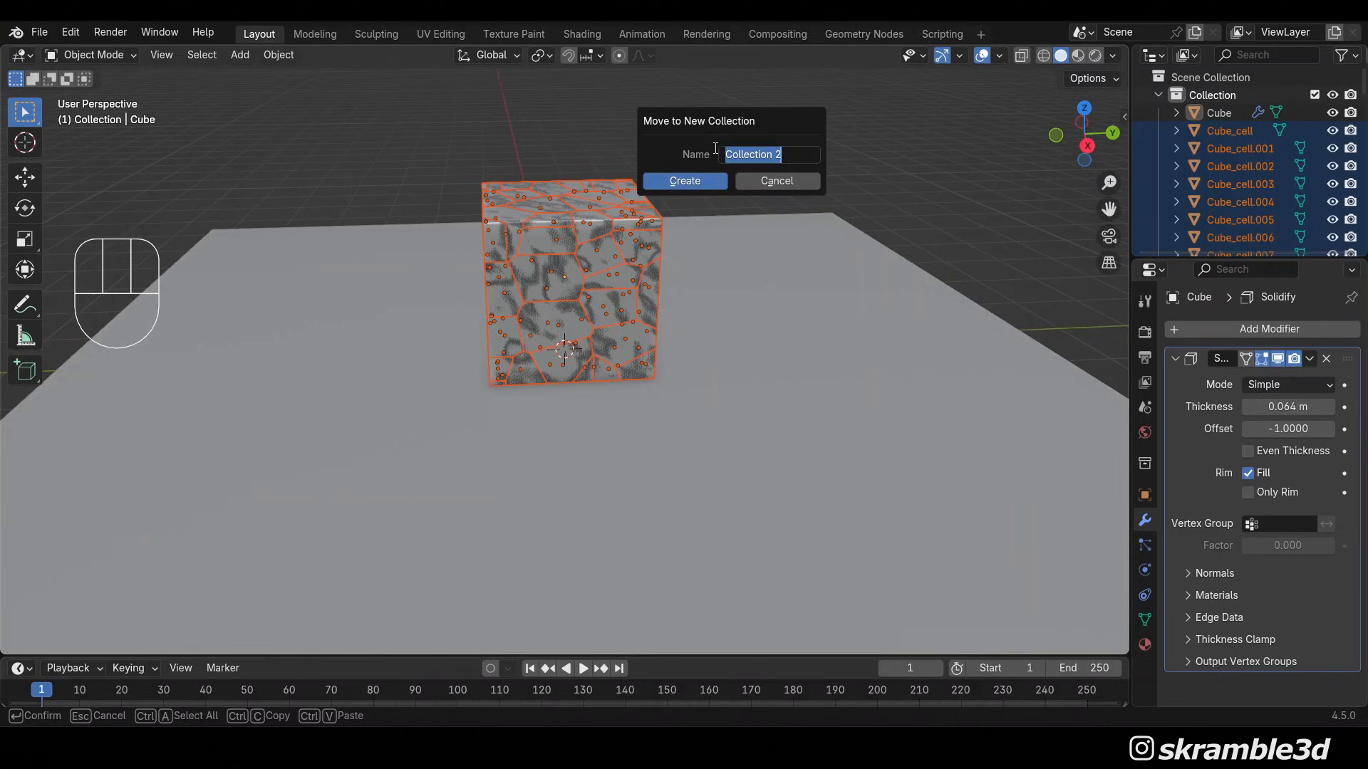
pyautogui.write('static')
pyautogui.press('Return')
pyautogui.click(693, 181)
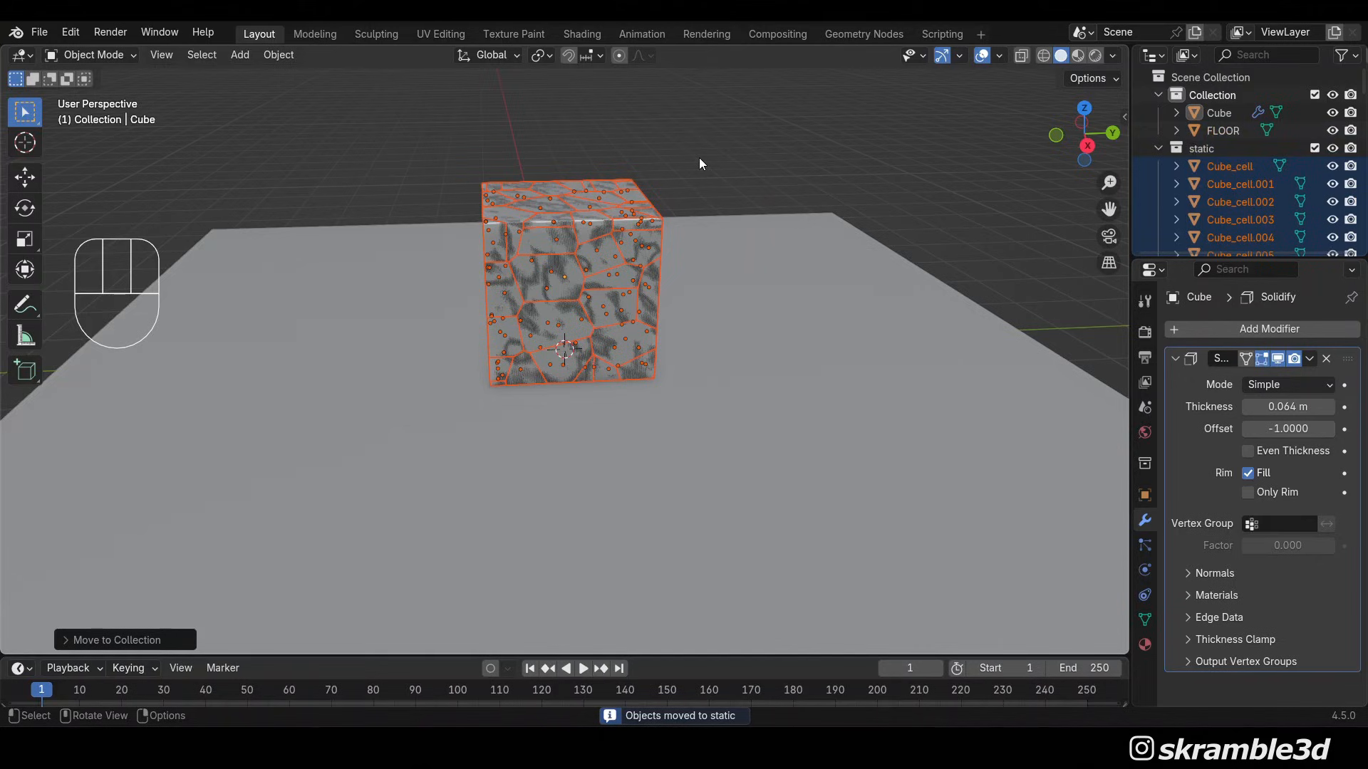
# Duplicate the fracture cells in place, move the copies into a new collection named physics, and deselect everything
pyautogui.hotkey('shift', 'd')
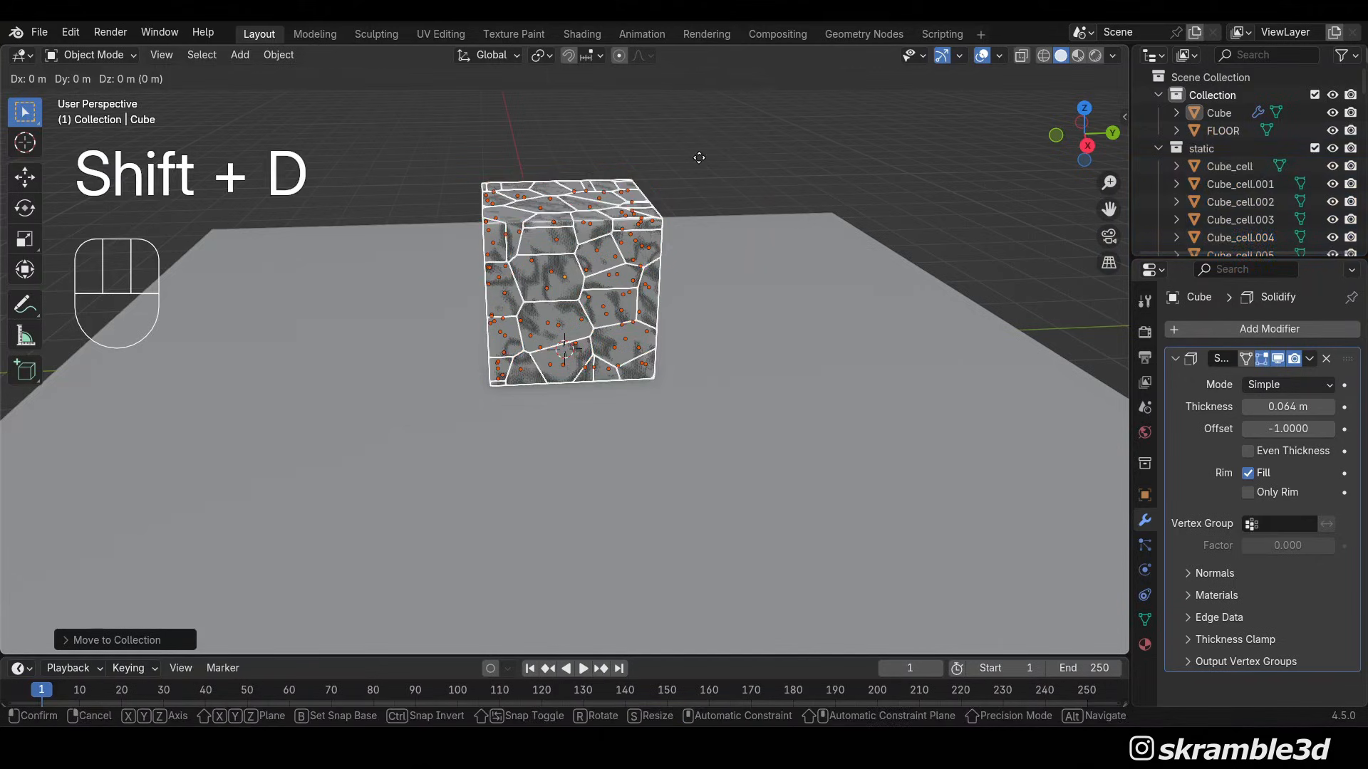
pyautogui.rightClick(699, 158)
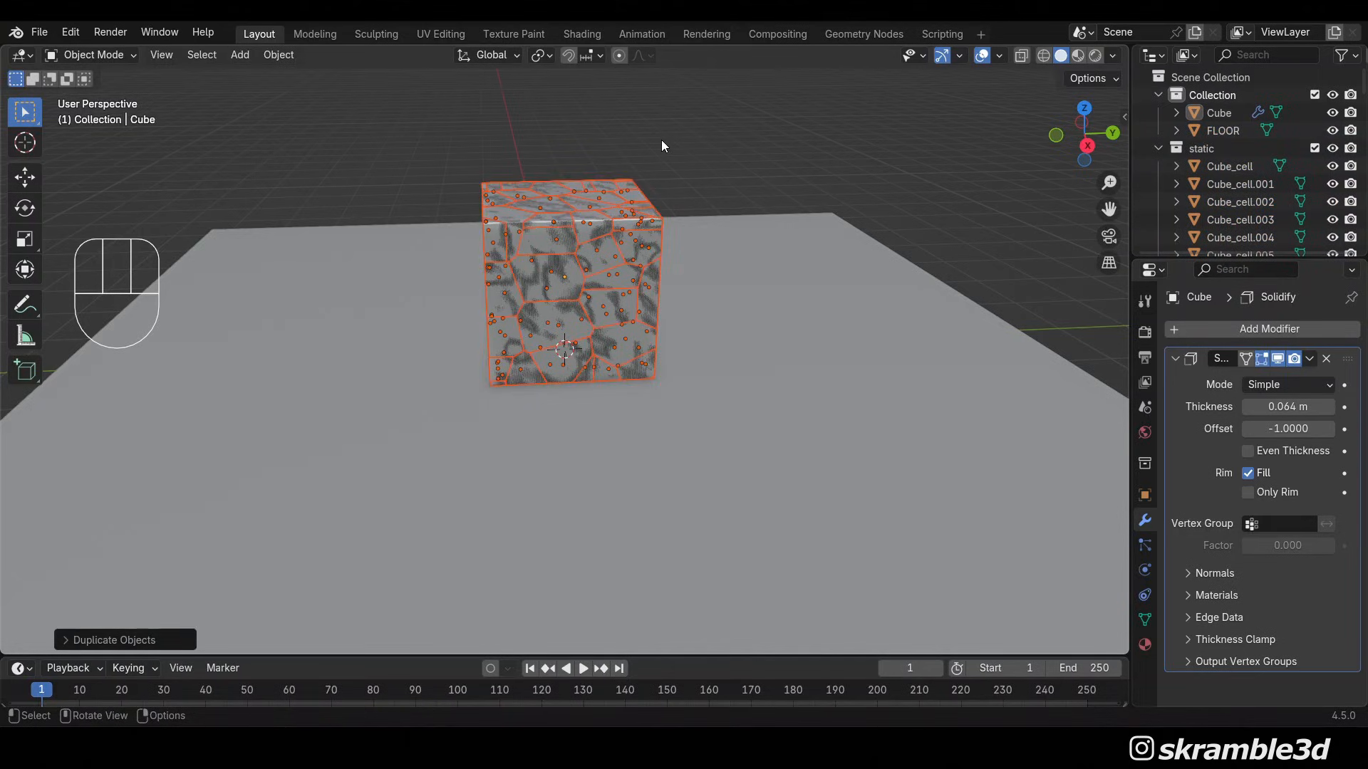
pyautogui.press('m')
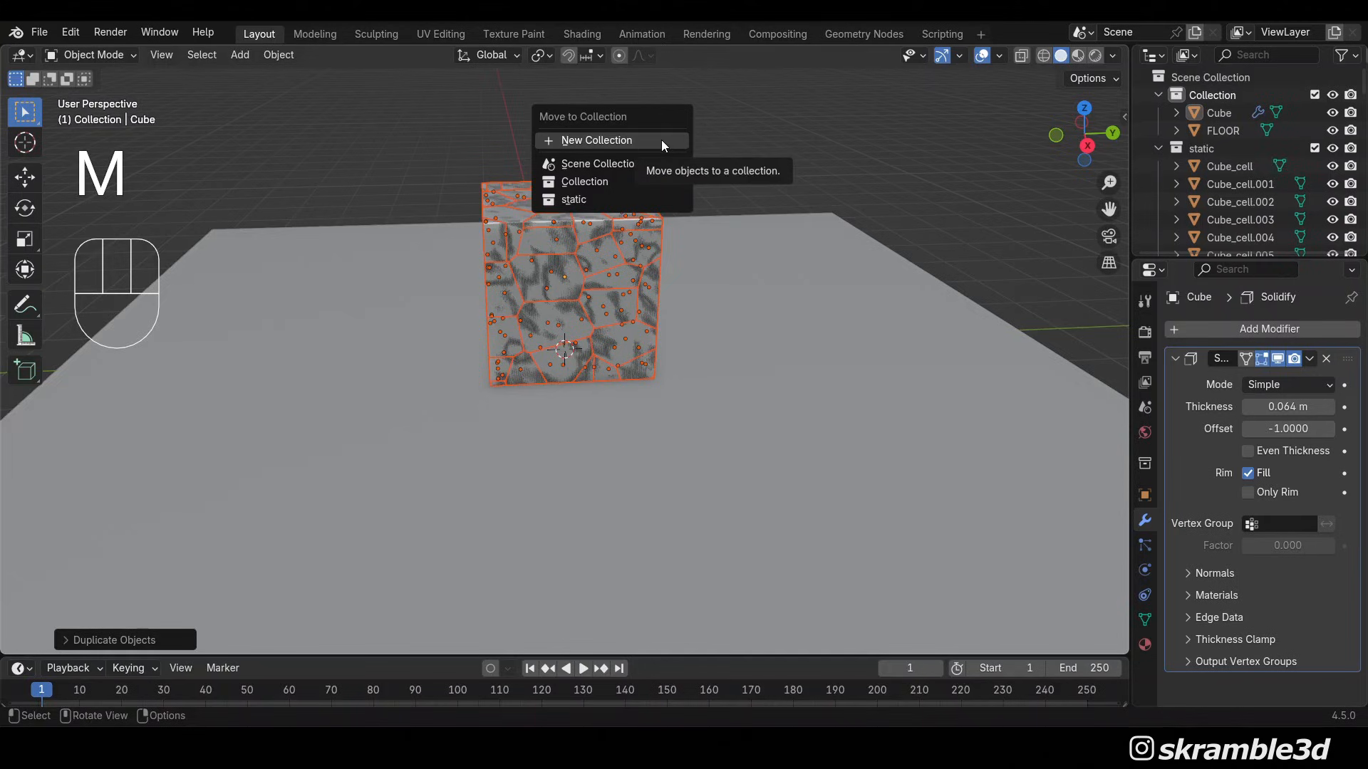
pyautogui.click(661, 140)
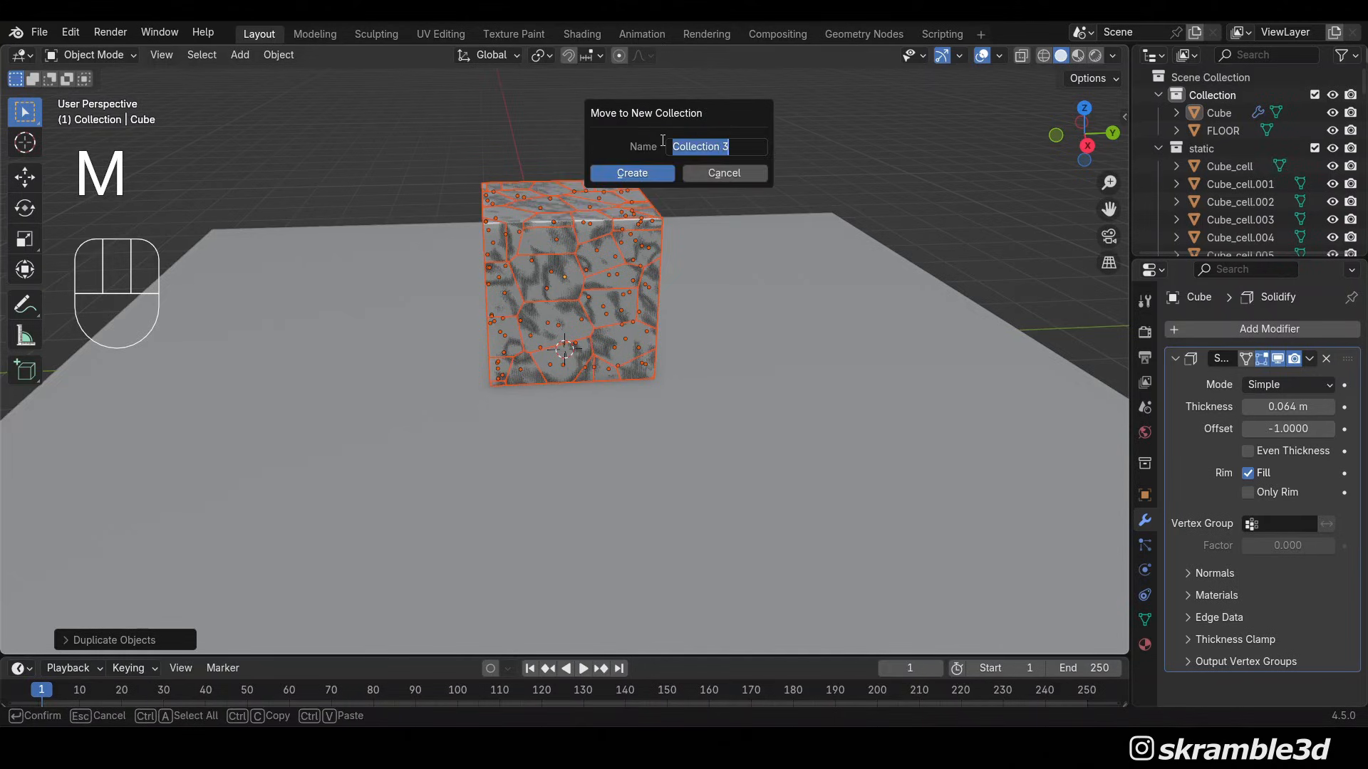
pyautogui.write('physic')
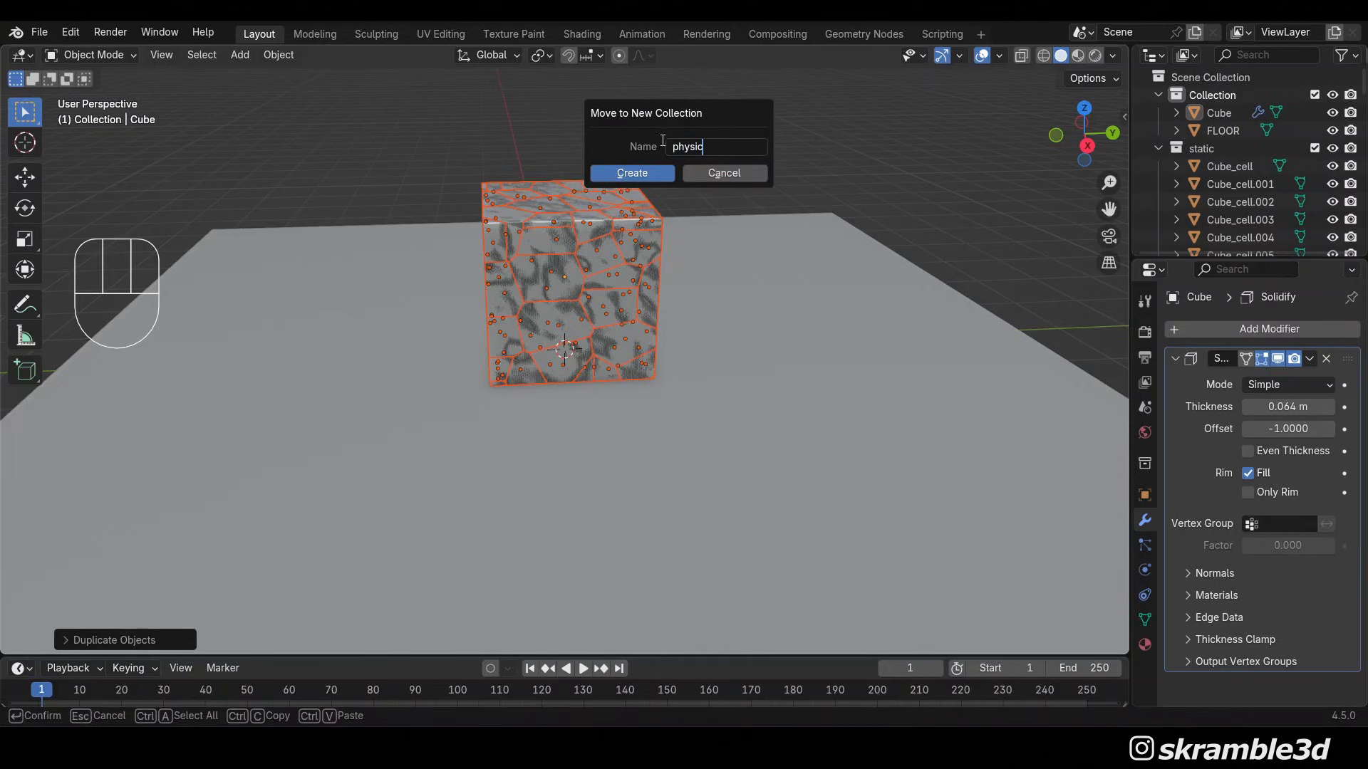
pyautogui.write('s')
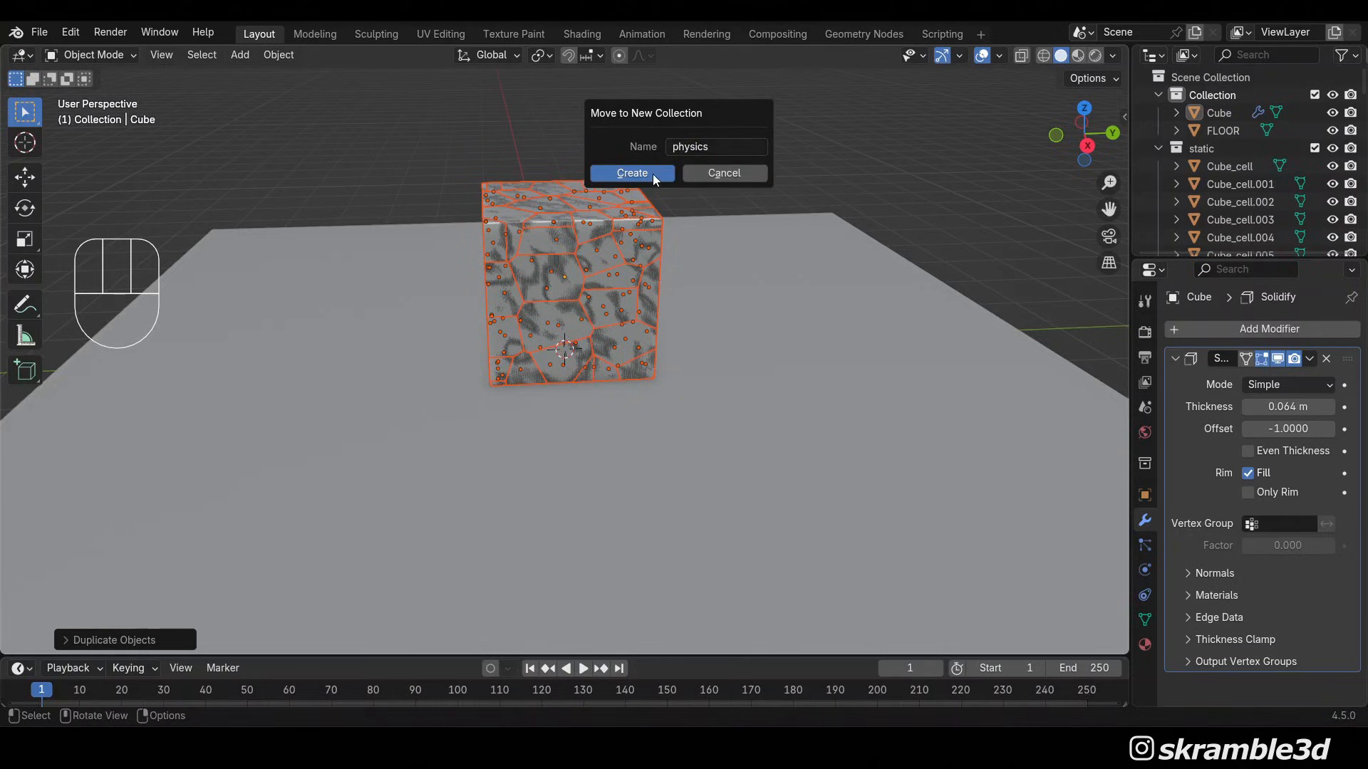
pyautogui.click(652, 174)
pyautogui.click(765, 145)
# Collapse the static and physics collections and exclude both from the view layer
pyautogui.moveTo(753, 143)
pyautogui.mouseDown(button='middle')
pyautogui.moveTo(730, 122)
pyautogui.moveTo(741, 120)
pyautogui.mouseUp(button='middle')
pyautogui.click(1157, 148)
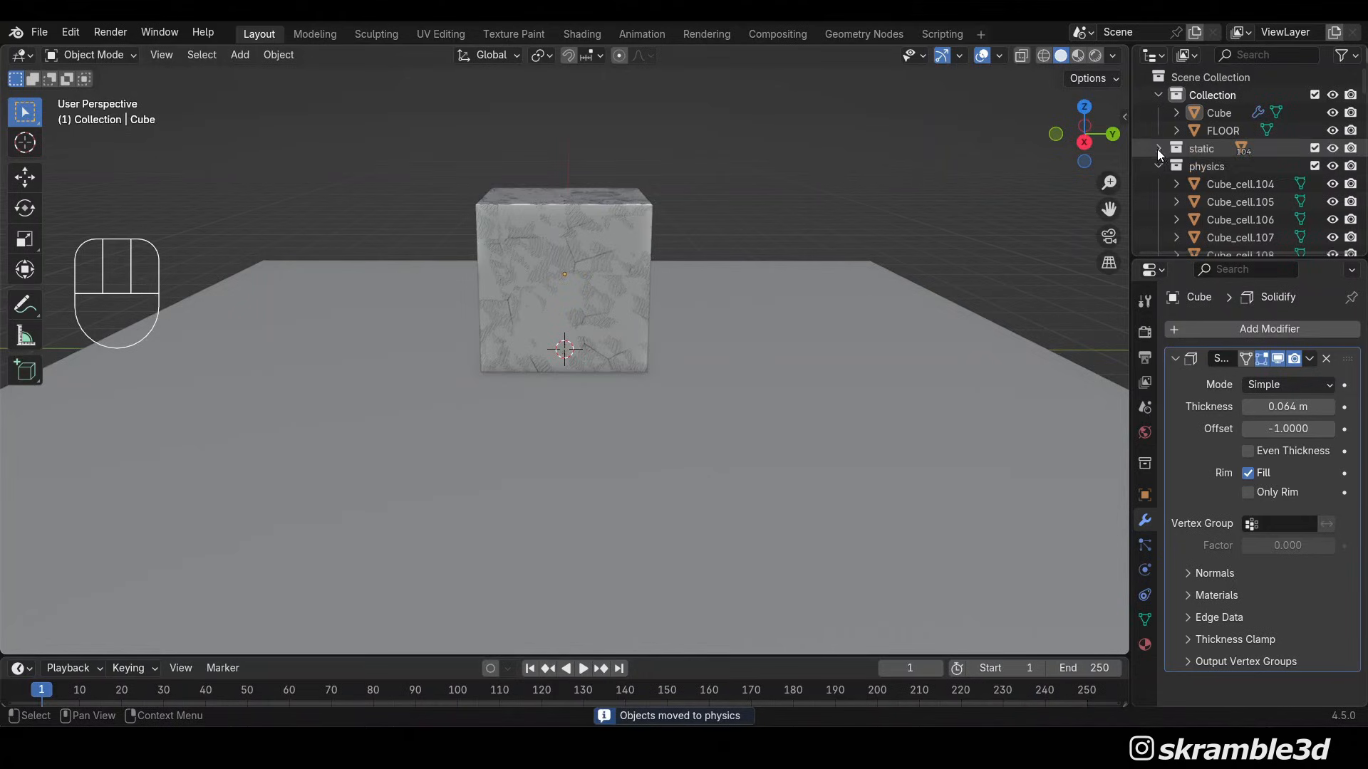
pyautogui.click(1160, 161)
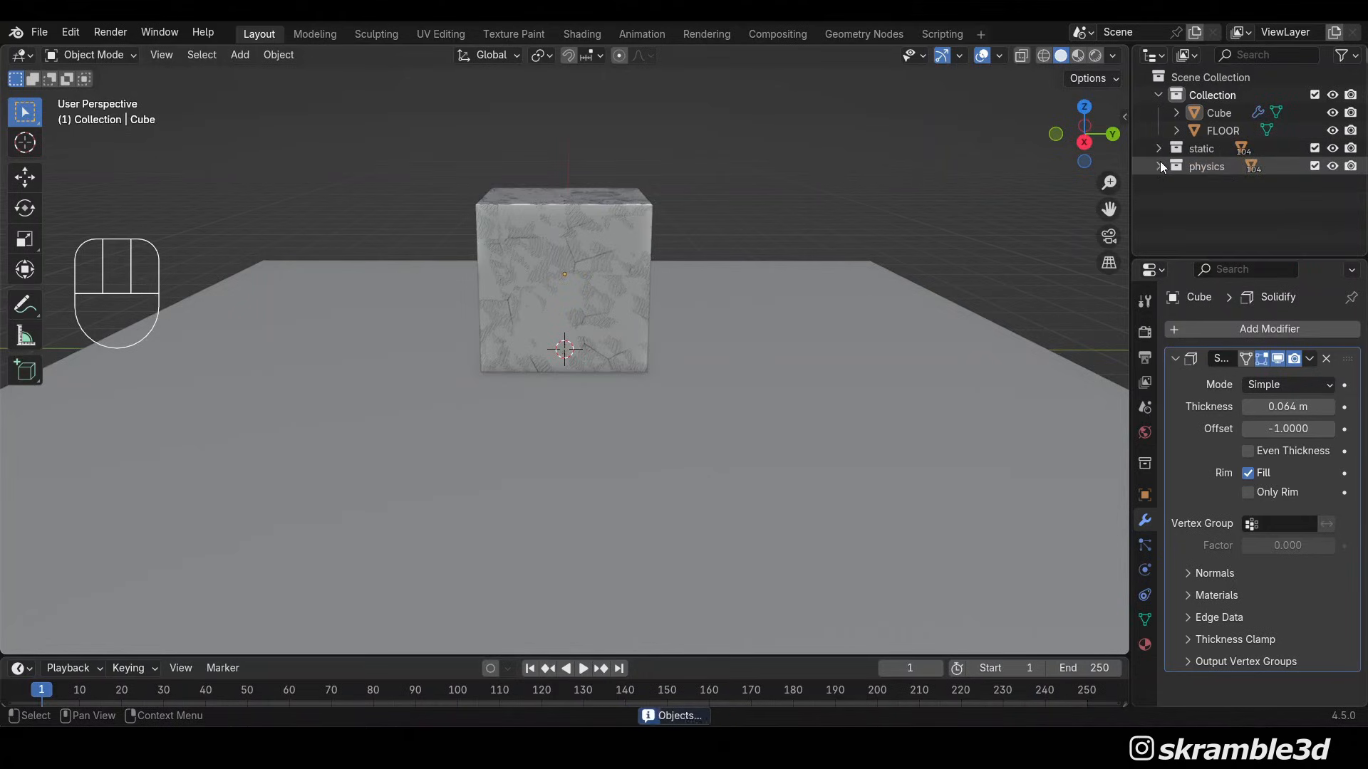
pyautogui.click(1315, 149)
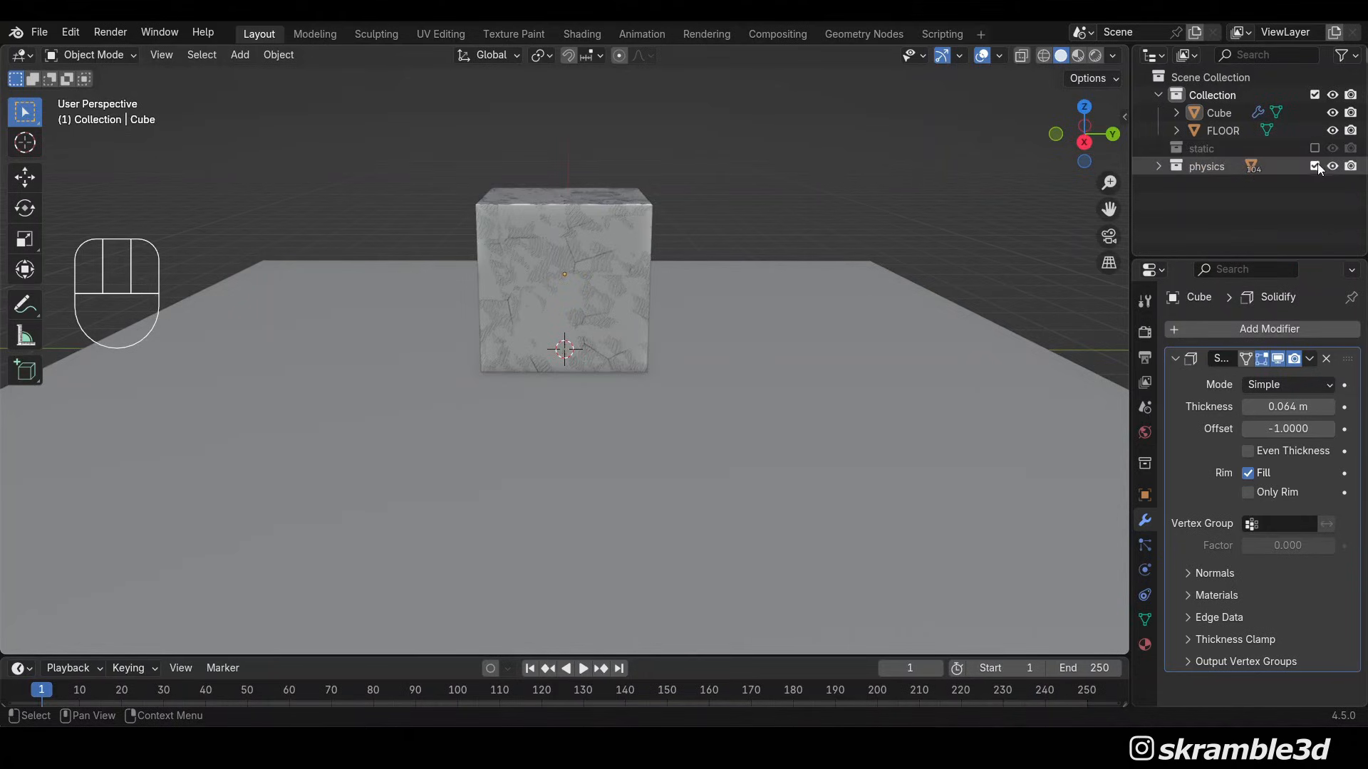
pyautogui.click(1315, 166)
# Delete the original unfractured cube
pyautogui.click(1220, 114)
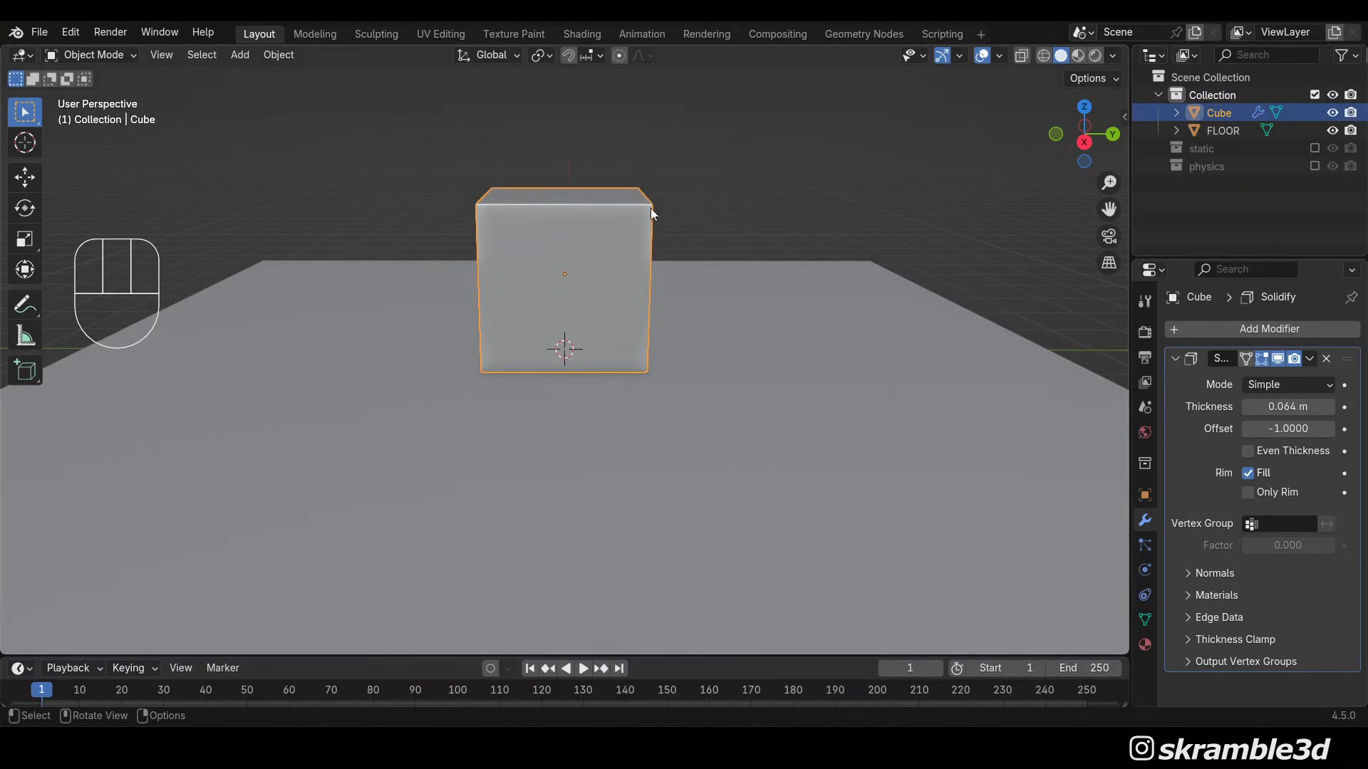
pyautogui.press('x')
pyautogui.click(595, 247)
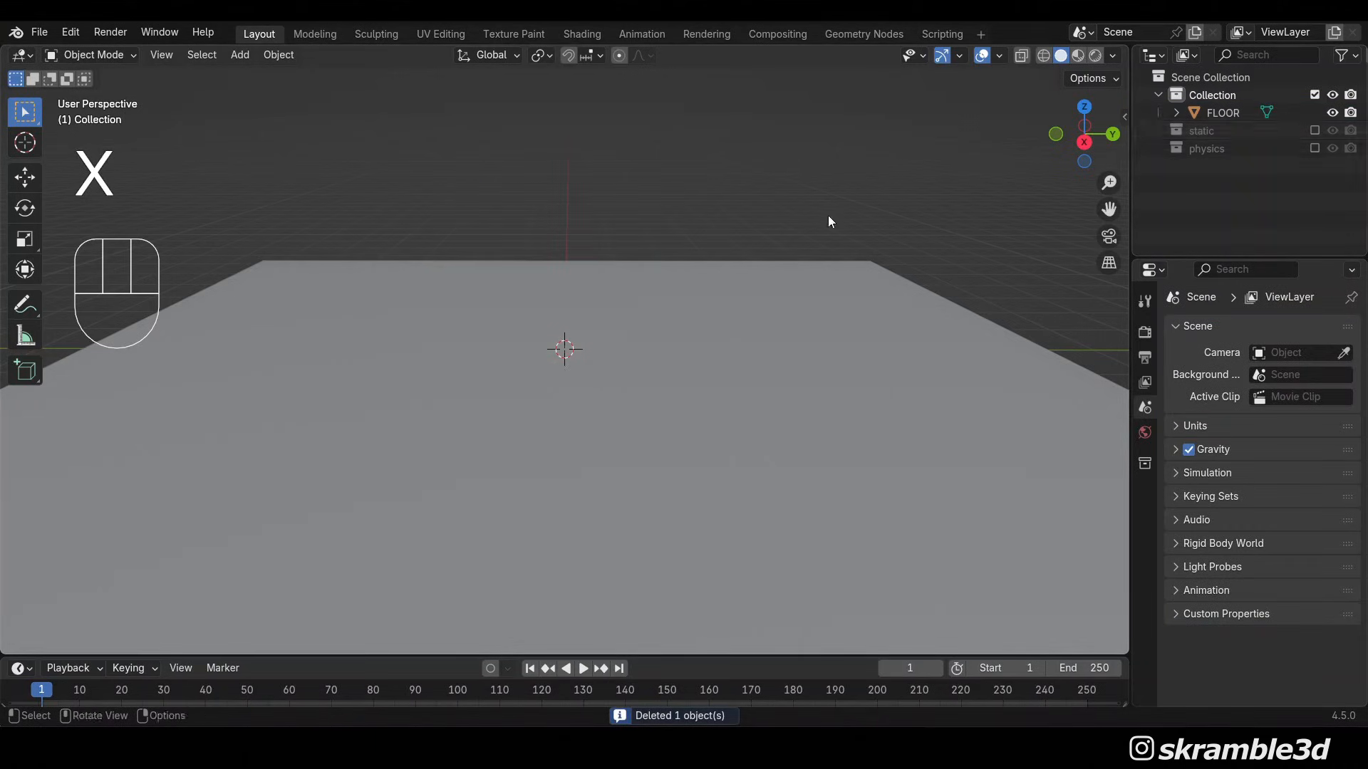
# Include the static collection in the view layer again and inspect its fractured cube from several sides
pyautogui.moveTo(828, 218); pyautogui.dragTo(720, 211, button='middle')
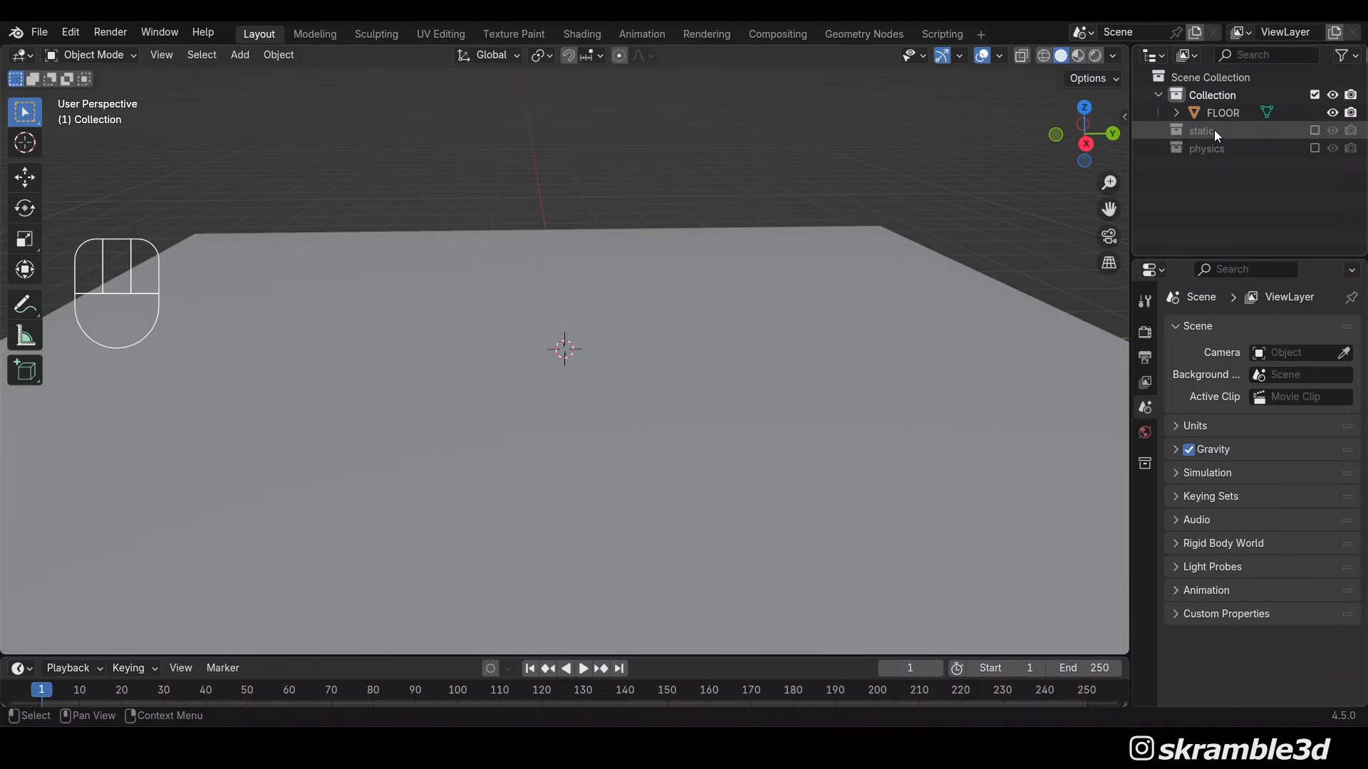
pyautogui.click(1314, 131)
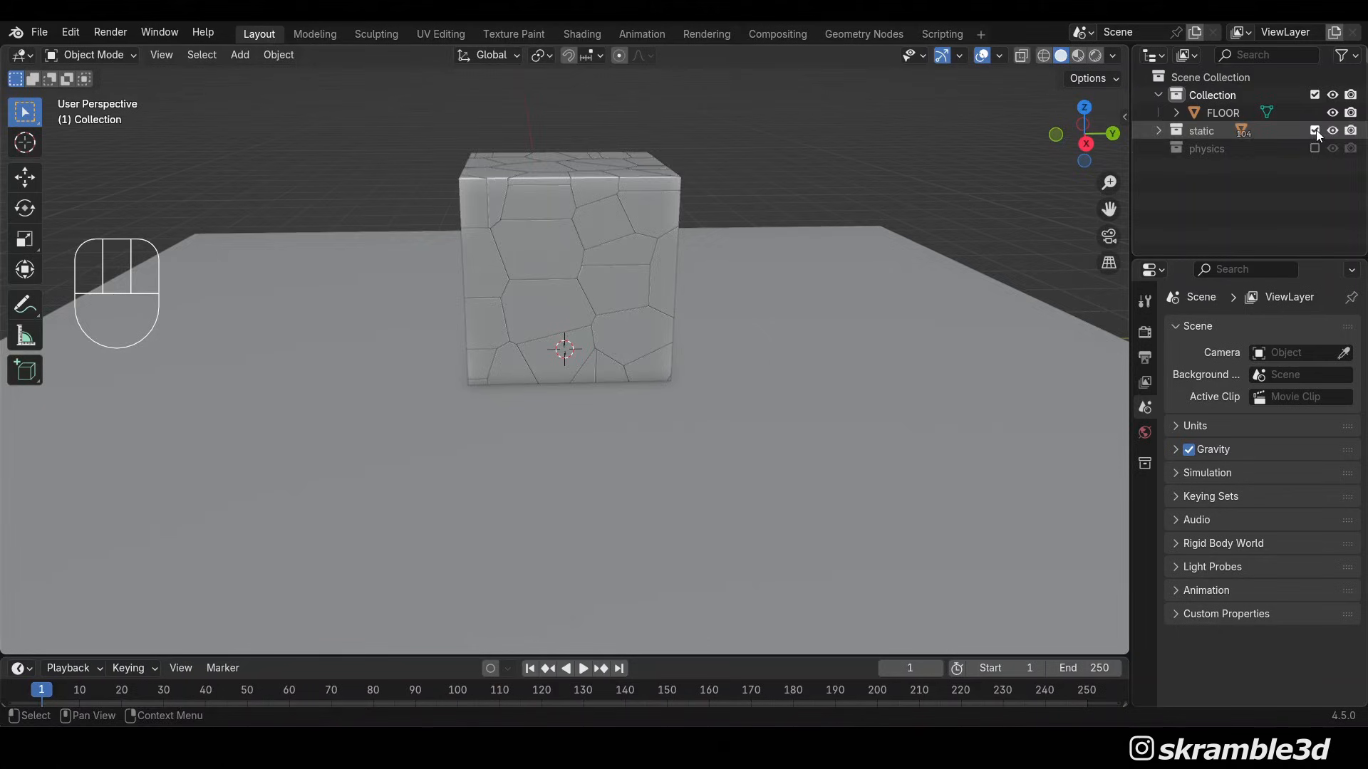
pyautogui.moveTo(812, 134); pyautogui.dragTo(764, 130, button='middle')
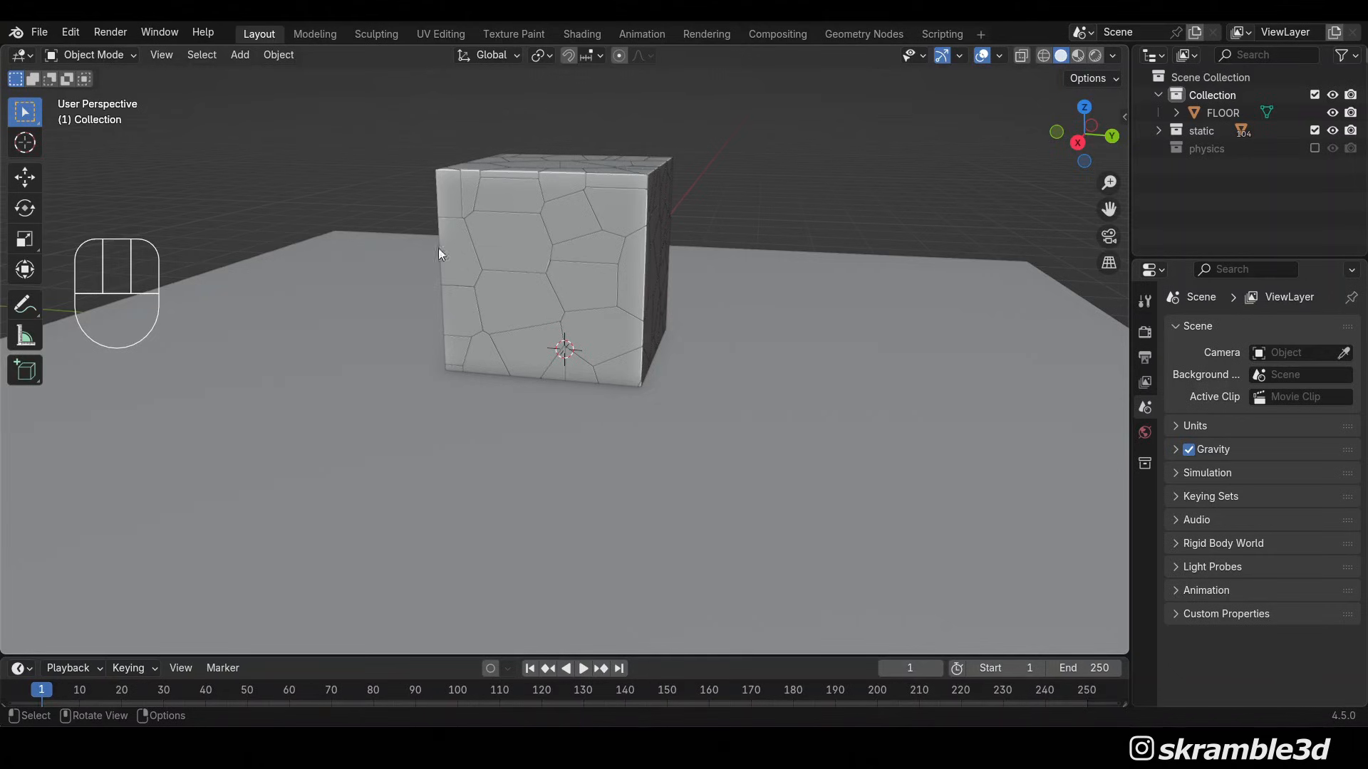
pyautogui.moveTo(494, 290); pyautogui.dragTo(574, 314, button='middle')
pyautogui.scroll(2, 571, 256)
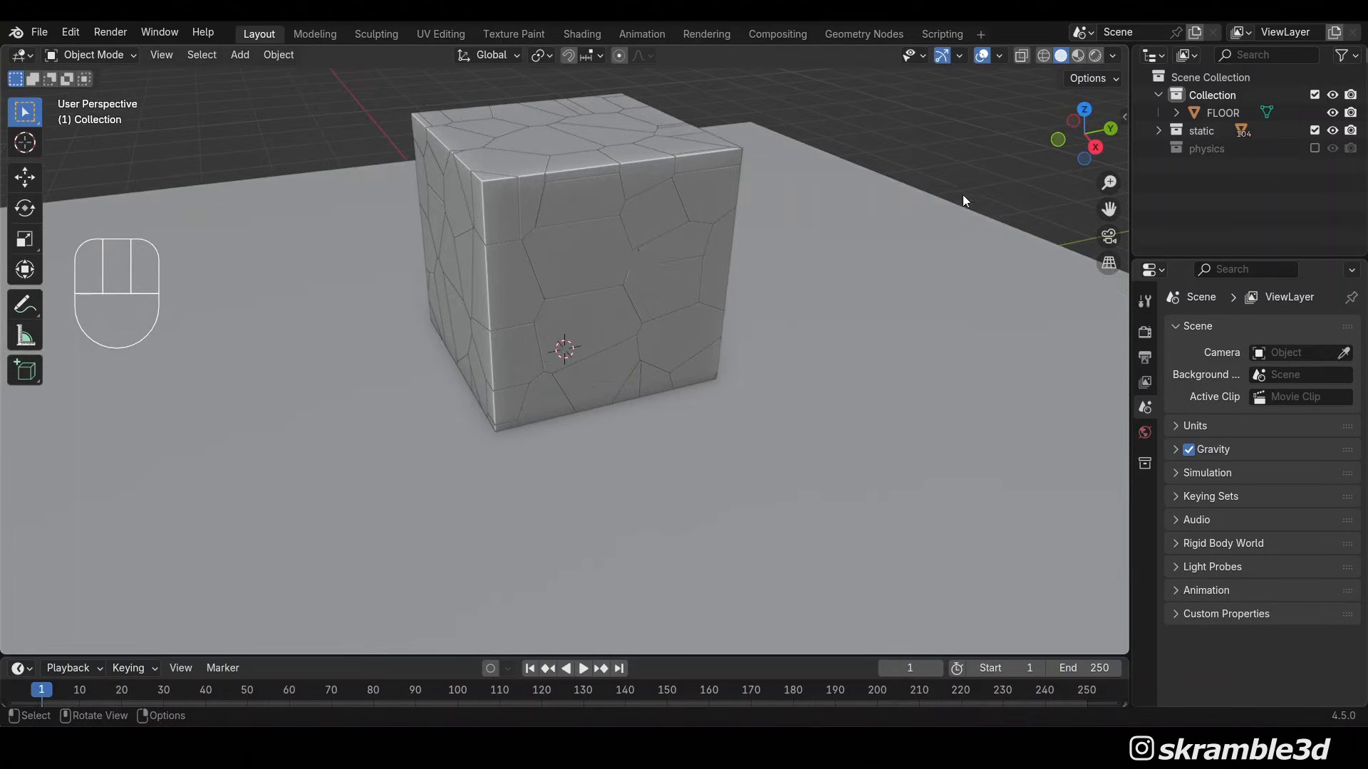
# Expand the static collection, examine the position of its first piece, Cube_cell, on the cube, and deselect it
pyautogui.click(1157, 132)
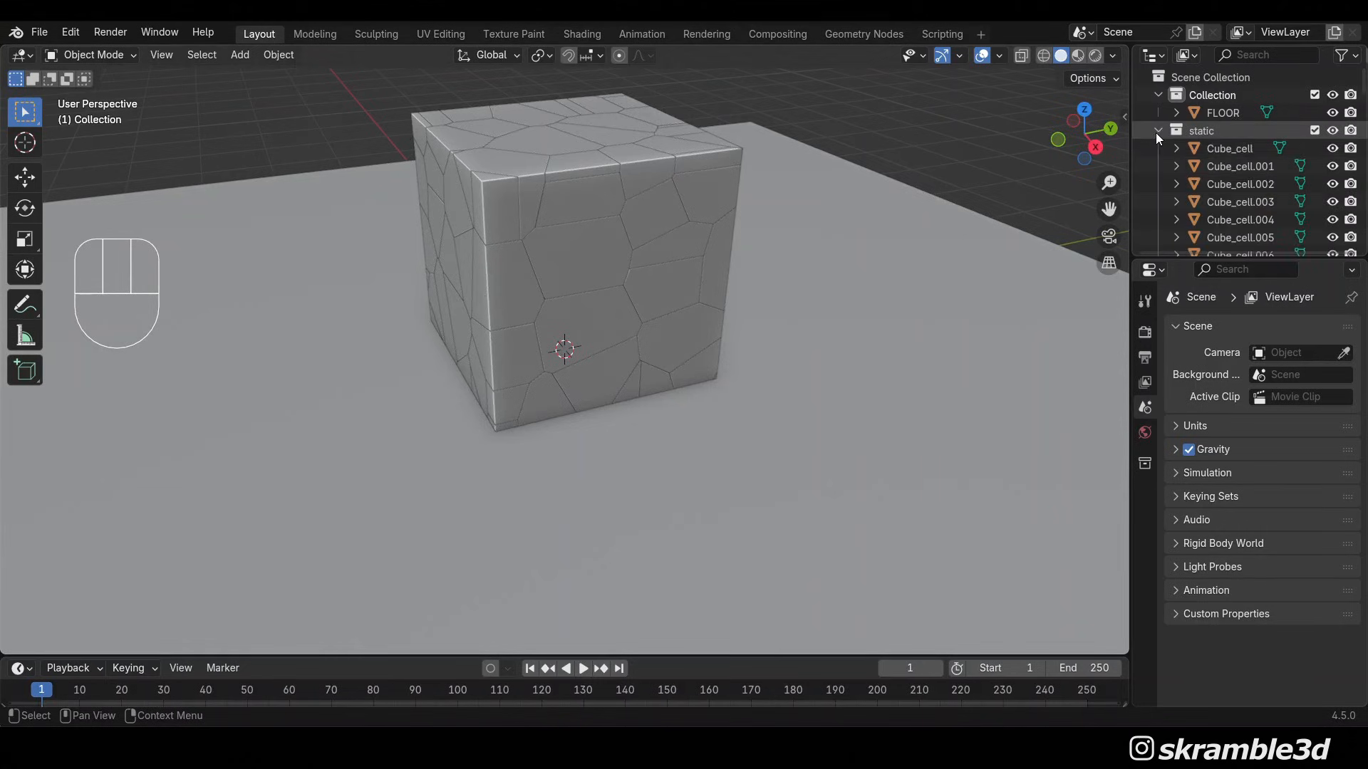
pyautogui.click(1221, 148)
pyautogui.moveTo(912, 253); pyautogui.dragTo(795, 216, button='middle')
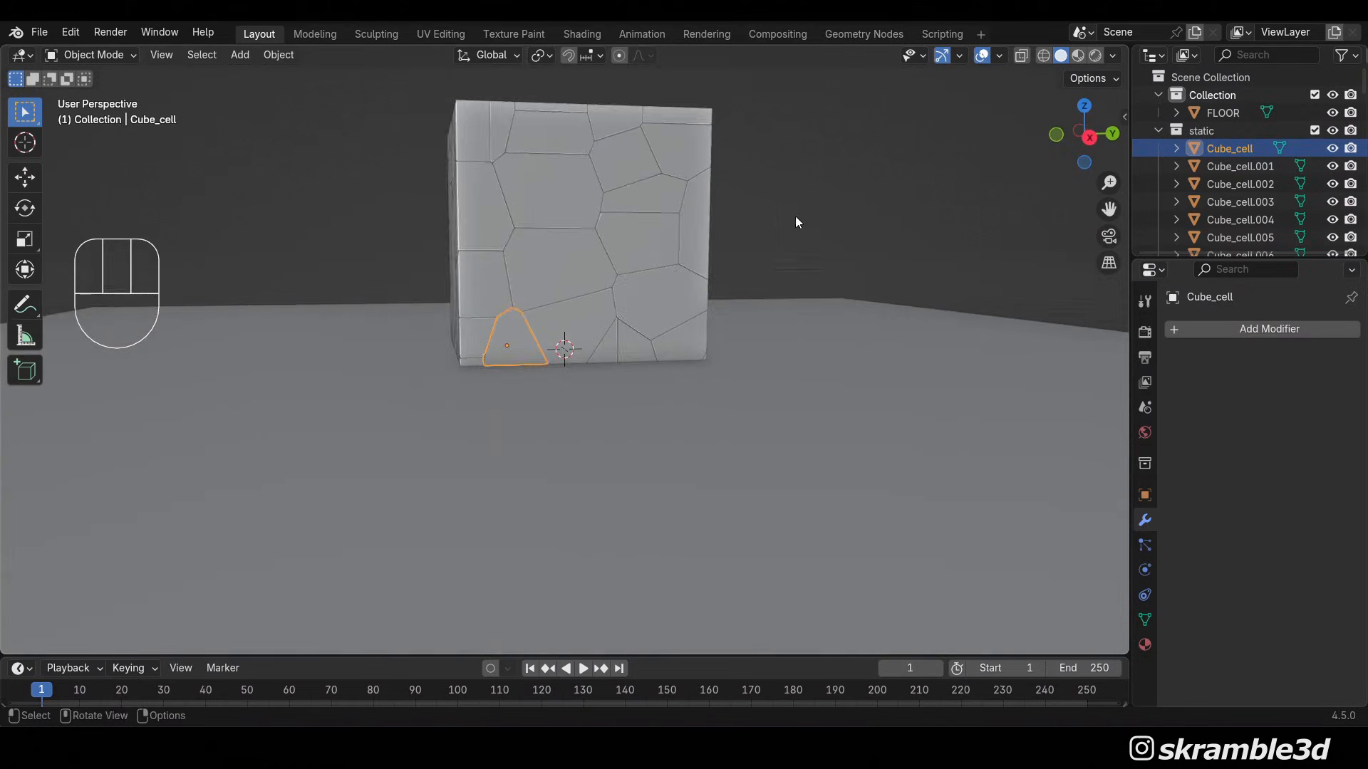
pyautogui.scroll(2, 533, 324)
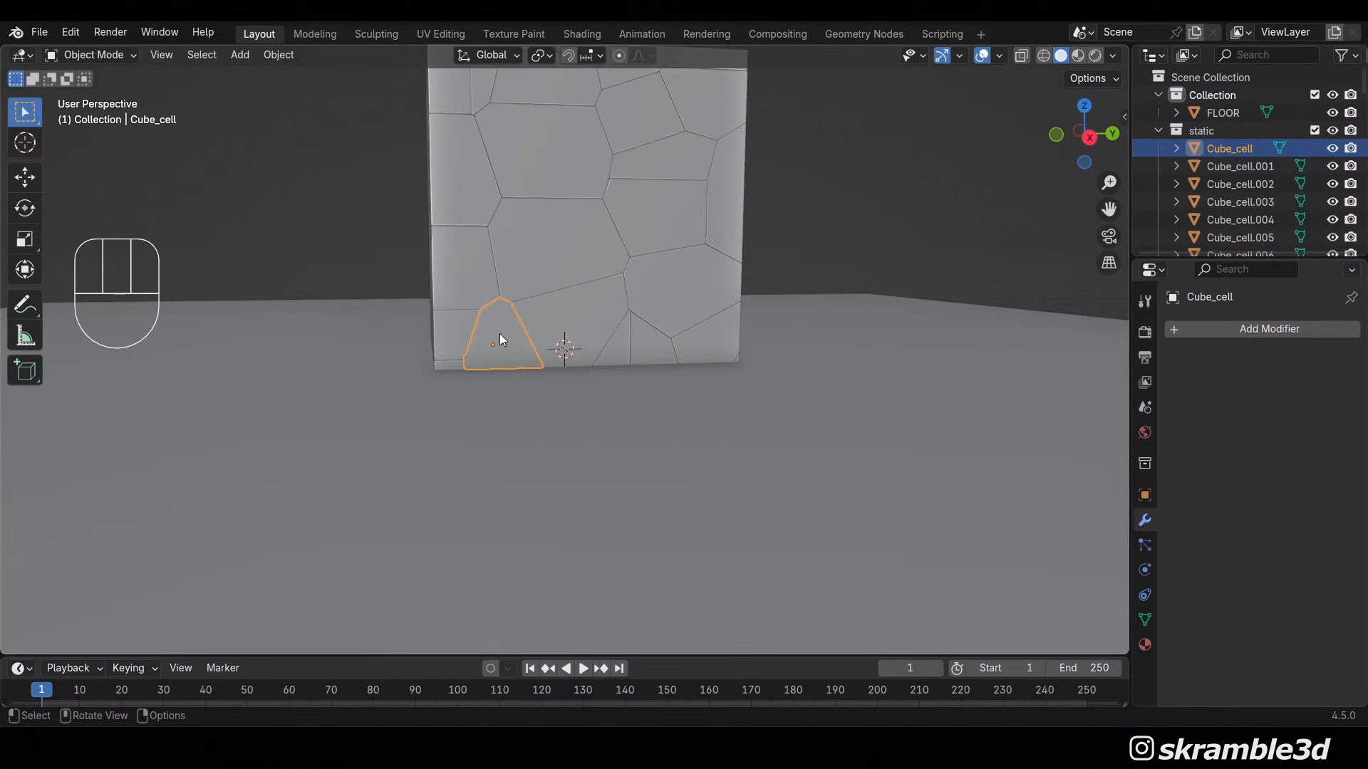
pyautogui.click(831, 172)
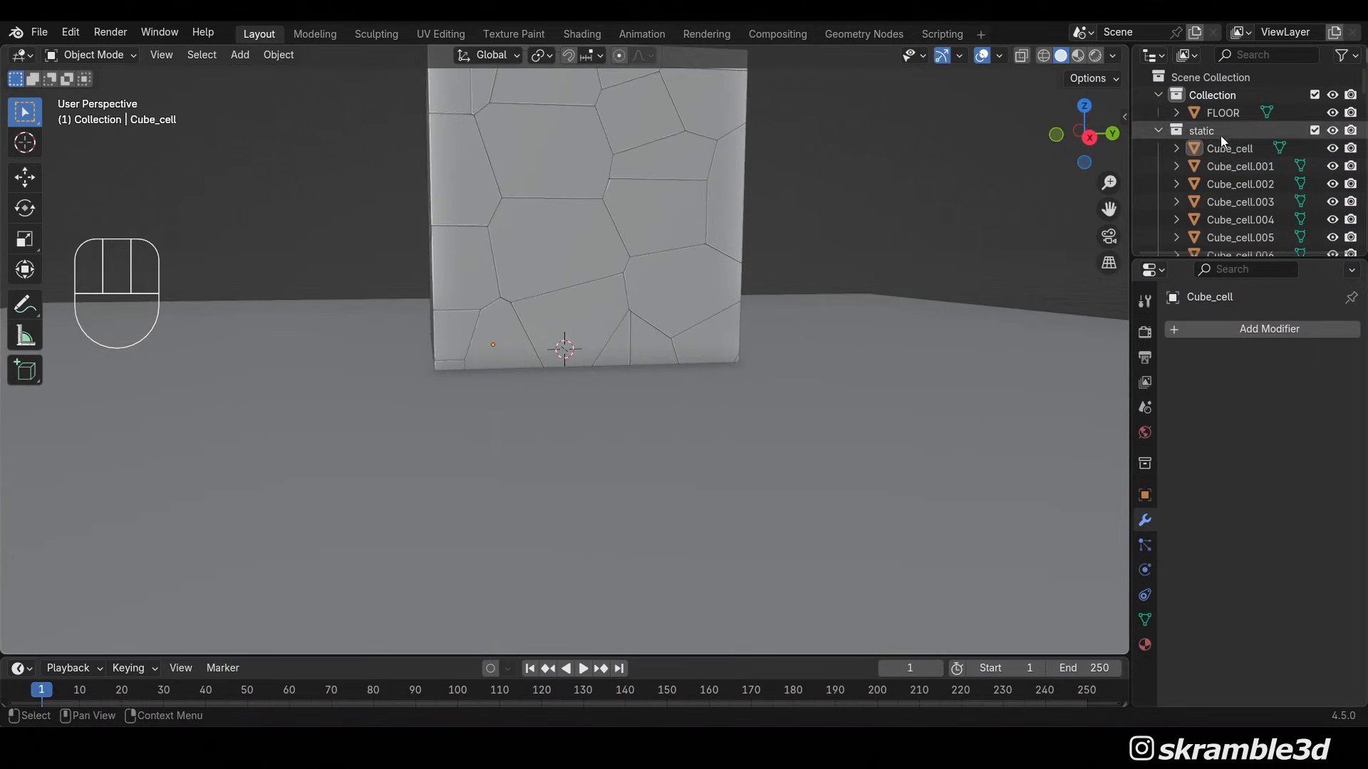
# Collapse the static collection and swap it for the physics collection in the view layer
pyautogui.click(1158, 131)
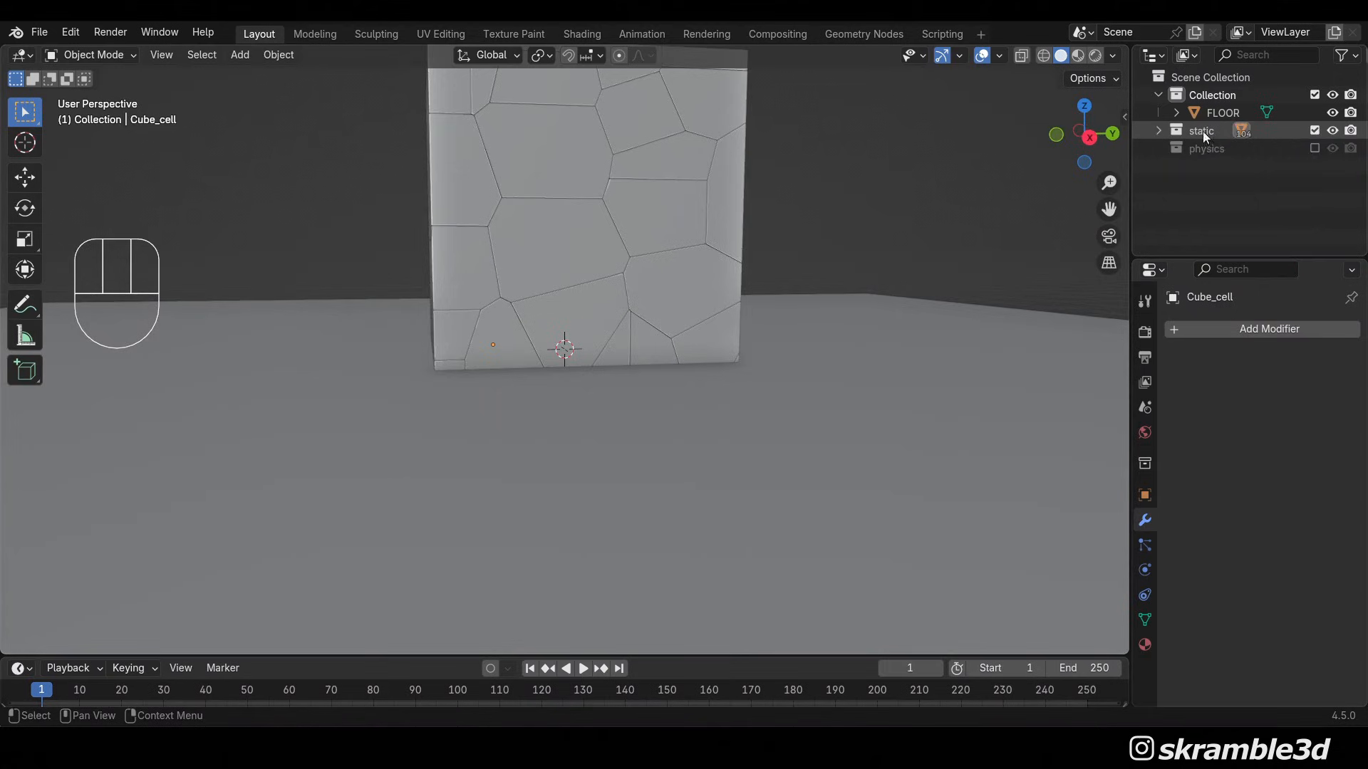
pyautogui.click(1314, 130)
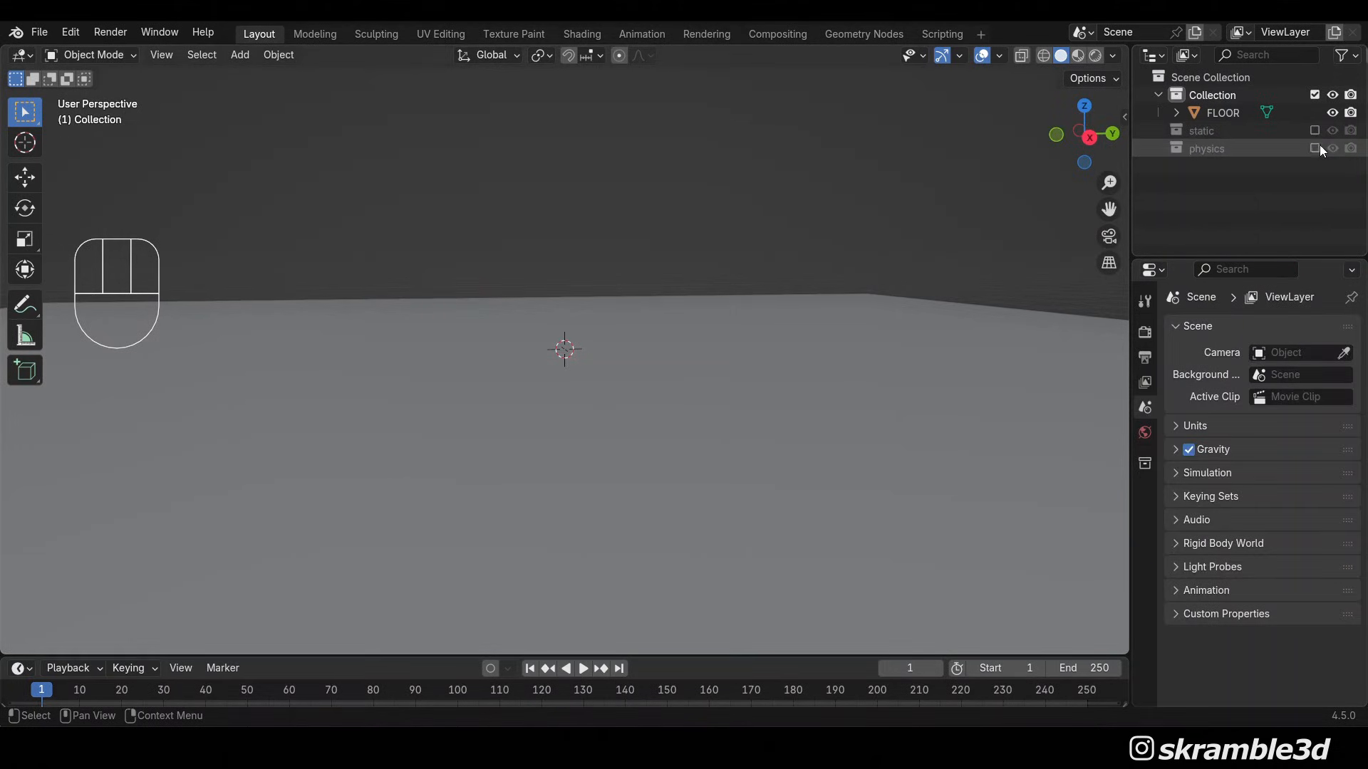
pyautogui.click(1315, 148)
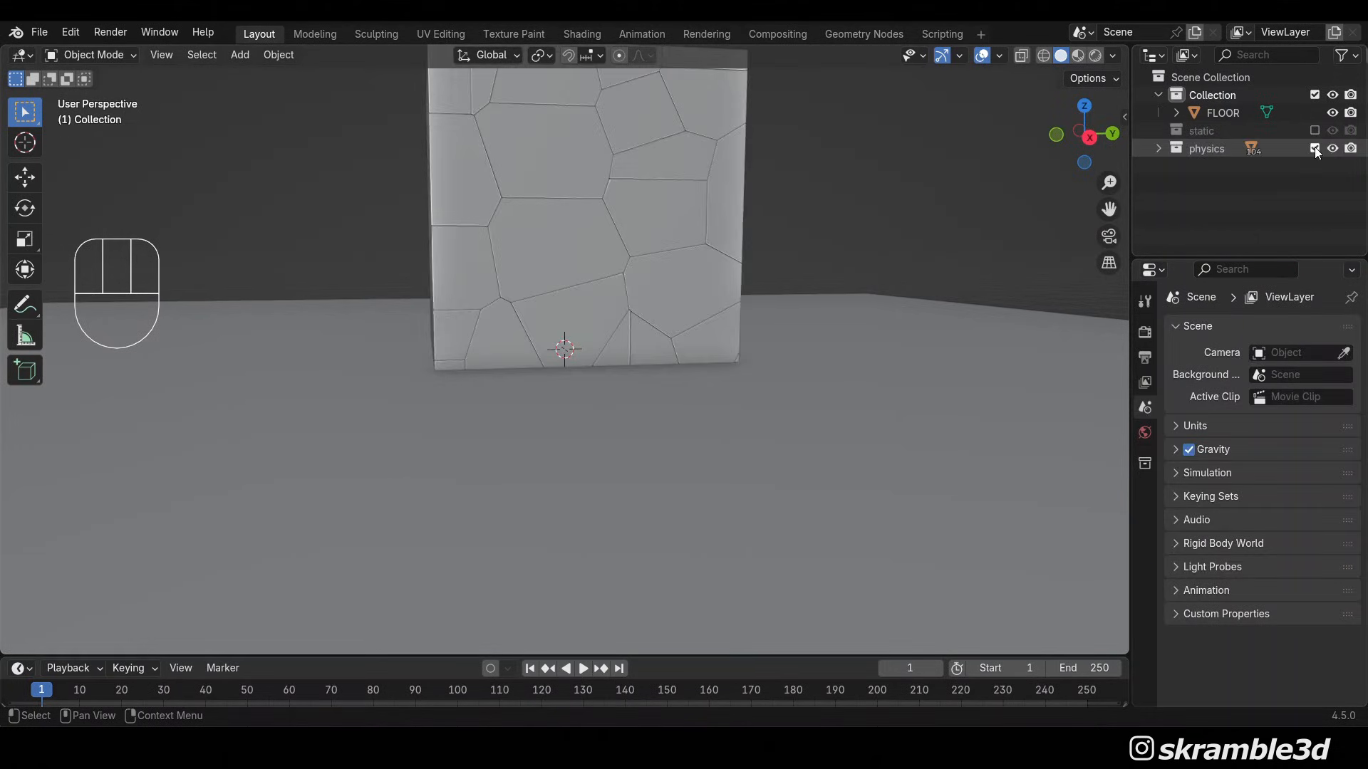
# Expand the physics collection, examine its first piece, Cube_cell.104, on the cube from several angles, and deselect it
pyautogui.click(1156, 147)
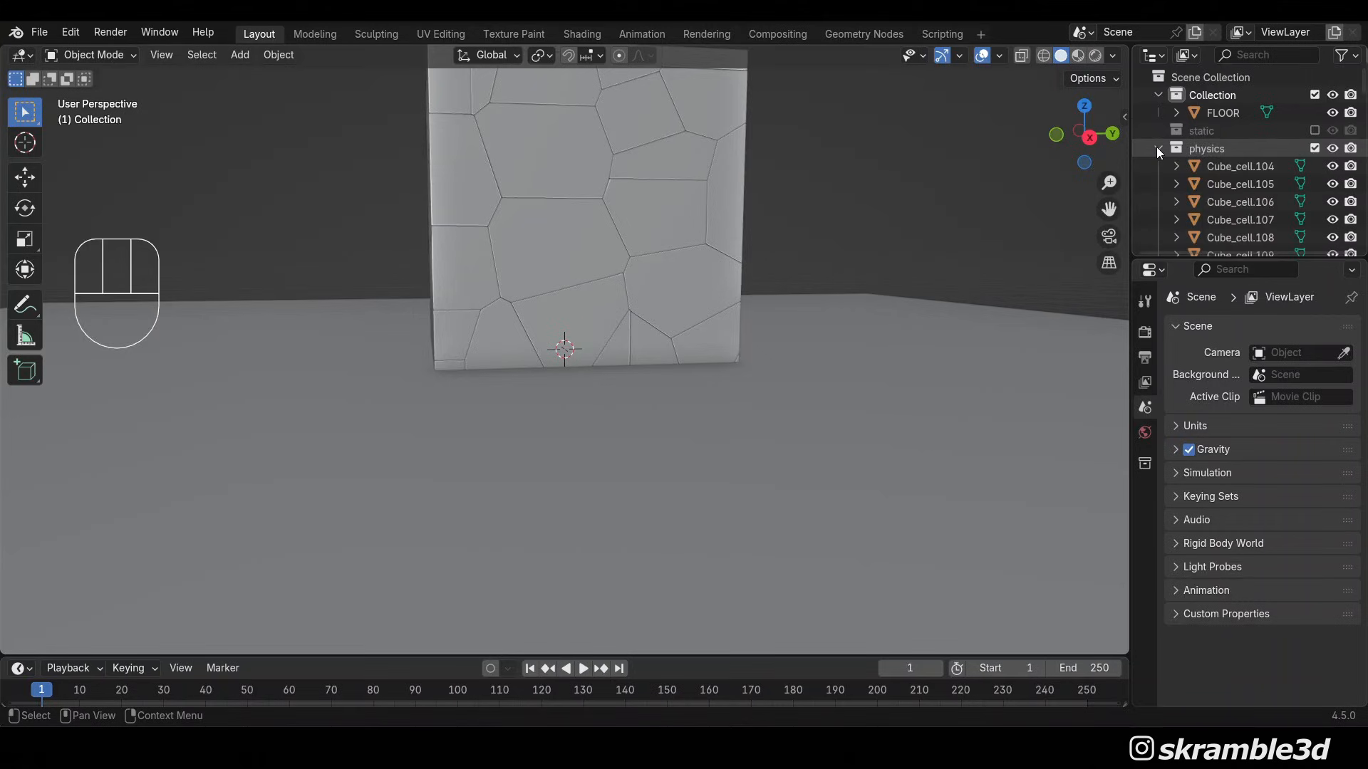
pyautogui.click(1238, 168)
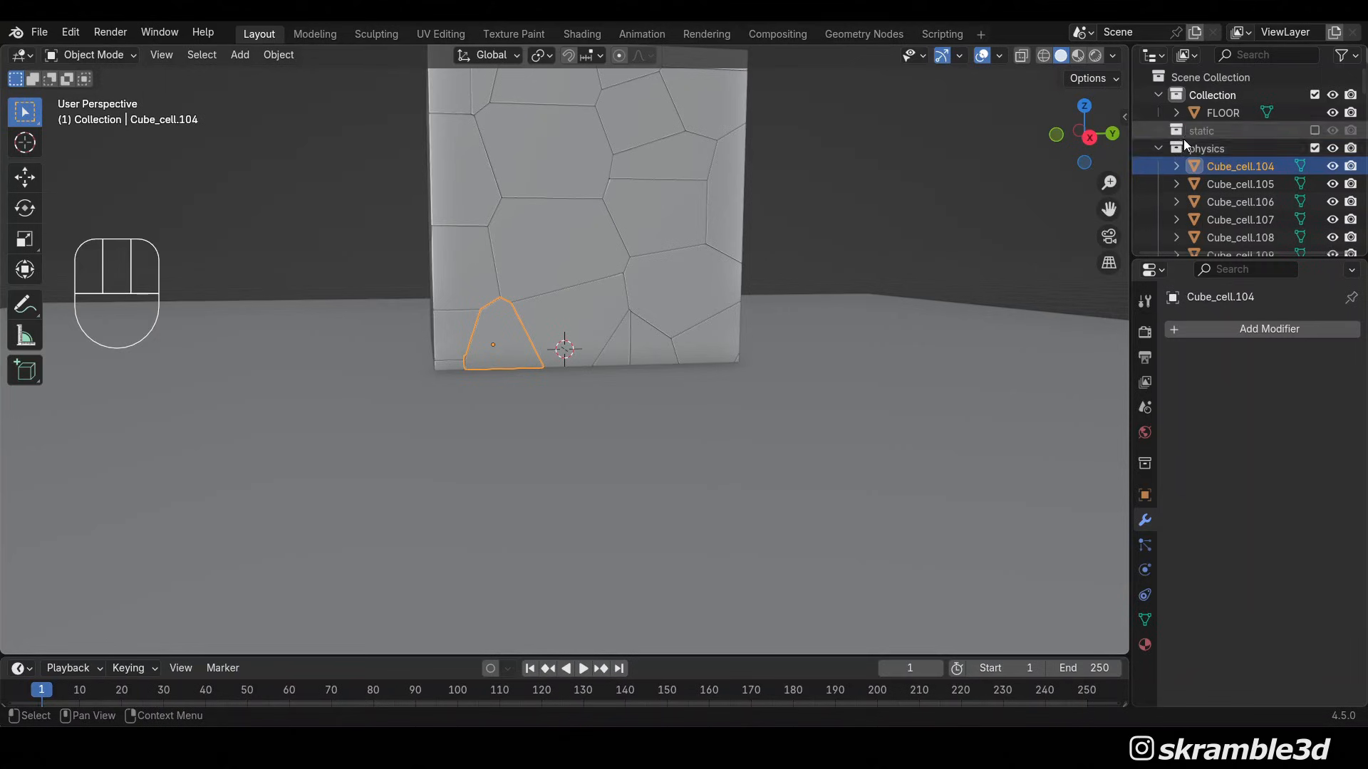
pyautogui.moveTo(951, 190); pyautogui.dragTo(656, 224, button='middle')
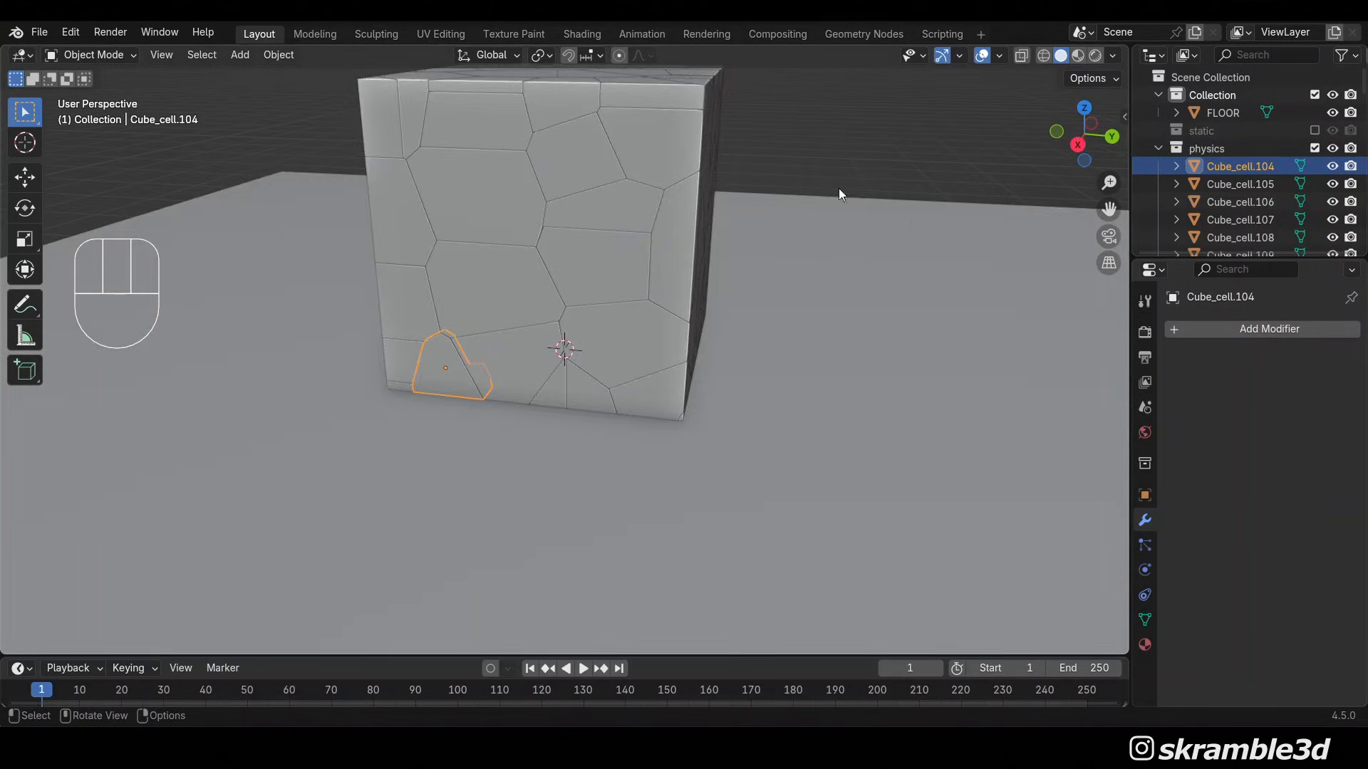
pyautogui.scroll(-5, 840, 188)
pyautogui.scroll(3, 840, 188)
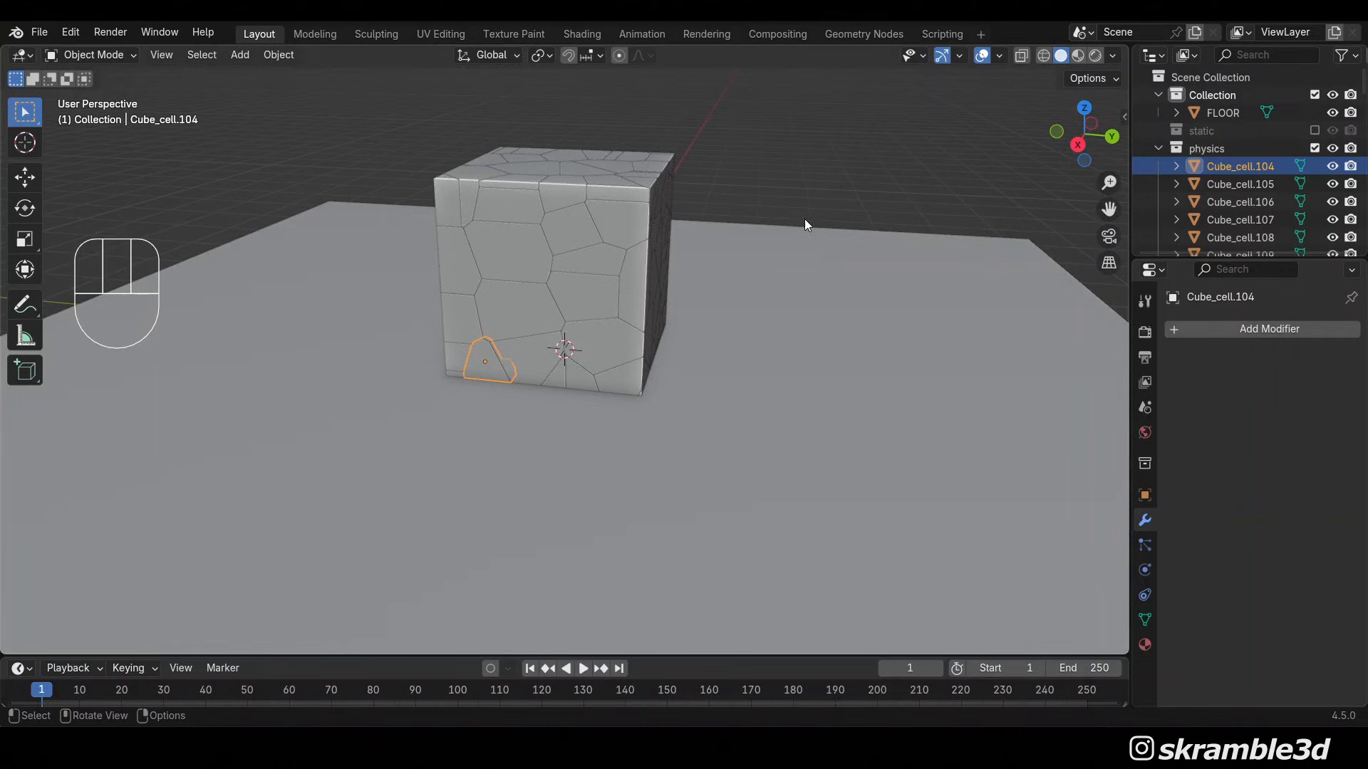
pyautogui.moveTo(805, 220); pyautogui.dragTo(652, 187, button='middle')
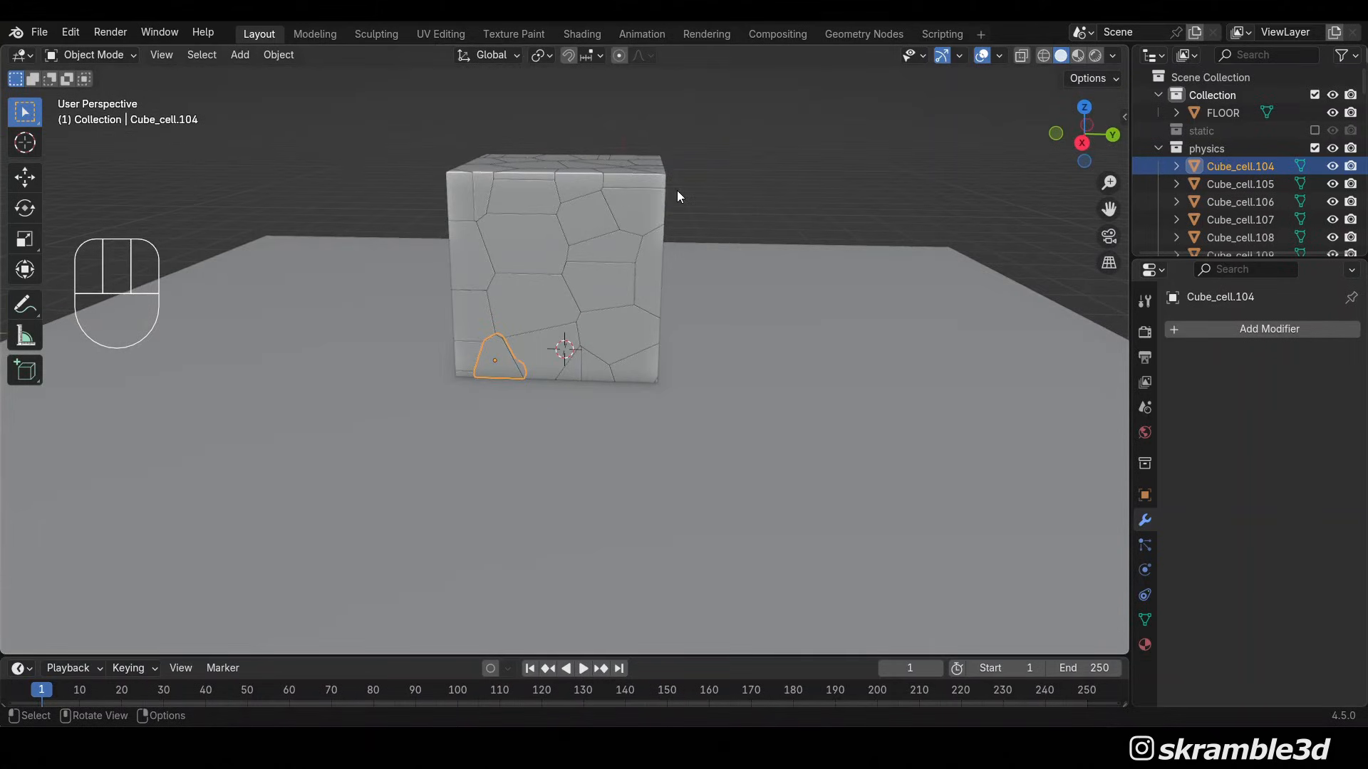
pyautogui.scroll(-2, 660, 189)
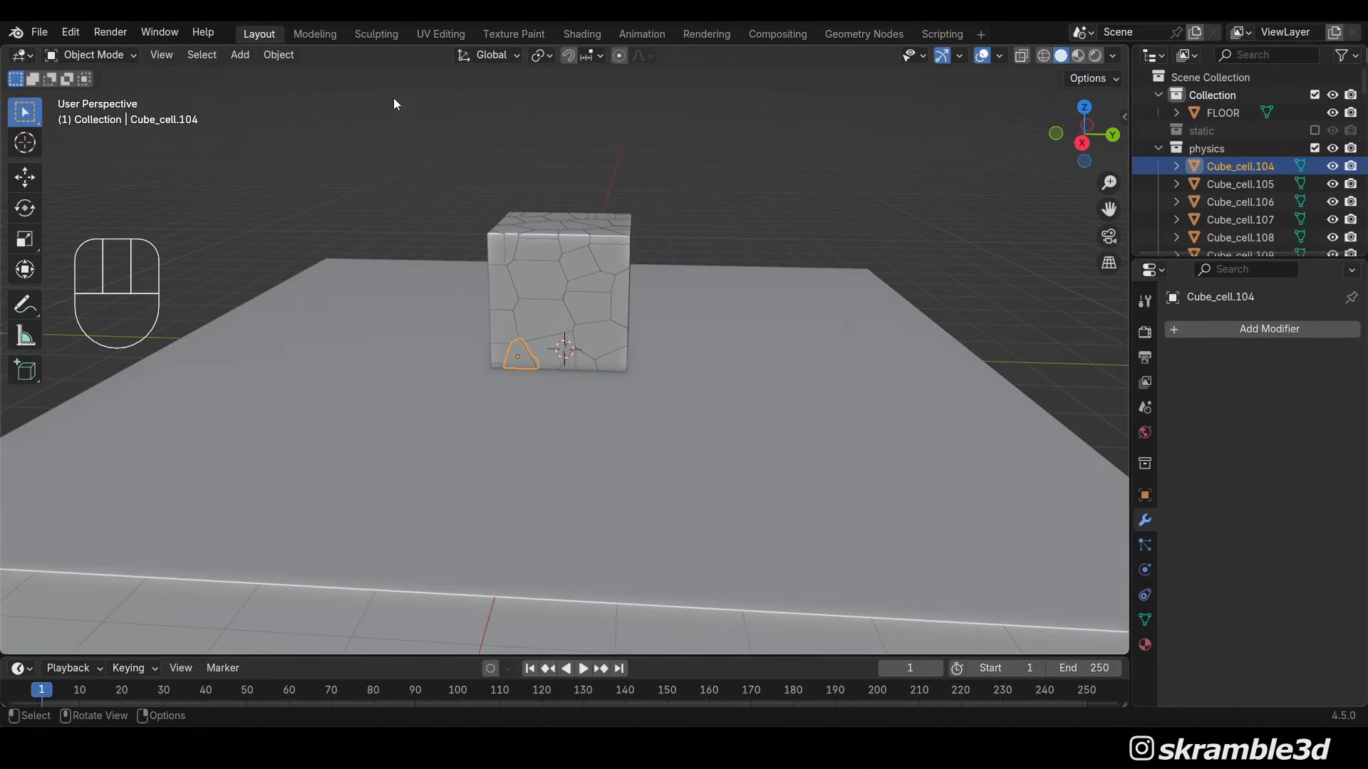
pyautogui.scroll(3, 627, 247)
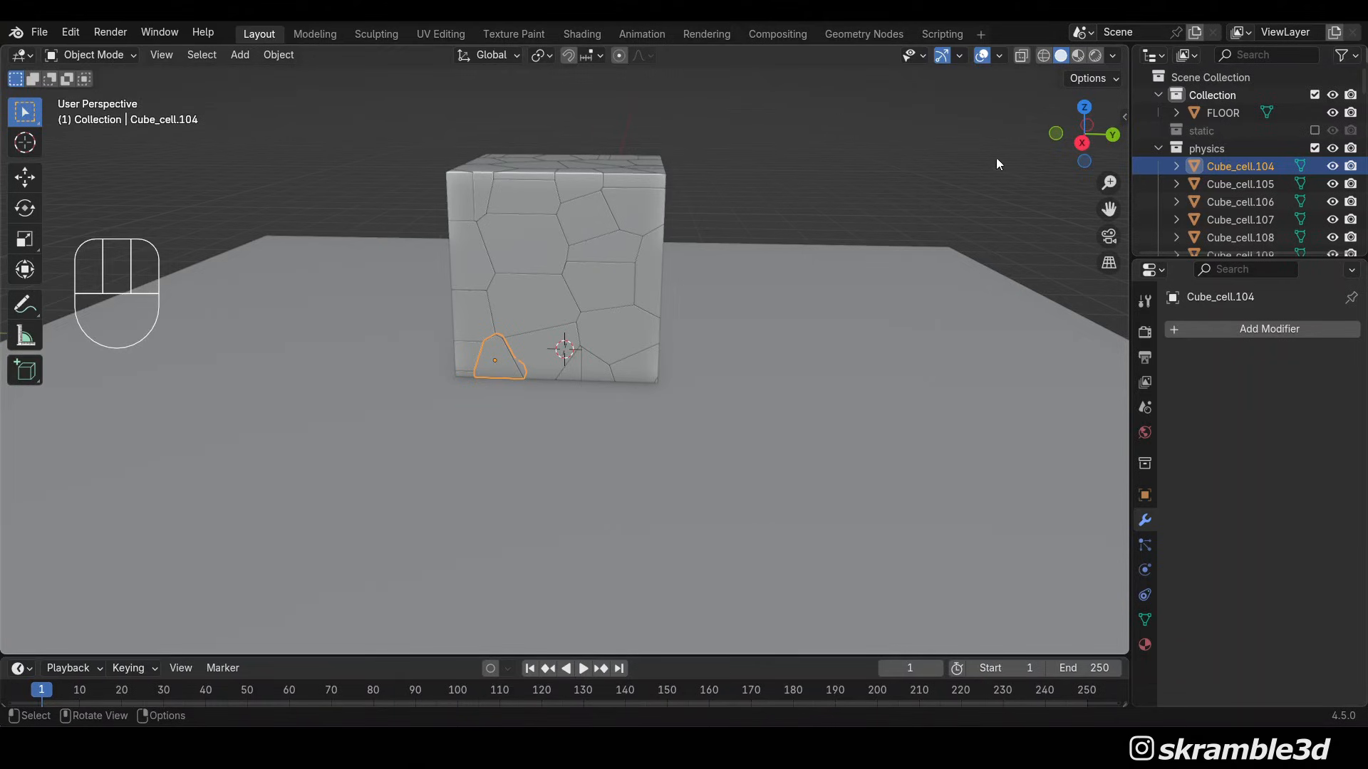
pyautogui.click(785, 143)
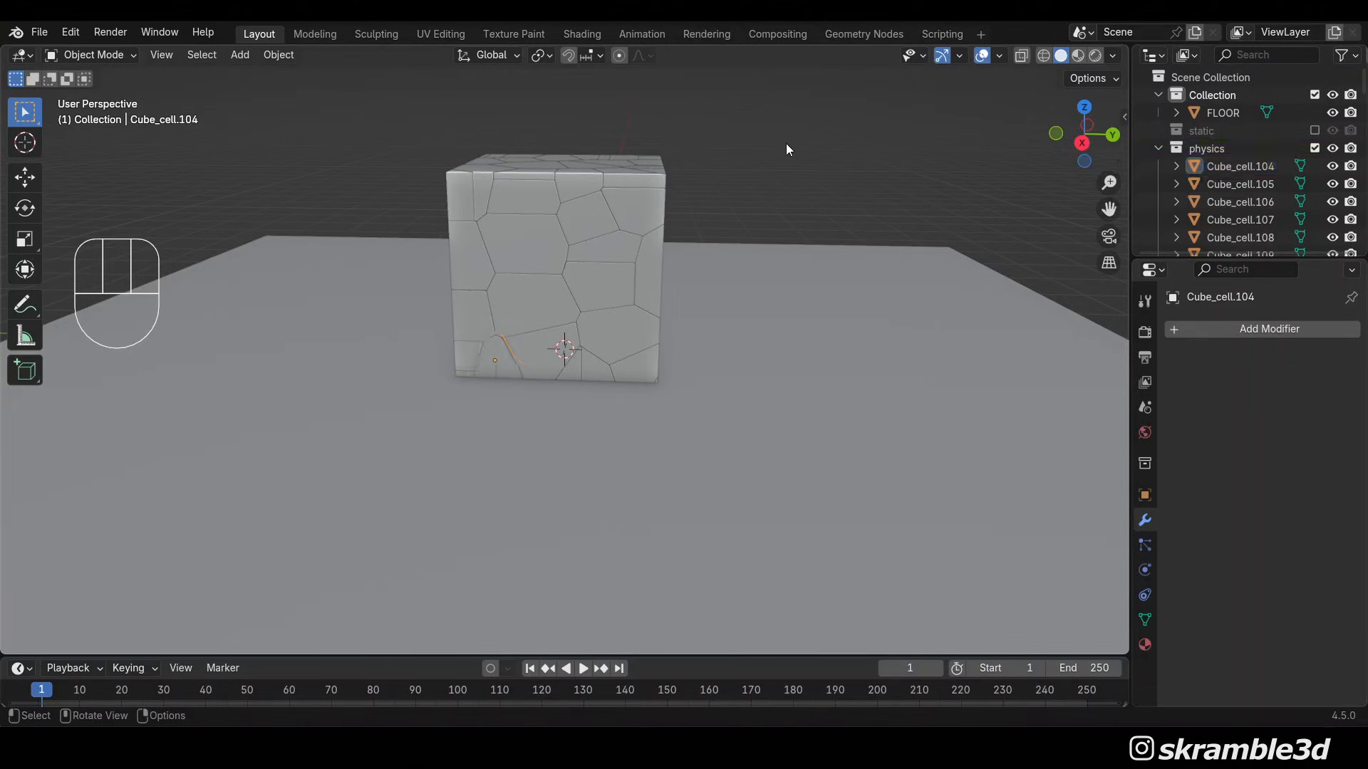
# Collapse the physics collection, include the static collection alongside it, and exclude the static one again
pyautogui.click(1165, 144)
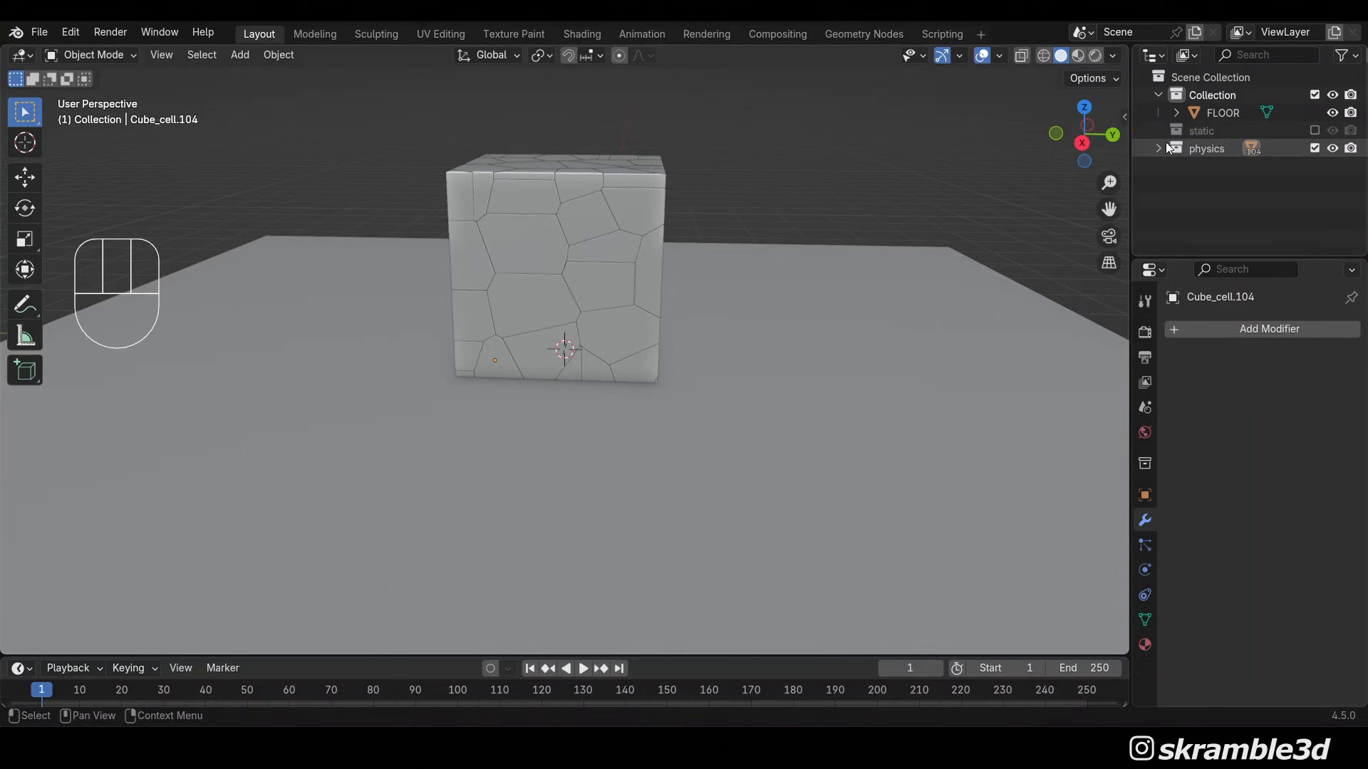
pyautogui.click(1314, 131)
pyautogui.moveTo(890, 135)
pyautogui.mouseDown(button='middle')
pyautogui.moveTo(716, 133)
pyautogui.moveTo(828, 173)
pyautogui.moveTo(916, 143)
pyautogui.moveTo(891, 164)
pyautogui.moveTo(928, 180)
pyautogui.moveTo(901, 170)
pyautogui.moveTo(886, 121)
pyautogui.moveTo(909, 151)
pyautogui.mouseUp(button='middle')
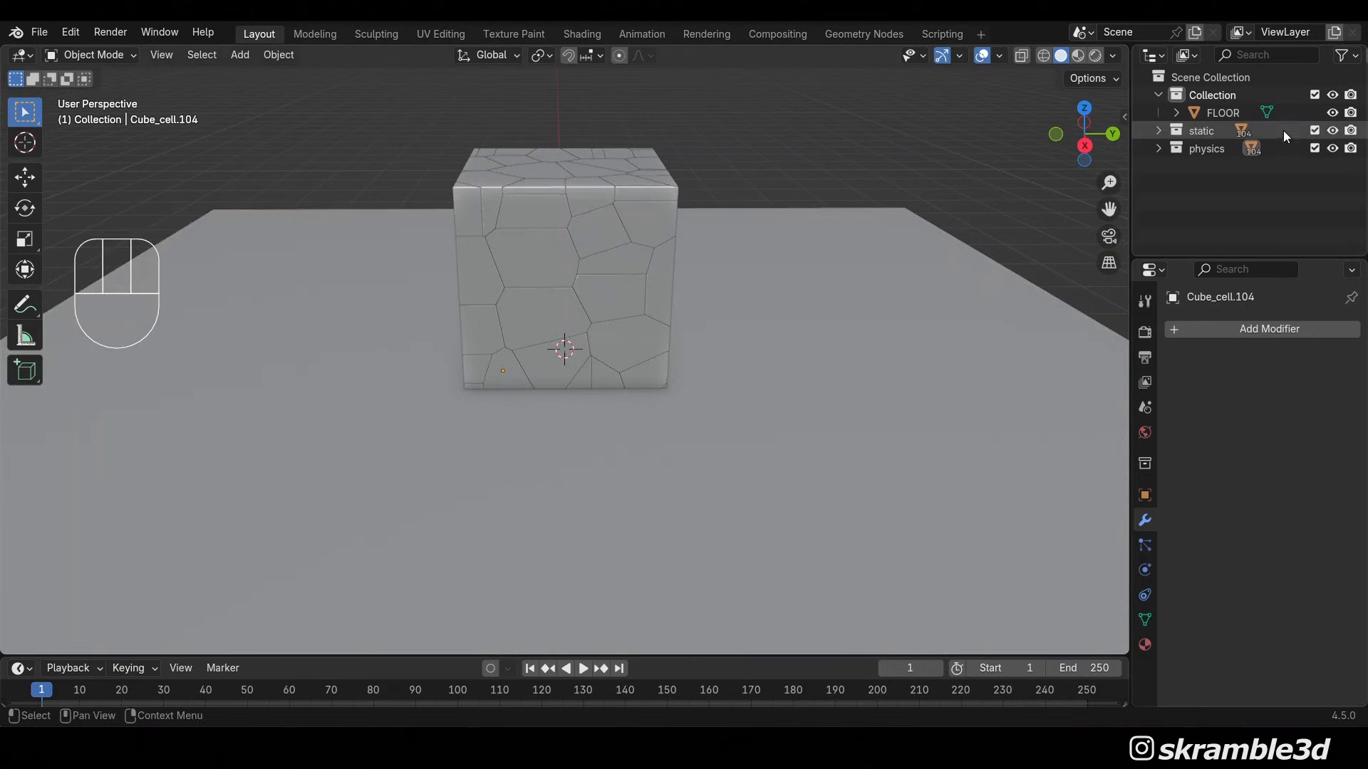
pyautogui.click(1315, 130)
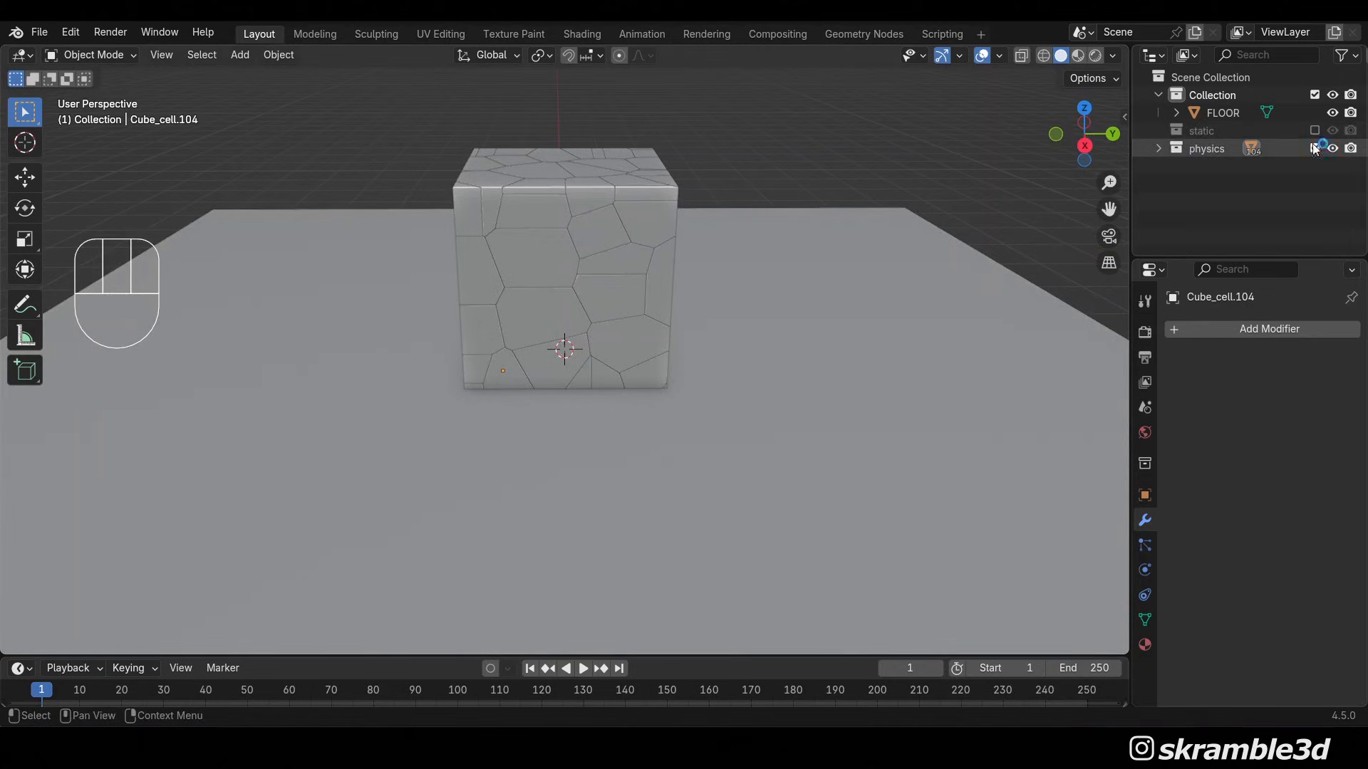
# Add an active rigid body to the large piece near the upper middle of the cube's front face and display its physics settings
pyautogui.click(1161, 147)
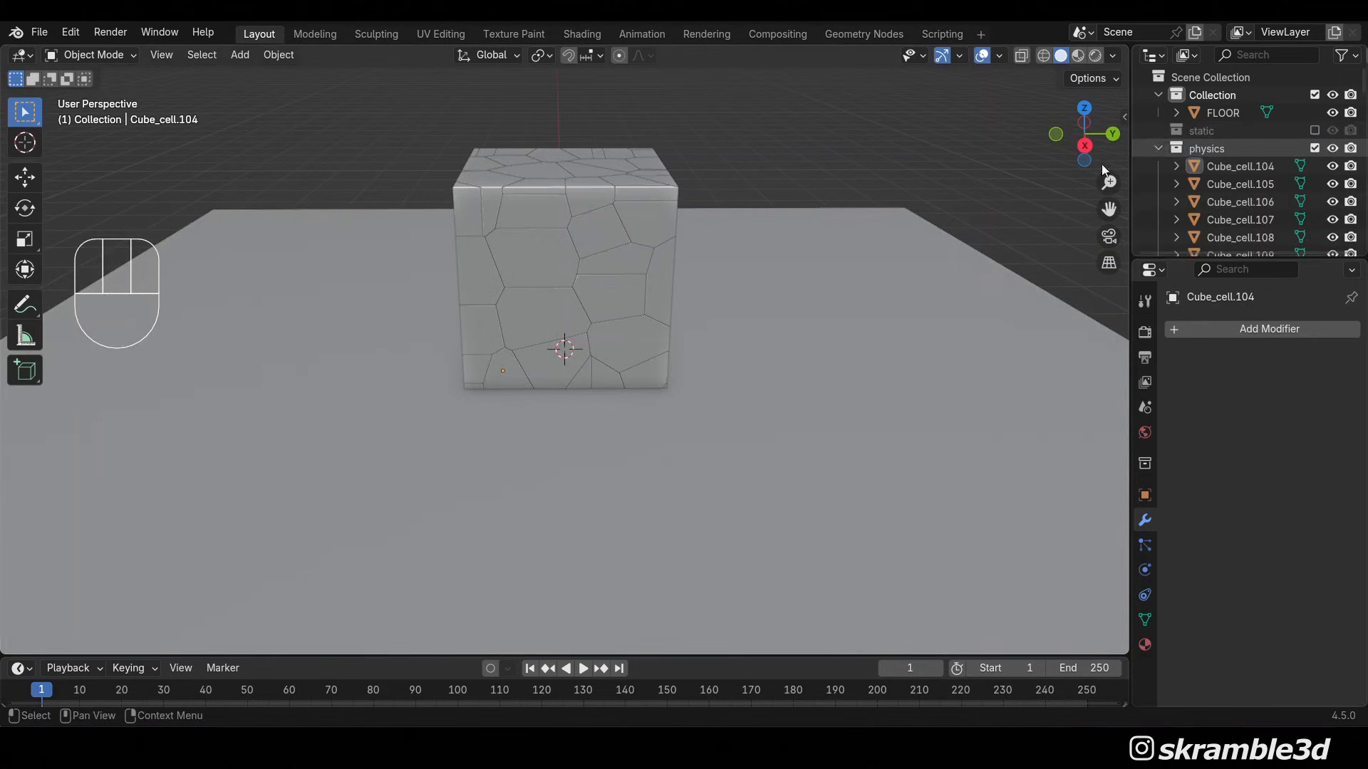
pyautogui.moveTo(830, 135); pyautogui.dragTo(810, 170, button='middle')
pyautogui.click(528, 165)
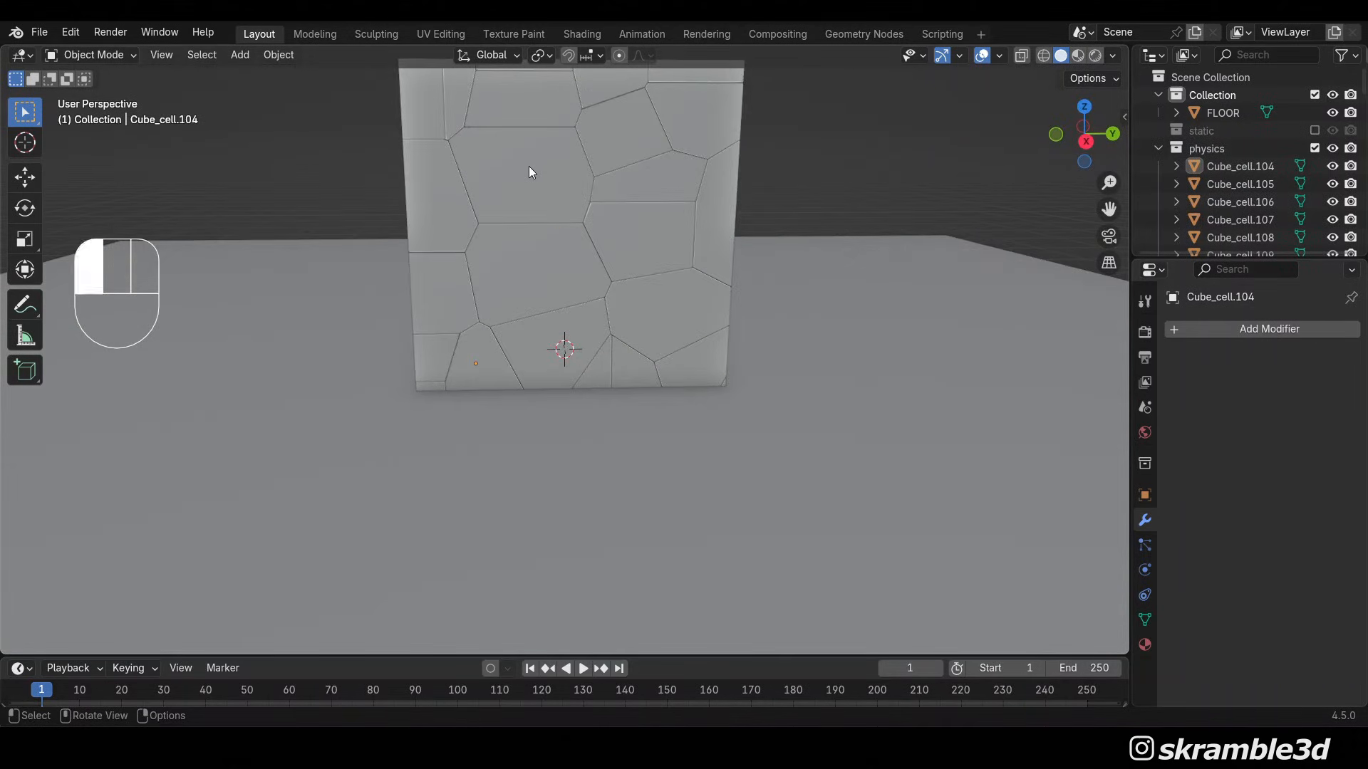
pyautogui.click(279, 55)
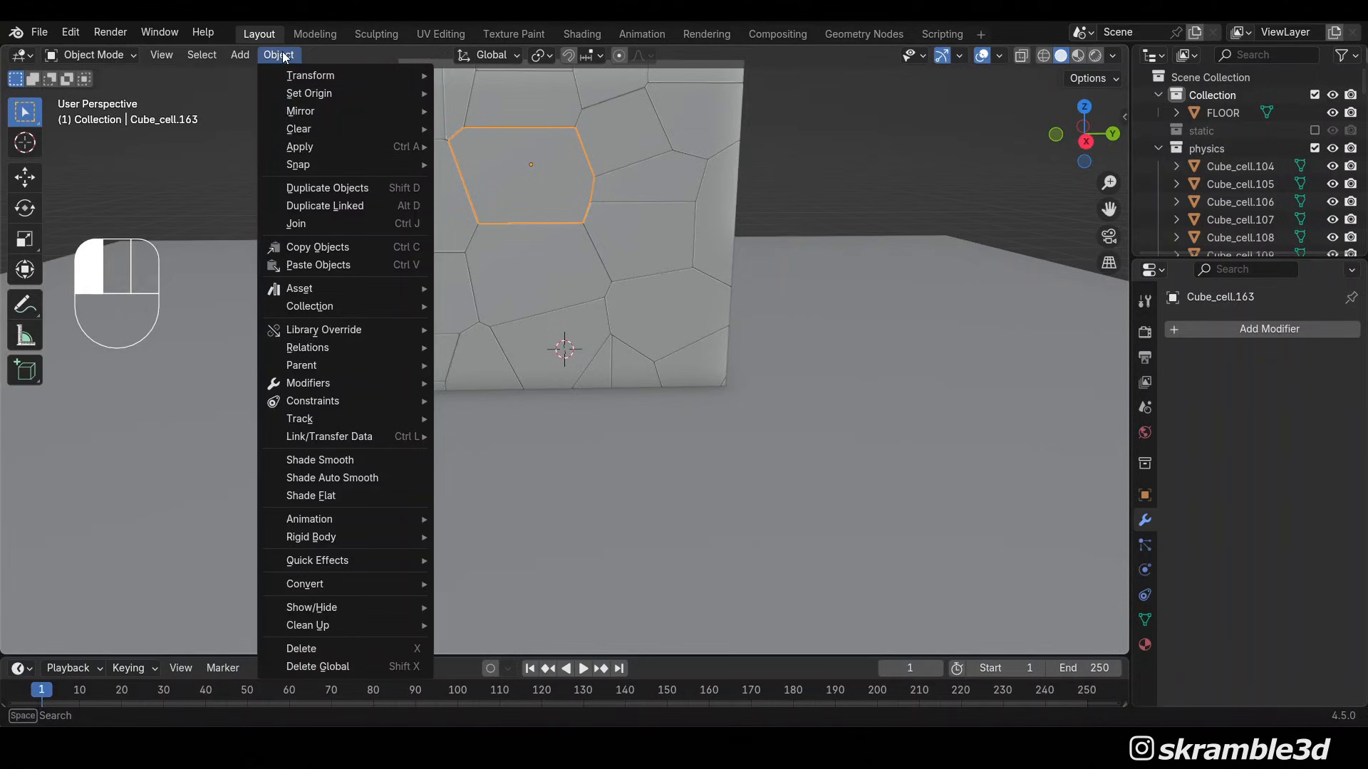
pyautogui.moveTo(383, 535)
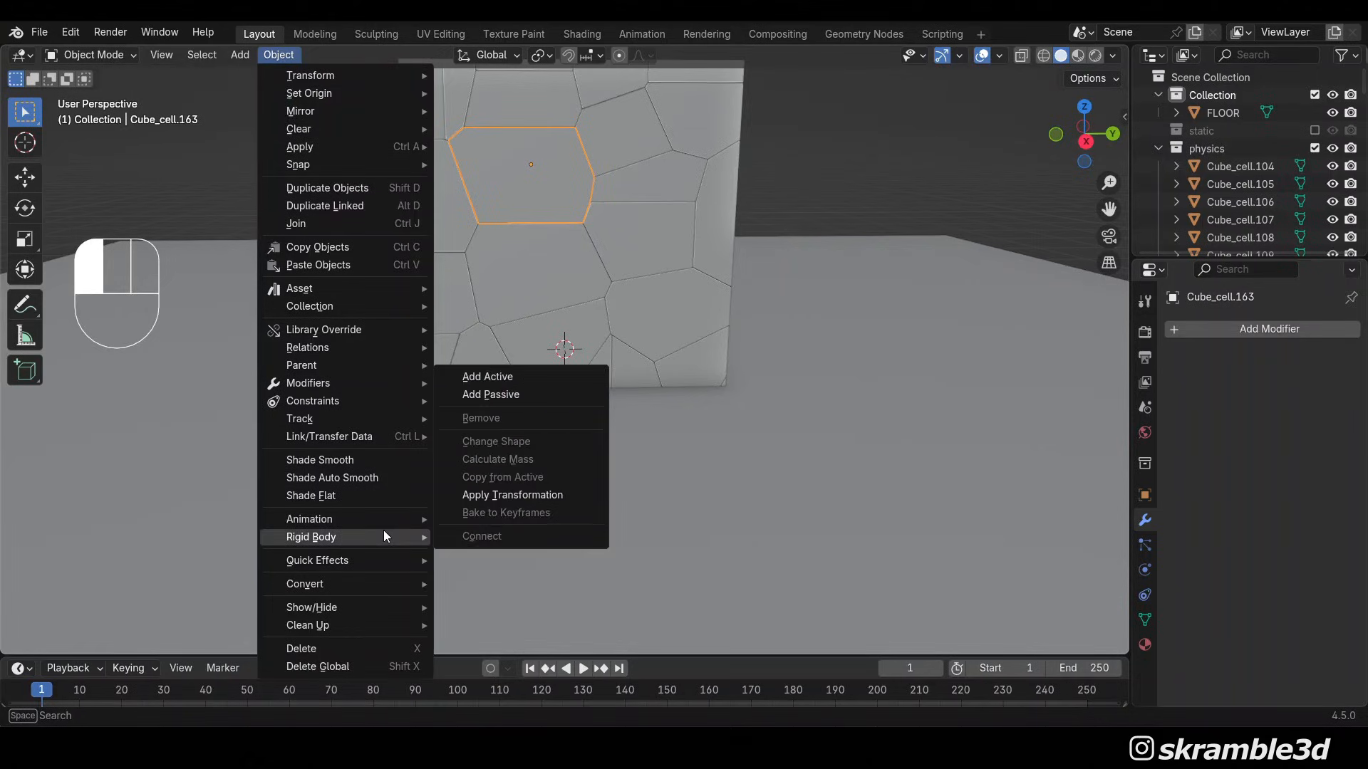
pyautogui.click(500, 380)
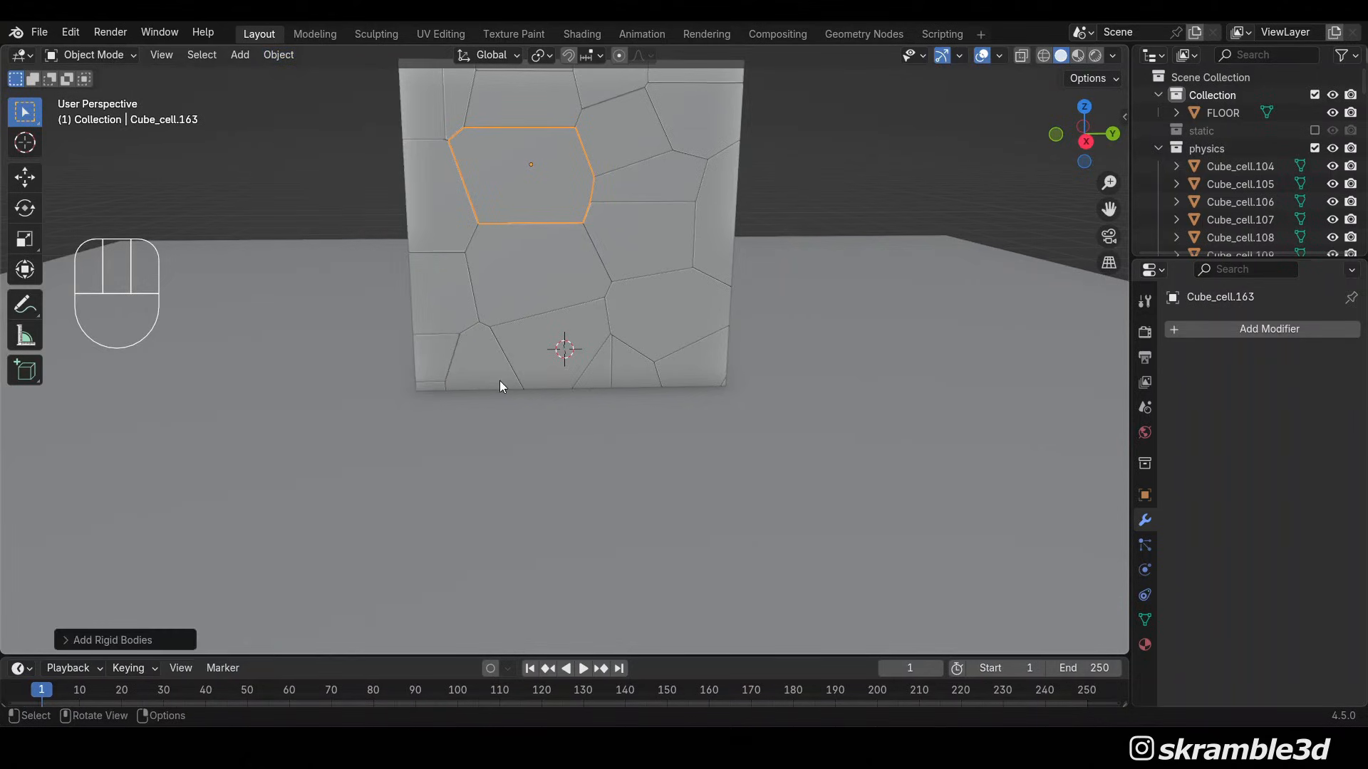
pyautogui.click(1145, 570)
pyautogui.scroll(-3, 1228, 488)
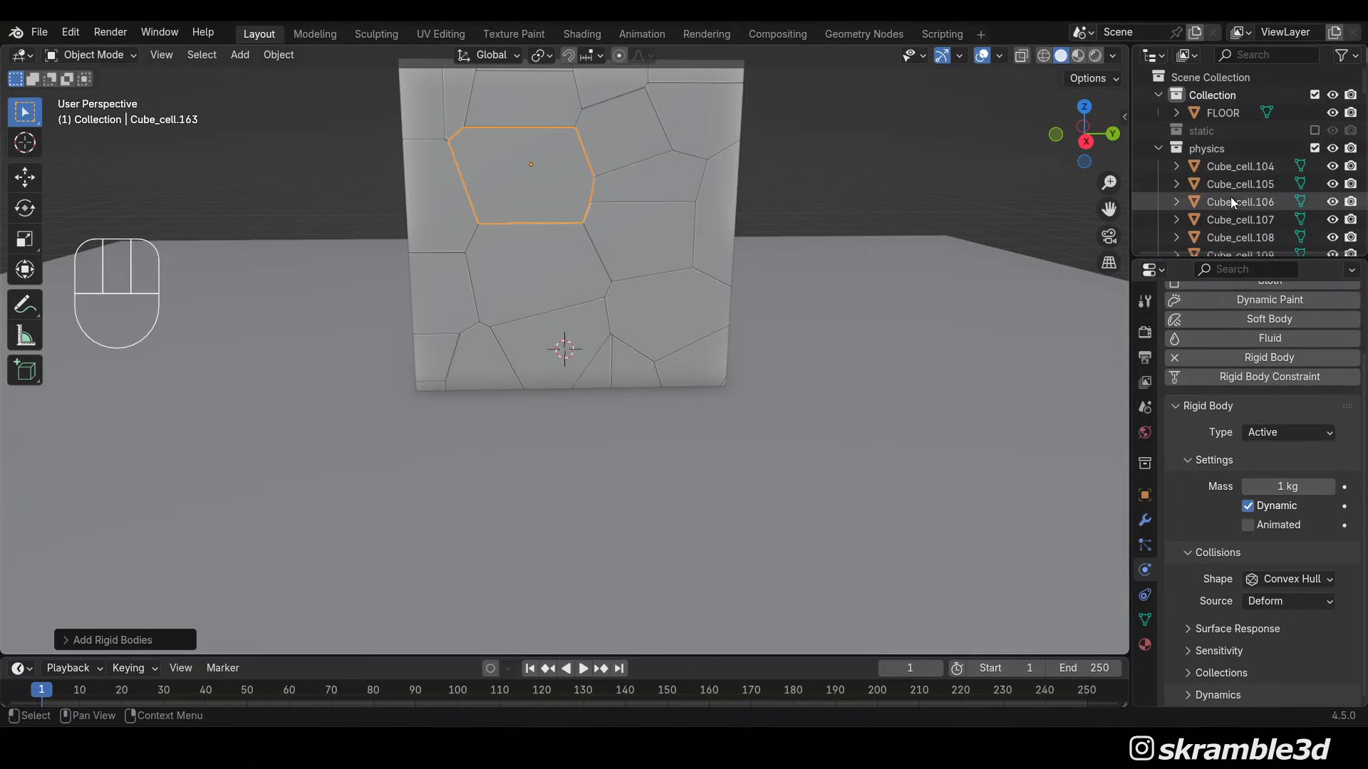
# Select all objects in the physics collection, keeping the rigid body piece active, and copy its rigid body settings to the others
pyautogui.rightClick(1213, 145)
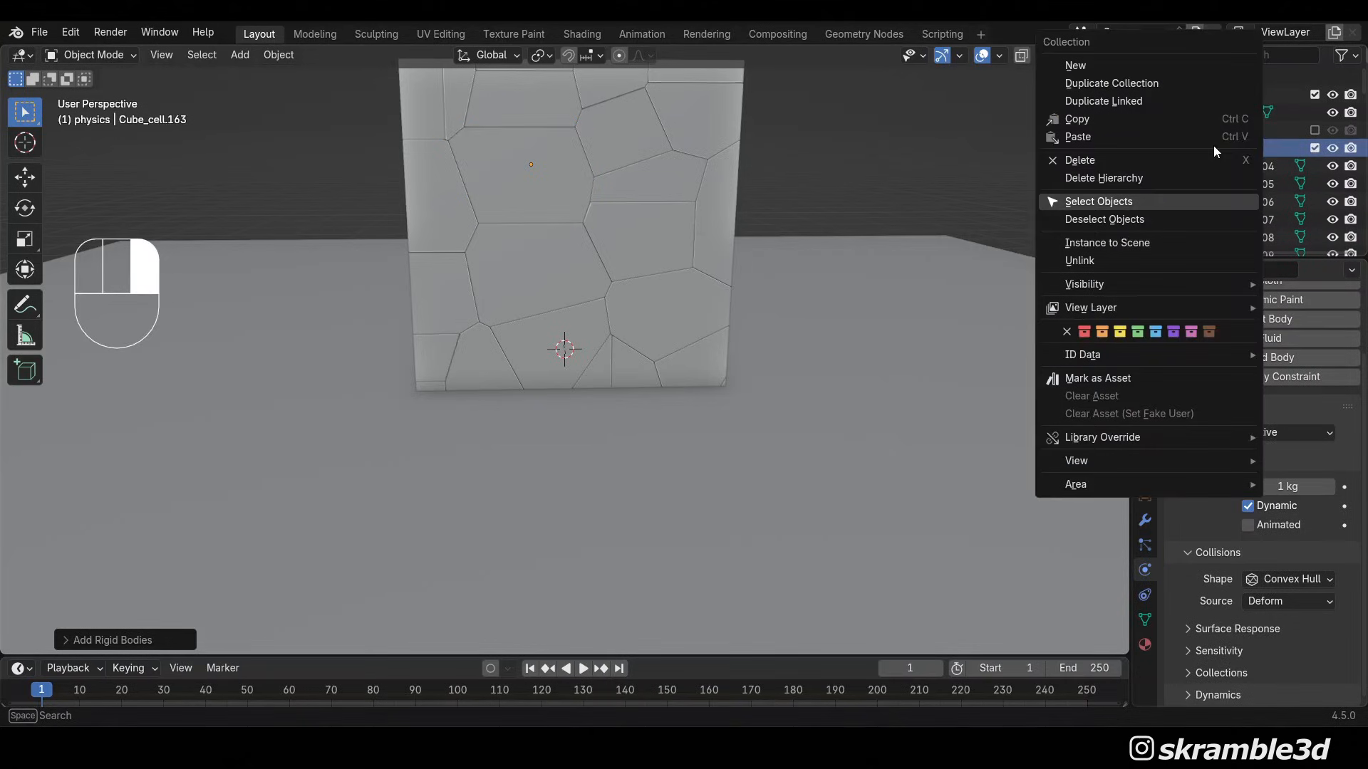
pyautogui.click(1131, 203)
pyautogui.moveTo(971, 185); pyautogui.dragTo(540, 186, button='middle')
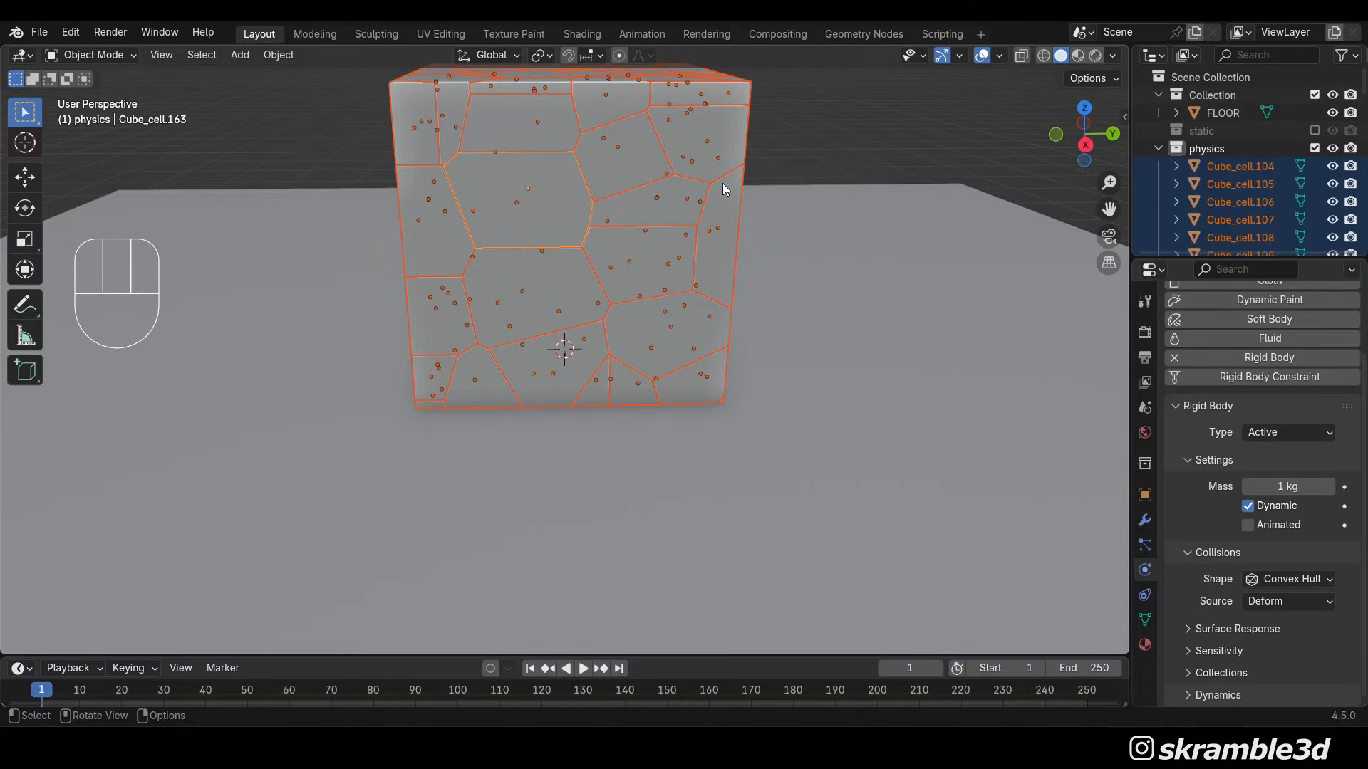
pyautogui.keyDown('shift'); pyautogui.click(563, 176); pyautogui.keyUp('shift')
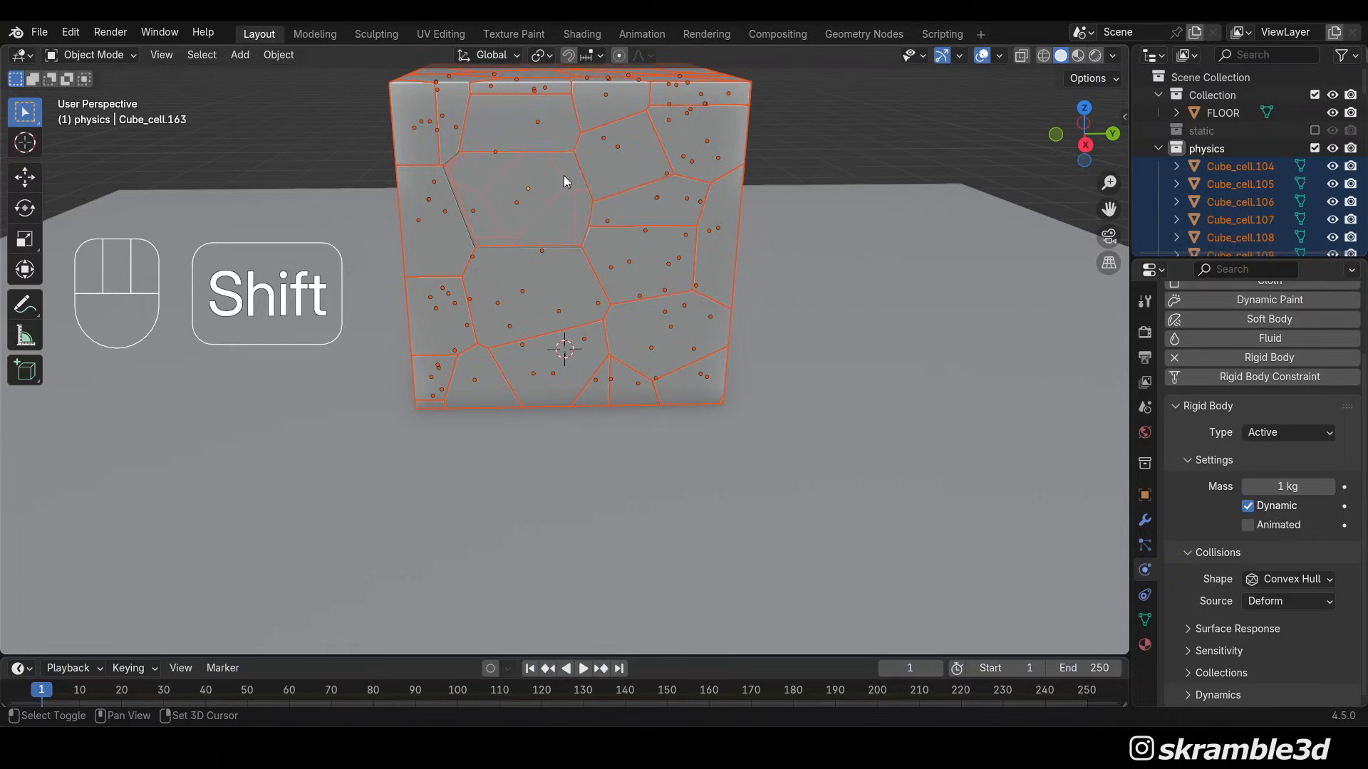
pyautogui.keyDown('shift'); pyautogui.click(563, 176); pyautogui.keyUp('shift')
pyautogui.scroll(2, 551, 199)
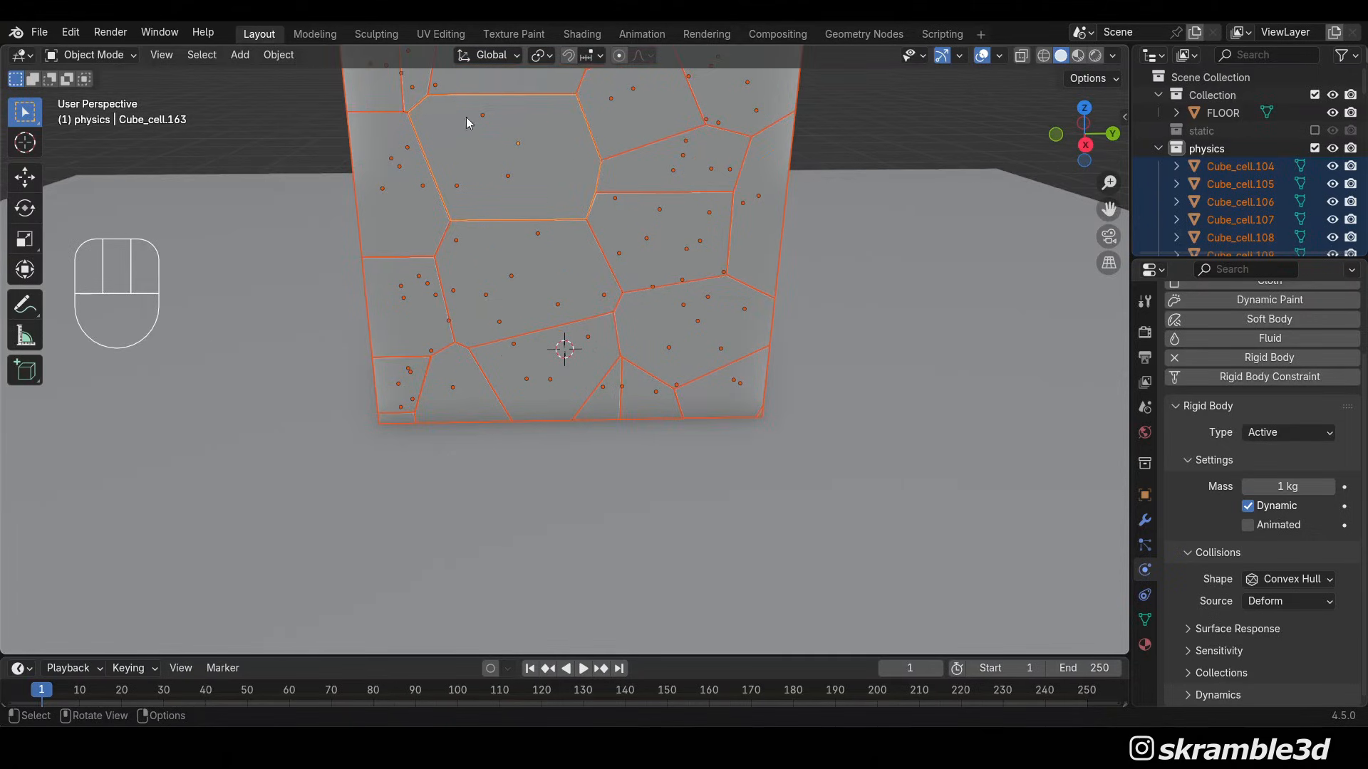
pyautogui.click(285, 56)
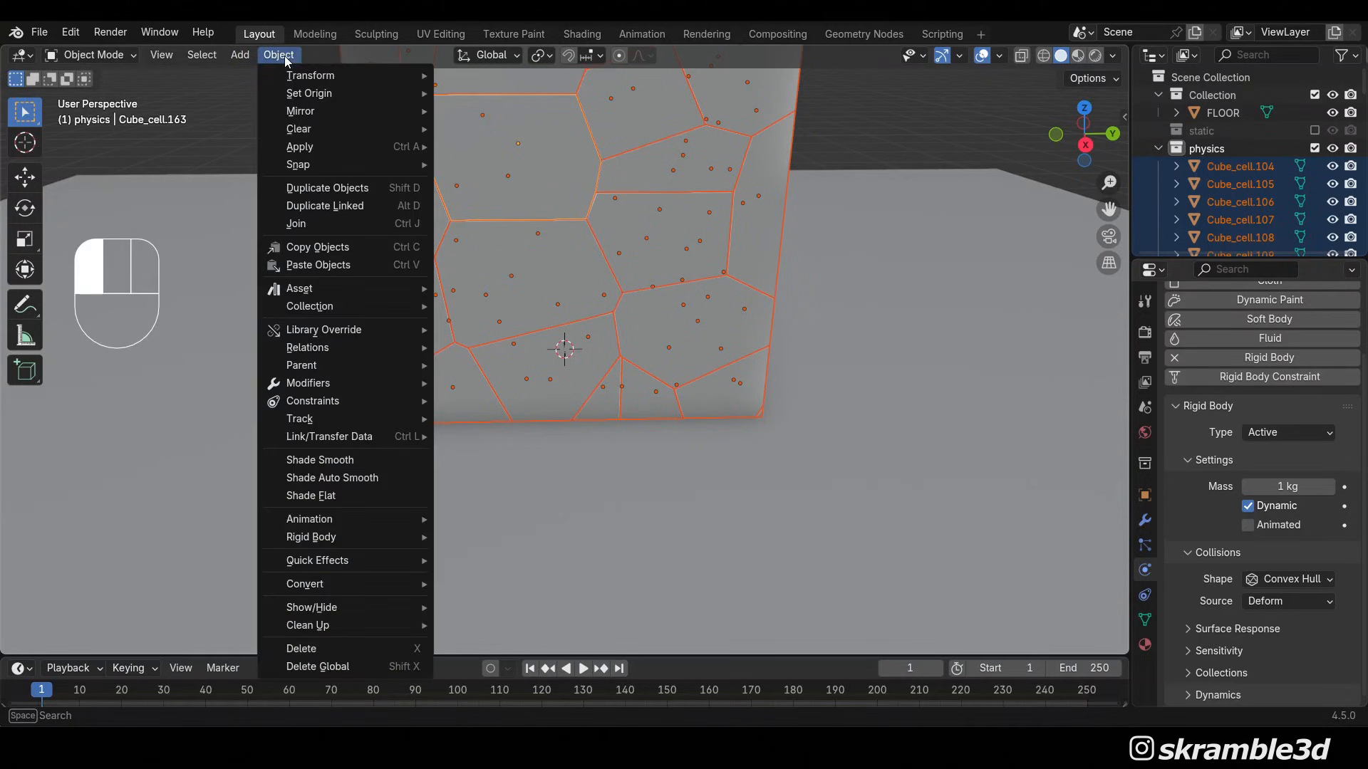
pyautogui.moveTo(399, 540)
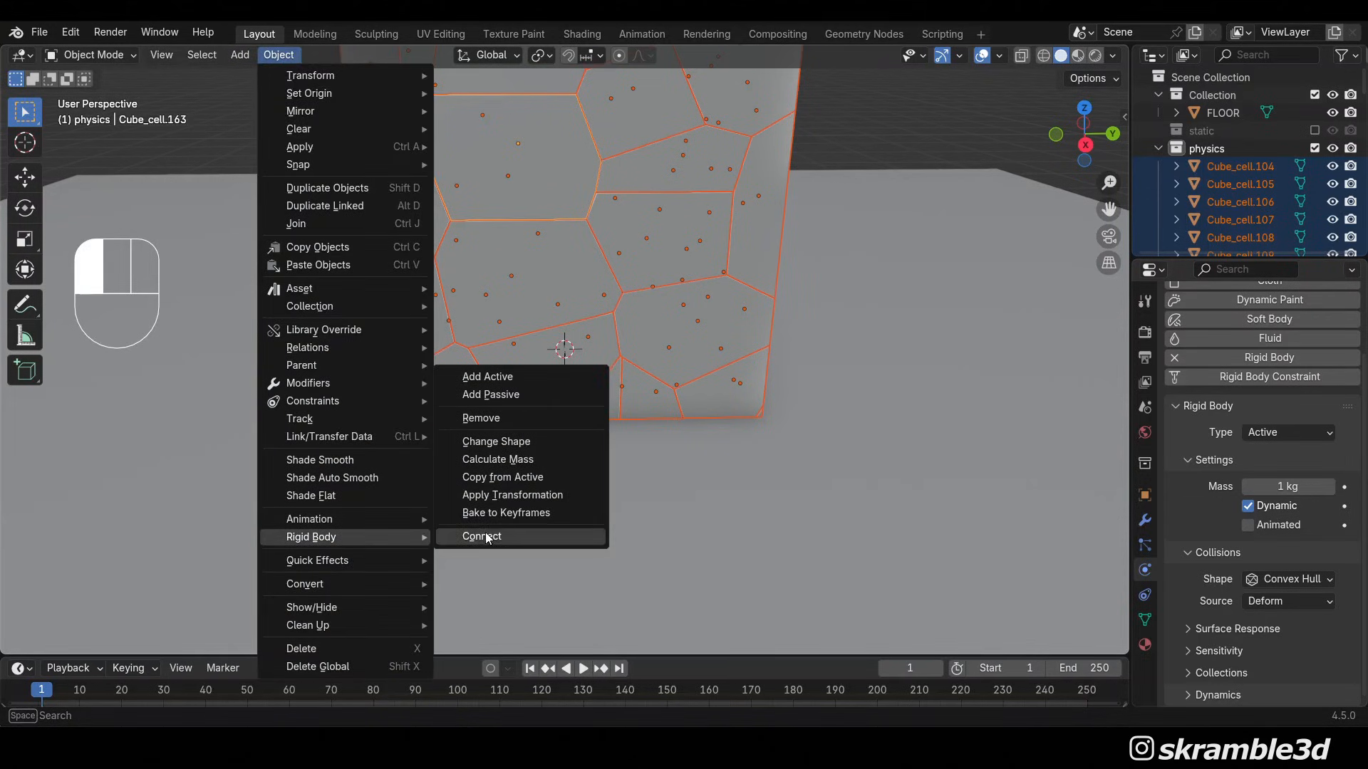
pyautogui.click(515, 483)
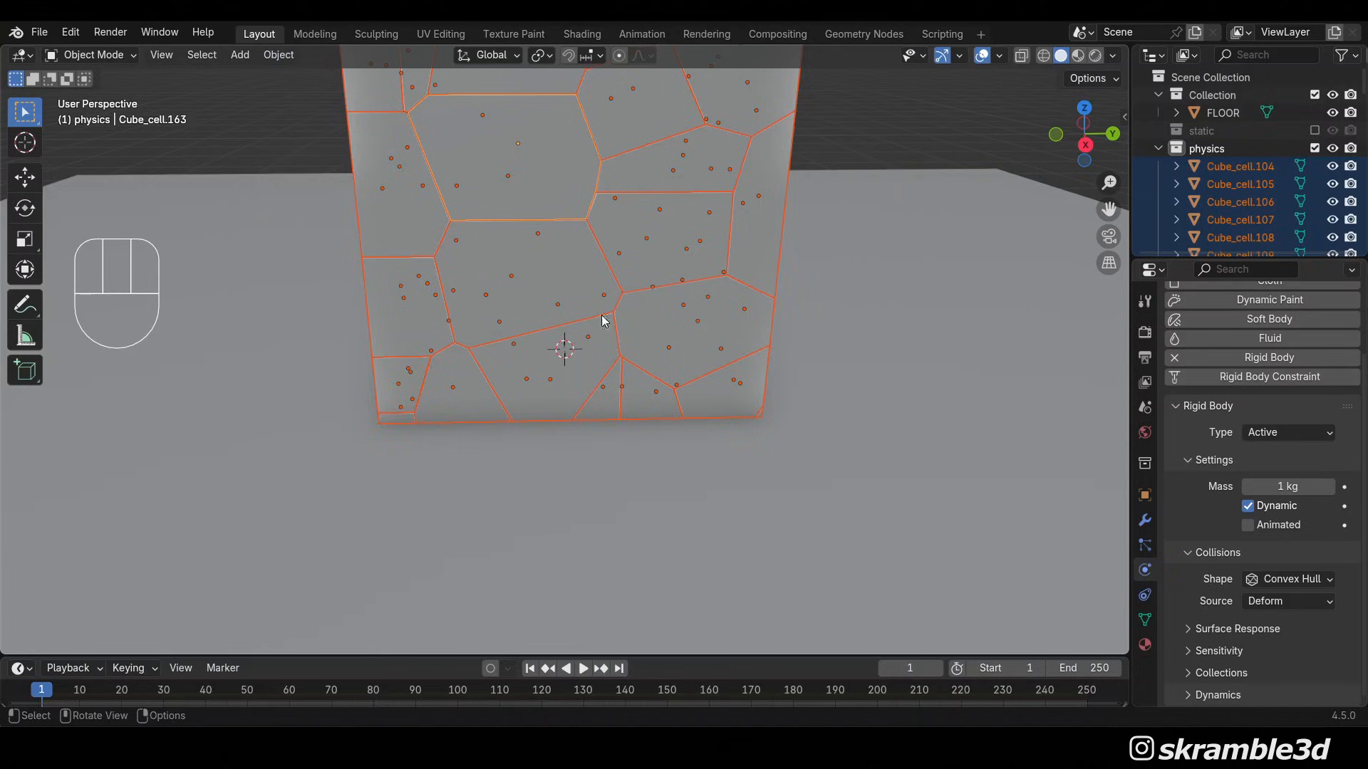
# Deselect all the pieces and collapse the physics collection
pyautogui.scroll(-5, 651, 274)
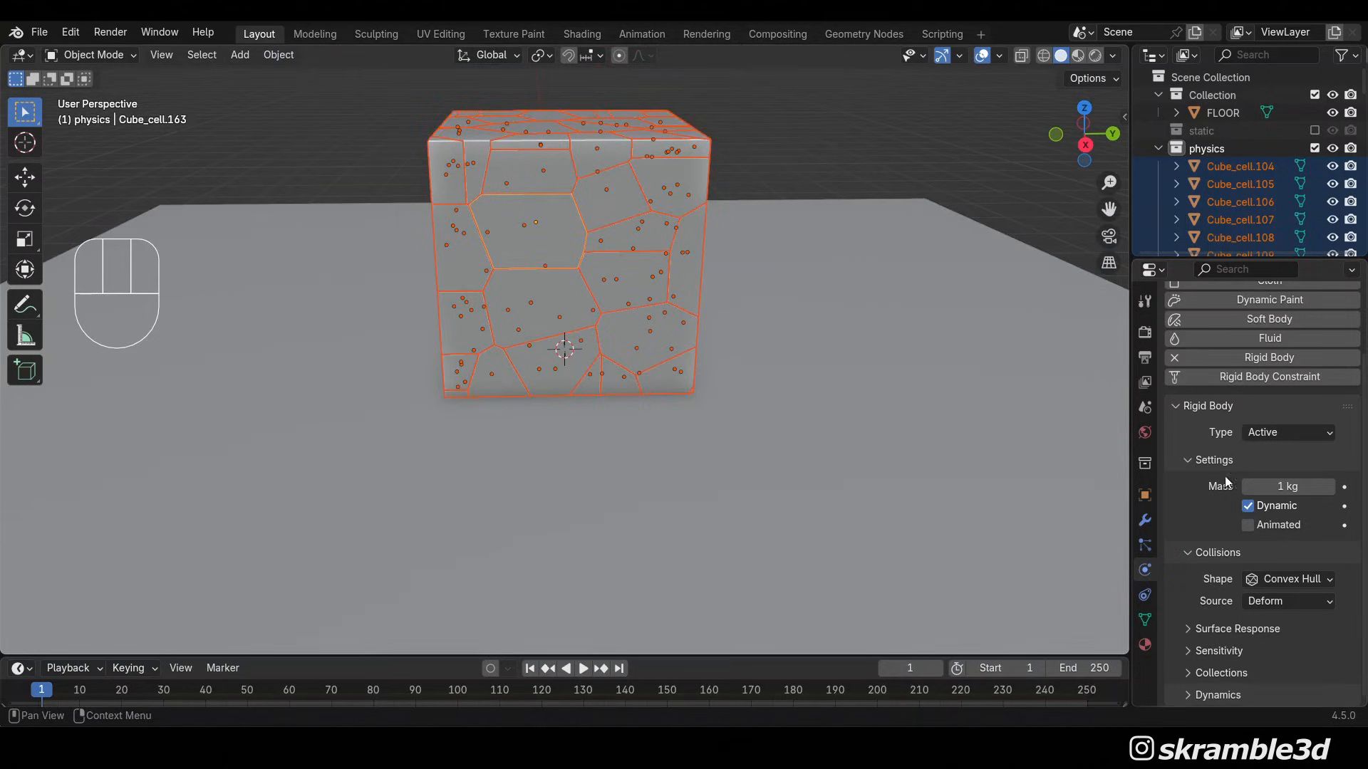
pyautogui.click(789, 131)
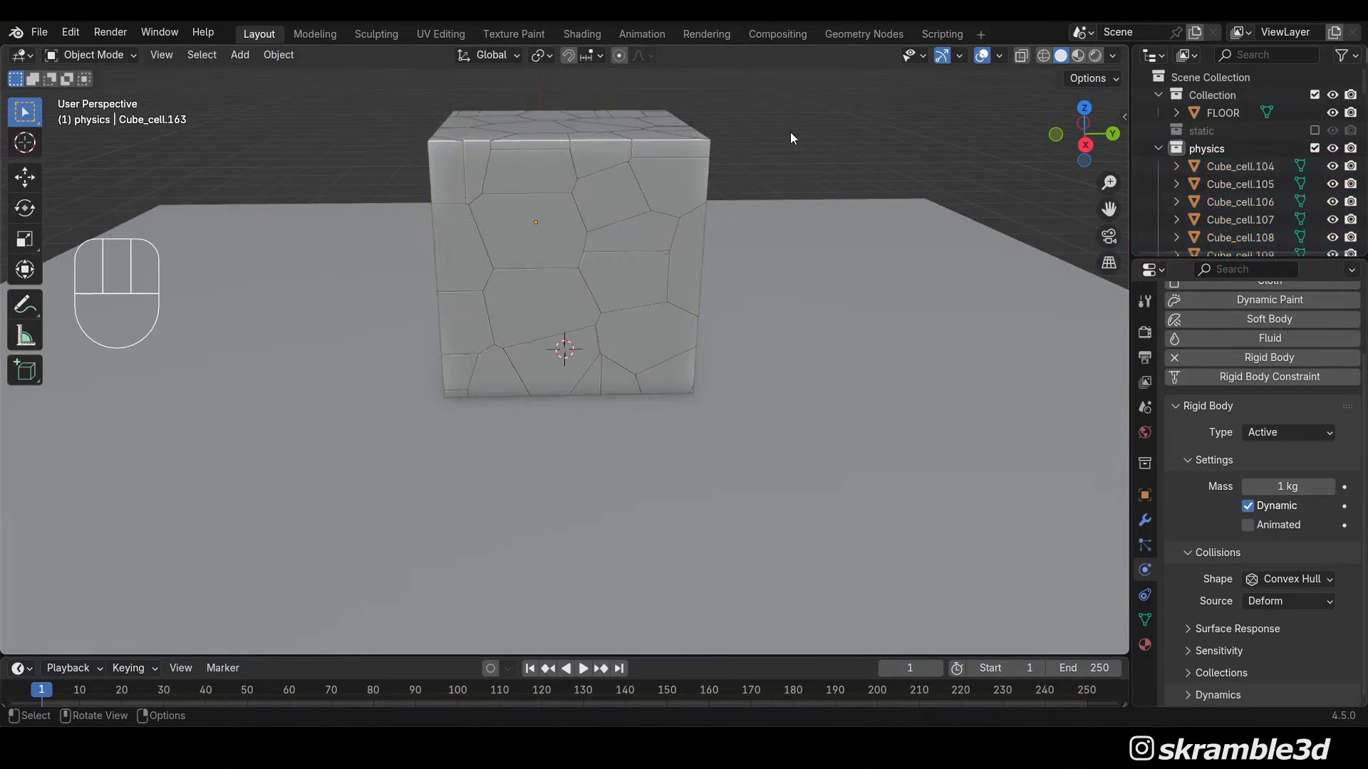
pyautogui.click(1157, 148)
pyautogui.scroll(-5, 686, 199)
pyautogui.moveTo(686, 199); pyautogui.dragTo(806, 211, button='middle')
pyautogui.scroll(5, 669, 272)
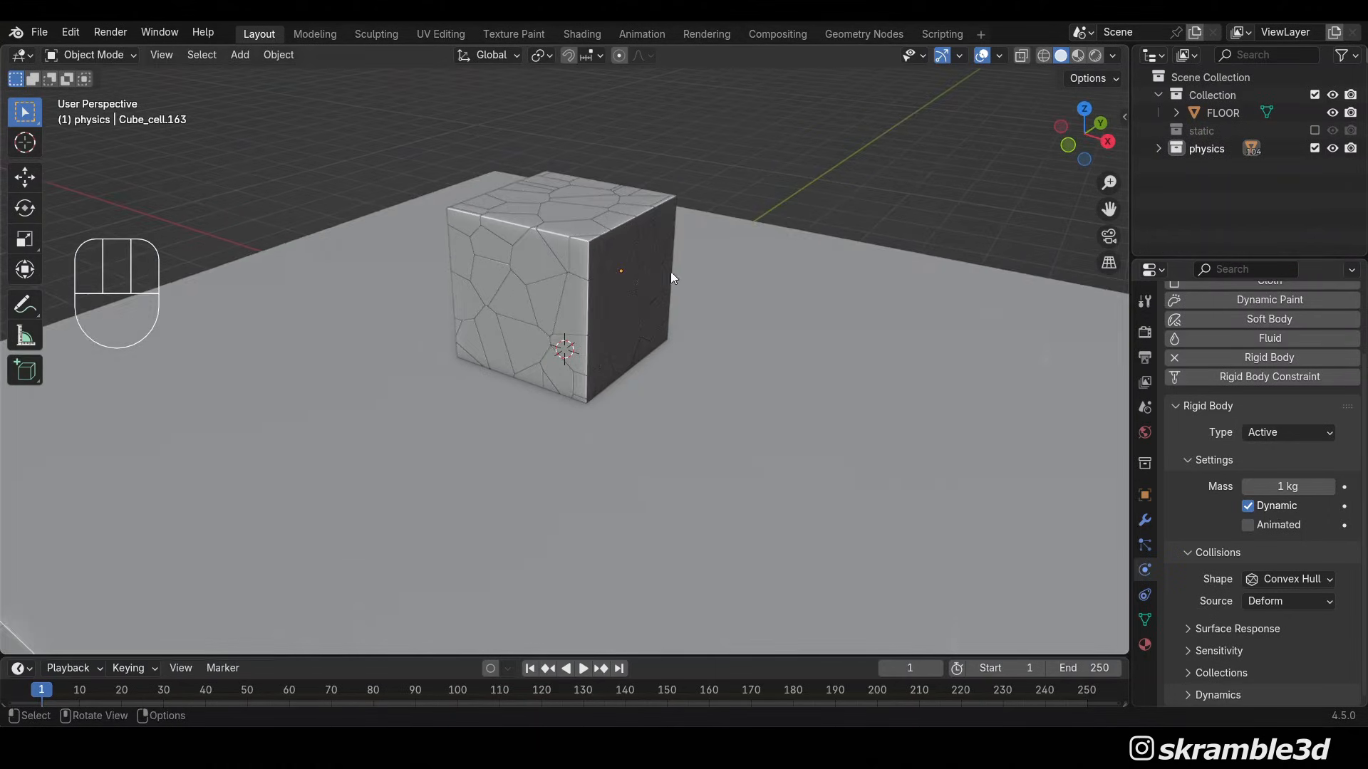
# Set the simulation speed of the scene's Rigid Body World to 0.5
pyautogui.click(1146, 406)
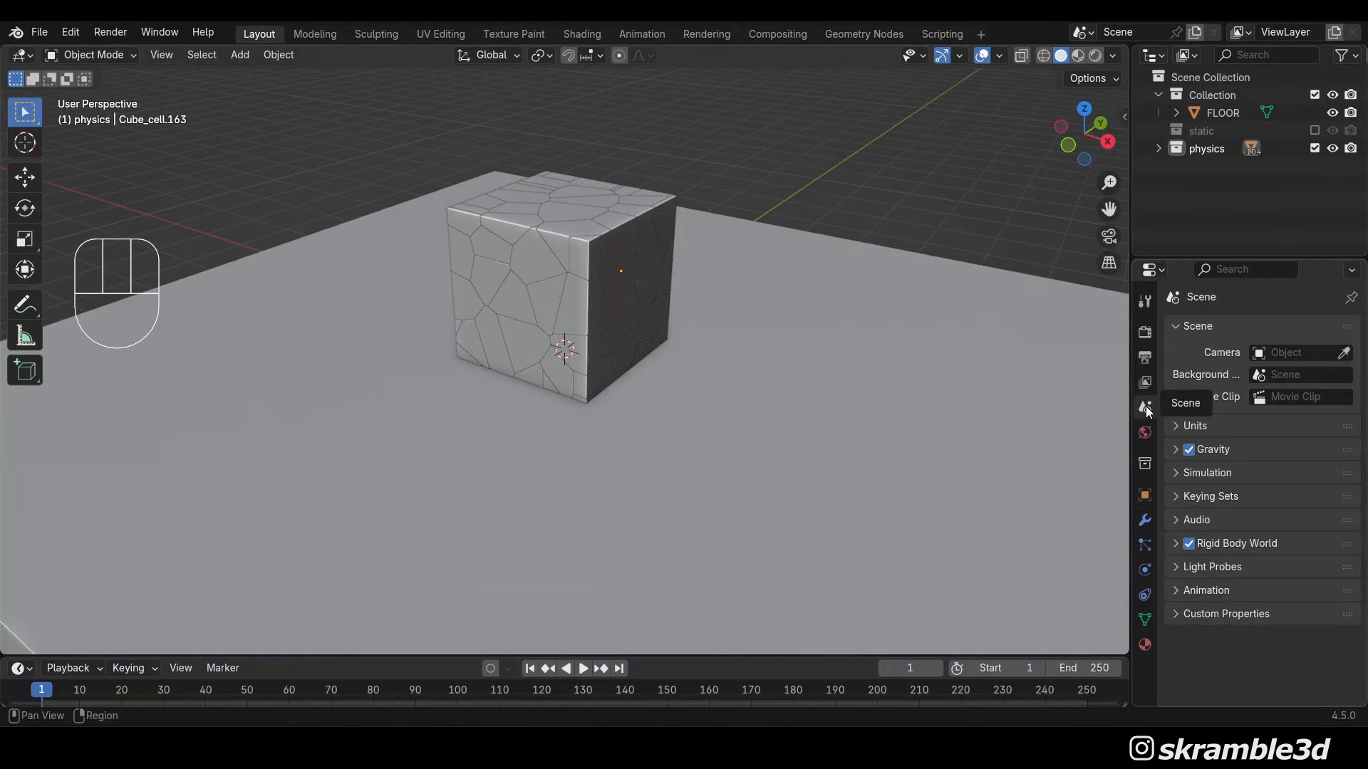
pyautogui.click(1174, 545)
pyautogui.scroll(-3, 1251, 481)
pyautogui.scroll(-3, 1251, 482)
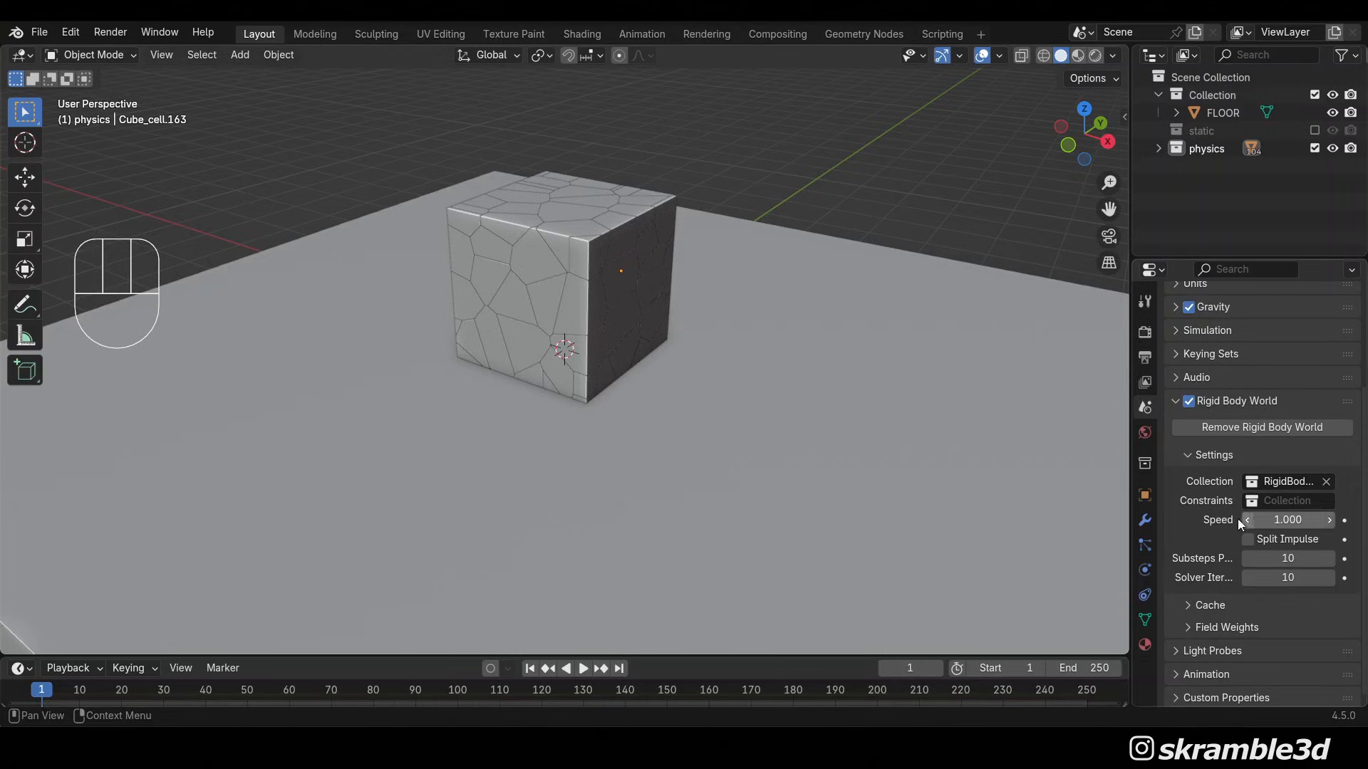
pyautogui.moveTo(911, 423); pyautogui.dragTo(883, 426, button='middle')
pyautogui.scroll(3, 884, 426)
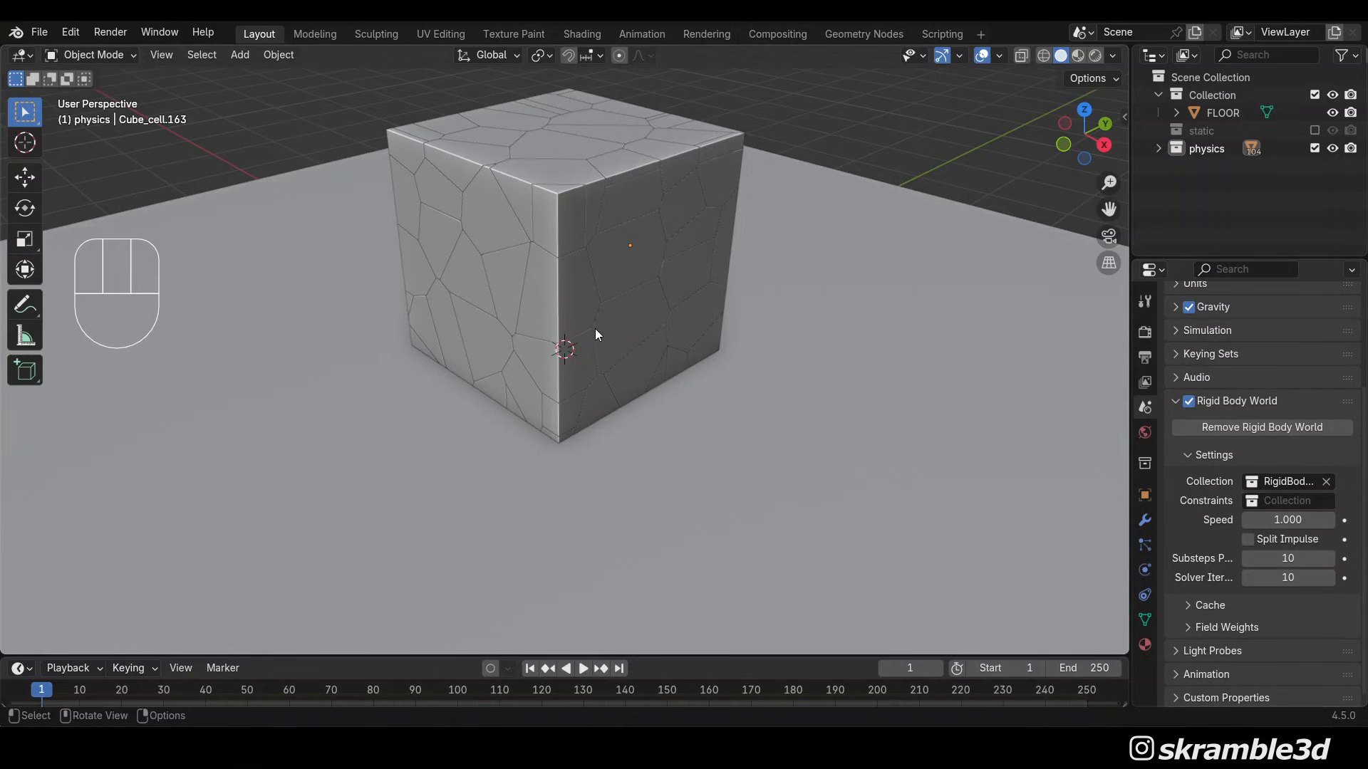
pyautogui.click(1280, 520)
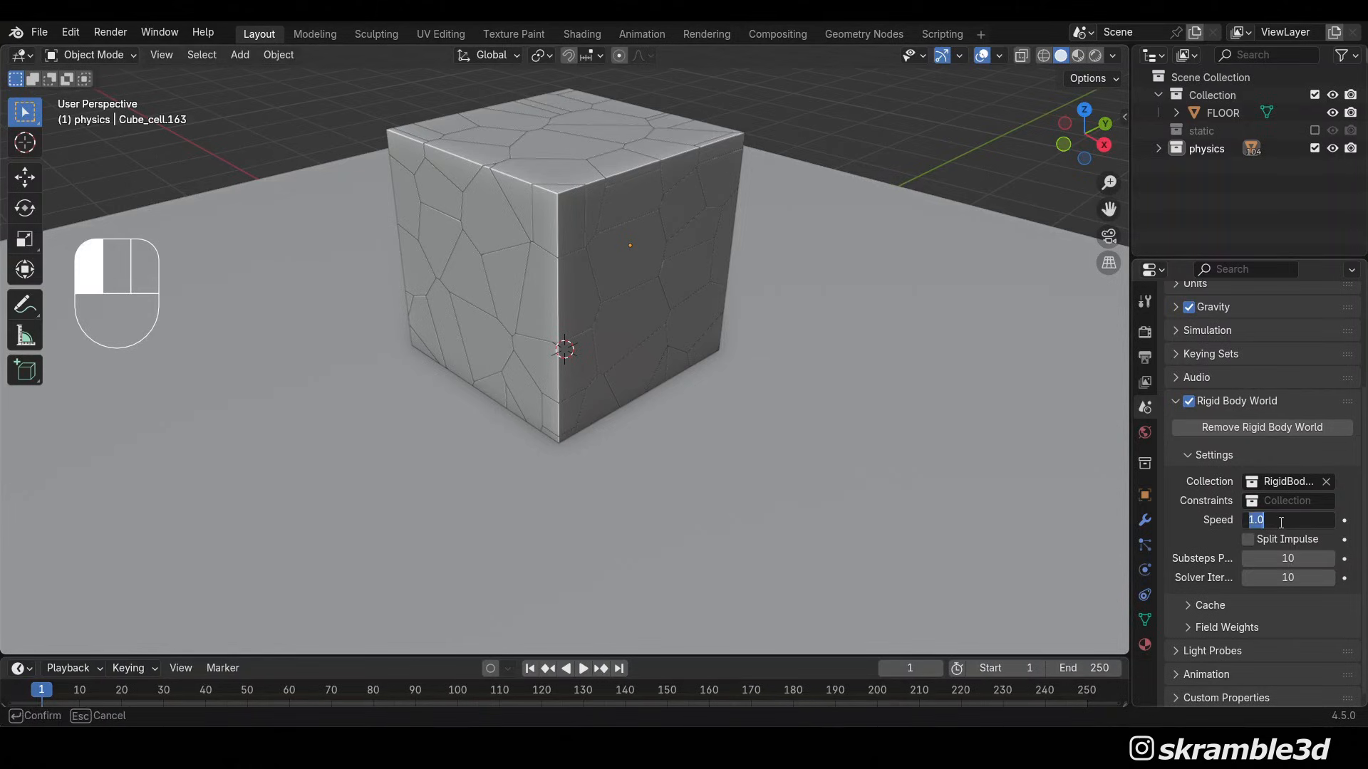
pyautogui.write('.5')
pyautogui.press('Return')
pyautogui.scroll(-5, 956, 331)
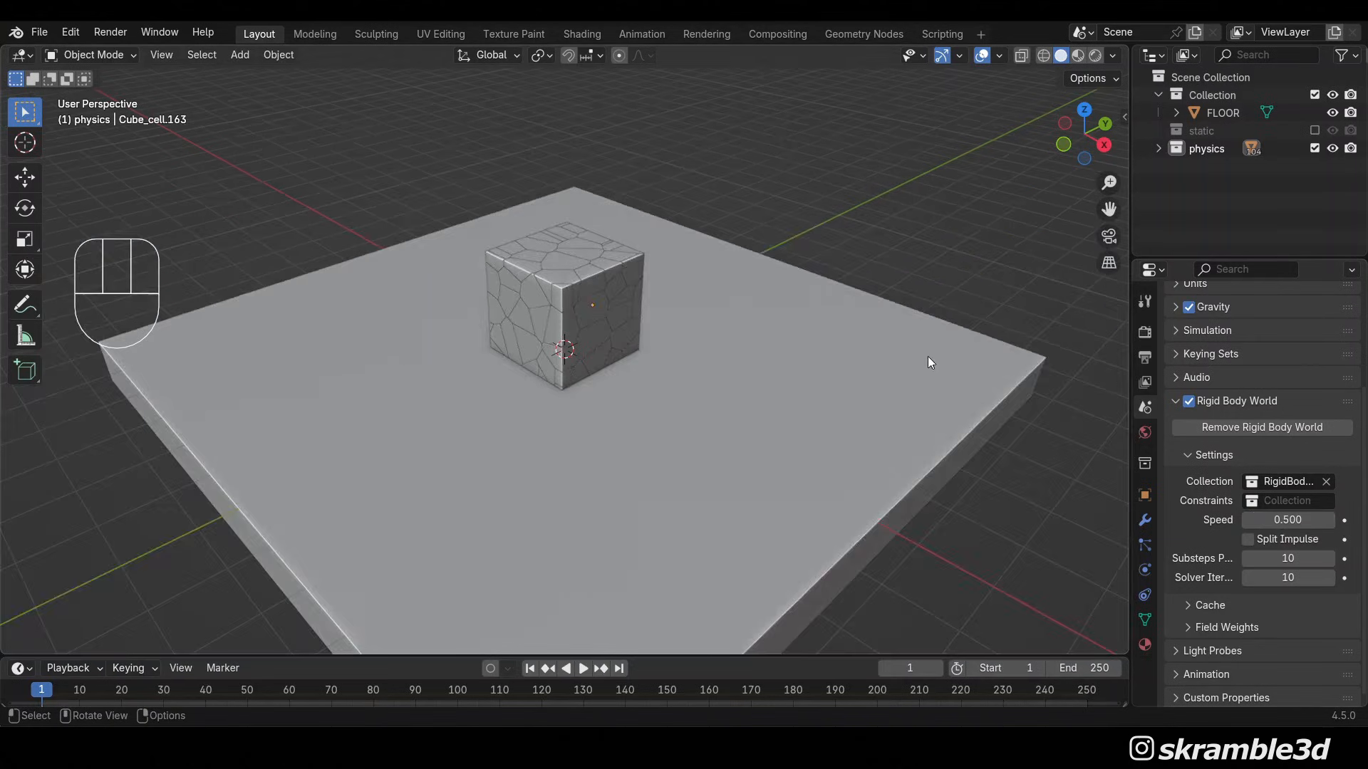
# Add a rigid body to the floor slab and set its type to Passive
pyautogui.moveTo(927, 356); pyautogui.dragTo(986, 338, button='middle')
pyautogui.scroll(2, 983, 343)
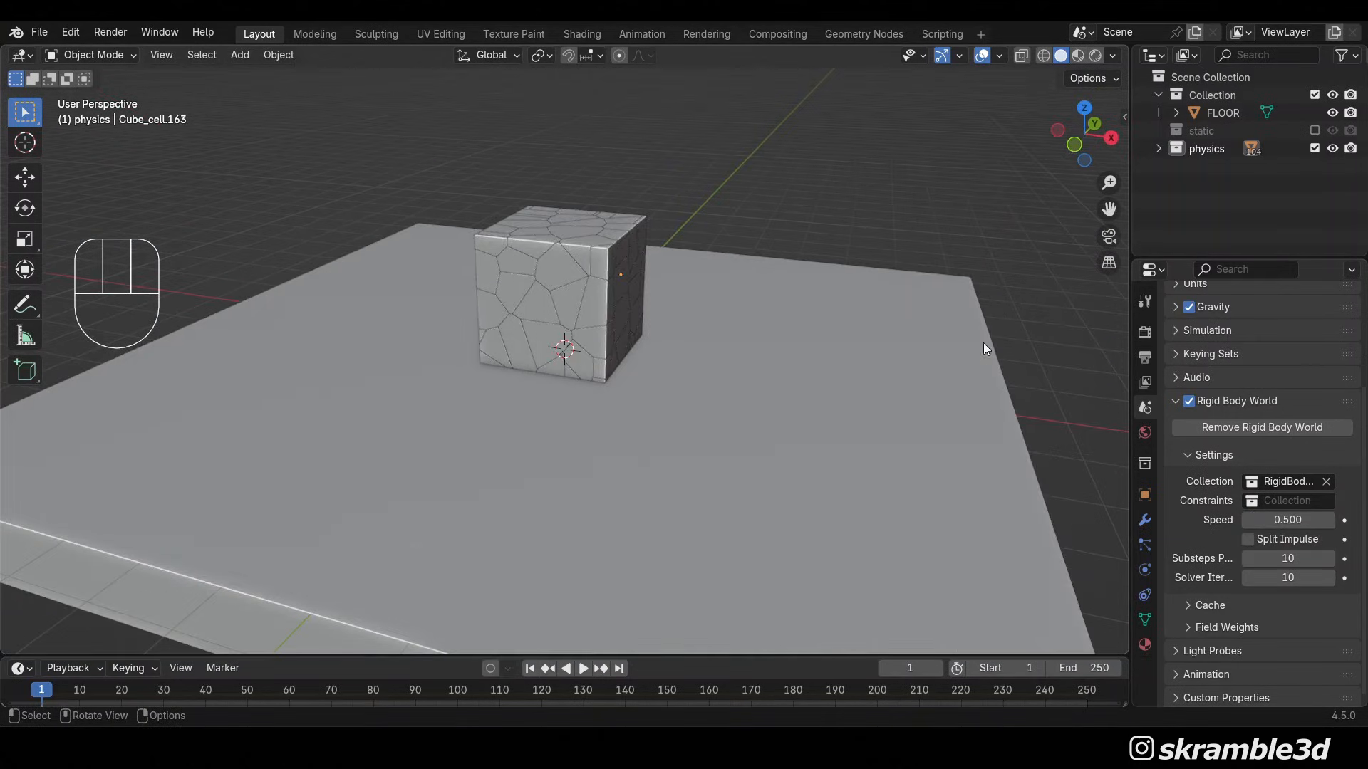
pyautogui.click(873, 332)
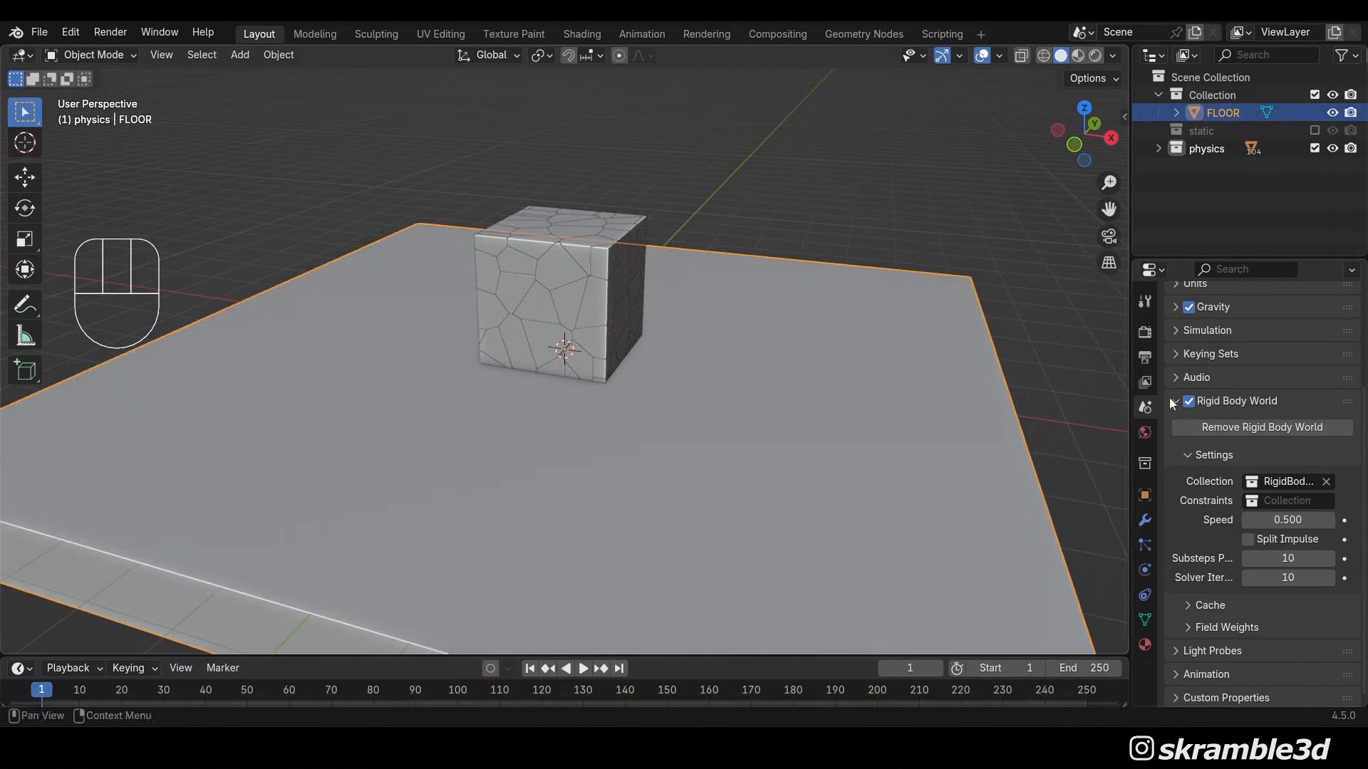
pyautogui.click(1145, 569)
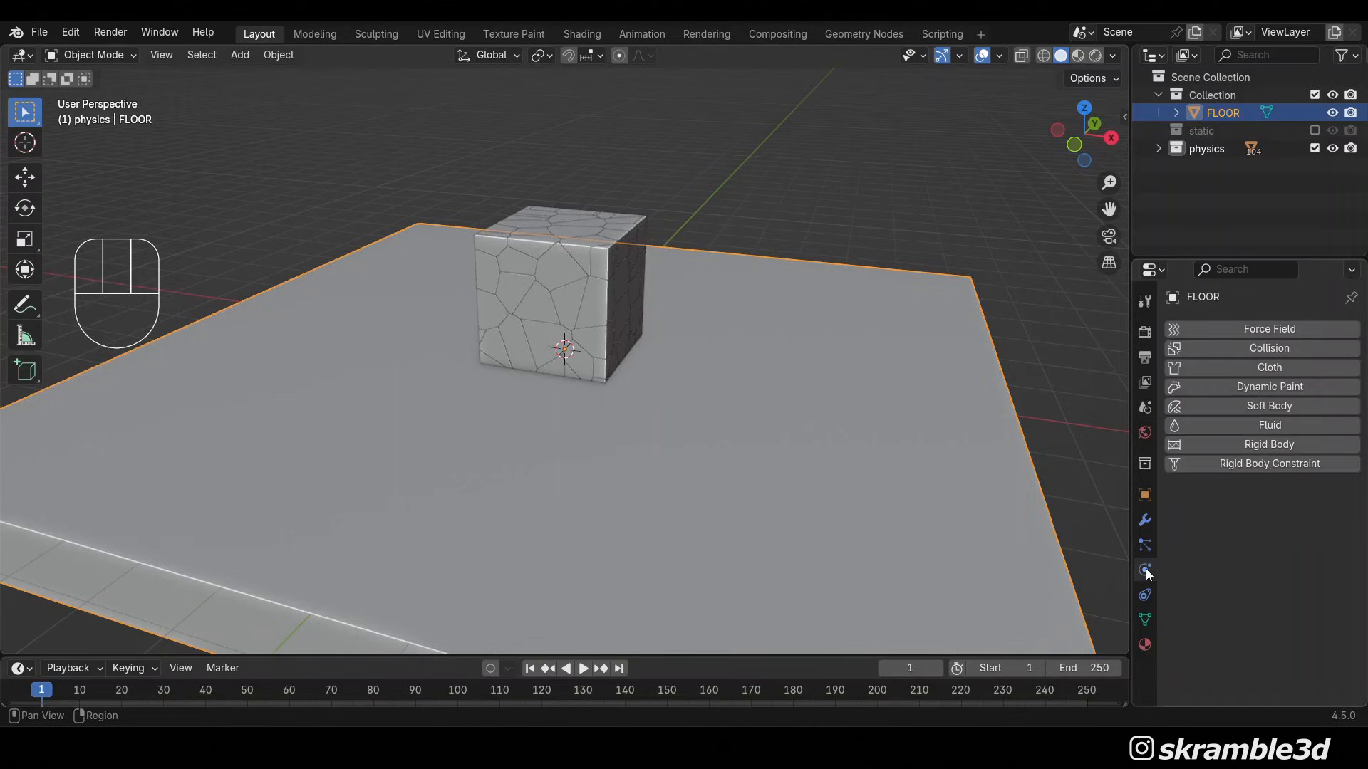
pyautogui.click(1249, 443)
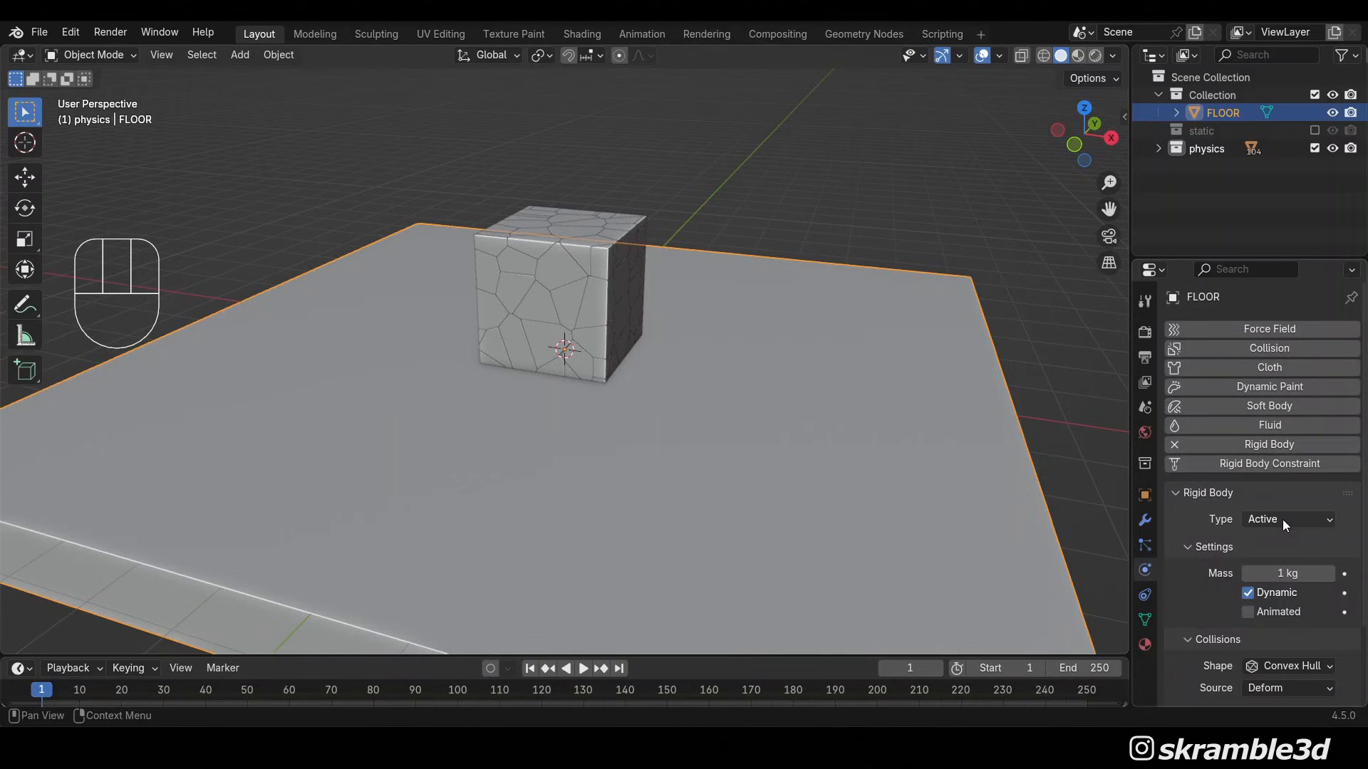
pyautogui.click(1282, 520)
pyautogui.click(1280, 552)
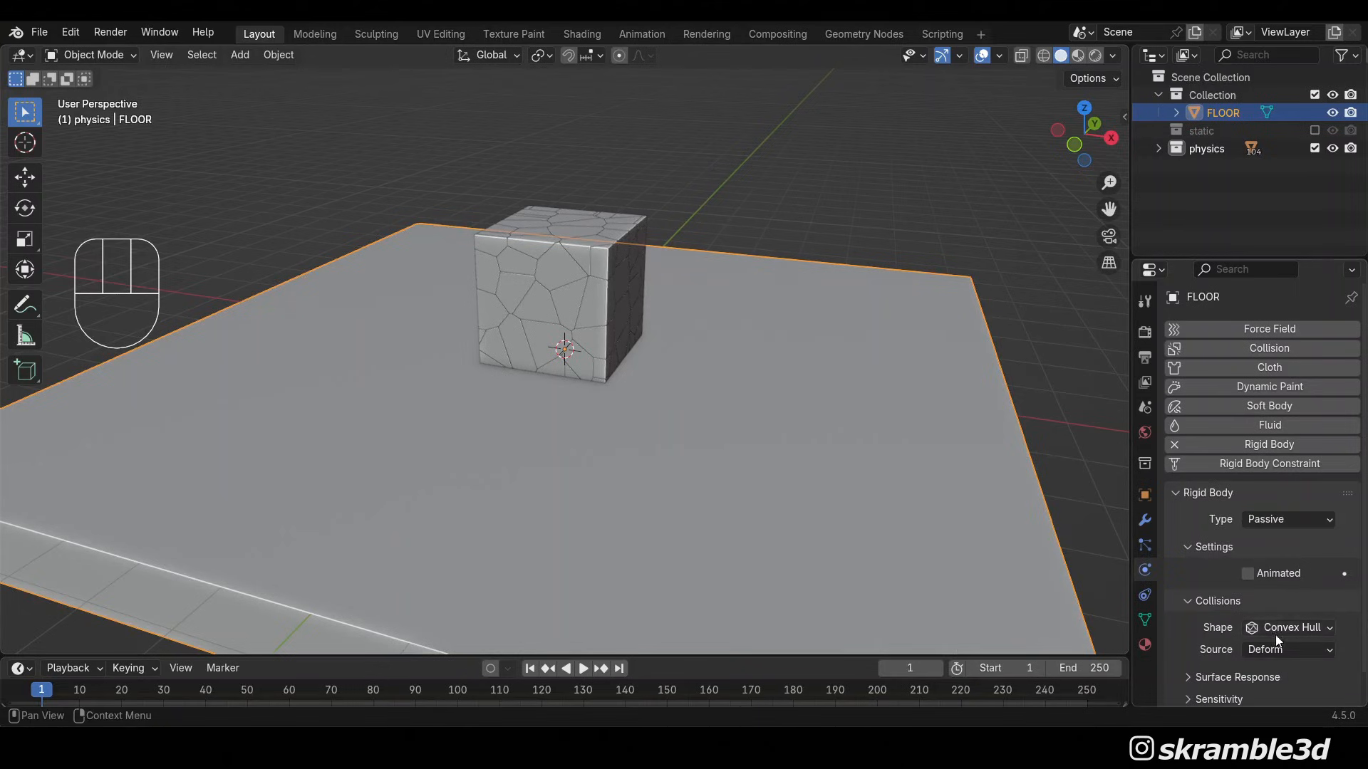
# Play the simulation until the pieces settle on the floor, stop at frame 113 and examine the debris from several angles
pyautogui.scroll(-3, 823, 395)
pyautogui.moveTo(822, 396); pyautogui.dragTo(804, 322, button='middle')
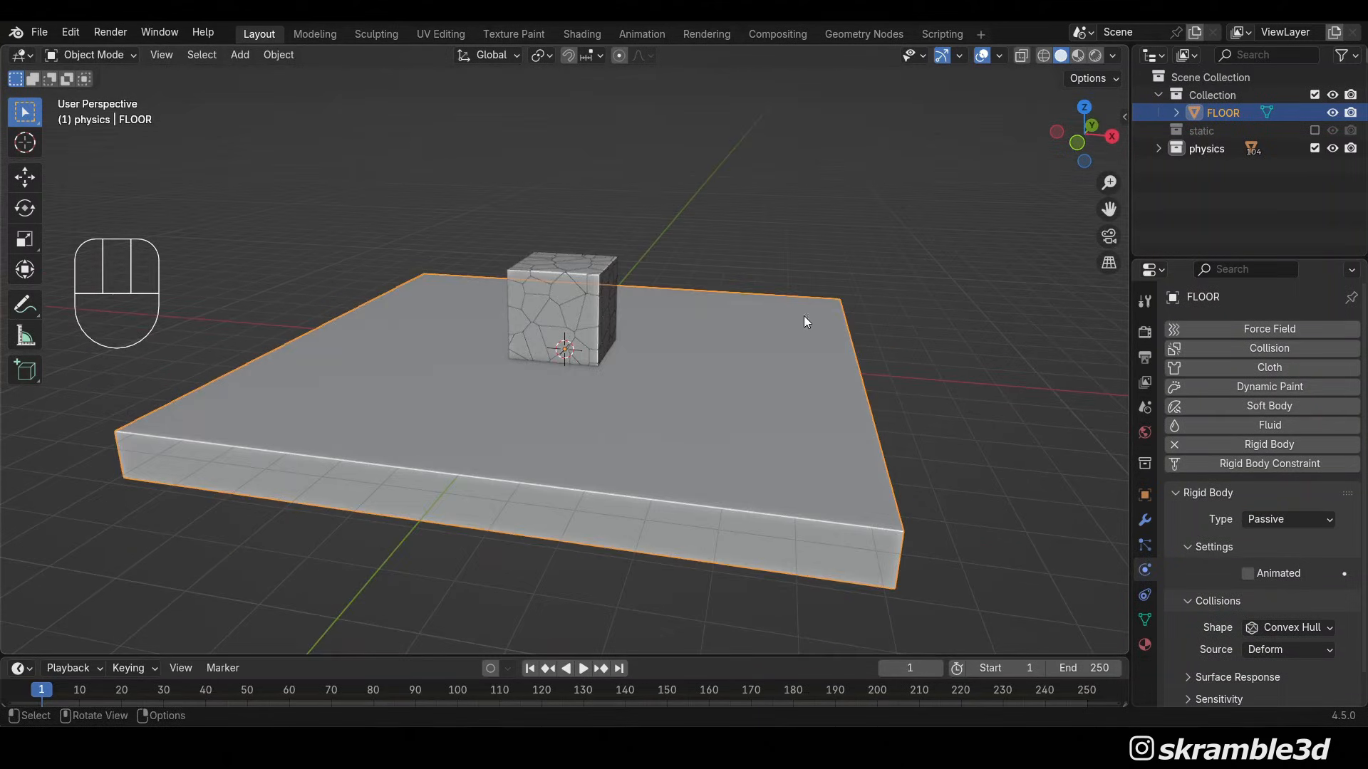
pyautogui.press('space')
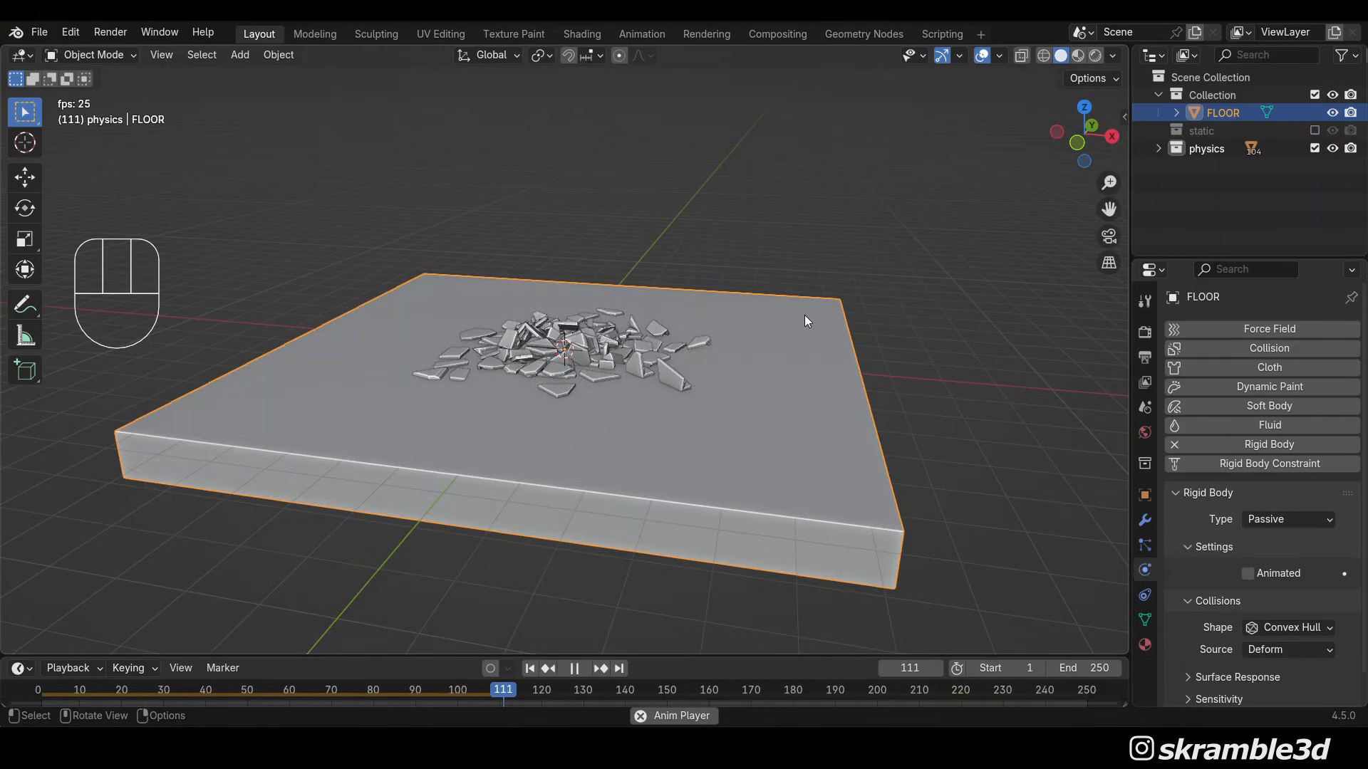
pyautogui.press('space')
pyautogui.moveTo(827, 366); pyautogui.dragTo(691, 362, button='middle')
pyautogui.scroll(5, 691, 362)
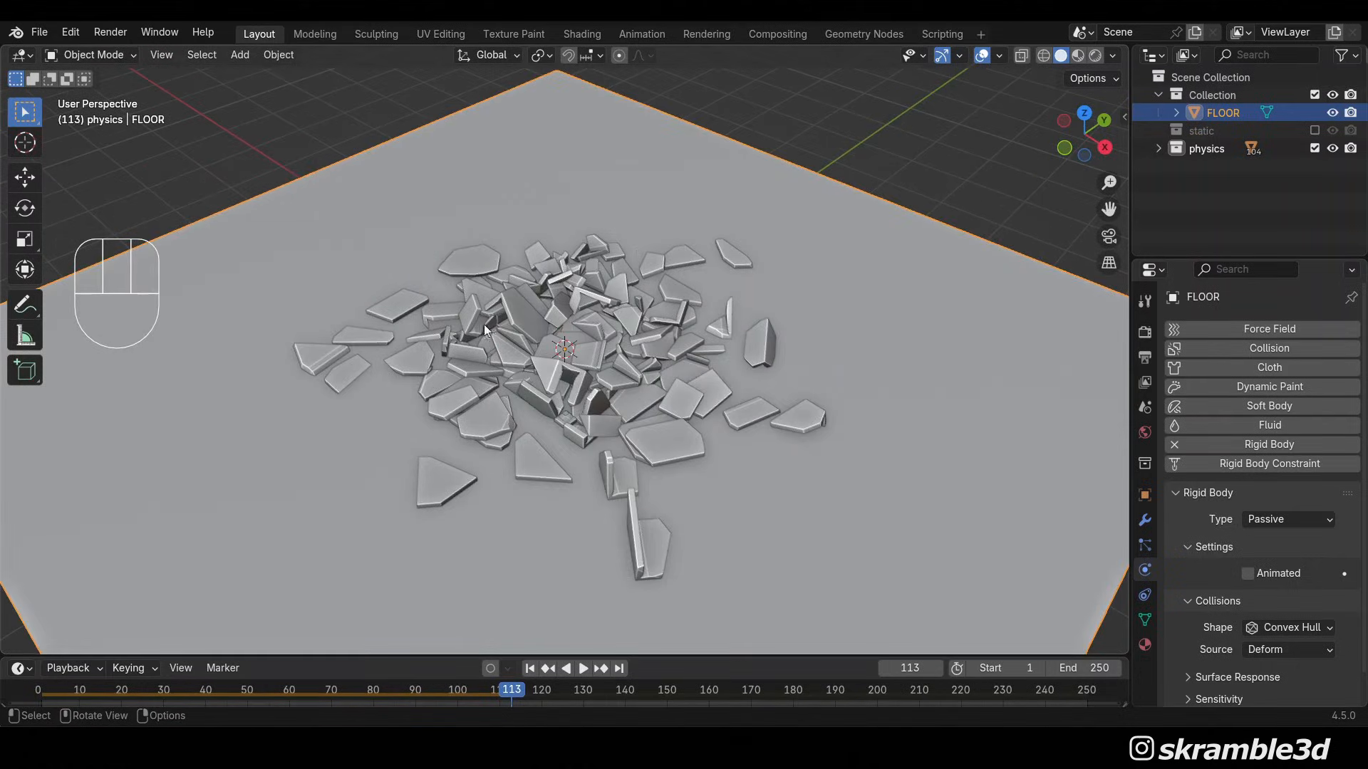
pyautogui.moveTo(556, 290); pyautogui.dragTo(690, 487, button='middle')
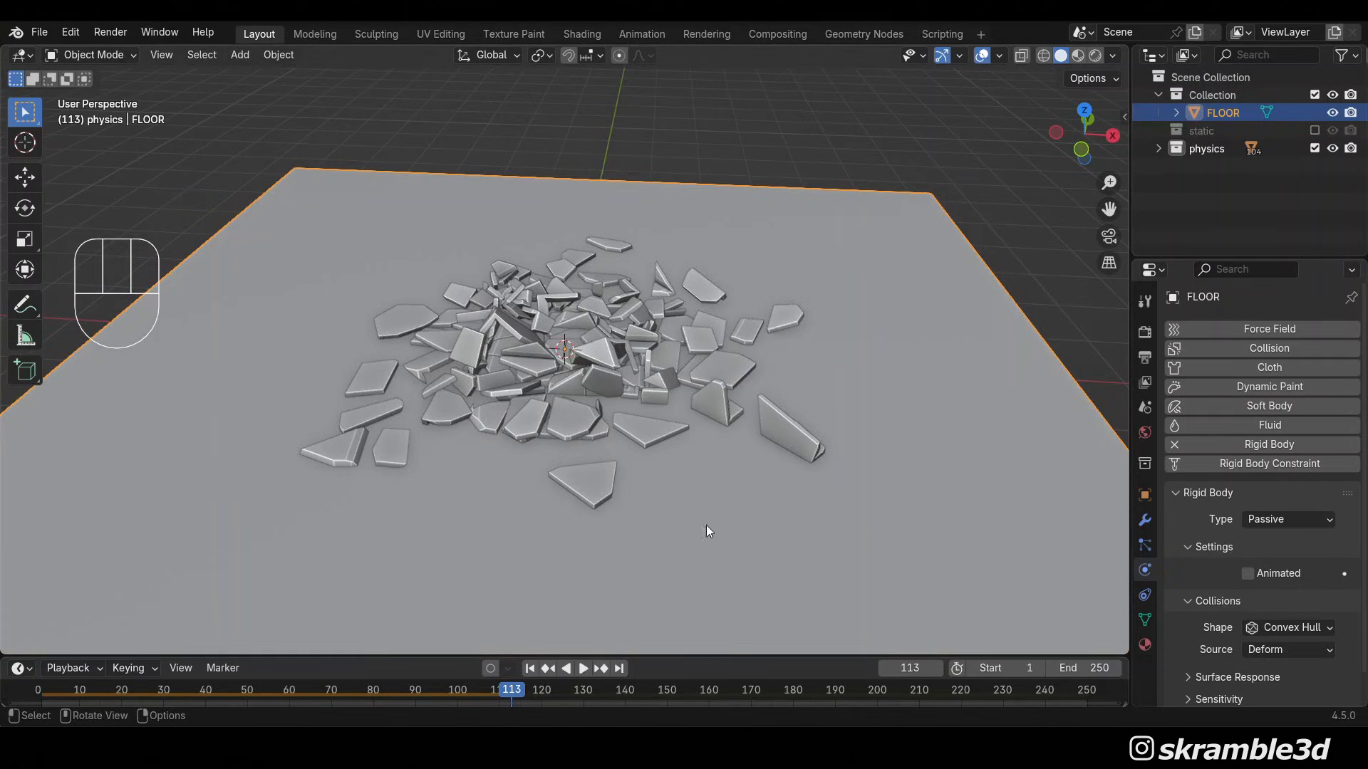
# Select all objects in the physics collection and bake their rigid body motion to keyframes from frame 1 to 113
pyautogui.click(1158, 148)
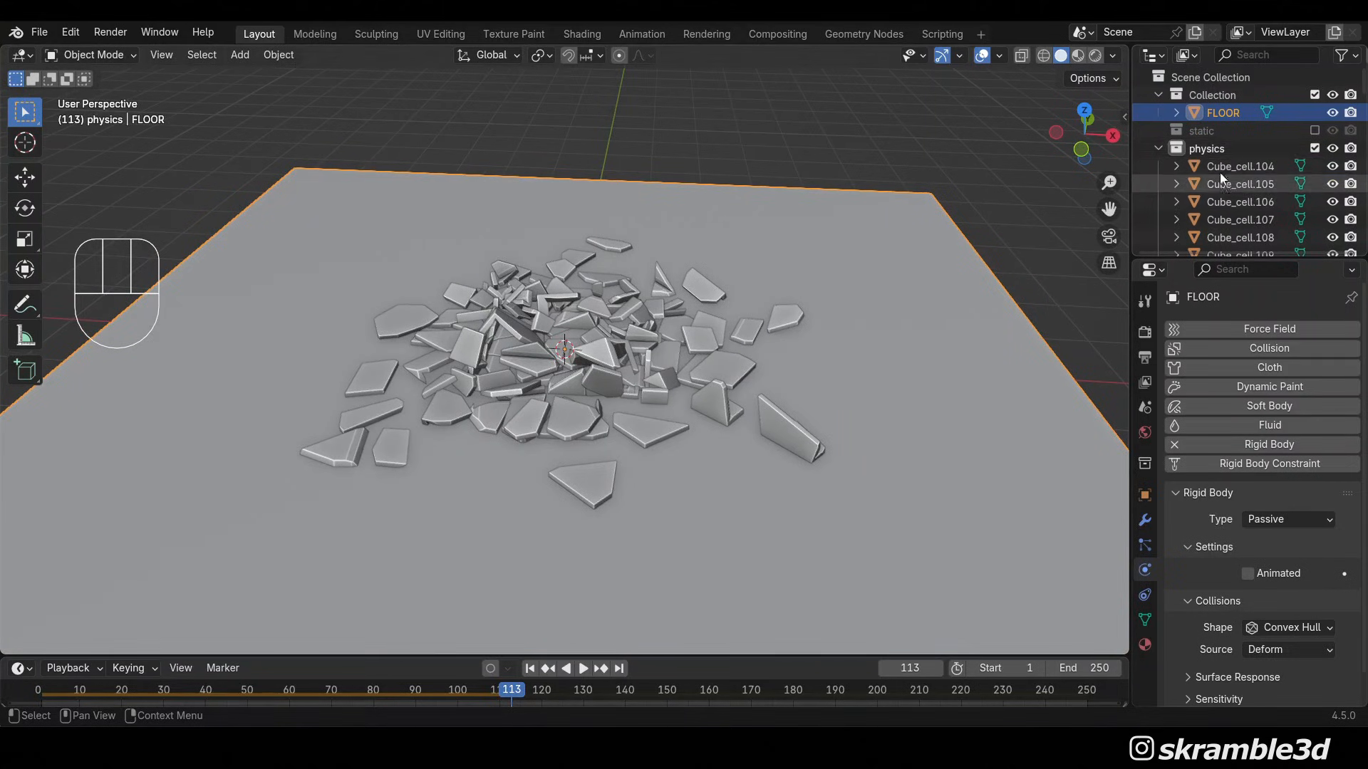
pyautogui.rightClick(1213, 151)
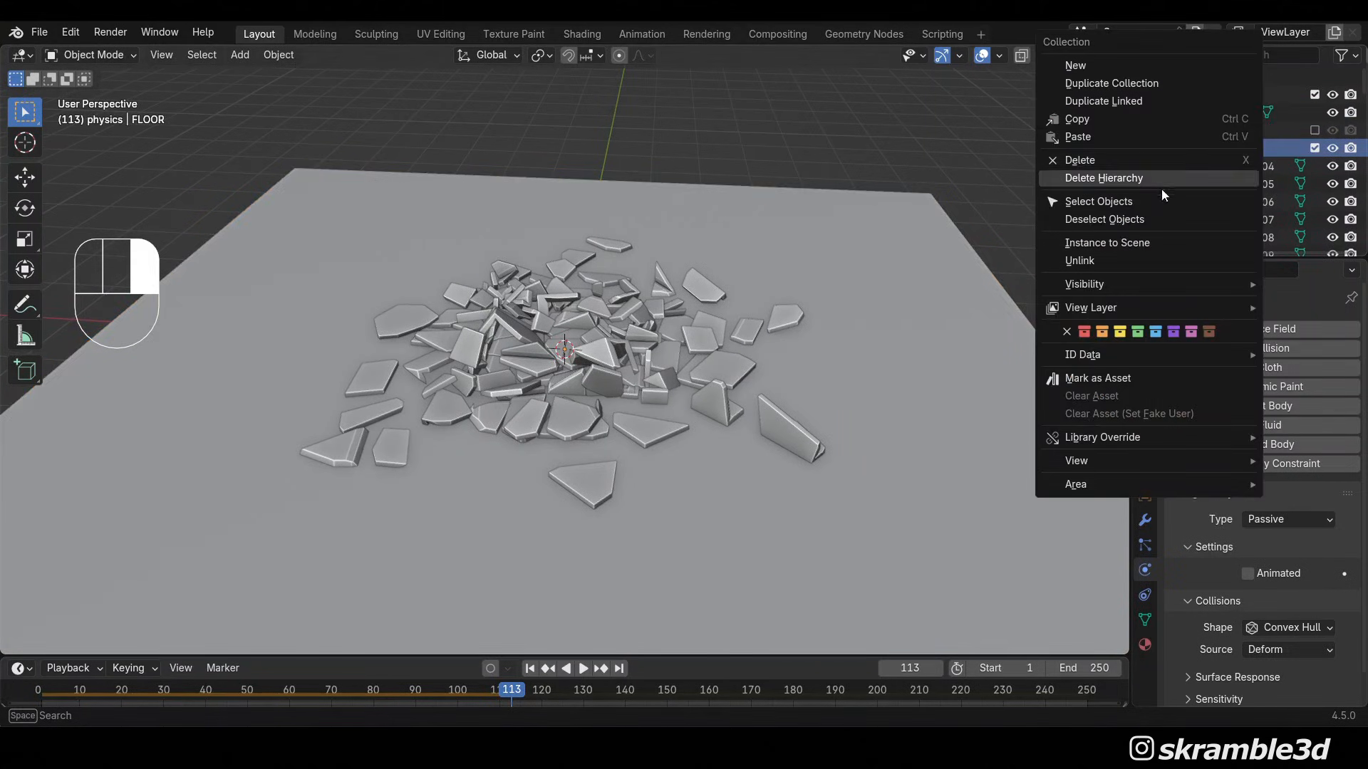
pyautogui.click(1140, 205)
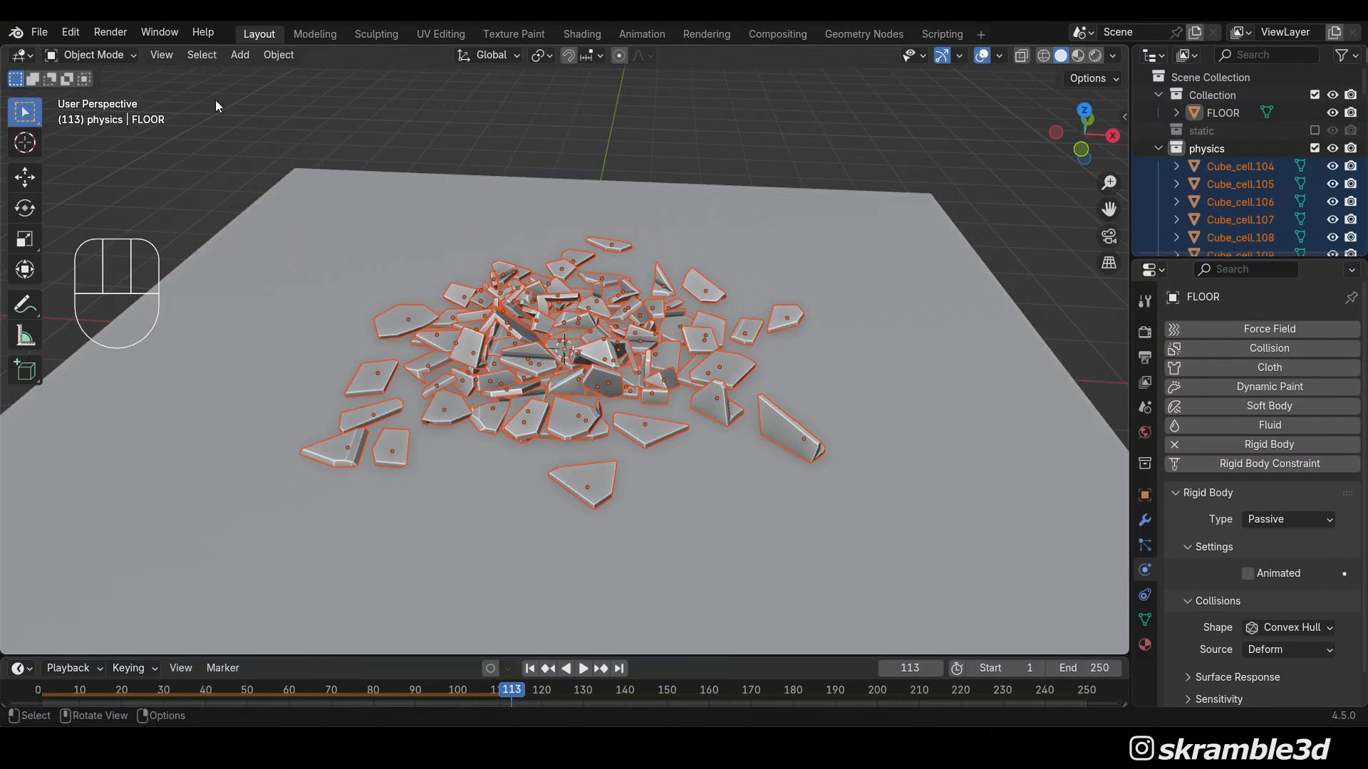
pyautogui.click(278, 55)
pyautogui.moveTo(386, 437)
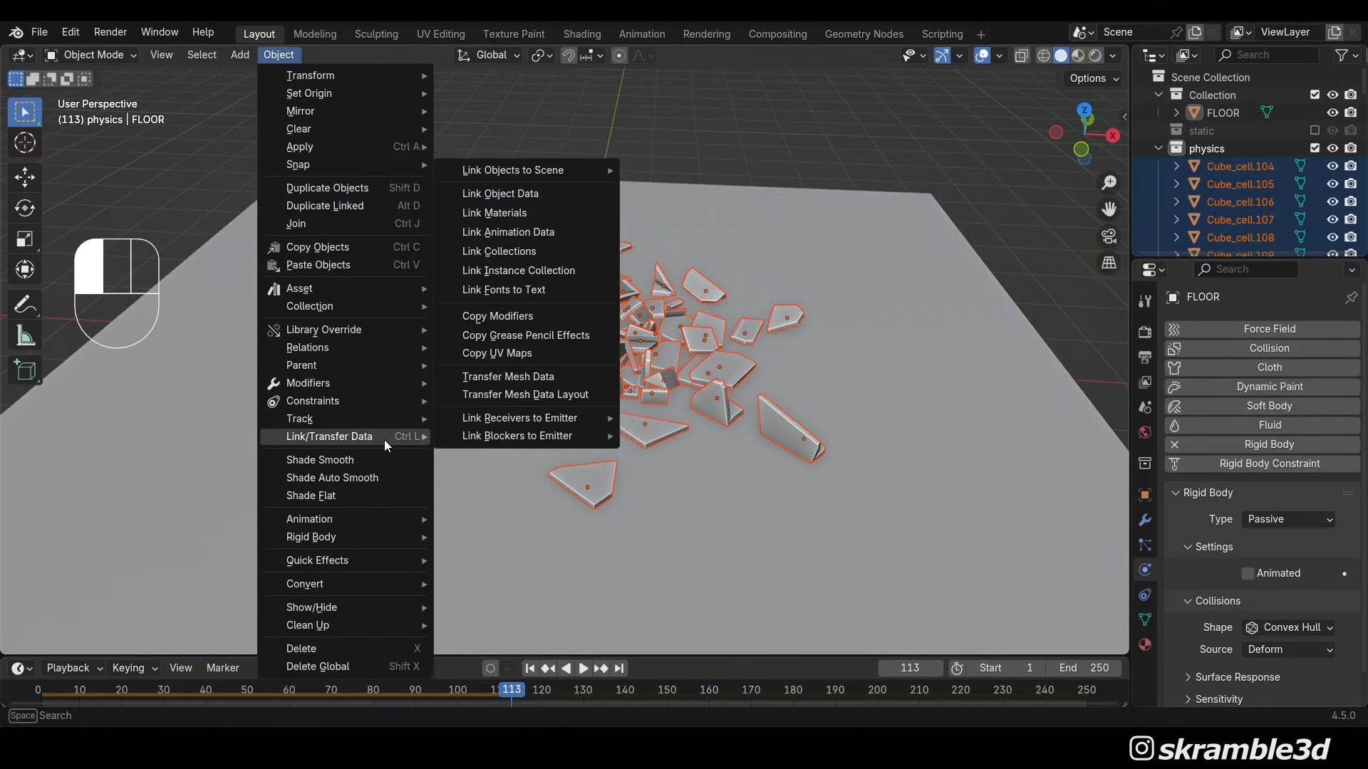
pyautogui.moveTo(341, 537)
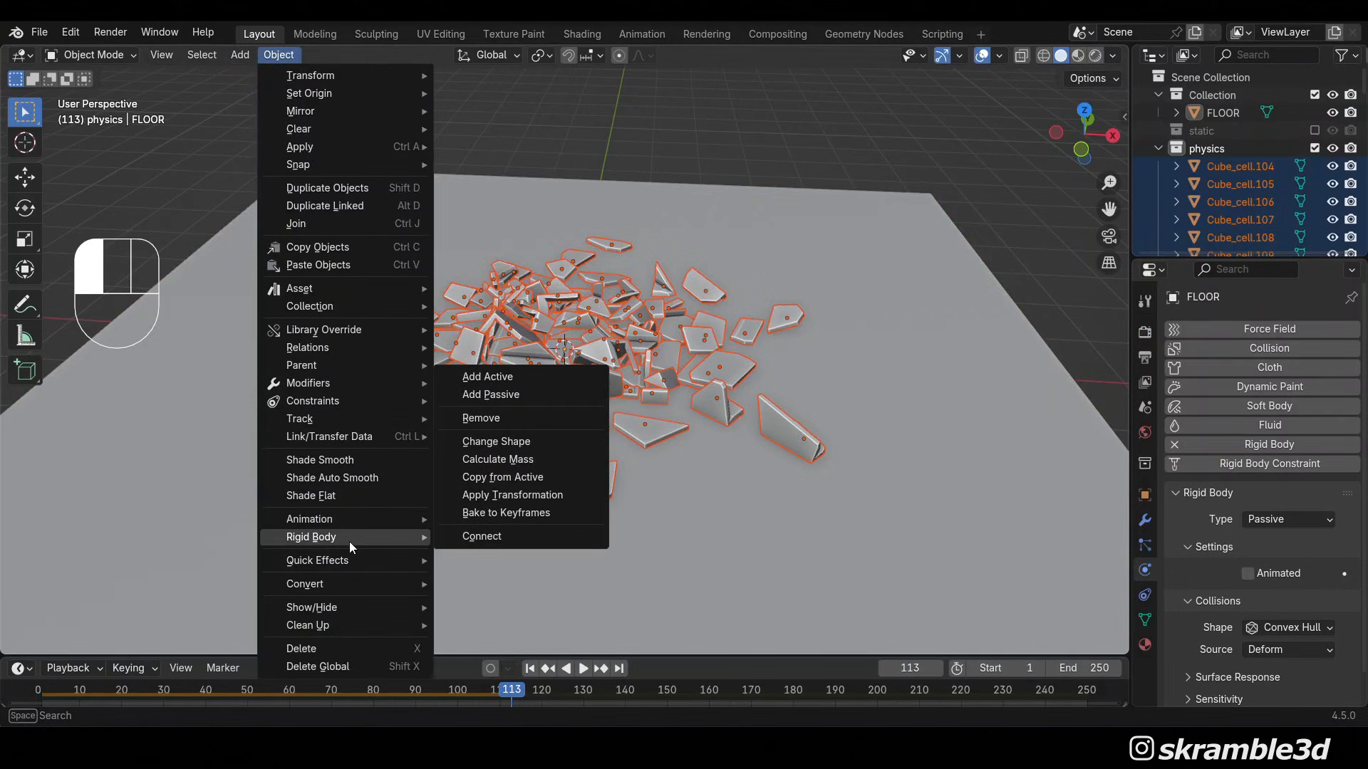
pyautogui.click(513, 515)
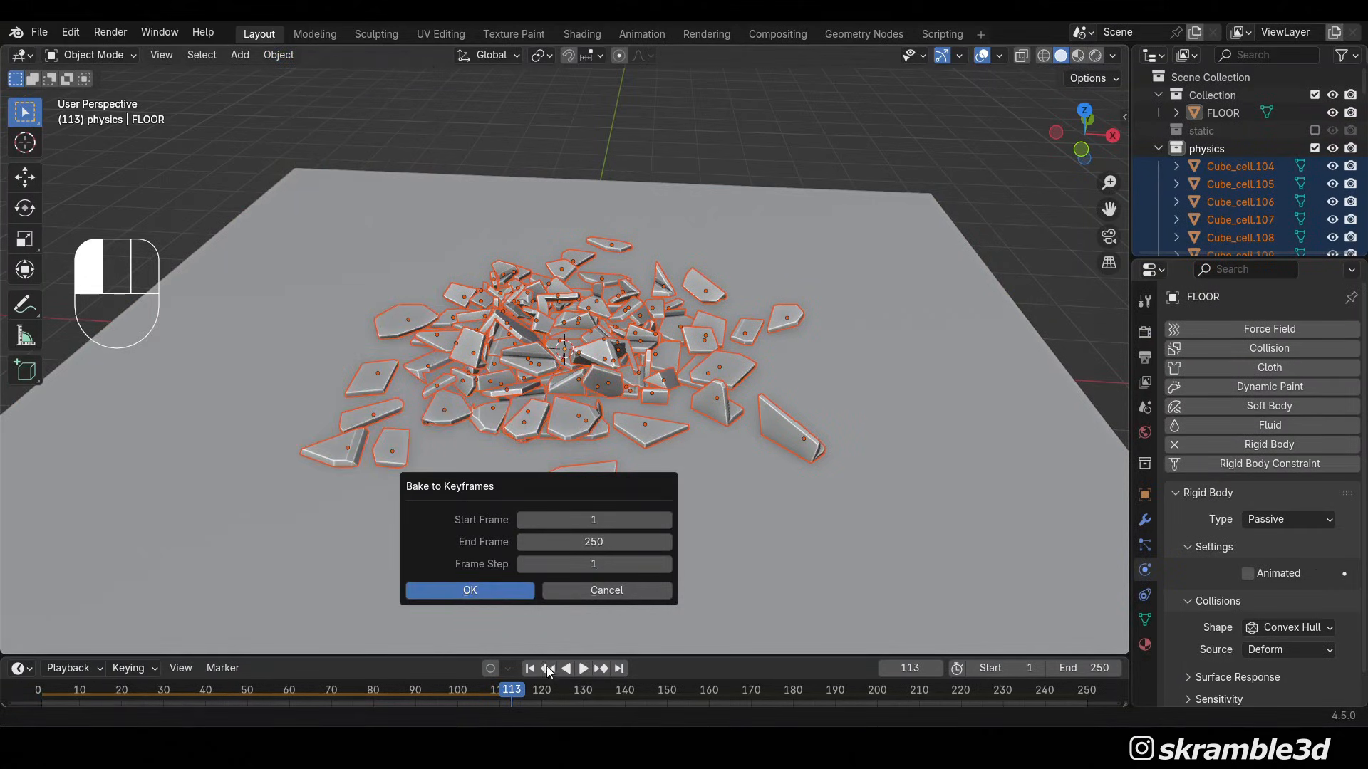
pyautogui.click(594, 542)
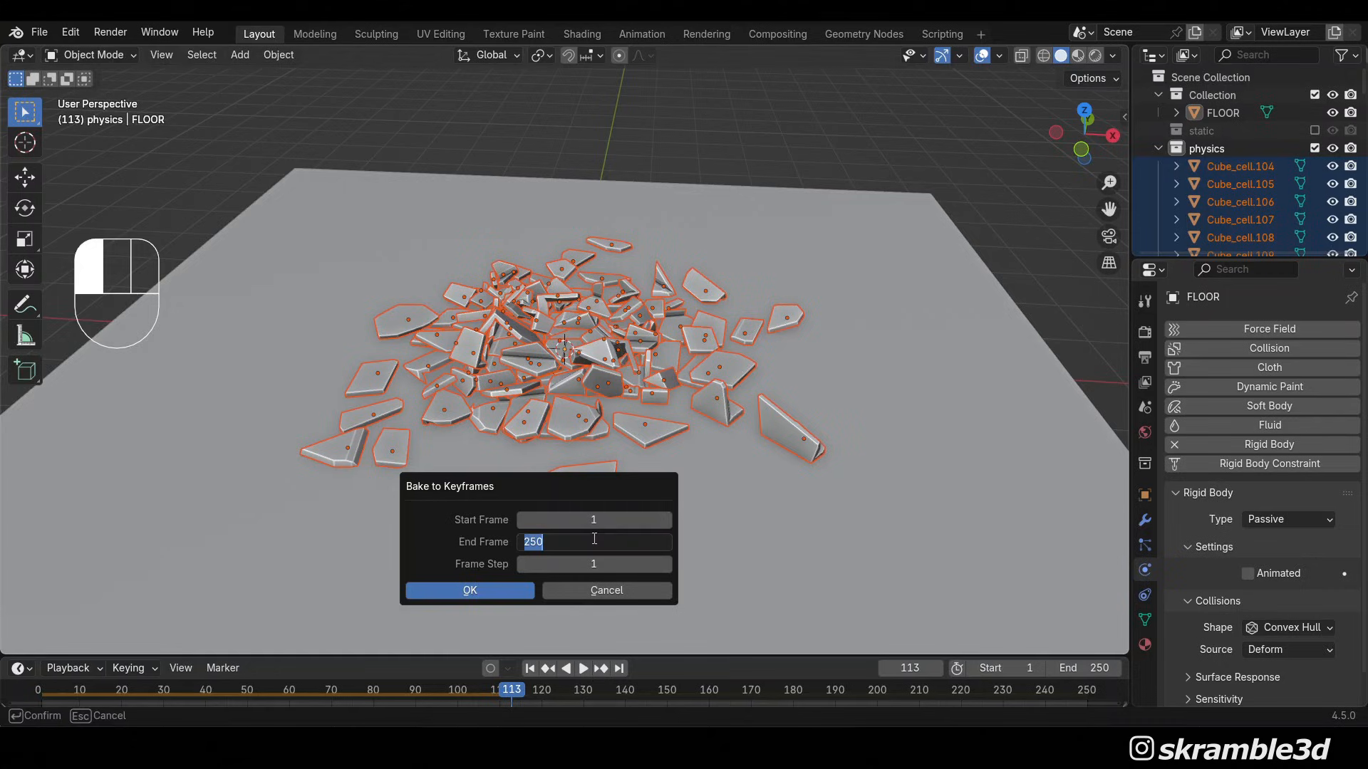
pyautogui.write('113')
pyautogui.press('Return')
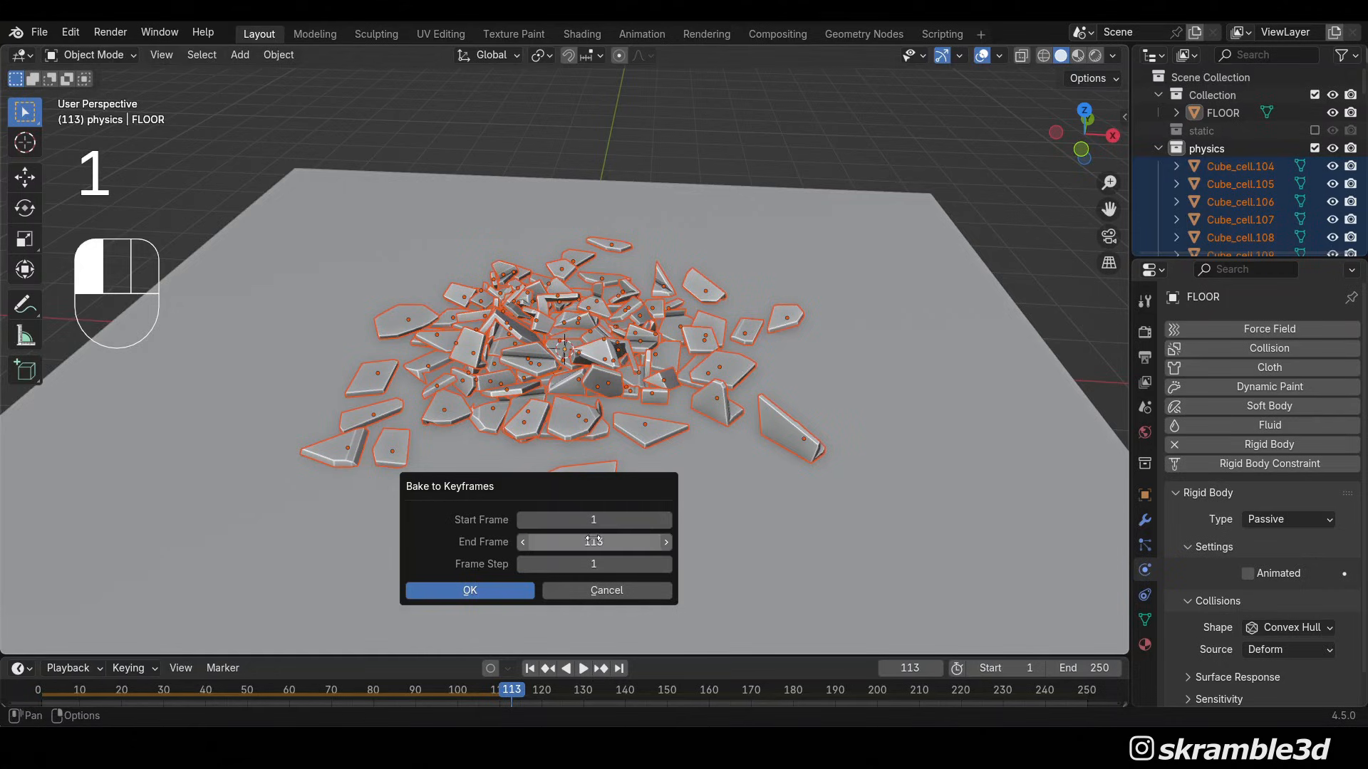
pyautogui.click(480, 592)
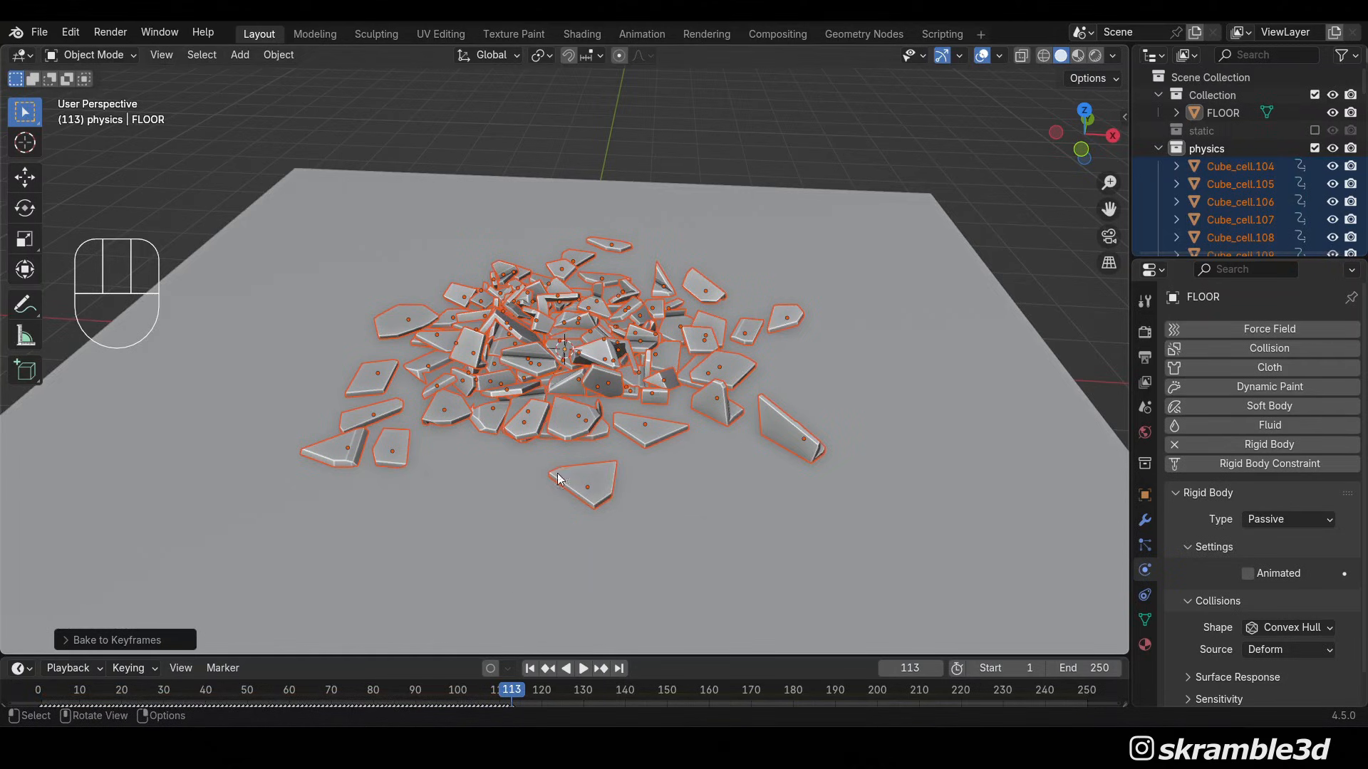
# Play the baked animation from frame 1 and pause it at frame 30 while the cube is collapsing
pyautogui.scroll(2, 565, 513)
pyautogui.click(529, 668)
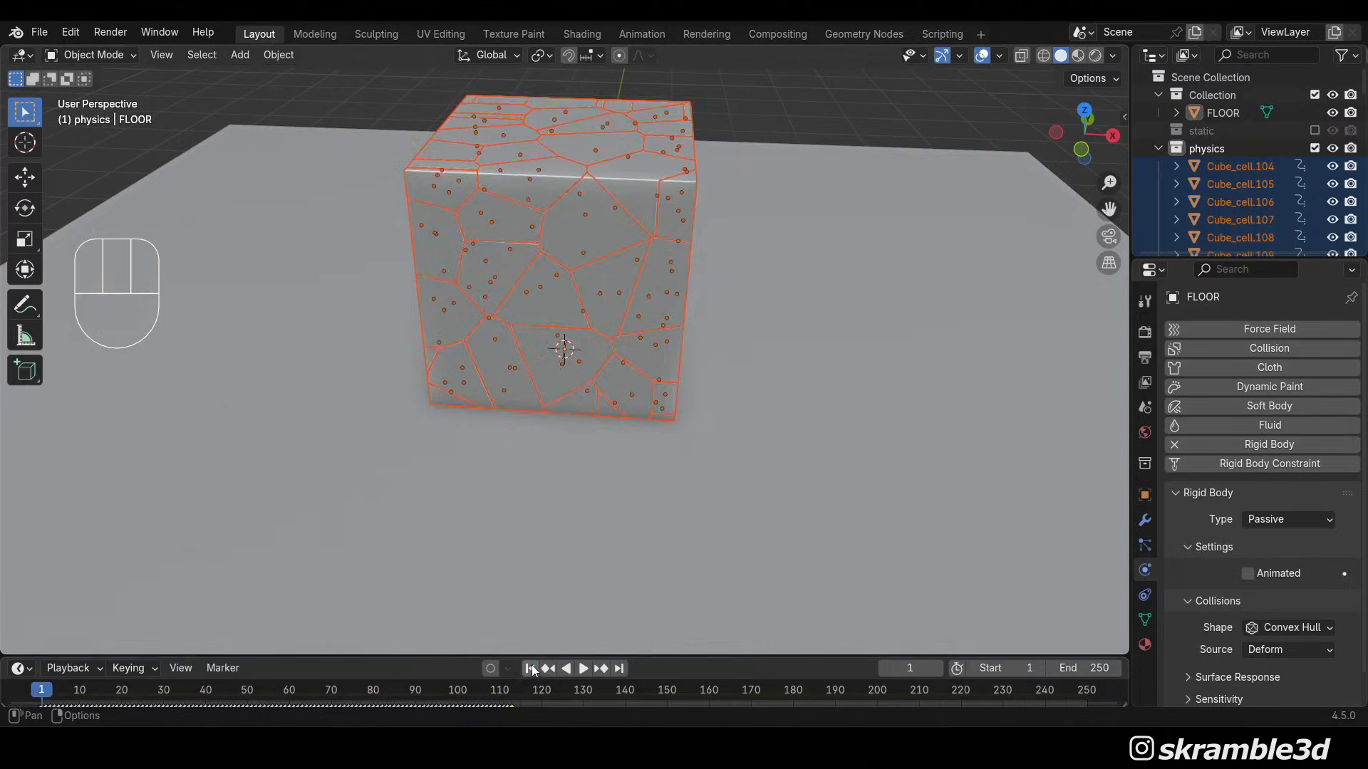
pyautogui.moveTo(641, 513); pyautogui.dragTo(681, 492, button='middle')
pyautogui.press('space')
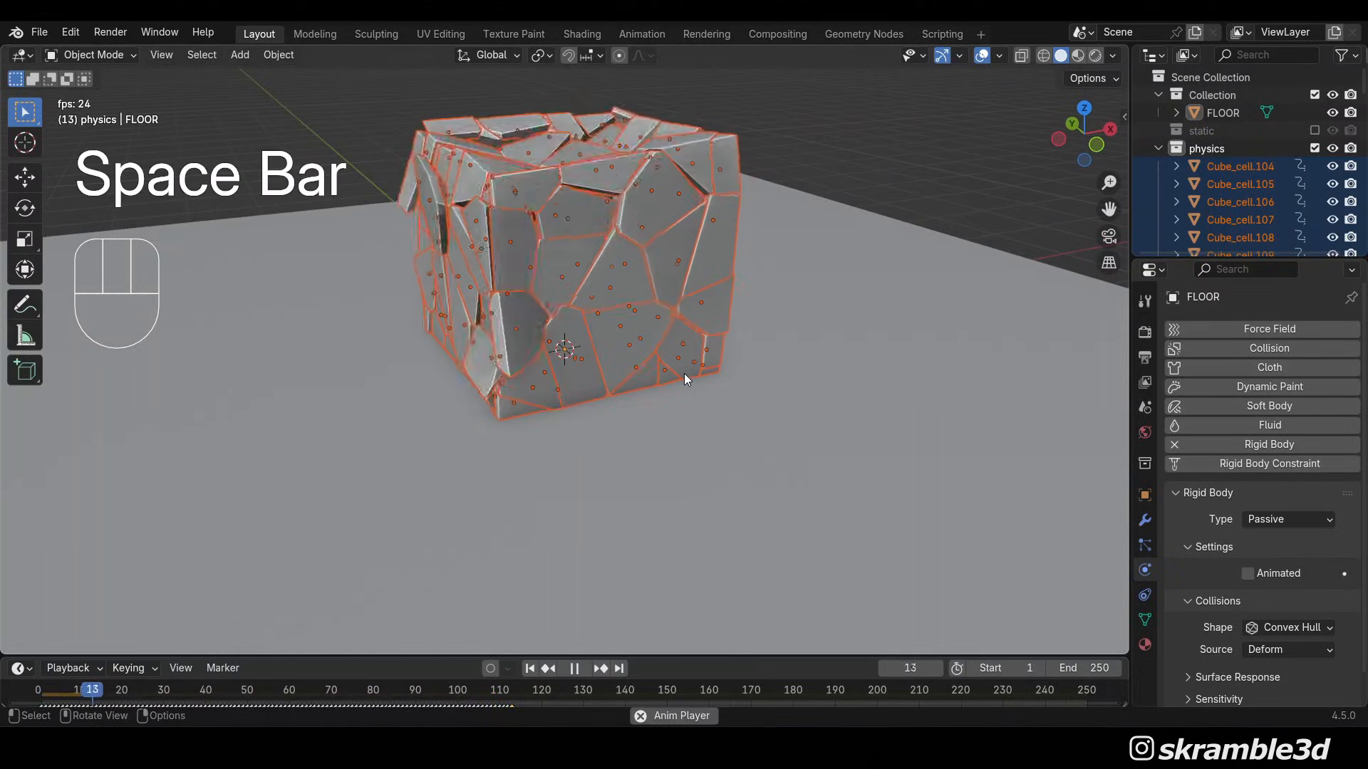
pyautogui.press('space')
# Select a falling piece on the cube's front face, display its transform values and step forward to frame 45 to check its keyframed motion
pyautogui.click(677, 225)
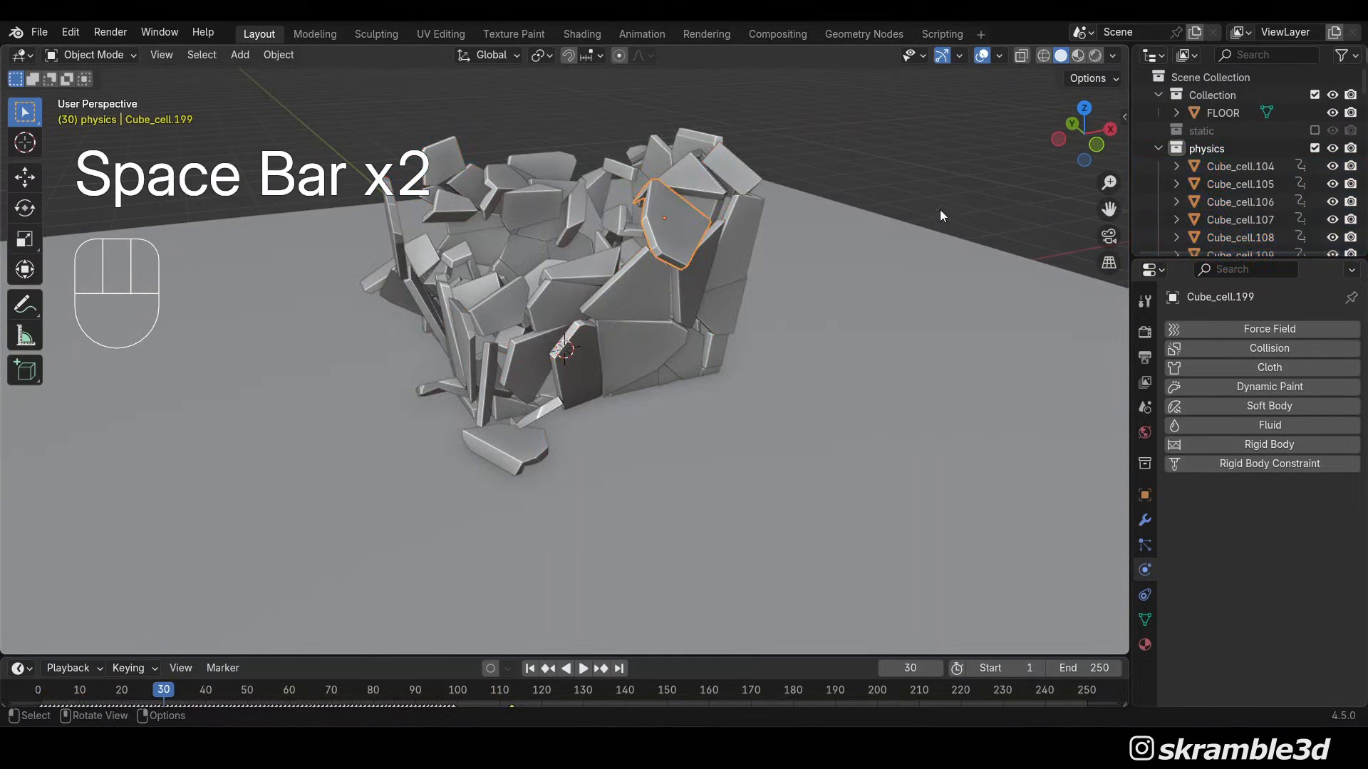
pyautogui.press('n')
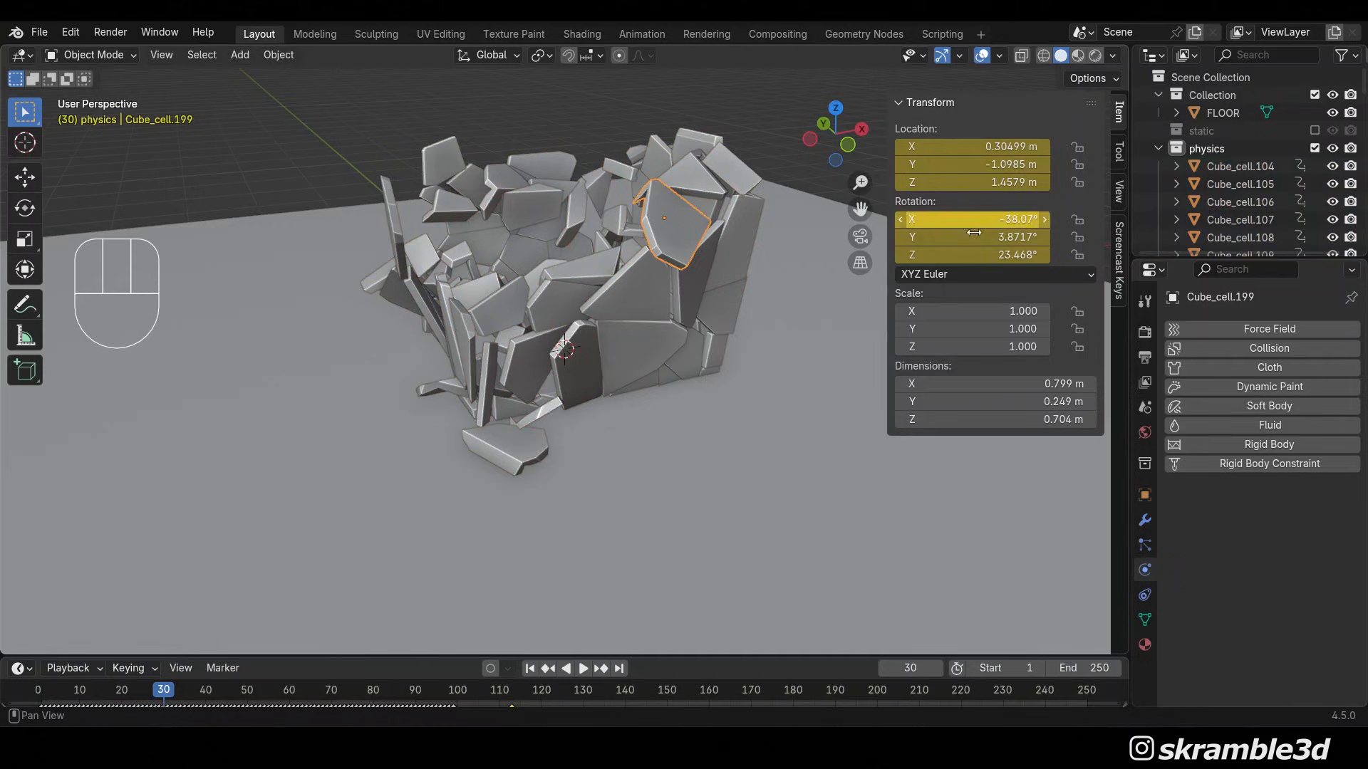
pyautogui.press('Right')
pyautogui.press('Right')
pyautogui.press('Right')
pyautogui.press('Right')
pyautogui.press('Right')
pyautogui.press('Right')
pyautogui.press('Right')
pyautogui.press('Right')
pyautogui.press('Right')
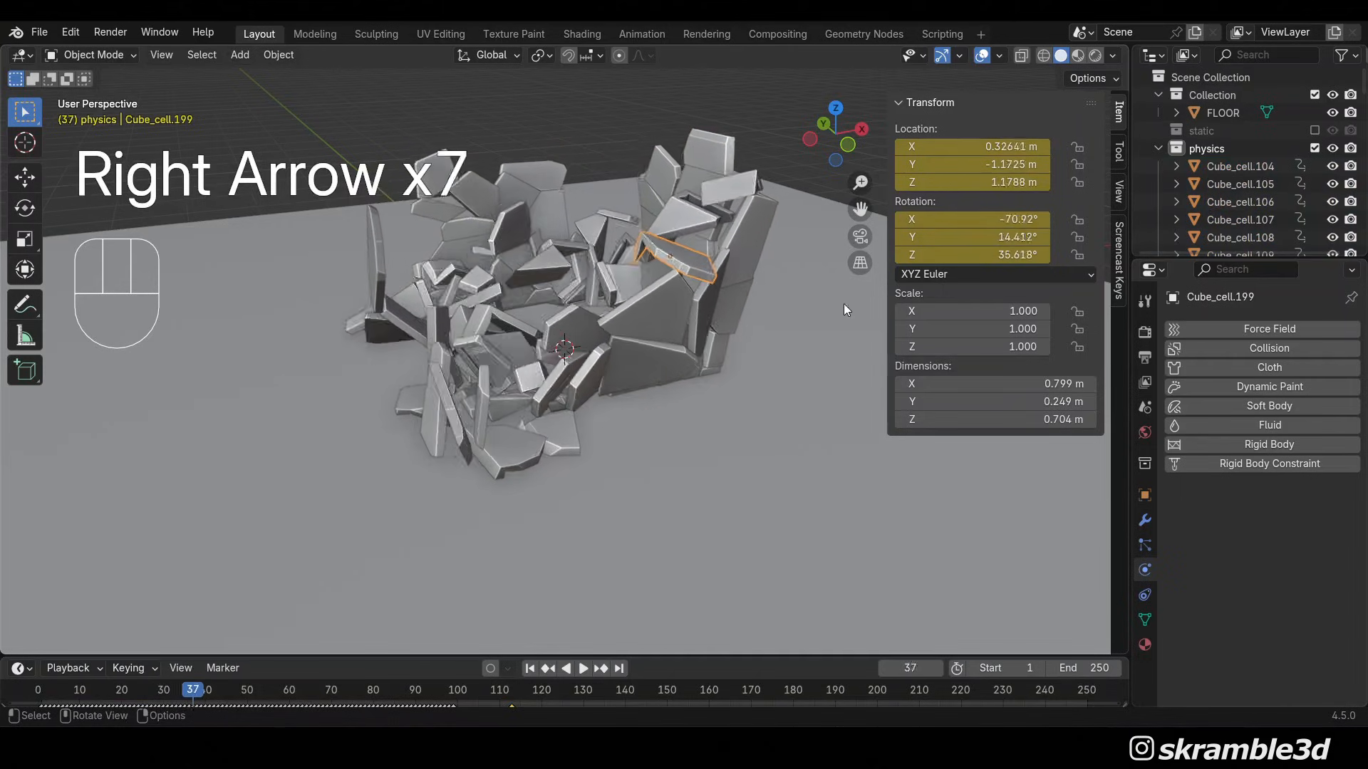
pyautogui.press('Right')
pyautogui.press('Right')
pyautogui.press('Right')
pyautogui.press('Right')
pyautogui.press('Right')
pyautogui.press('Right')
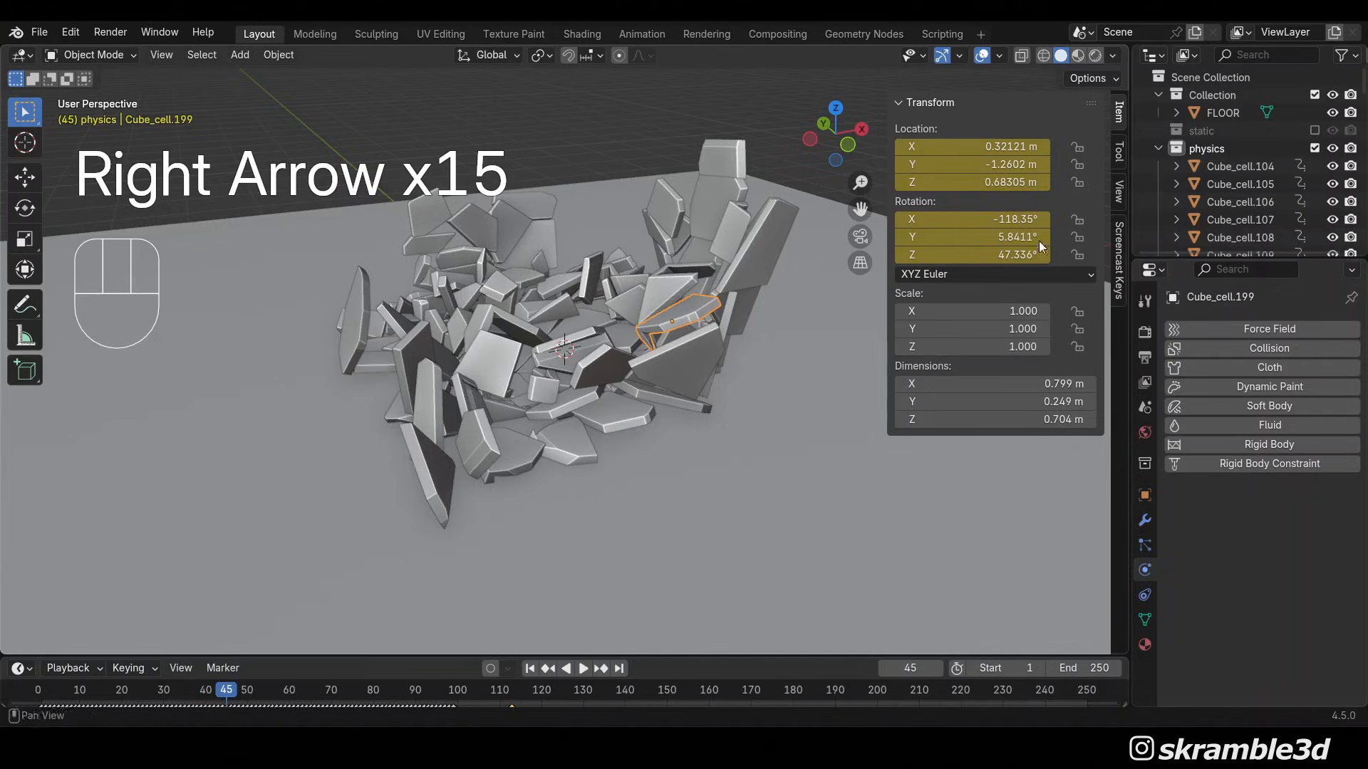
# Replay the baked collapse from the start, return to frame 1 and hide the transform values
pyautogui.click(528, 671)
pyautogui.press('space')
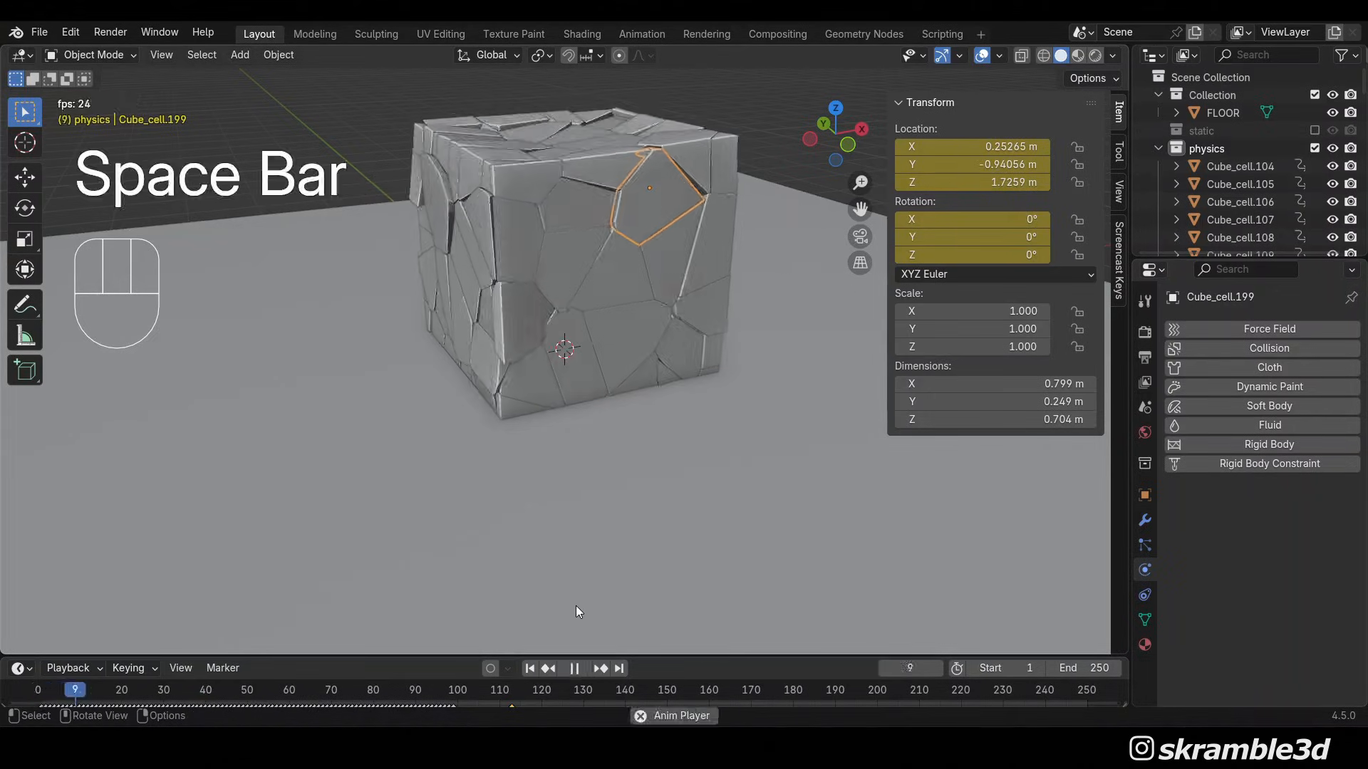
pyautogui.press('space')
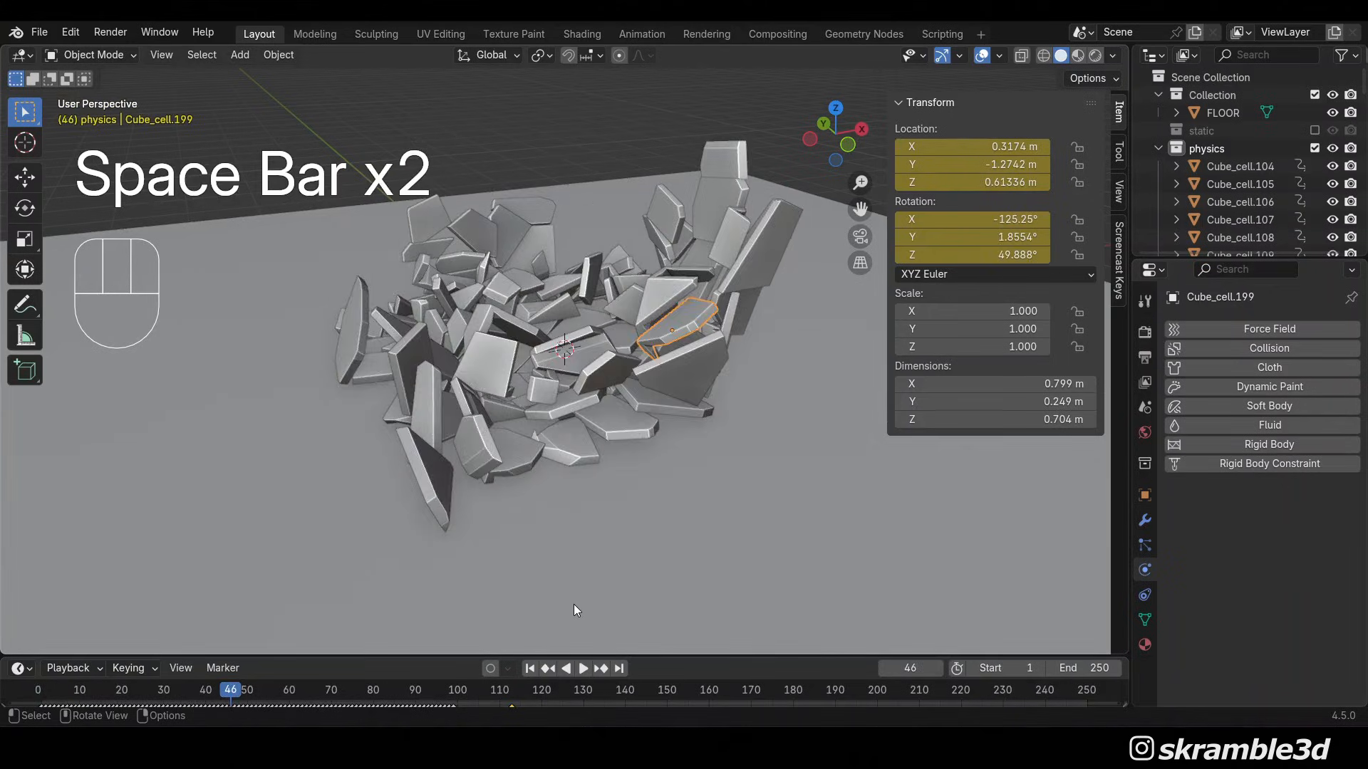
pyautogui.hotkey('shift', 'Left')
pyautogui.scroll(-2, 713, 383)
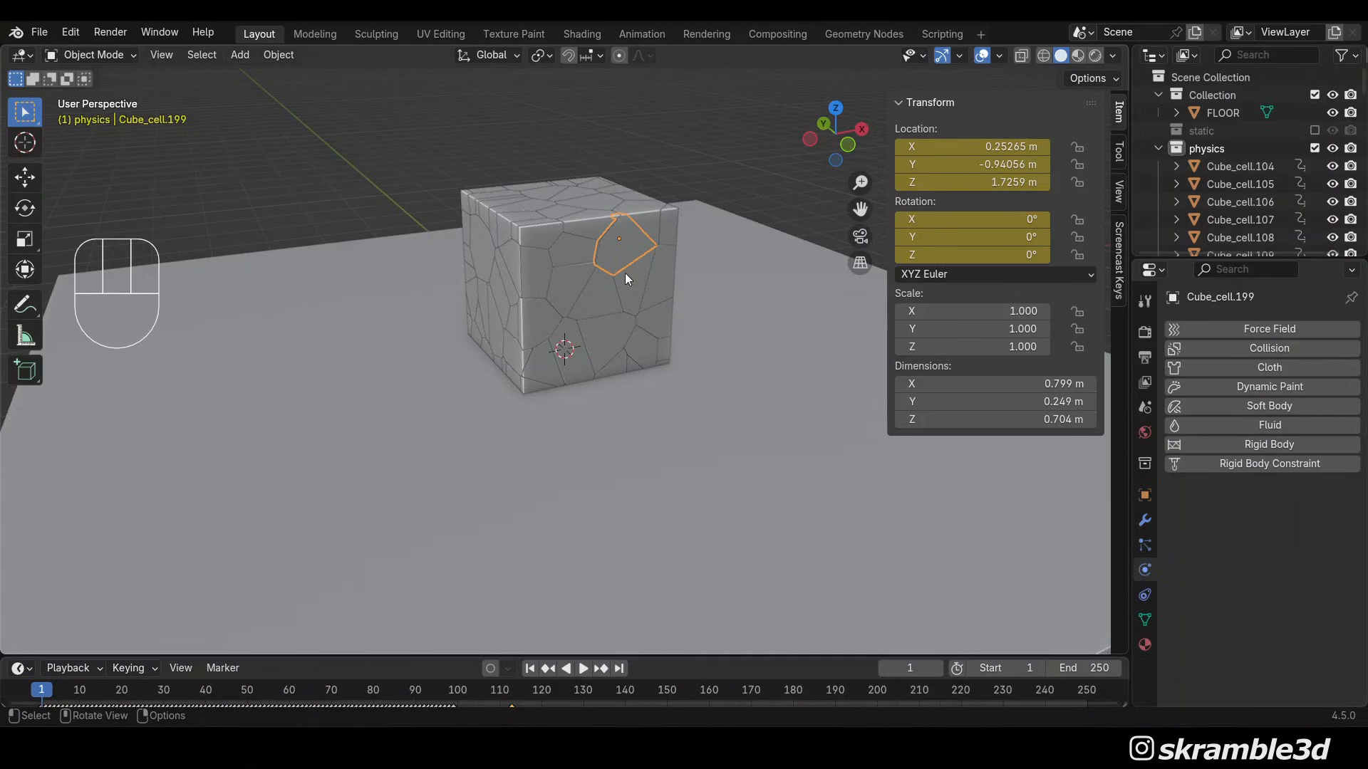
pyautogui.scroll(1, 620, 254)
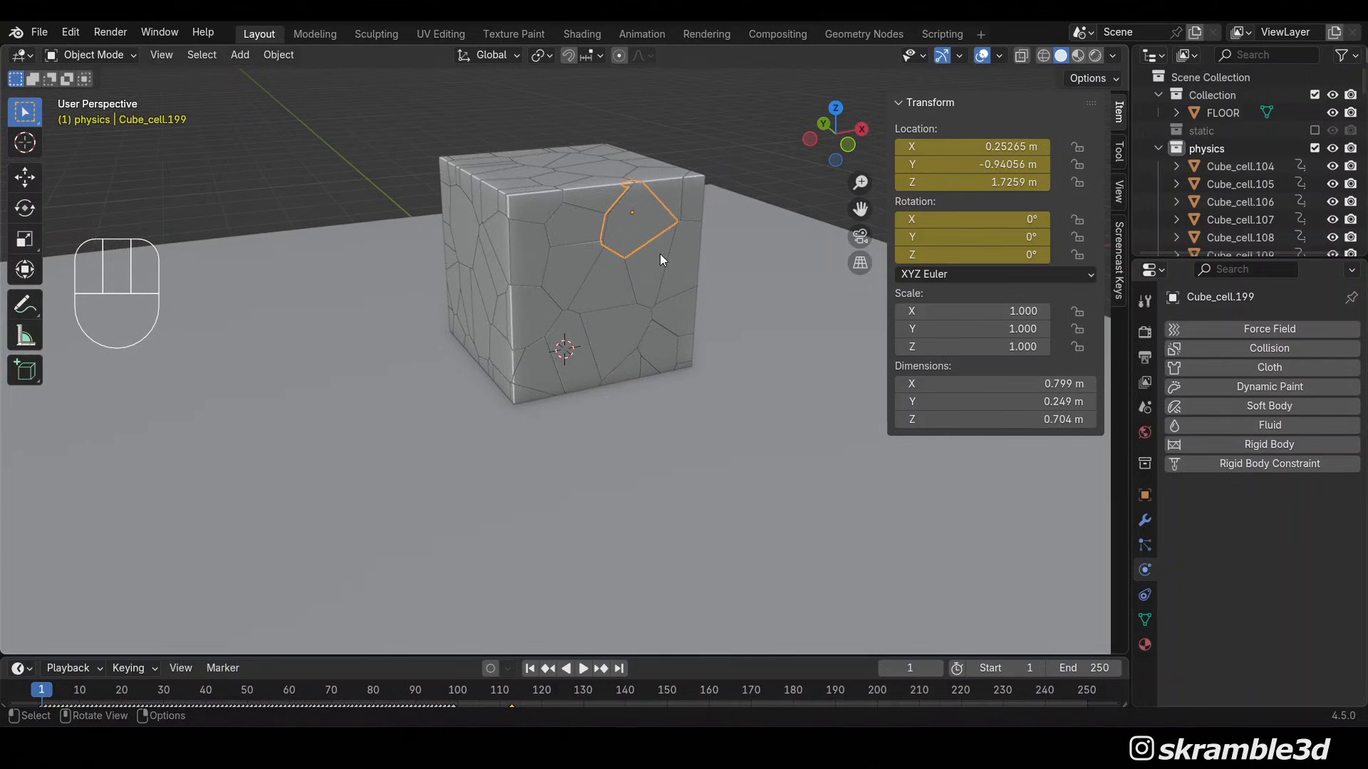
pyautogui.press('n')
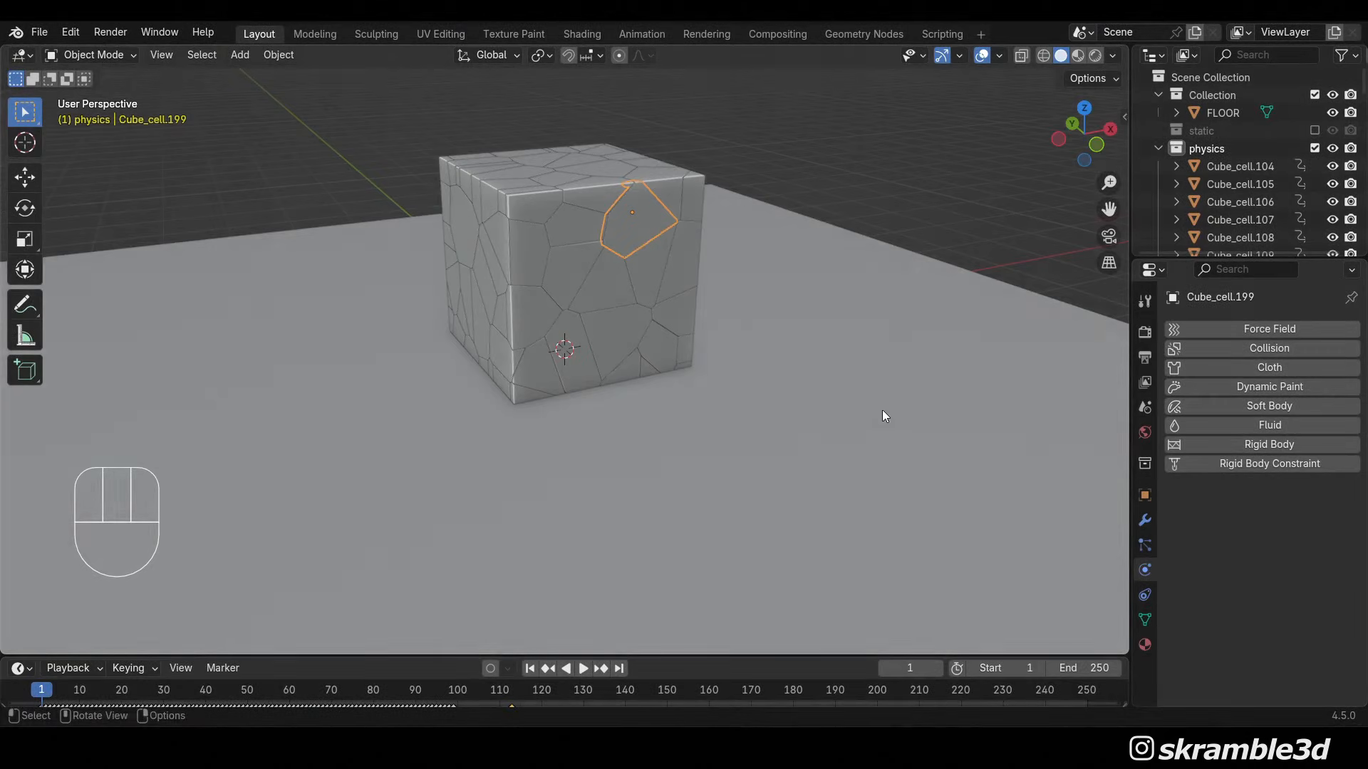
# Collapse the physics collection and exclude it from the view layer
pyautogui.moveTo(882, 409)
pyautogui.mouseDown(button='middle')
pyautogui.moveTo(938, 395)
pyautogui.moveTo(880, 426)
pyautogui.mouseUp(button='middle')
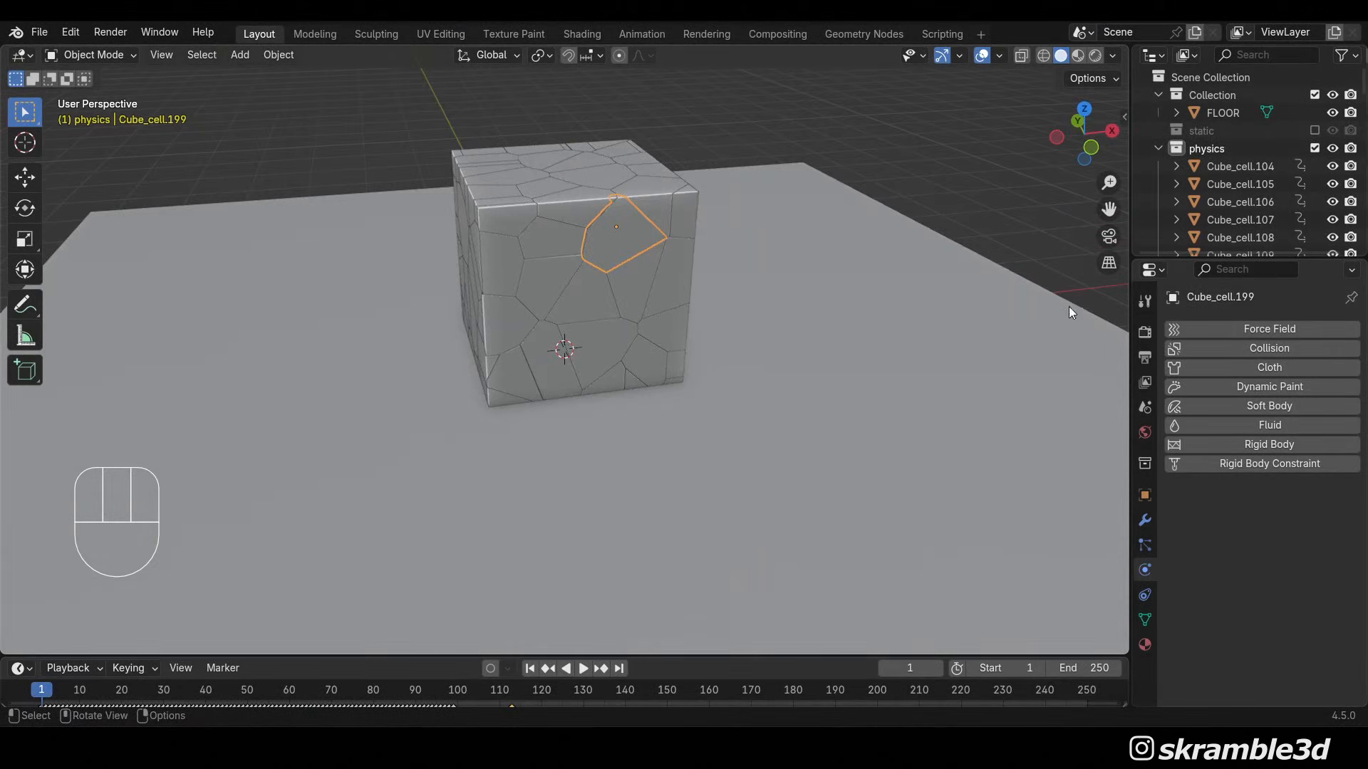
pyautogui.click(1159, 148)
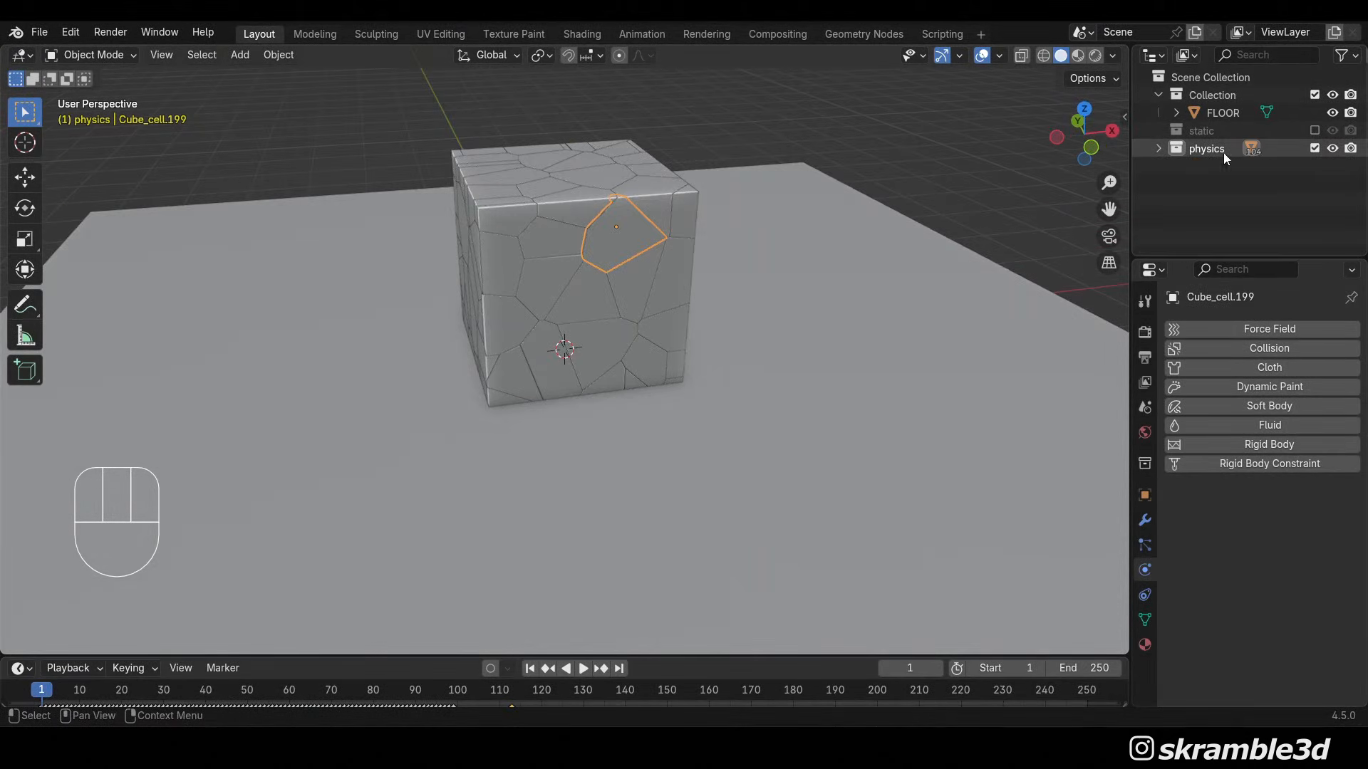
pyautogui.click(1315, 146)
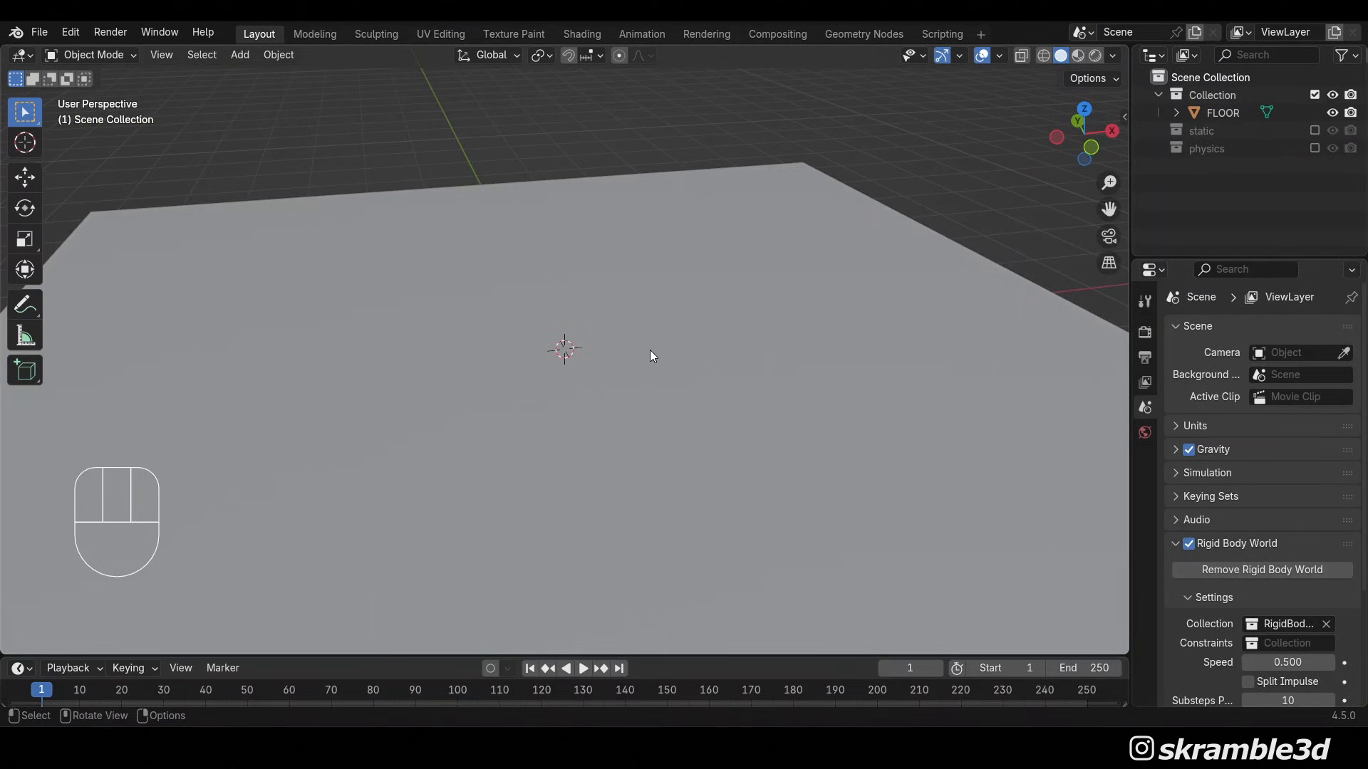
# Add a plane mesh at the 3D cursor in the middle of the floor
pyautogui.hotkey('shift', 'a')
pyautogui.moveTo(649, 350)
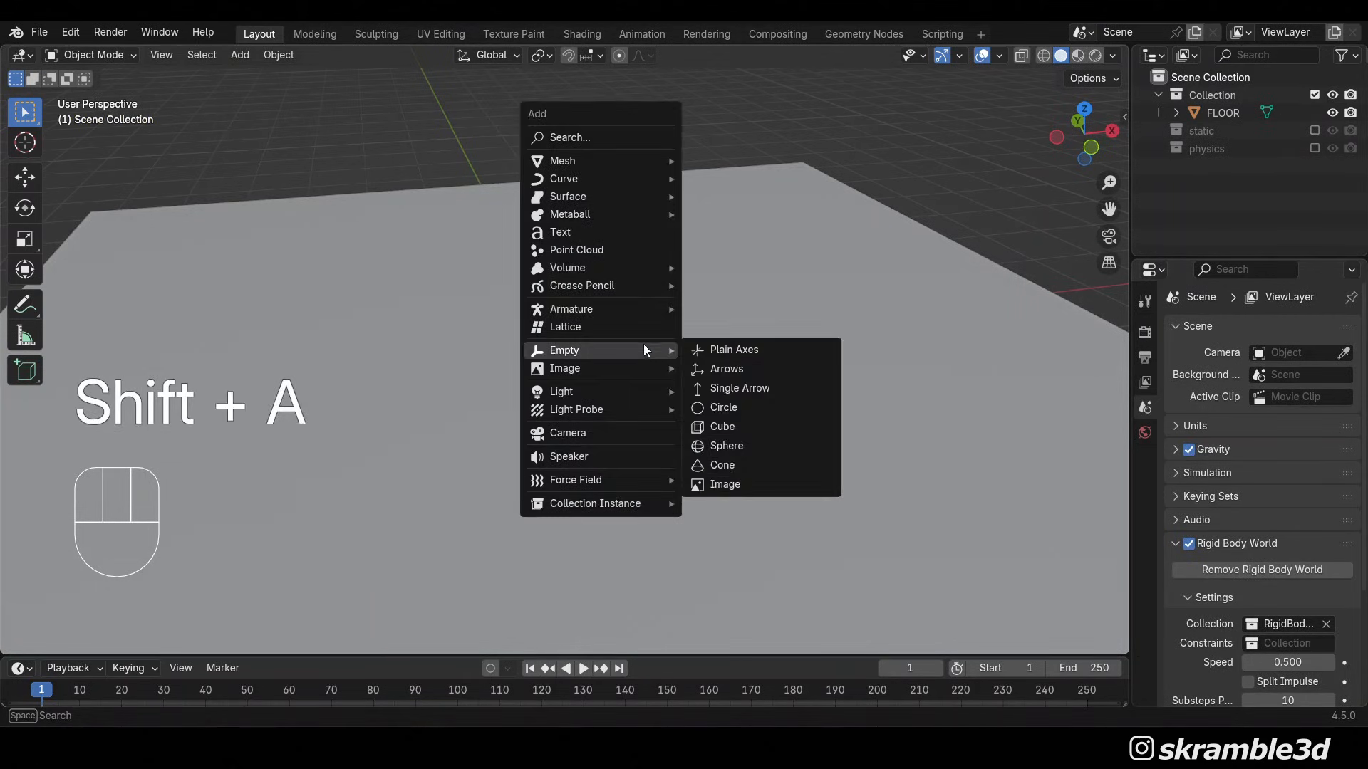
pyautogui.moveTo(653, 164)
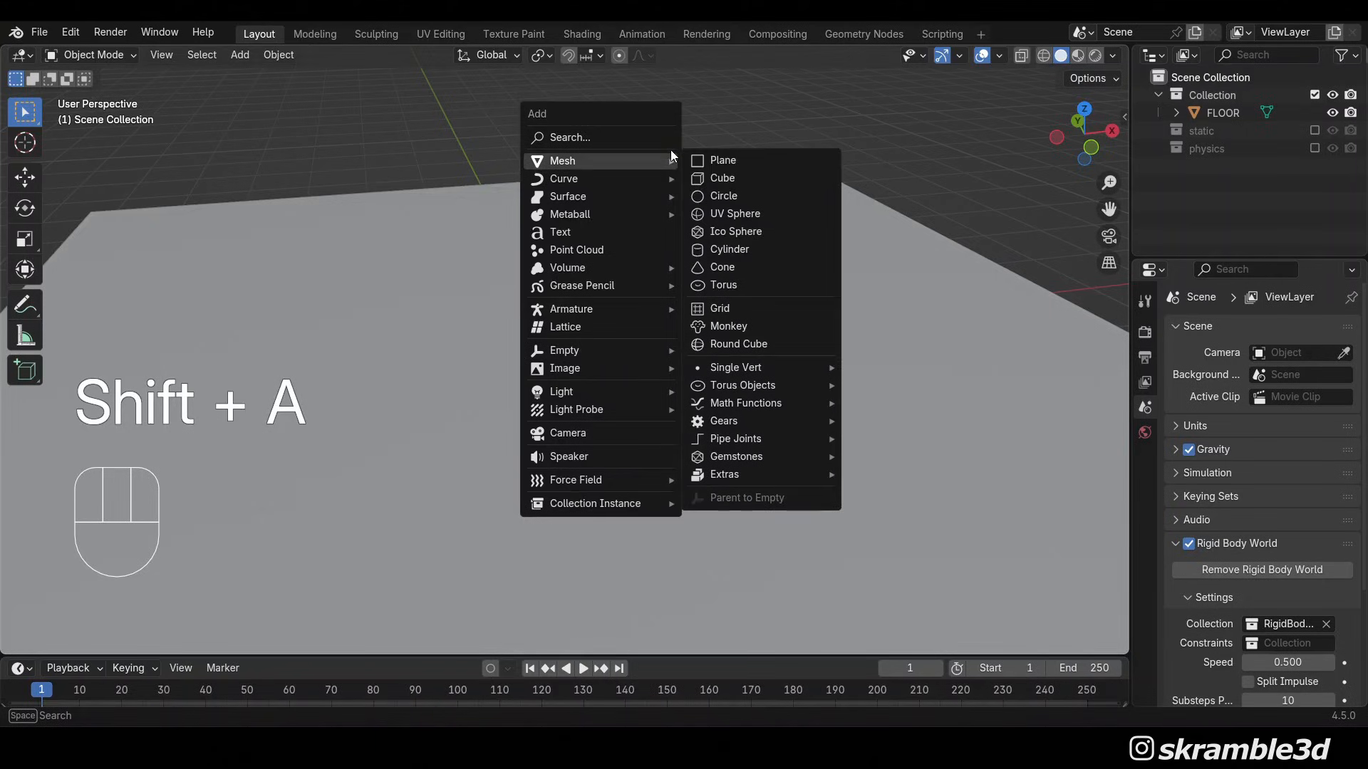
pyautogui.click(734, 162)
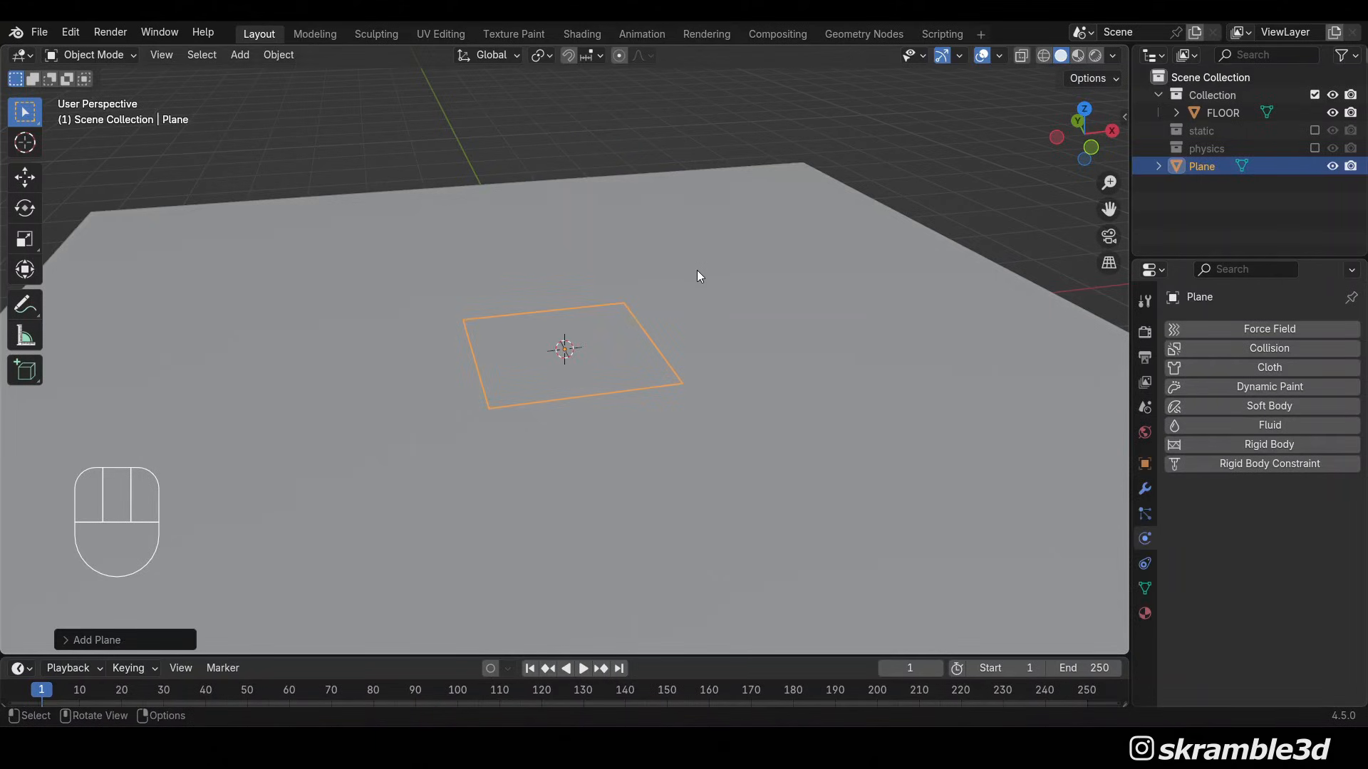
# Rename the new plane to PHYSICS CONTROLLER
pyautogui.press('F2')
pyautogui.write('PHYSICS ')
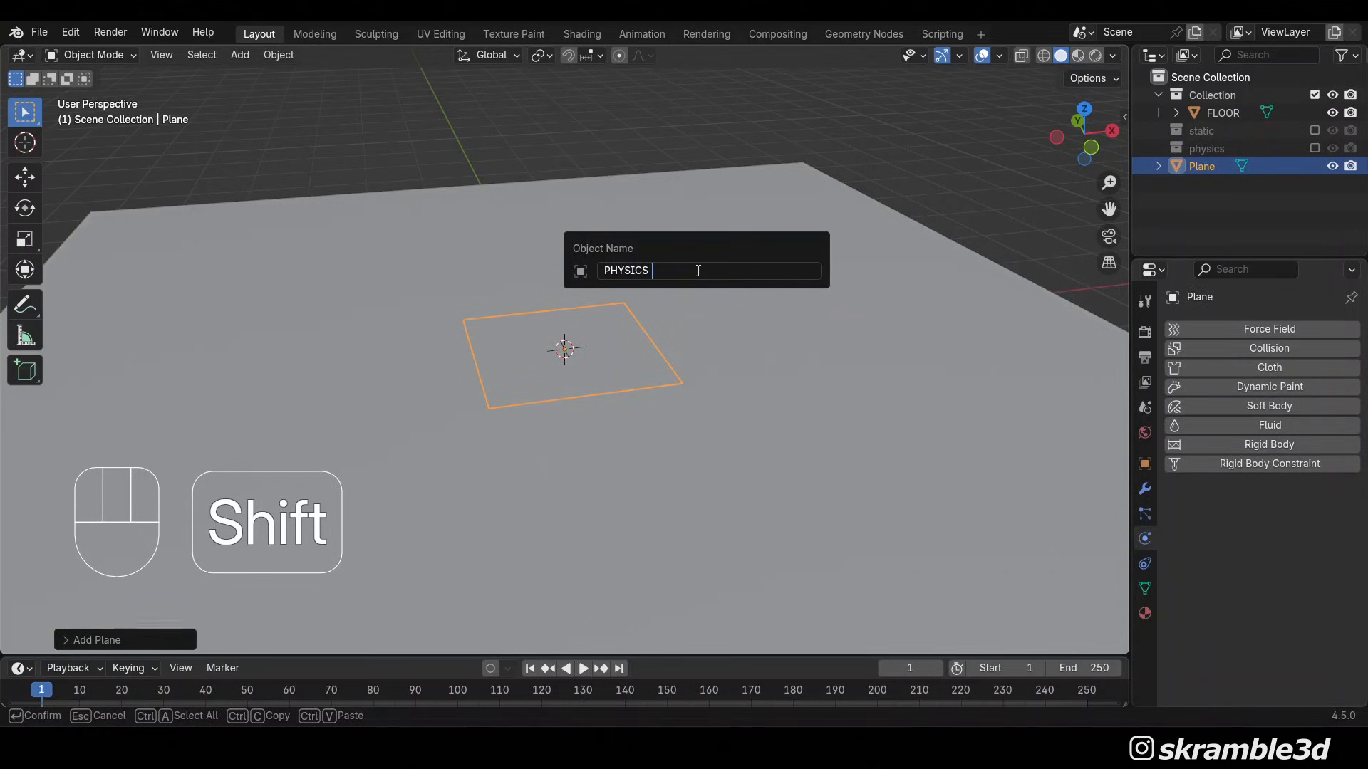
pyautogui.write('CONTROLLER')
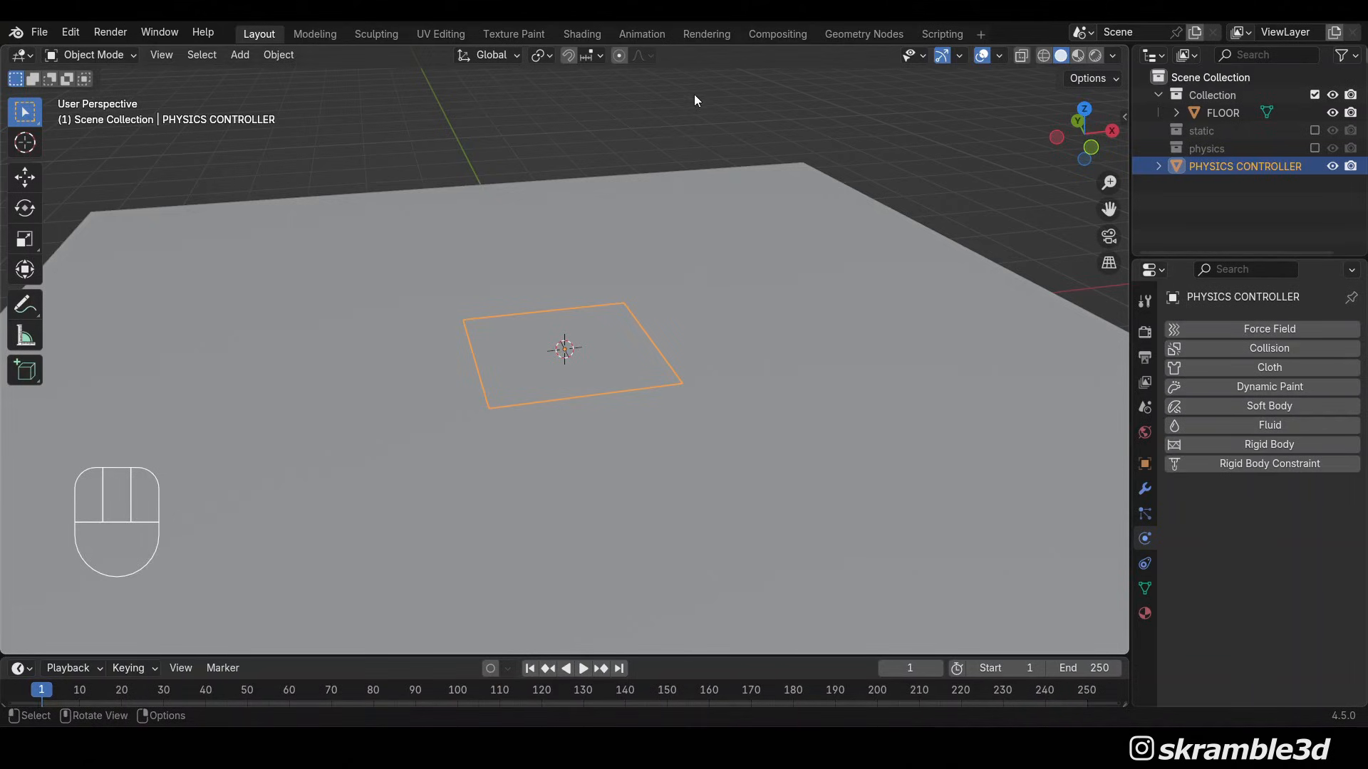
# Split the Layout viewport horizontally, turn the lower half into a Geometry Node Editor and create a new node group on the plane
pyautogui.click(852, 29)
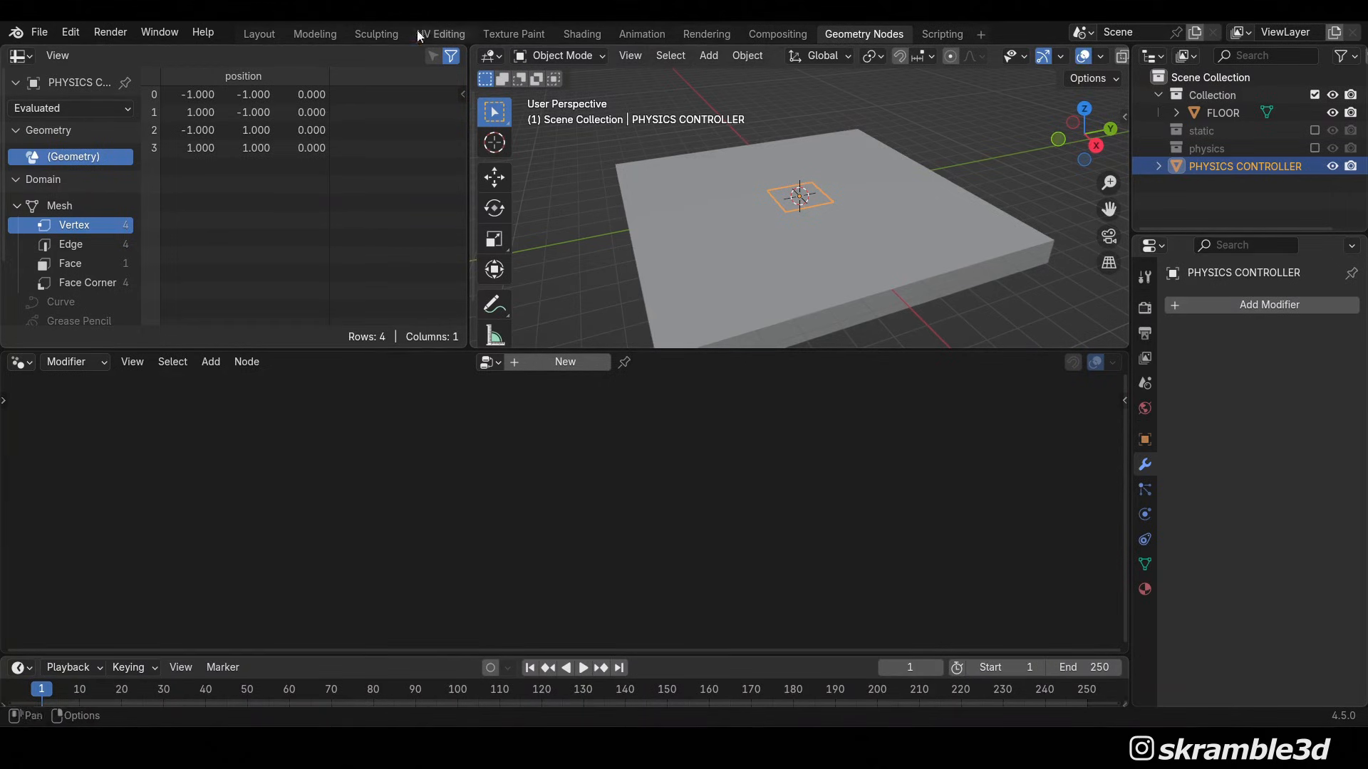
pyautogui.click(263, 33)
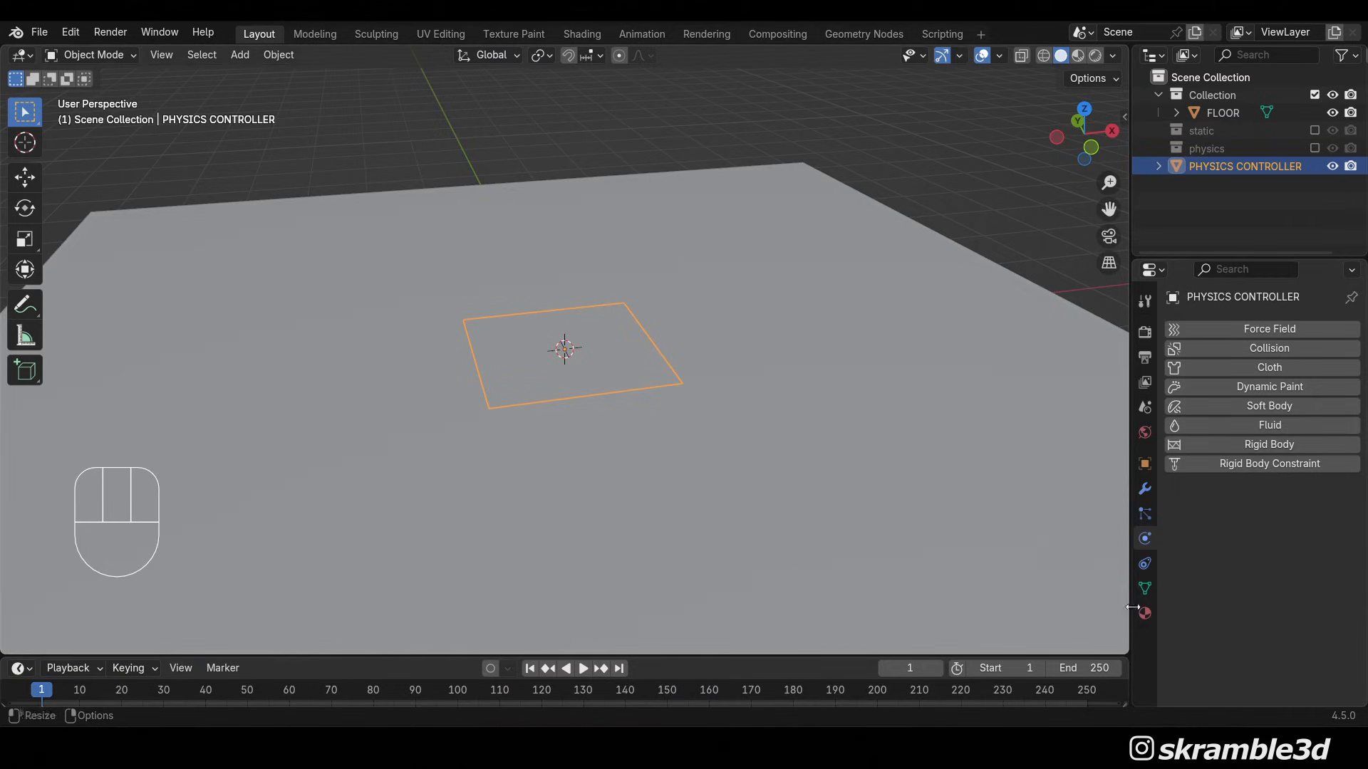
pyautogui.moveTo(1125, 652); pyautogui.dragTo(1060, 326)
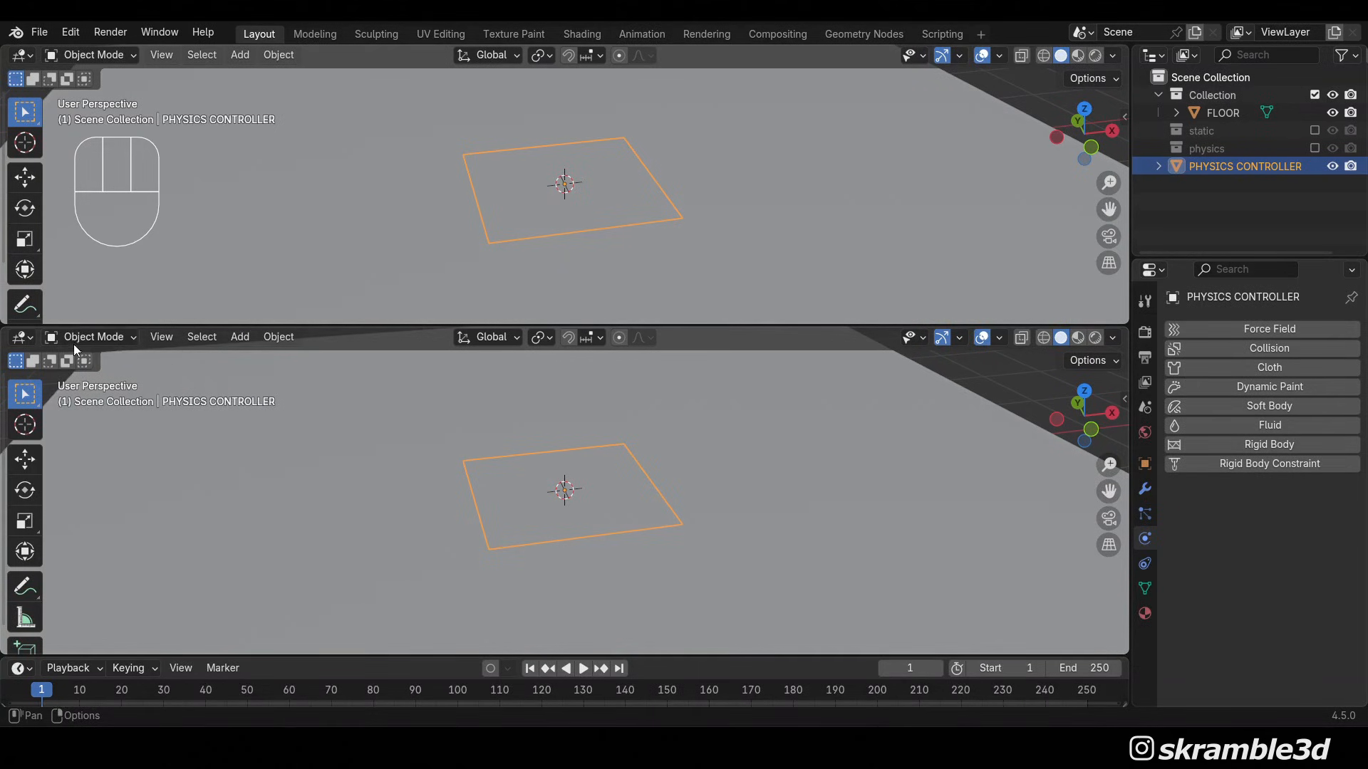
pyautogui.click(23, 338)
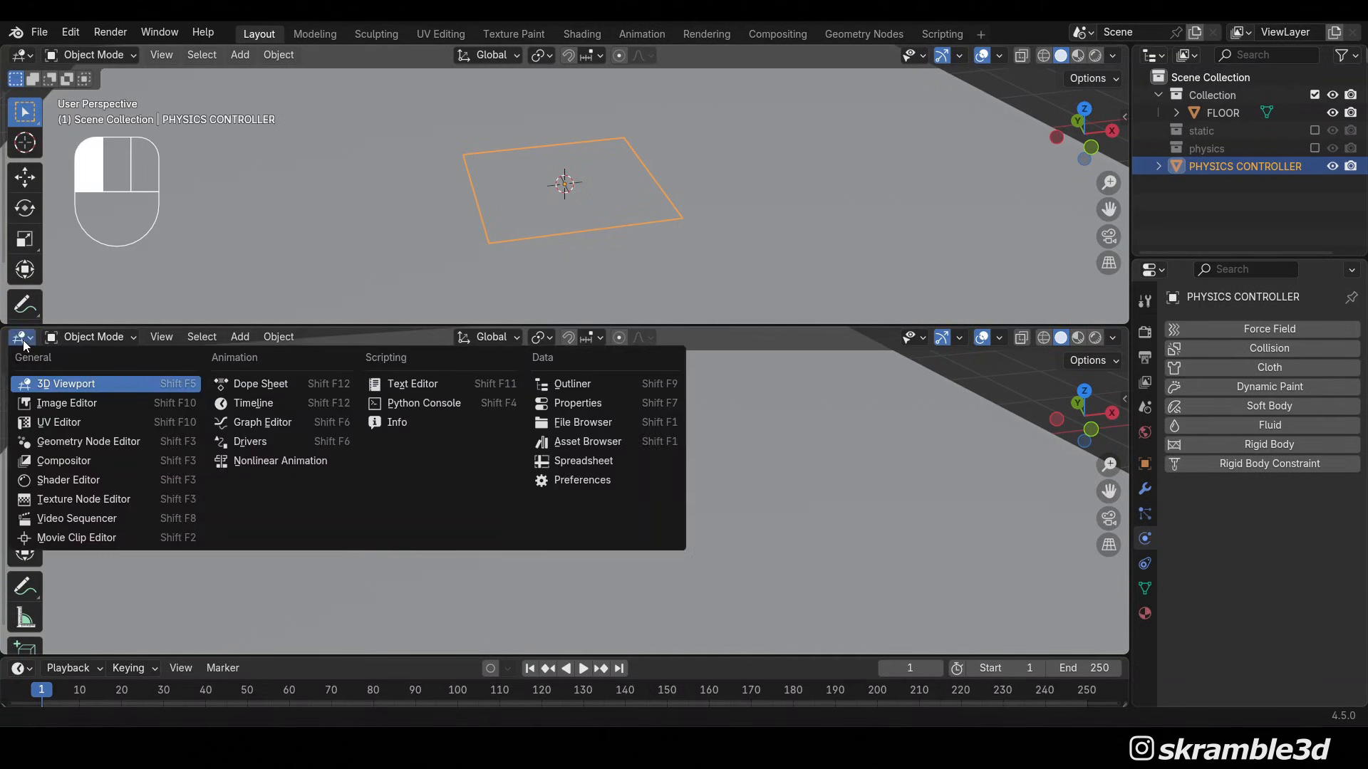
pyautogui.click(151, 446)
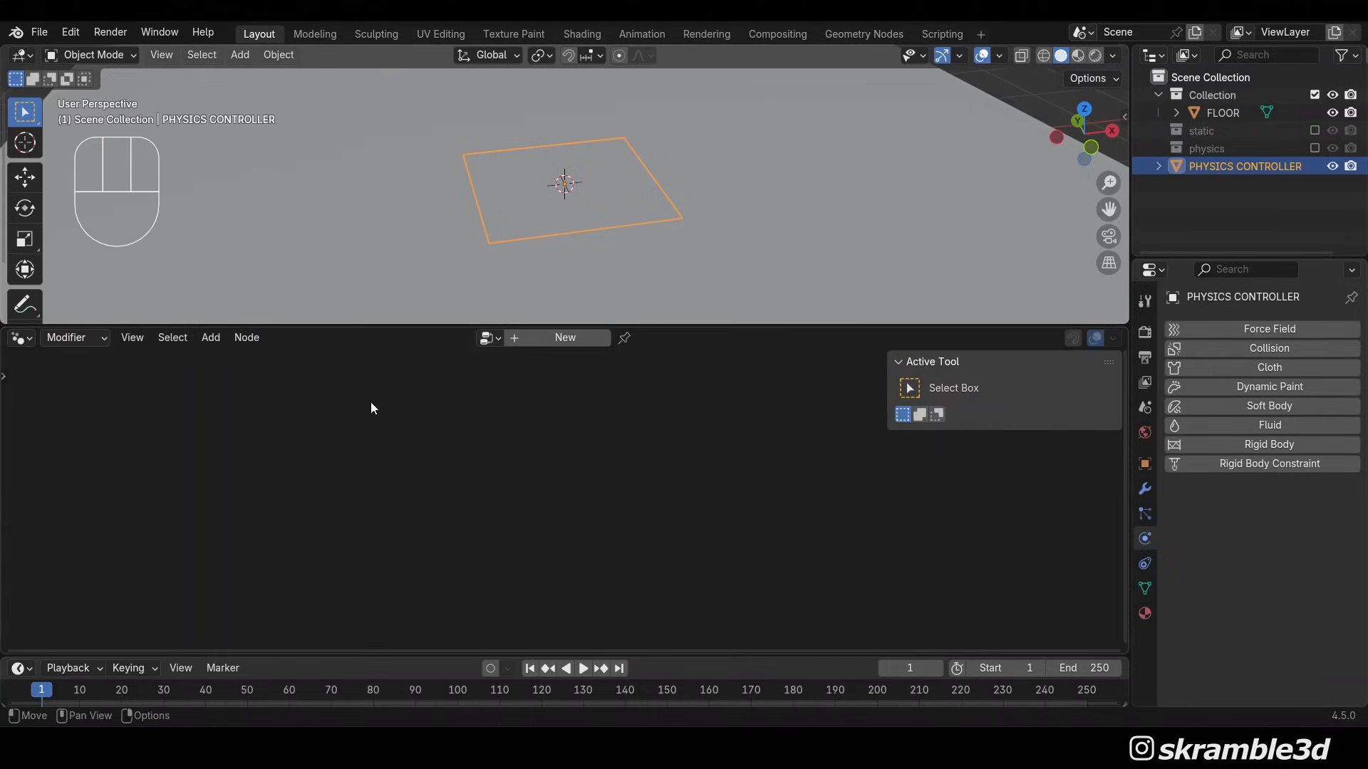
pyautogui.click(574, 339)
# Delete the Group Input node, bring in the physics collection as a Collection Info node and link its Instances to the Group Output
pyautogui.moveTo(666, 253); pyautogui.dragTo(716, 220, button='middle')
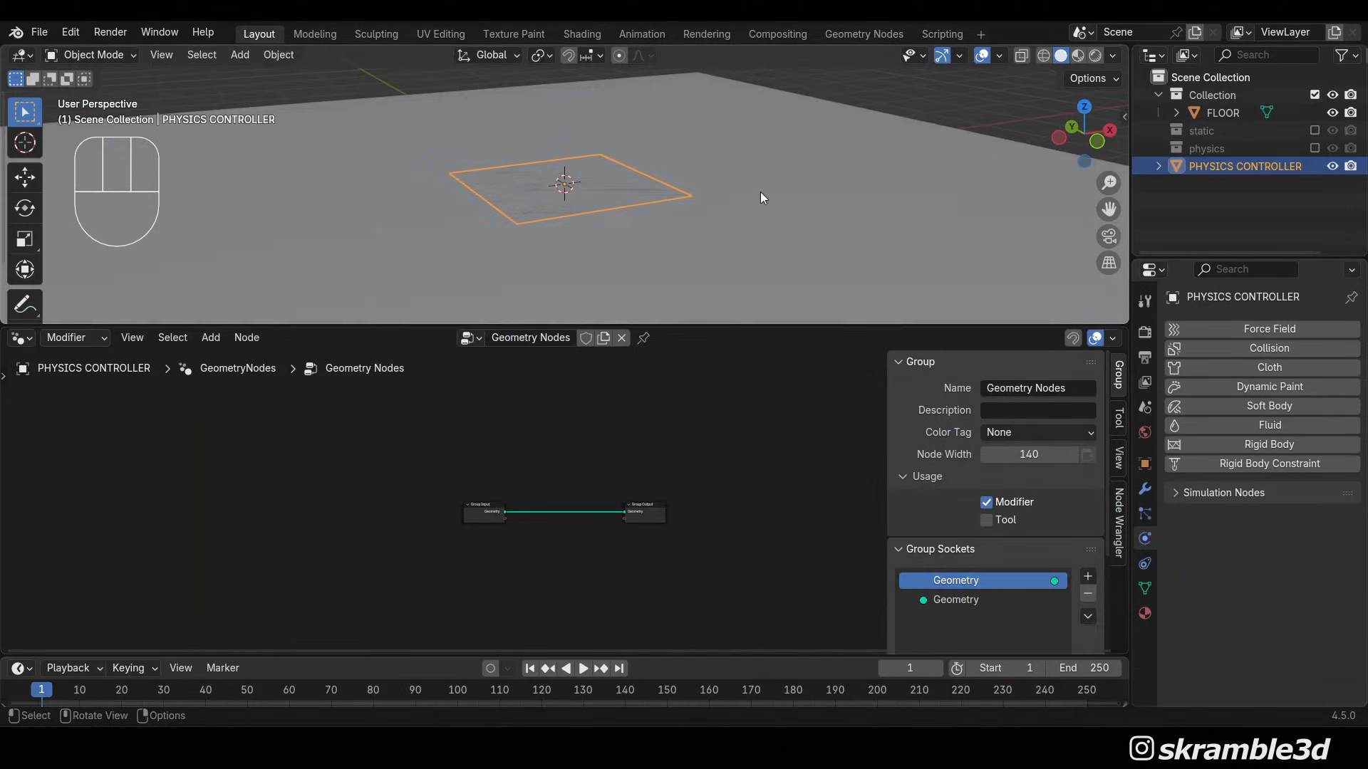
pyautogui.scroll(4, 494, 530)
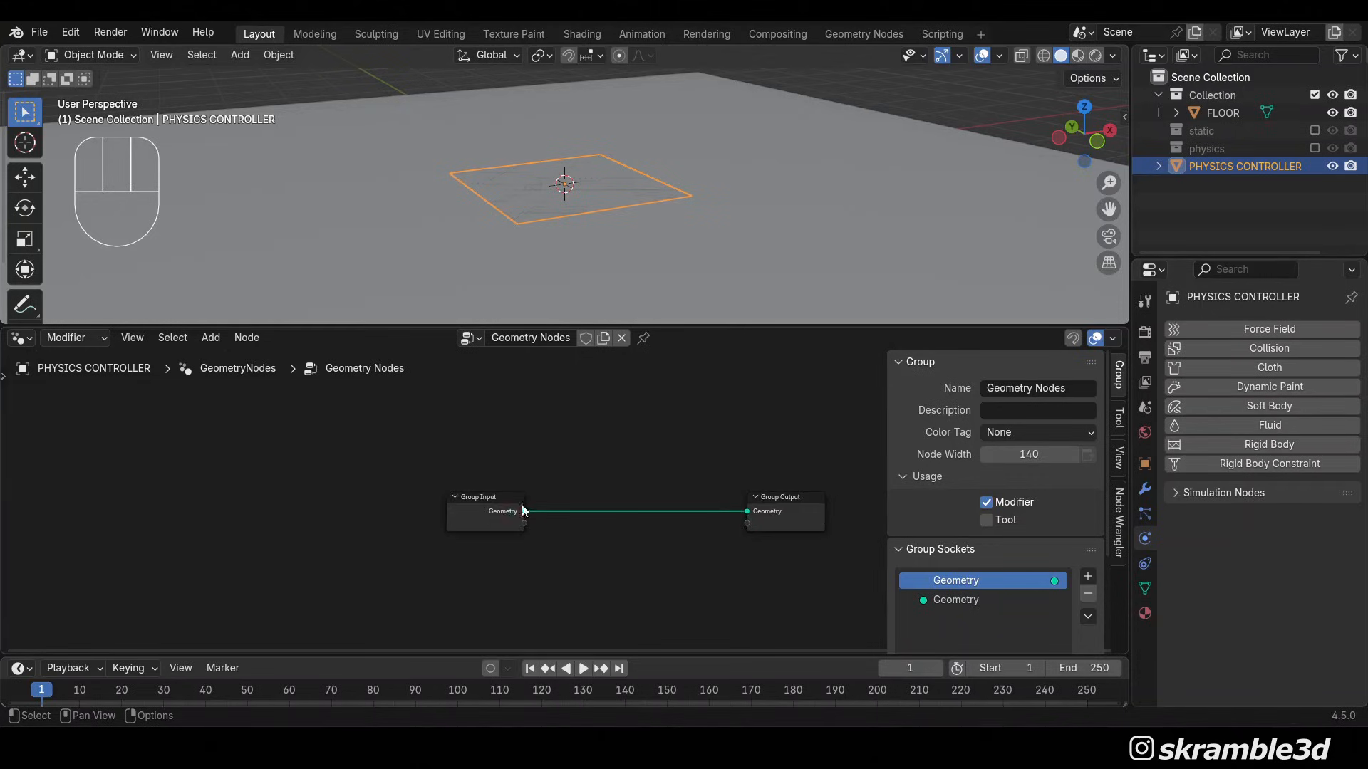
pyautogui.click(485, 513)
pyautogui.press('x')
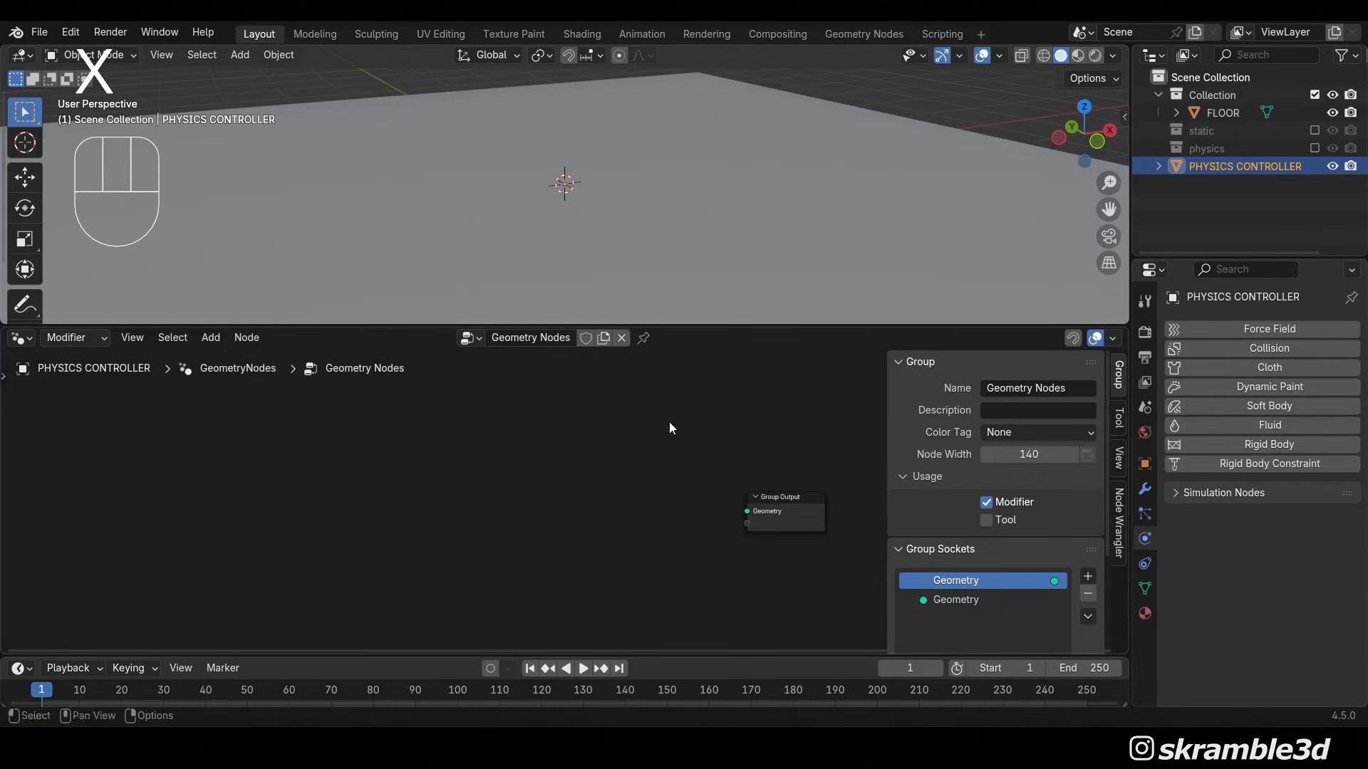
pyautogui.moveTo(1206, 149); pyautogui.dragTo(408, 500)
pyautogui.moveTo(582, 506); pyautogui.dragTo(499, 468, button='middle')
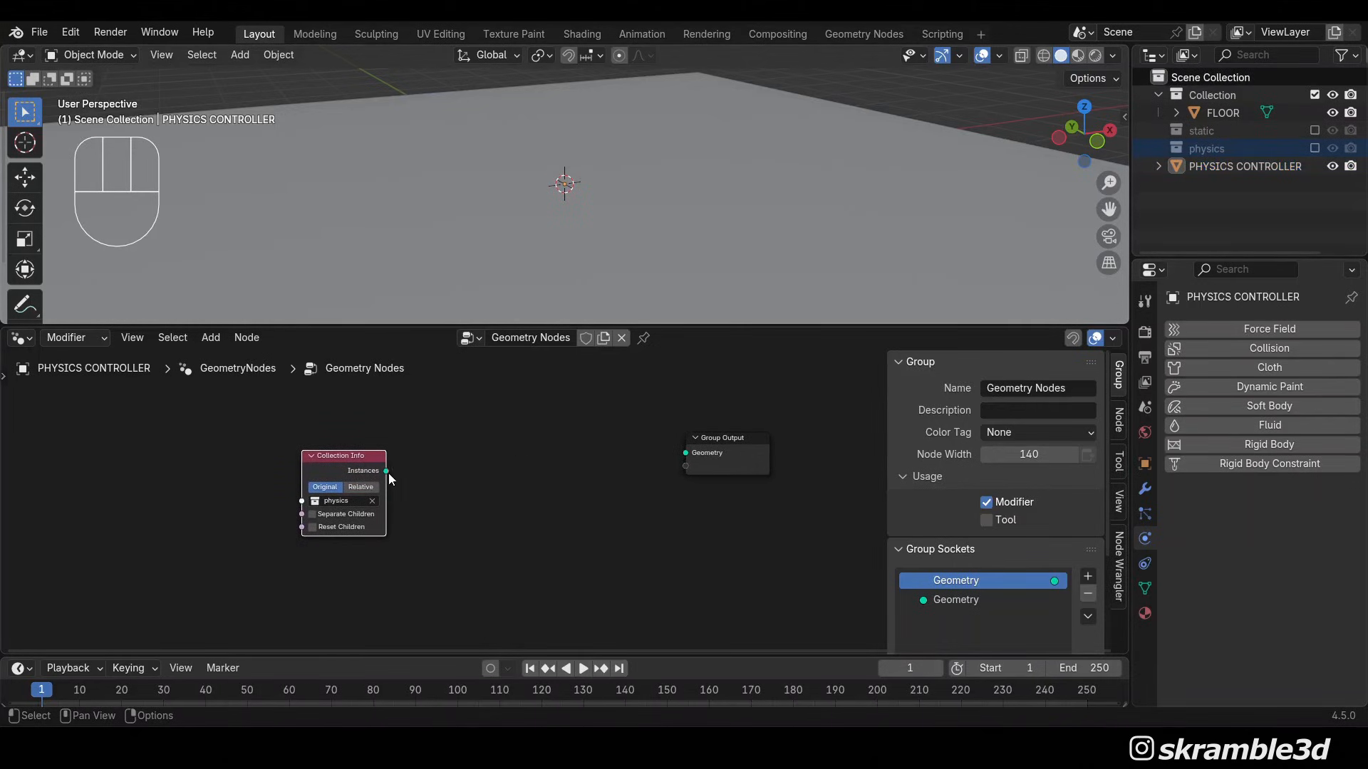
pyautogui.moveTo(386, 472); pyautogui.dragTo(690, 451)
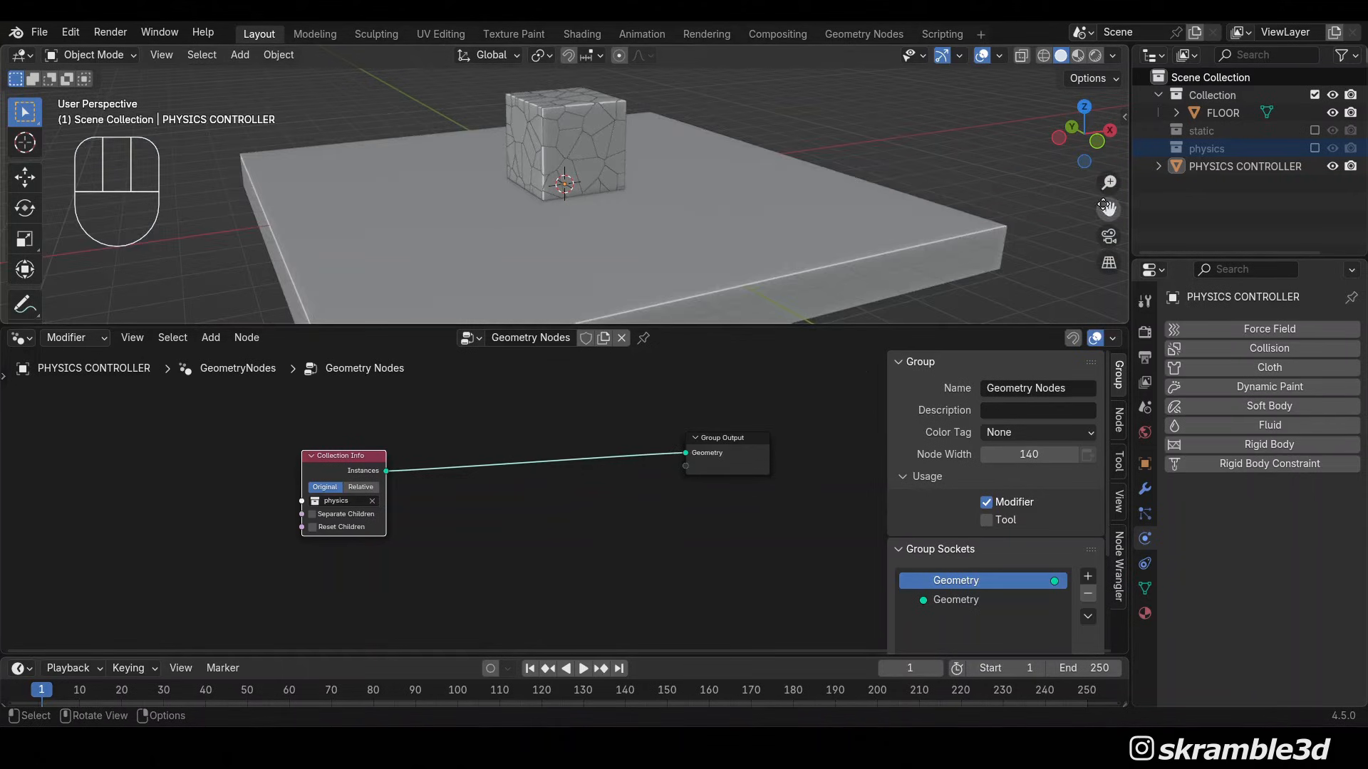
# Play the animation to check the instanced collapse, stop it and return to frame 1
pyautogui.moveTo(1103, 205); pyautogui.dragTo(1119, 219)
pyautogui.scroll(1, 851, 218)
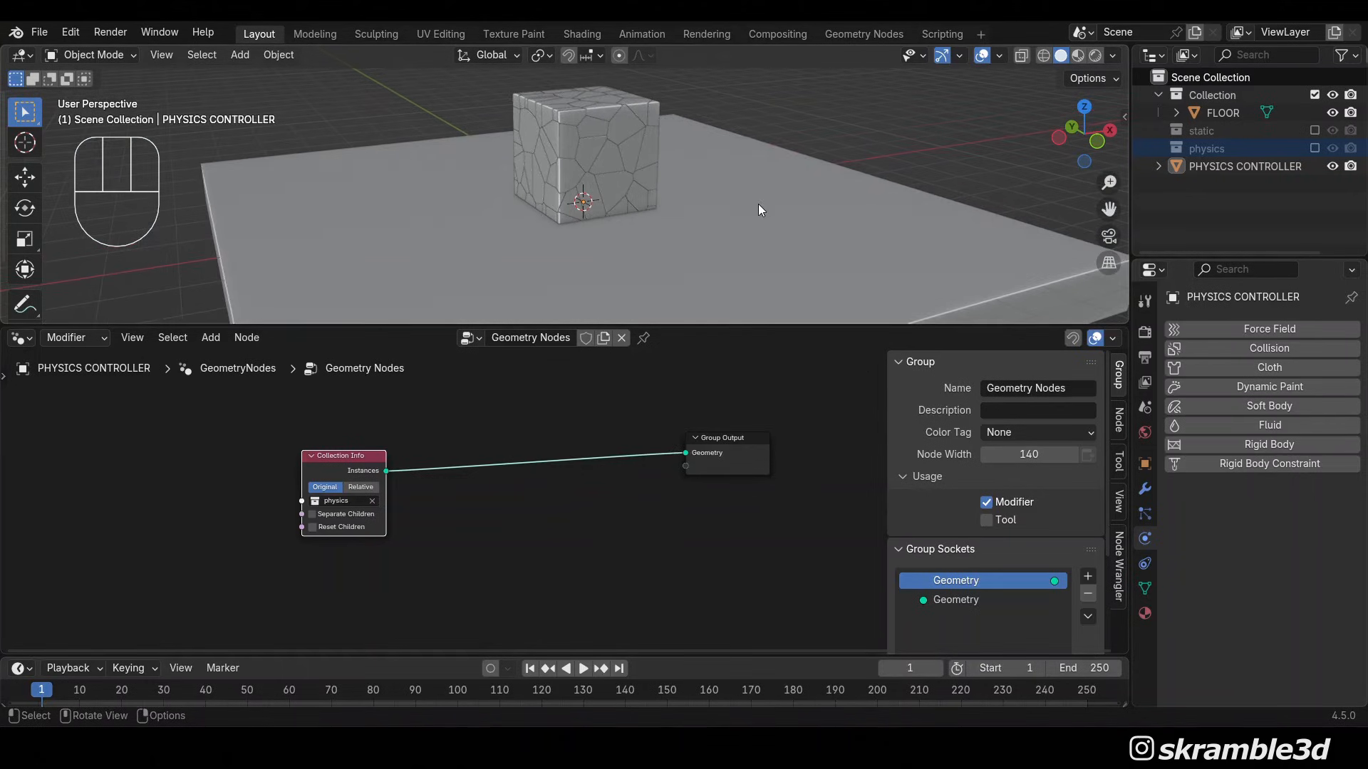
pyautogui.press('space')
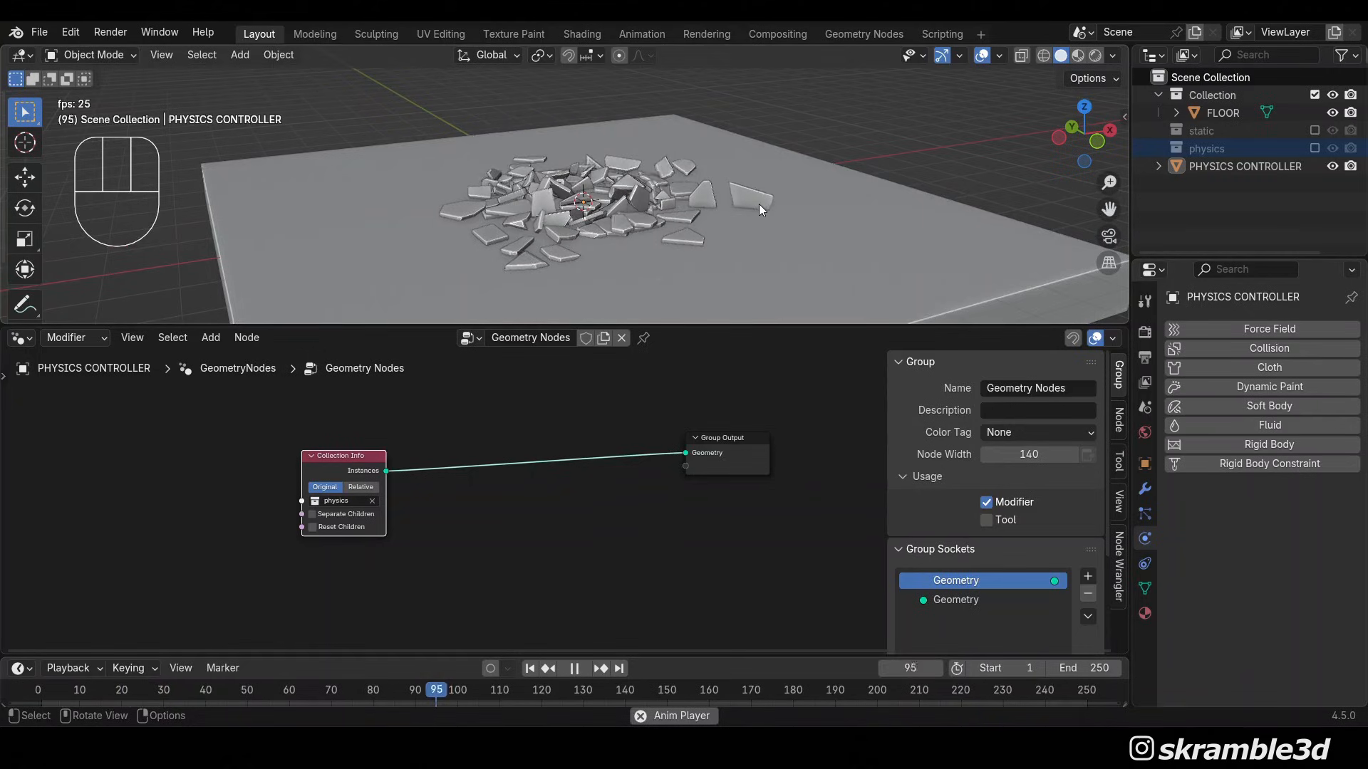
pyautogui.press('space')
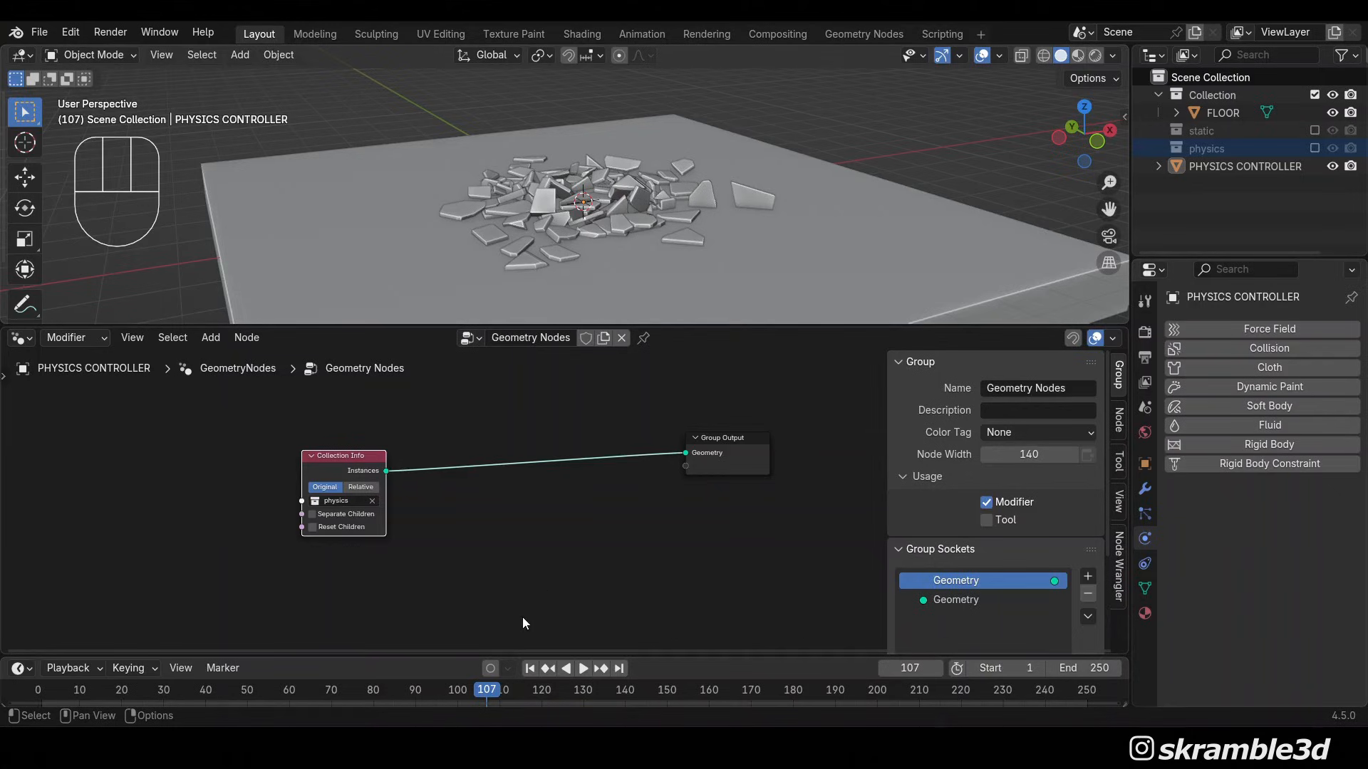
pyautogui.click(532, 667)
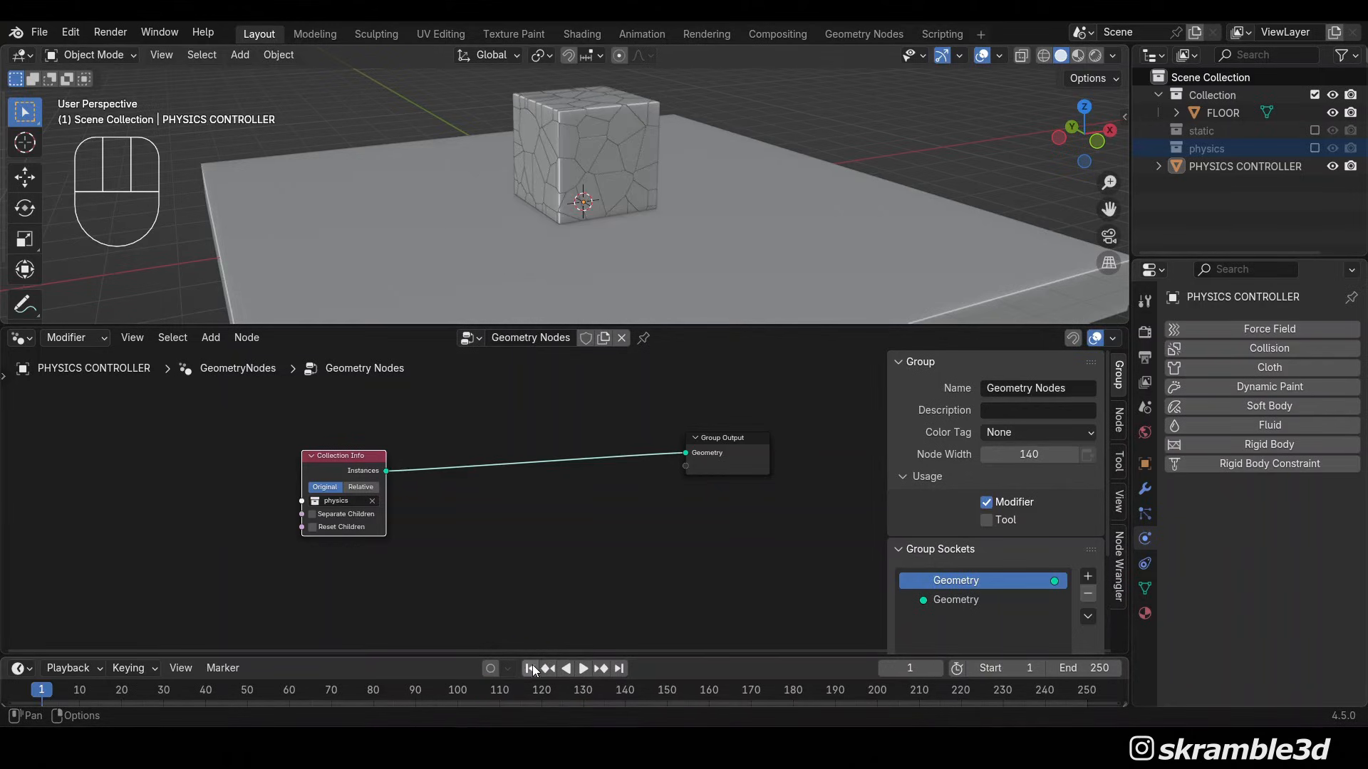
# Move the Group Output farther from the Collection Info node and enable Separate Children on Collection Info
pyautogui.scroll(-2, 648, 534)
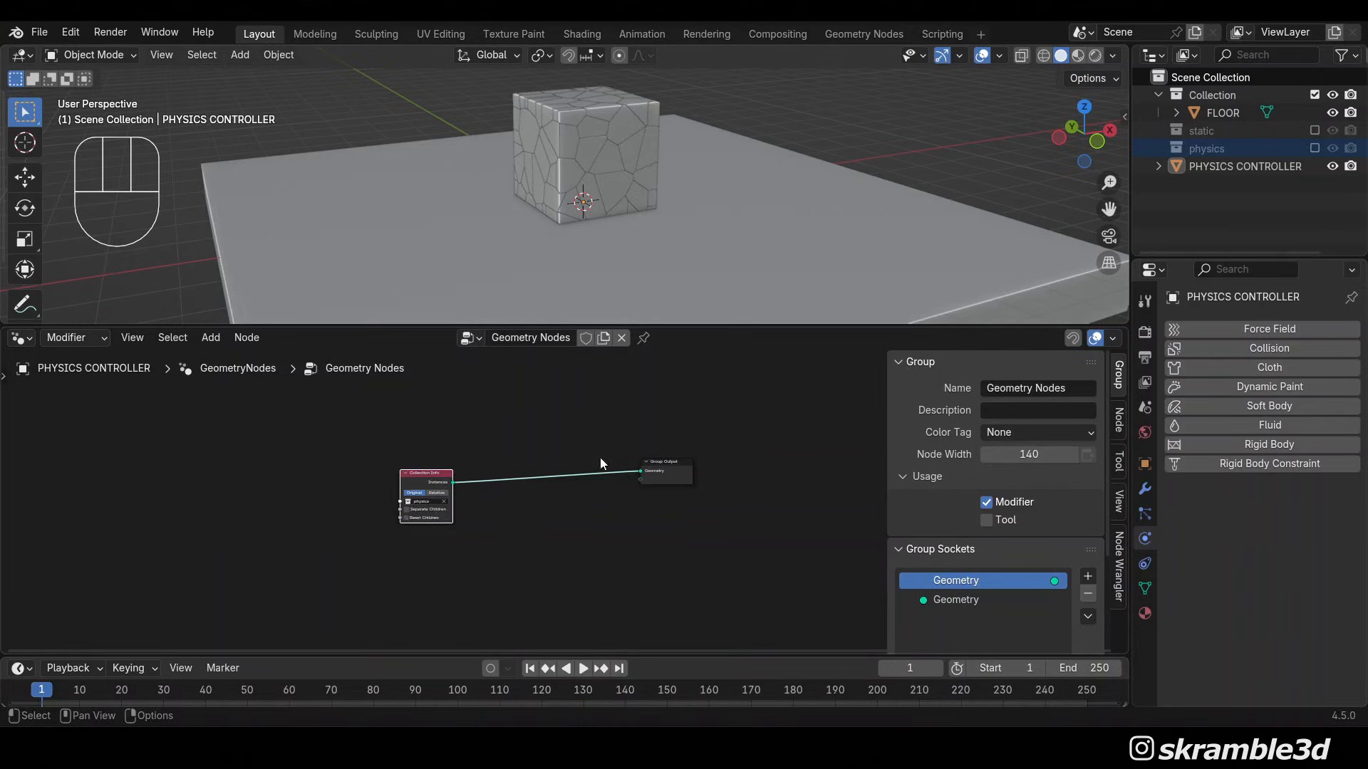
pyautogui.moveTo(666, 472); pyautogui.dragTo(775, 487)
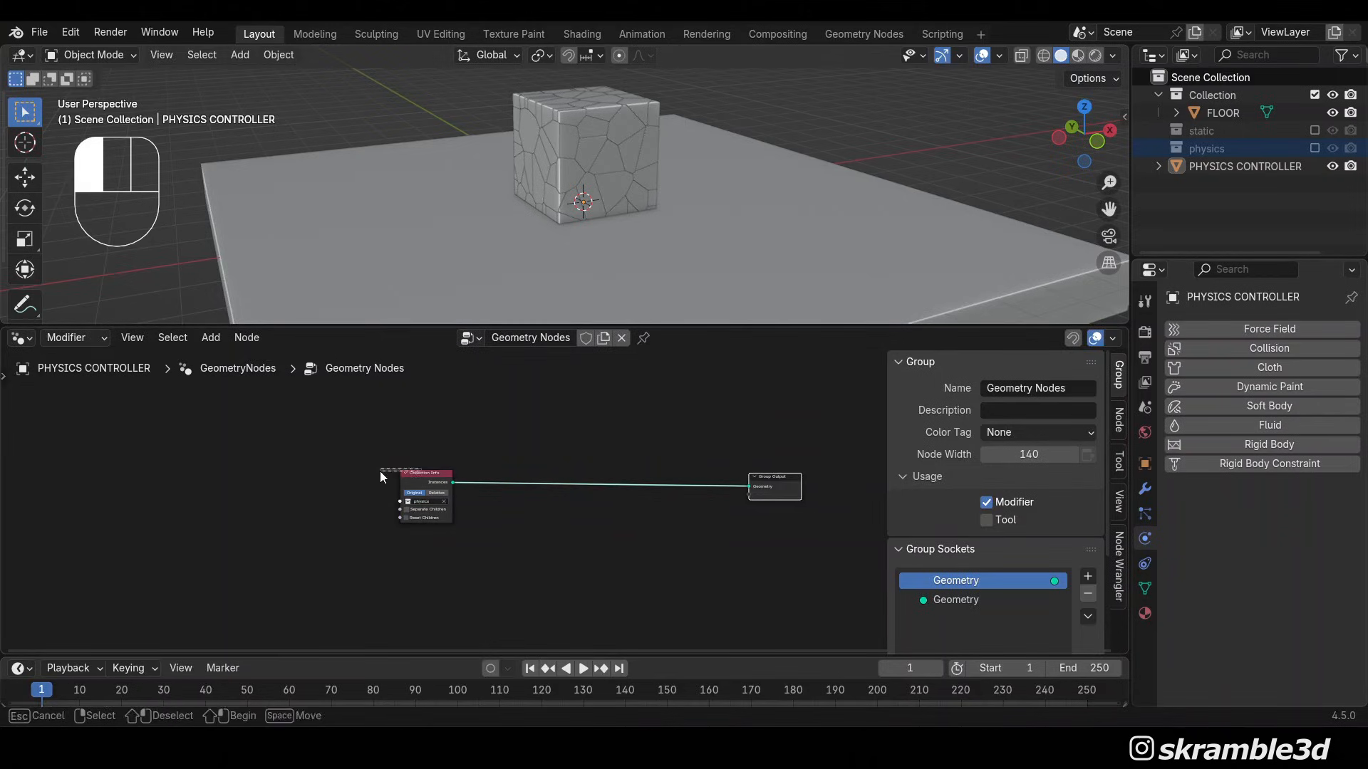
pyautogui.scroll(3, 441, 509)
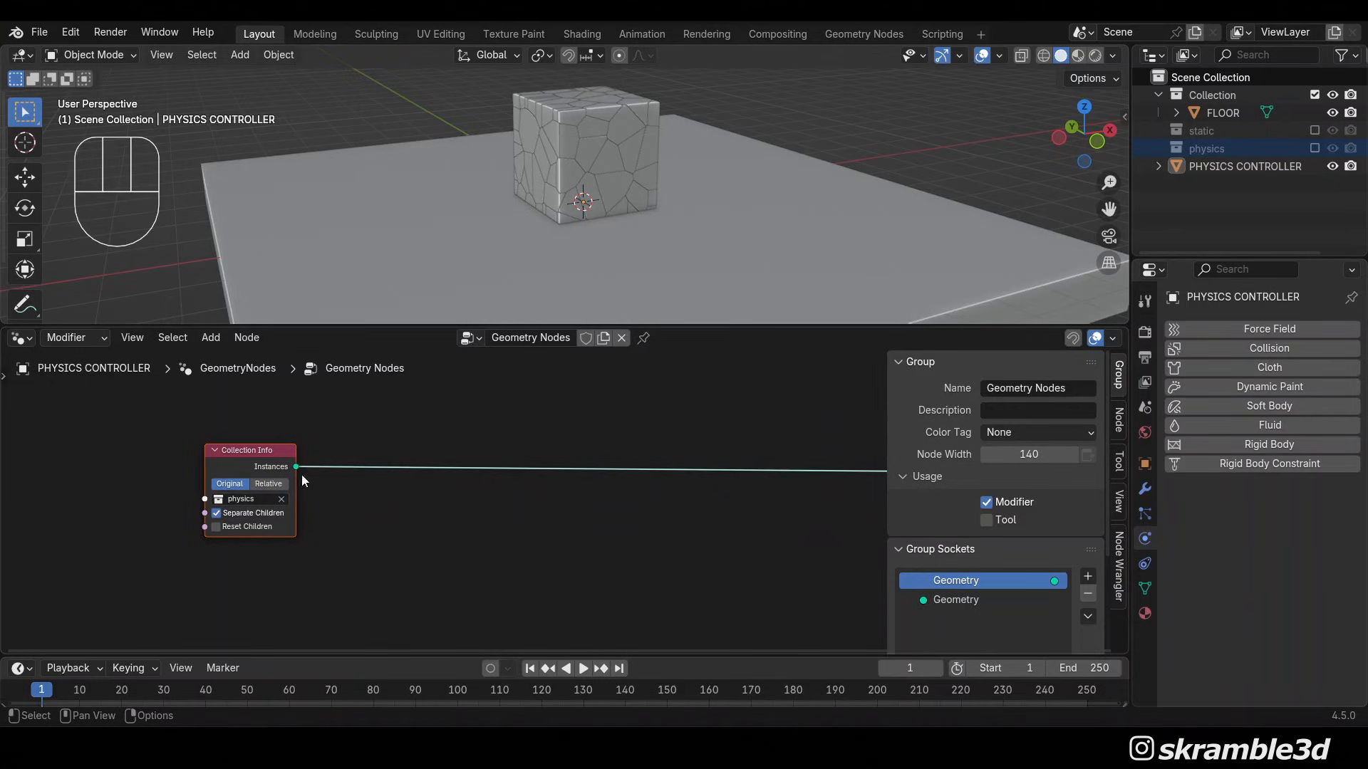
# Add an Instances to Points node fed by the Collection Info instances and place it below the main link
pyautogui.moveTo(294, 468); pyautogui.dragTo(303, 477)
pyautogui.moveTo(375, 536); pyautogui.dragTo(440, 580)
pyautogui.write('i')
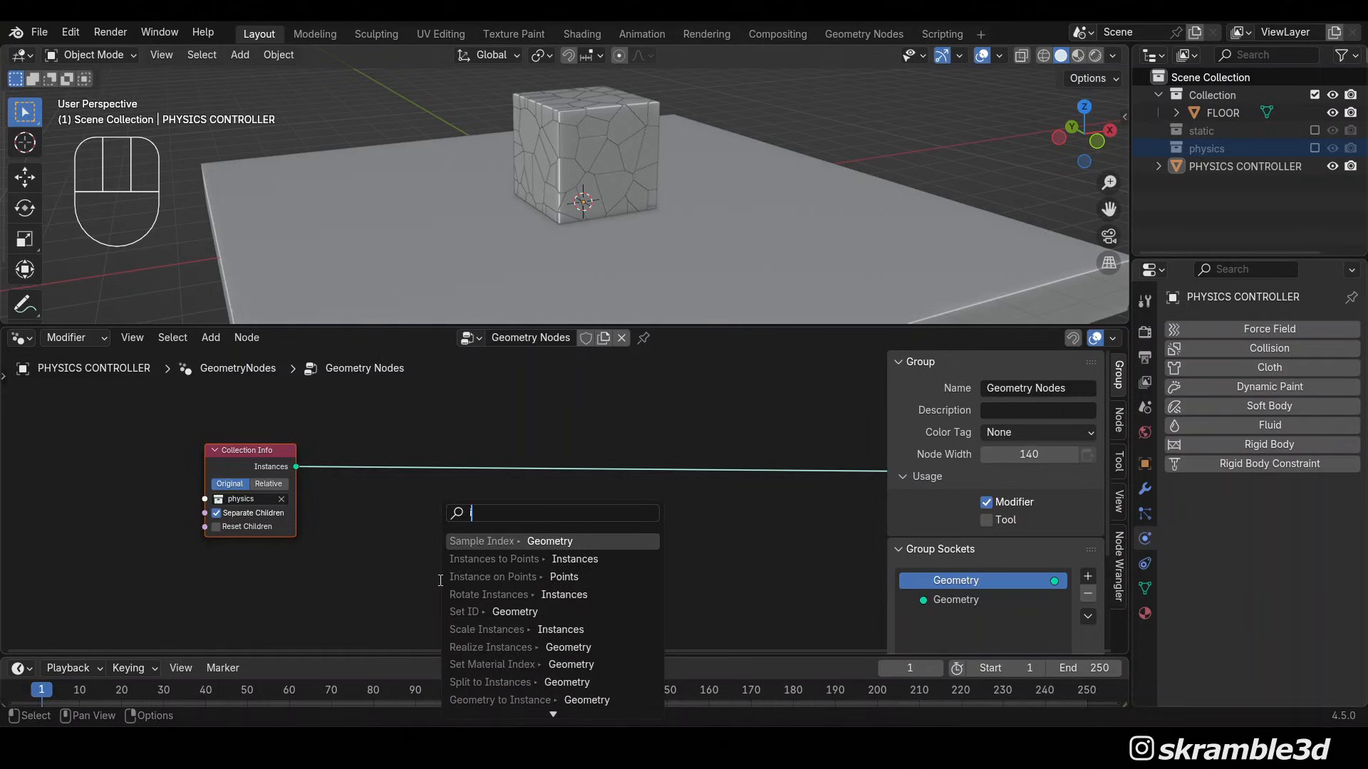
pyautogui.write('tp')
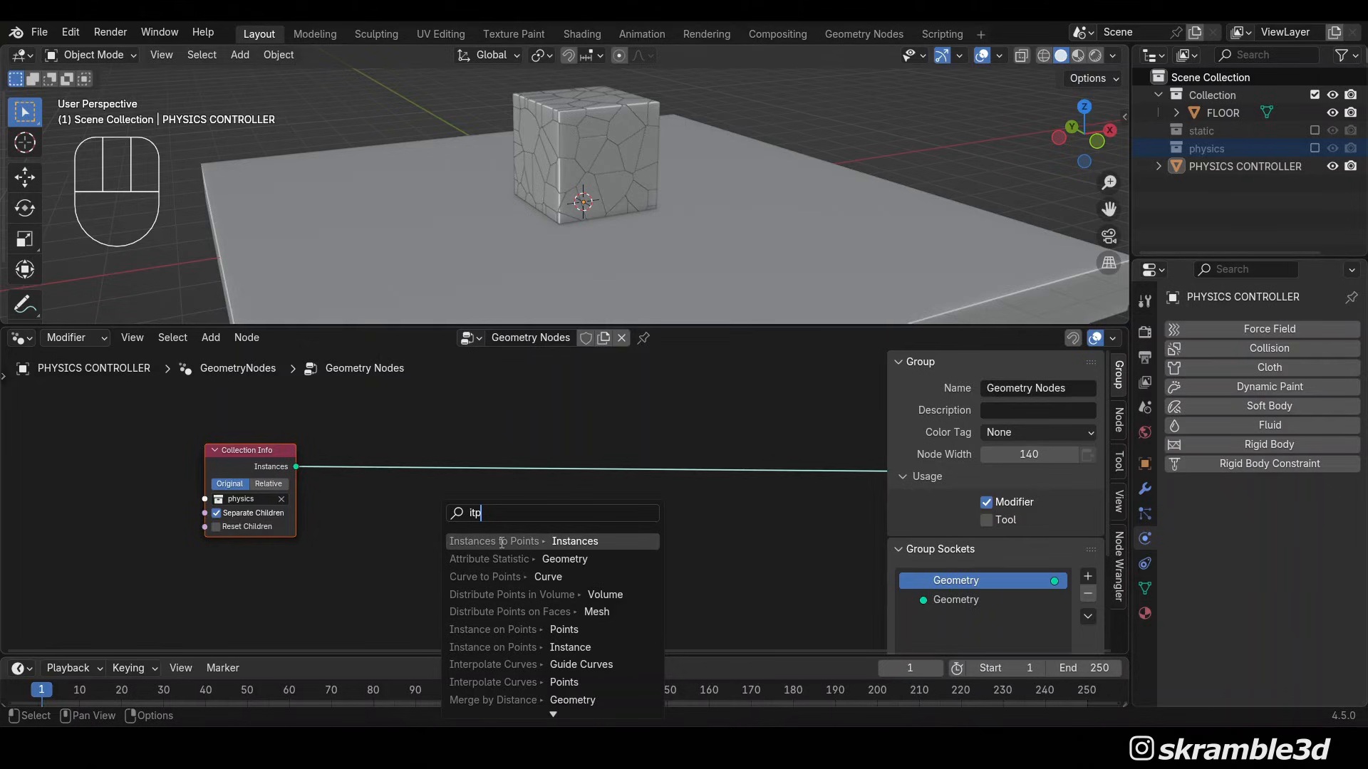
pyautogui.click(504, 539)
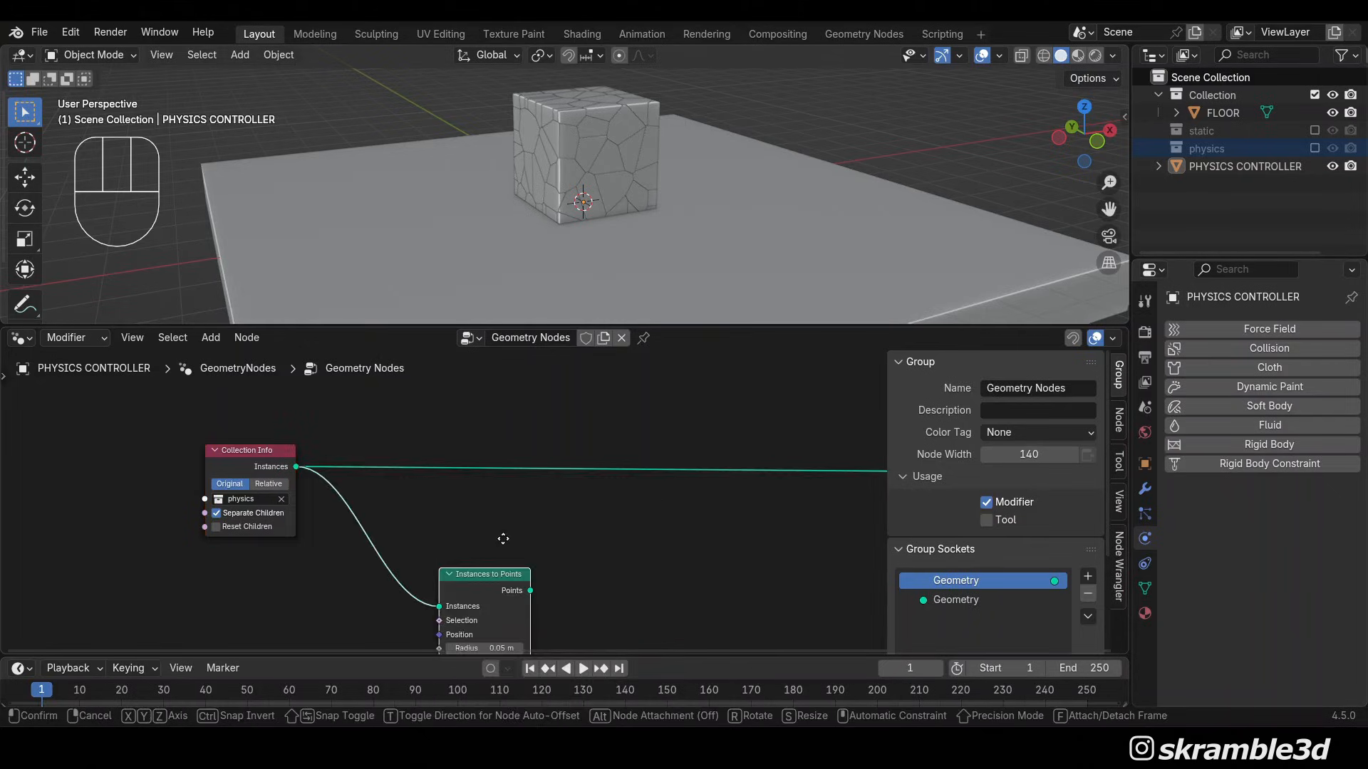
pyautogui.click(518, 525)
pyautogui.scroll(-2, 524, 524)
pyautogui.scroll(-1, 577, 541)
pyautogui.moveTo(580, 548); pyautogui.dragTo(540, 515, button='middle')
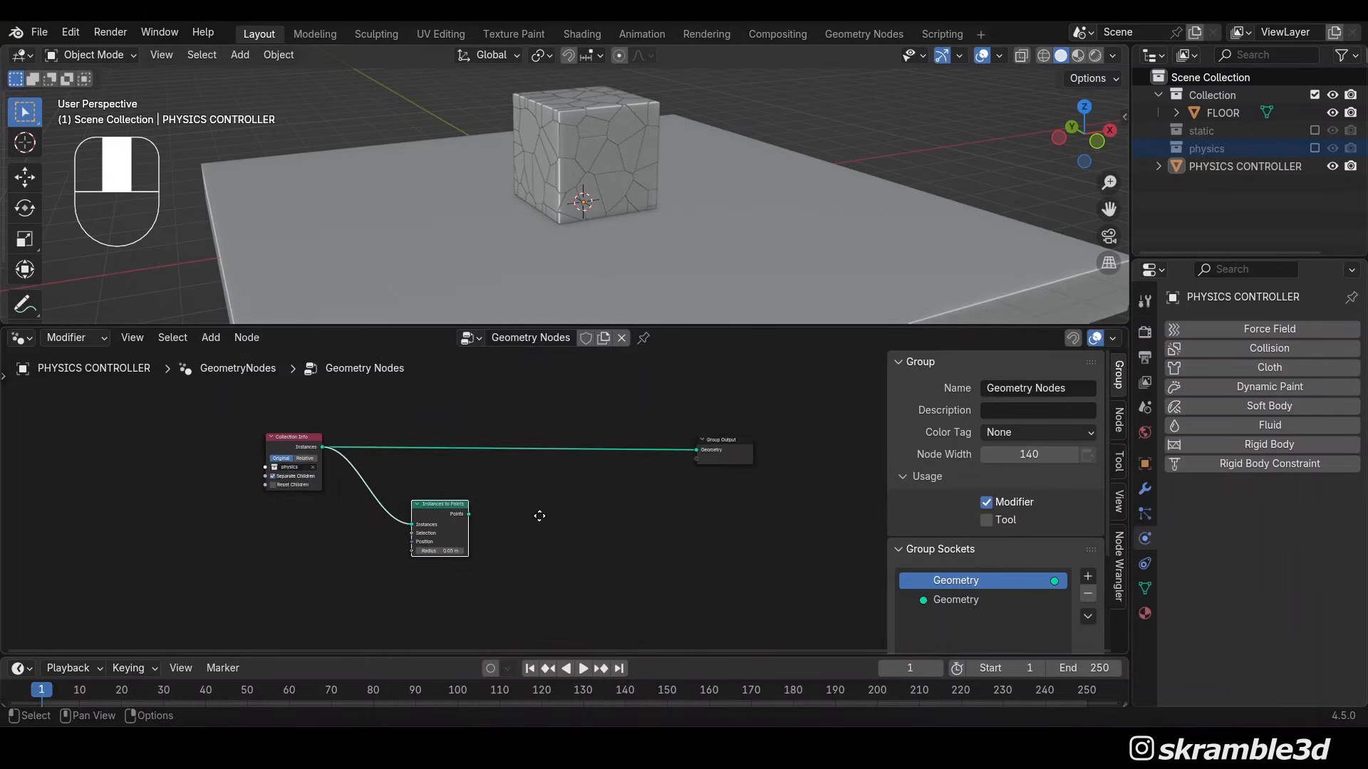
pyautogui.moveTo(485, 512); pyautogui.dragTo(468, 518)
# Add a simulation zone beside the Instances to Points node and spread its input and output nodes apart
pyautogui.moveTo(768, 452); pyautogui.dragTo(832, 439)
pyautogui.hotkey('shift', 'a')
pyautogui.write('simul')
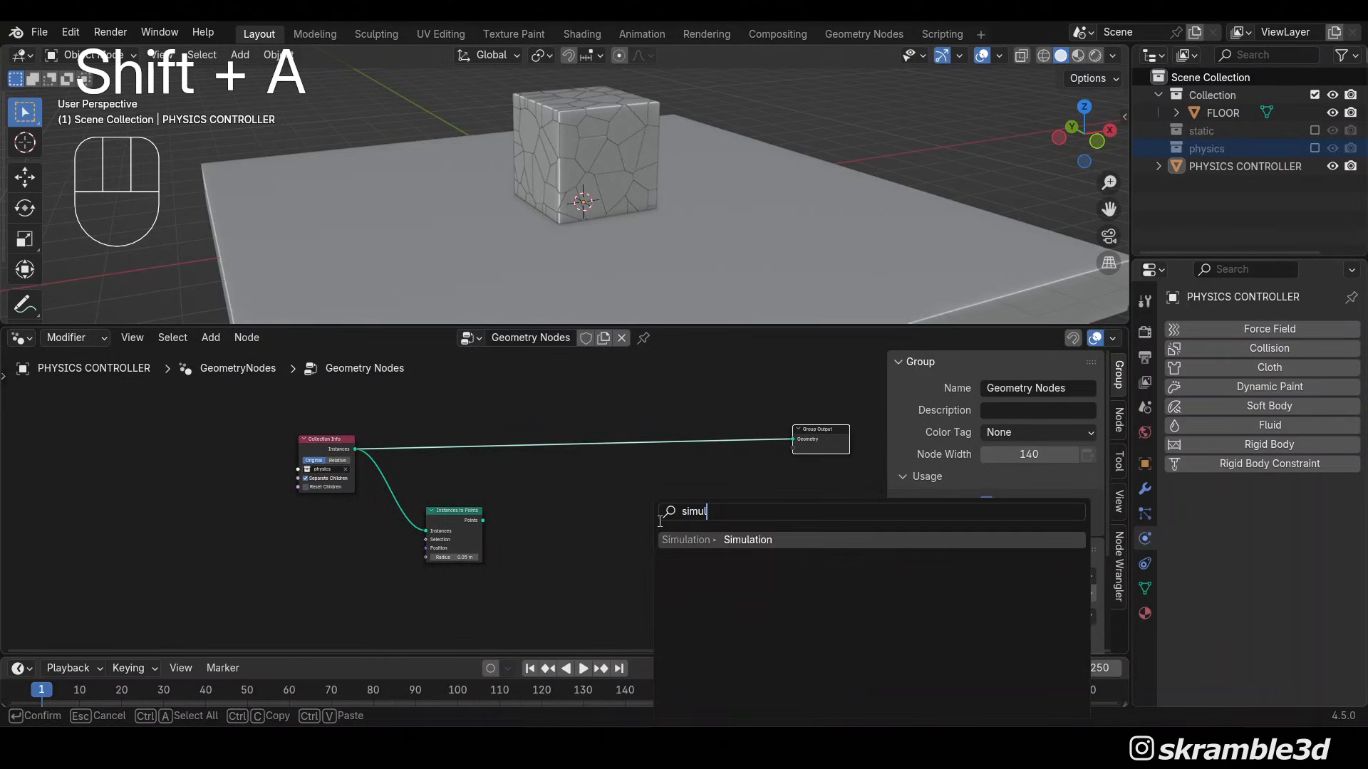
pyautogui.click(754, 540)
pyautogui.click(702, 534)
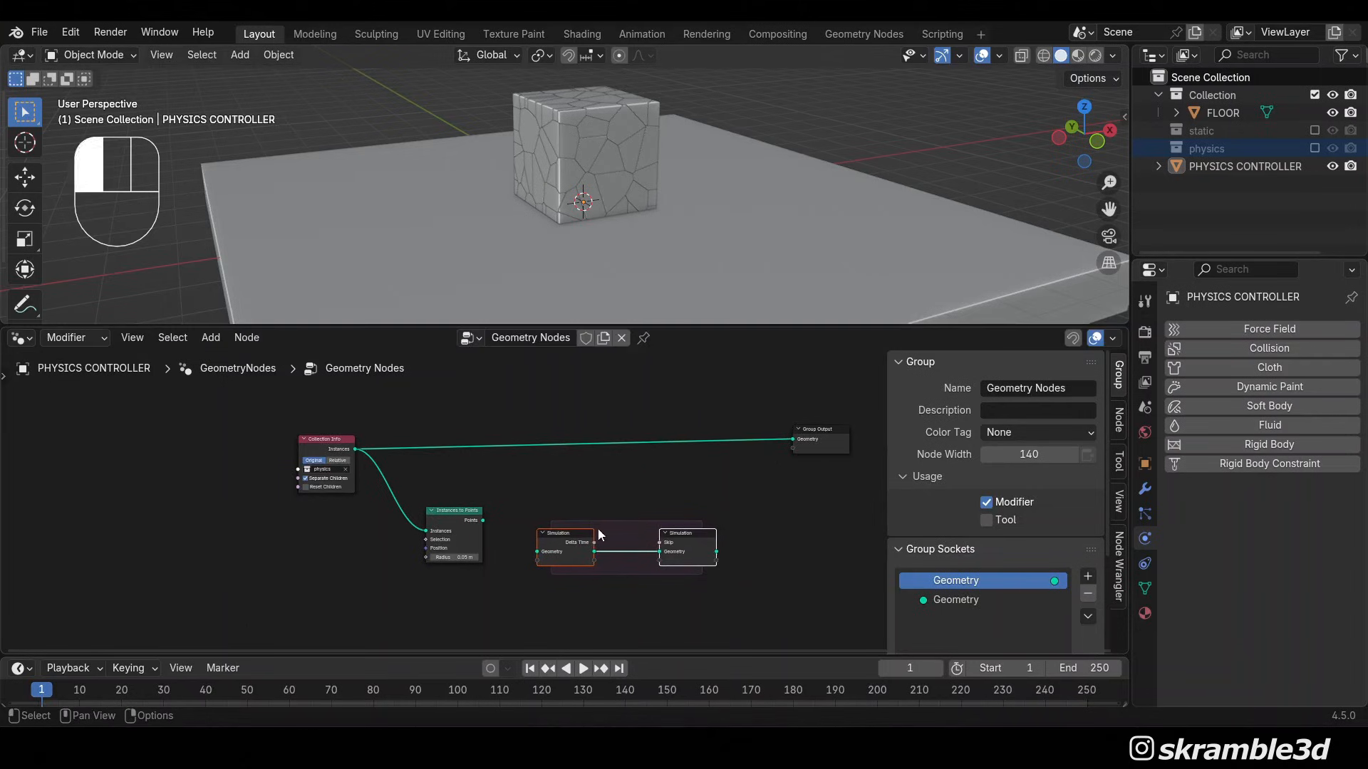
pyautogui.scroll(2, 705, 531)
pyautogui.moveTo(660, 530); pyautogui.dragTo(789, 529)
pyautogui.click(674, 539)
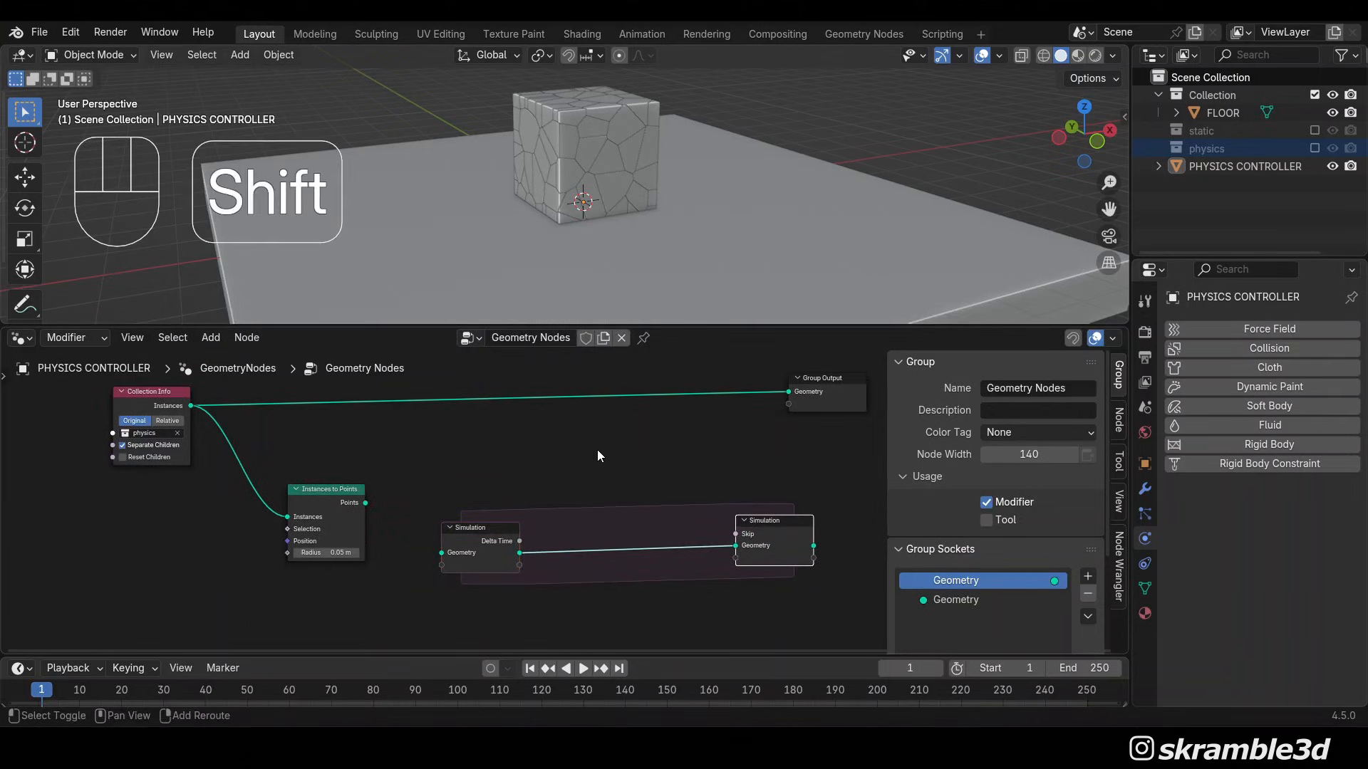
# Insert a Join Geometry node between the simulation zone's input and output
pyautogui.hotkey('shift', 'a')
pyautogui.write('join')
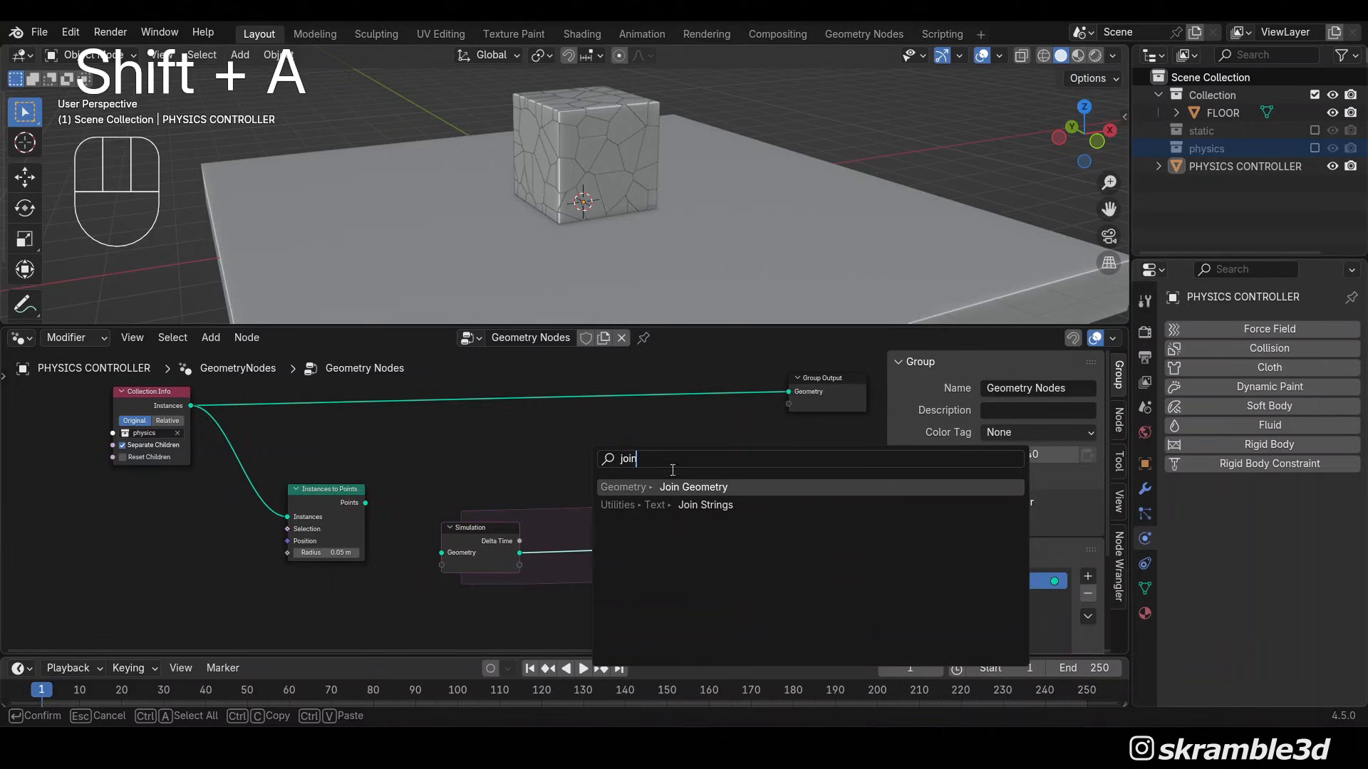
pyautogui.click(673, 486)
pyautogui.click(631, 498)
pyautogui.scroll(-2, 641, 491)
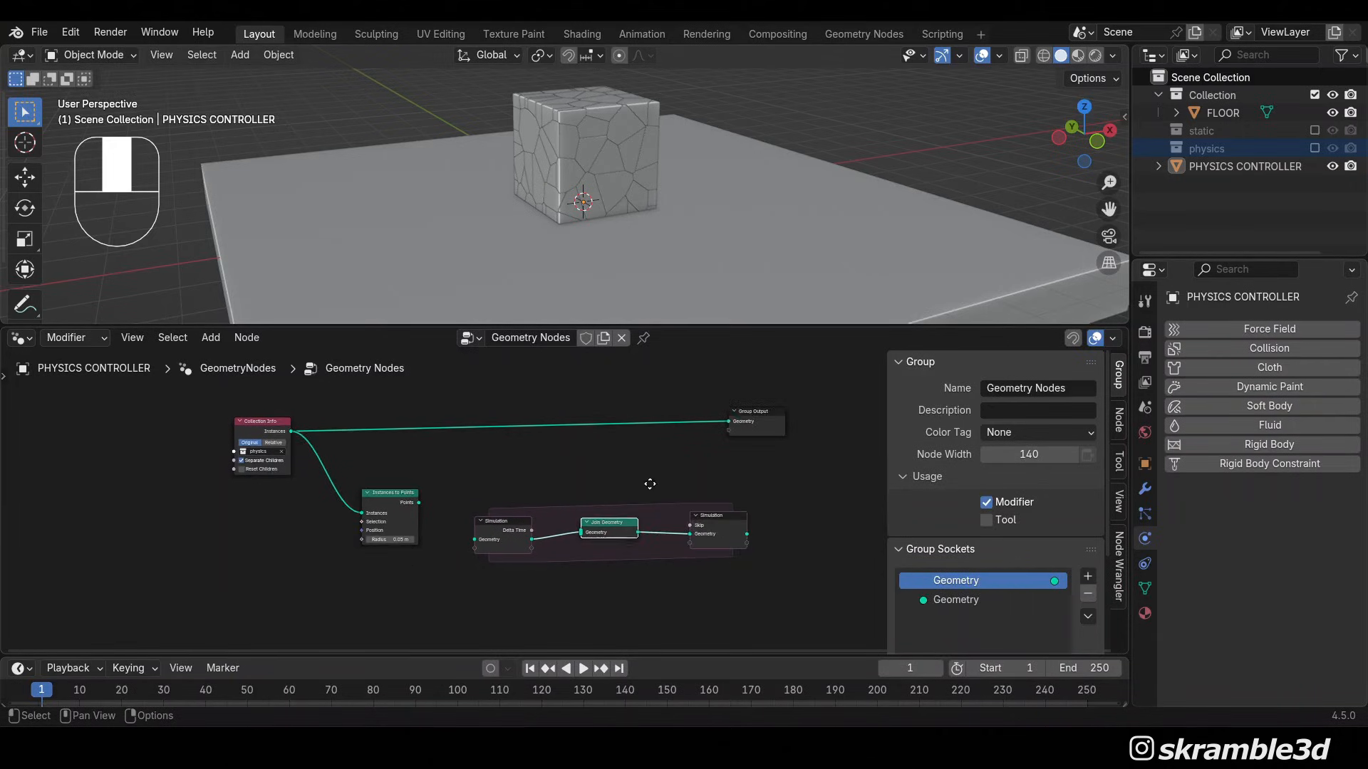
pyautogui.press('Home')
# Insert a second Join Geometry node before the Group Output and link the simulation zone's output geometry into it
pyautogui.moveTo(702, 456); pyautogui.dragTo(795, 464)
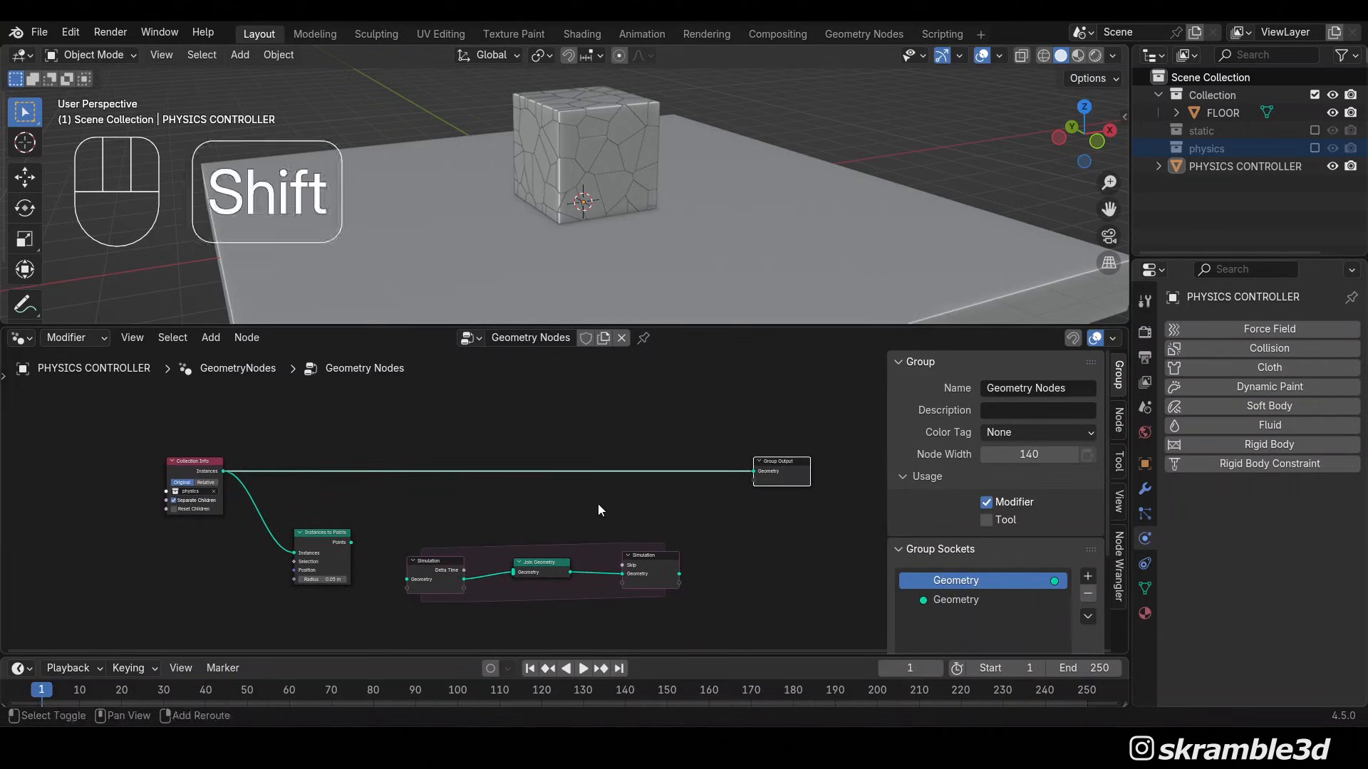
pyautogui.hotkey('shift', 'a')
pyautogui.write('join')
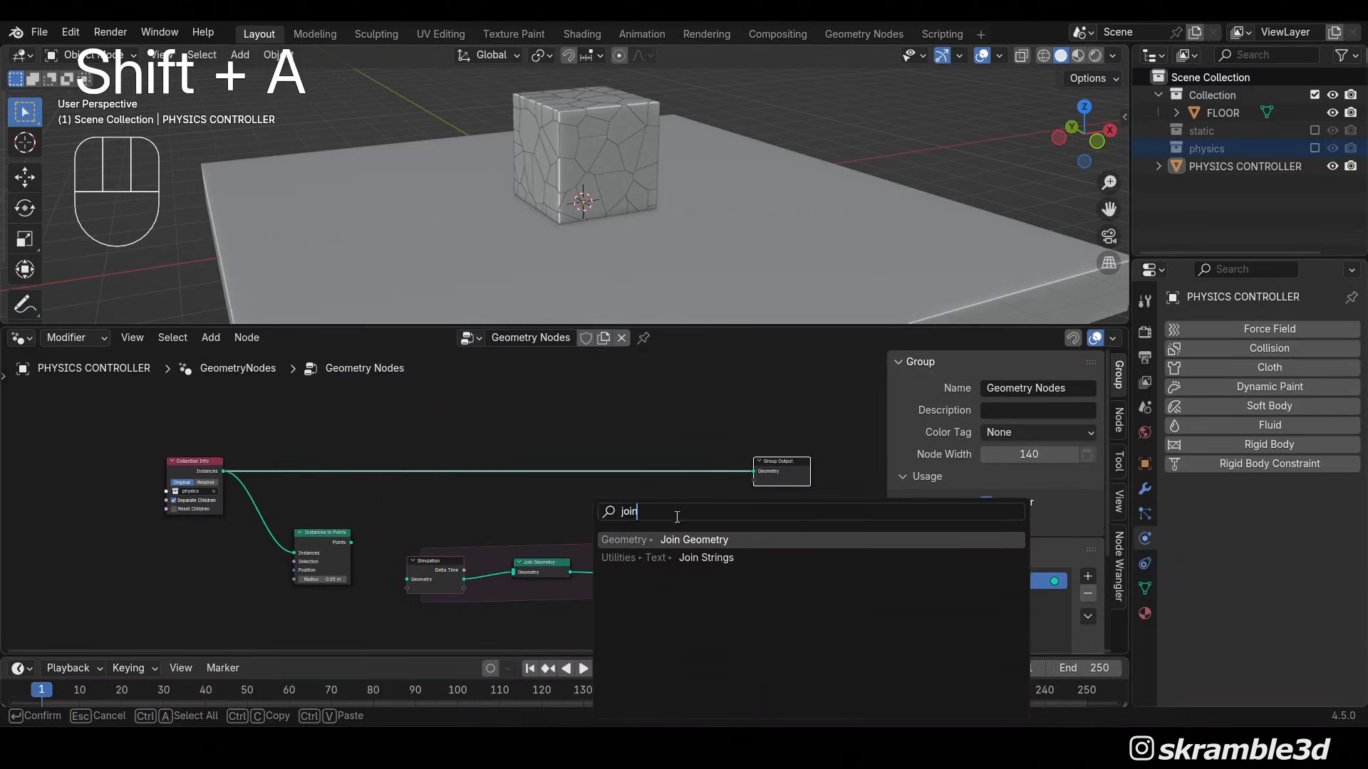
pyautogui.click(684, 539)
pyautogui.click(705, 476)
pyautogui.click(641, 559)
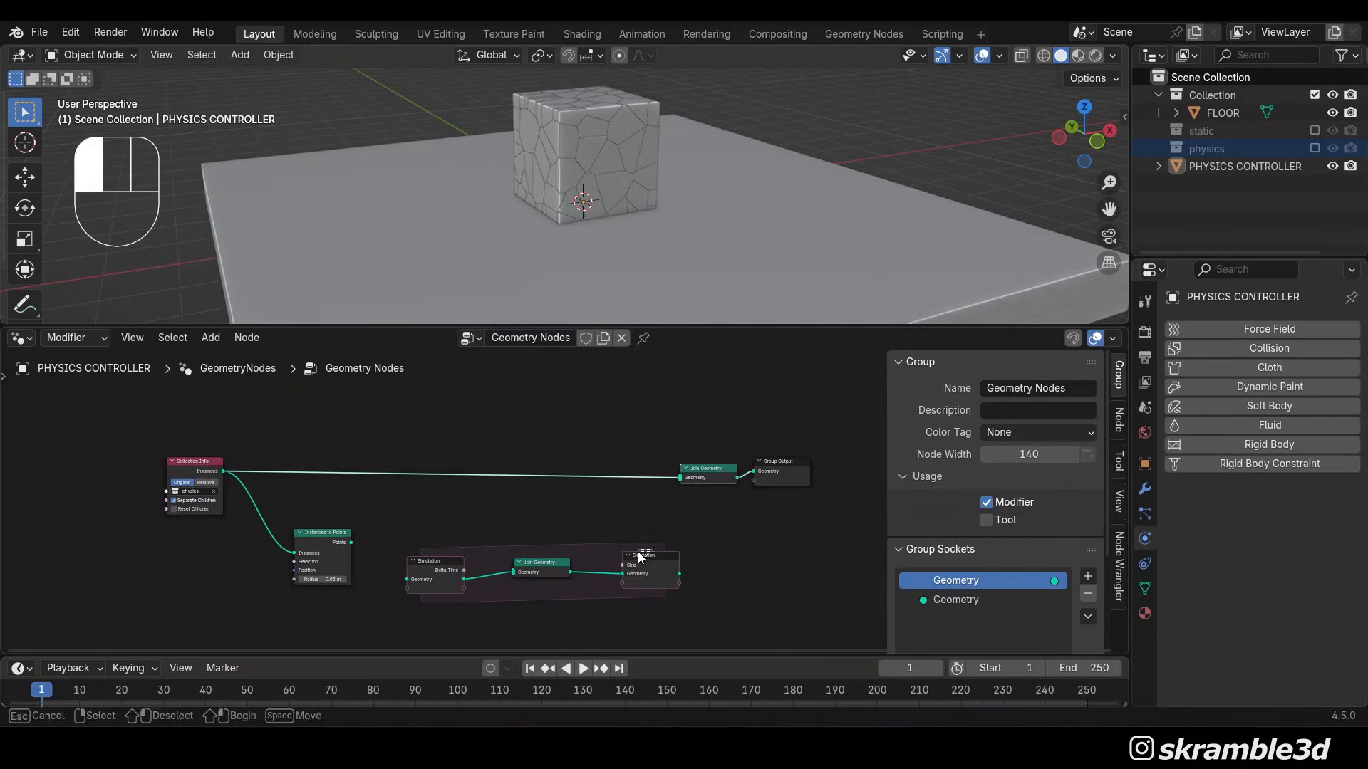
pyautogui.moveTo(638, 553); pyautogui.dragTo(620, 553)
pyautogui.scroll(3, 675, 570)
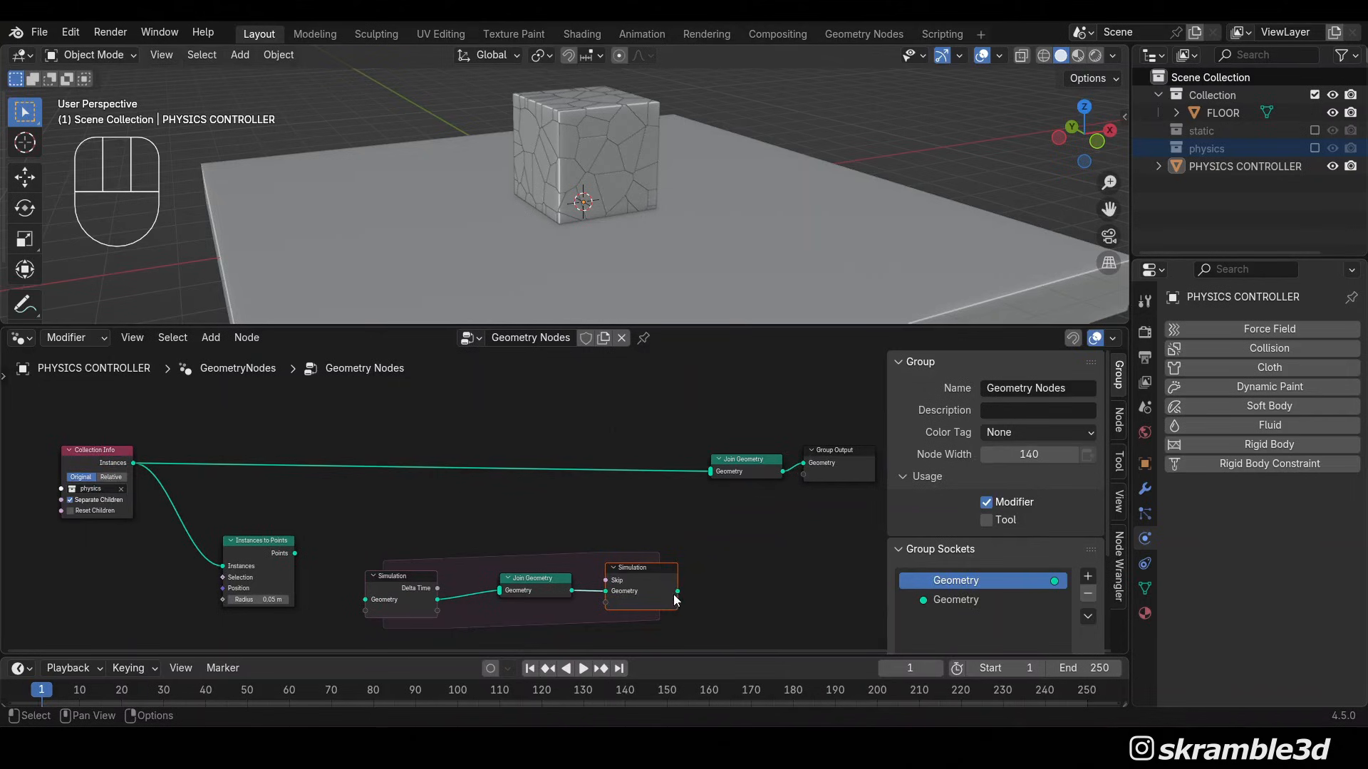
pyautogui.moveTo(677, 591); pyautogui.dragTo(711, 471)
# Lower the simulation input node and link the Instances to Points output into the Join Geometry inside the zone
pyautogui.moveTo(570, 538); pyautogui.dragTo(710, 490, button='middle')
pyautogui.moveTo(523, 549); pyautogui.dragTo(520, 574)
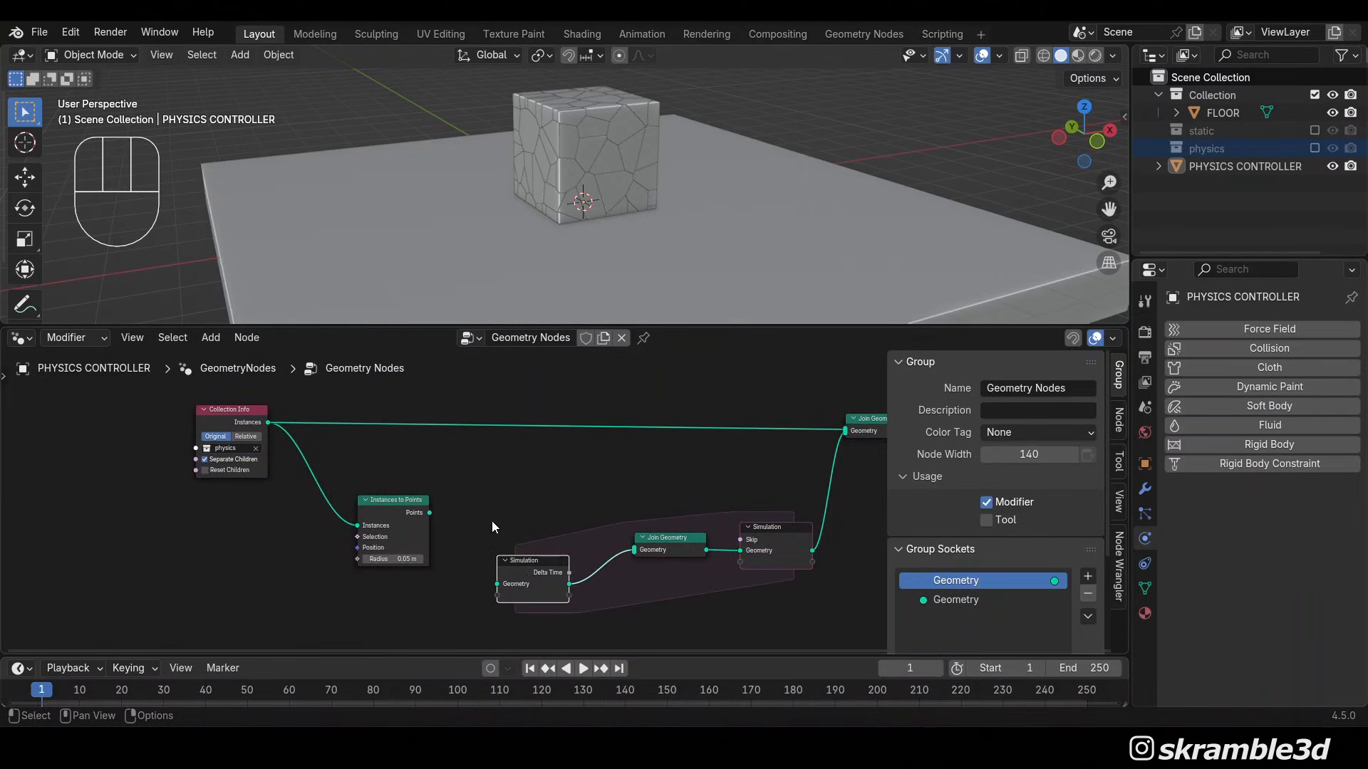
pyautogui.scroll(1, 390, 533)
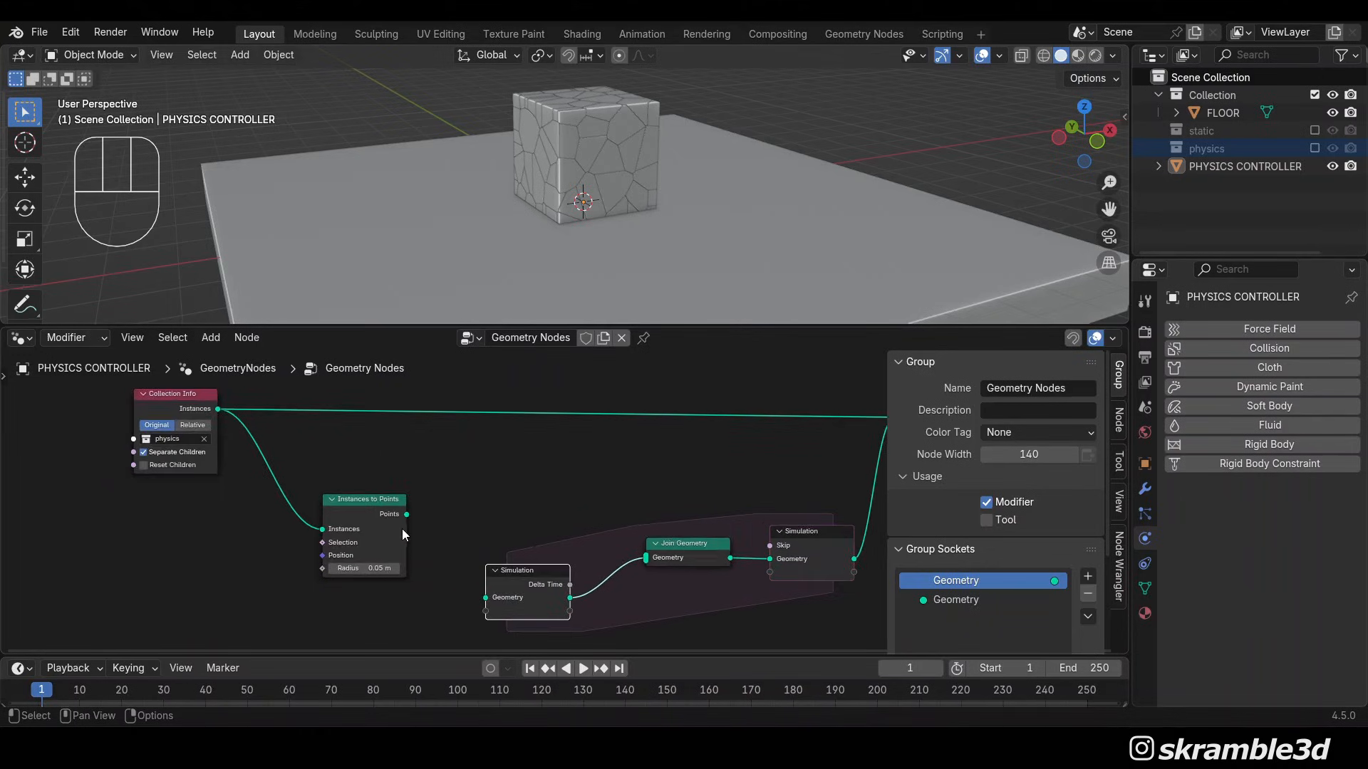
pyautogui.moveTo(407, 517); pyautogui.dragTo(653, 557)
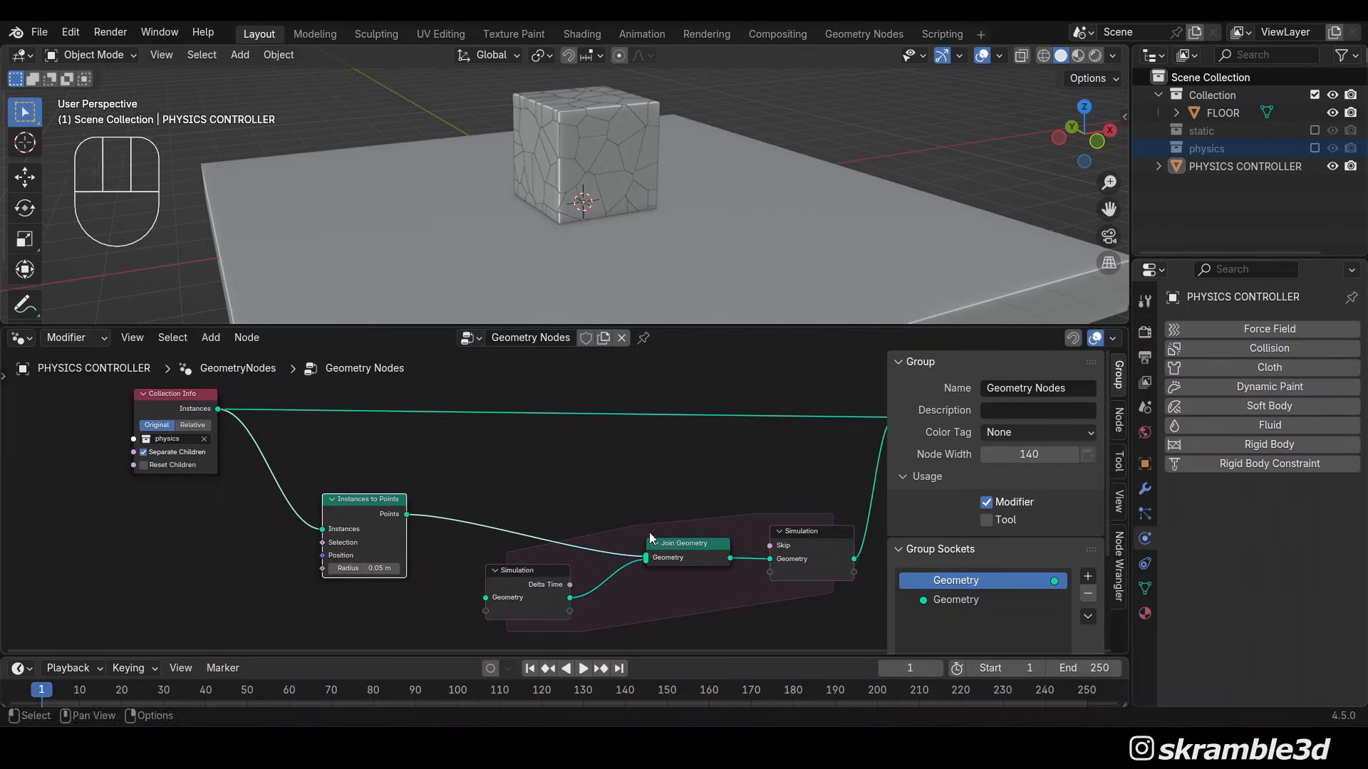
# Play the animation to about frame 116, stop it, and examine the points generated along the paths of the falling pieces
pyautogui.press('space')
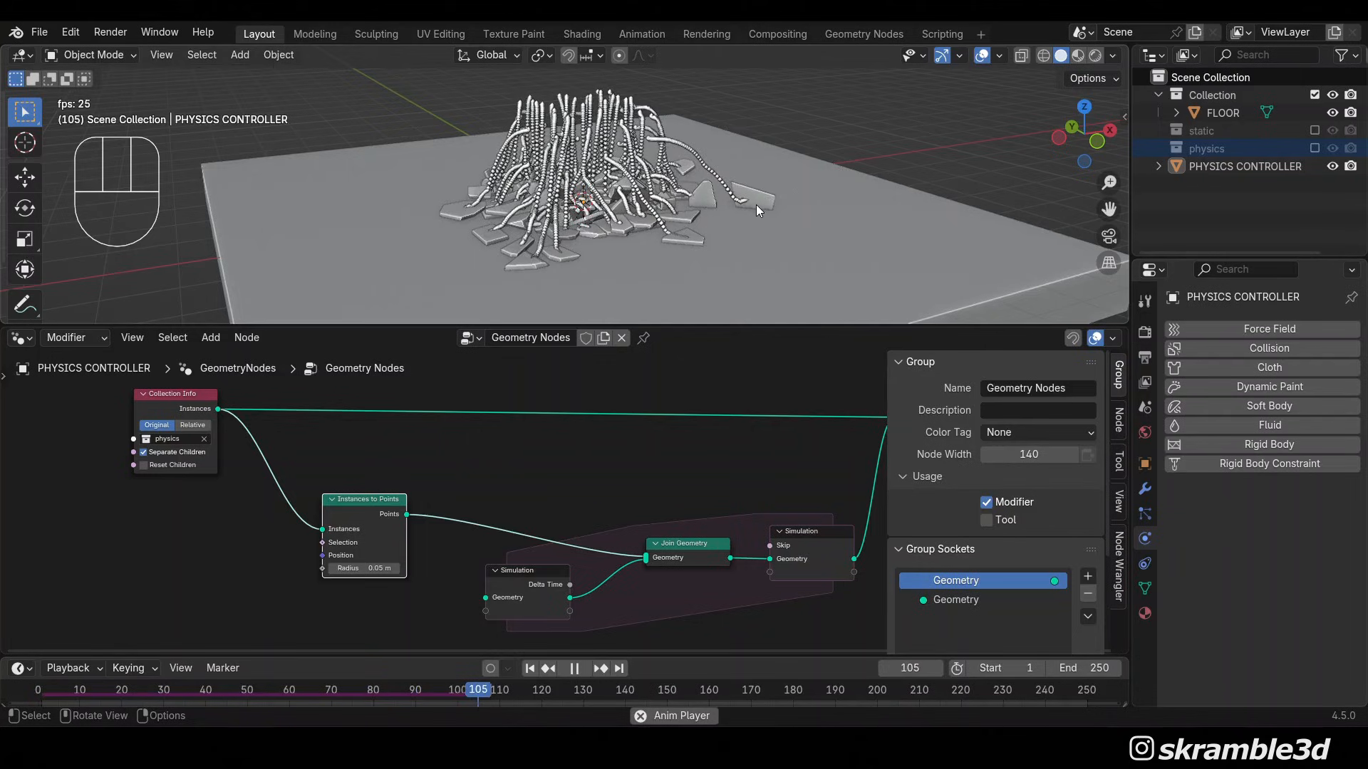
pyautogui.press('space')
pyautogui.moveTo(774, 212)
pyautogui.mouseDown(button='middle')
pyautogui.moveTo(658, 213)
pyautogui.moveTo(768, 210)
pyautogui.mouseUp(button='middle')
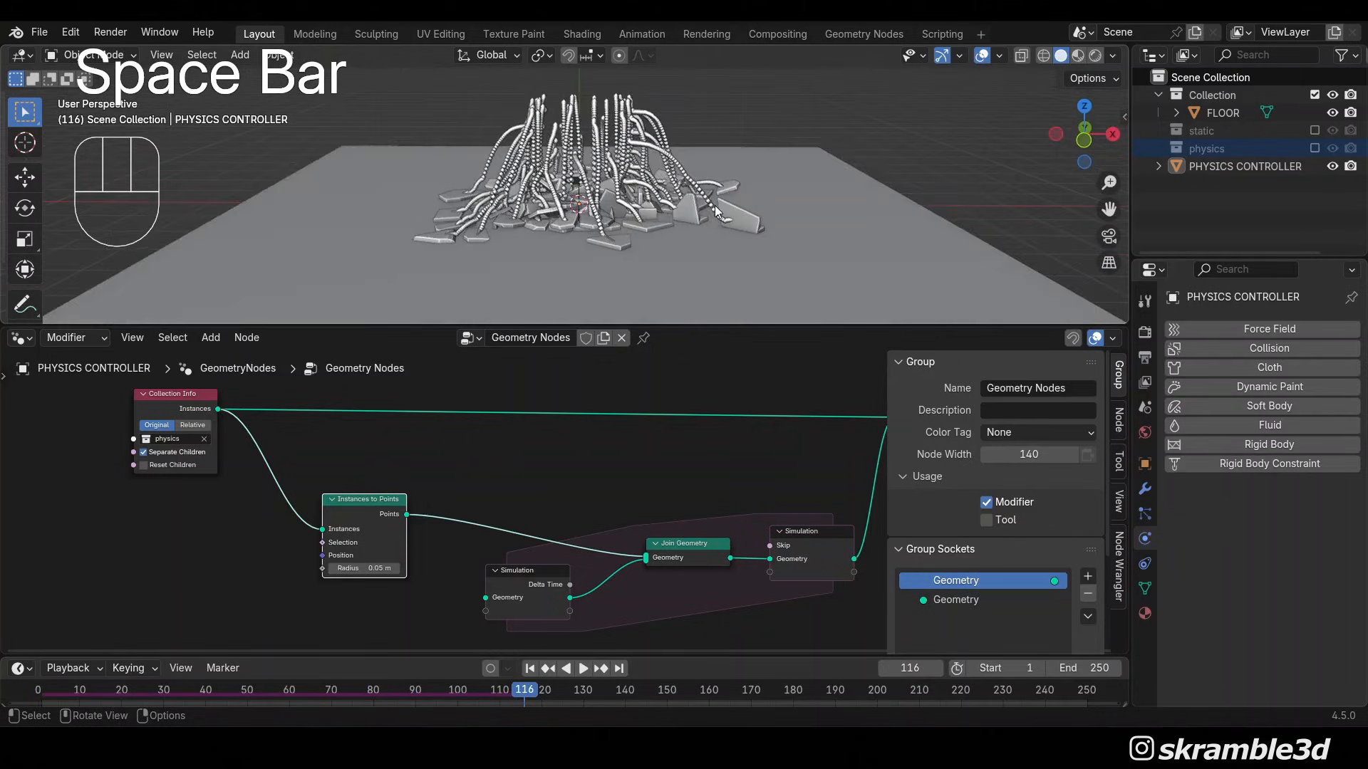
pyautogui.scroll(3, 768, 210)
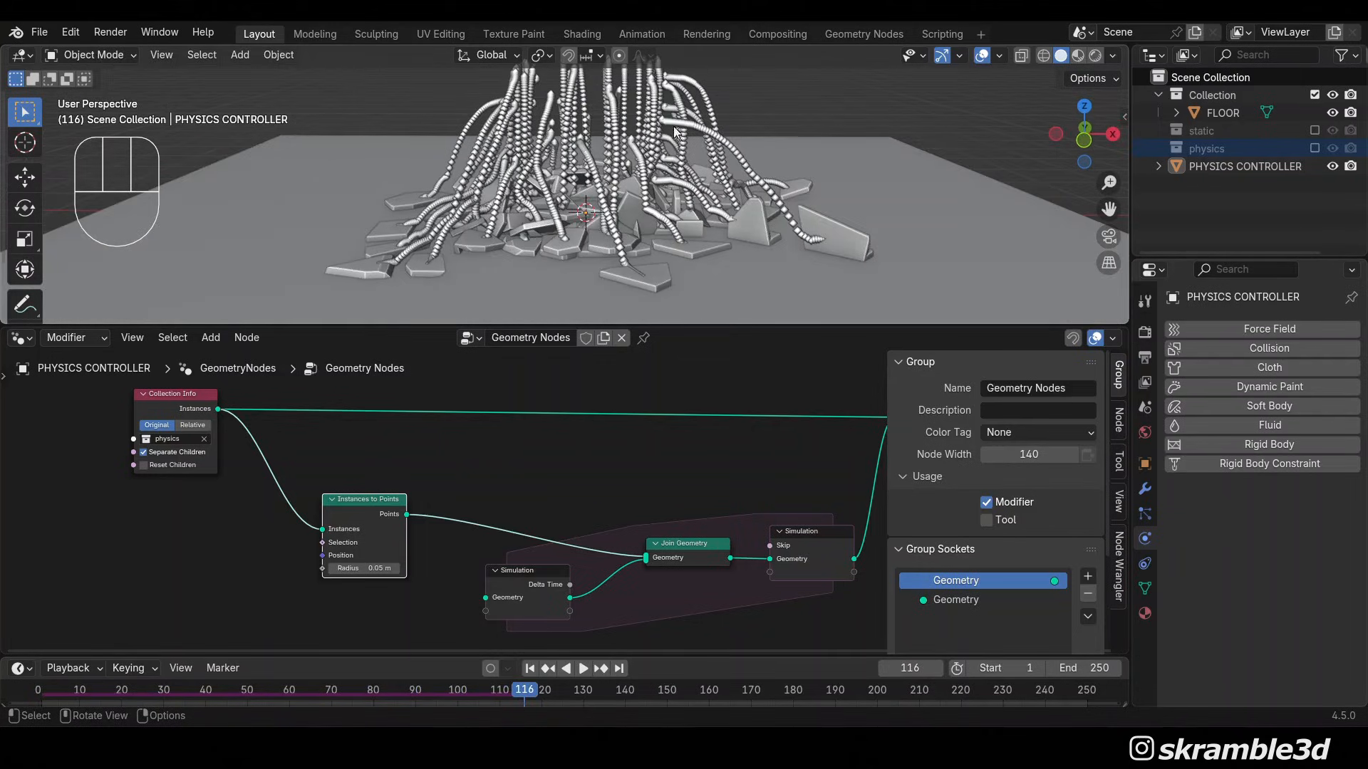
pyautogui.moveTo(669, 122); pyautogui.dragTo(701, 161, button='middle')
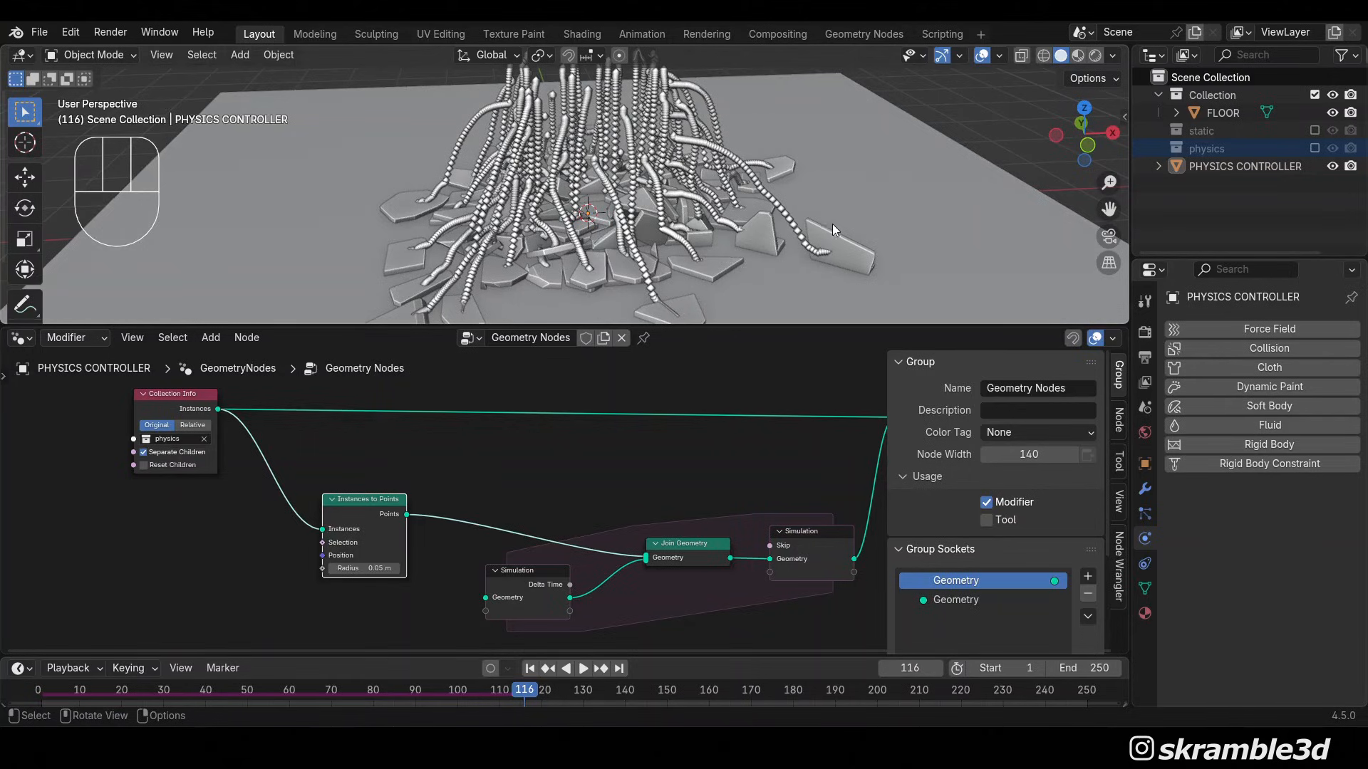
pyautogui.moveTo(640, 212); pyautogui.dragTo(686, 201, button='middle')
pyautogui.scroll(-5, 732, 217)
pyautogui.scroll(4, 732, 217)
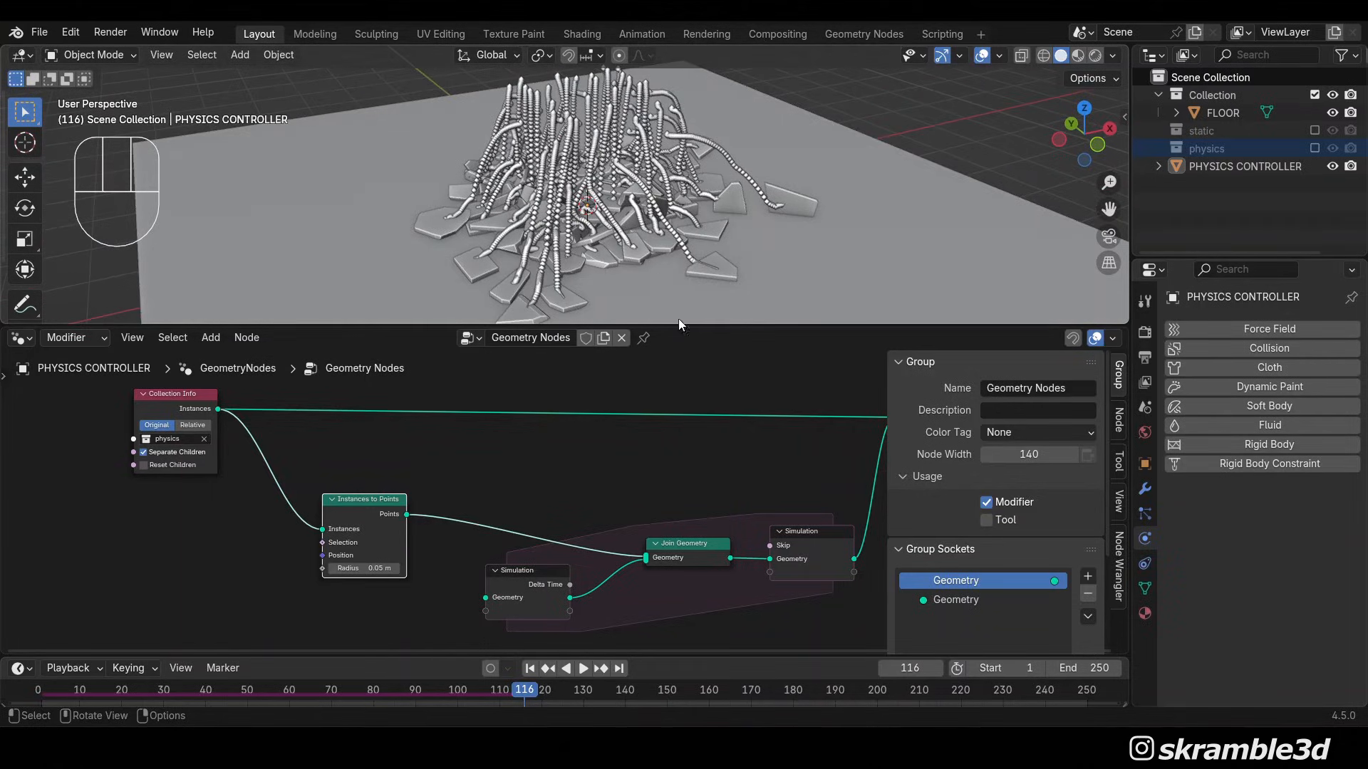
pyautogui.scroll(-2, 659, 483)
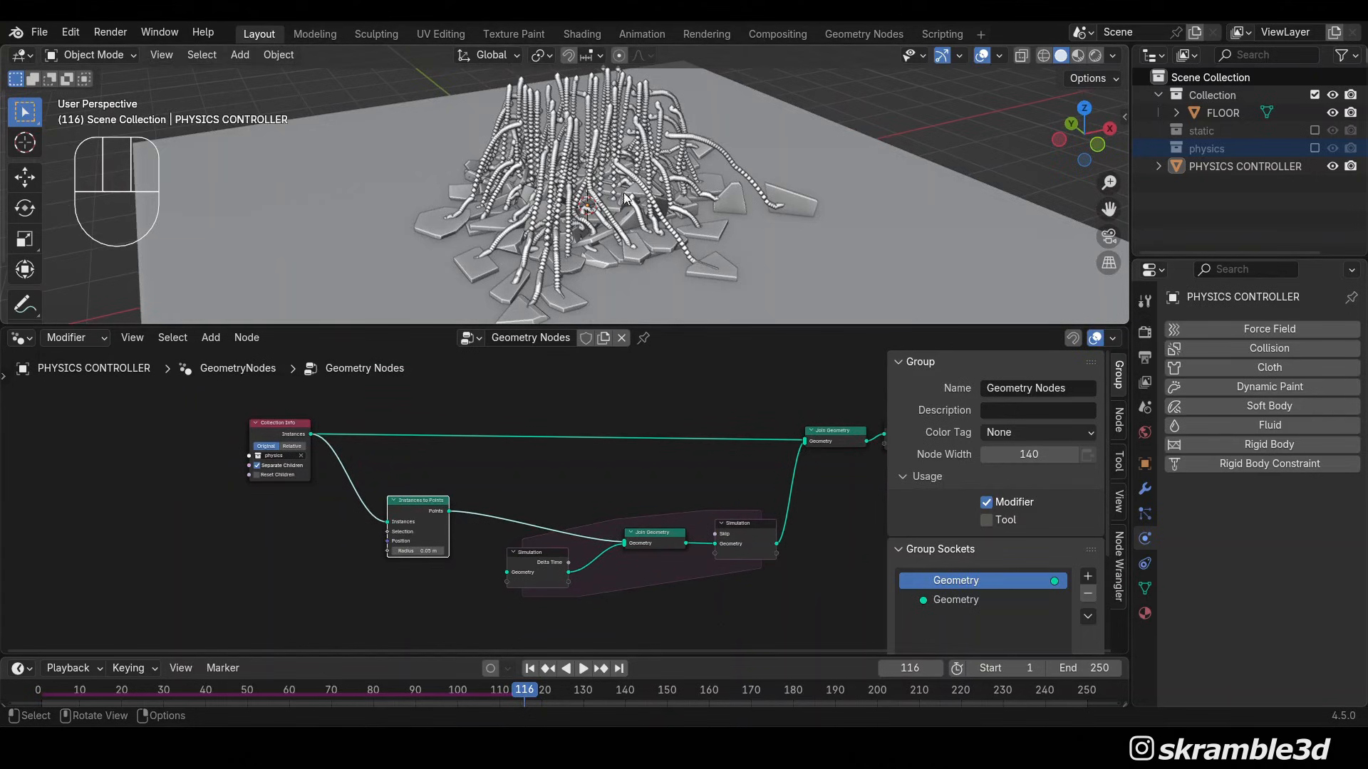
pyautogui.moveTo(626, 199); pyautogui.dragTo(673, 156, button='middle')
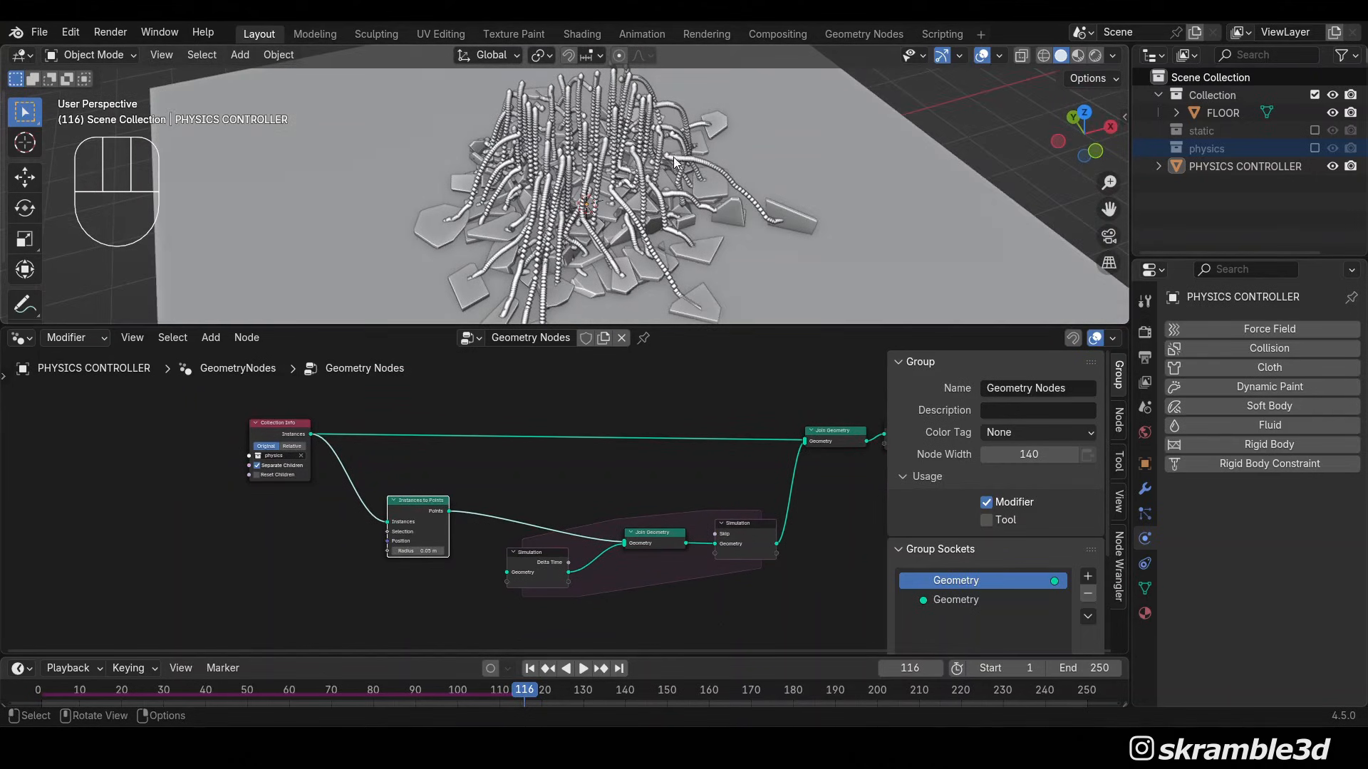
pyautogui.scroll(6, 716, 221)
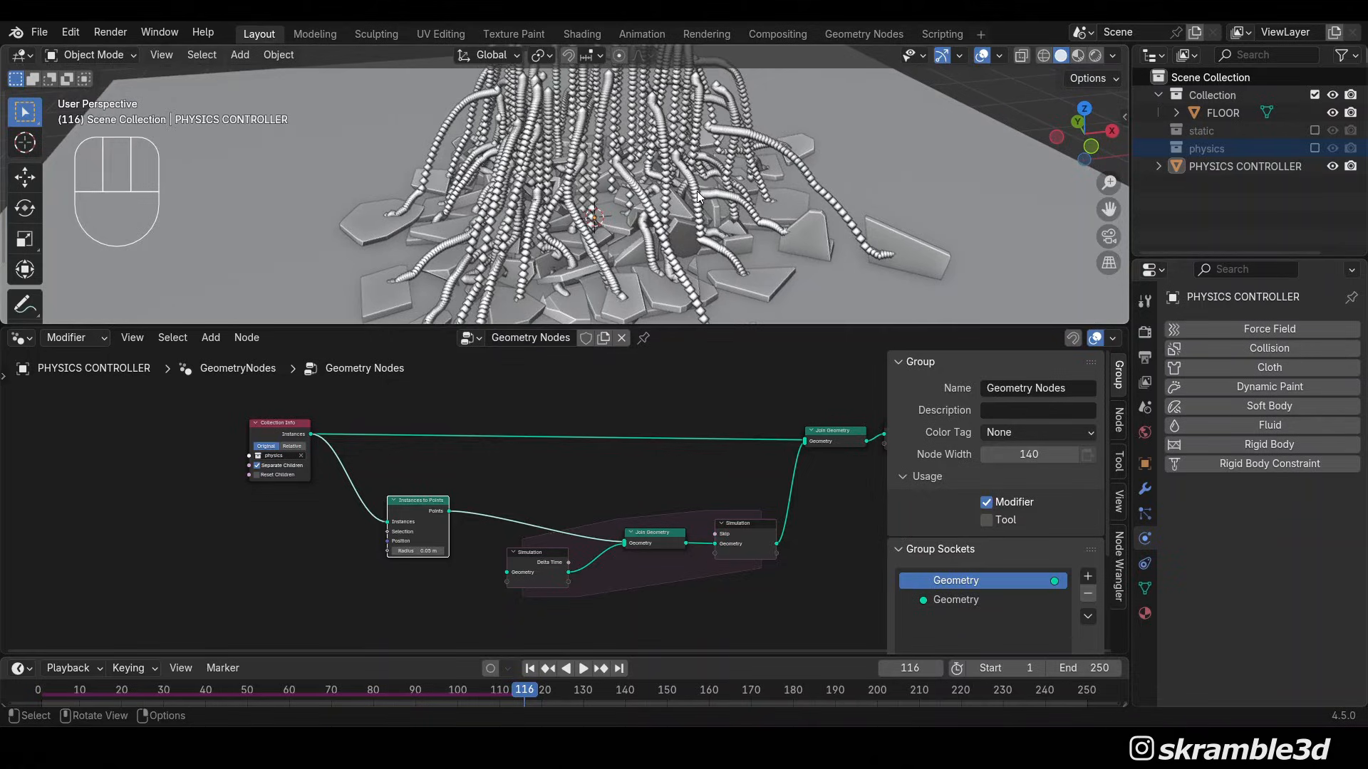
pyautogui.scroll(-4, 787, 220)
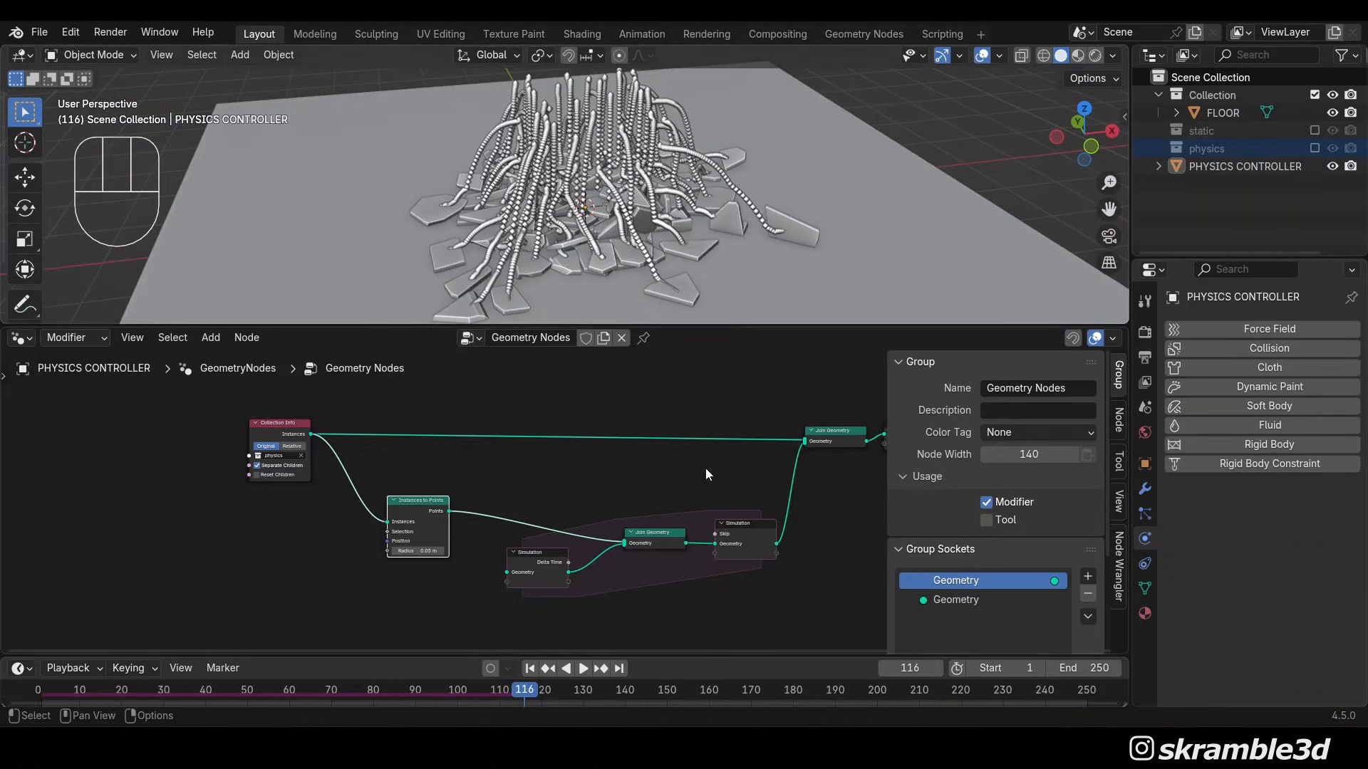
# Move the Collection Info node farther from Instances to Points and insert a Capture Attribute node on the link between them
pyautogui.scroll(-2, 717, 484)
pyautogui.moveTo(716, 484); pyautogui.dragTo(785, 434, button='middle')
pyautogui.moveTo(432, 463); pyautogui.dragTo(523, 510, button='middle')
pyautogui.scroll(4, 509, 489)
pyautogui.moveTo(461, 423); pyautogui.dragTo(332, 413)
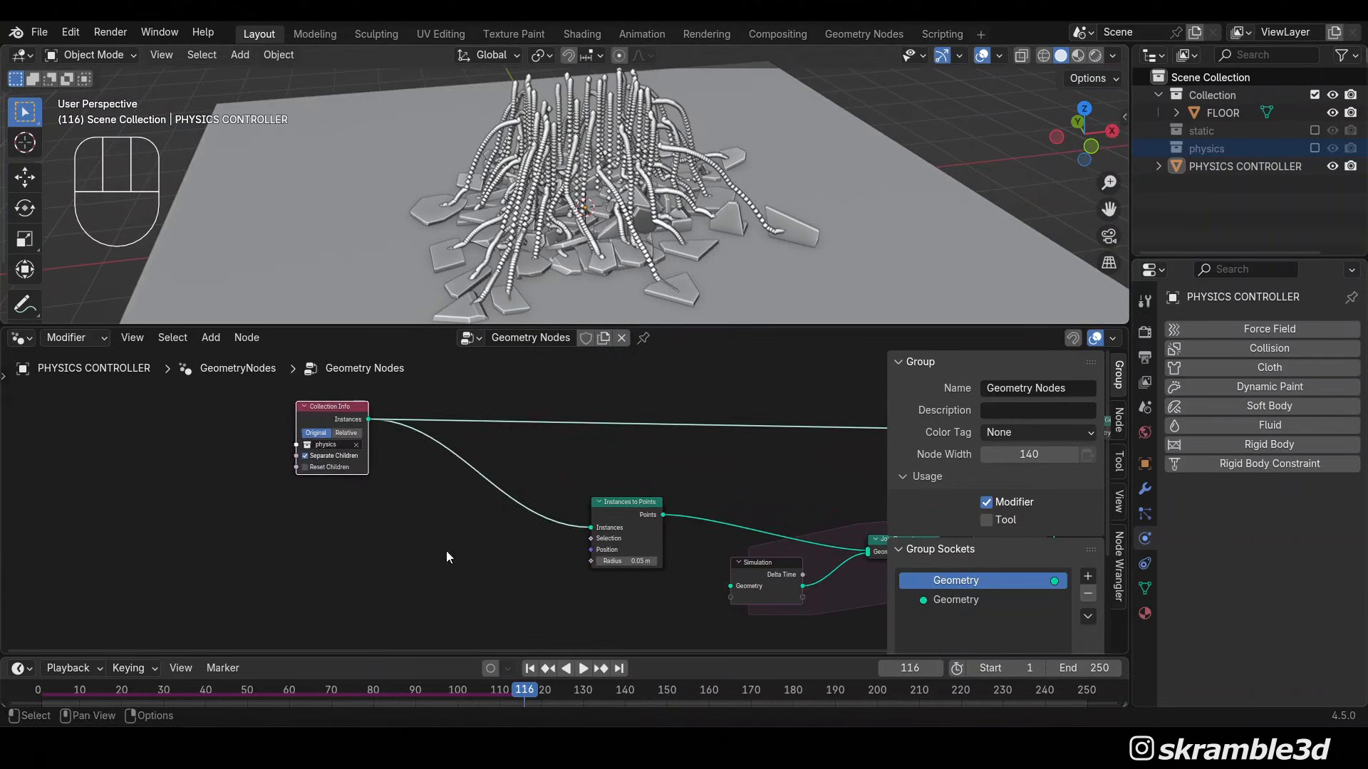
pyautogui.moveTo(446, 550); pyautogui.dragTo(537, 537, button='middle')
pyautogui.hotkey('shift', 'a')
pyautogui.write('caput')
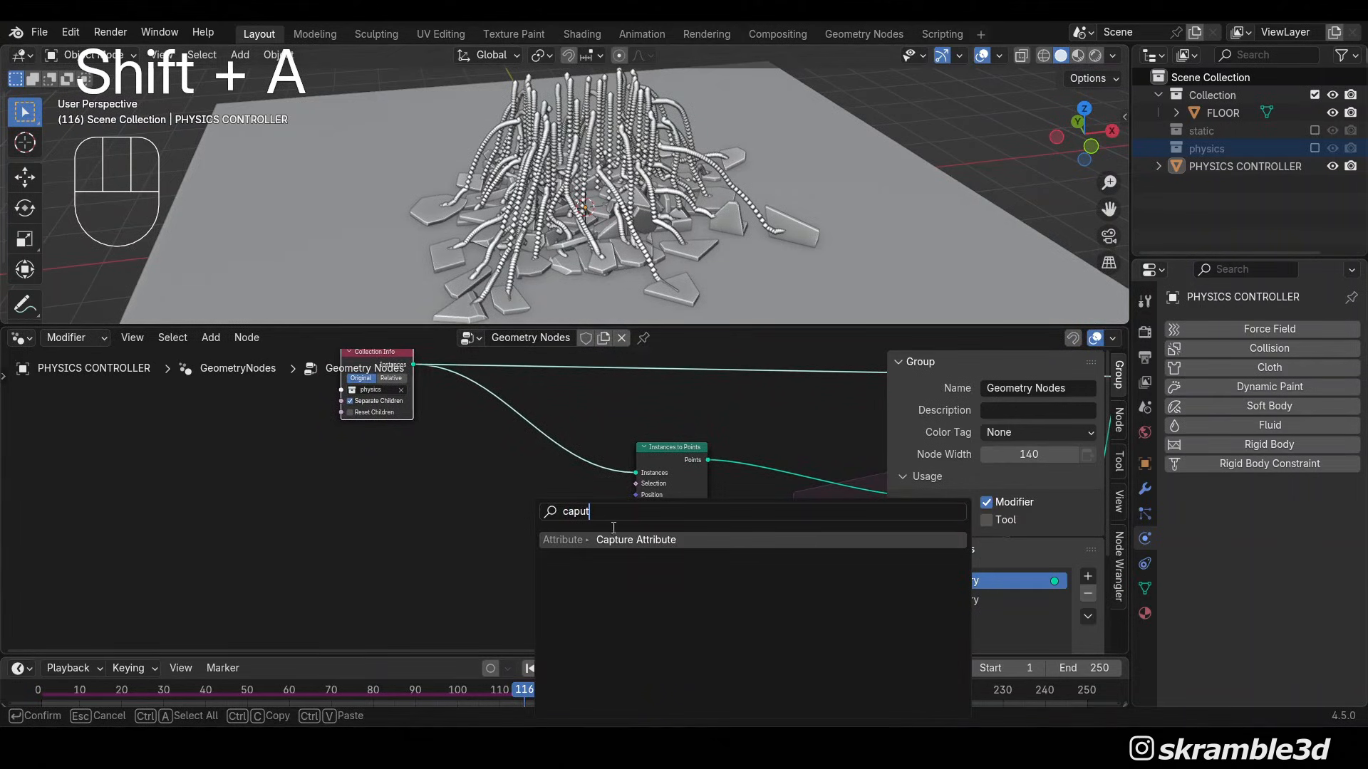
pyautogui.press('Return')
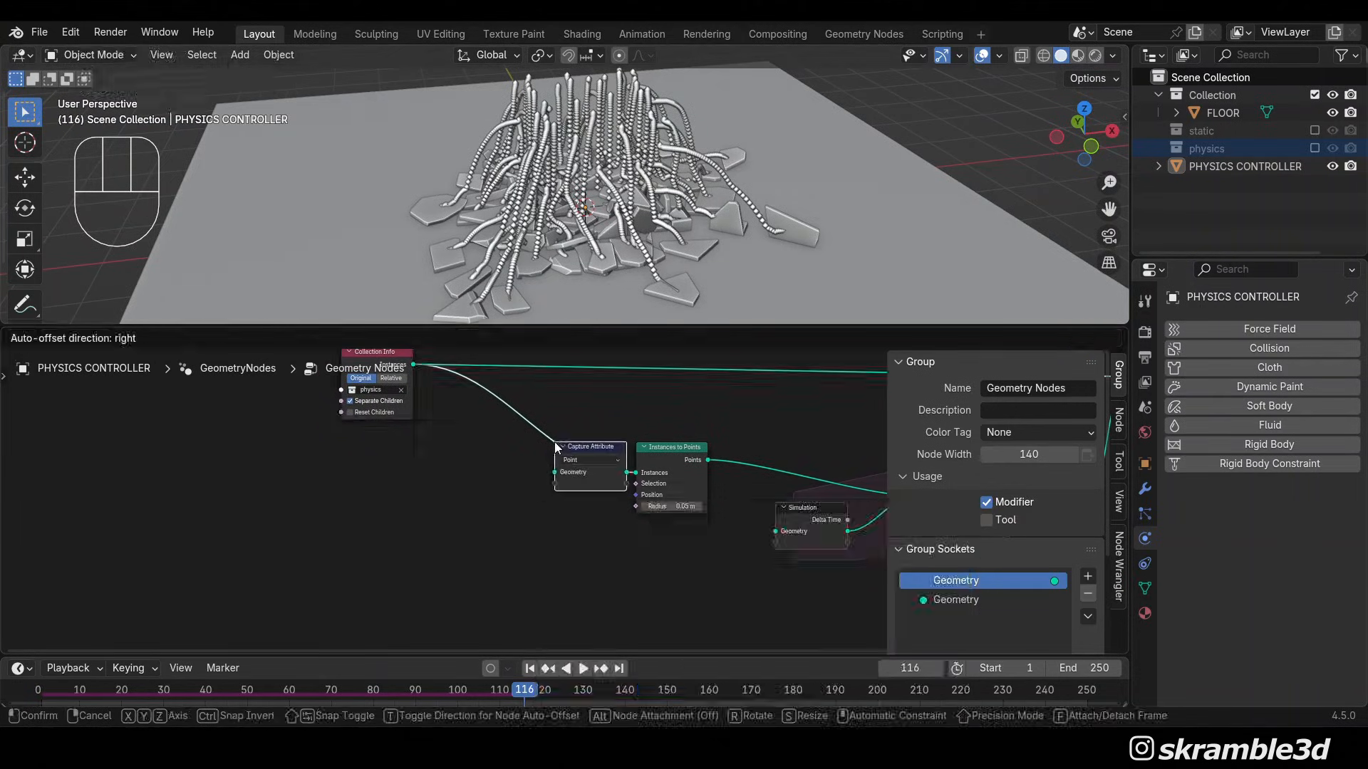
pyautogui.click(554, 441)
# Add an Instance Rotation node below and before the Capture Attribute node
pyautogui.hotkey('shift', 'a')
pyautogui.write('insta')
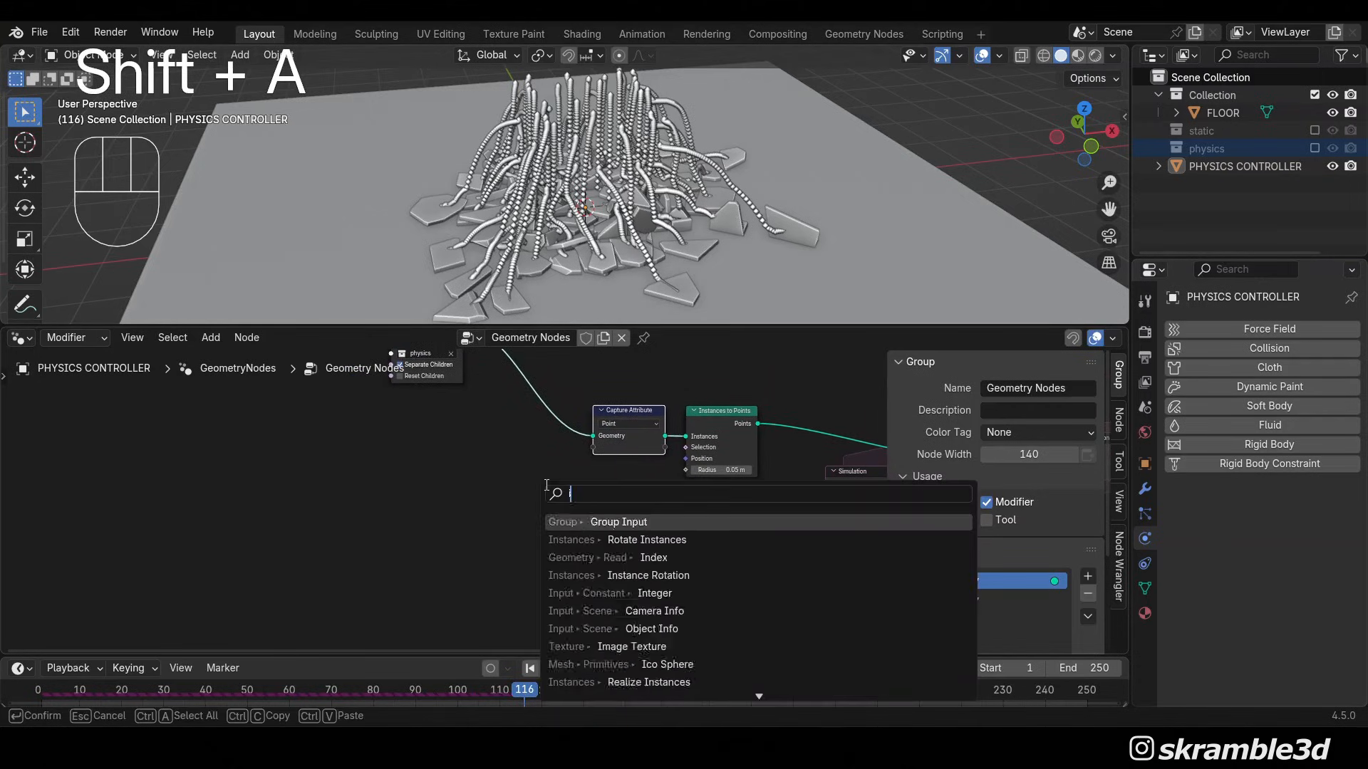
pyautogui.write('nce ro')
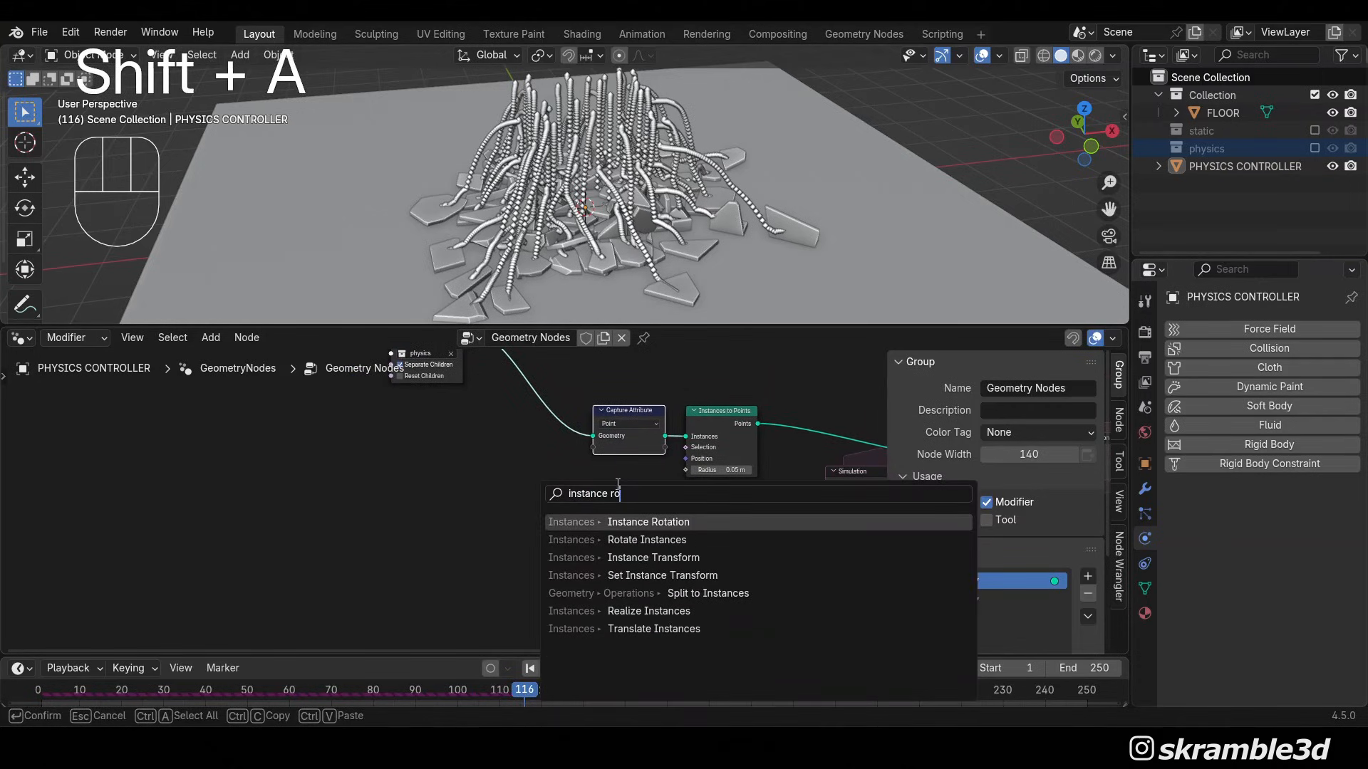
pyautogui.press('Return')
pyautogui.click(573, 497)
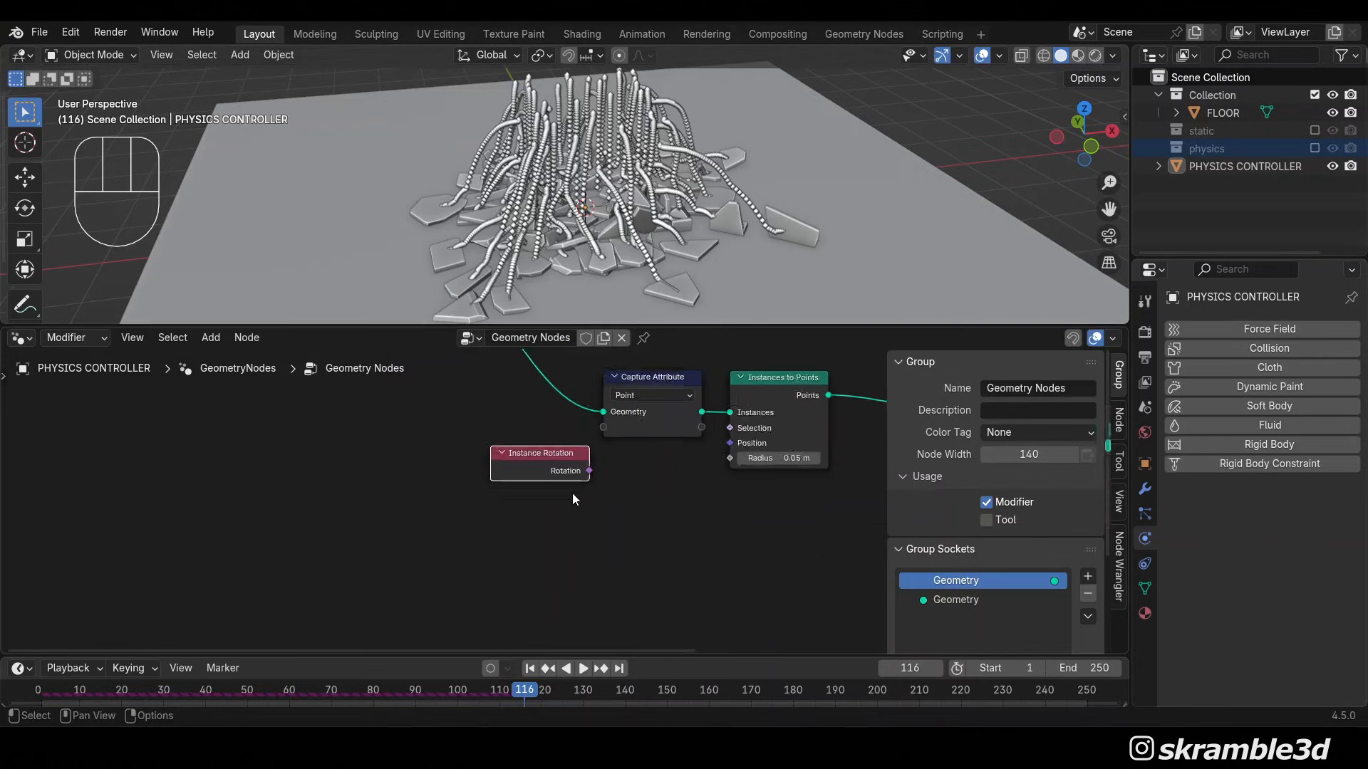
# Set the Capture Attribute domain to Instance and feed the Instance Rotation output into it as a captured attribute
pyautogui.scroll(1, 574, 498)
pyautogui.click(635, 395)
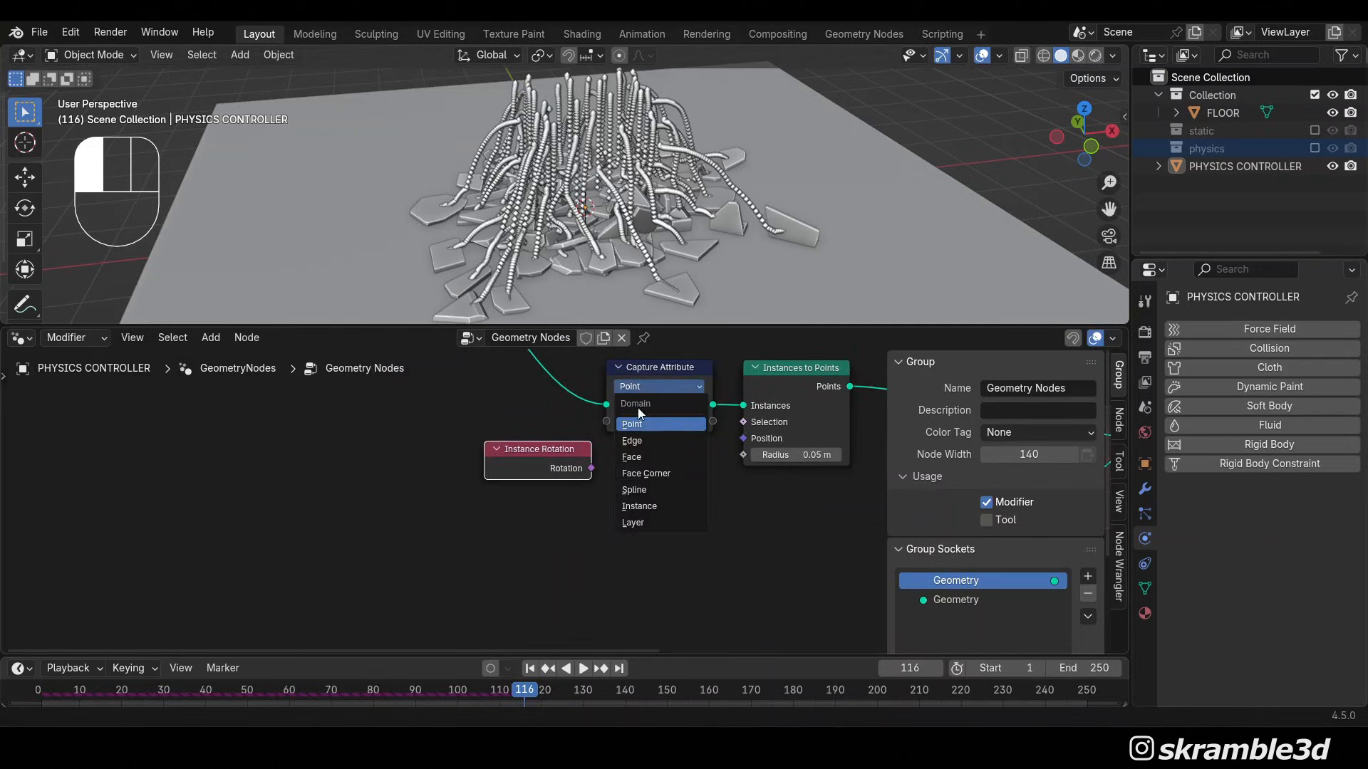
pyautogui.click(643, 507)
pyautogui.scroll(-1, 639, 502)
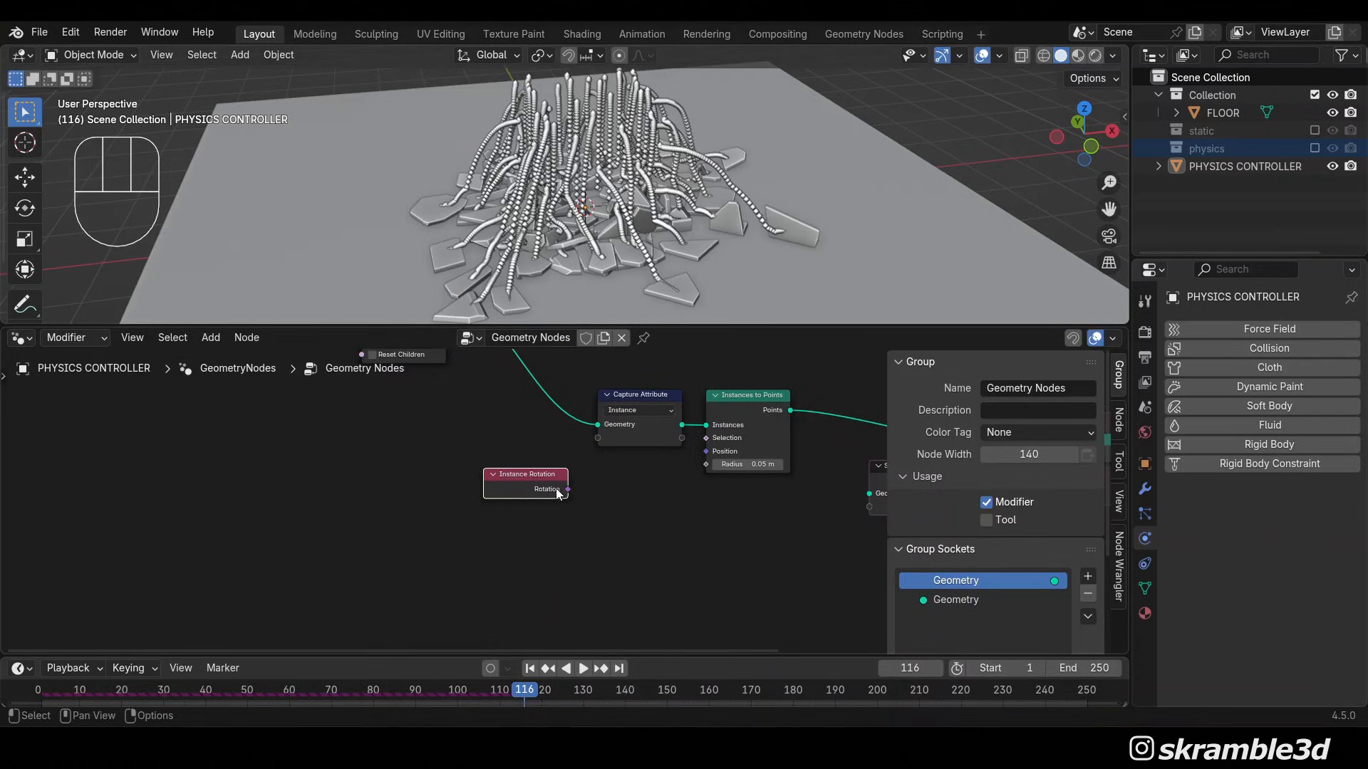
pyautogui.moveTo(568, 489); pyautogui.dragTo(598, 438)
# Insert a Store Named Attribute node between Instances to Points and the inner Join Geometry, moving the simulation input node clear of it
pyautogui.scroll(-2, 627, 463)
pyautogui.moveTo(644, 481); pyautogui.dragTo(344, 554, button='middle')
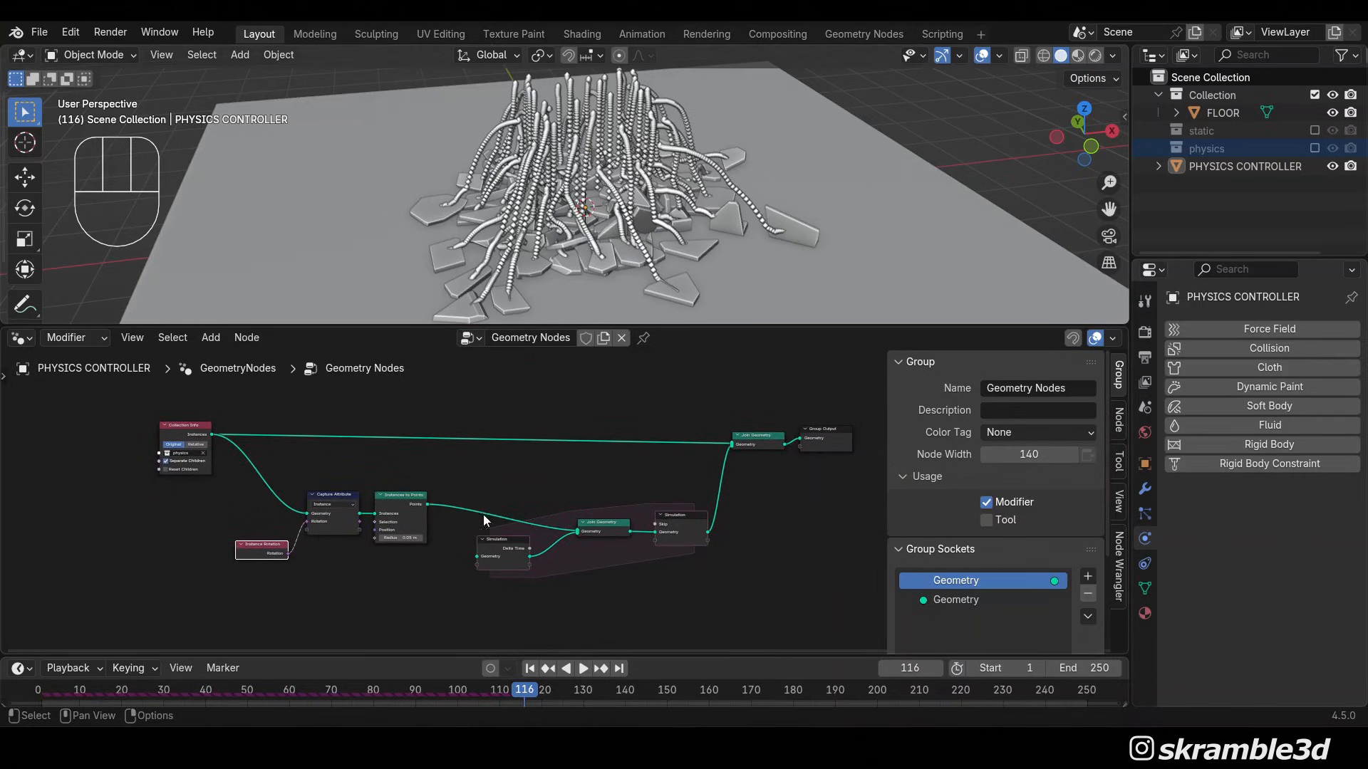
pyautogui.scroll(3, 677, 137)
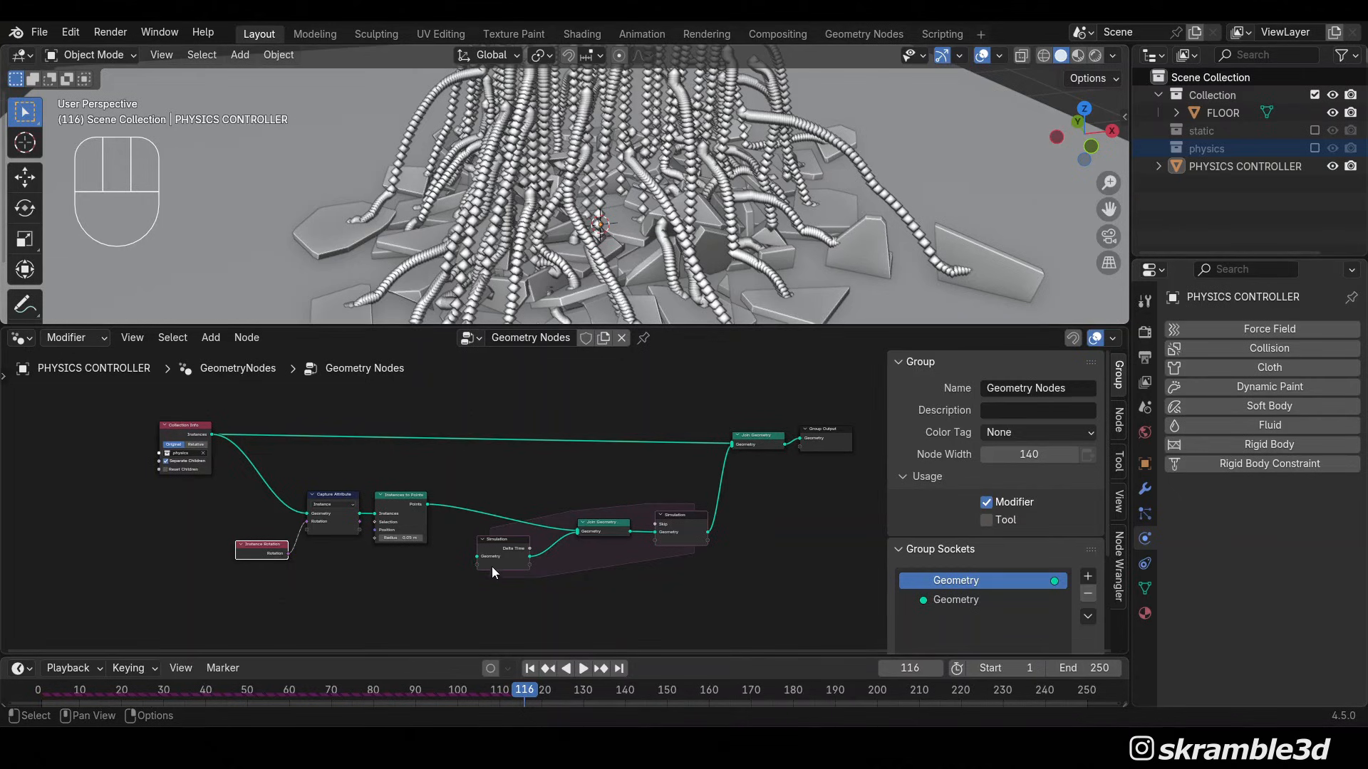
pyautogui.scroll(2, 498, 520)
pyautogui.hotkey('shift', 'a')
pyautogui.write('store')
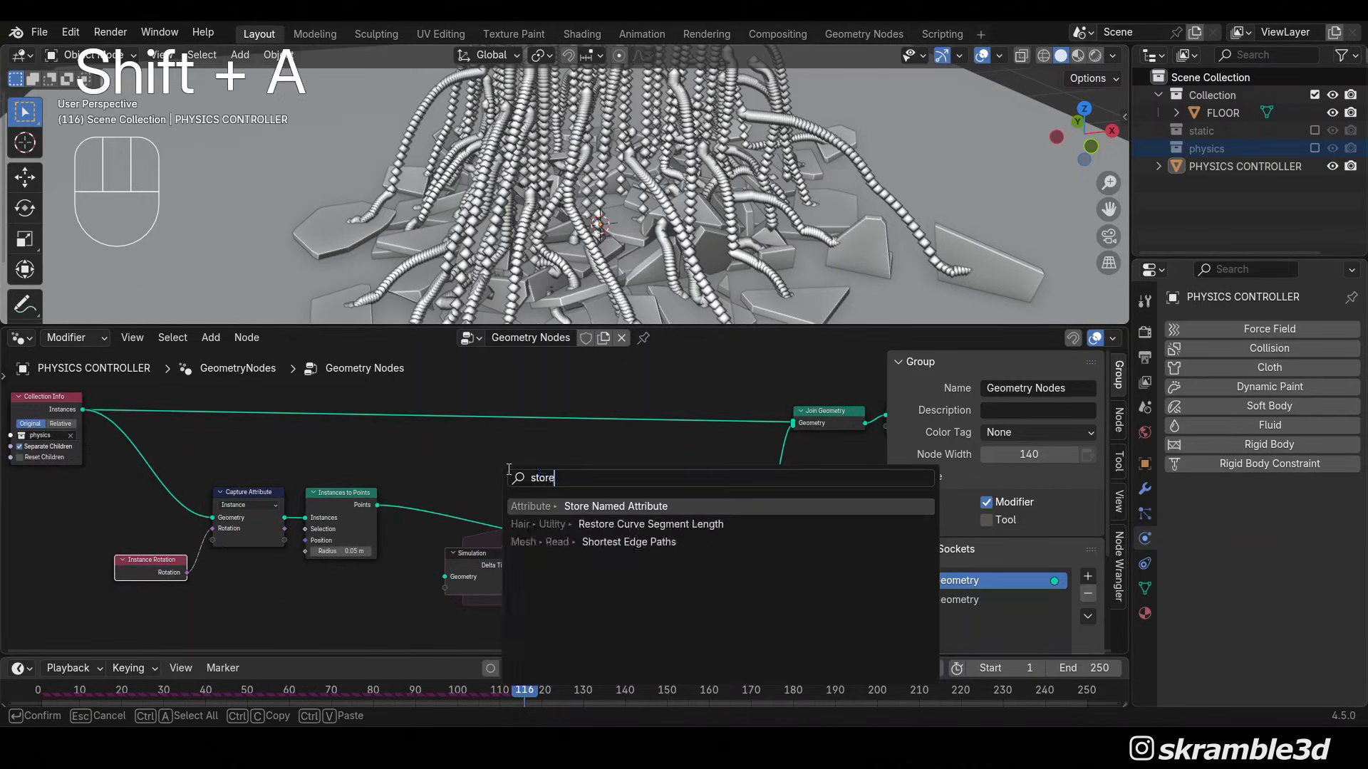
pyautogui.write(' name')
pyautogui.click(606, 507)
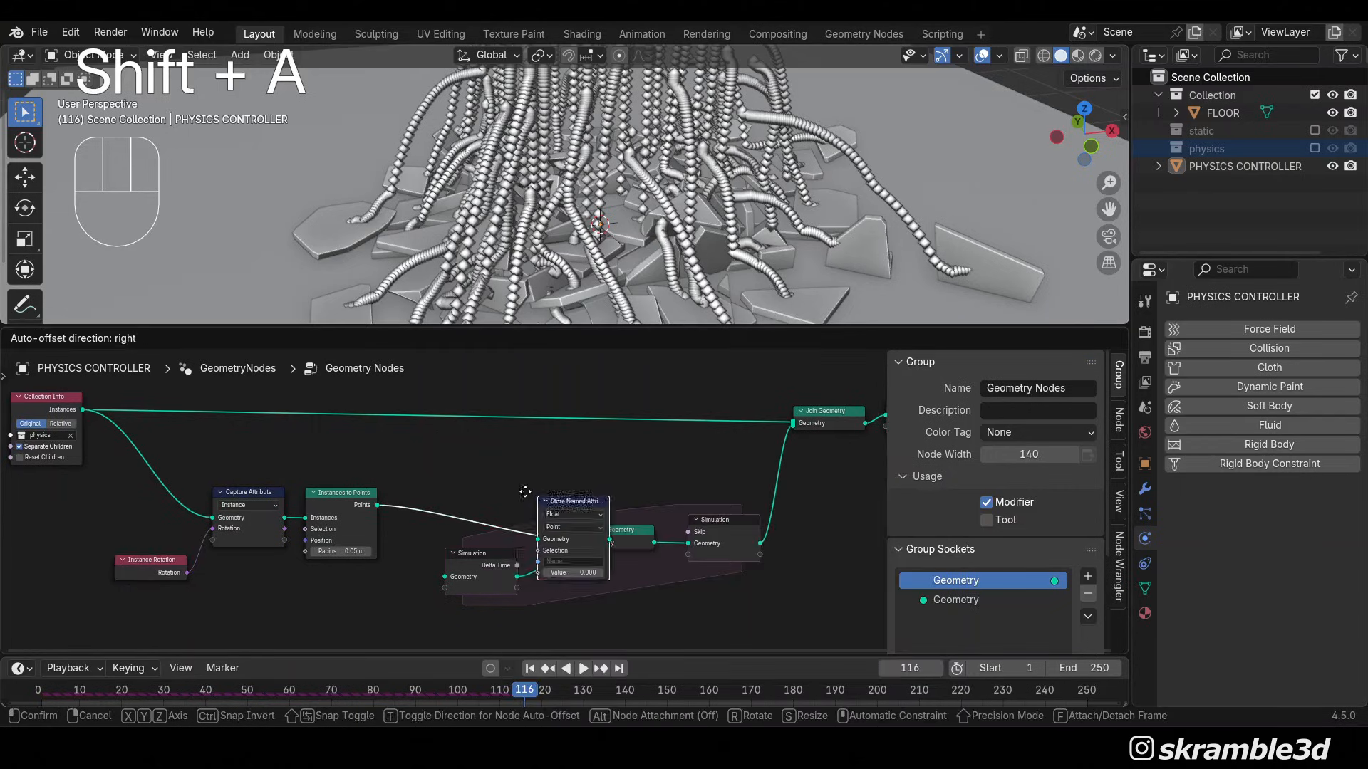
pyautogui.click(524, 507)
pyautogui.scroll(2, 480, 604)
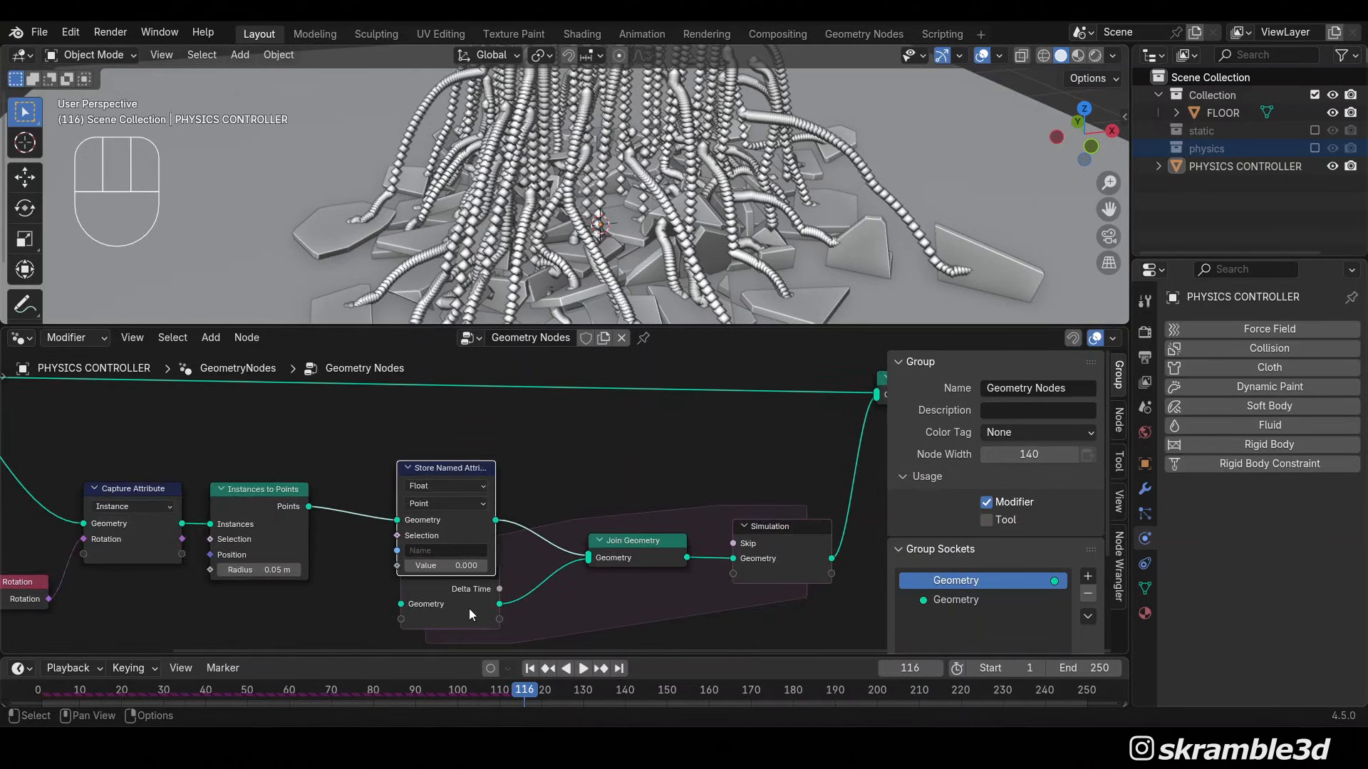
pyautogui.moveTo(469, 609); pyautogui.dragTo(445, 583)
pyautogui.moveTo(457, 549); pyautogui.dragTo(532, 568, button='middle')
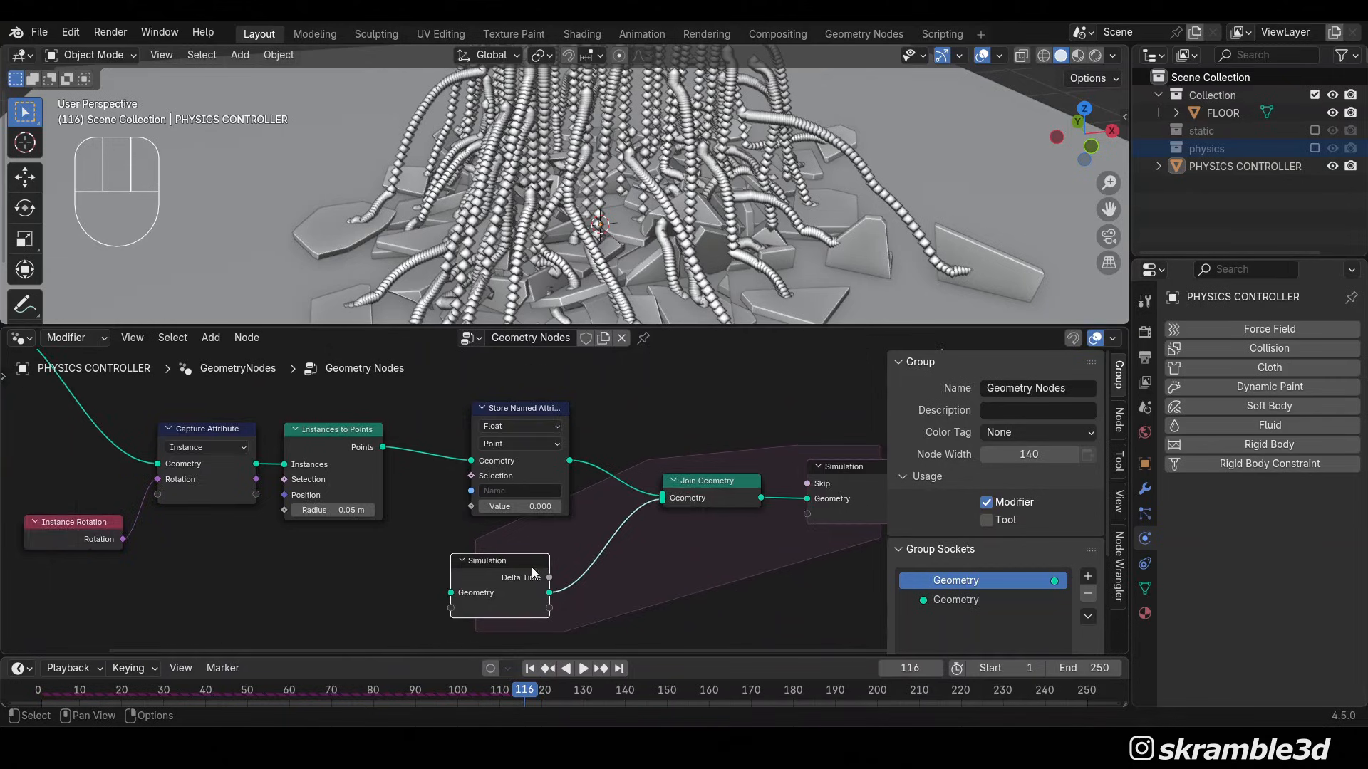
# Set the Store Named Attribute data type to Quaternion and shift the simulation input node slightly toward the Join Geometry
pyautogui.scroll(2, 529, 491)
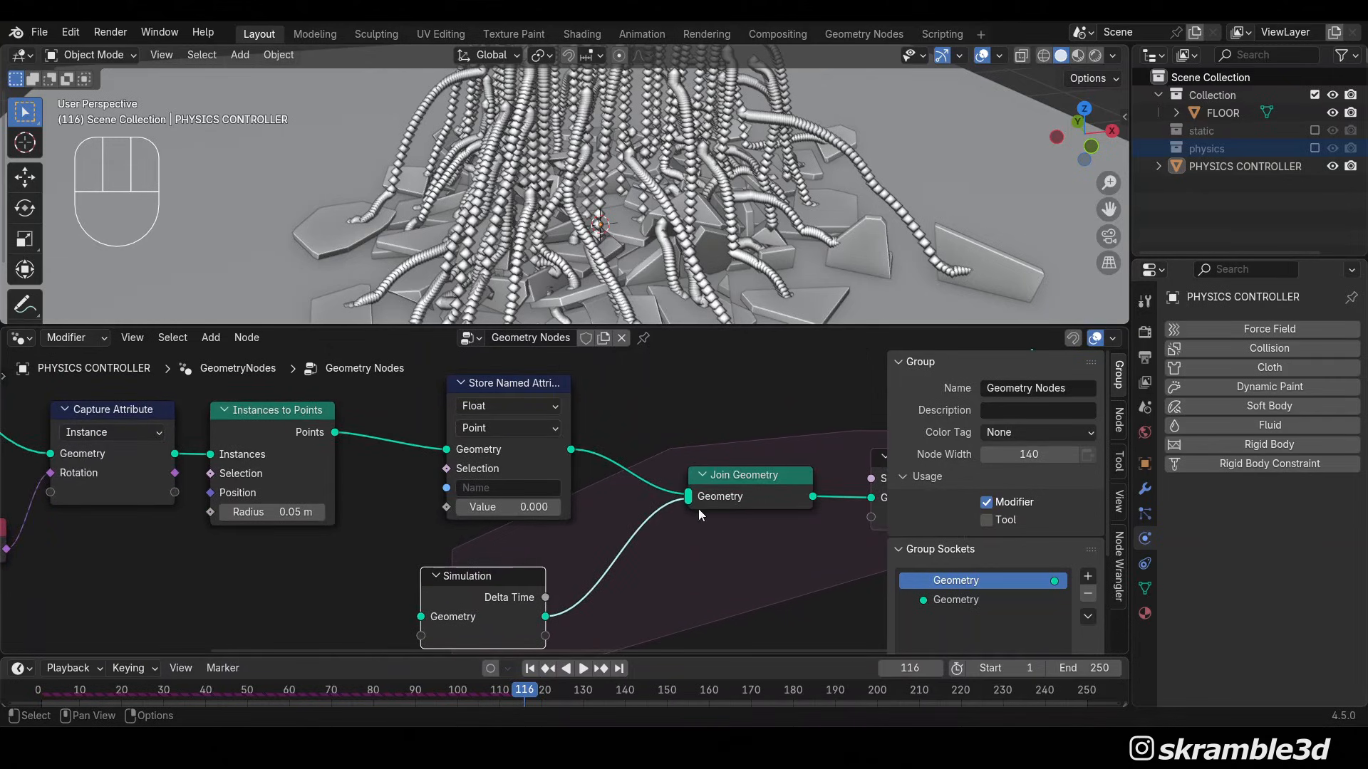
pyautogui.scroll(-1, 469, 403)
pyautogui.click(506, 421)
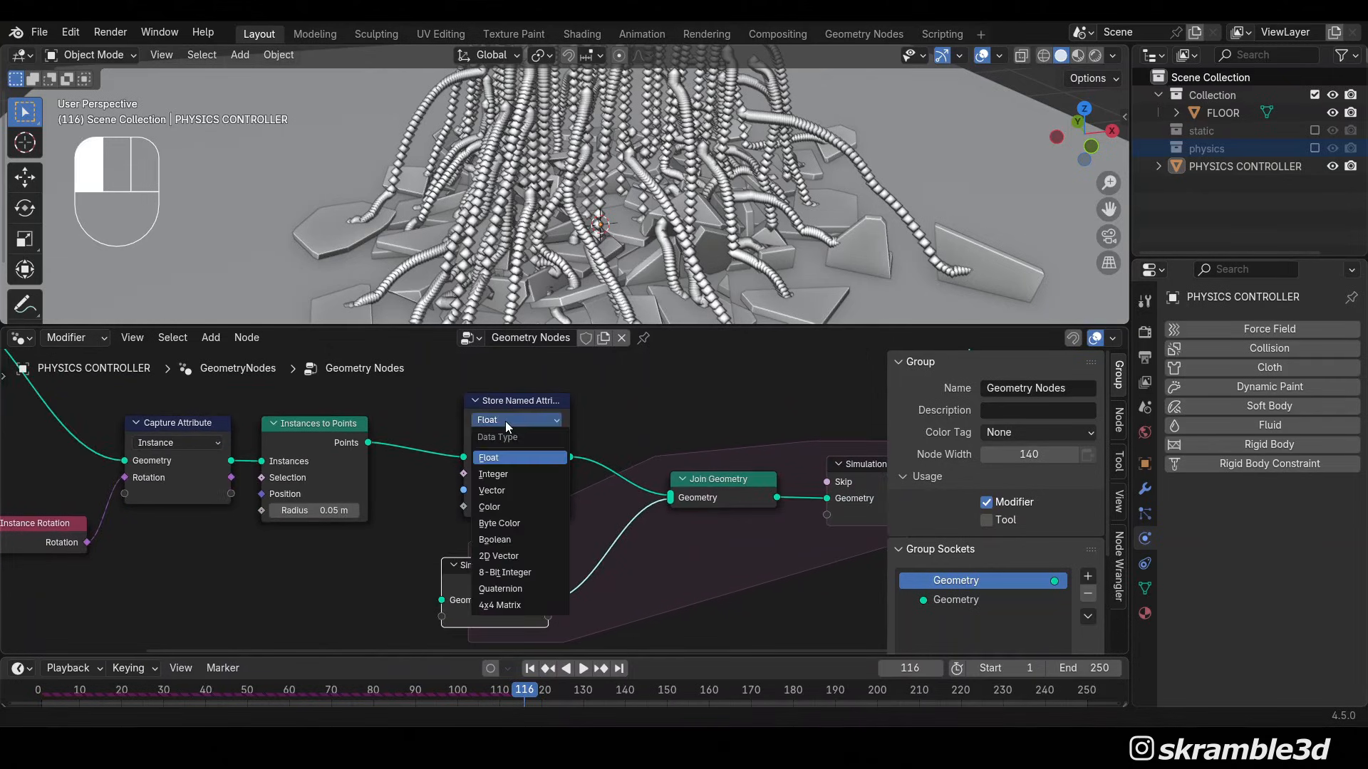
pyautogui.click(507, 587)
pyautogui.scroll(-1, 382, 583)
pyautogui.moveTo(520, 563); pyautogui.dragTo(560, 563)
pyautogui.scroll(1, 512, 499)
# Name the stored attribute rot and link the captured Rotation output to its Value
pyautogui.click(527, 459)
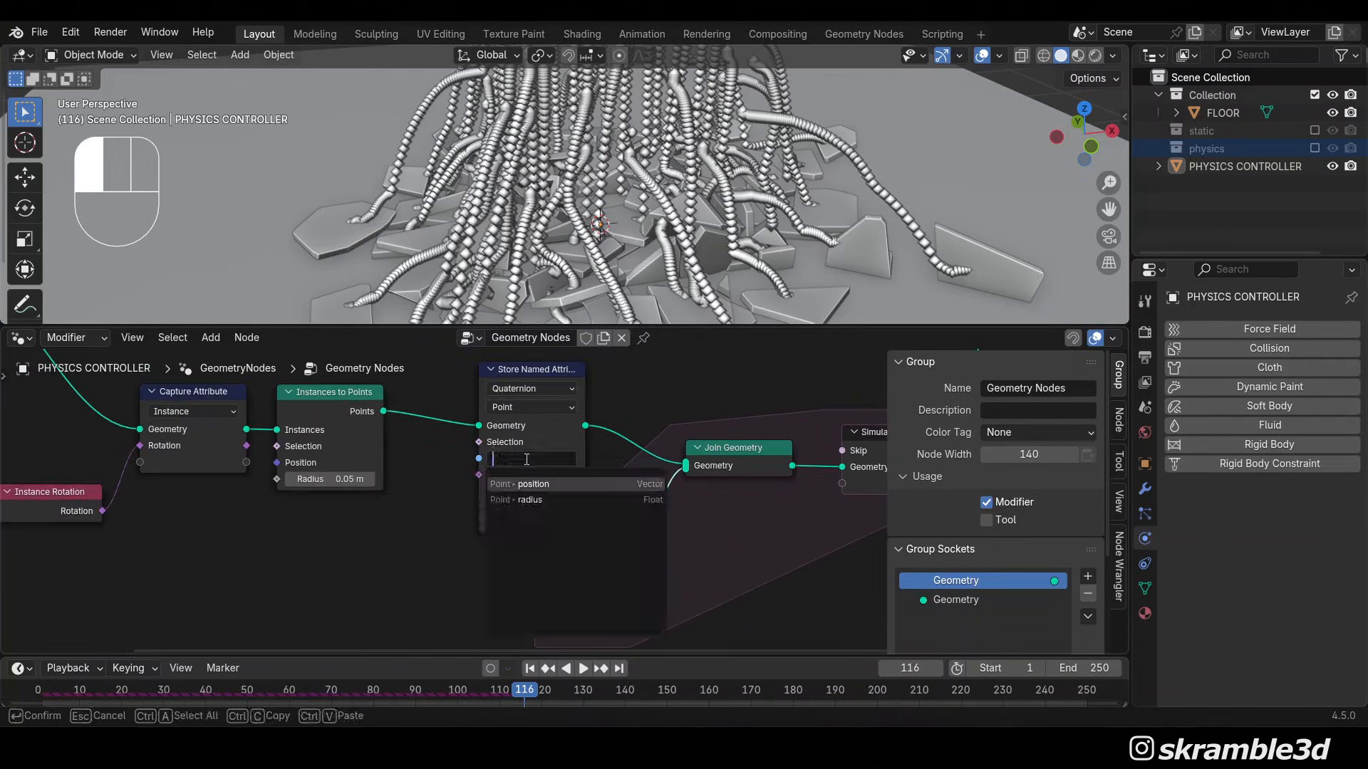
pyautogui.write('rot')
pyautogui.press('Return')
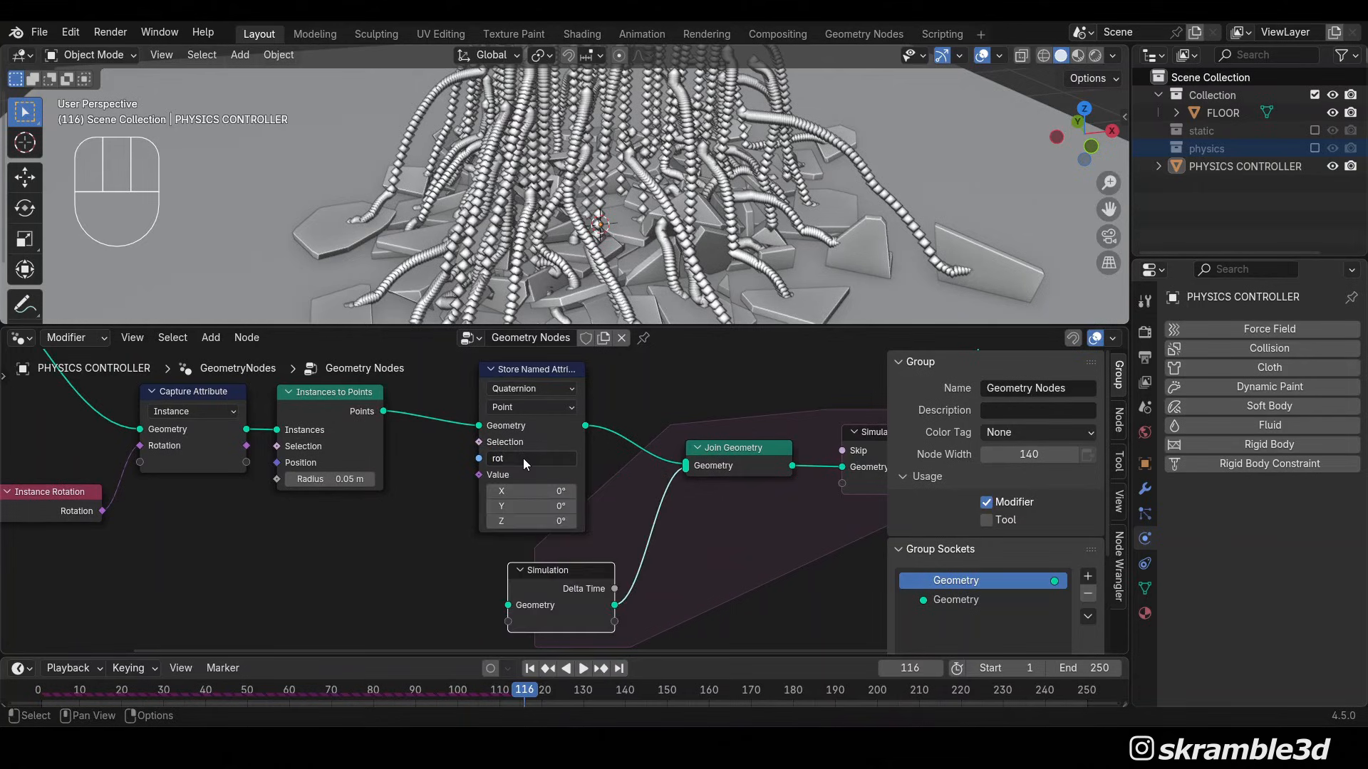
pyautogui.keyDown('ctrl'); pyautogui.moveTo(251, 575); pyautogui.dragTo(324, 571, button='middle'); pyautogui.keyUp('ctrl')
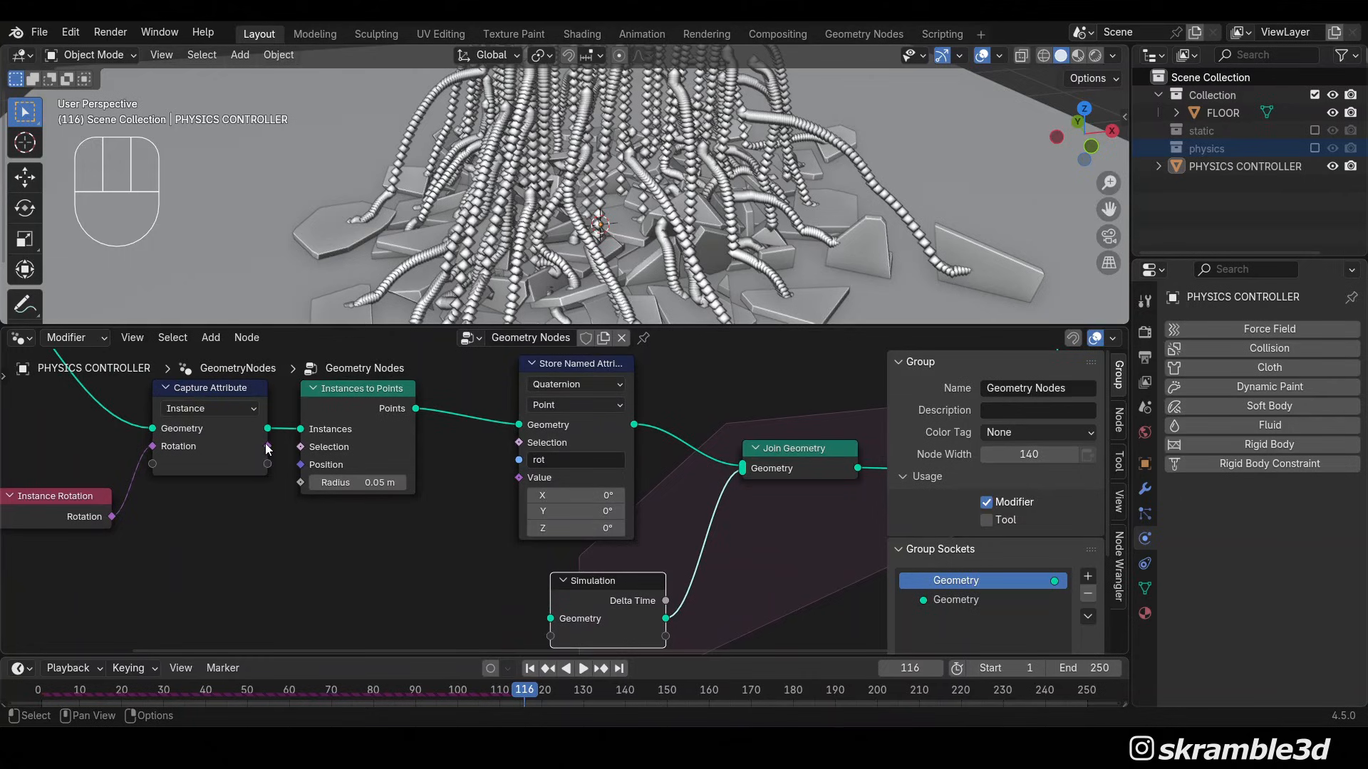
pyautogui.moveTo(267, 446); pyautogui.dragTo(519, 476)
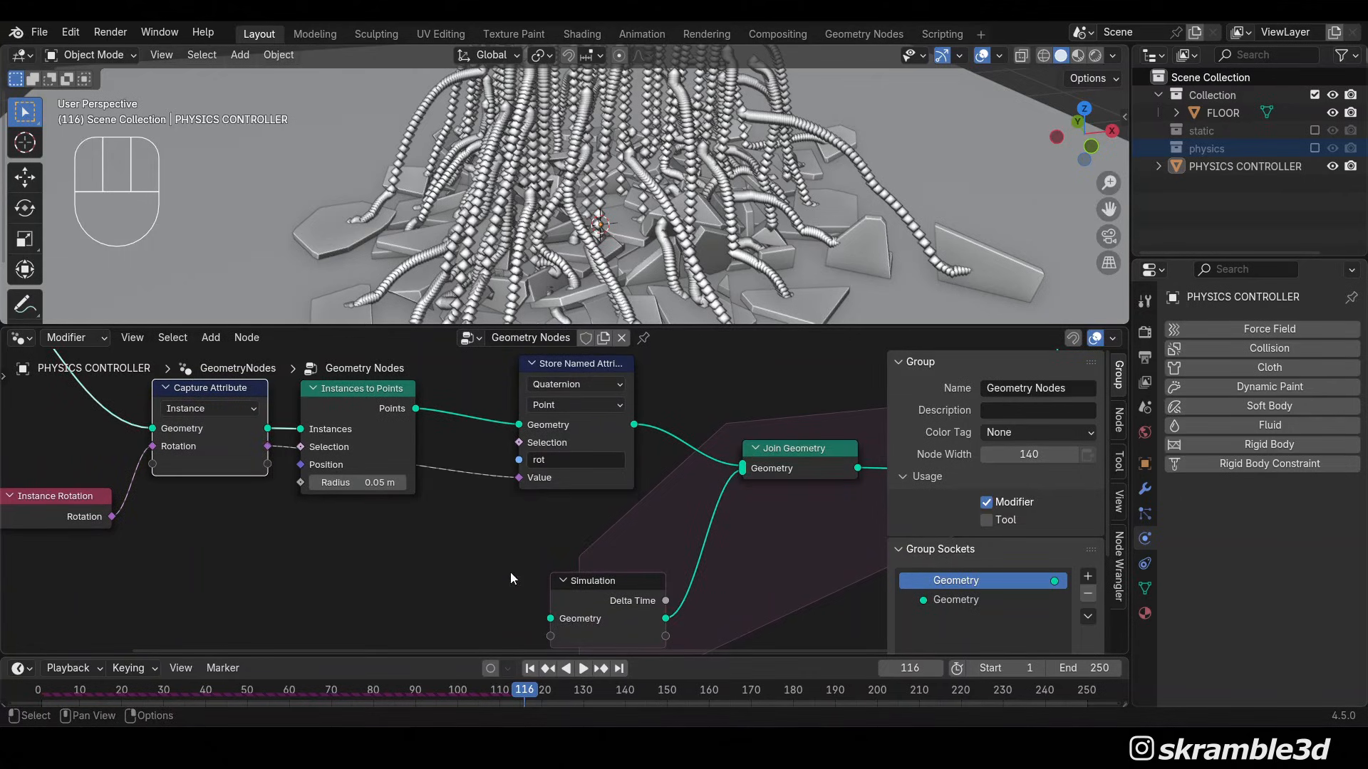
# Return the animation to frame 1
pyautogui.scroll(-3, 510, 571)
pyautogui.moveTo(459, 516); pyautogui.dragTo(109, 540, button='middle')
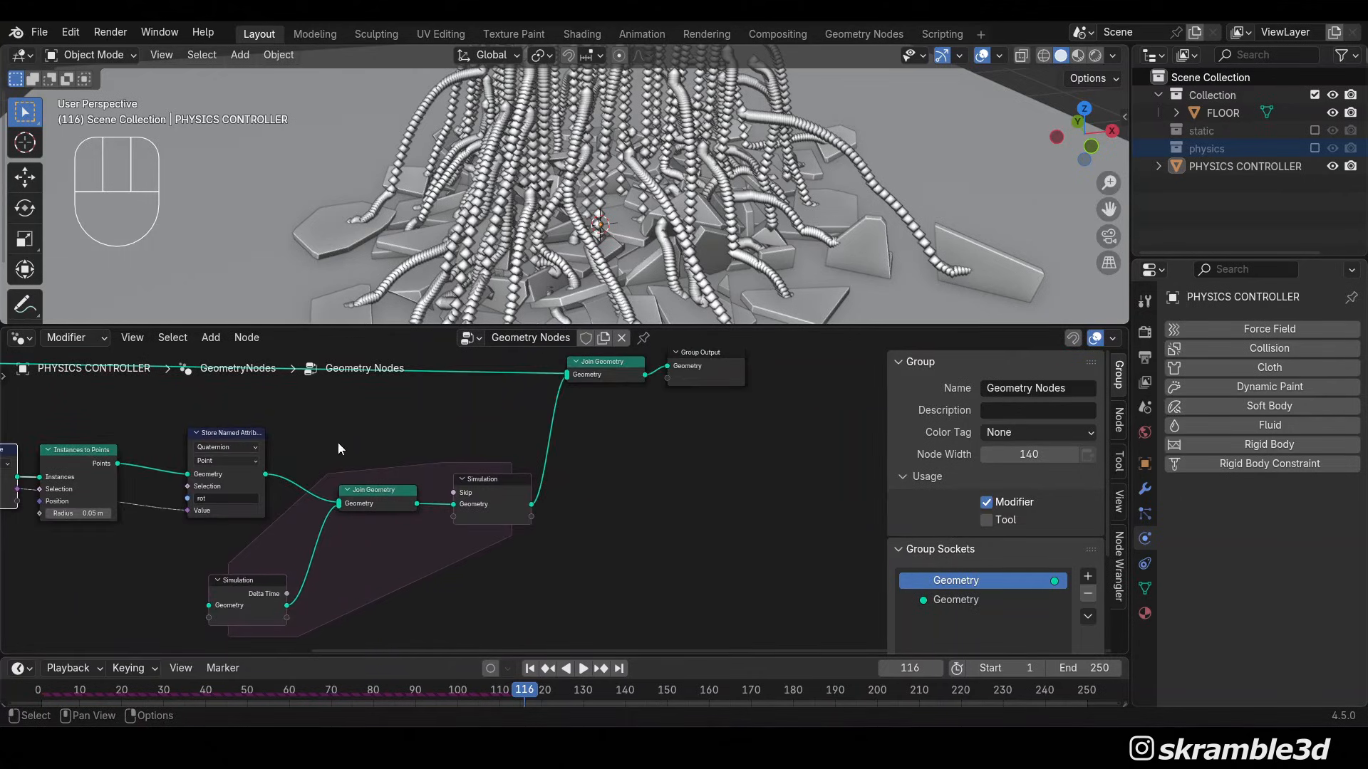
pyautogui.scroll(-4, 356, 448)
pyautogui.moveTo(375, 452); pyautogui.dragTo(502, 473, button='middle')
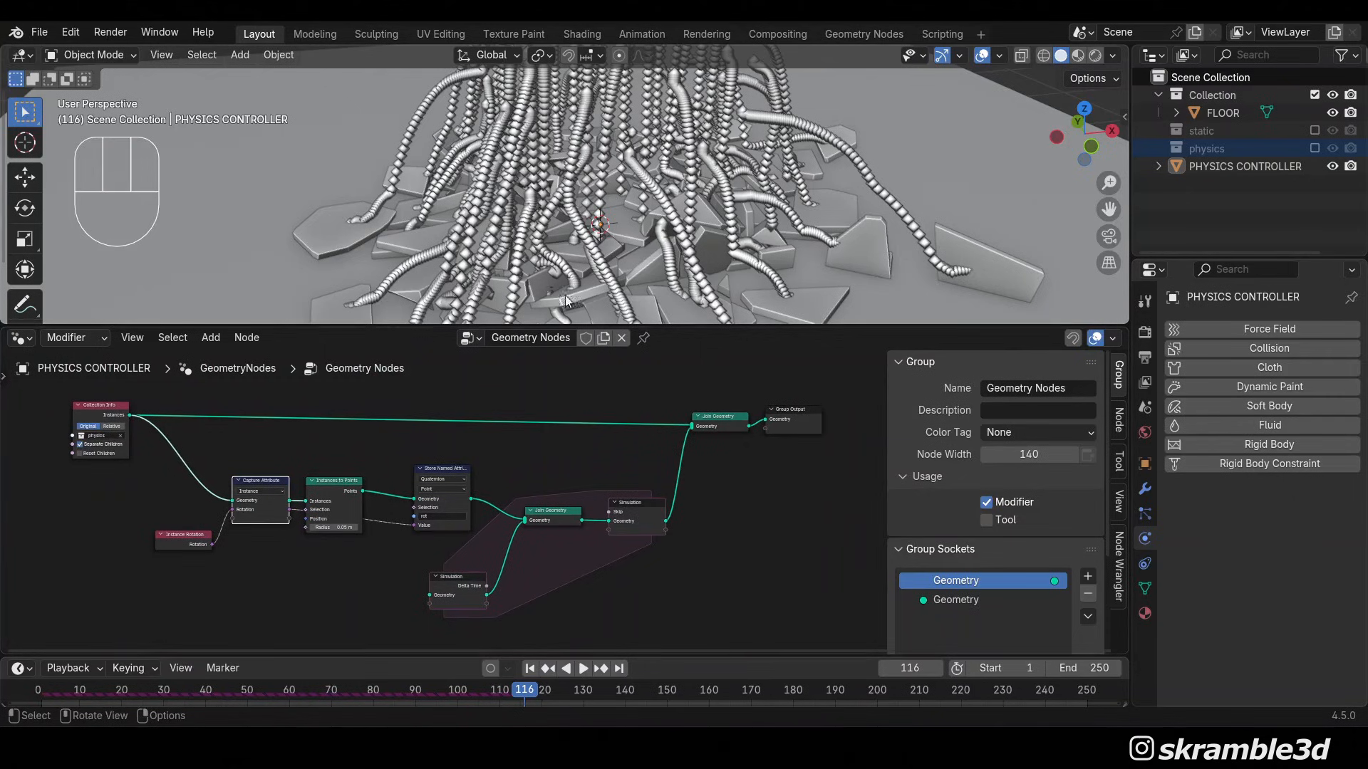
pyautogui.scroll(-4, 749, 220)
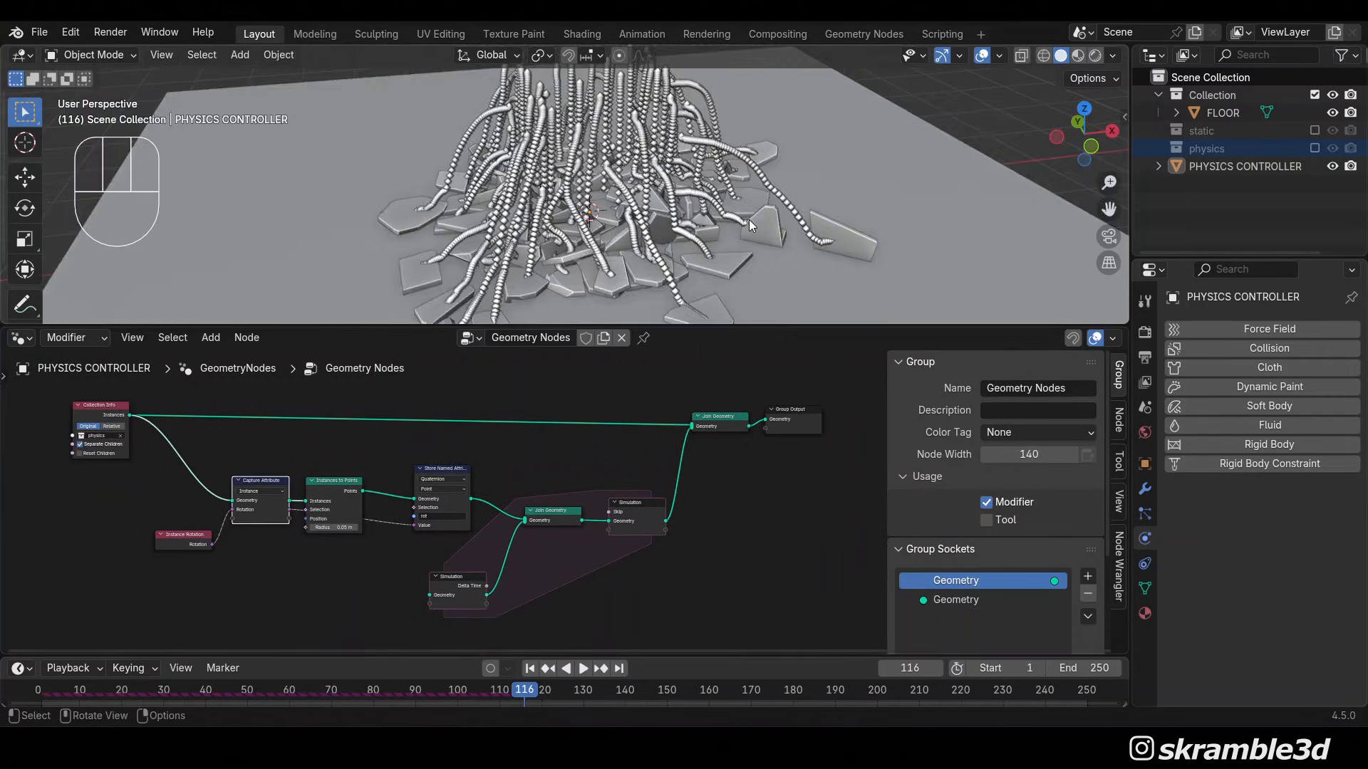
pyautogui.scroll(-2, 810, 229)
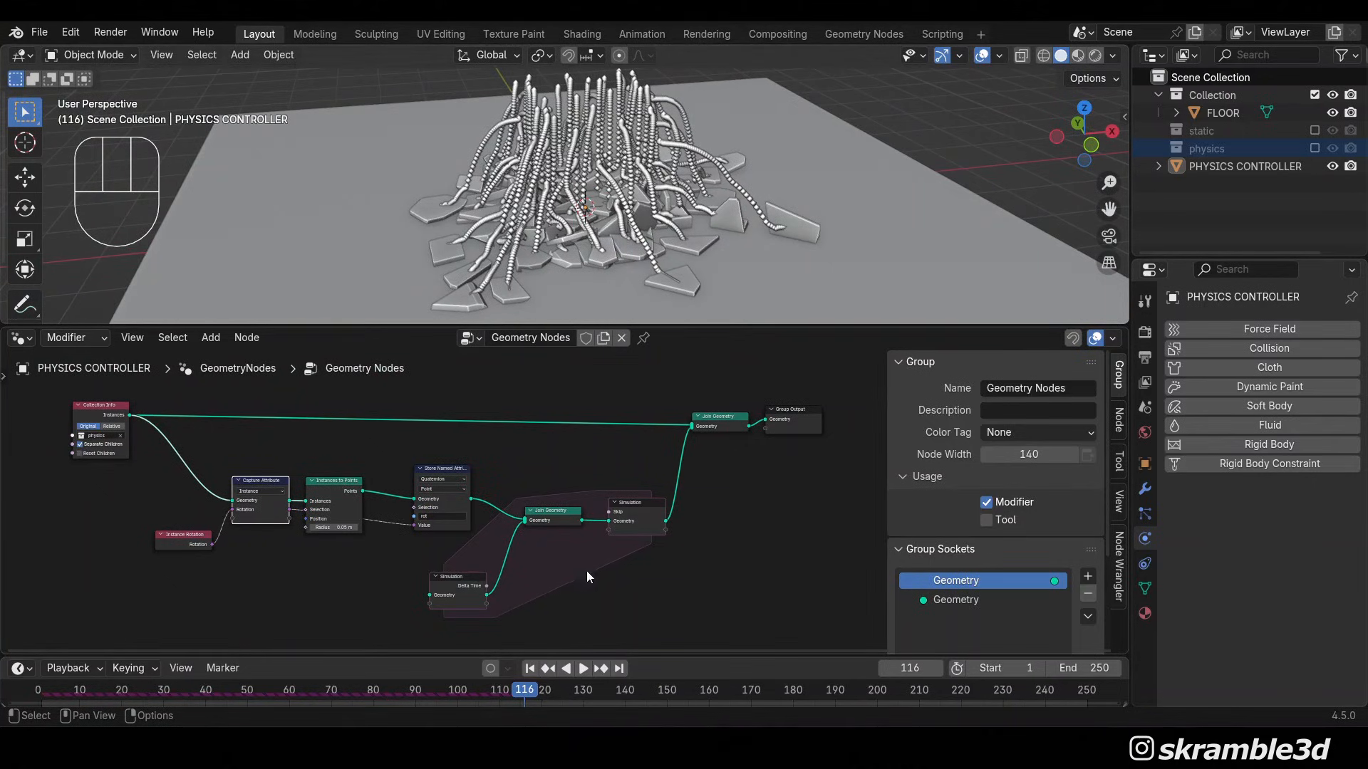
pyautogui.scroll(1, 588, 571)
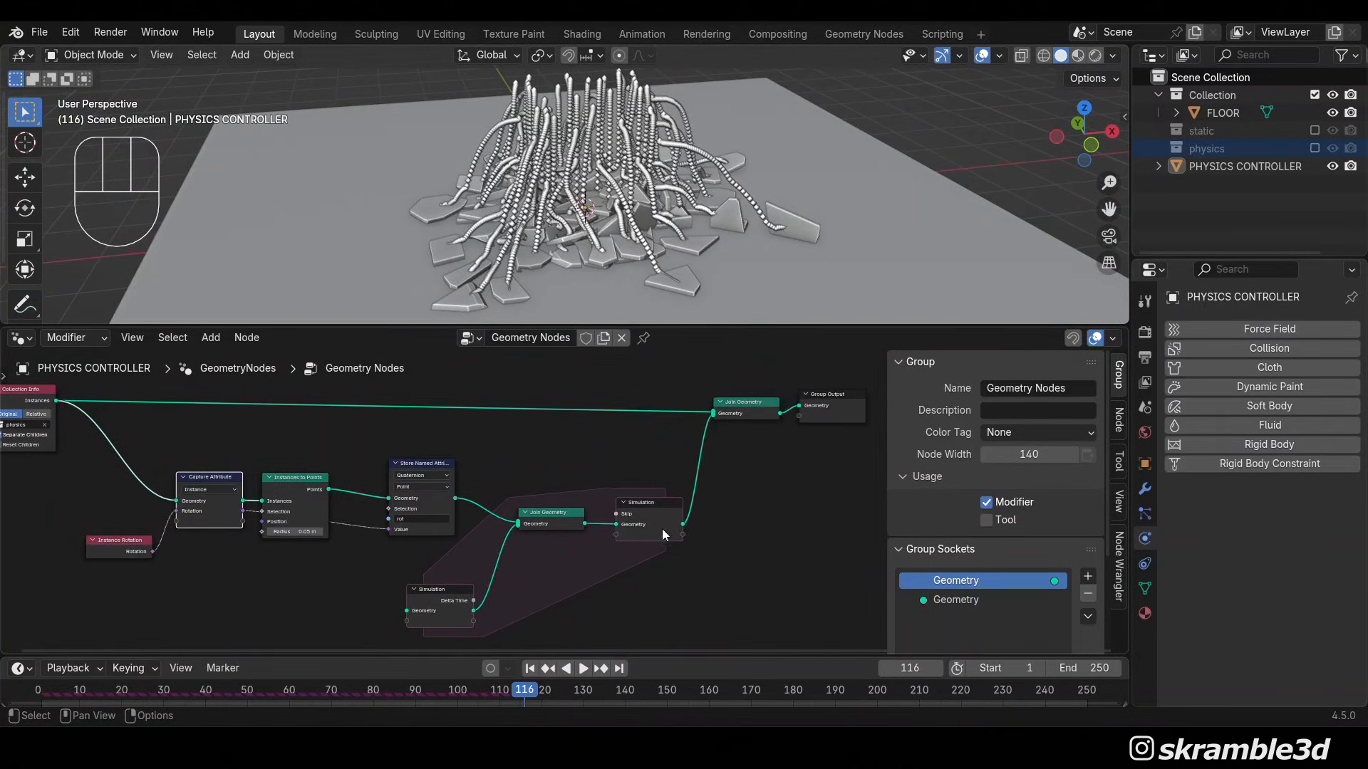
pyautogui.click(528, 670)
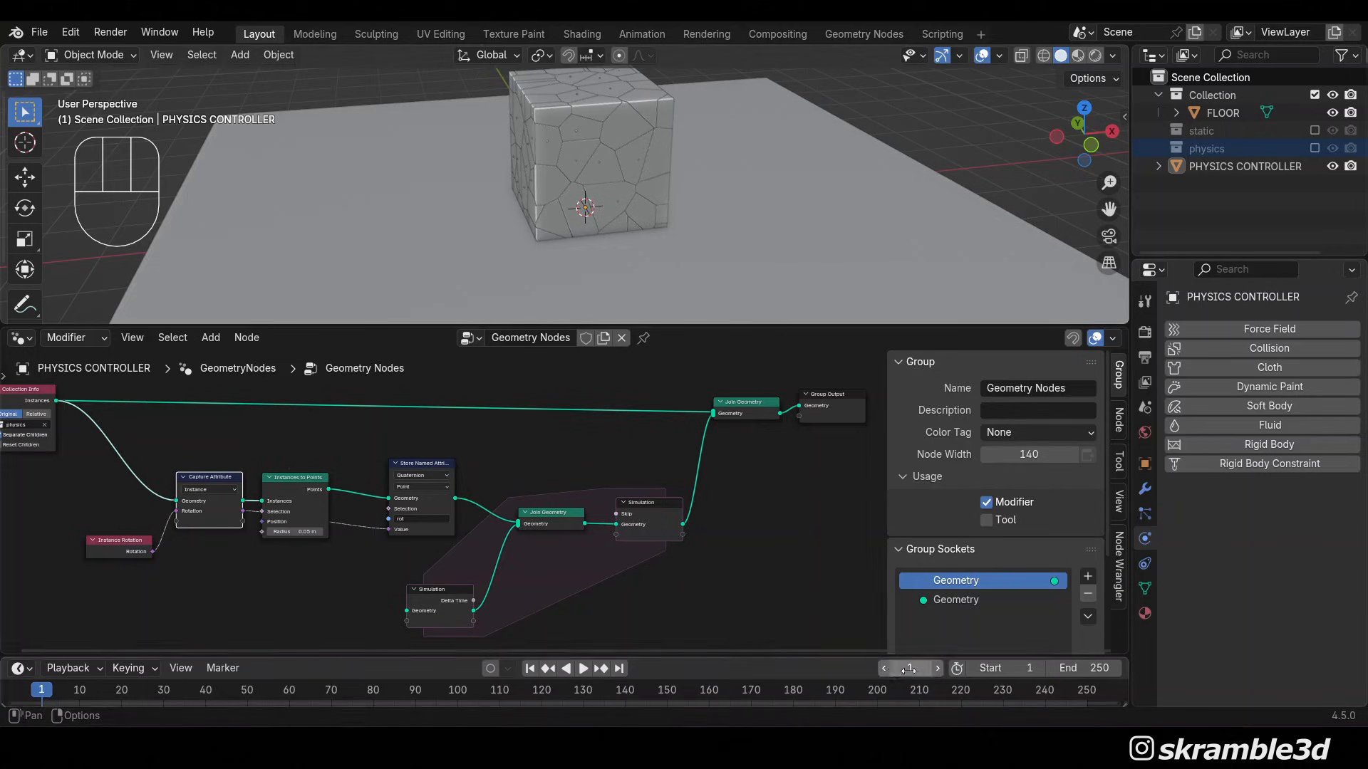
# Play the animation from frame 1 to check the simulated point trails, stopping at frame 116
pyautogui.press('space')
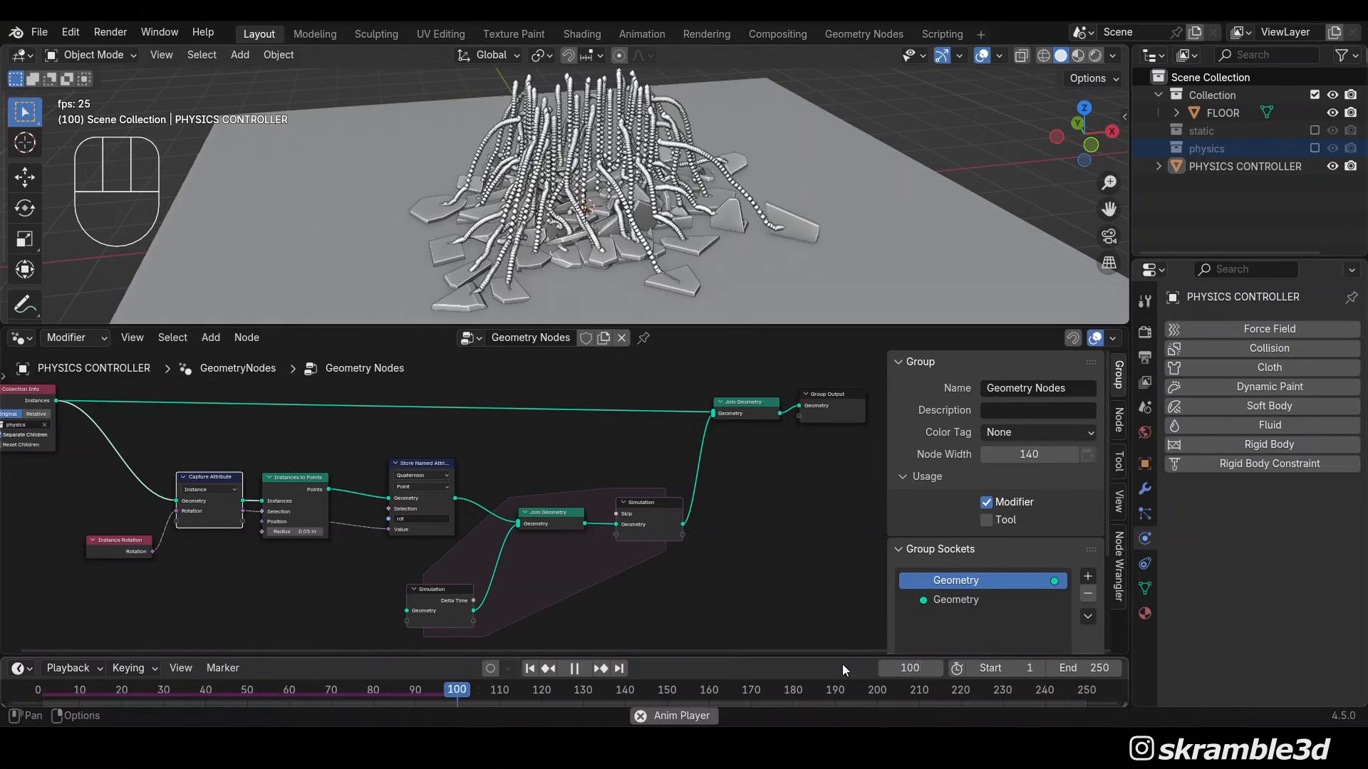
pyautogui.press('space')
# Move the Group Output and the final Join Geometry node further along to make room after the simulation output
pyautogui.moveTo(839, 617); pyautogui.dragTo(717, 627, button='middle')
pyautogui.scroll(3, 721, 606)
pyautogui.moveTo(612, 552); pyautogui.dragTo(612, 552, button='middle')
pyautogui.scroll(-3, 612, 552)
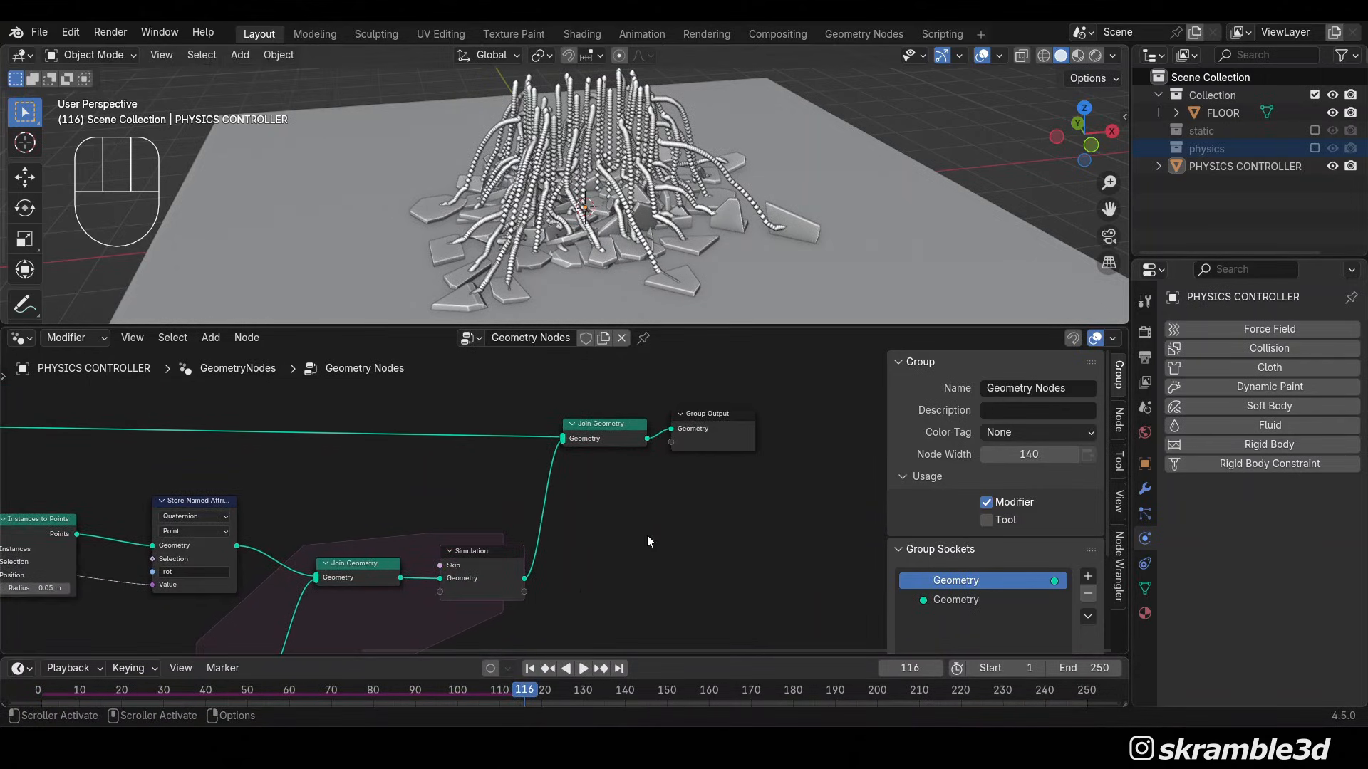
pyautogui.moveTo(660, 453); pyautogui.dragTo(795, 468)
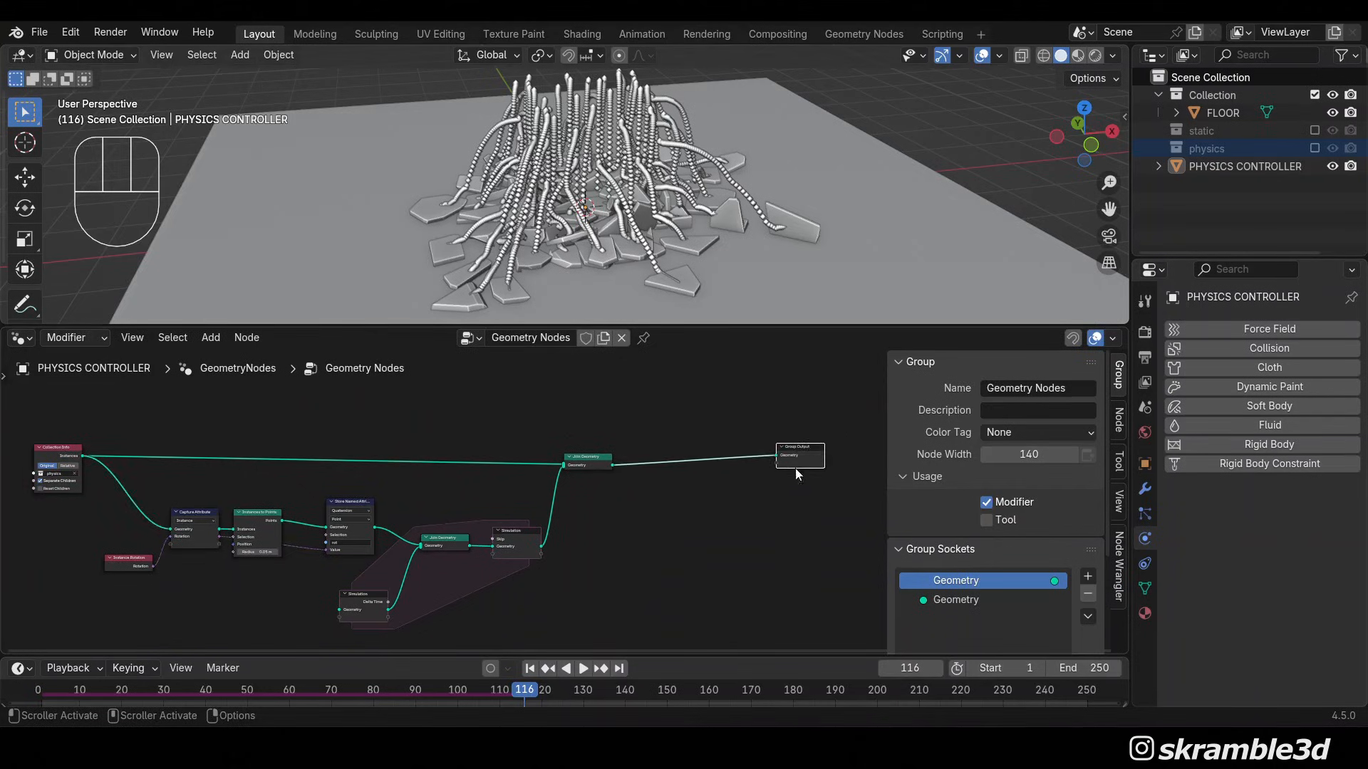
pyautogui.scroll(2, 567, 502)
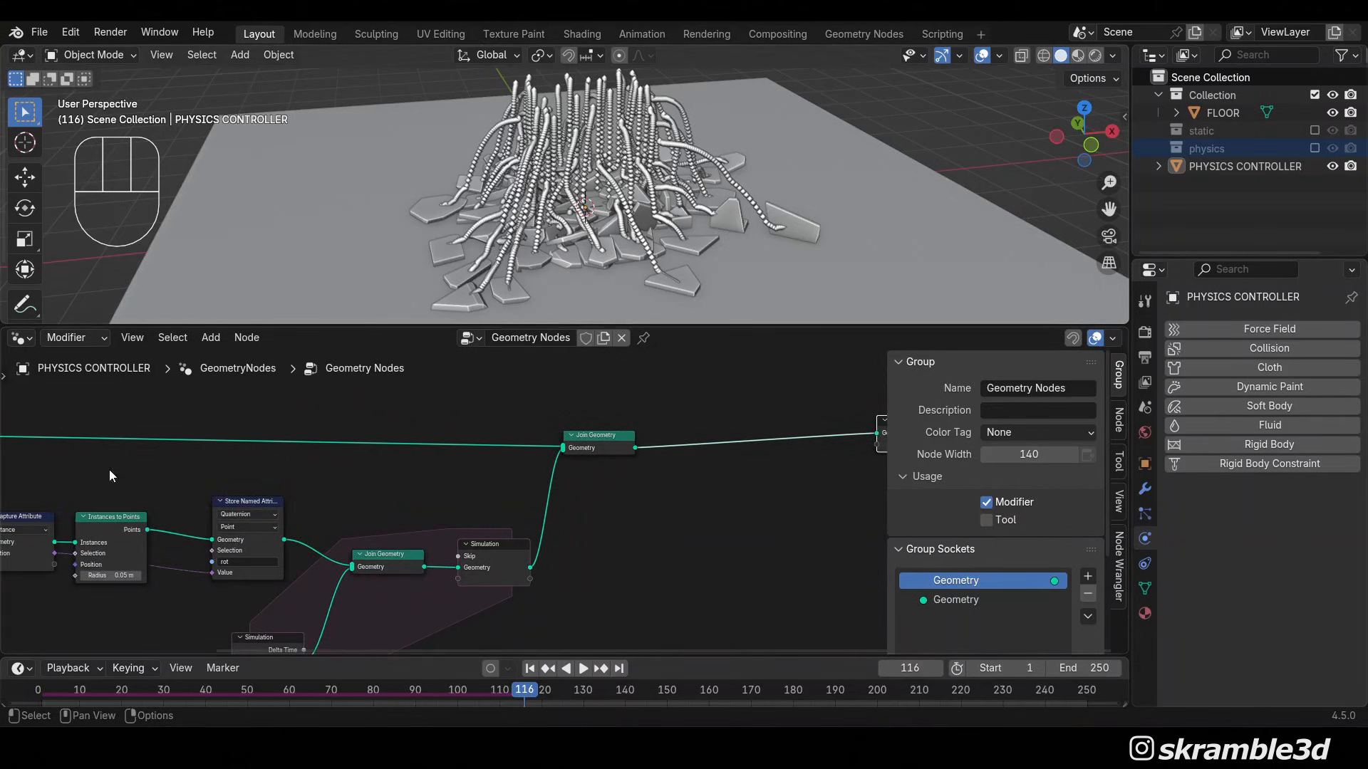
pyautogui.moveTo(605, 437); pyautogui.dragTo(658, 437)
pyautogui.scroll(2, 621, 558)
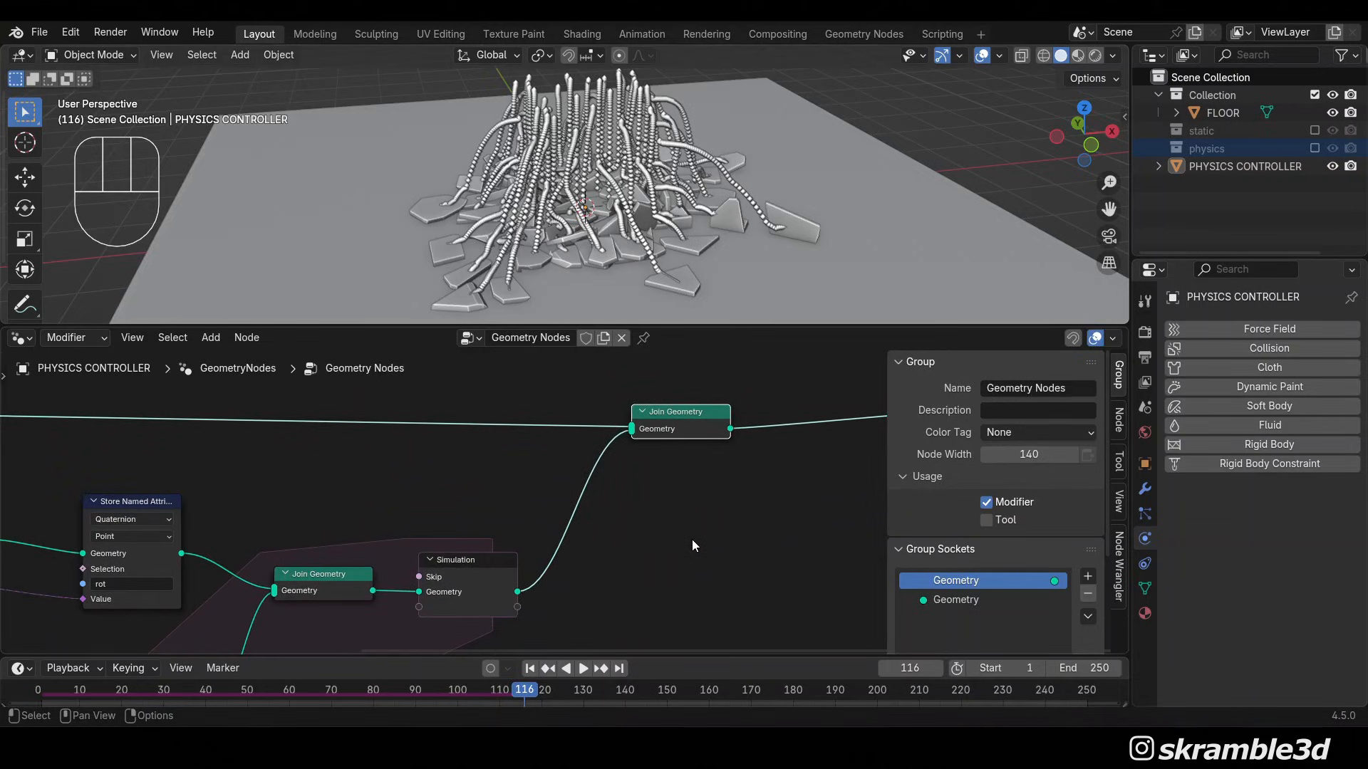
# Add a Bake node for the simulation output's geometry
pyautogui.hotkey('shift', 'a')
pyautogui.moveTo(691, 540)
pyautogui.write('bake')
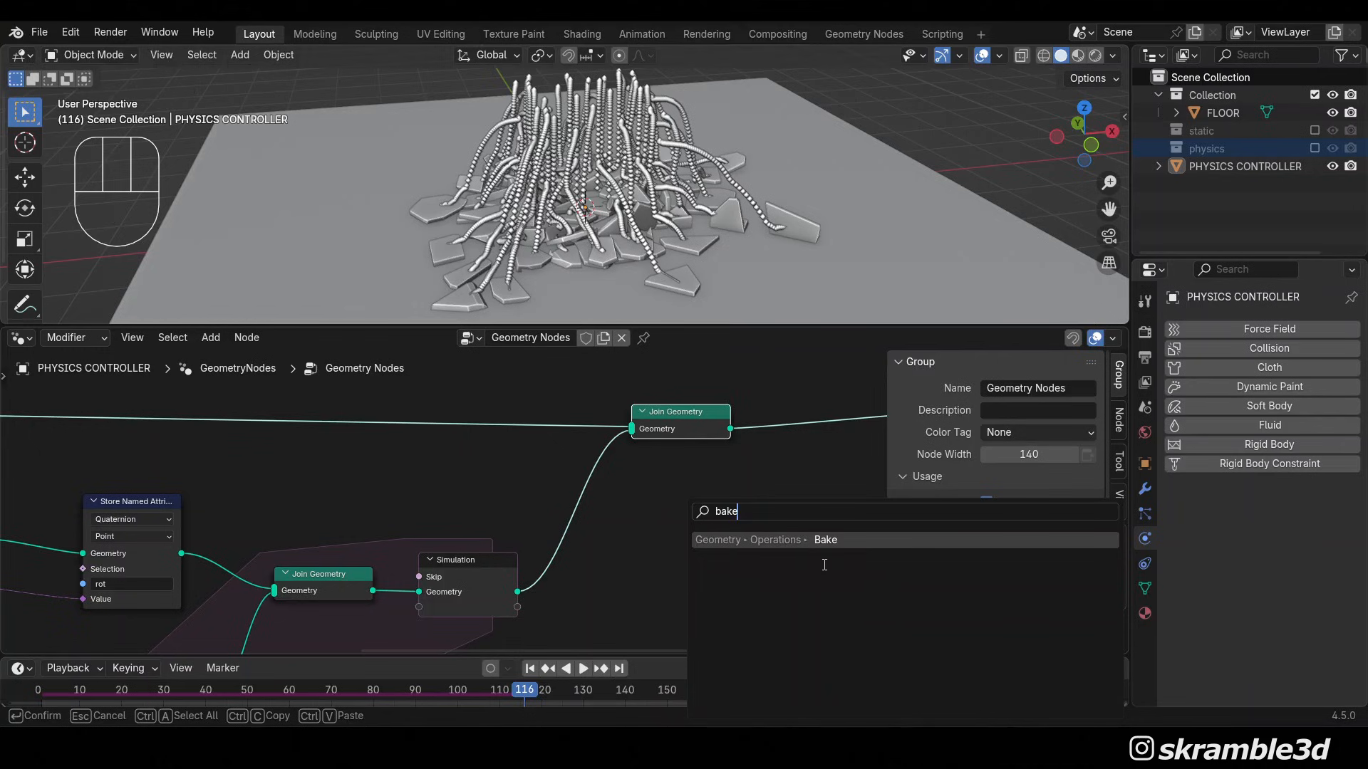
pyautogui.press('Return')
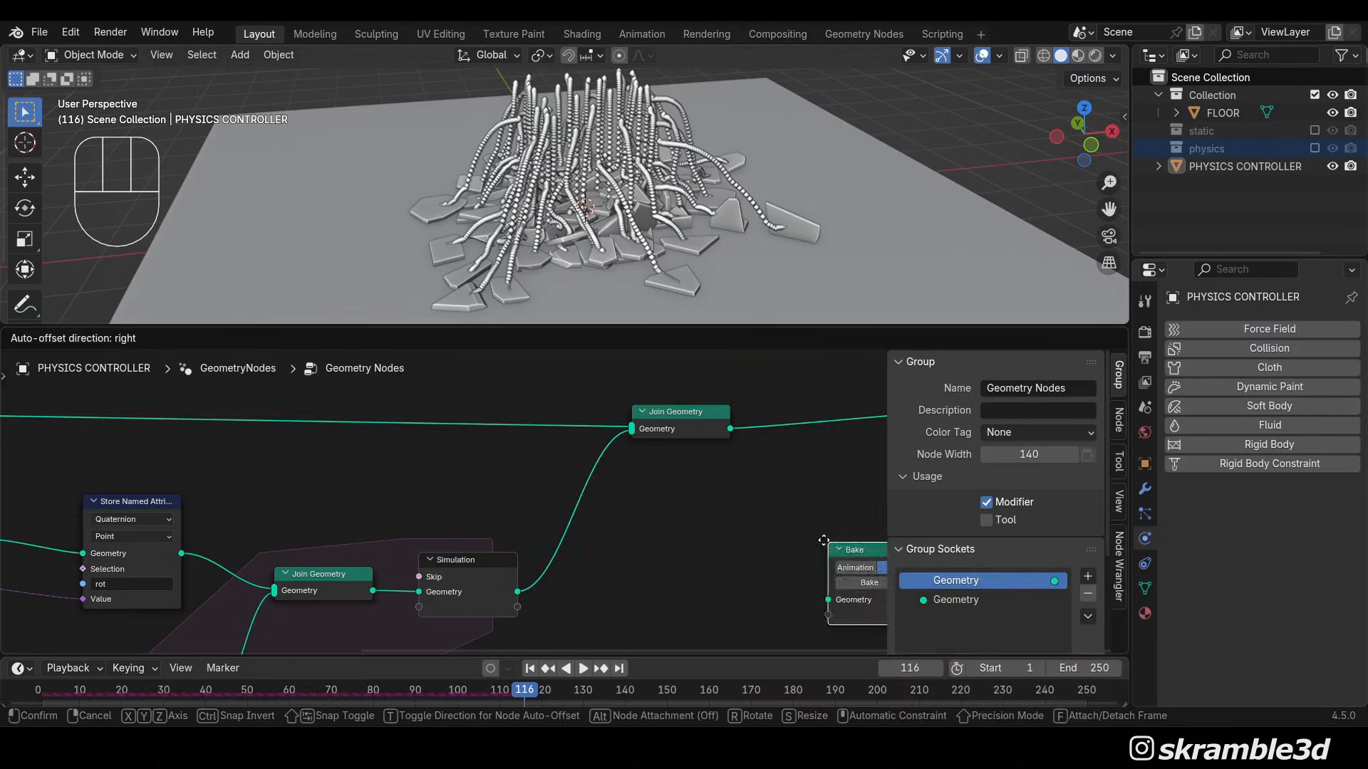
# Insert the Bake node between the Simulation output and Join Geometry, and bake frame 116 as a still
pyautogui.click(570, 490)
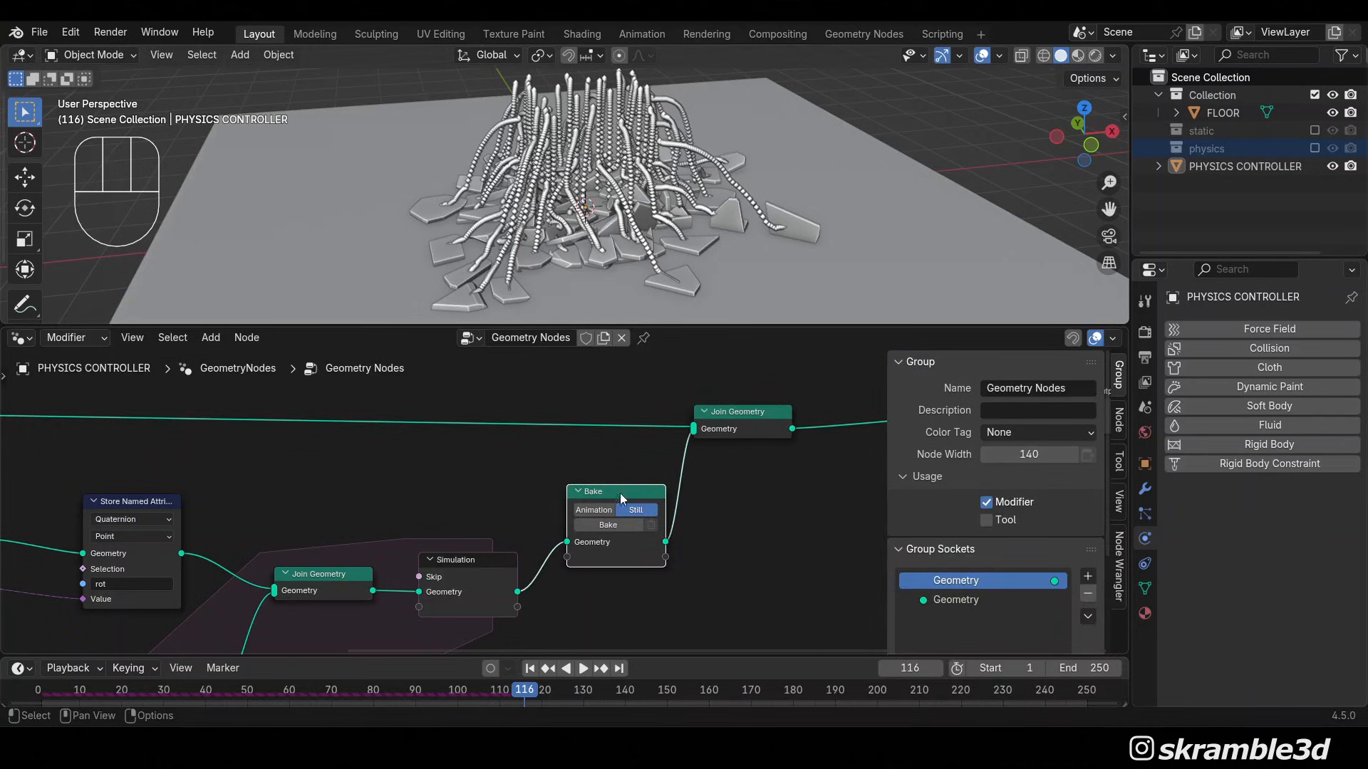
pyautogui.moveTo(718, 550); pyautogui.dragTo(728, 524, button='middle')
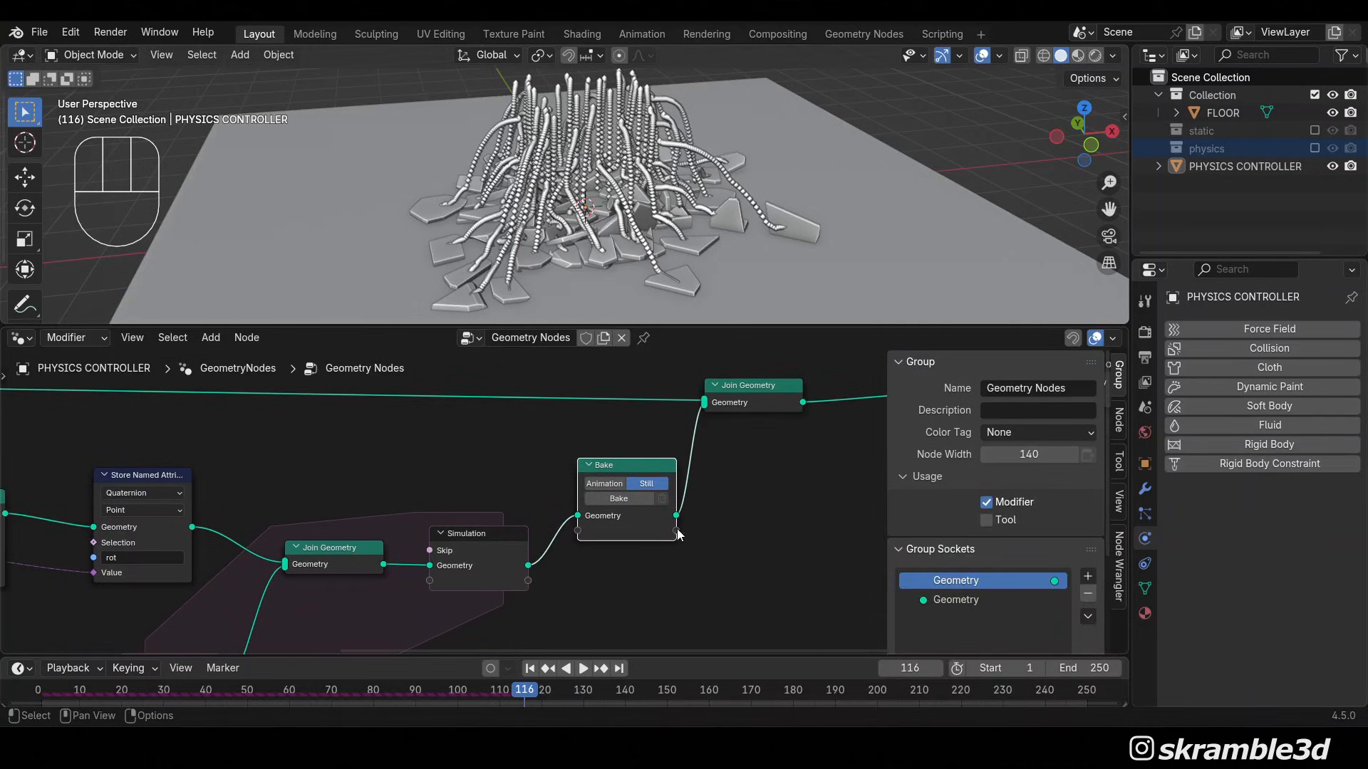
pyautogui.scroll(1, 678, 534)
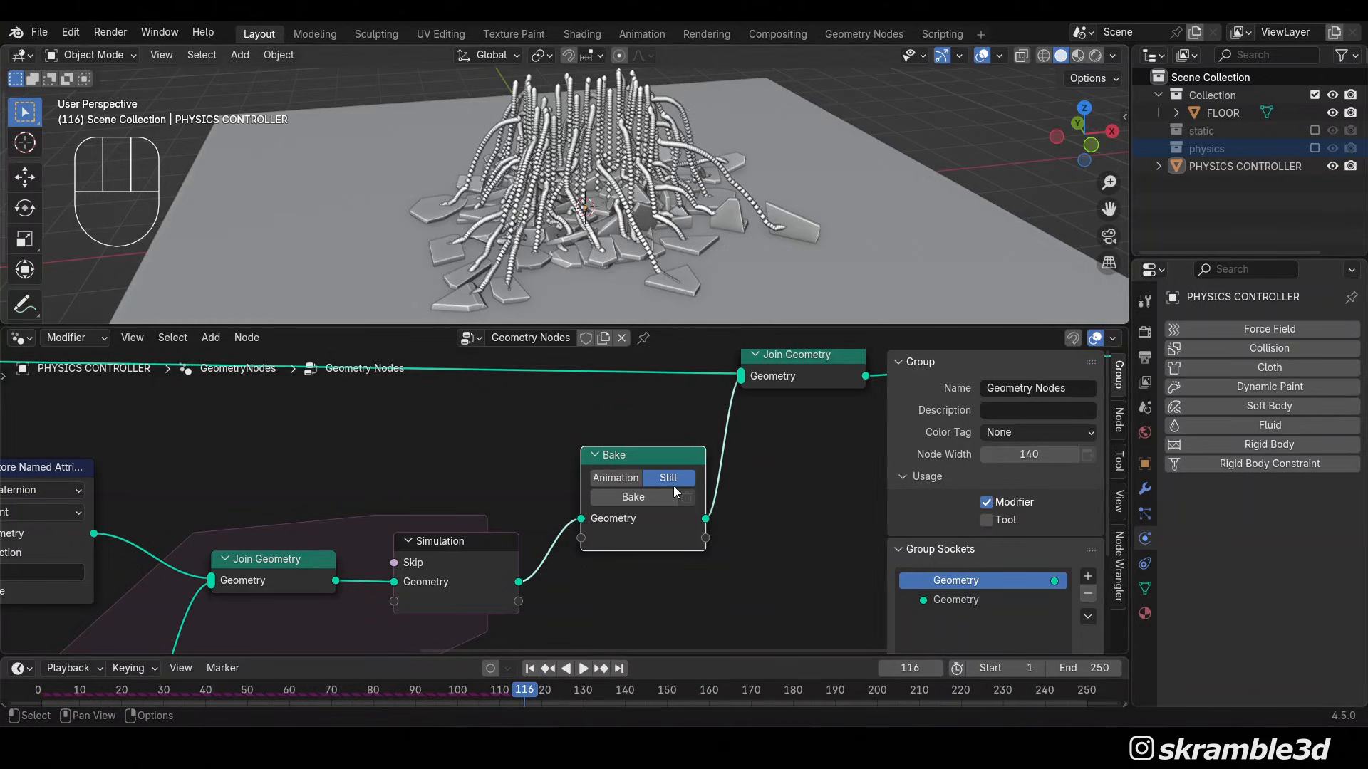
pyautogui.scroll(-4, 664, 549)
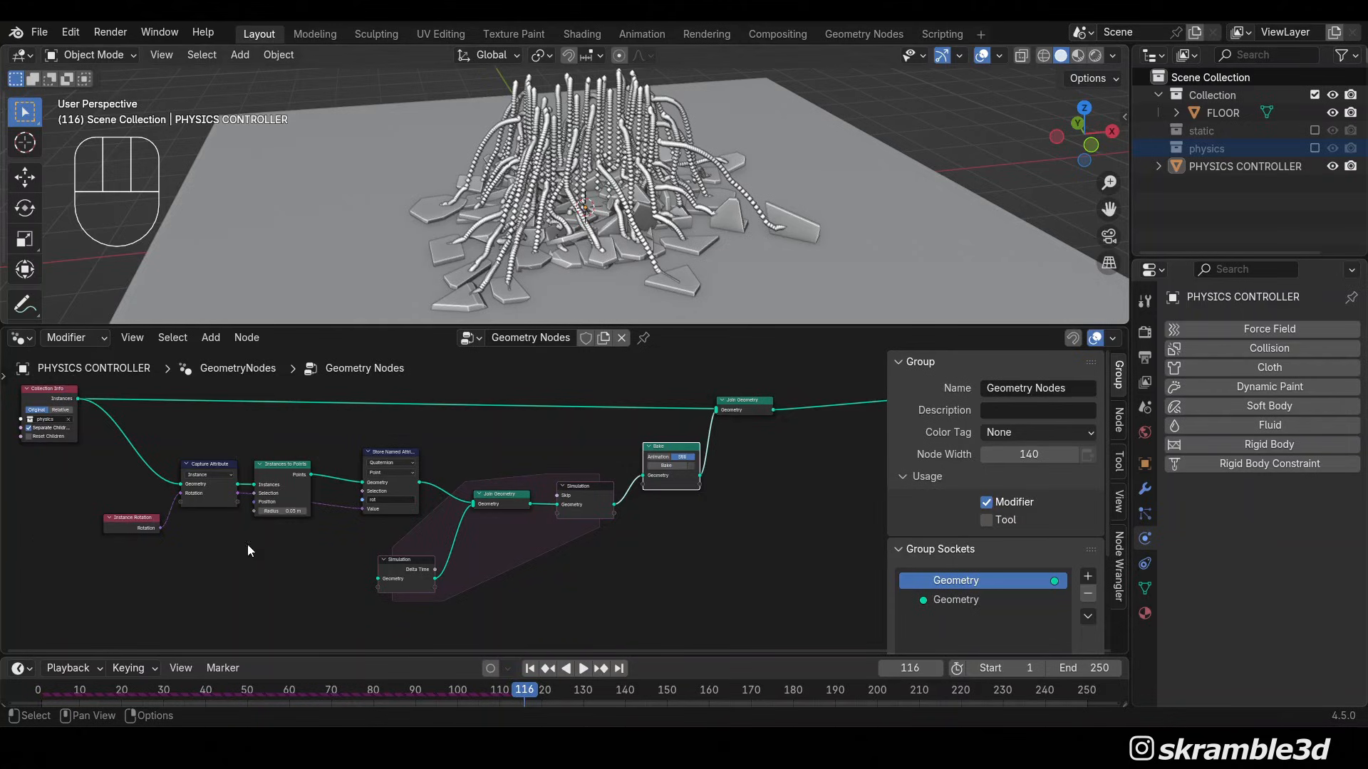
pyautogui.scroll(2, 681, 503)
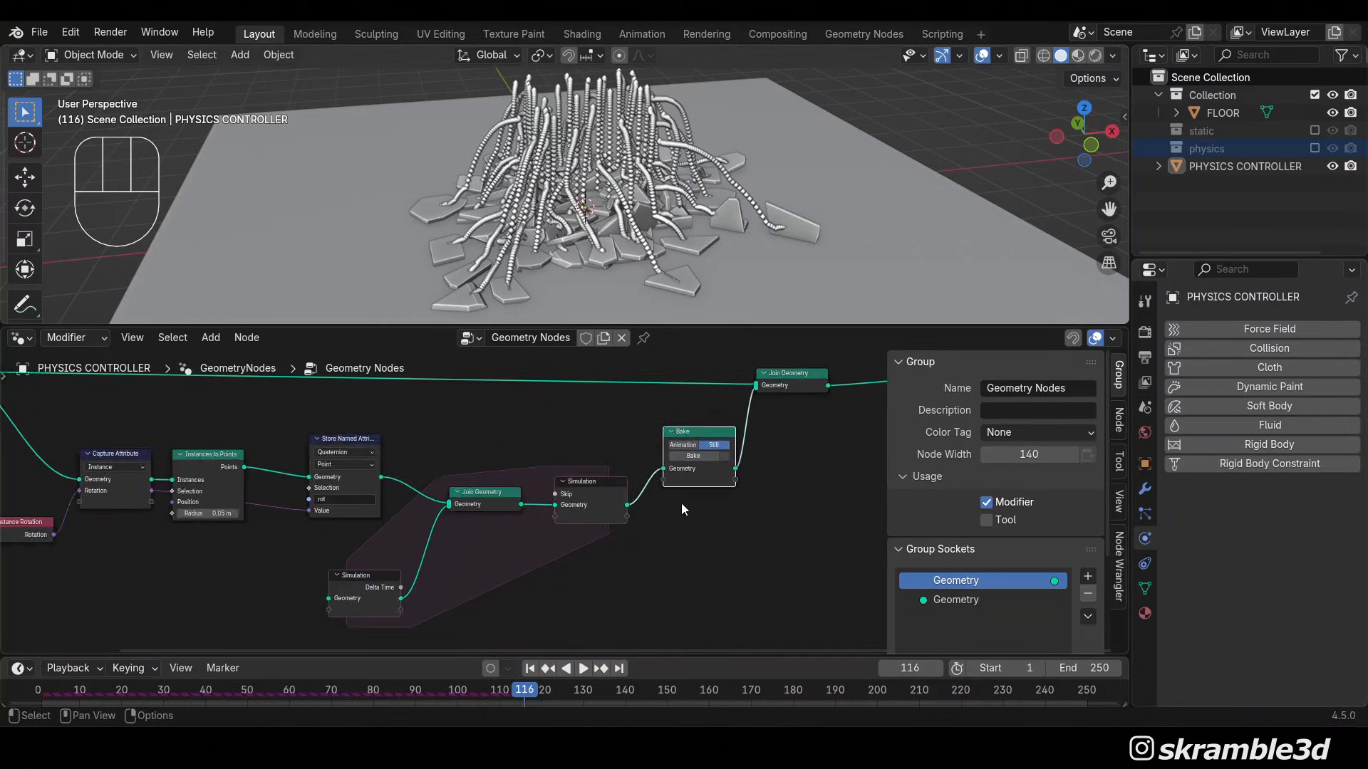
pyautogui.moveTo(681, 503); pyautogui.dragTo(508, 532, button='middle')
pyautogui.scroll(2, 510, 498)
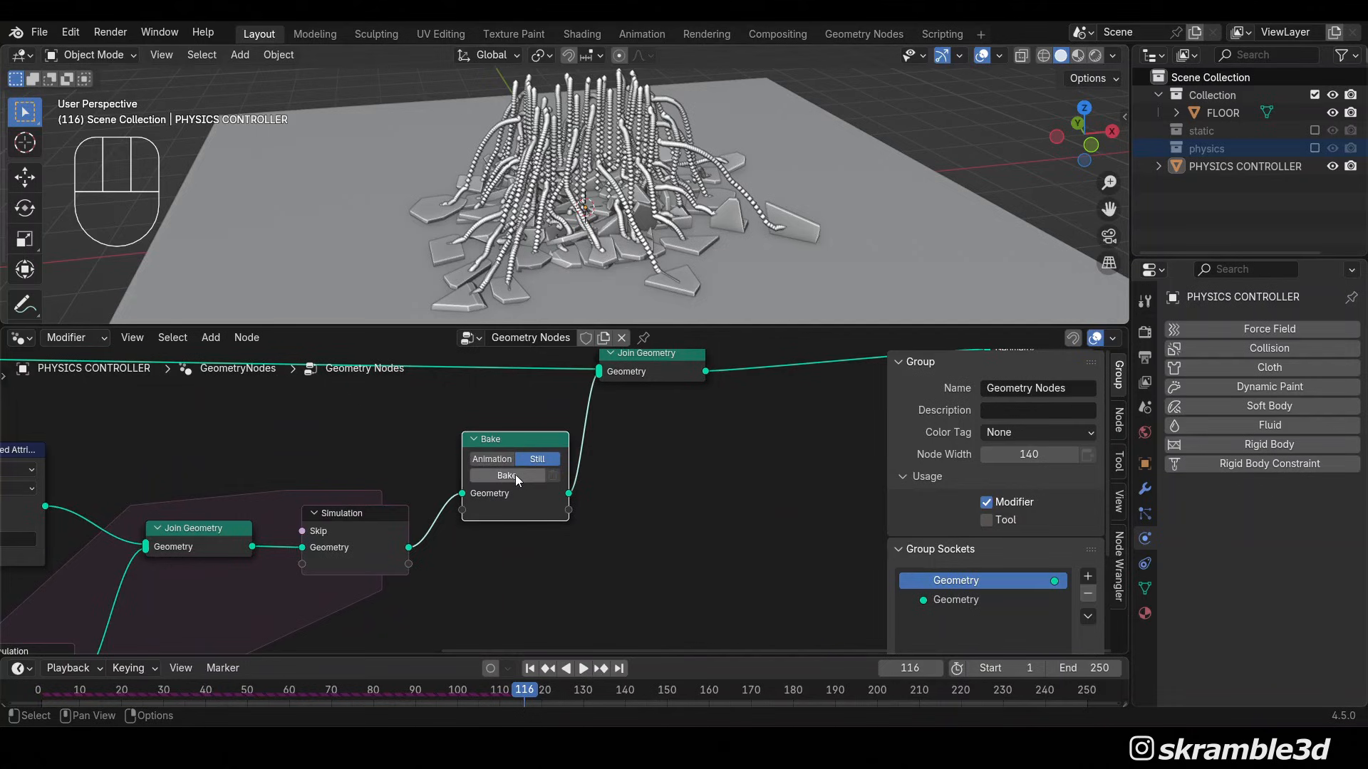
pyautogui.click(515, 474)
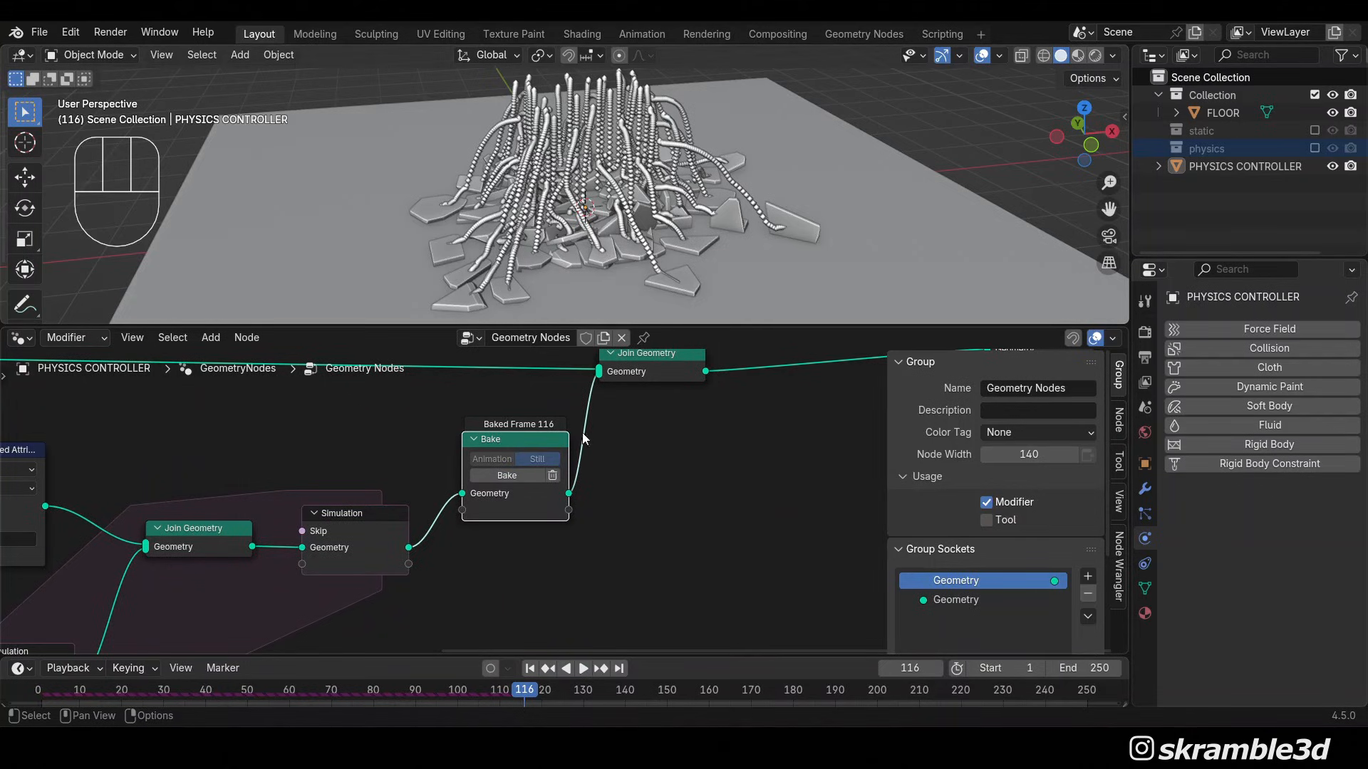
# Cut the link that carries the physics collection's instances directly into the final Join Geometry node
pyautogui.scroll(-5, 618, 466)
pyautogui.moveTo(620, 466); pyautogui.dragTo(564, 507, button='middle')
pyautogui.scroll(1, 559, 506)
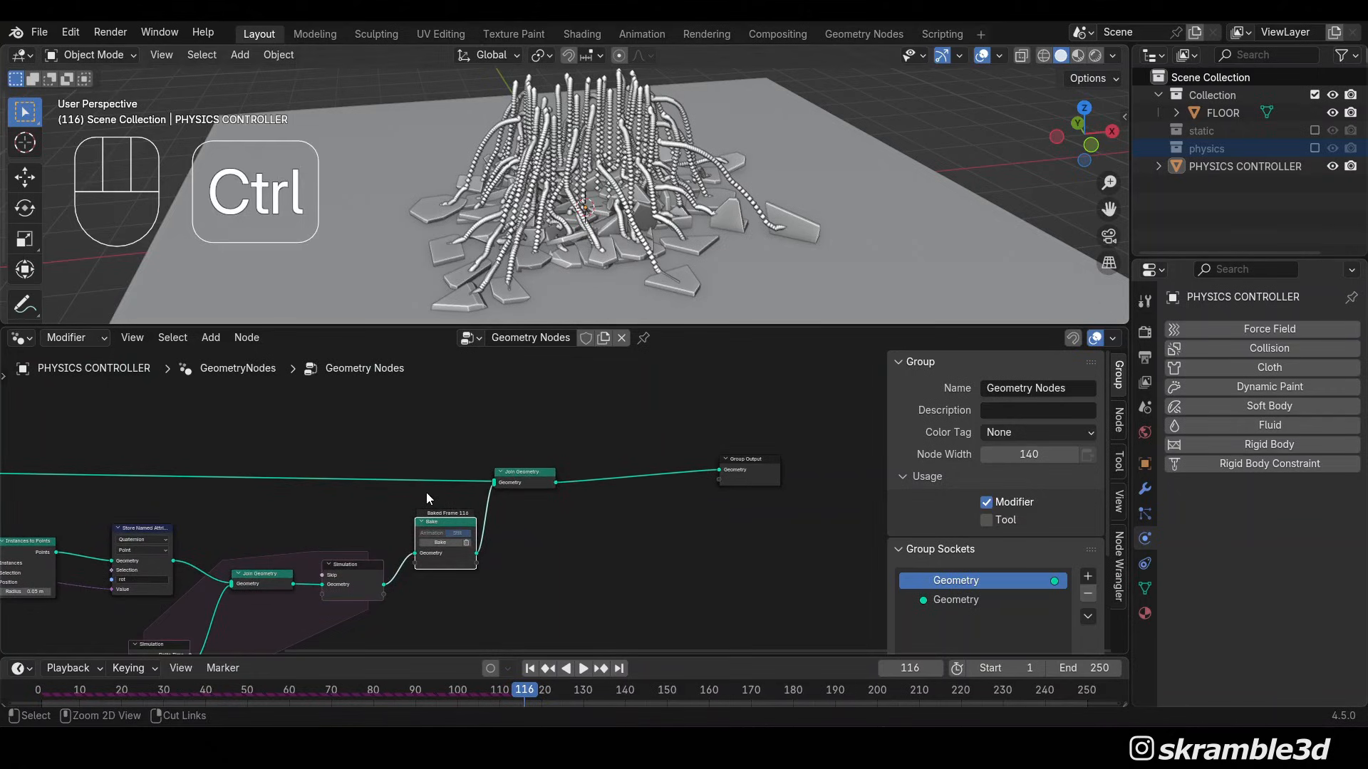
pyautogui.keyDown('ctrl'); pyautogui.moveTo(426, 493); pyautogui.dragTo(431, 415, button='right'); pyautogui.keyUp('ctrl')
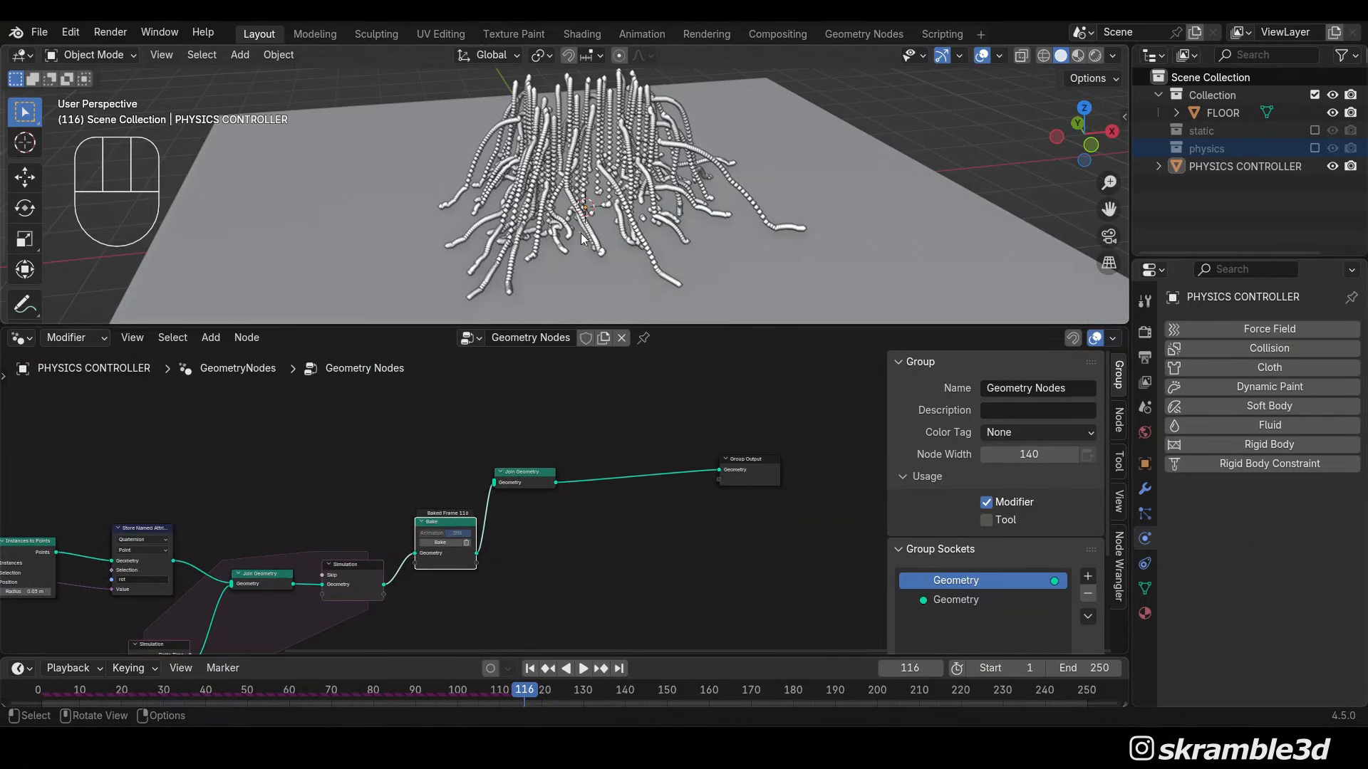
pyautogui.scroll(-2, 650, 421)
pyautogui.moveTo(681, 246); pyautogui.dragTo(669, 343, button='middle')
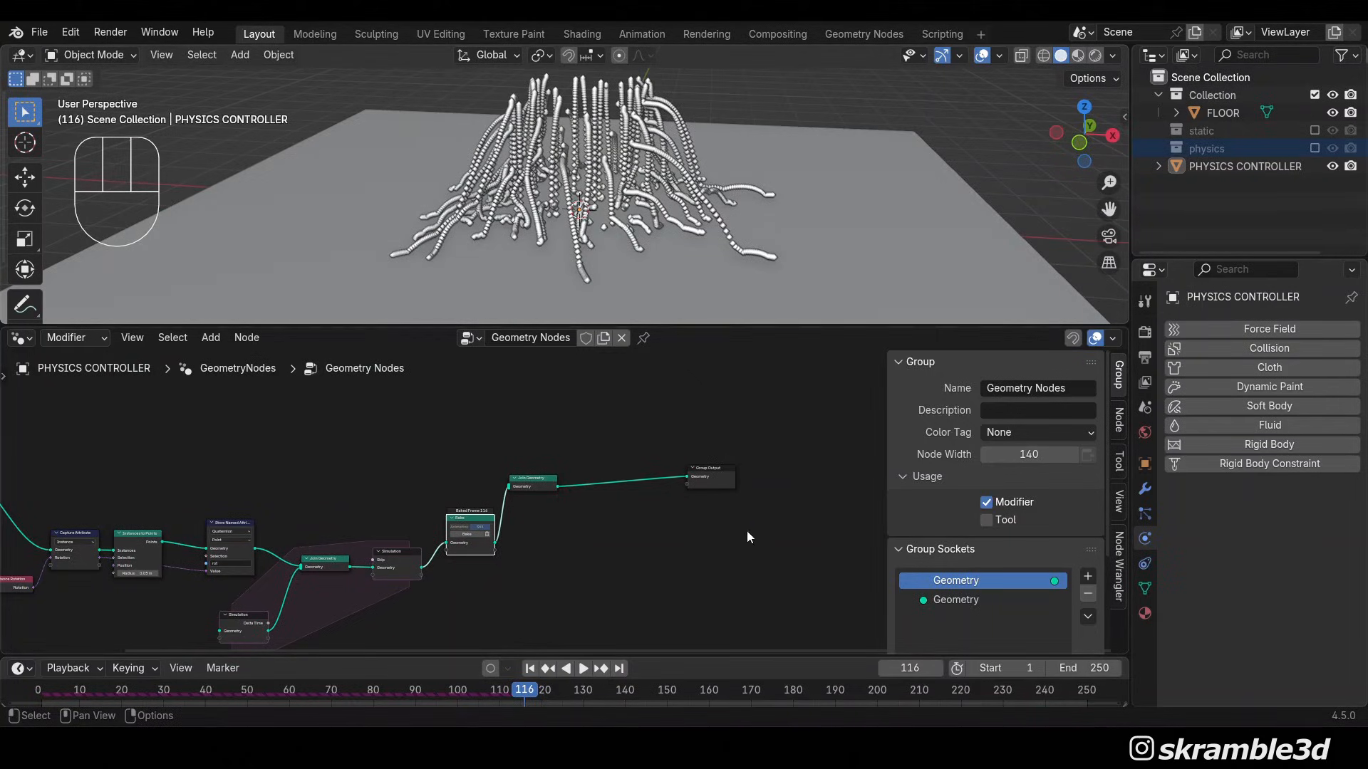
# Move the Group Output node farther away from Join Geometry to make room in the node tree
pyautogui.scroll(-2, 635, 533)
pyautogui.moveTo(636, 536); pyautogui.dragTo(540, 547, button='middle')
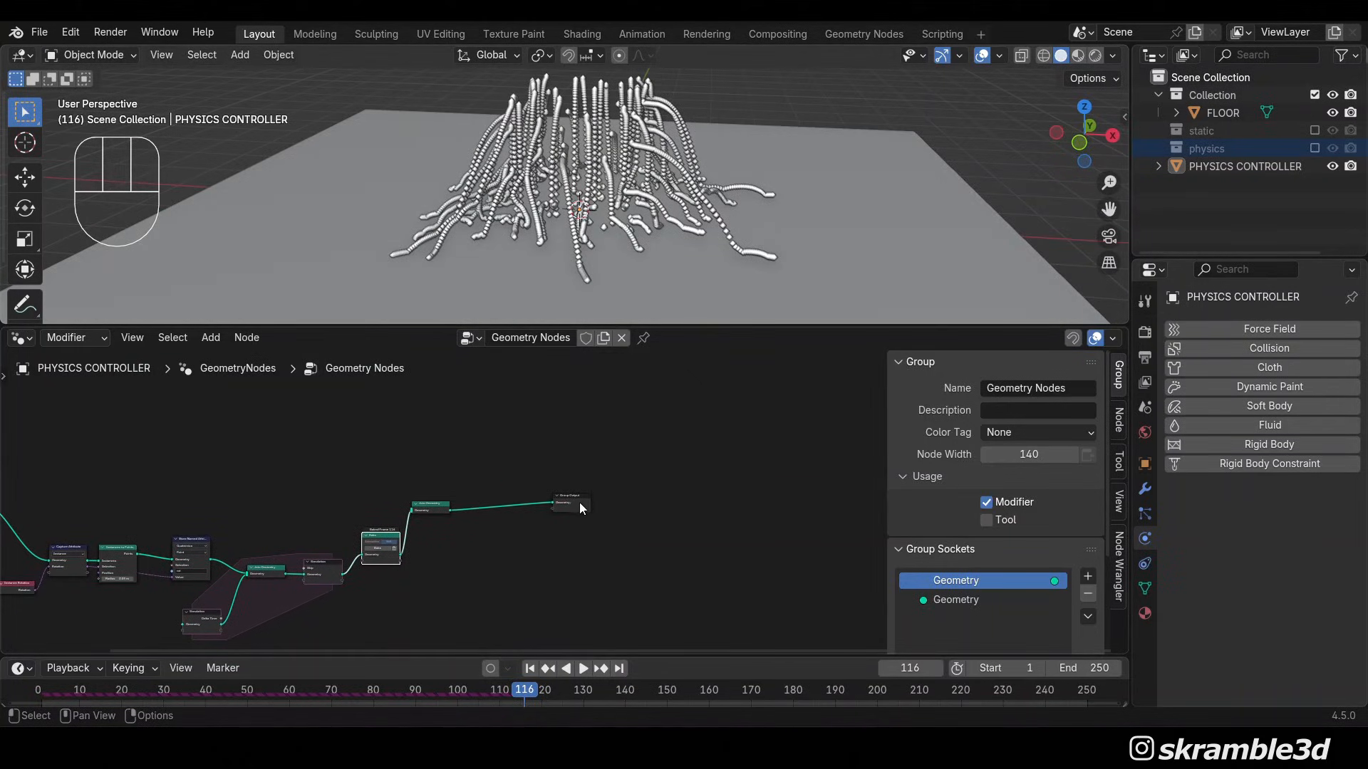
pyautogui.moveTo(579, 503); pyautogui.dragTo(829, 527)
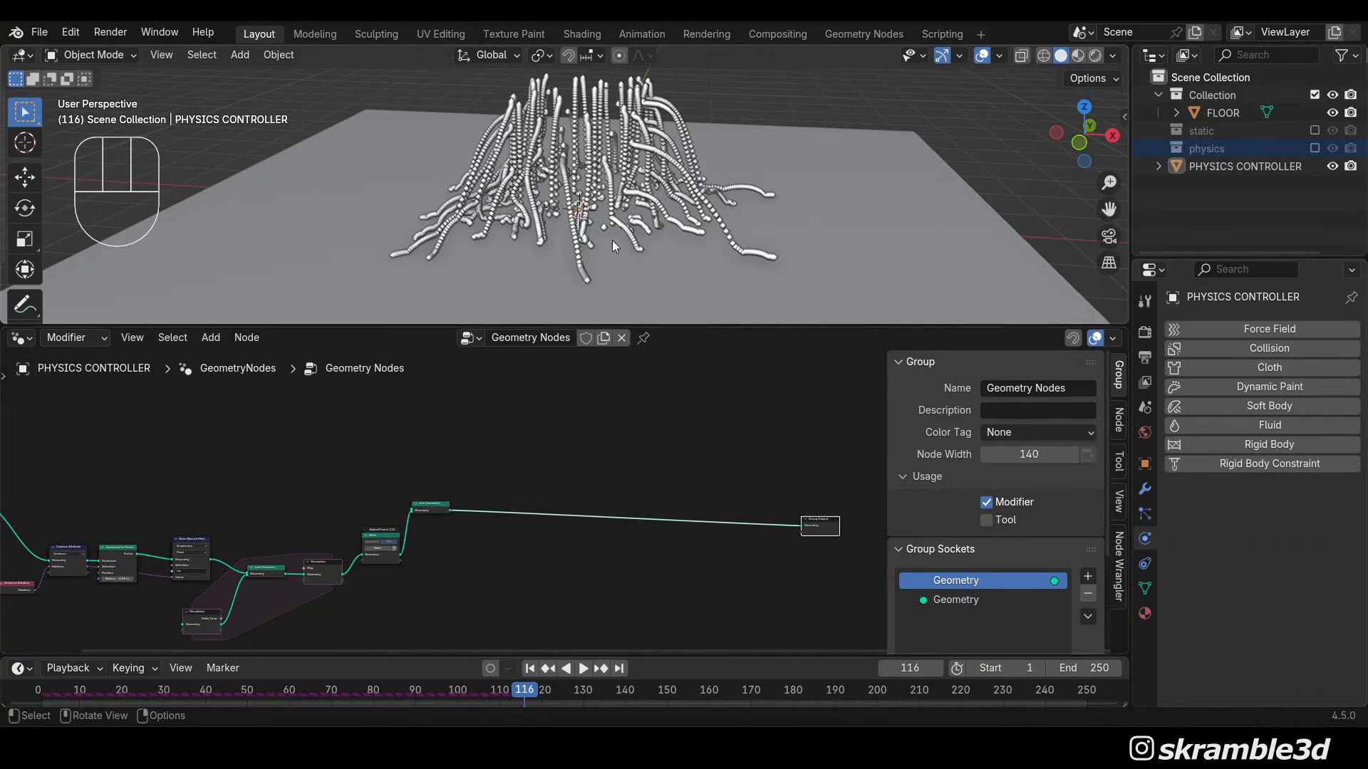
# Examine the baked point trails in the 3D view up close and from different angles
pyautogui.moveTo(627, 209)
pyautogui.mouseDown(button='middle')
pyautogui.moveTo(709, 187)
pyautogui.moveTo(699, 211)
pyautogui.moveTo(796, 225)
pyautogui.moveTo(621, 241)
pyautogui.moveTo(712, 213)
pyautogui.moveTo(635, 223)
pyautogui.mouseUp(button='middle')
pyautogui.scroll(3, 724, 208)
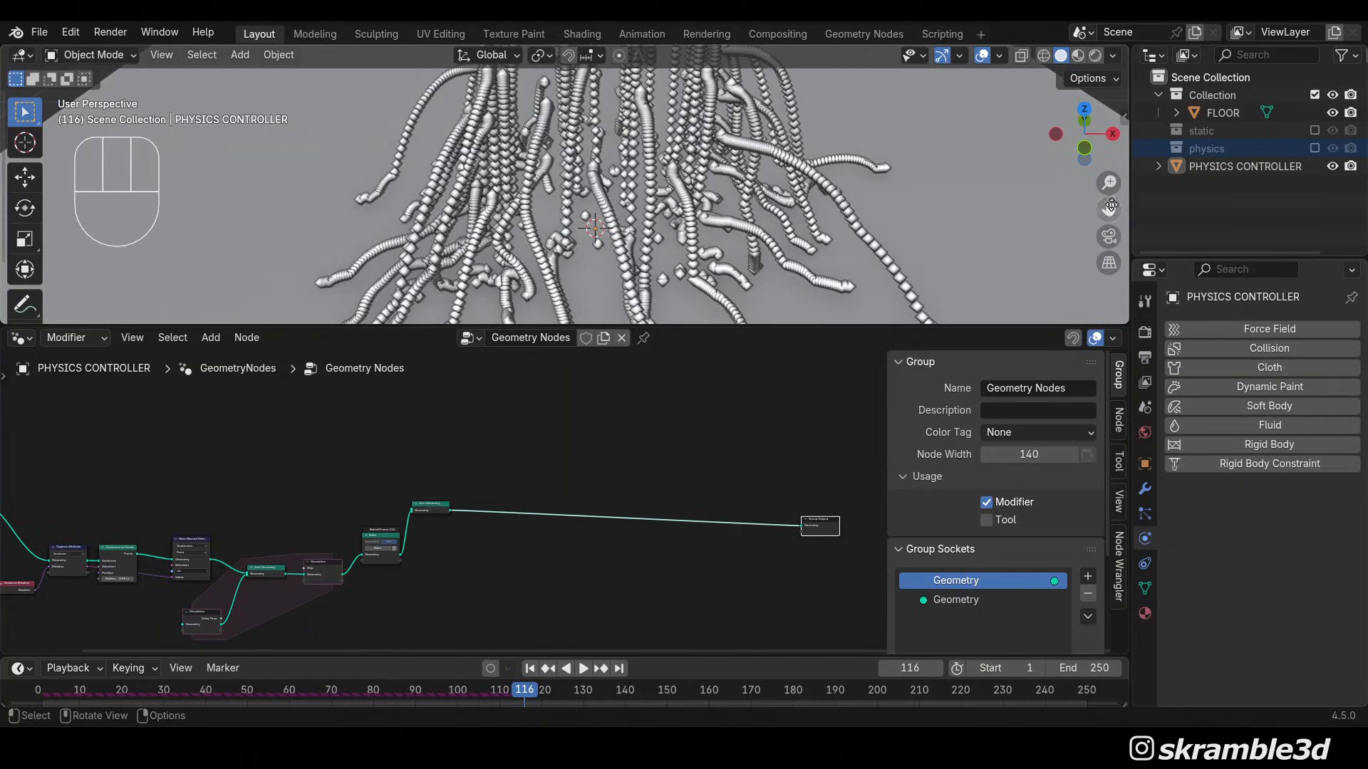
pyautogui.moveTo(1108, 210); pyautogui.dragTo(1108, 302)
pyautogui.scroll(1, 902, 211)
pyautogui.scroll(1, 902, 211)
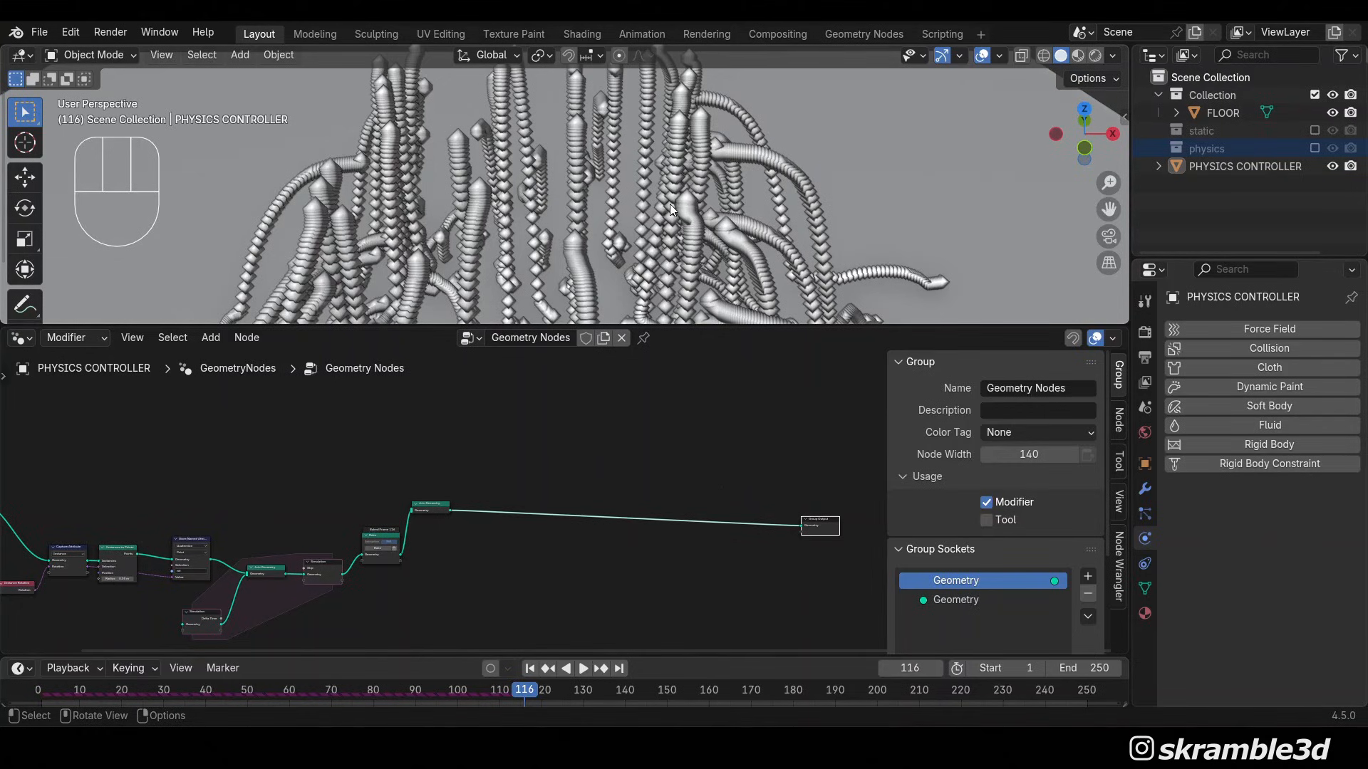
pyautogui.scroll(-6, 589, 231)
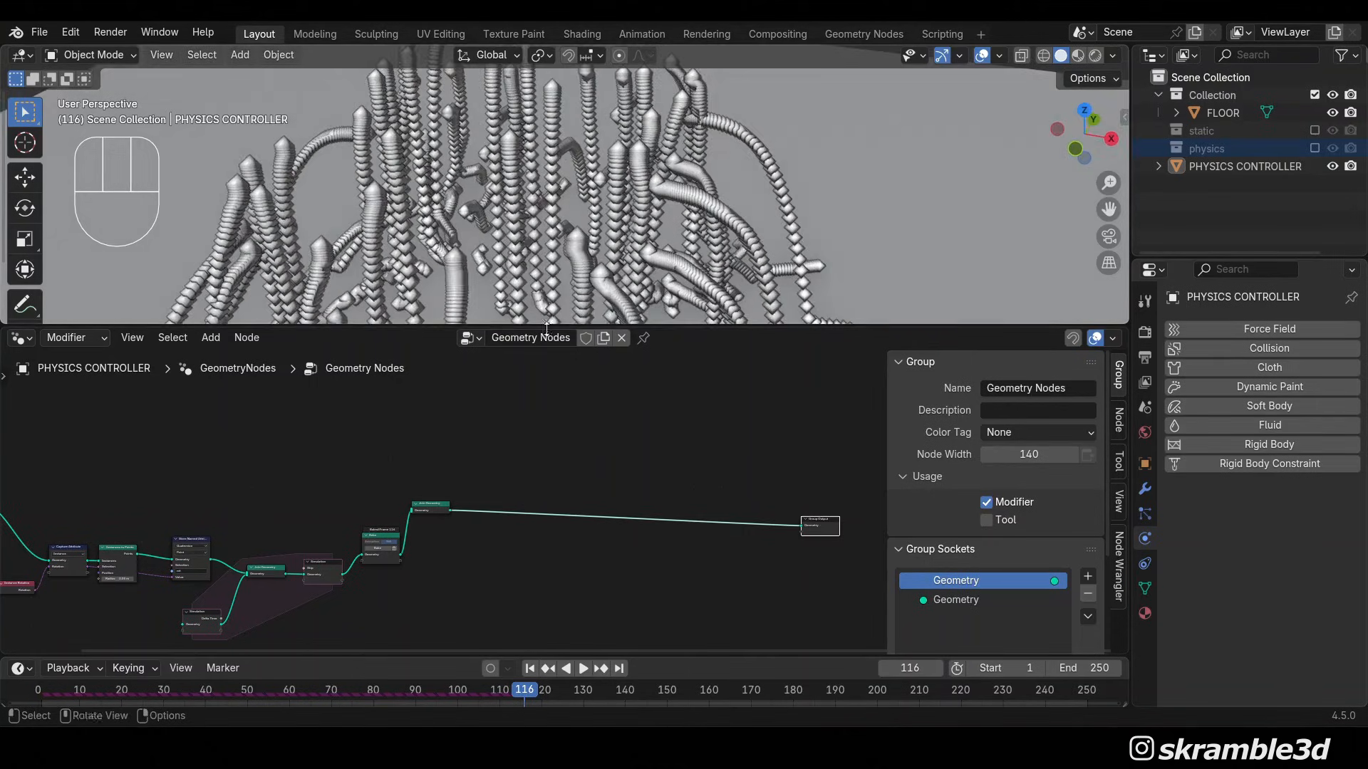
pyautogui.moveTo(574, 198); pyautogui.dragTo(595, 166, button='middle')
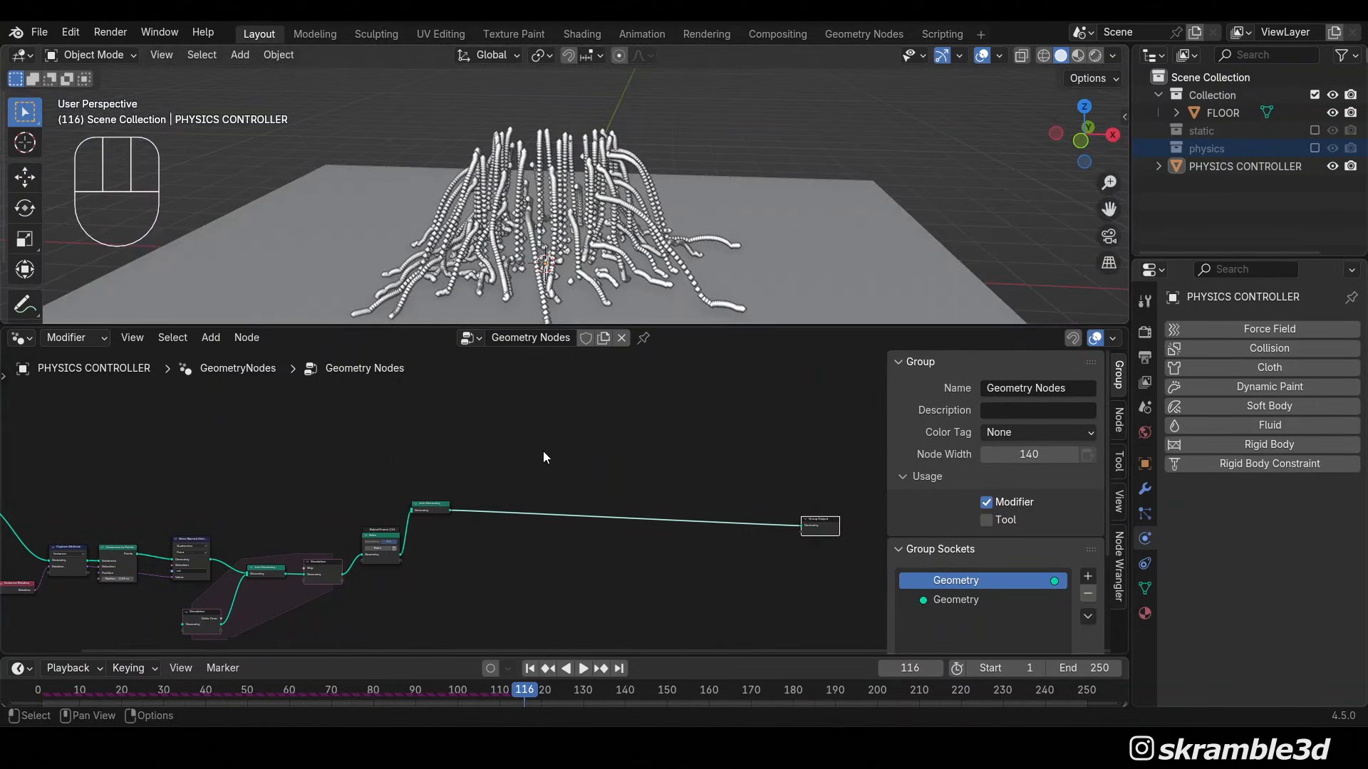
# Cut the link between the final Join Geometry node and the Group Output
pyautogui.moveTo(543, 451); pyautogui.dragTo(466, 449, button='middle')
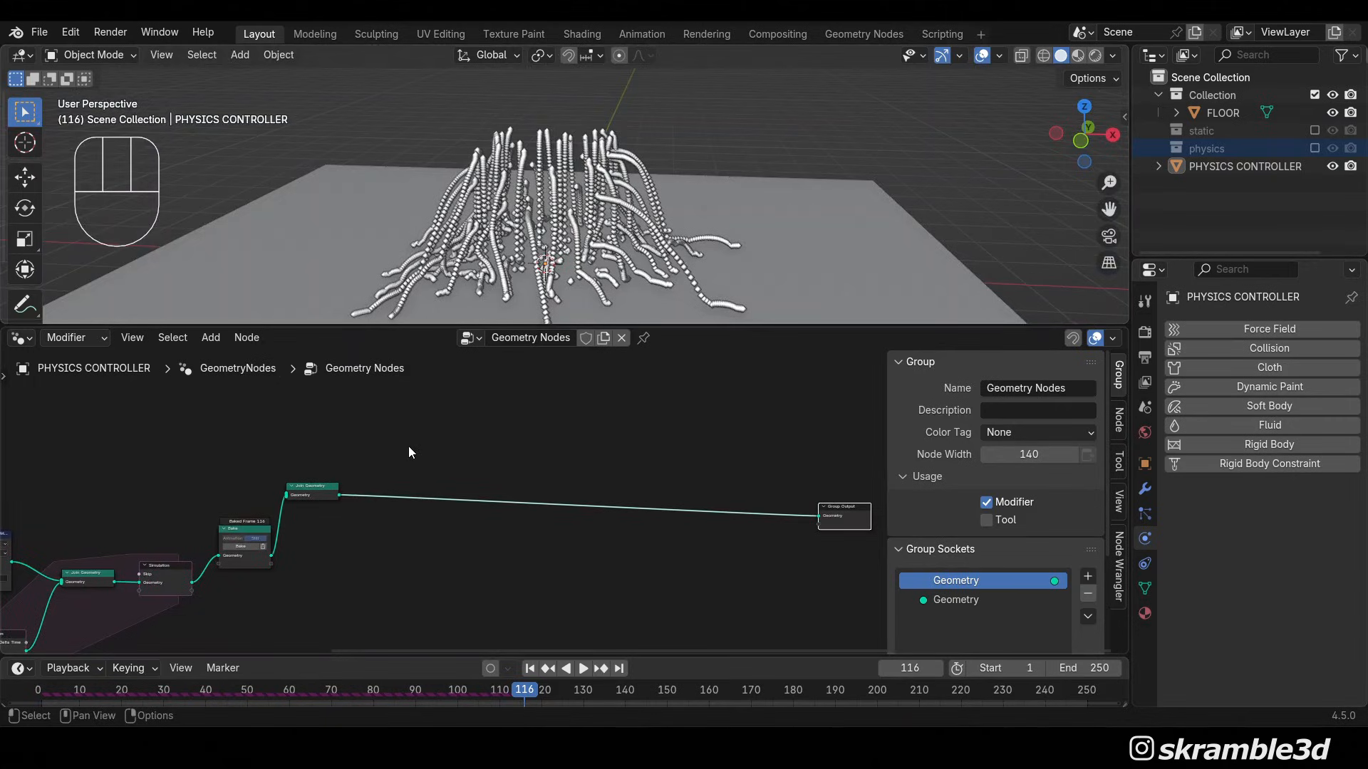
pyautogui.keyDown('ctrl'); pyautogui.moveTo(408, 441); pyautogui.dragTo(378, 570, button='right'); pyautogui.keyUp('ctrl')
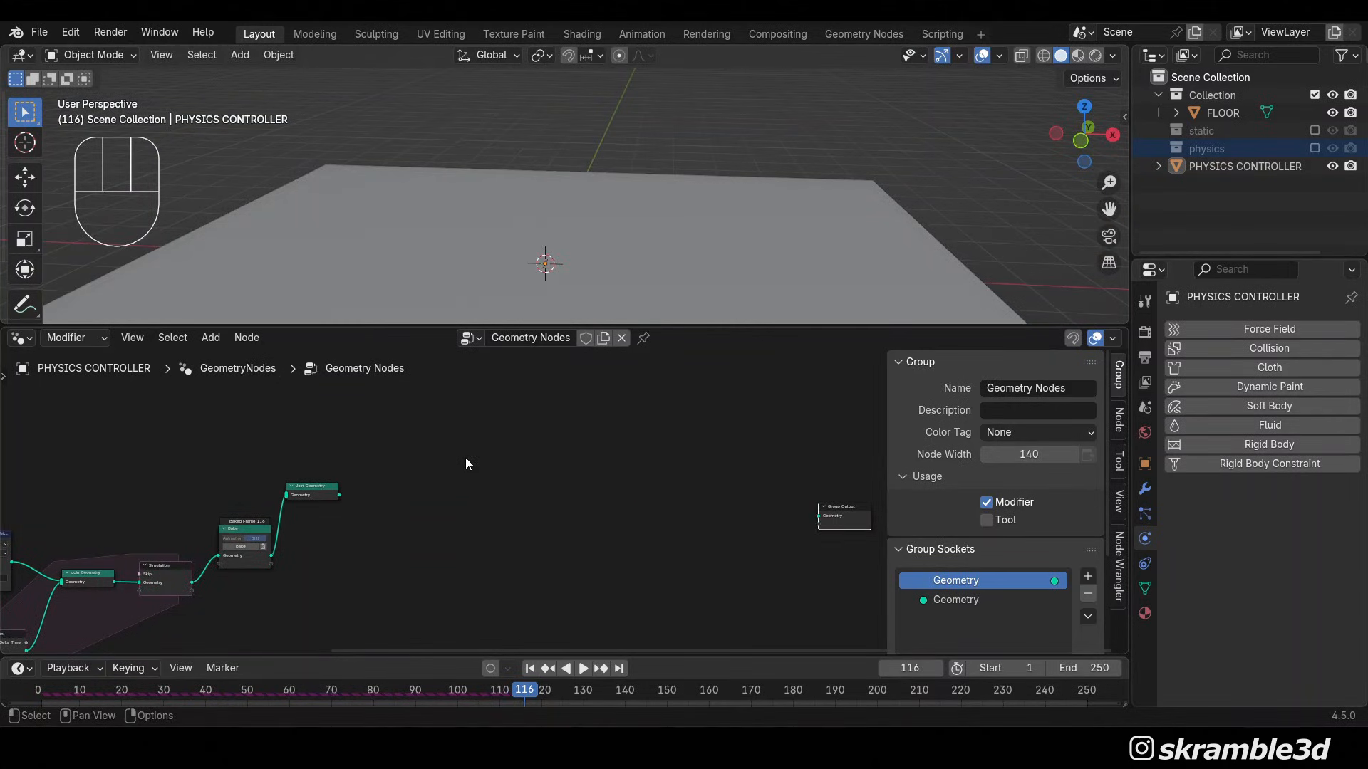
# Bring the static collection into the node tree as a Collection Info node and connect its Instances to the Group Output
pyautogui.moveTo(465, 458); pyautogui.dragTo(426, 527, button='middle')
pyautogui.moveTo(1220, 131); pyautogui.dragTo(438, 488)
pyautogui.scroll(2, 565, 483)
pyautogui.moveTo(566, 483); pyautogui.dragTo(589, 397, button='middle')
pyautogui.click(402, 456)
pyautogui.scroll(-2, 531, 451)
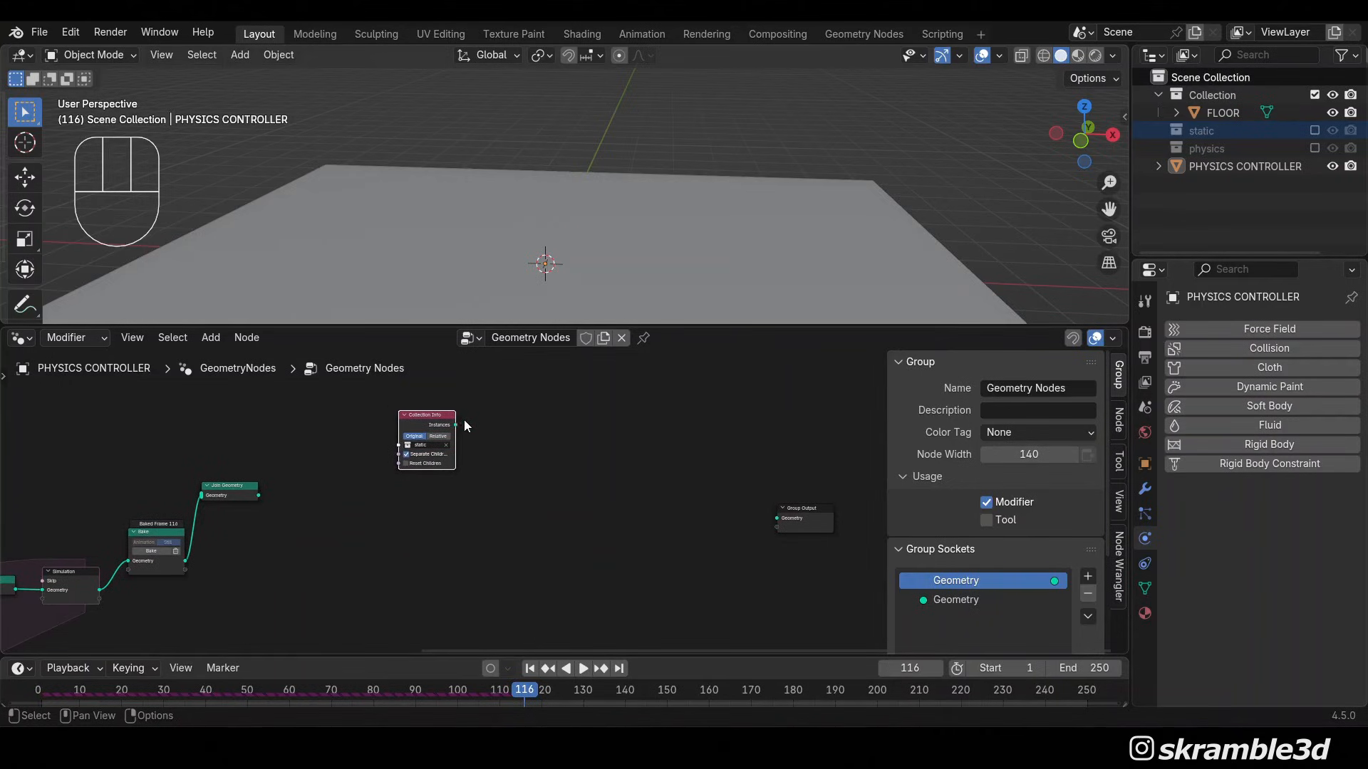
pyautogui.moveTo(455, 425); pyautogui.dragTo(357, 405)
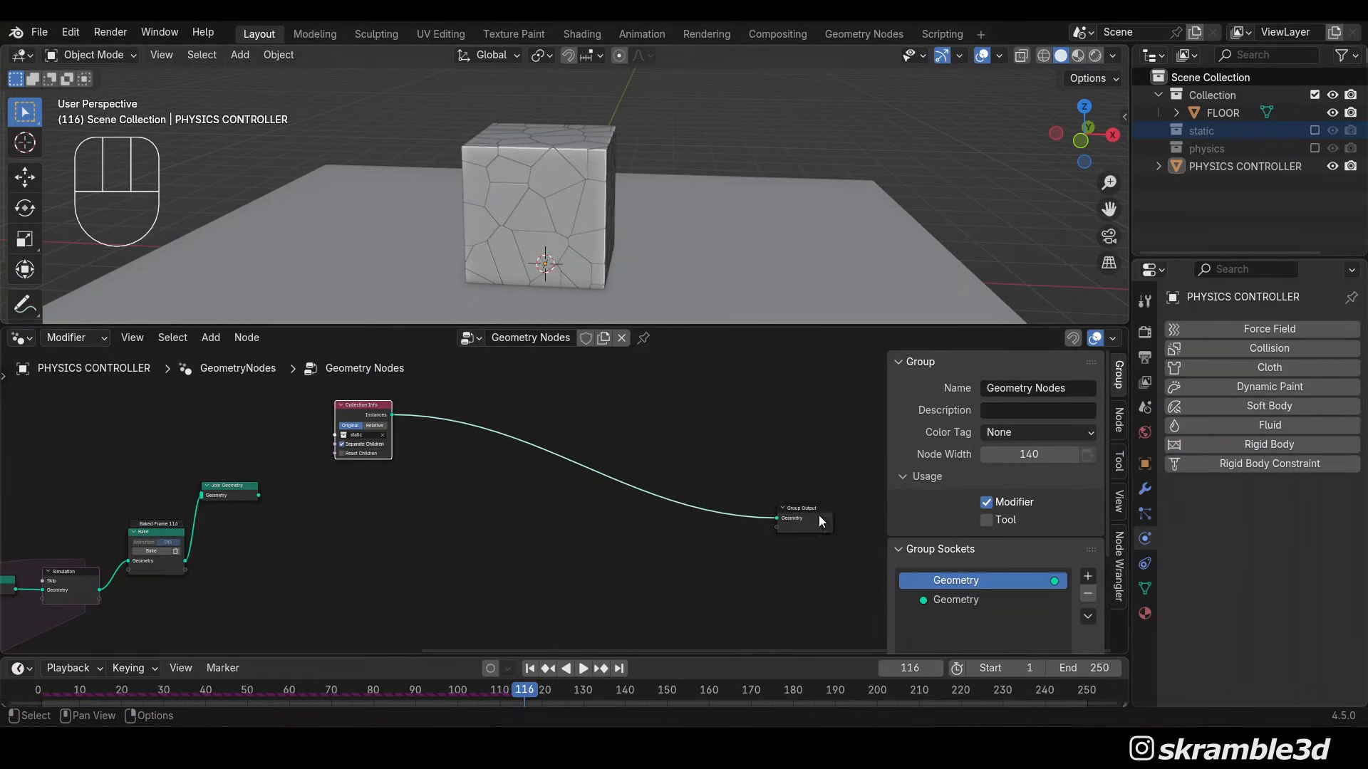
pyautogui.moveTo(819, 515); pyautogui.dragTo(827, 453)
# Insert a Set Position node between the static Collection Info node and the Group Output
pyautogui.moveTo(523, 521); pyautogui.dragTo(605, 546, button='middle')
pyautogui.scroll(3, 605, 545)
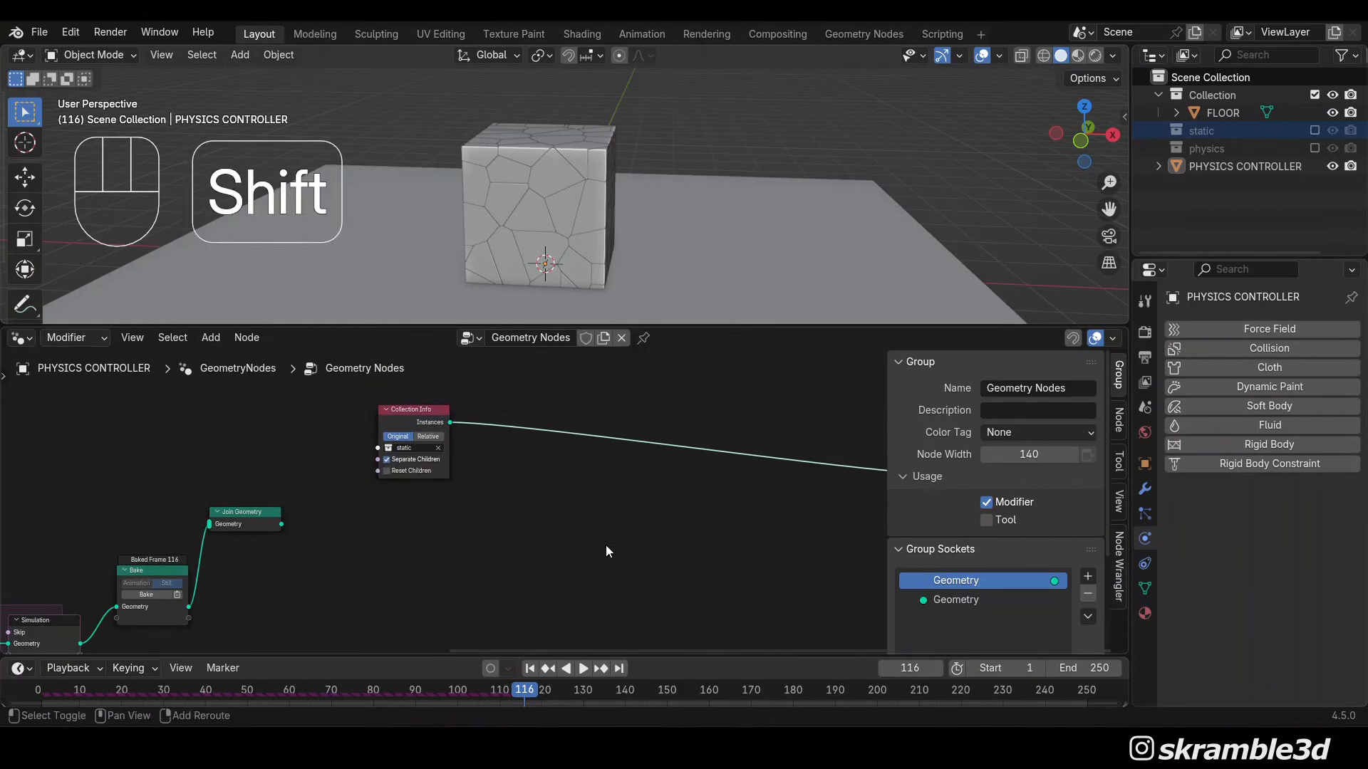
pyautogui.hotkey('shift', 'a')
pyautogui.write('set pos')
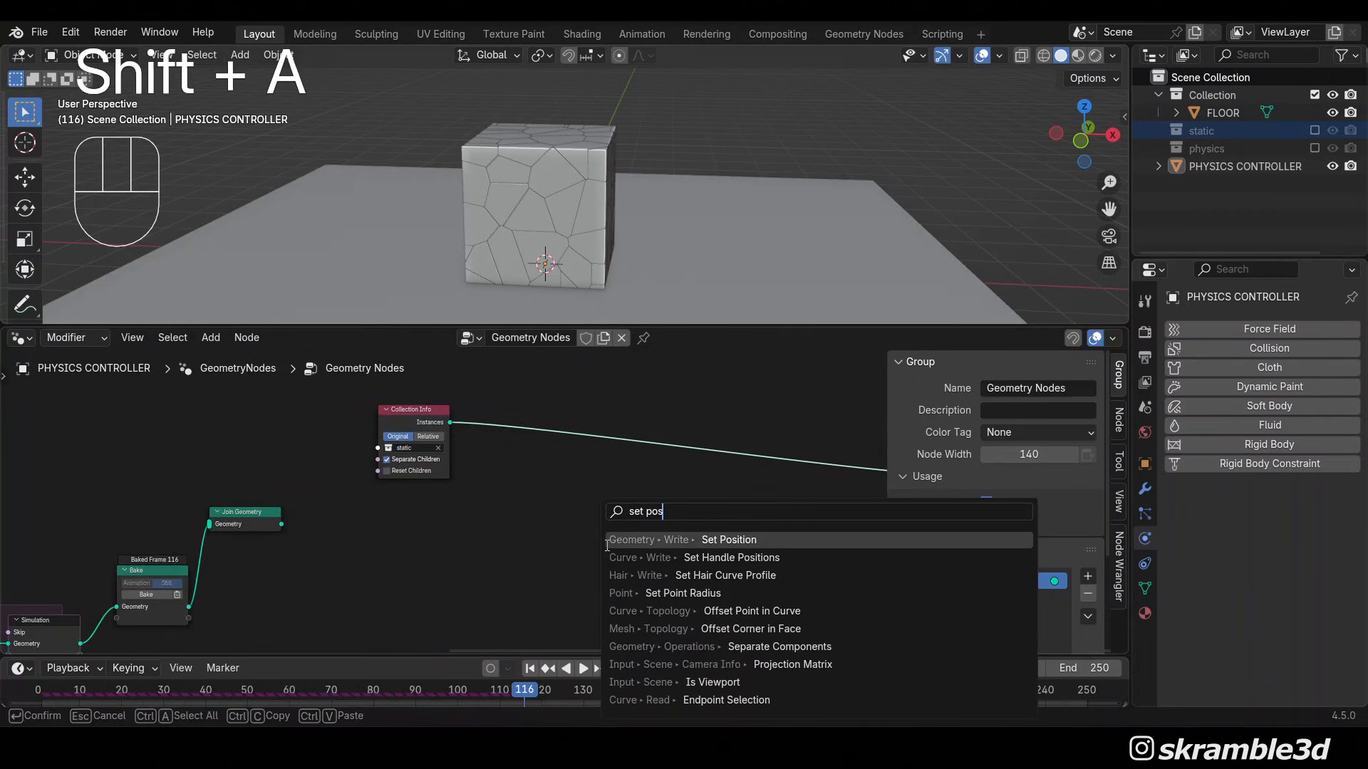
pyautogui.press('Return')
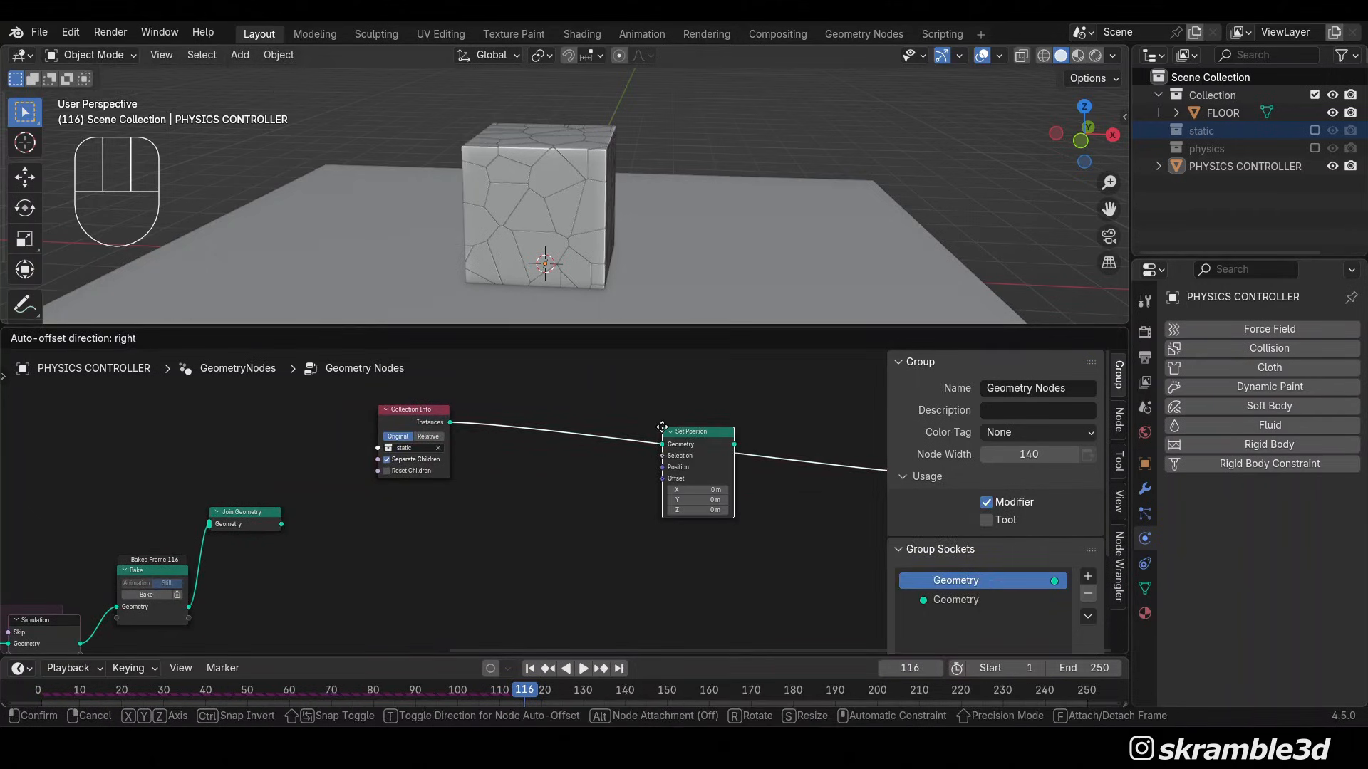
pyautogui.click(695, 467)
pyautogui.moveTo(434, 414); pyautogui.dragTo(457, 409)
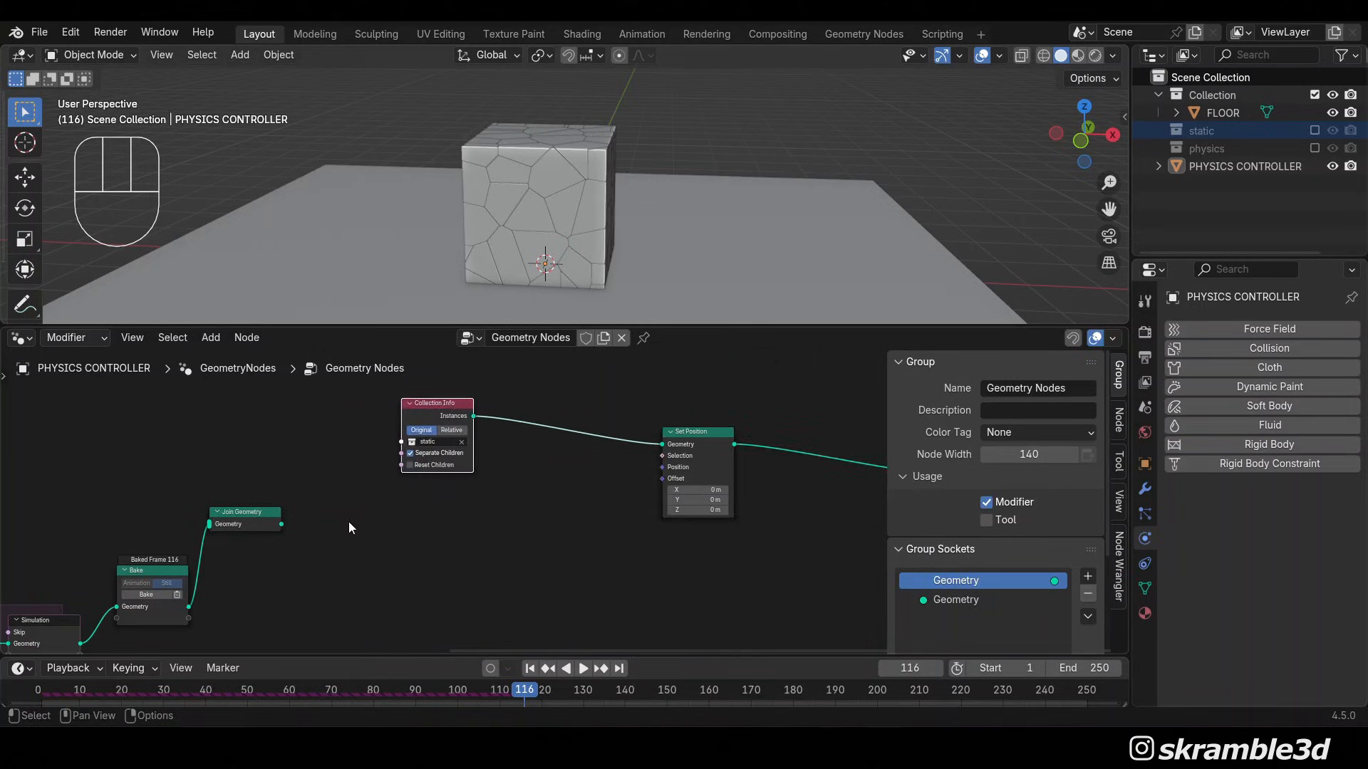
# Delete the Join Geometry node after Bake, and shift Set Position and Group Output farther from the baked branch
pyautogui.moveTo(348, 522); pyautogui.dragTo(497, 429, button='middle')
pyautogui.click(404, 426)
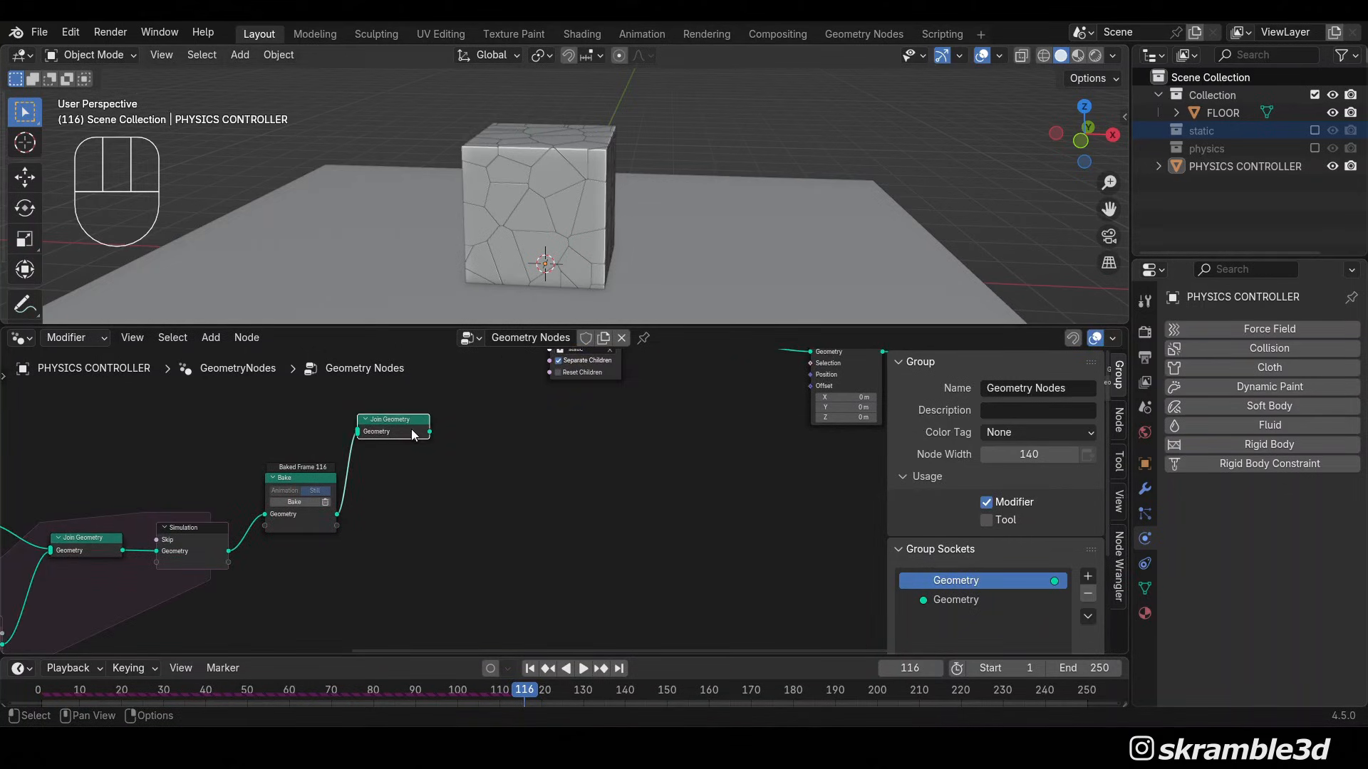
pyautogui.scroll(-2, 412, 429)
pyautogui.press('x')
pyautogui.scroll(-3, 467, 463)
pyautogui.moveTo(408, 453); pyautogui.dragTo(295, 497, button='middle')
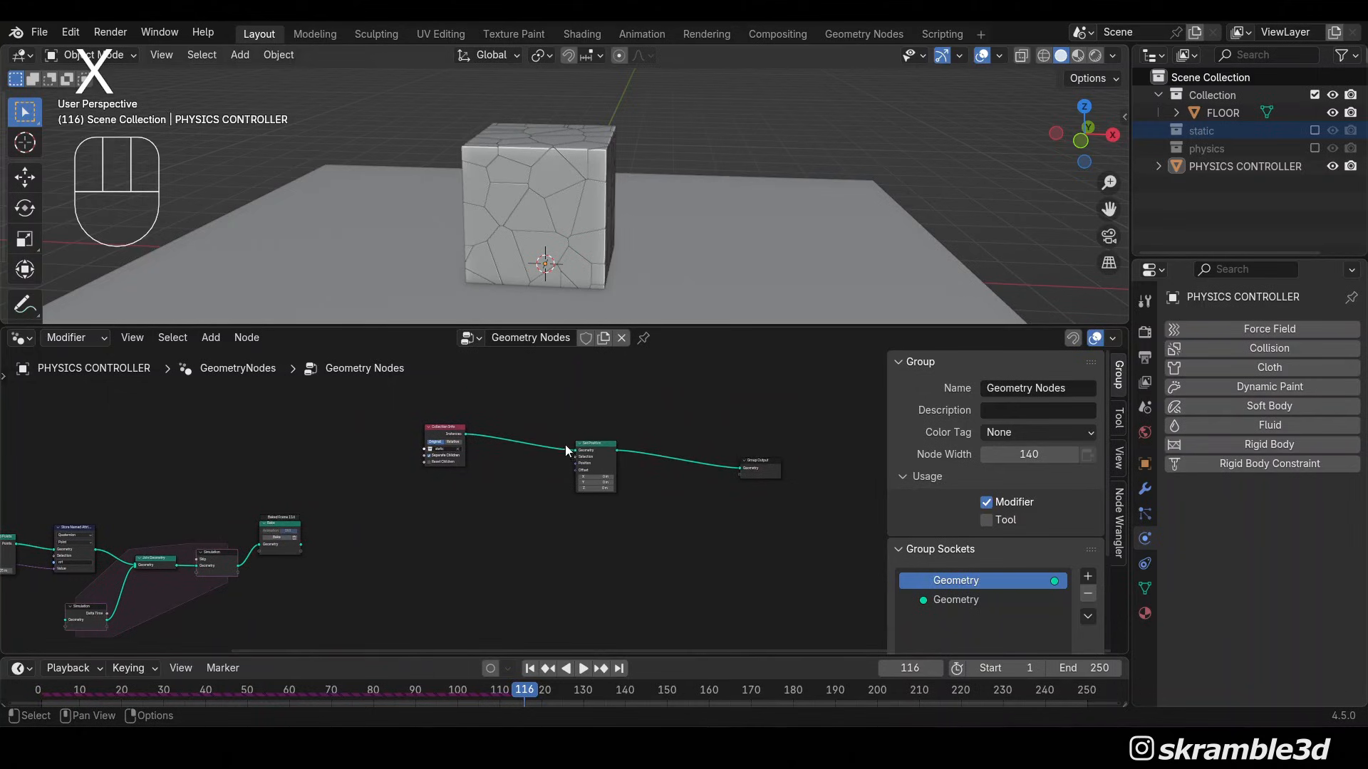
pyautogui.moveTo(600, 445); pyautogui.dragTo(665, 432)
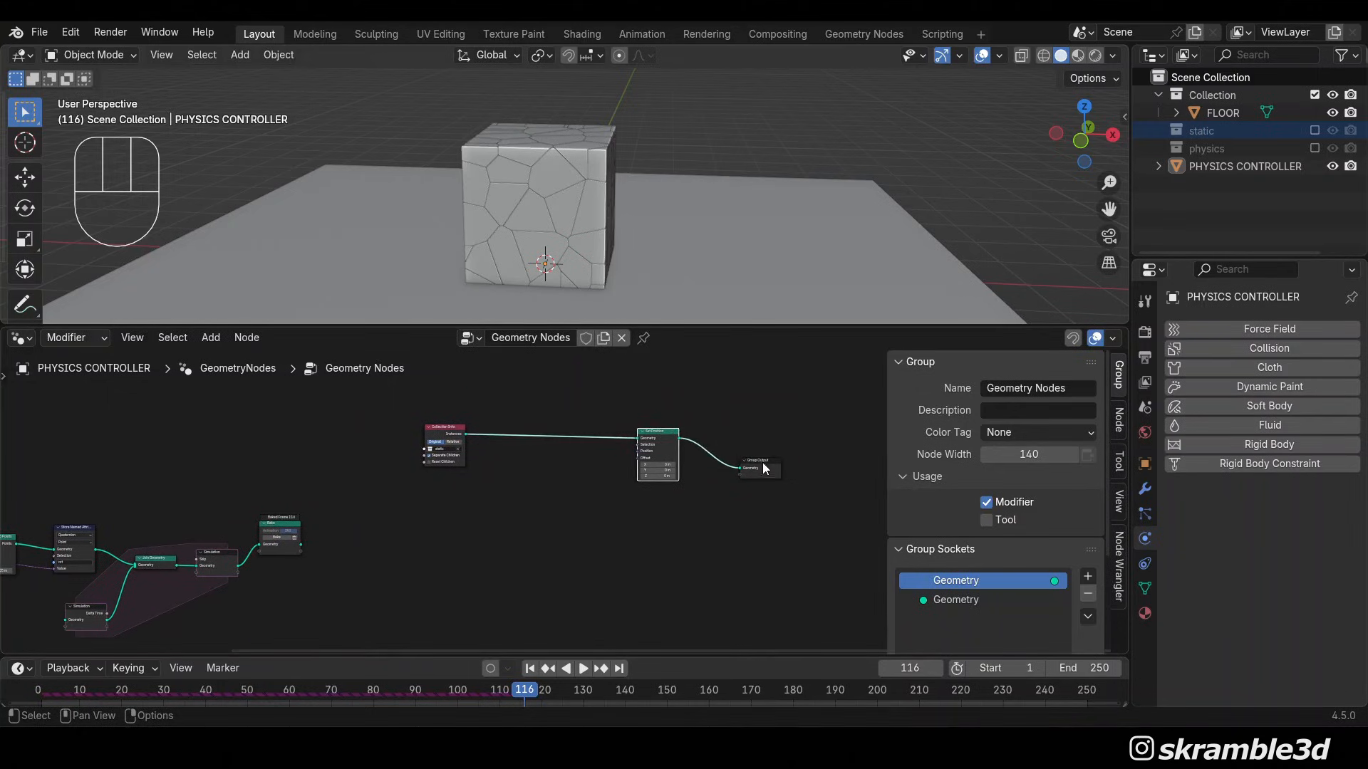
pyautogui.moveTo(762, 463); pyautogui.dragTo(812, 429)
# Add a Sample Index node with its Geometry input fed by the Bake node's output
pyautogui.scroll(1, 577, 502)
pyautogui.scroll(1, 192, 539)
pyautogui.moveTo(193, 539); pyautogui.dragTo(306, 502, button='middle')
pyautogui.scroll(1, 340, 501)
pyautogui.moveTo(288, 499); pyautogui.dragTo(407, 567)
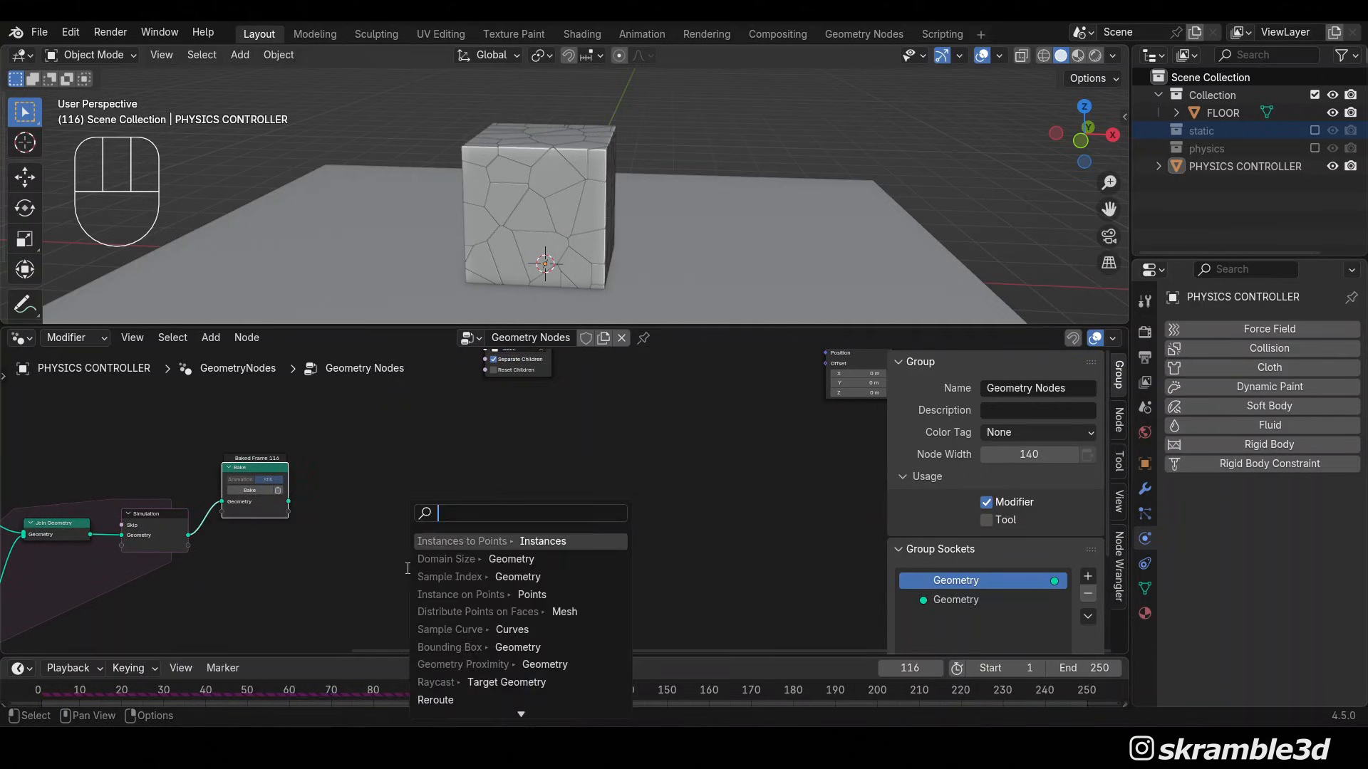
pyautogui.write('sample in')
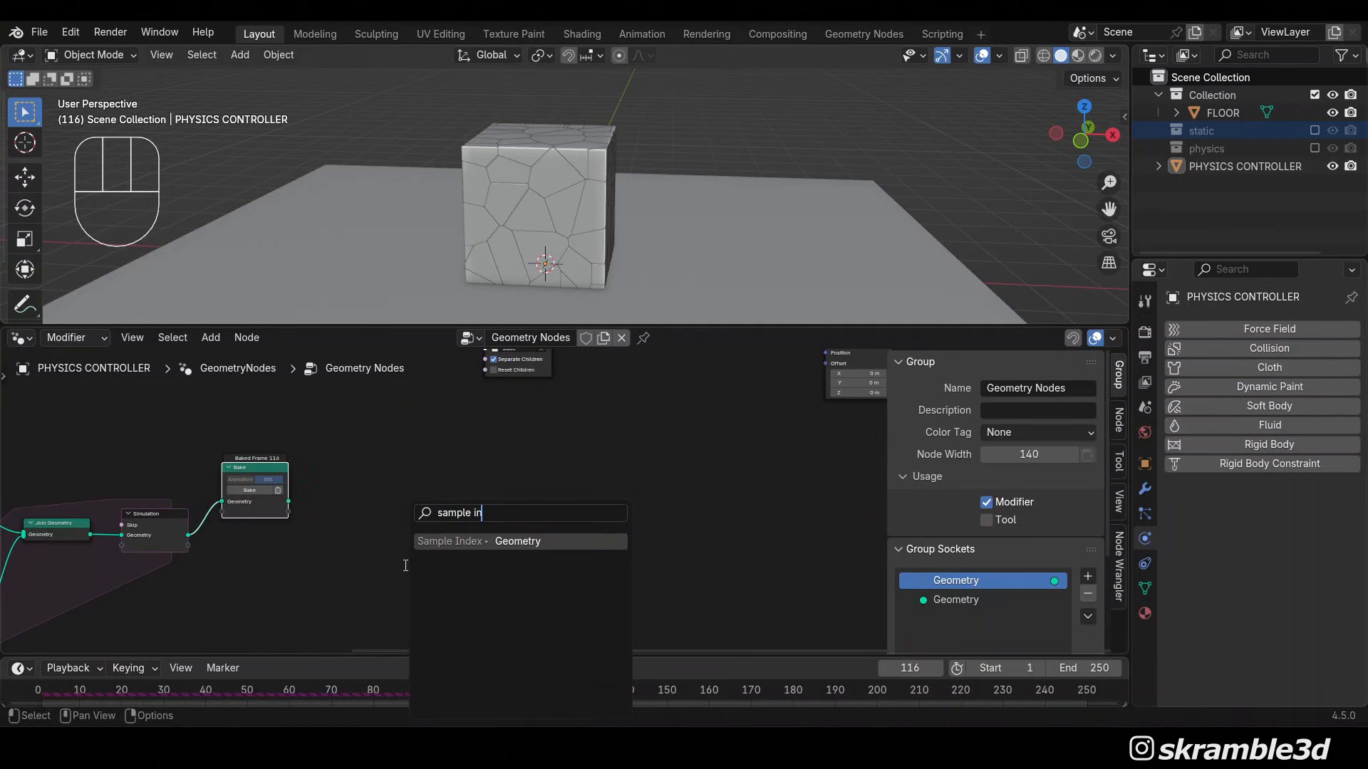
pyautogui.press('Return')
pyautogui.click(449, 456)
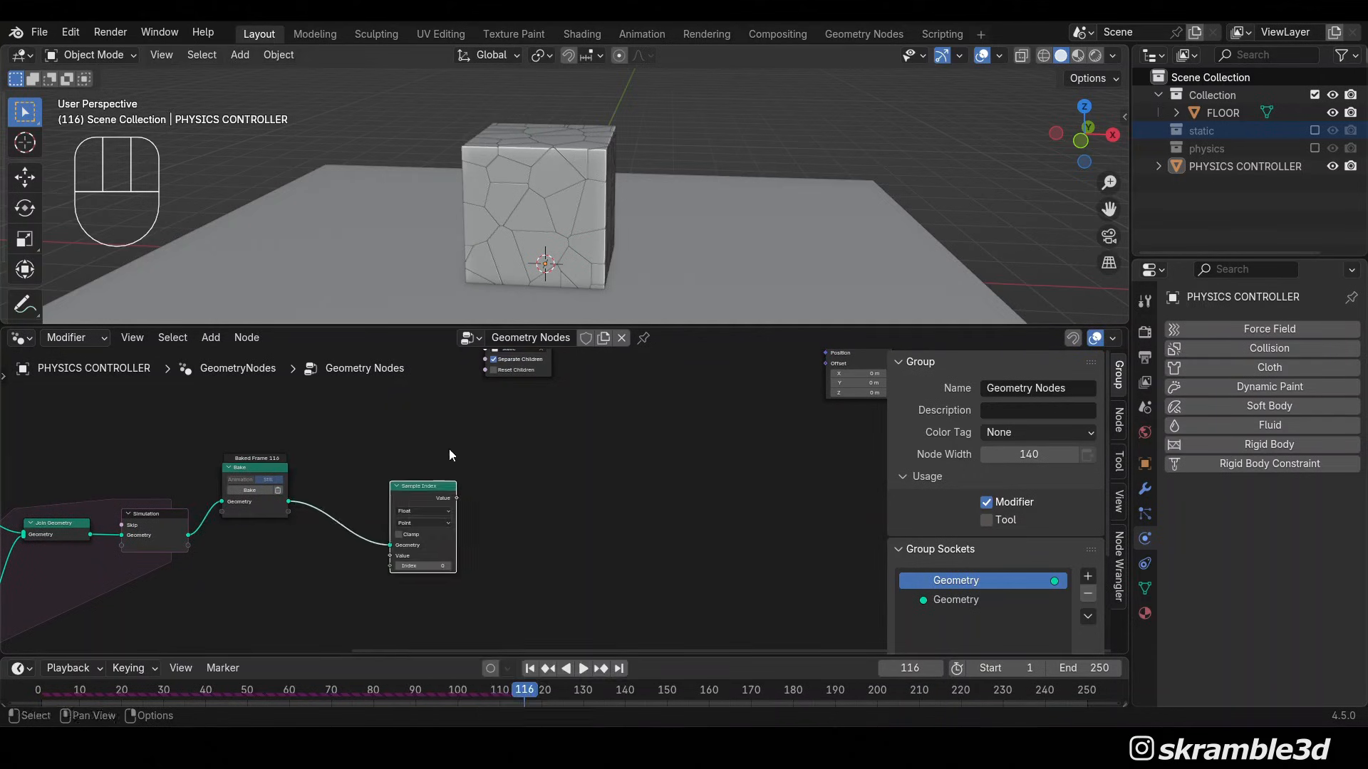
# Set the Sample Index node's data type to Vector
pyautogui.moveTo(545, 520); pyautogui.dragTo(620, 484, button='middle')
pyautogui.scroll(4, 620, 484)
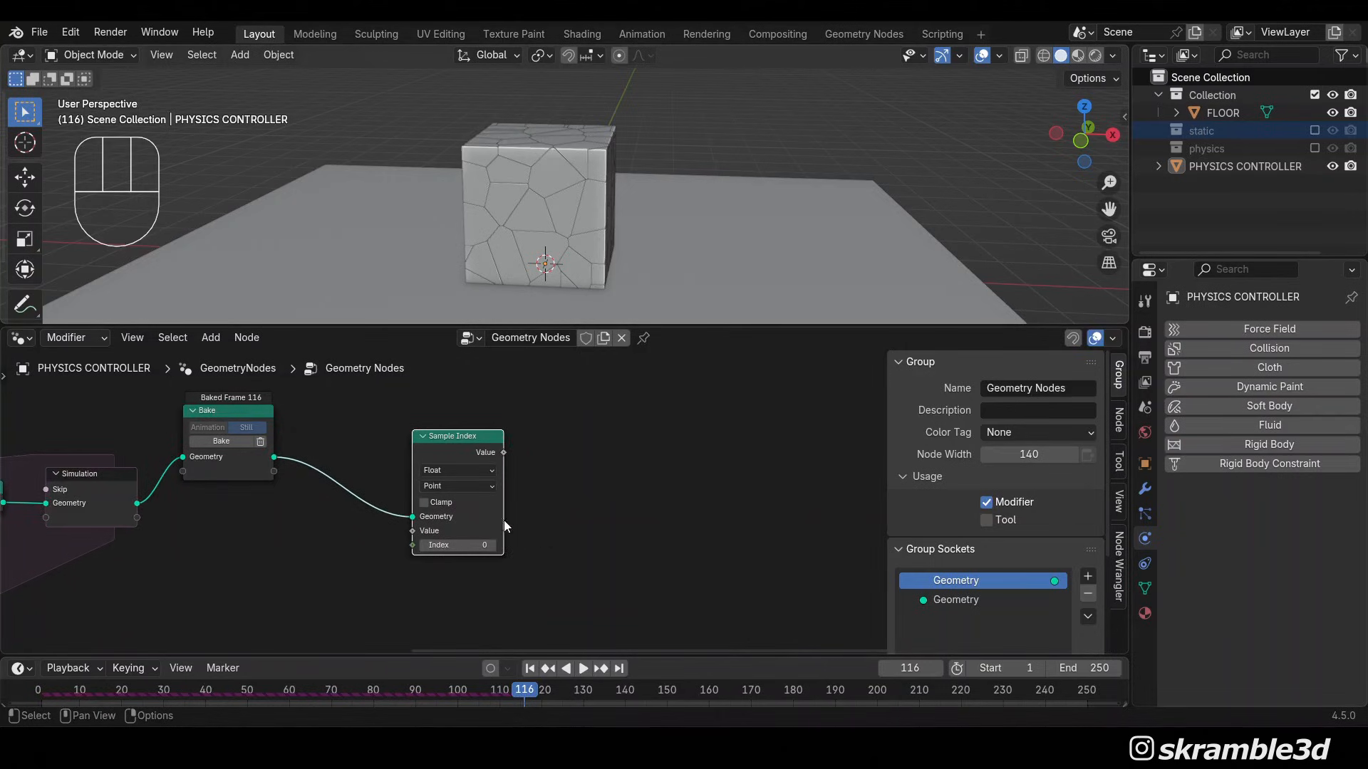
pyautogui.scroll(2, 503, 525)
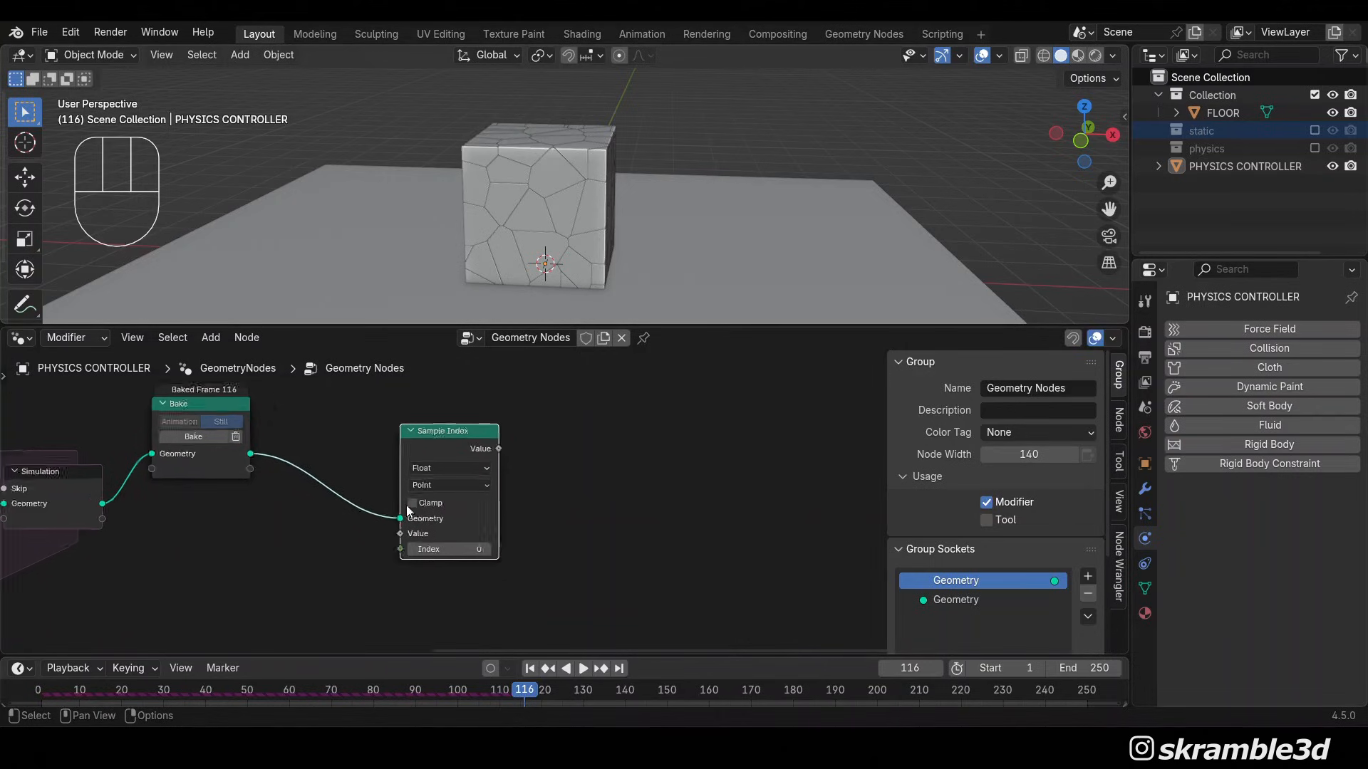
pyautogui.click(445, 463)
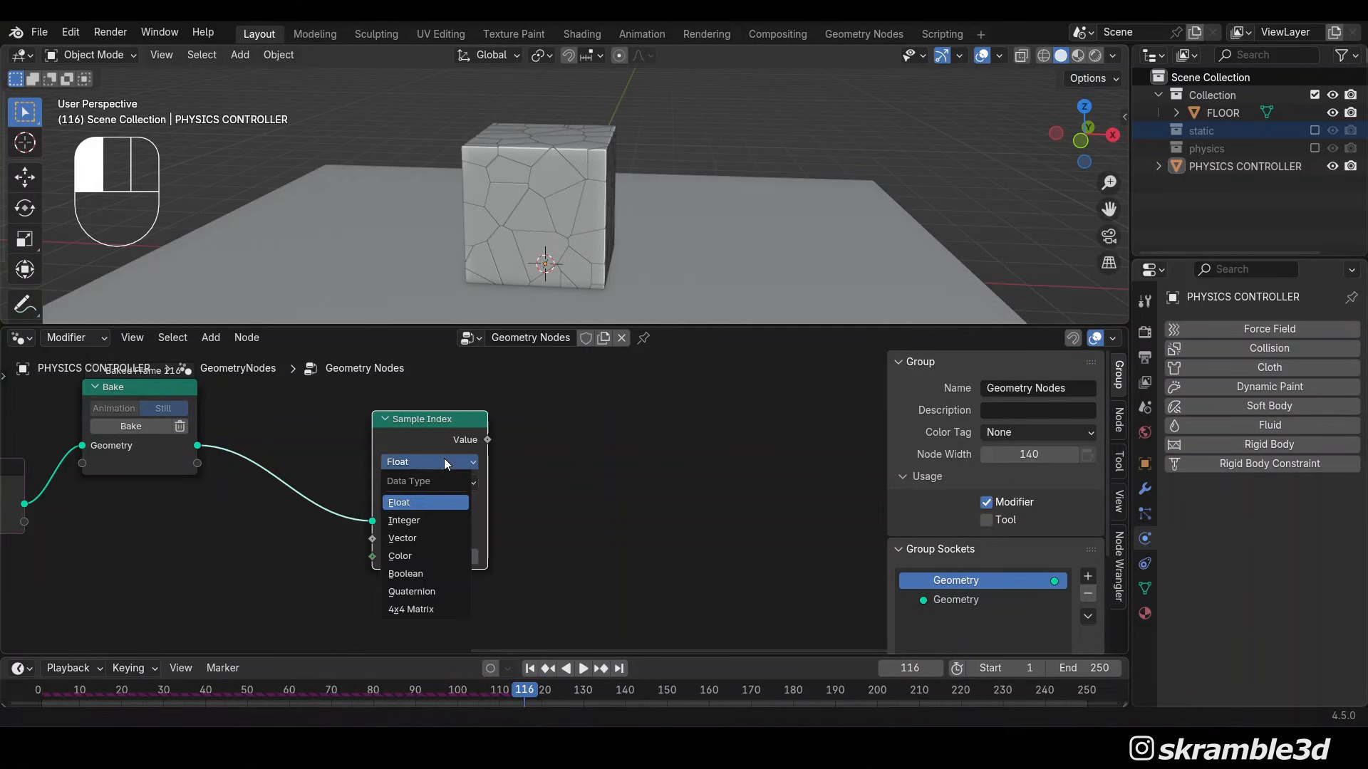
pyautogui.click(403, 538)
# Add a Position node below the Sample Index node and connect it to Sample Index's Value input
pyautogui.scroll(-2, 554, 505)
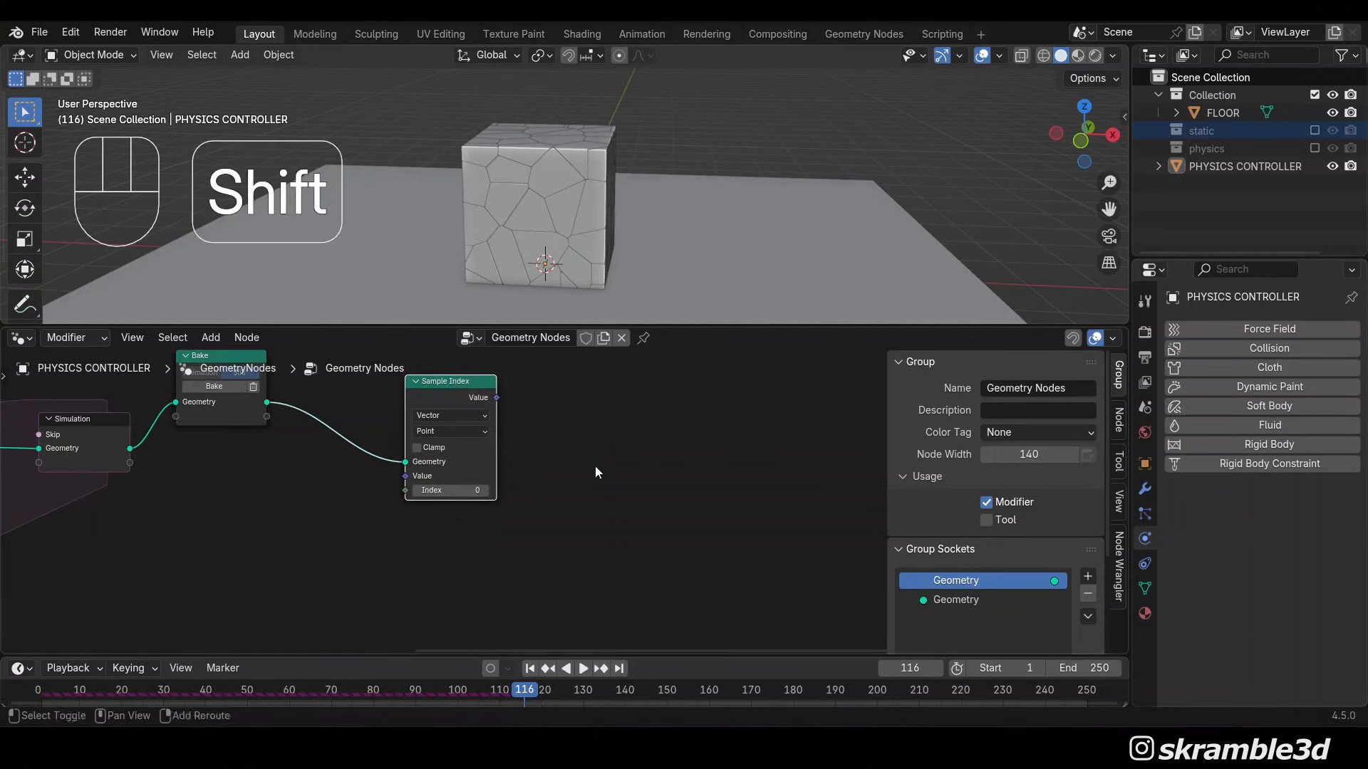
pyautogui.hotkey('shift', 'a')
pyautogui.write('posi')
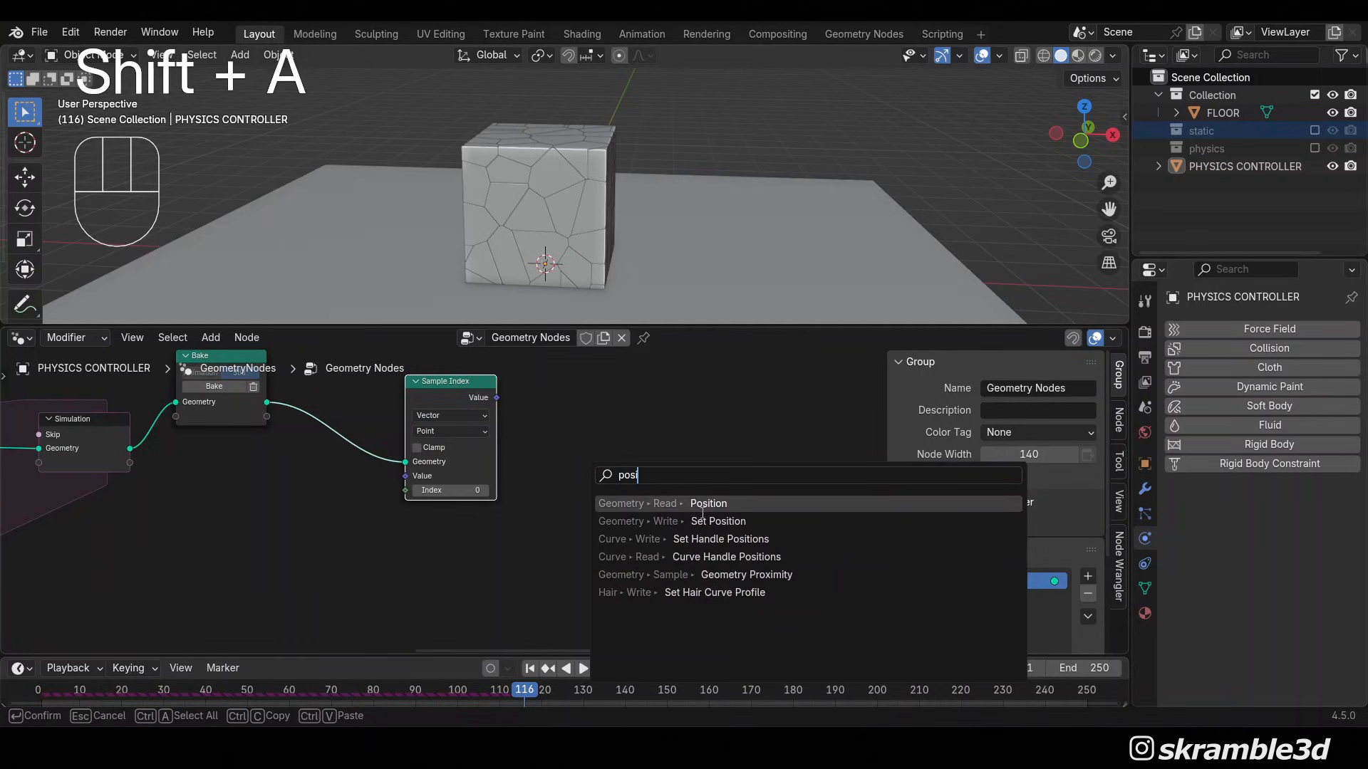
pyautogui.click(703, 506)
pyautogui.click(510, 542)
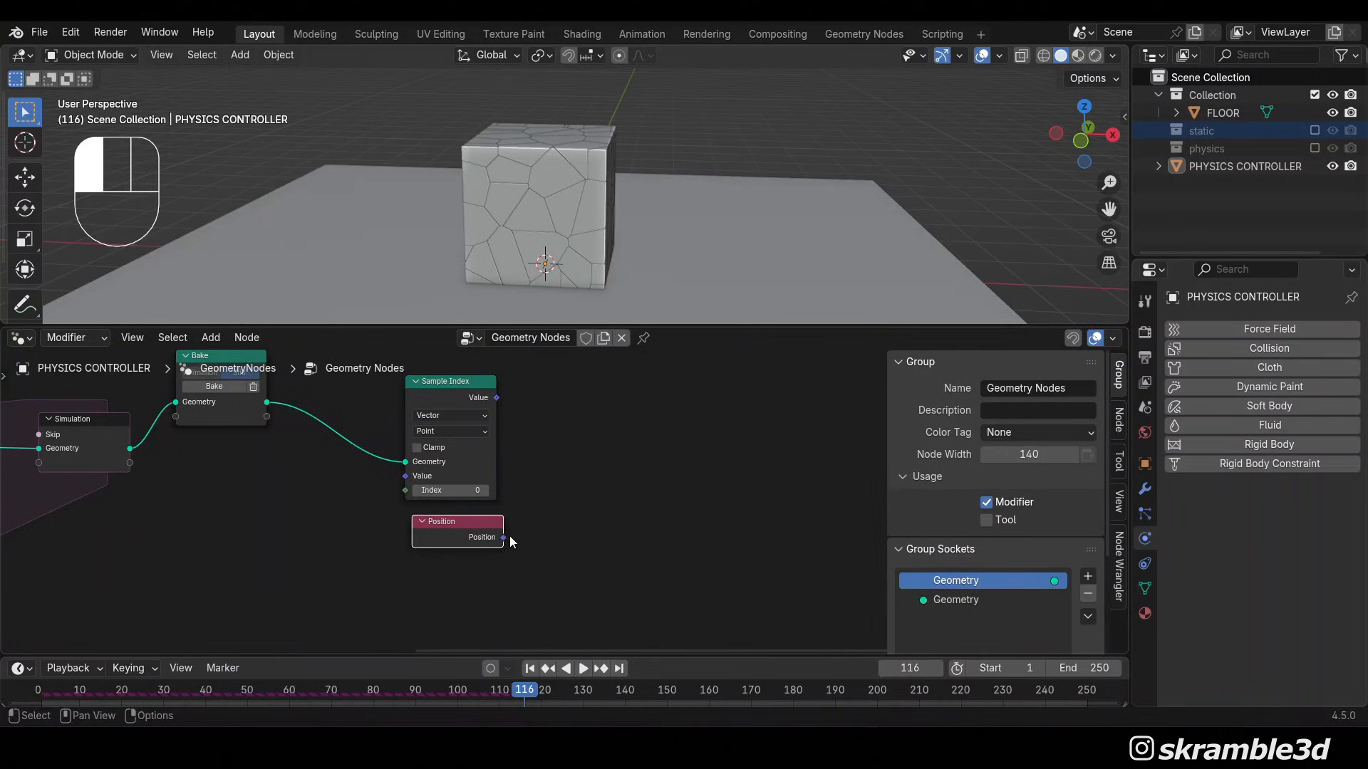
pyautogui.moveTo(477, 527); pyautogui.dragTo(474, 520)
# Move the static Collection Info node back above the Bake branch and add a Domain Size node fed by its Instances output
pyautogui.scroll(-3, 338, 564)
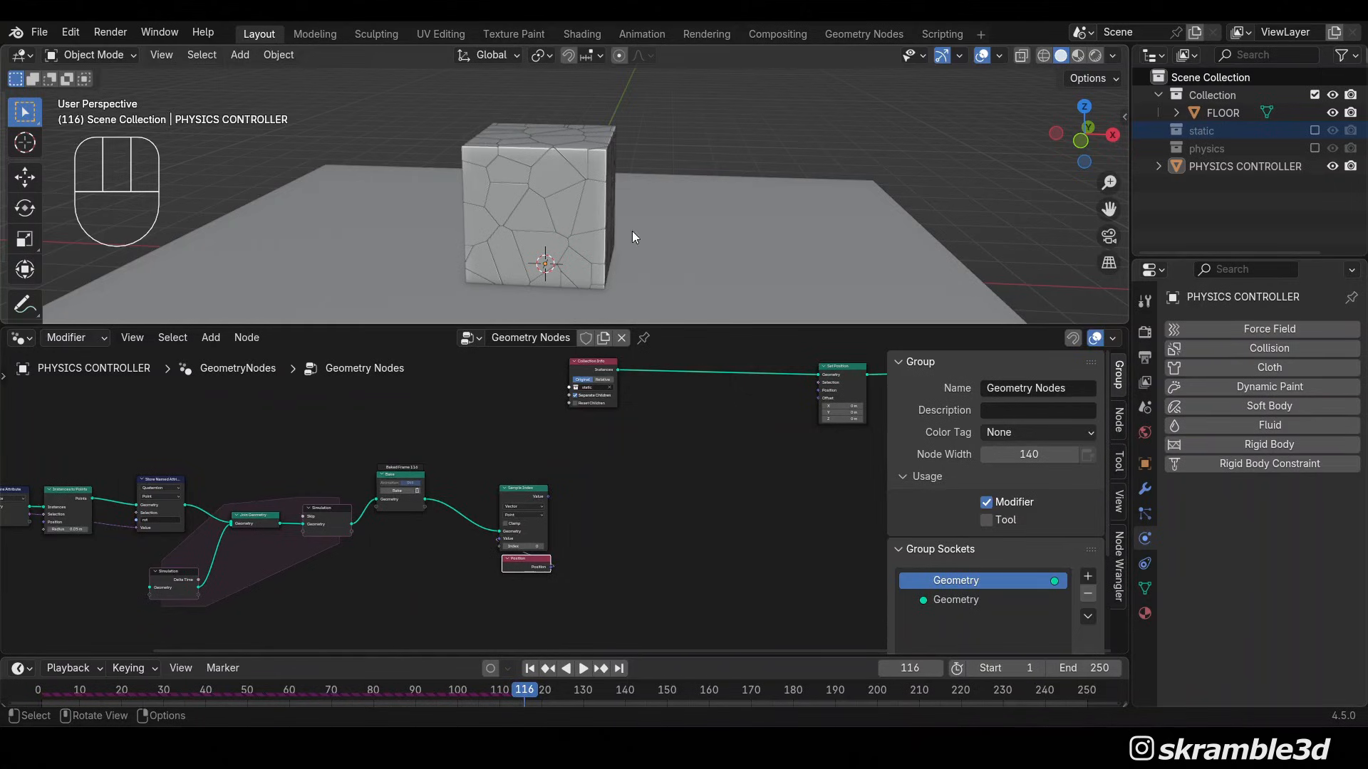
pyautogui.moveTo(521, 489); pyautogui.dragTo(542, 561, button='middle')
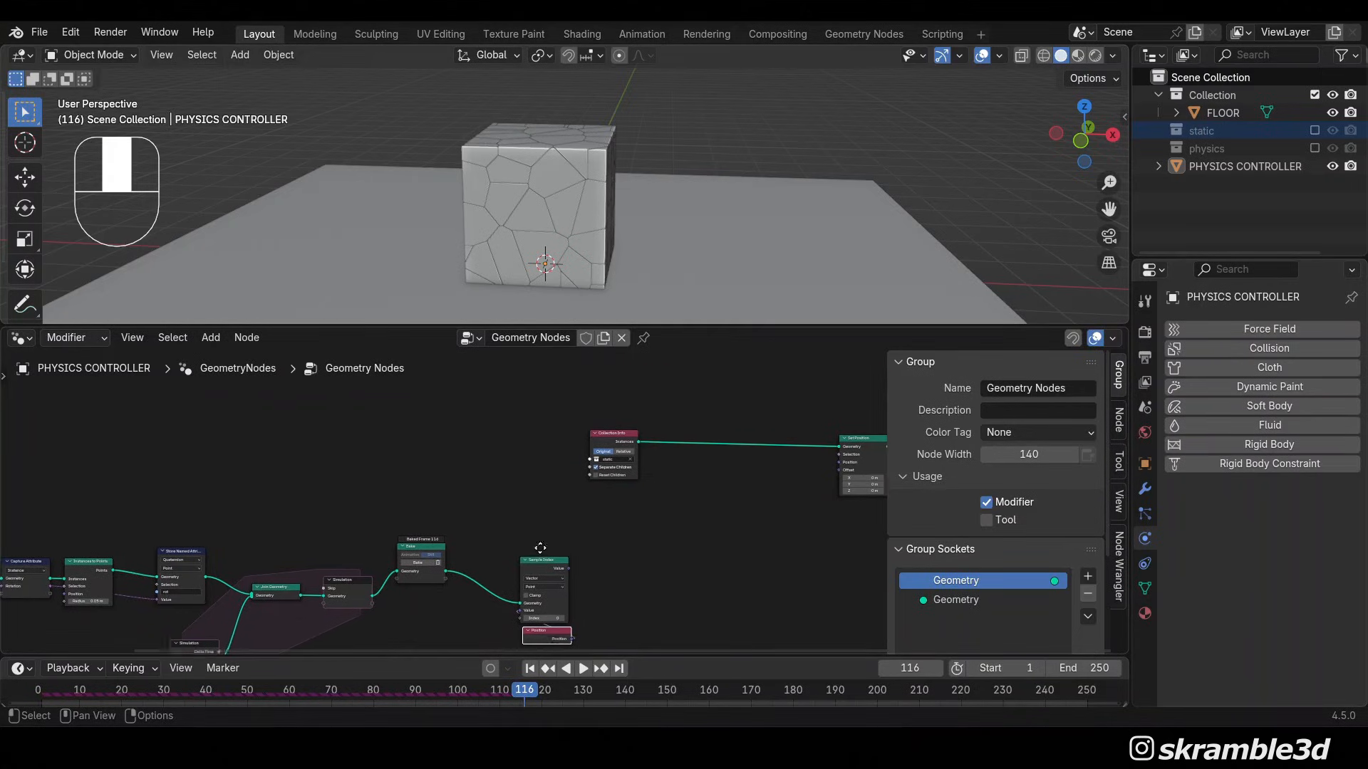
pyautogui.moveTo(607, 443); pyautogui.dragTo(370, 425)
pyautogui.moveTo(441, 460); pyautogui.dragTo(571, 434, button='middle')
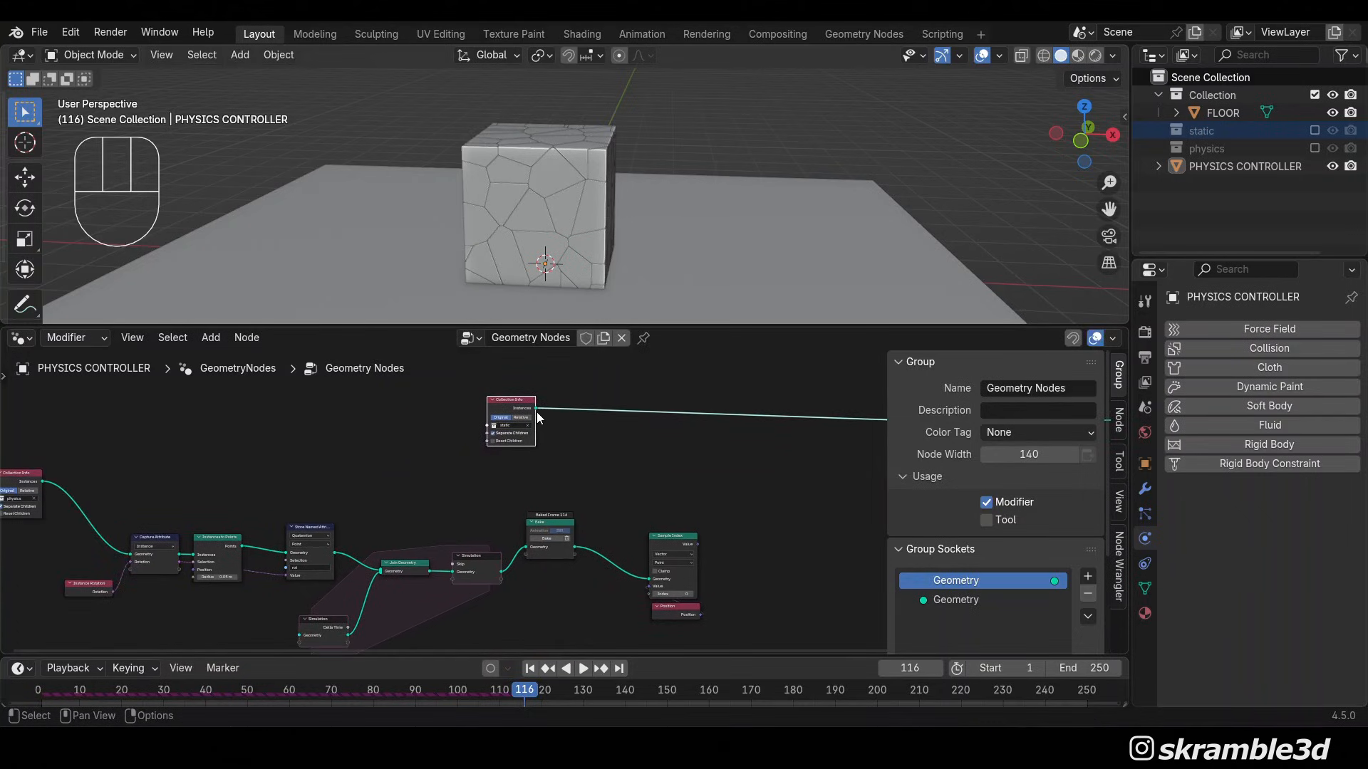
pyautogui.moveTo(536, 412); pyautogui.dragTo(573, 568)
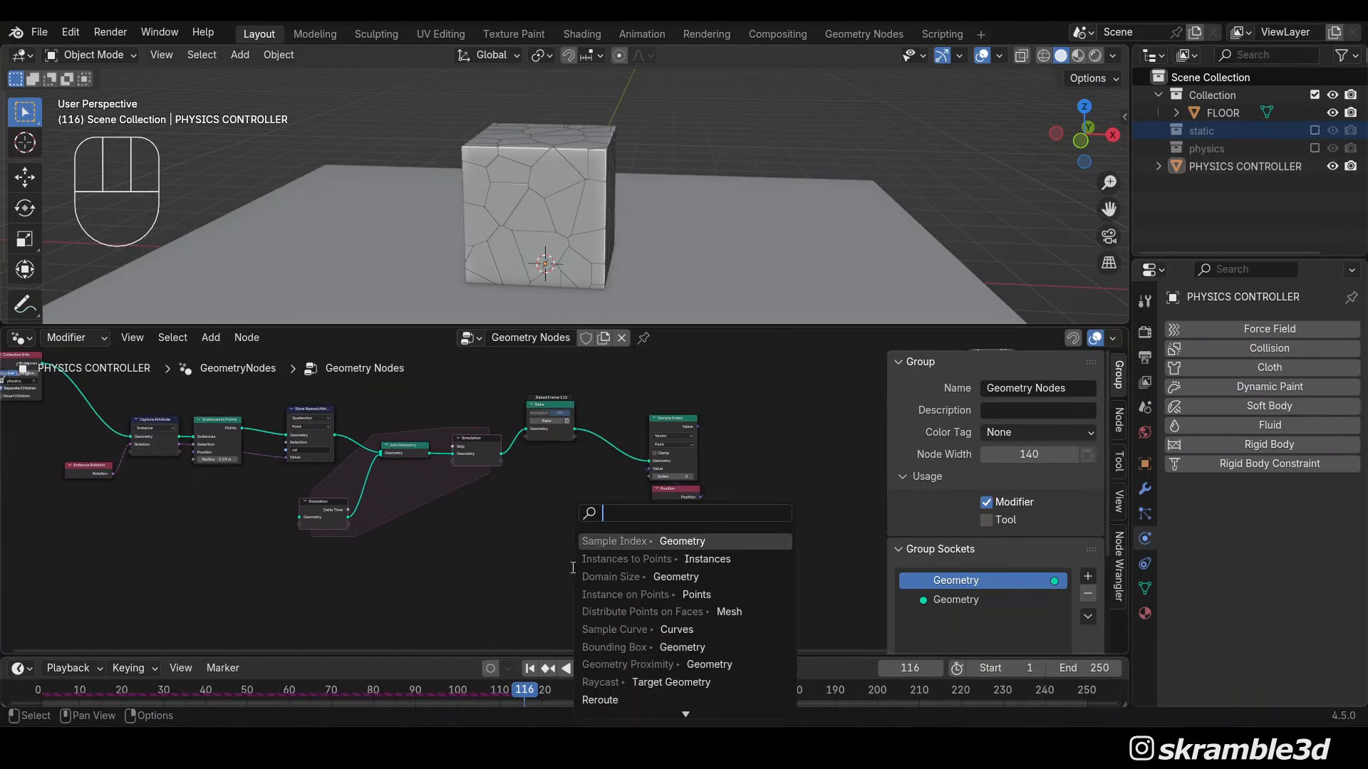
pyautogui.write('domain')
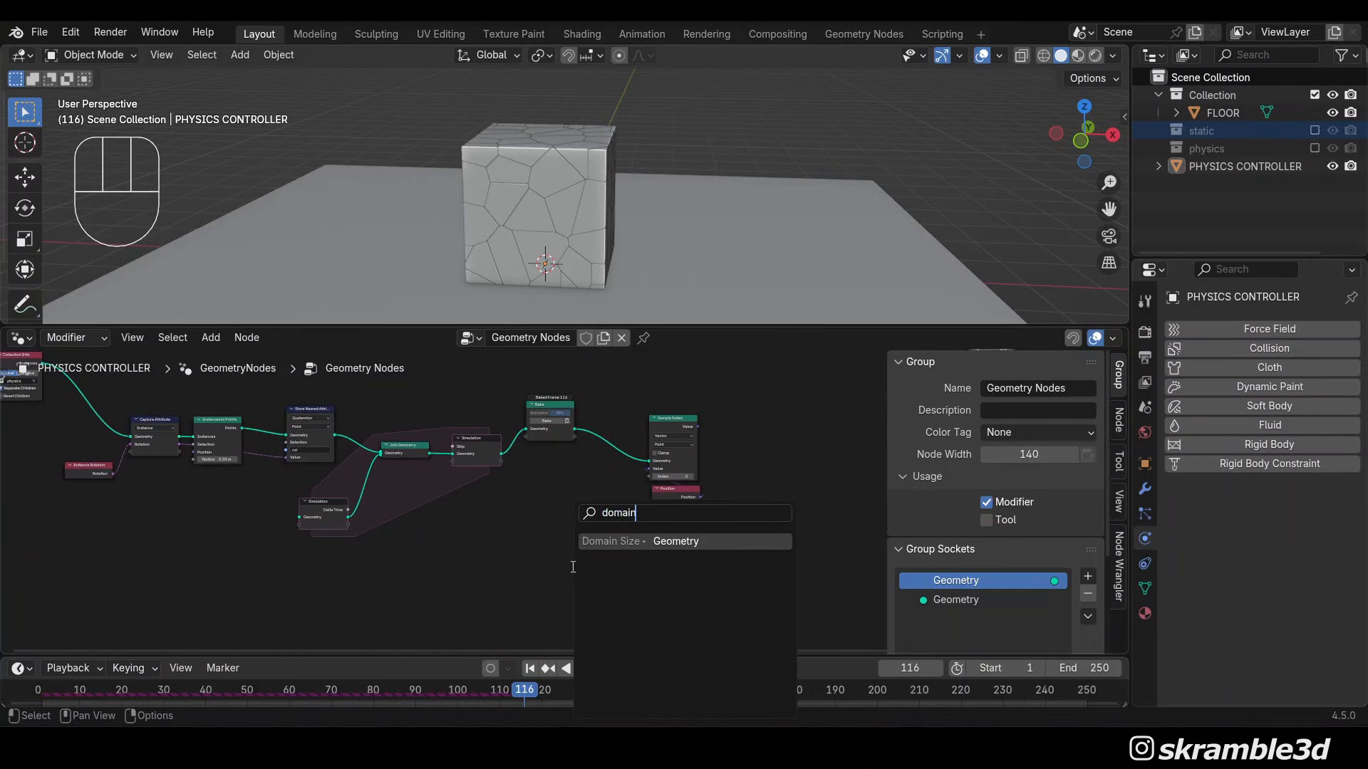
pyautogui.click(680, 540)
pyautogui.click(672, 488)
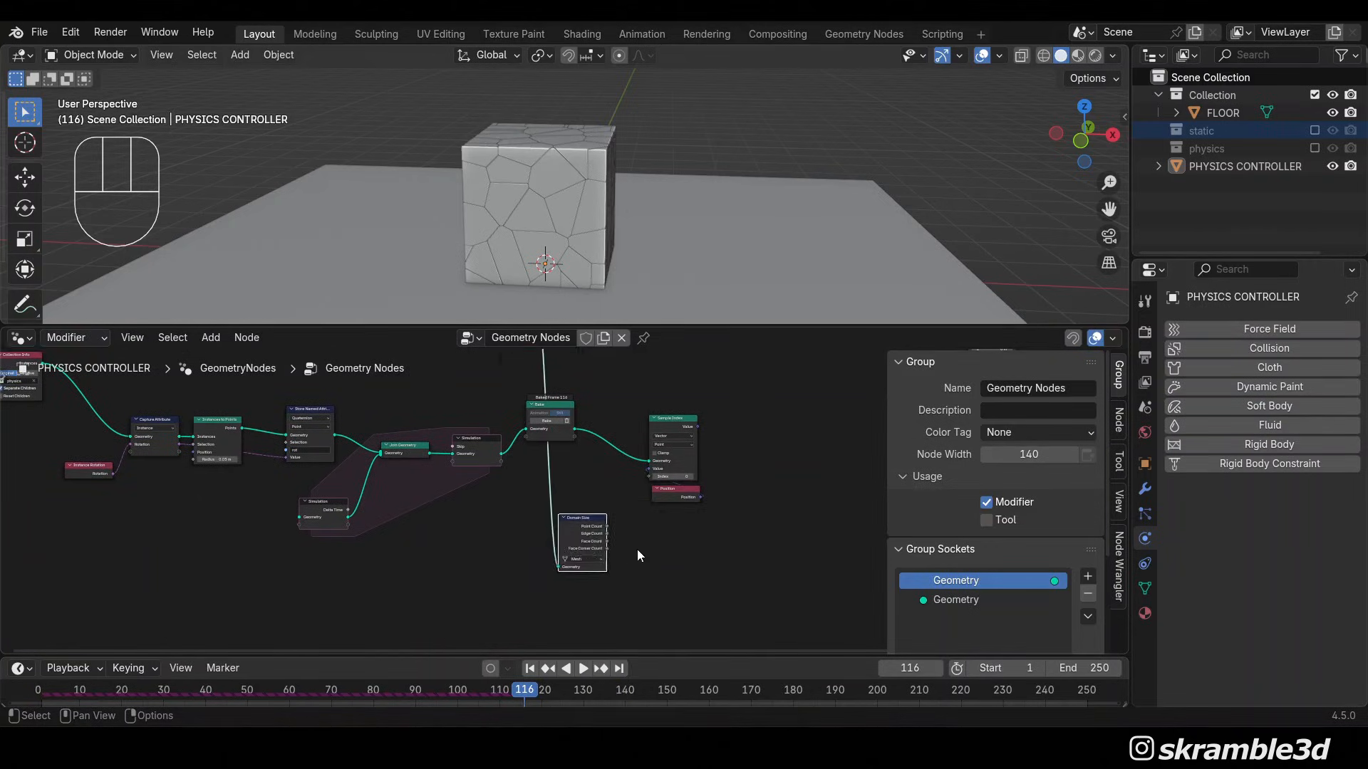
# Set the Domain Size node's component to Instances and adjust the node's position slightly
pyautogui.scroll(10, 625, 543)
pyautogui.moveTo(626, 543); pyautogui.dragTo(680, 518, button='middle')
pyautogui.scroll(1, 648, 545)
pyautogui.click(618, 573)
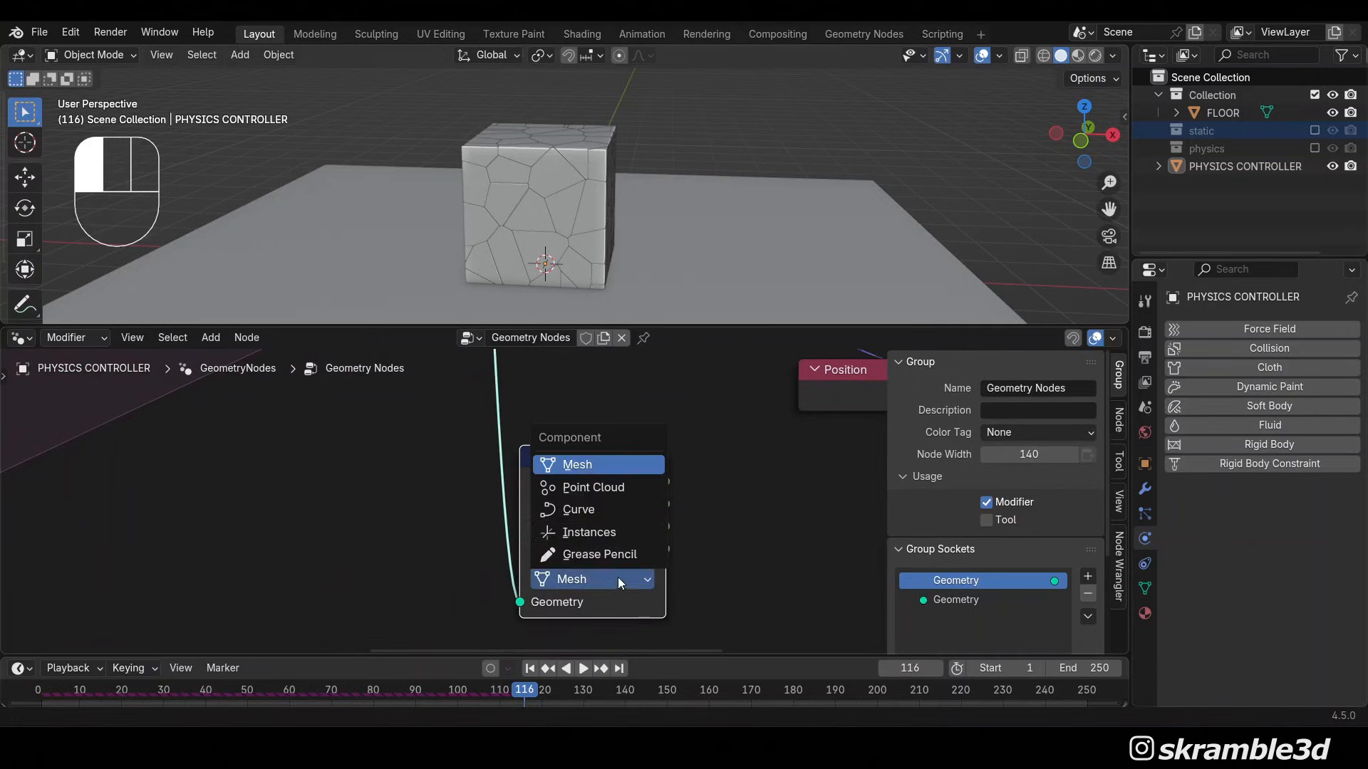
pyautogui.click(608, 537)
pyautogui.scroll(-3, 609, 537)
pyautogui.moveTo(587, 468); pyautogui.dragTo(581, 453)
pyautogui.scroll(-3, 731, 524)
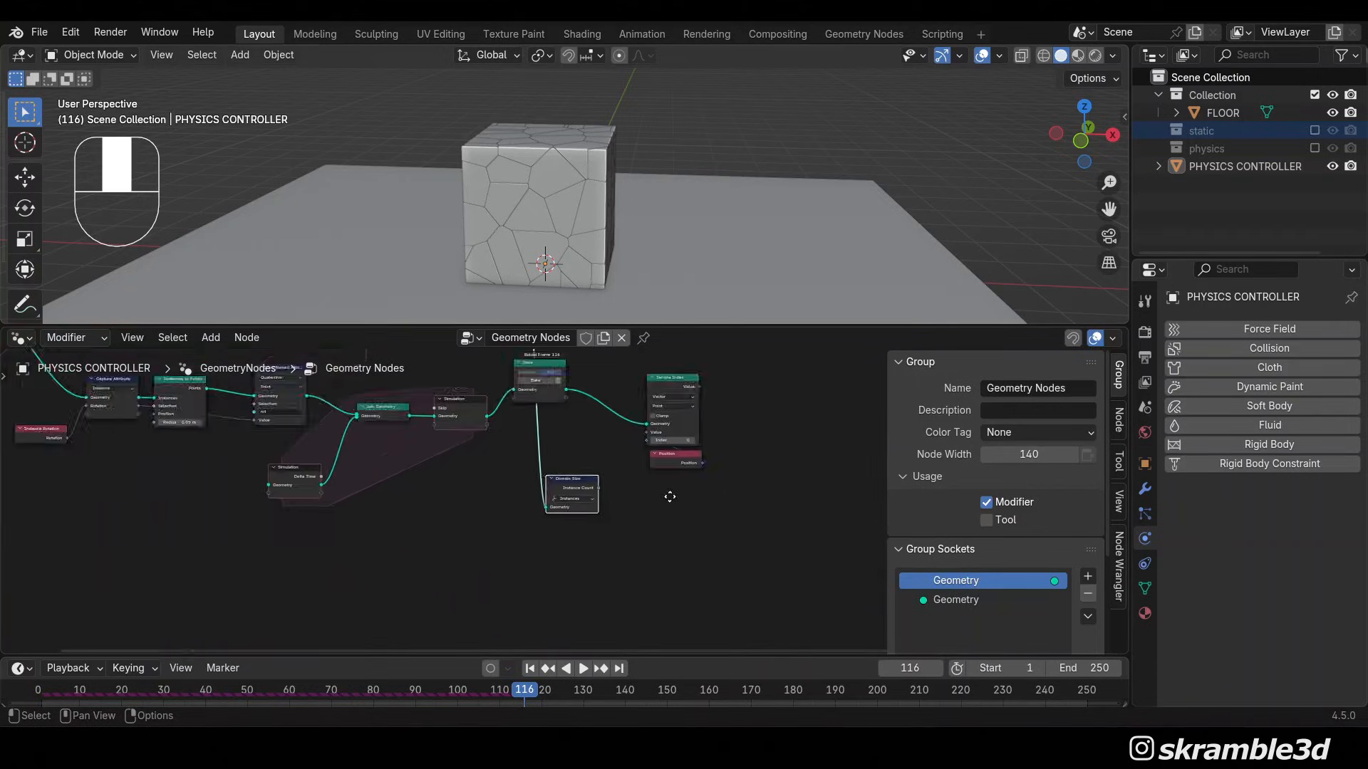
# Add a Multiply math node fed by the Domain Size node's Instance Count
pyautogui.scroll(-2, 627, 494)
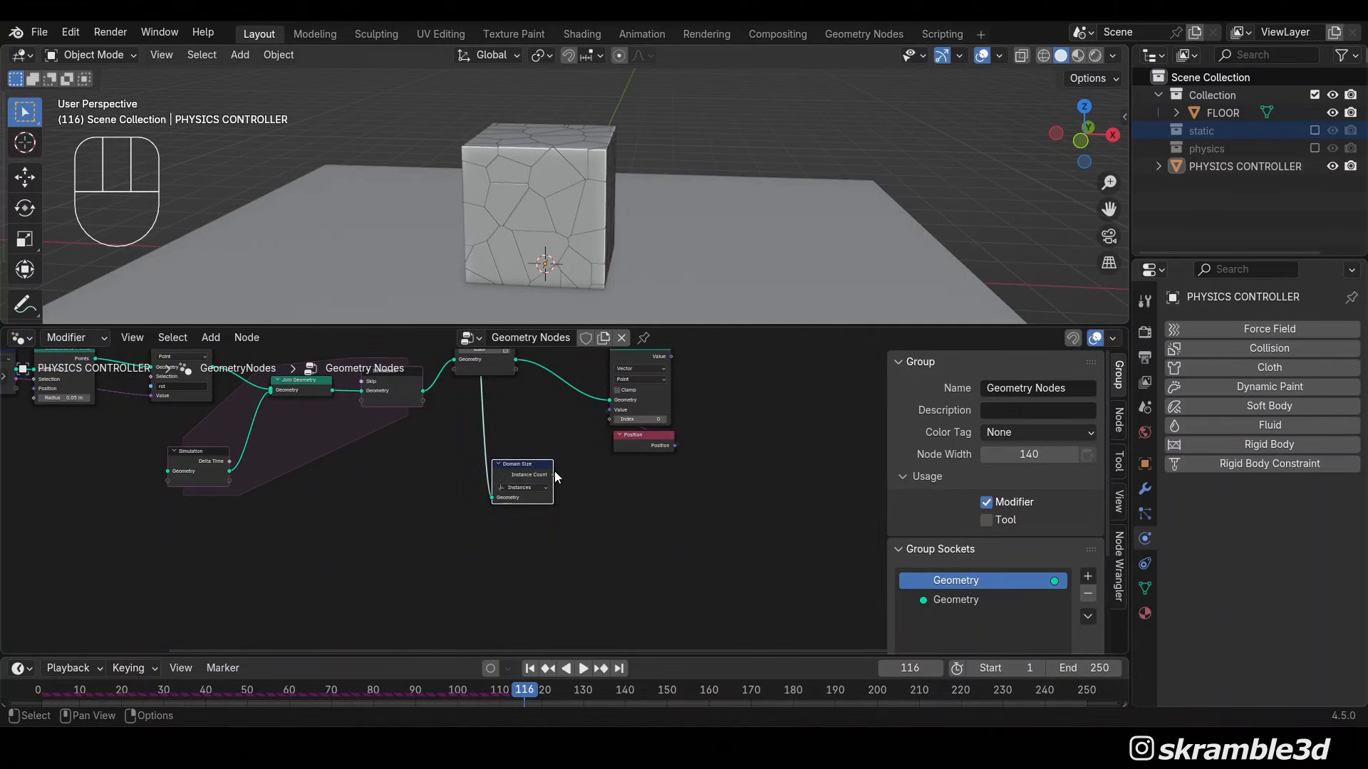
pyautogui.moveTo(554, 474); pyautogui.dragTo(600, 530)
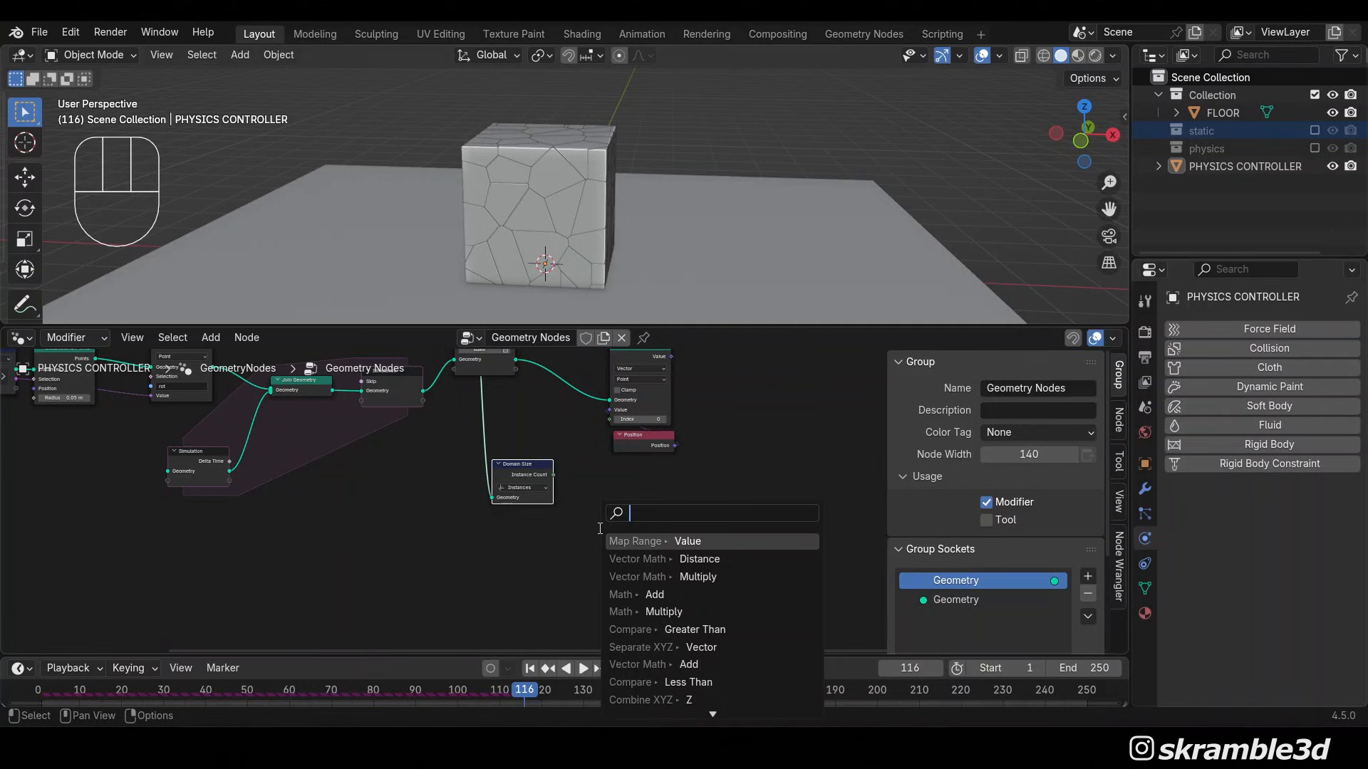
pyautogui.write('multi')
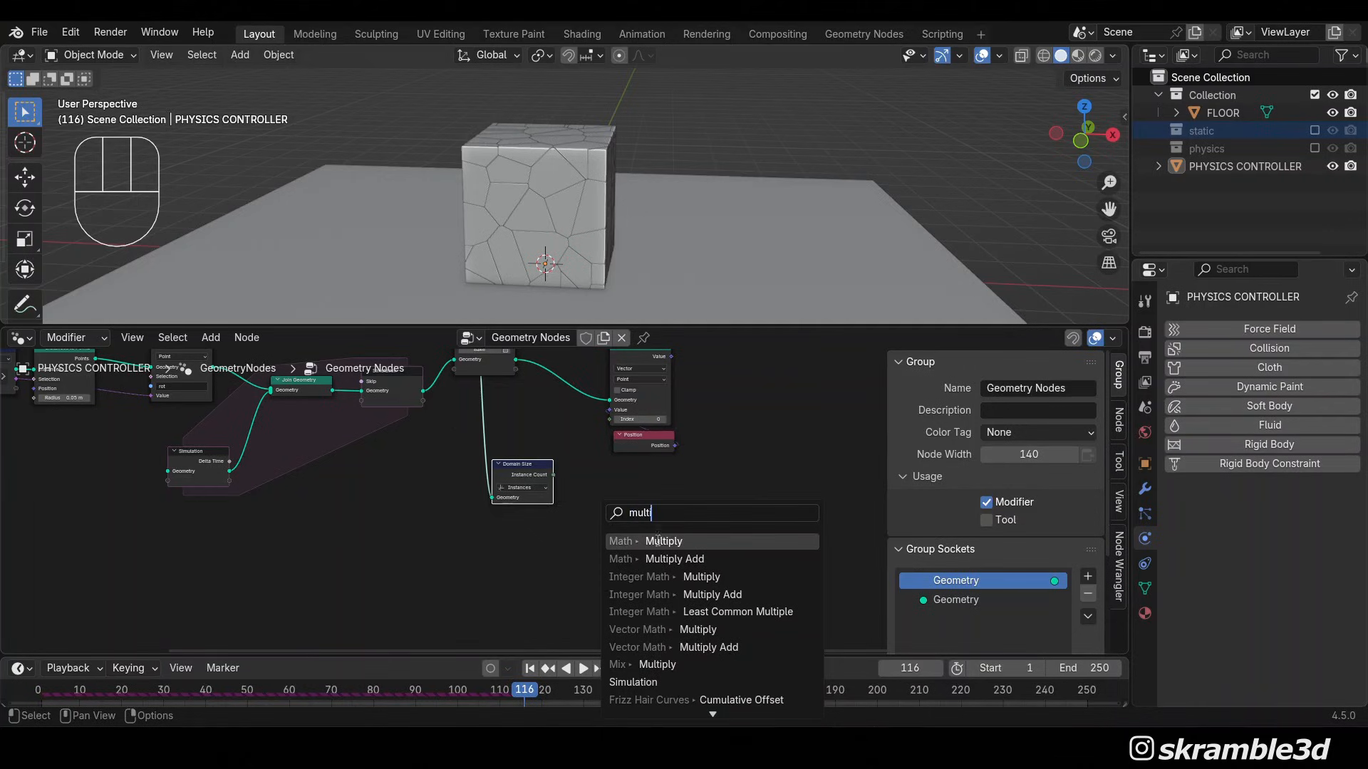
pyautogui.click(663, 541)
pyautogui.click(654, 533)
pyautogui.scroll(2, 654, 533)
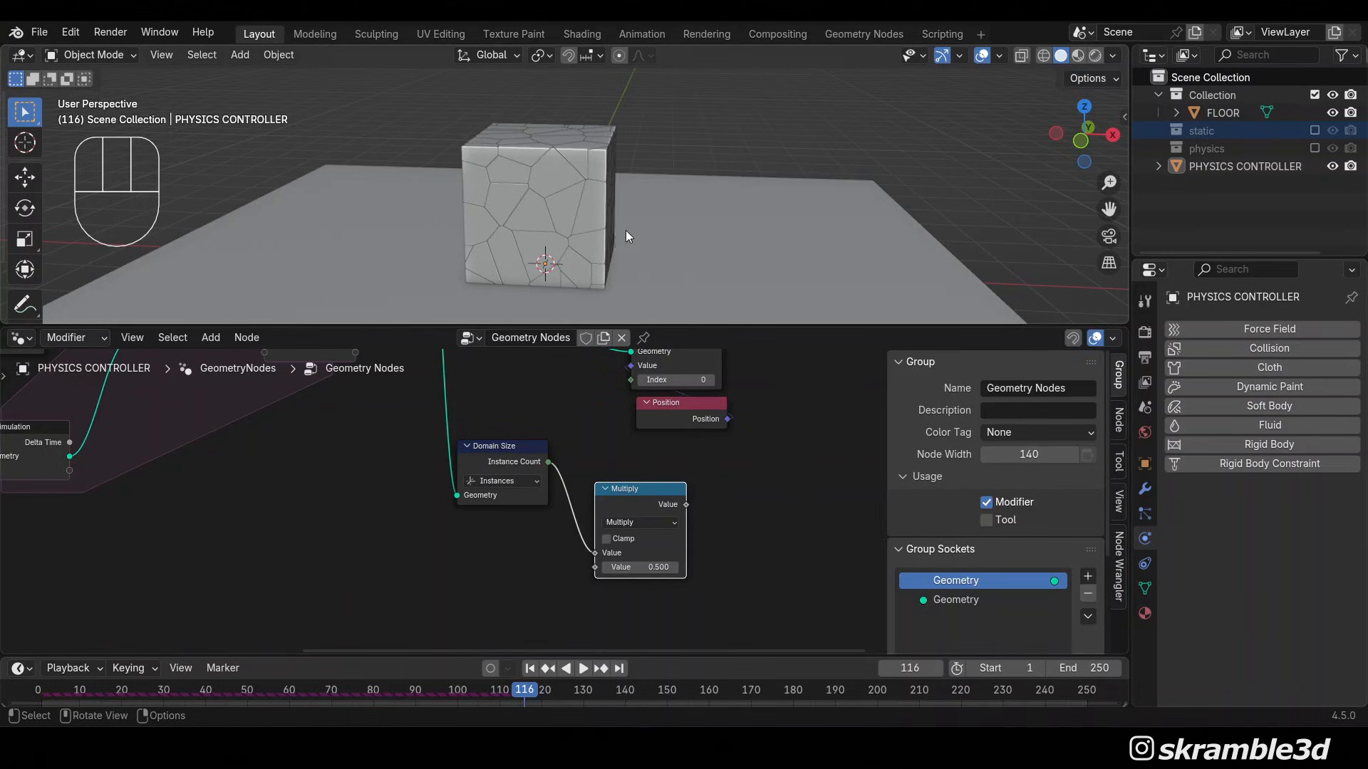
pyautogui.moveTo(625, 230); pyautogui.dragTo(427, 194, button='middle')
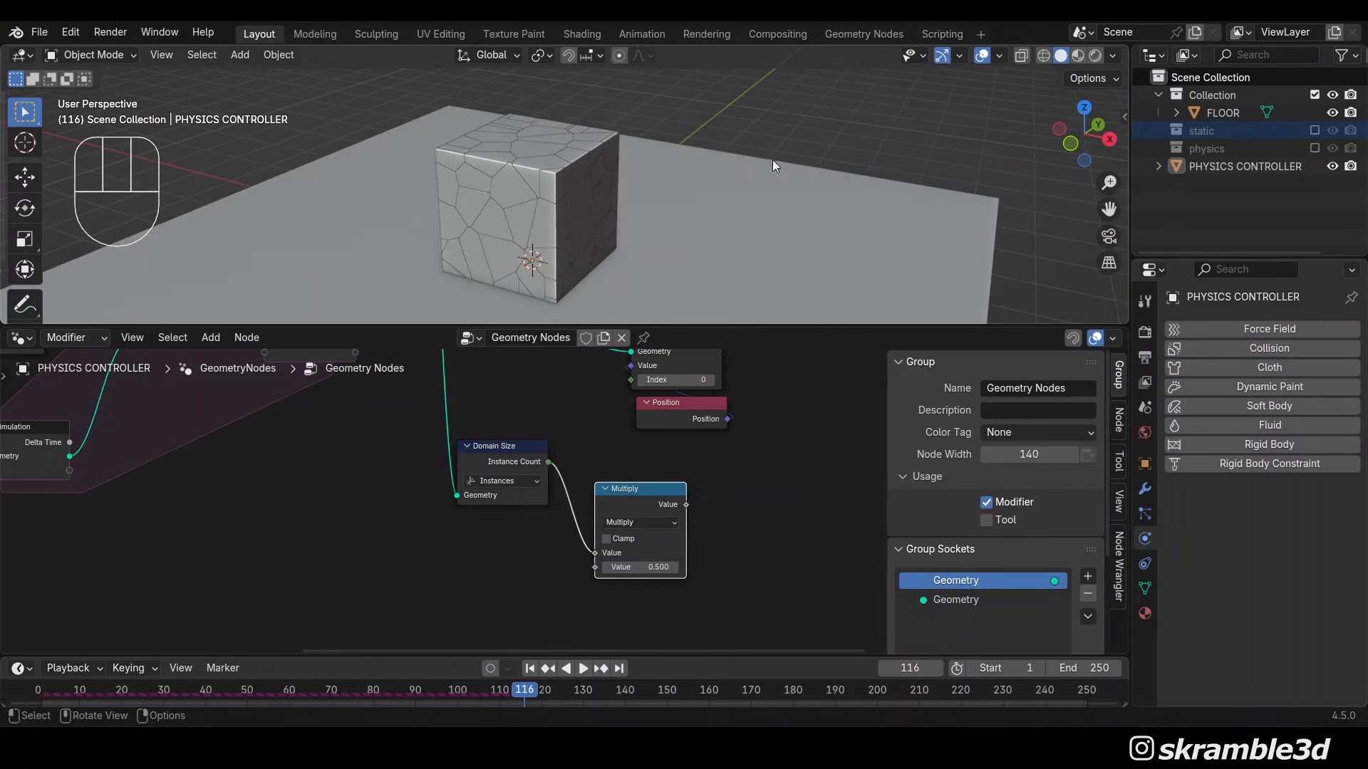
pyautogui.scroll(-5, 503, 567)
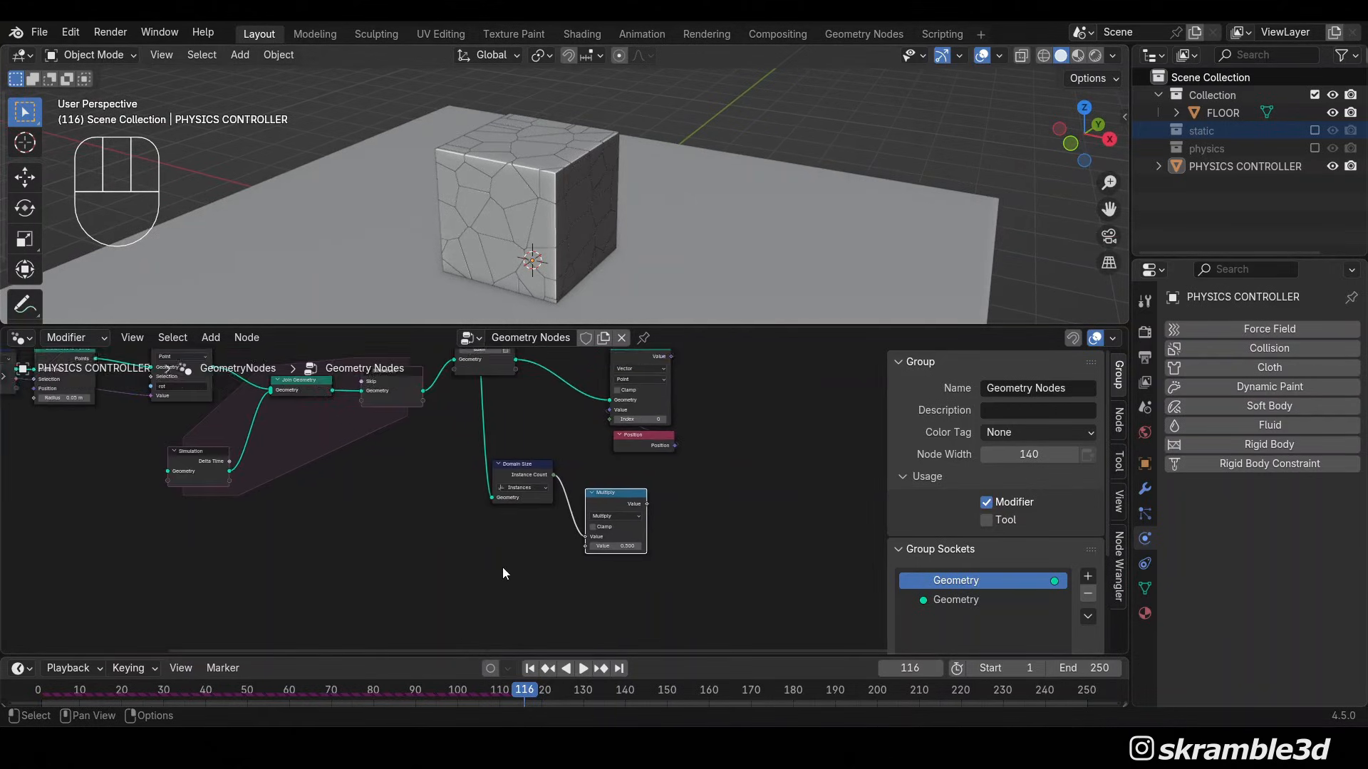
pyautogui.moveTo(502, 567); pyautogui.dragTo(510, 552, button='middle')
pyautogui.scroll(5, 510, 554)
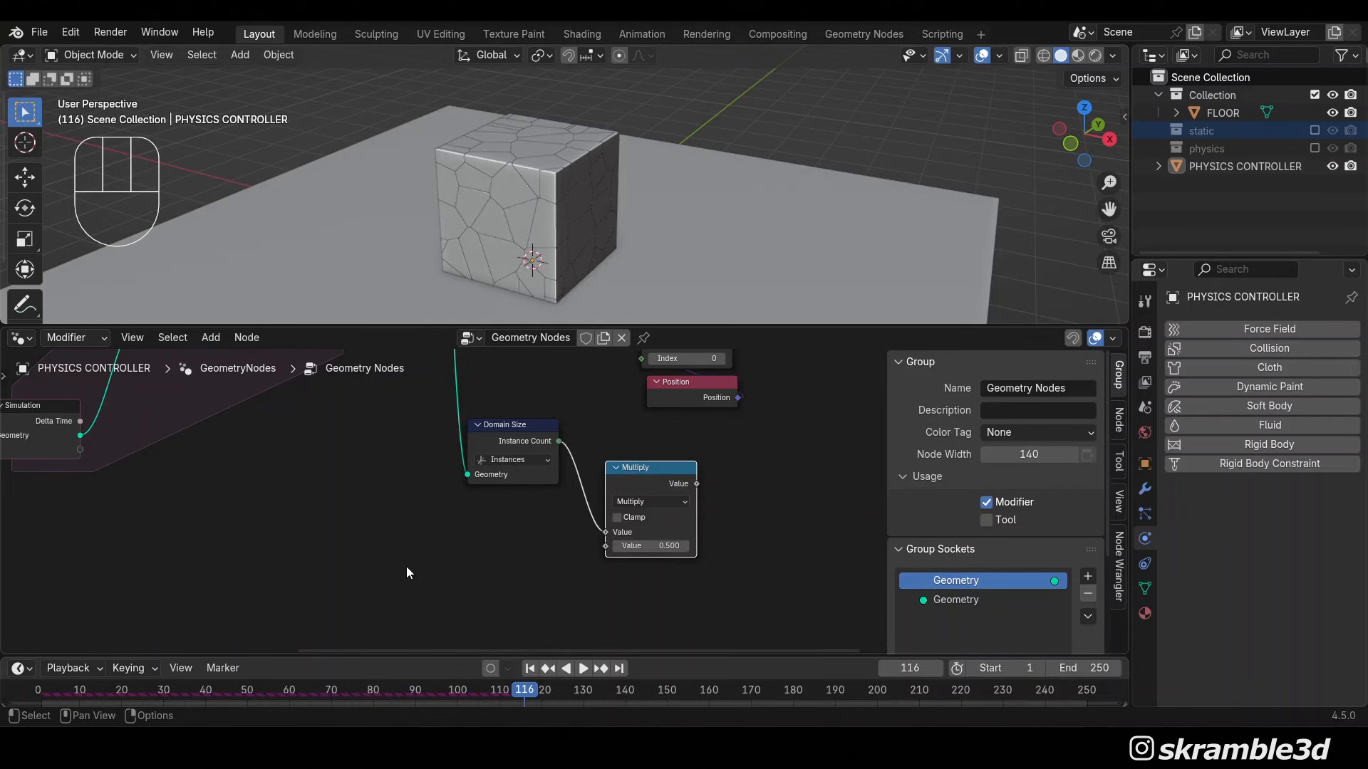
# Add a Value node below the Domain Size node
pyautogui.scroll(-2, 408, 573)
pyautogui.moveTo(446, 574); pyautogui.dragTo(544, 590, button='middle')
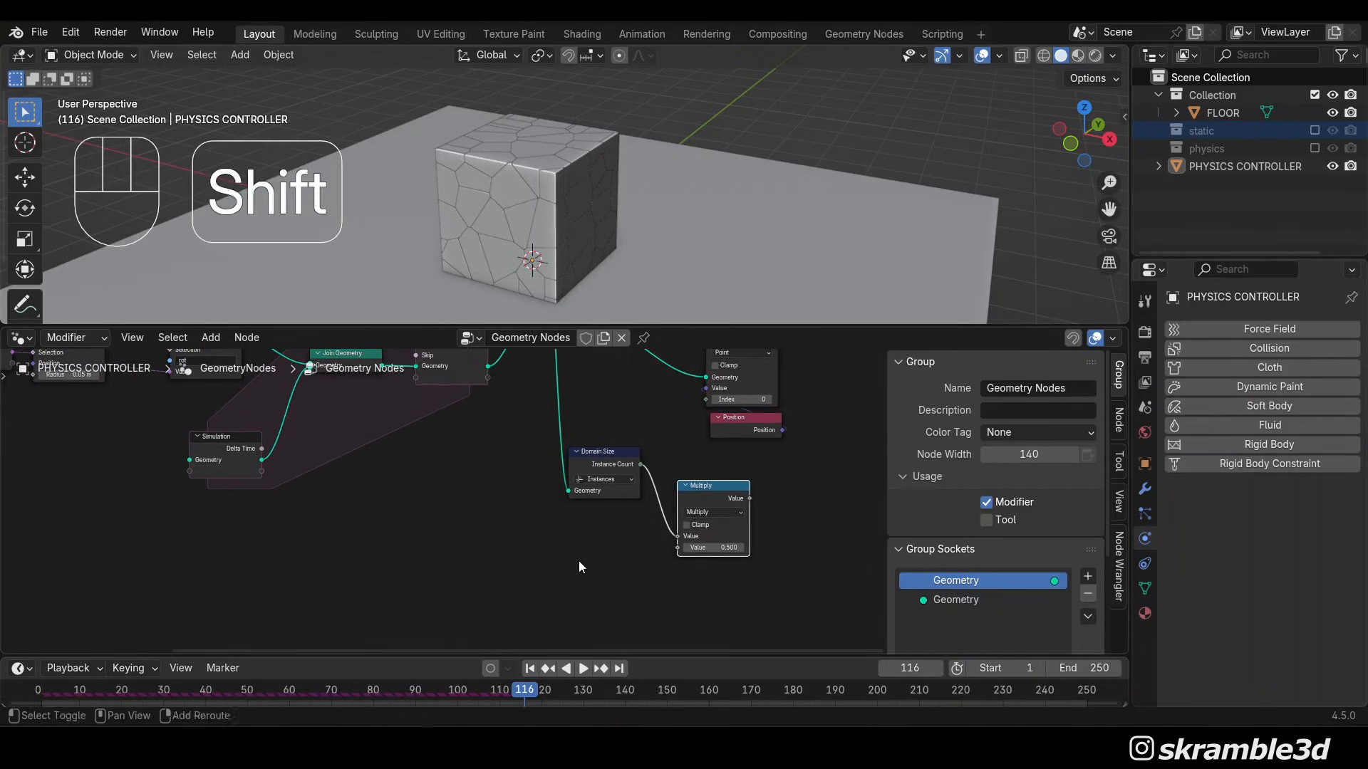
pyautogui.hotkey('shift', 'a')
pyautogui.write('value')
pyautogui.press('Return')
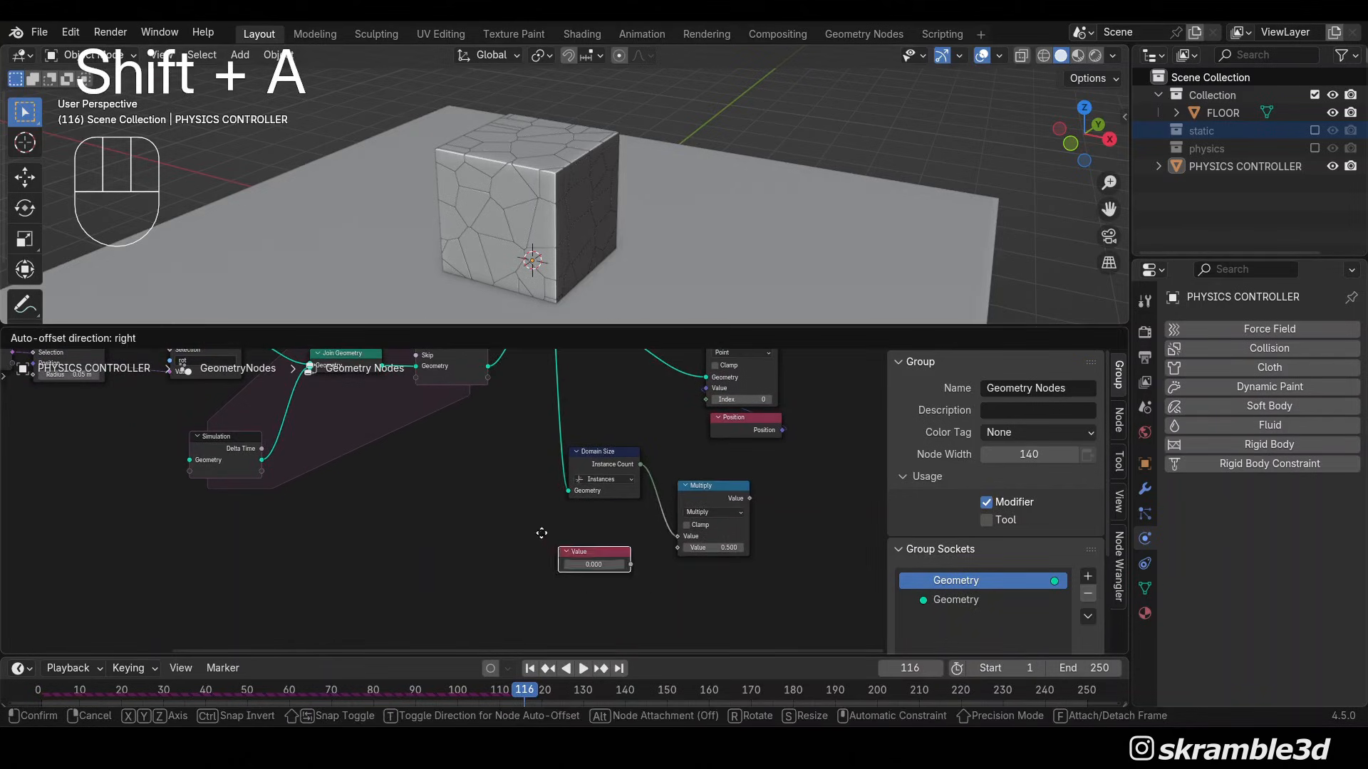
pyautogui.click(419, 560)
# Add a Floor math node after the Value node and connect its result to Multiply's second value input
pyautogui.scroll(2, 464, 588)
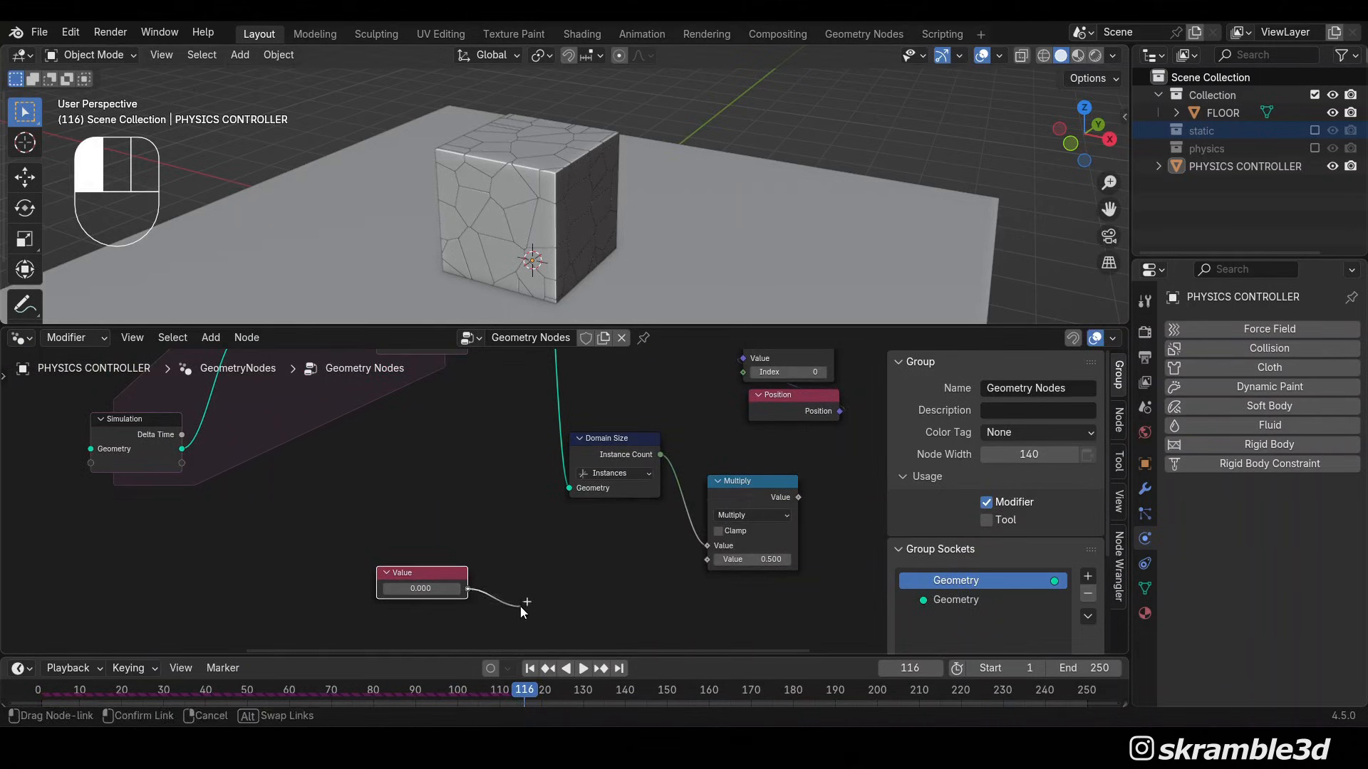
pyautogui.hotkey('shift', 'a')
pyautogui.write('floo')
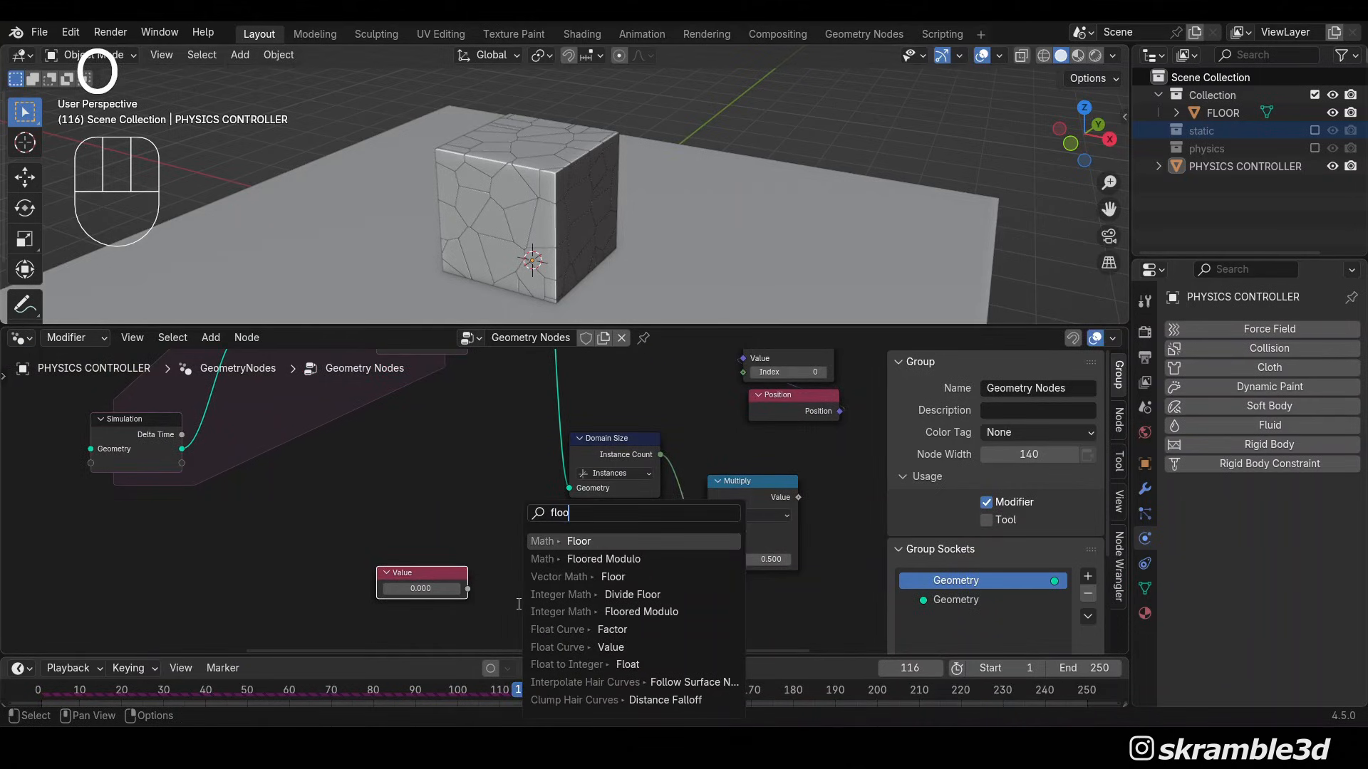
pyautogui.click(598, 541)
pyautogui.click(600, 516)
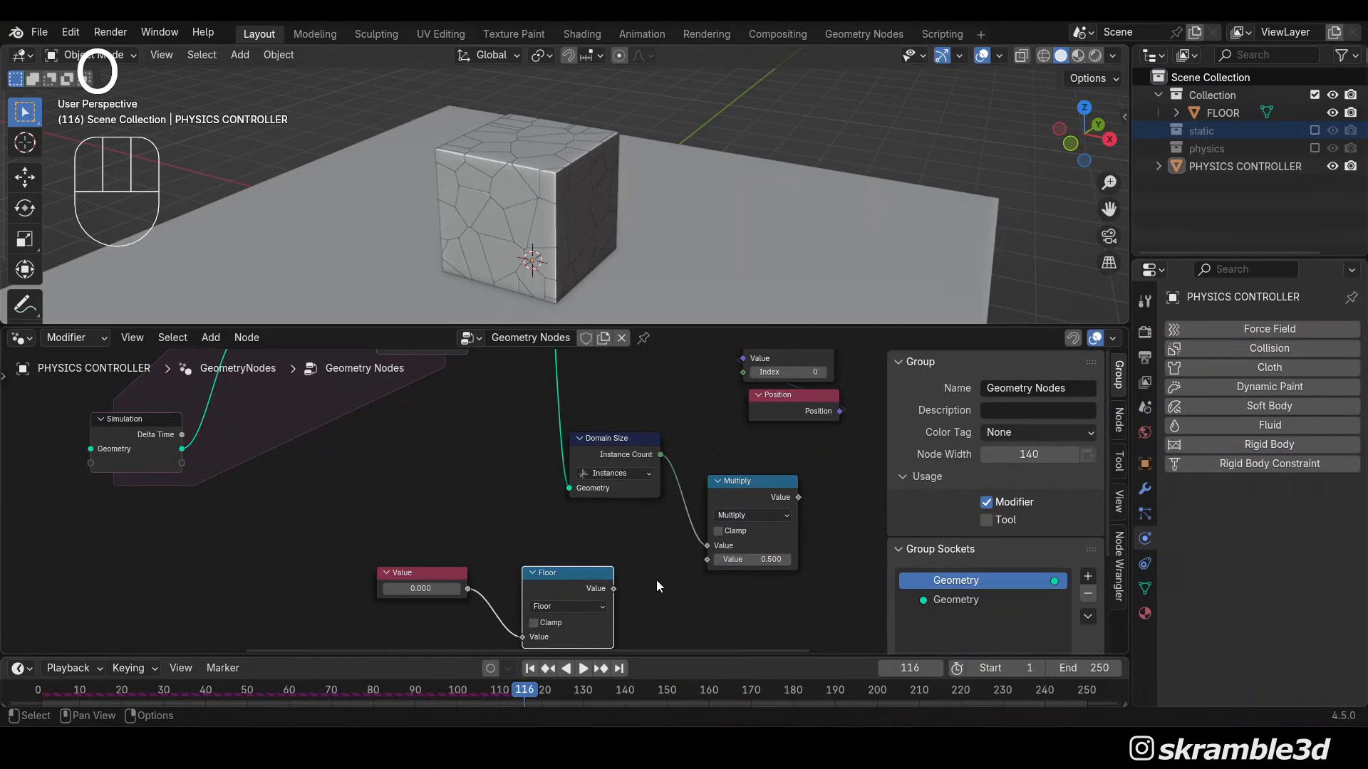
pyautogui.scroll(2, 657, 582)
pyautogui.moveTo(622, 604); pyautogui.dragTo(733, 570)
pyautogui.moveTo(718, 585); pyautogui.dragTo(797, 473, button='middle')
pyautogui.scroll(1, 797, 473)
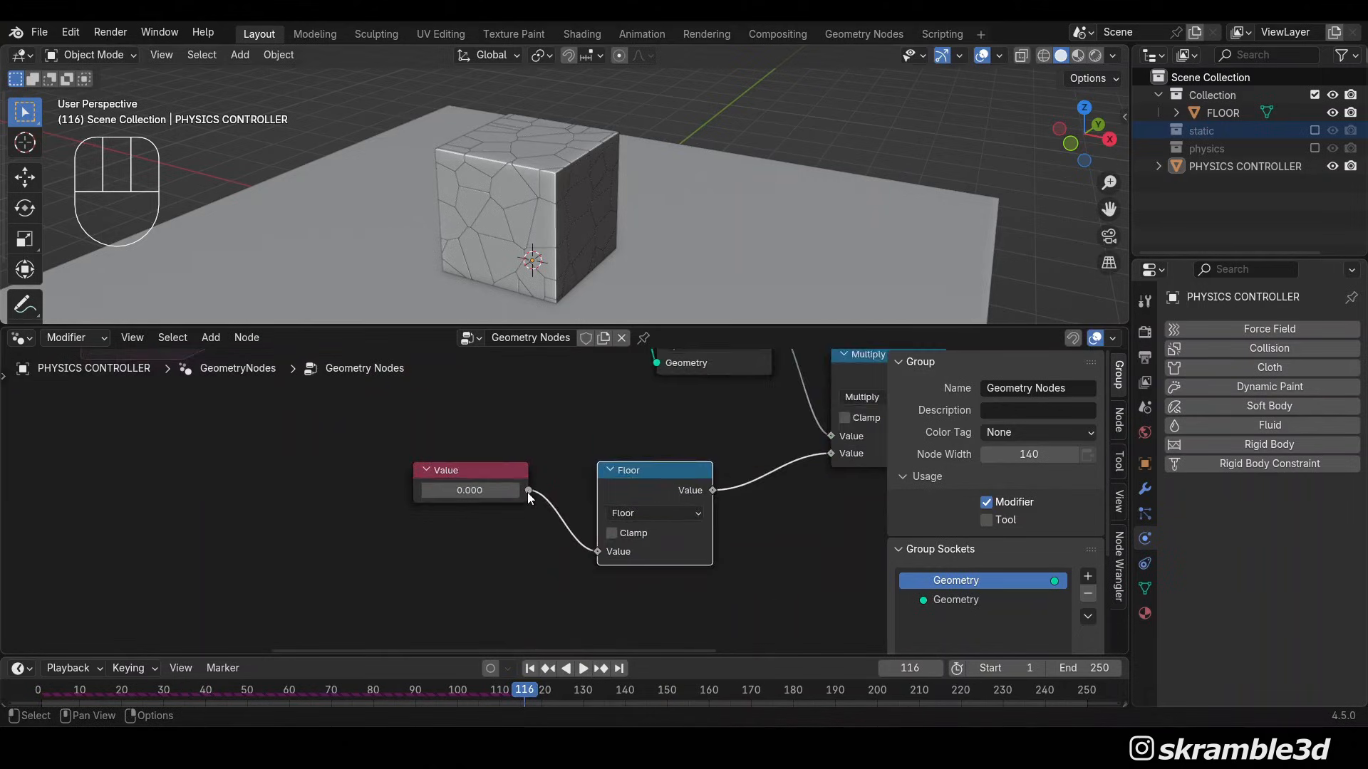
# Try different numbers in the Value node and leave it at 6.1
pyautogui.scroll(1, 527, 493)
pyautogui.moveTo(456, 489); pyautogui.dragTo(664, 488)
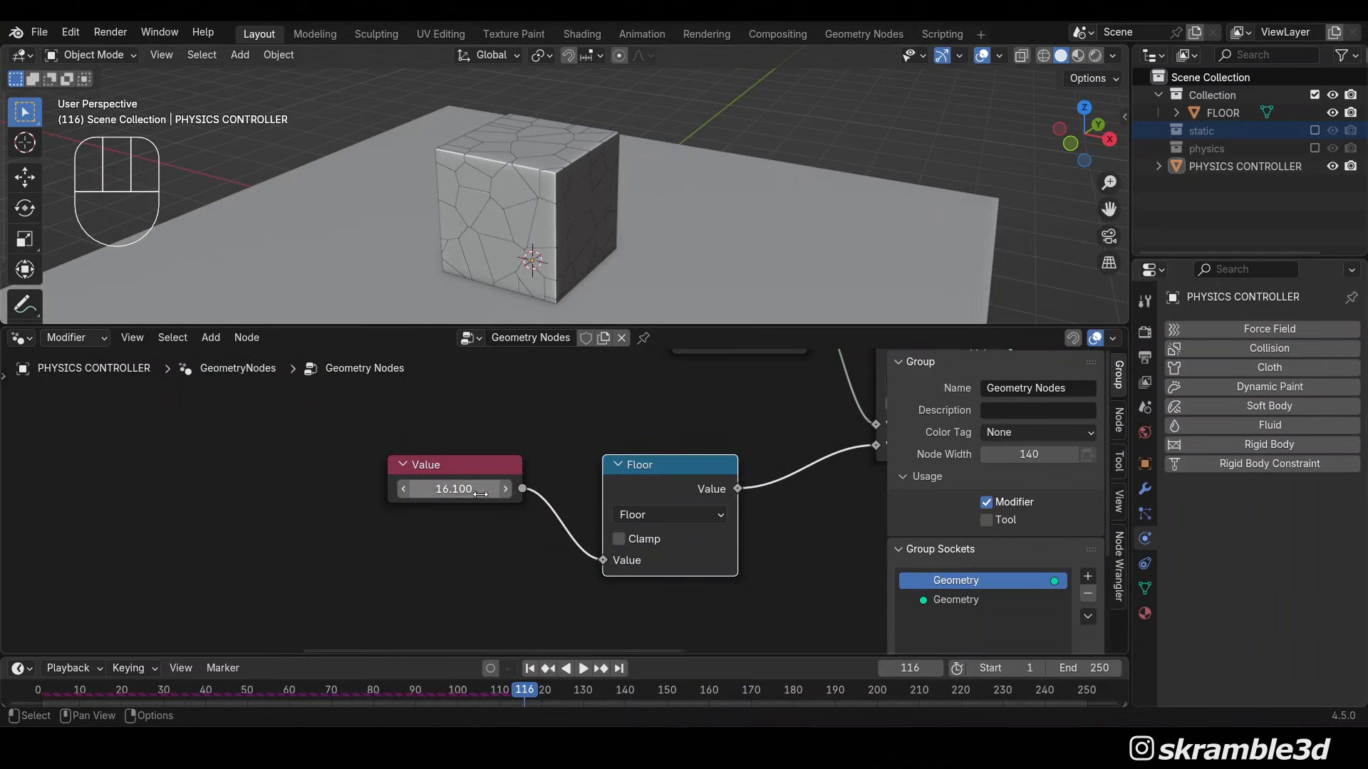
pyautogui.moveTo(470, 490); pyautogui.dragTo(353, 490)
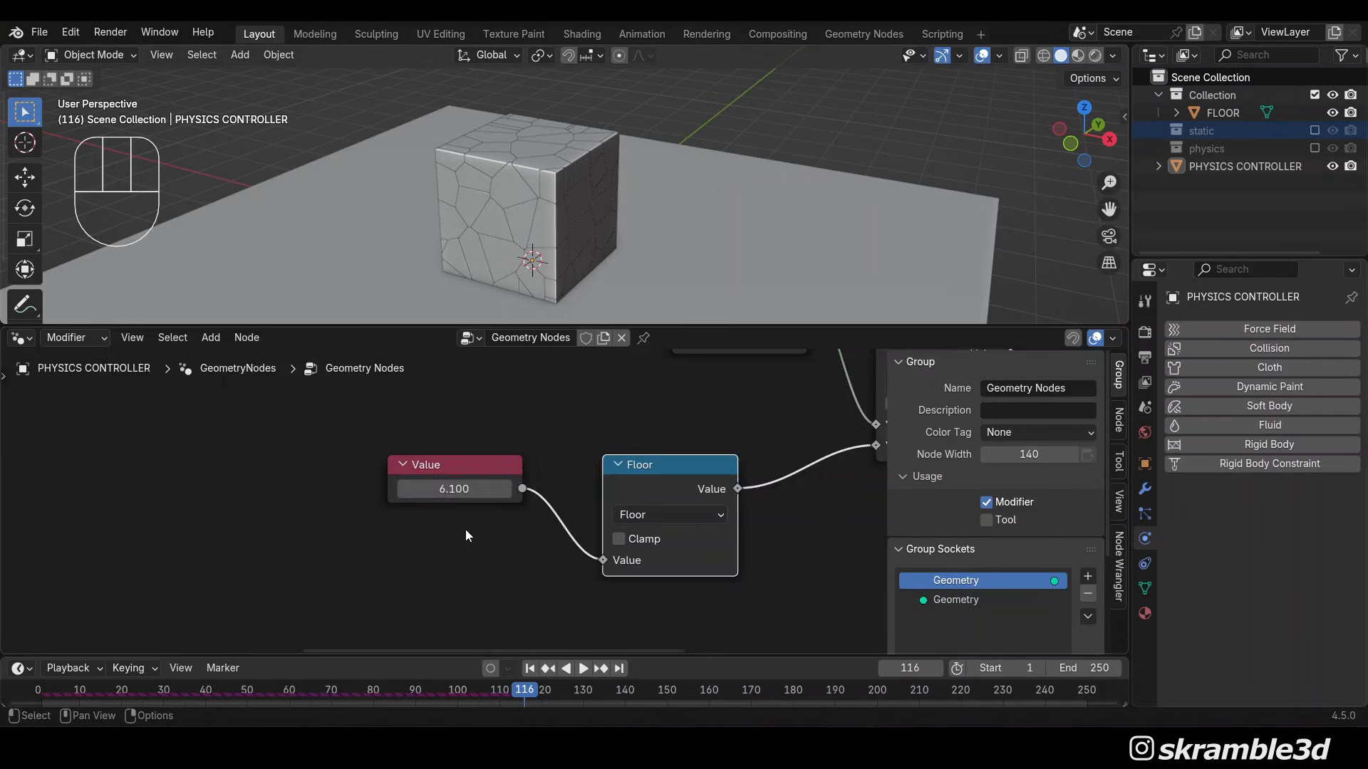
# Move the Floor node closer to the Multiply node
pyautogui.scroll(-5, 466, 531)
pyautogui.moveTo(598, 520); pyautogui.dragTo(366, 598, button='middle')
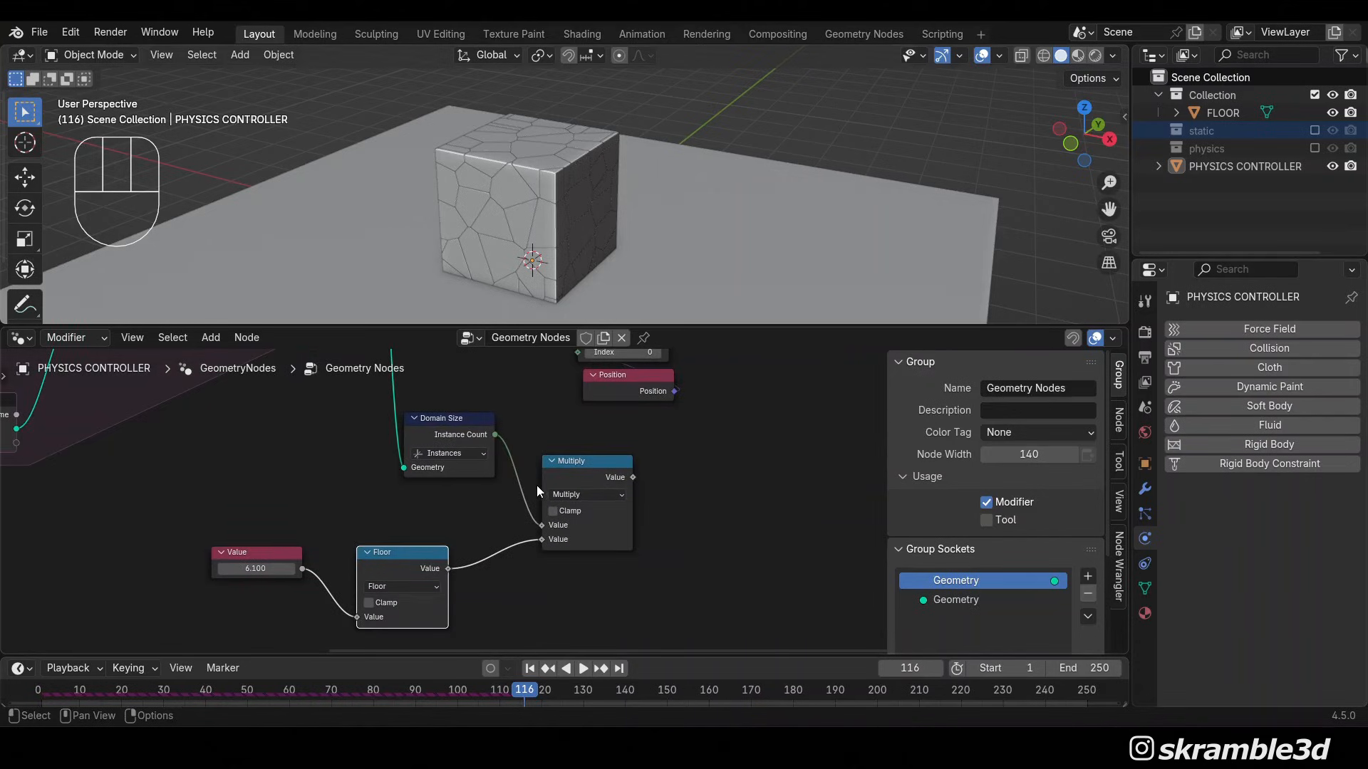
pyautogui.moveTo(427, 554); pyautogui.dragTo(487, 517)
# Add an Index node beneath the Position node, near the Multiply node
pyautogui.scroll(-4, 661, 471)
pyautogui.moveTo(661, 472); pyautogui.dragTo(574, 514, button='middle')
pyautogui.scroll(2, 604, 510)
pyautogui.hotkey('shift', 'a')
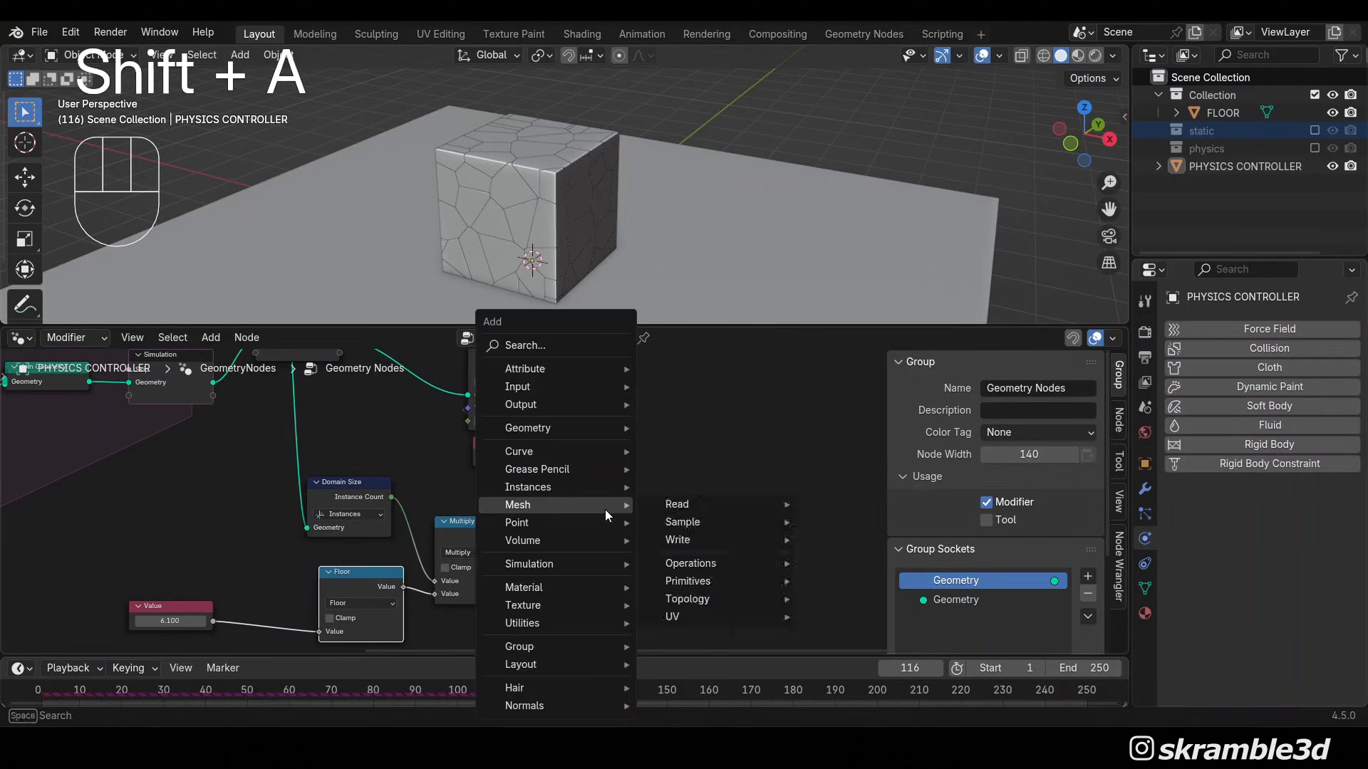
pyautogui.write('inde')
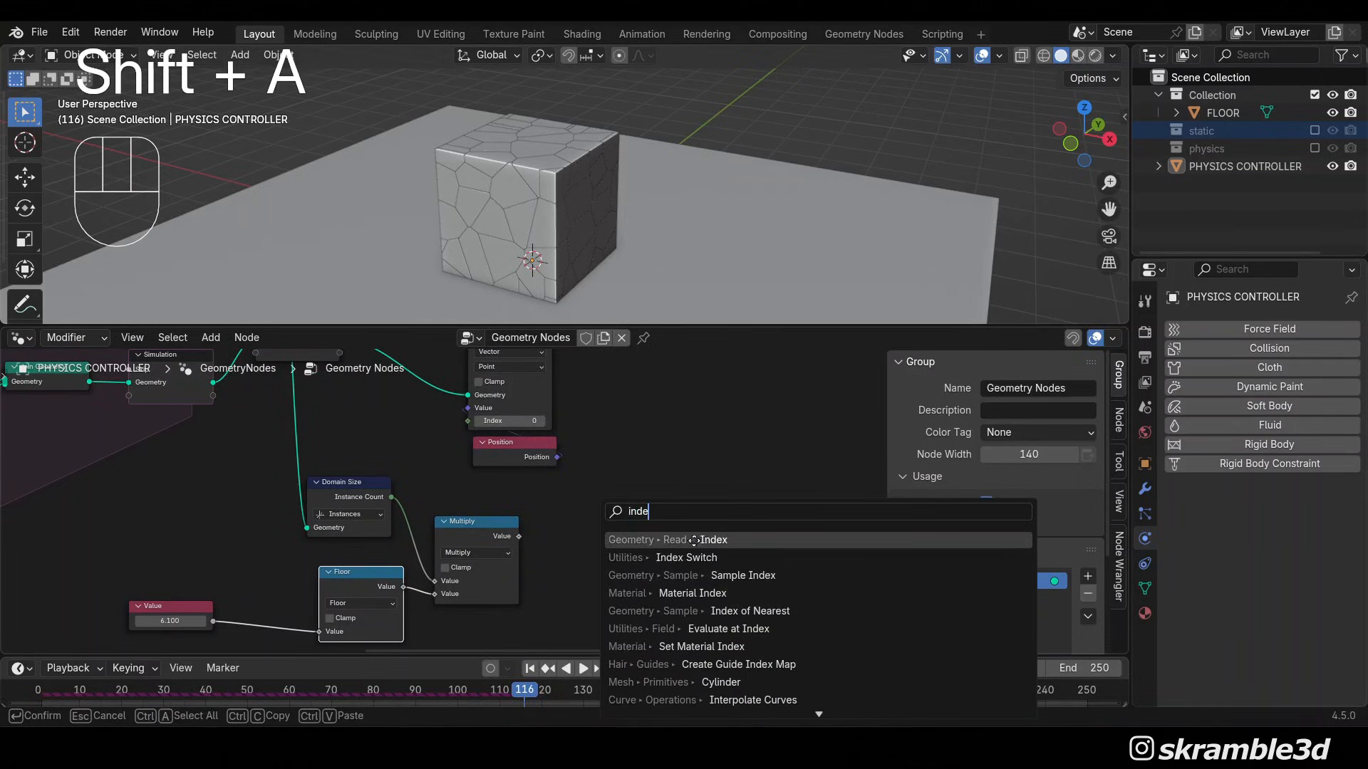
pyautogui.click(693, 540)
pyautogui.click(550, 501)
# Shift the Domain Size, Value, Floor and Multiply nodes and the Index node back to make room before Sample Index
pyautogui.scroll(-4, 572, 514)
pyautogui.moveTo(613, 511); pyautogui.dragTo(619, 578, button='middle')
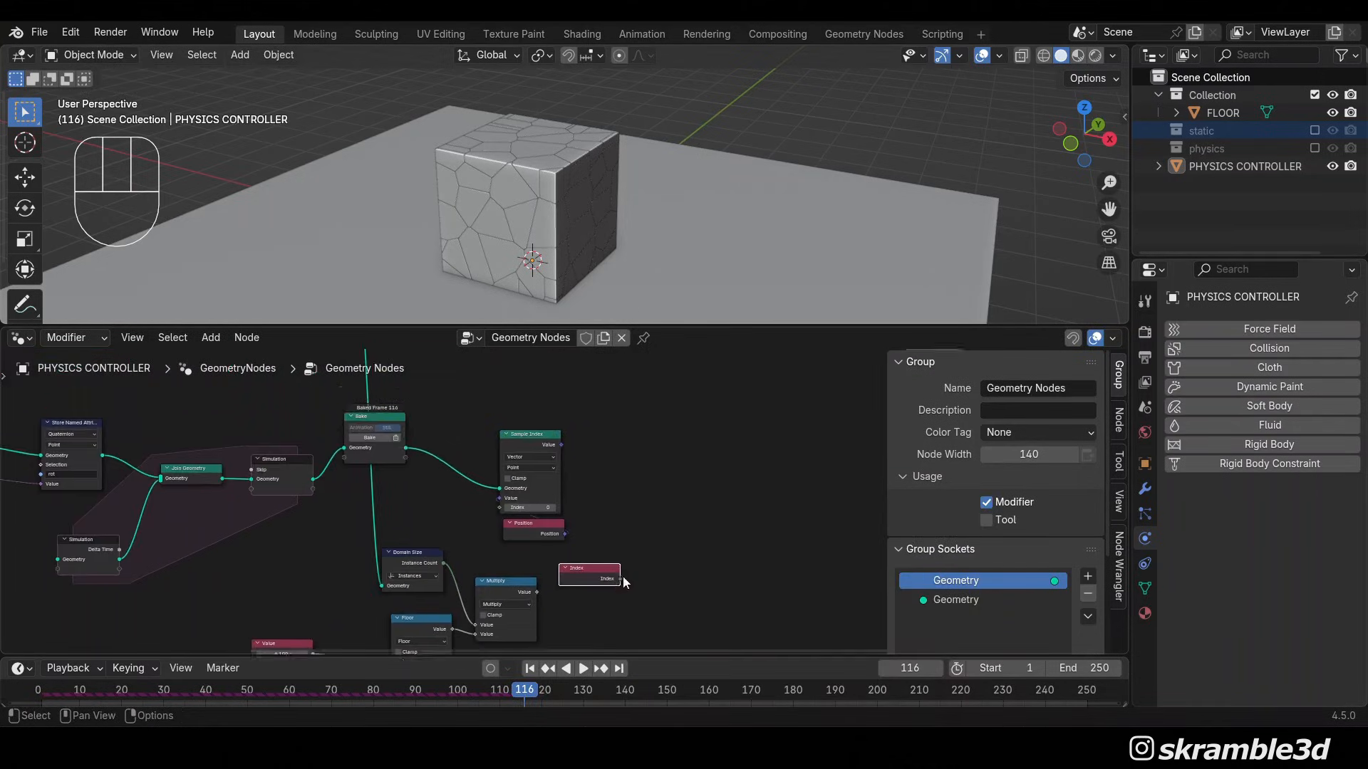
pyautogui.scroll(-2, 565, 506)
pyautogui.scroll(1, 574, 463)
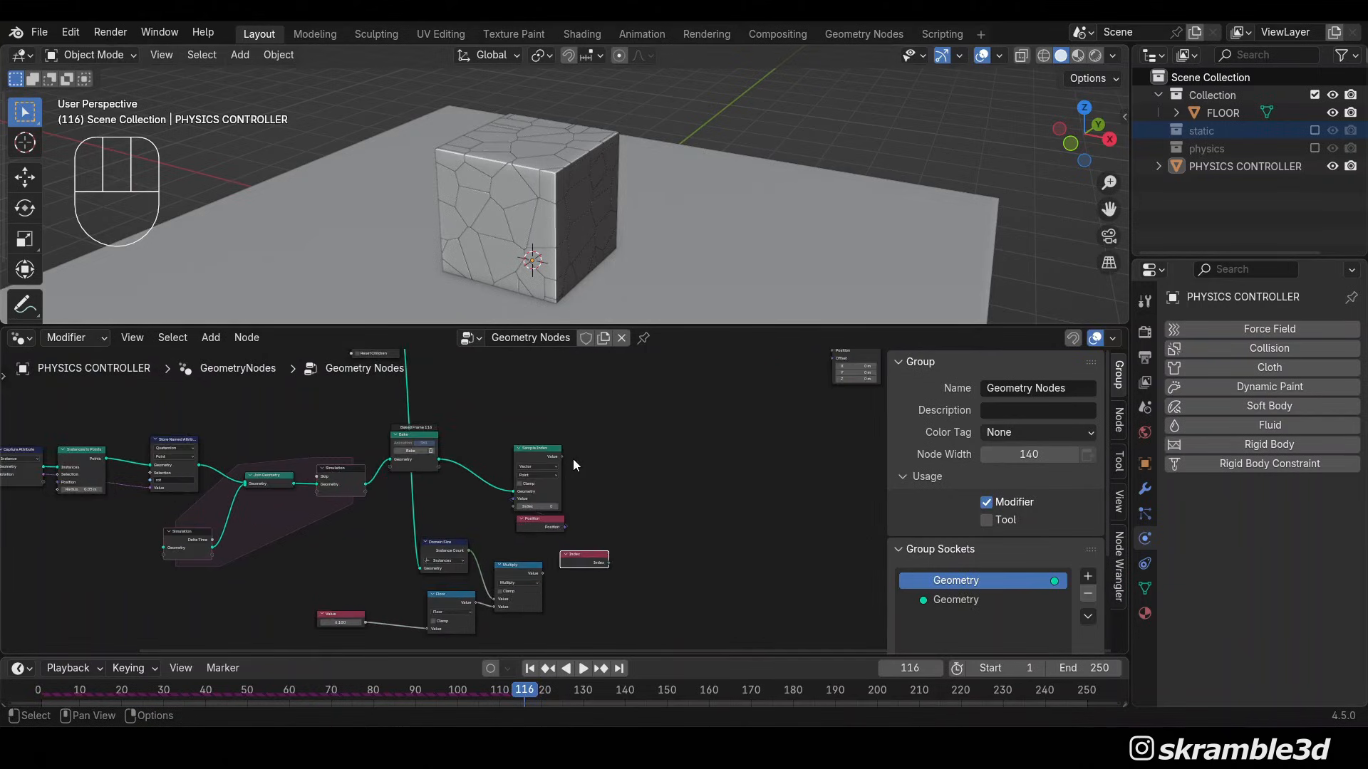
pyautogui.moveTo(561, 534); pyautogui.dragTo(649, 450, button='middle')
pyautogui.moveTo(603, 458); pyautogui.dragTo(536, 509)
pyautogui.scroll(3, 562, 500)
pyautogui.moveTo(701, 471); pyautogui.dragTo(575, 481)
# Add an Add math node with its first value fed by the Index node
pyautogui.hotkey('shift', 'a')
pyautogui.write('add')
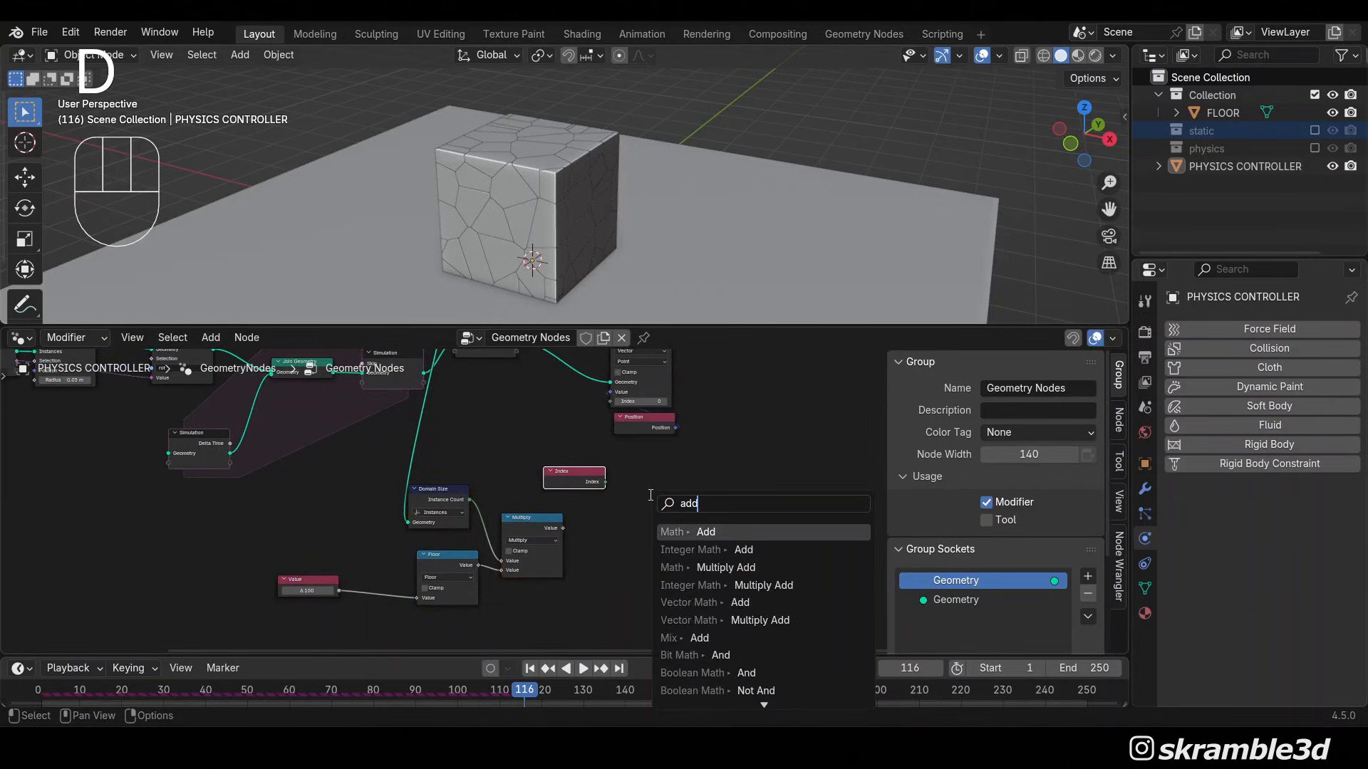
pyautogui.press('Return')
pyautogui.click(627, 481)
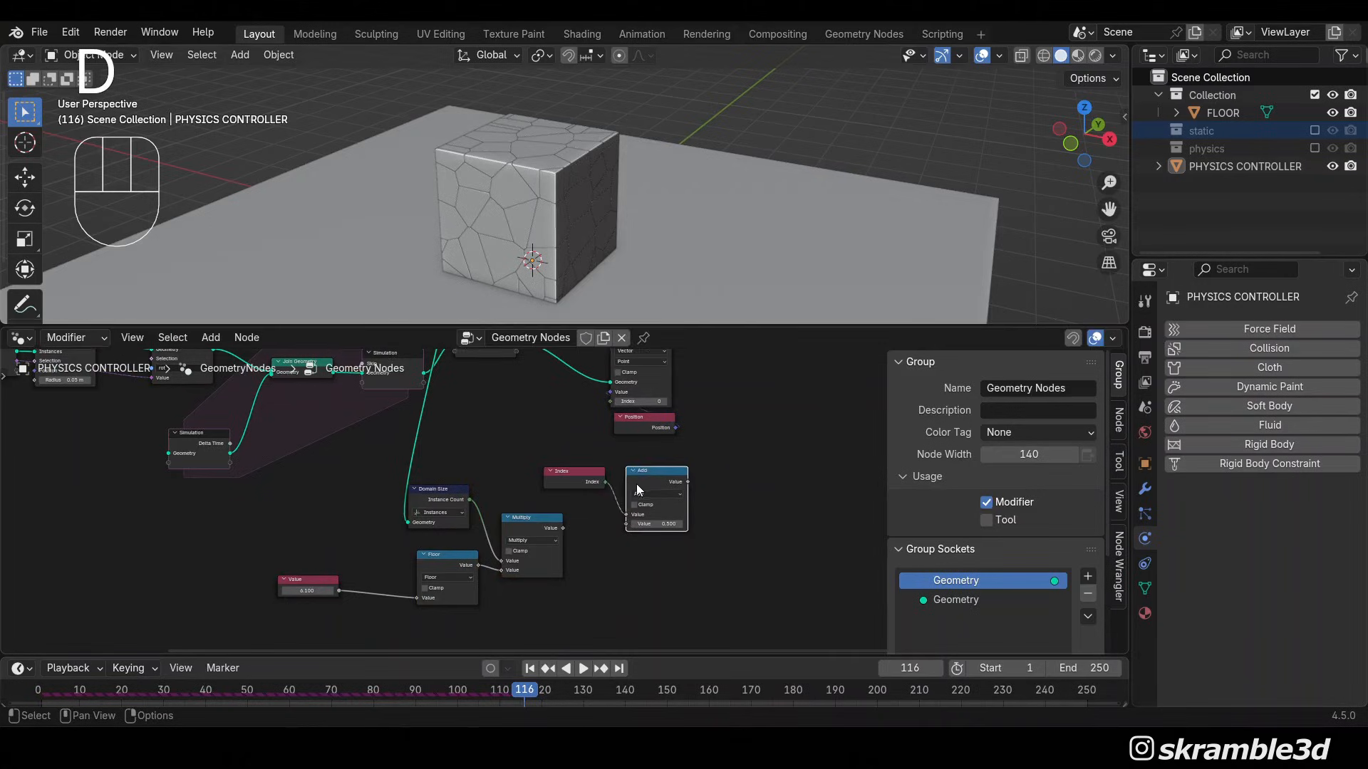
# Connect Multiply's result to Add's second value and the Add result to Sample Index's Index input
pyautogui.scroll(2, 563, 501)
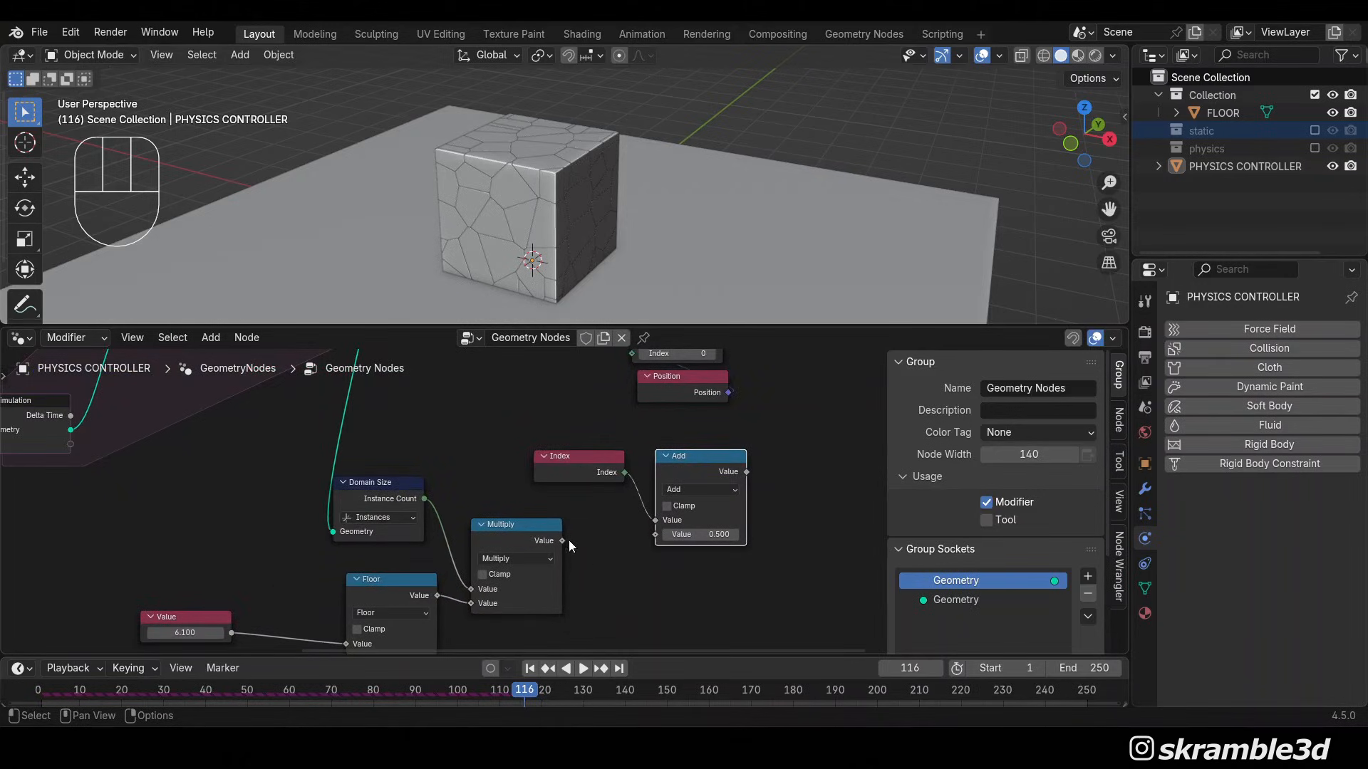
pyautogui.moveTo(562, 541); pyautogui.dragTo(596, 433)
pyautogui.scroll(-3, 691, 476)
# Move the Set Position node closer to the Sample Index branch
pyautogui.scroll(-5, 763, 392)
pyautogui.moveTo(757, 395); pyautogui.dragTo(572, 552, button='middle')
pyautogui.moveTo(755, 420); pyautogui.dragTo(668, 425)
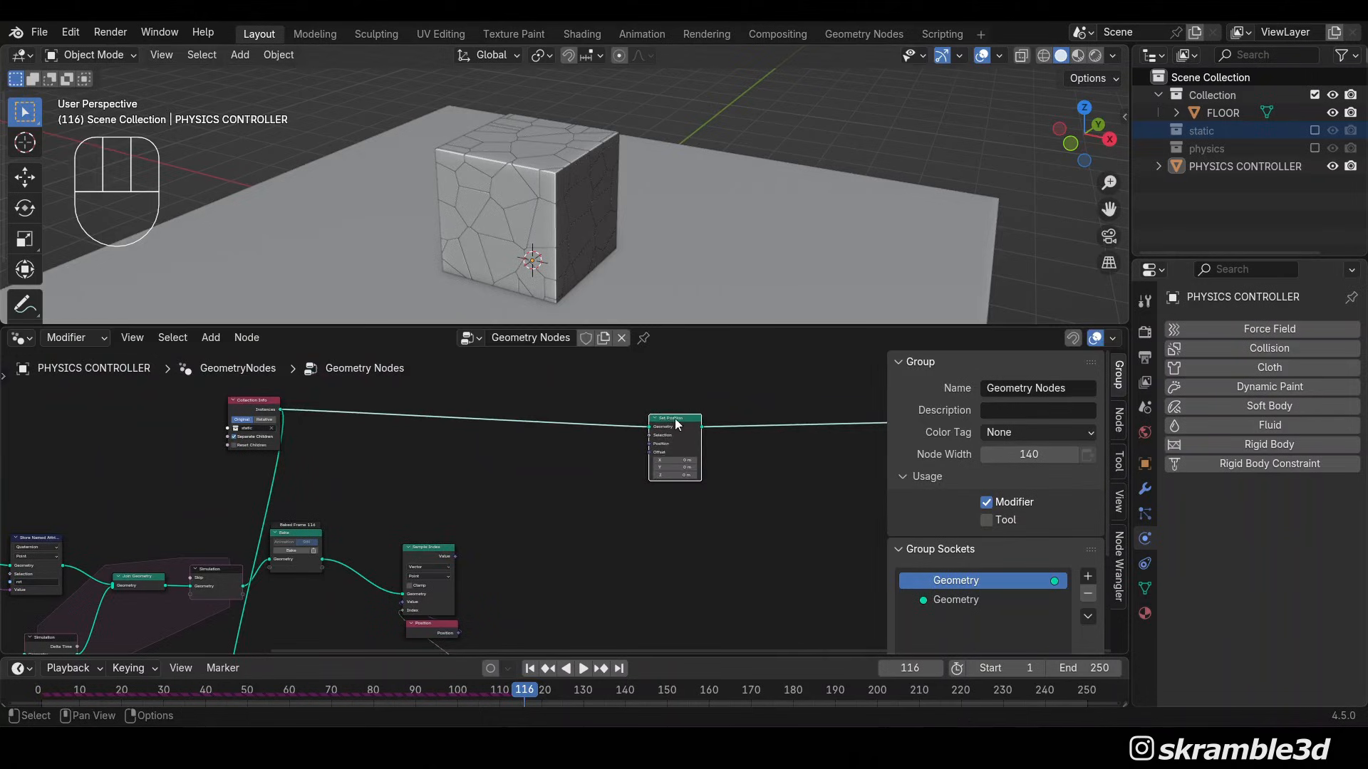
# Connect the Sample Index node's Value output to the Position input of Set Position
pyautogui.scroll(2, 608, 496)
pyautogui.moveTo(608, 495); pyautogui.dragTo(715, 421, button='middle')
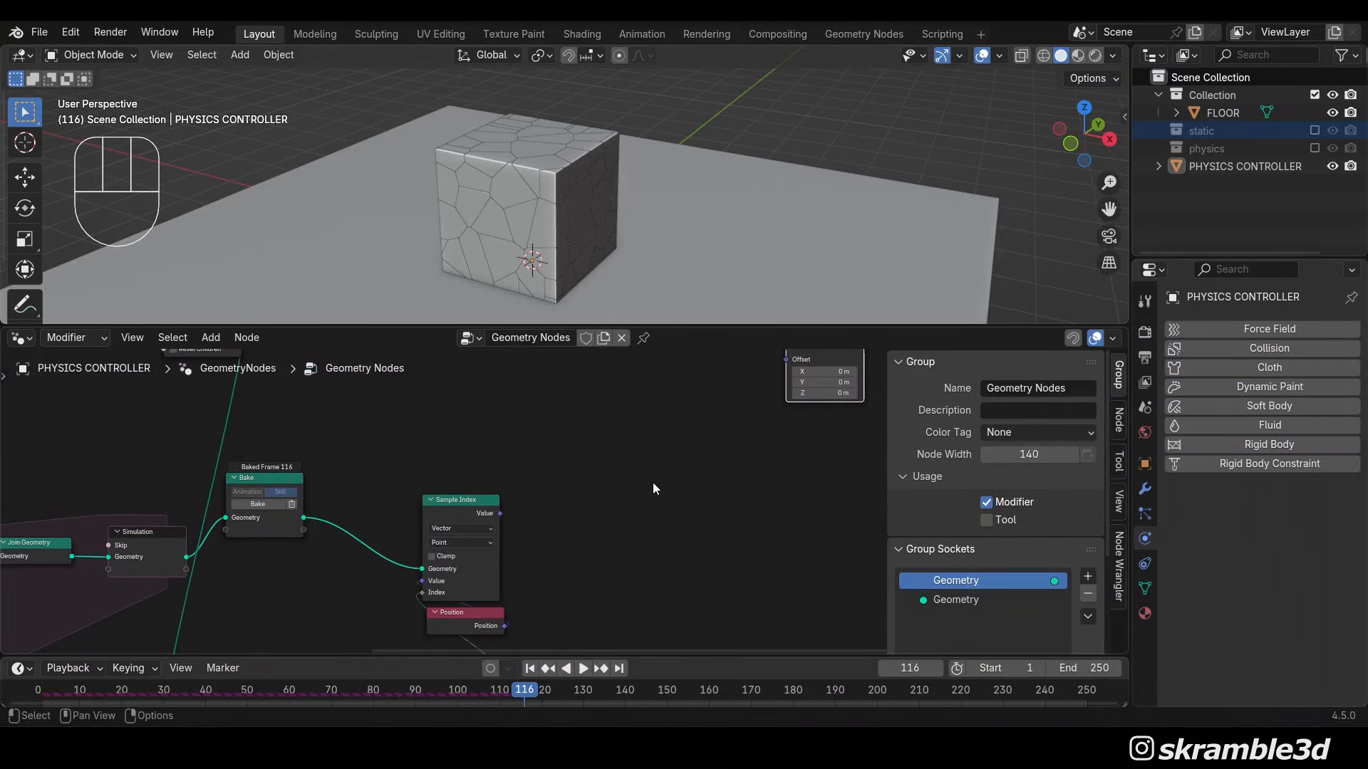
pyautogui.scroll(-3, 654, 483)
pyautogui.moveTo(661, 479); pyautogui.dragTo(634, 520, button='middle')
pyautogui.scroll(2, 547, 541)
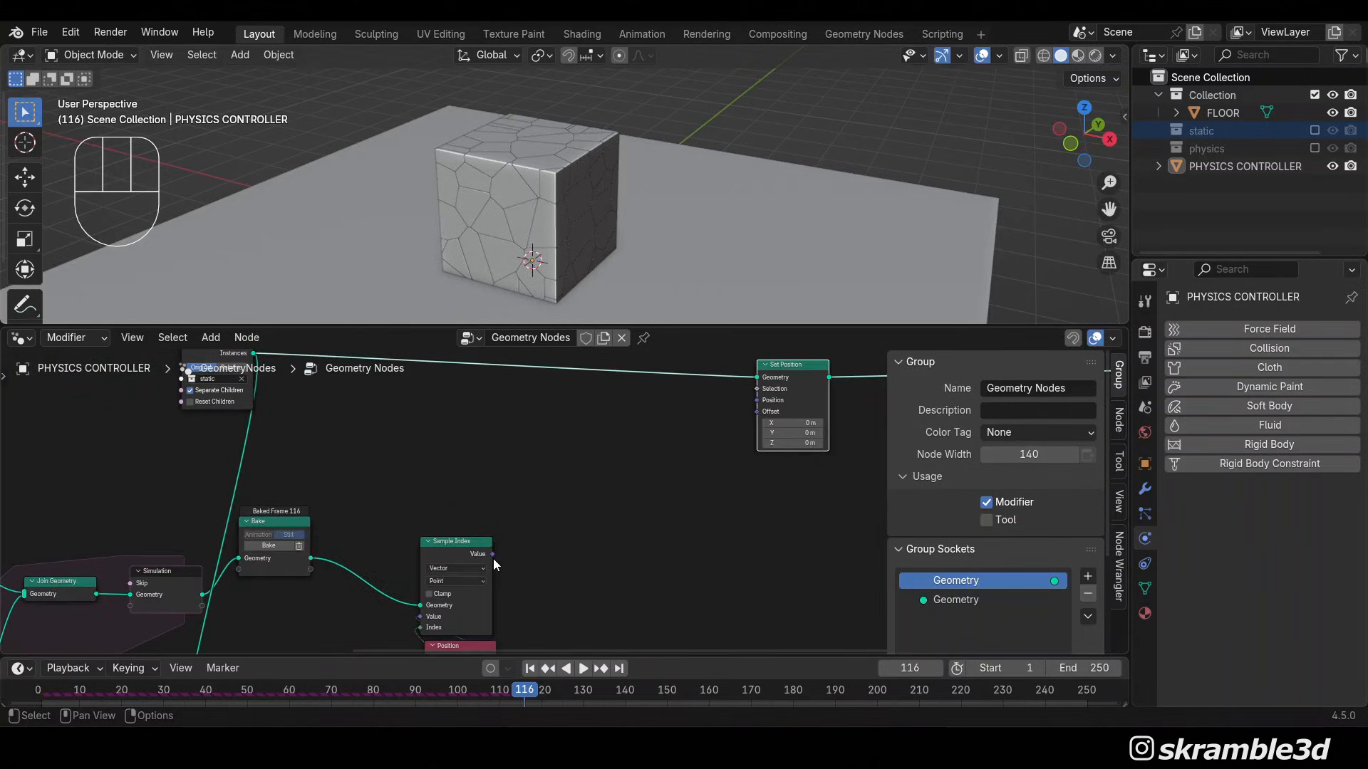
pyautogui.moveTo(493, 554); pyautogui.dragTo(757, 411)
pyautogui.scroll(-1, 624, 562)
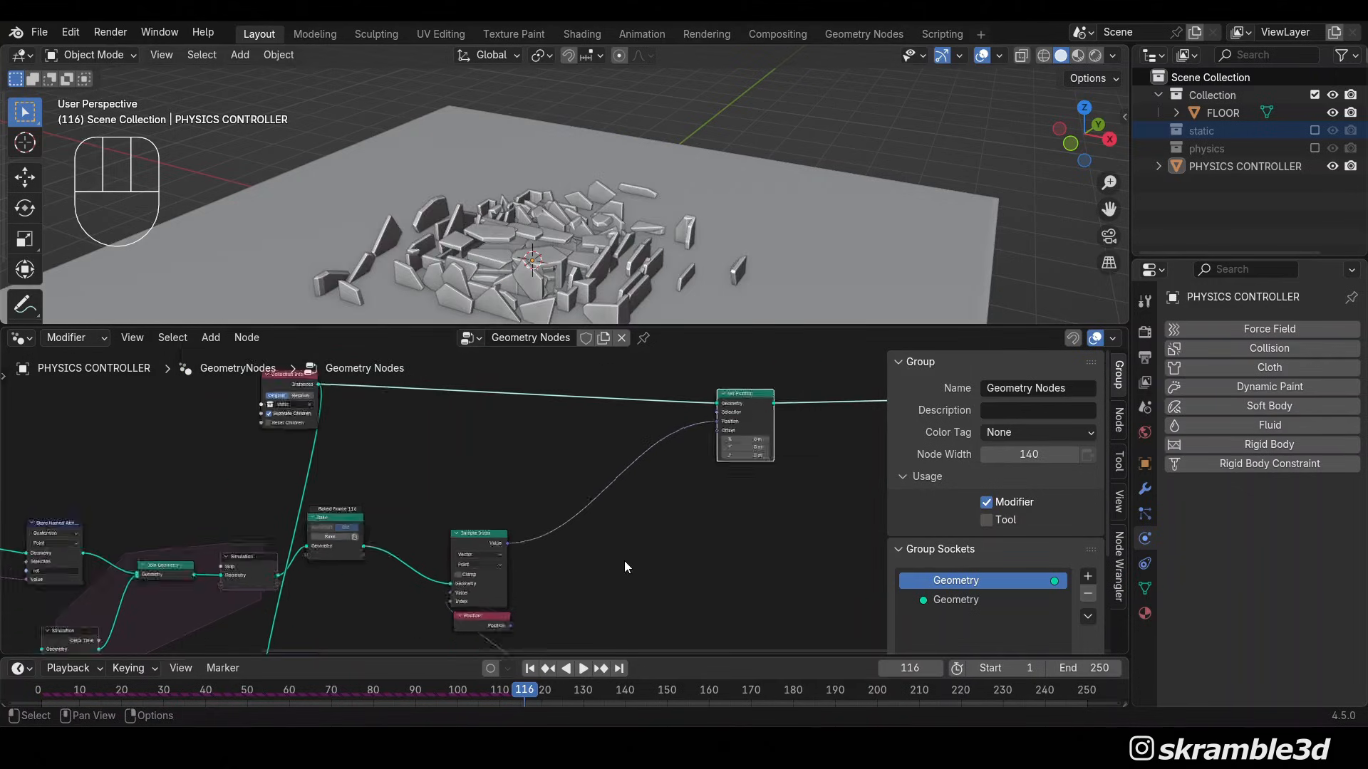
# Scrub the Value node feeding Floor to preview the pieces' sampled positions at different baked frames
pyautogui.scroll(-2, 624, 561)
pyautogui.scroll(-3, 637, 238)
pyautogui.moveTo(637, 238)
pyautogui.mouseDown(button='middle')
pyautogui.moveTo(628, 219)
pyautogui.moveTo(633, 234)
pyautogui.mouseUp(button='middle')
pyautogui.scroll(3, 634, 252)
pyautogui.scroll(1, 673, 547)
pyautogui.moveTo(673, 547); pyautogui.dragTo(885, 651, button='middle')
pyautogui.scroll(2, 498, 560)
pyautogui.moveTo(498, 559); pyautogui.dragTo(705, 637, button='middle')
pyautogui.scroll(2, 647, 594)
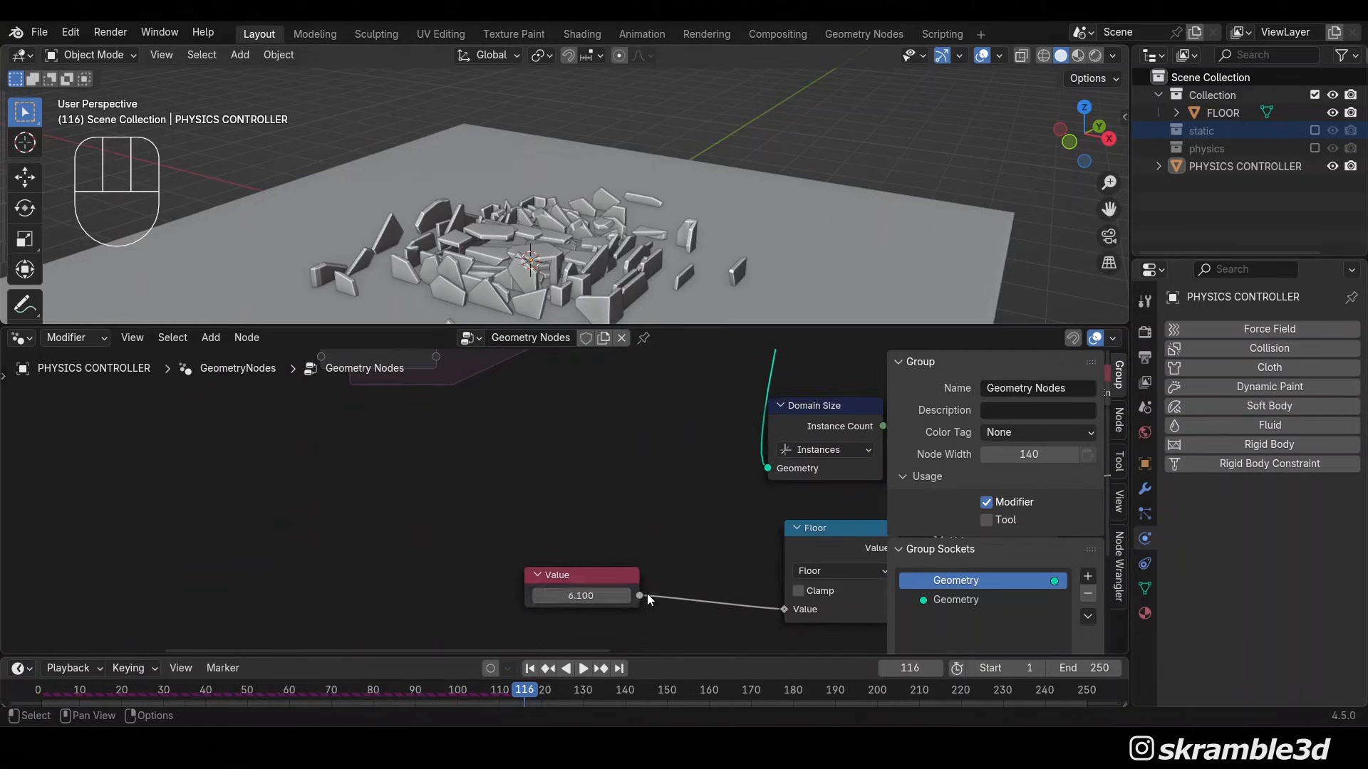
pyautogui.moveTo(585, 596); pyautogui.dragTo(630, 595)
pyautogui.moveTo(580, 596); pyautogui.dragTo(533, 595)
pyautogui.scroll(-7, 652, 556)
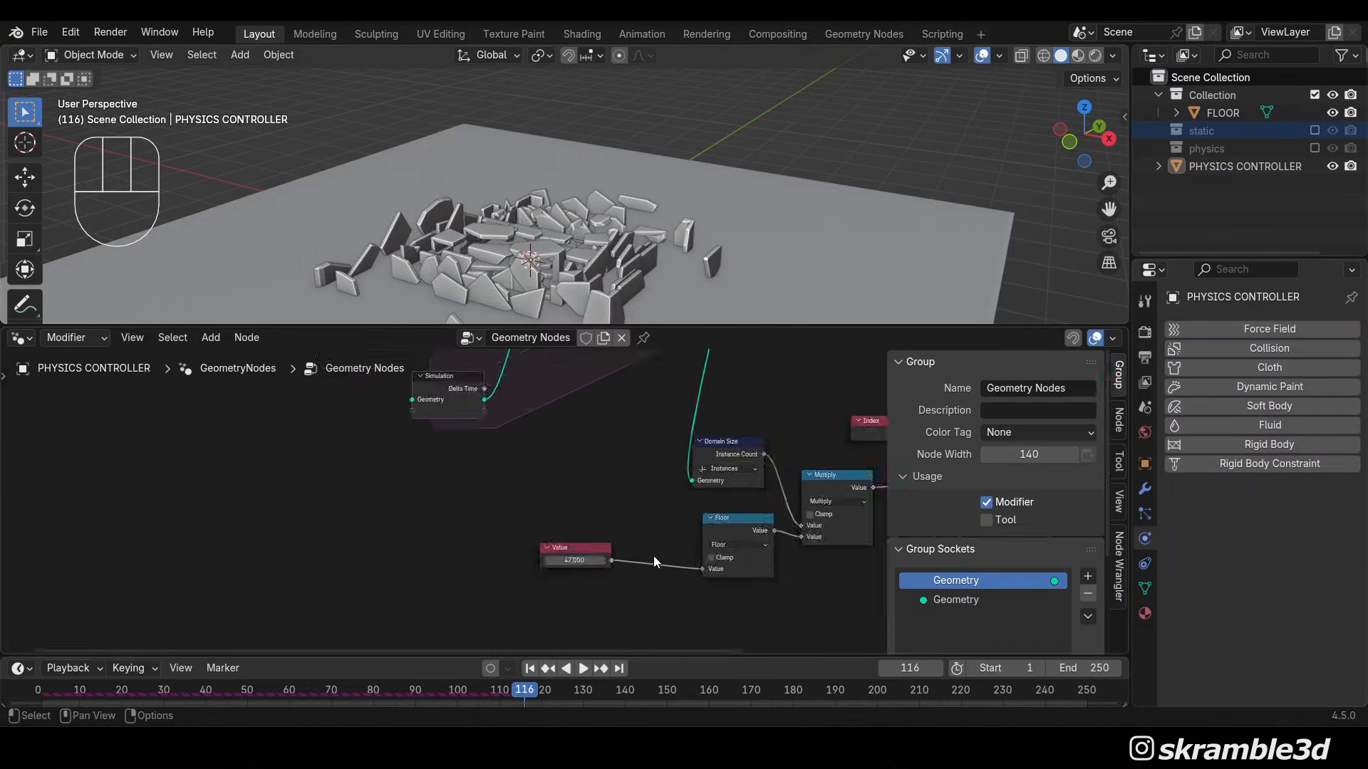
# Move Set Position closer to the Sample Index node, and place a duplicate of Sample Index beside it with its input links kept
pyautogui.scroll(2, 581, 584)
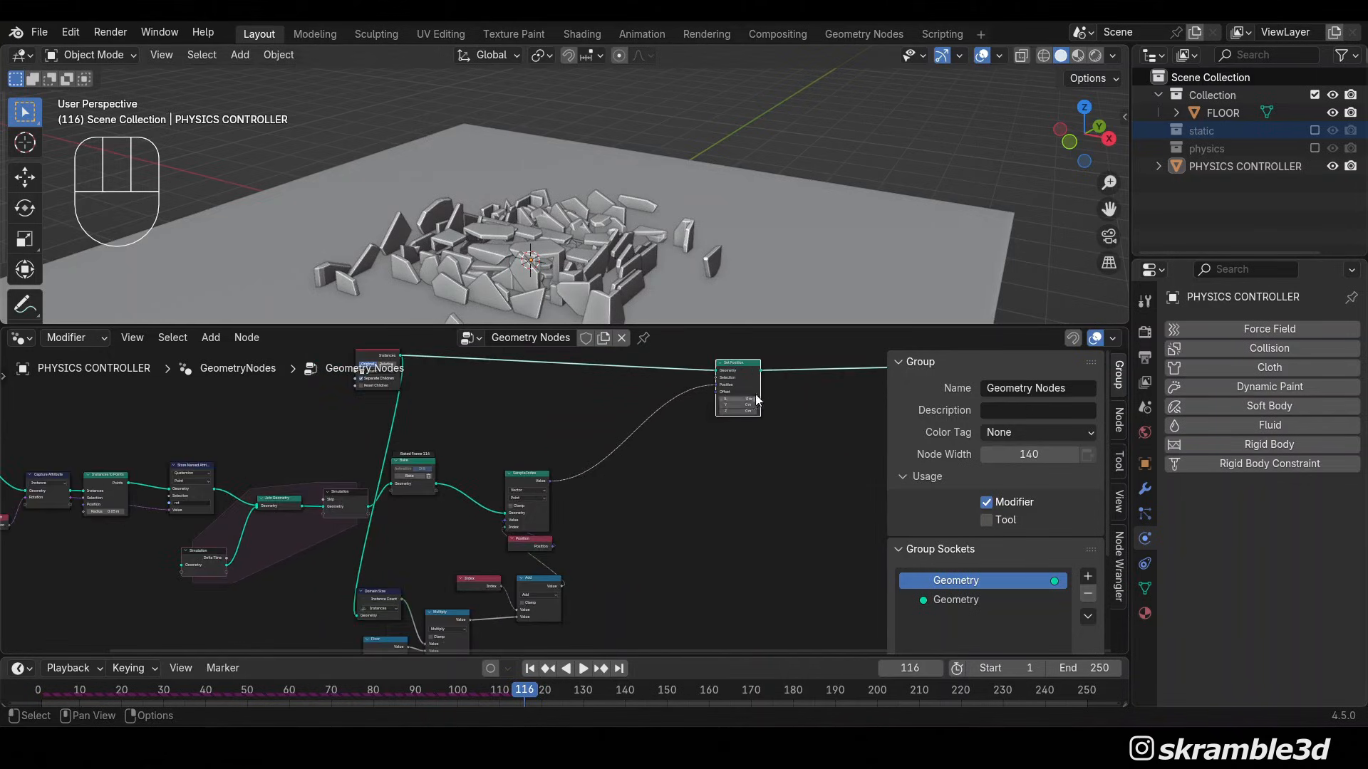
pyautogui.moveTo(743, 363); pyautogui.dragTo(645, 384)
pyautogui.scroll(5, 657, 529)
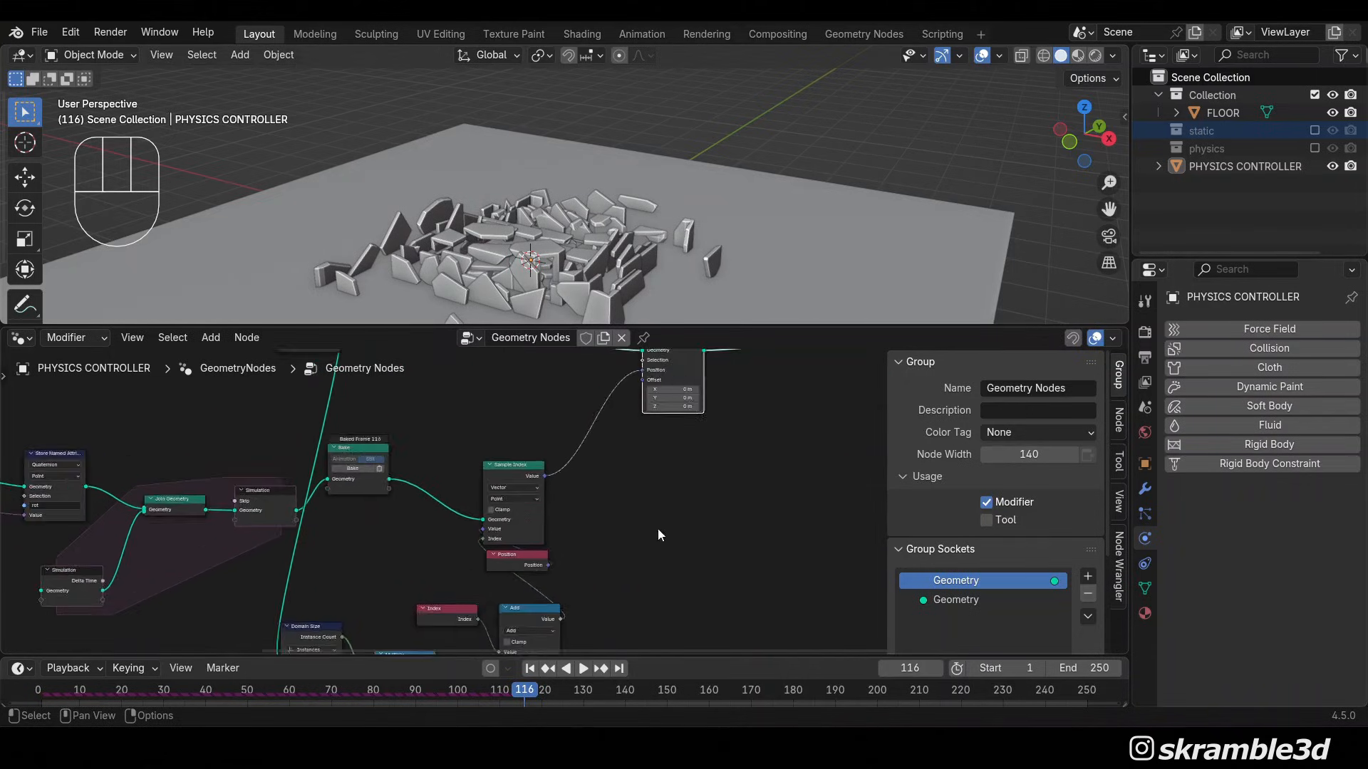
pyautogui.moveTo(657, 528); pyautogui.dragTo(609, 491, button='middle')
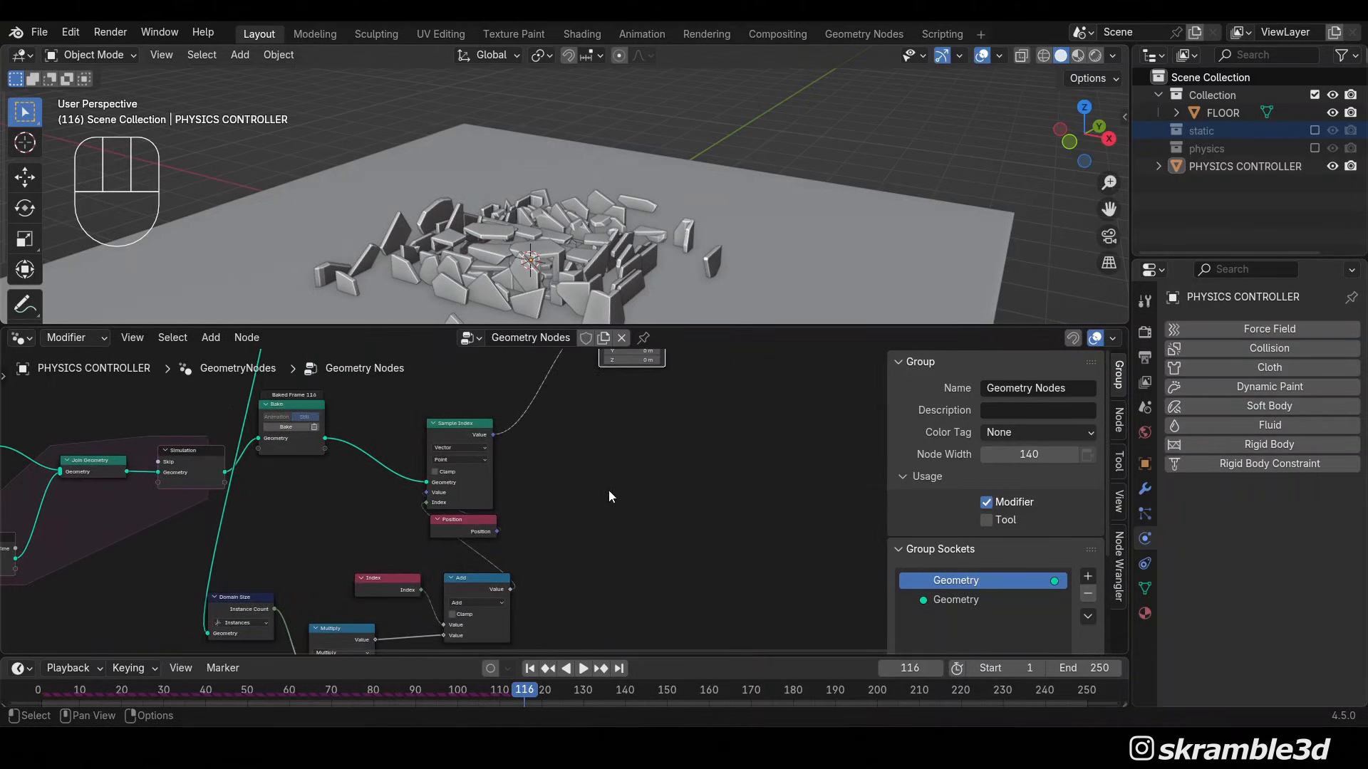
pyautogui.click(461, 426)
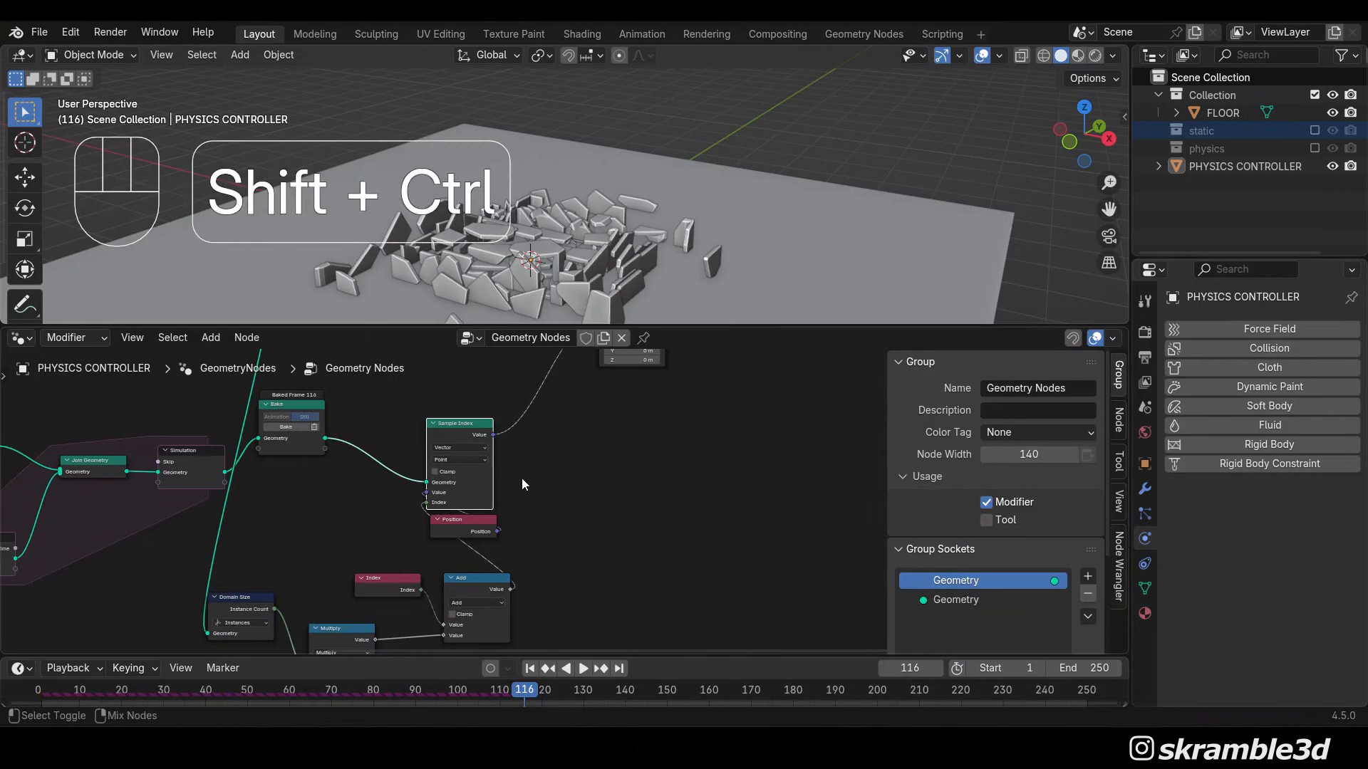
pyautogui.hotkey('shift', 'ctrl', 'd')
pyautogui.click(713, 512)
pyautogui.scroll(2, 720, 499)
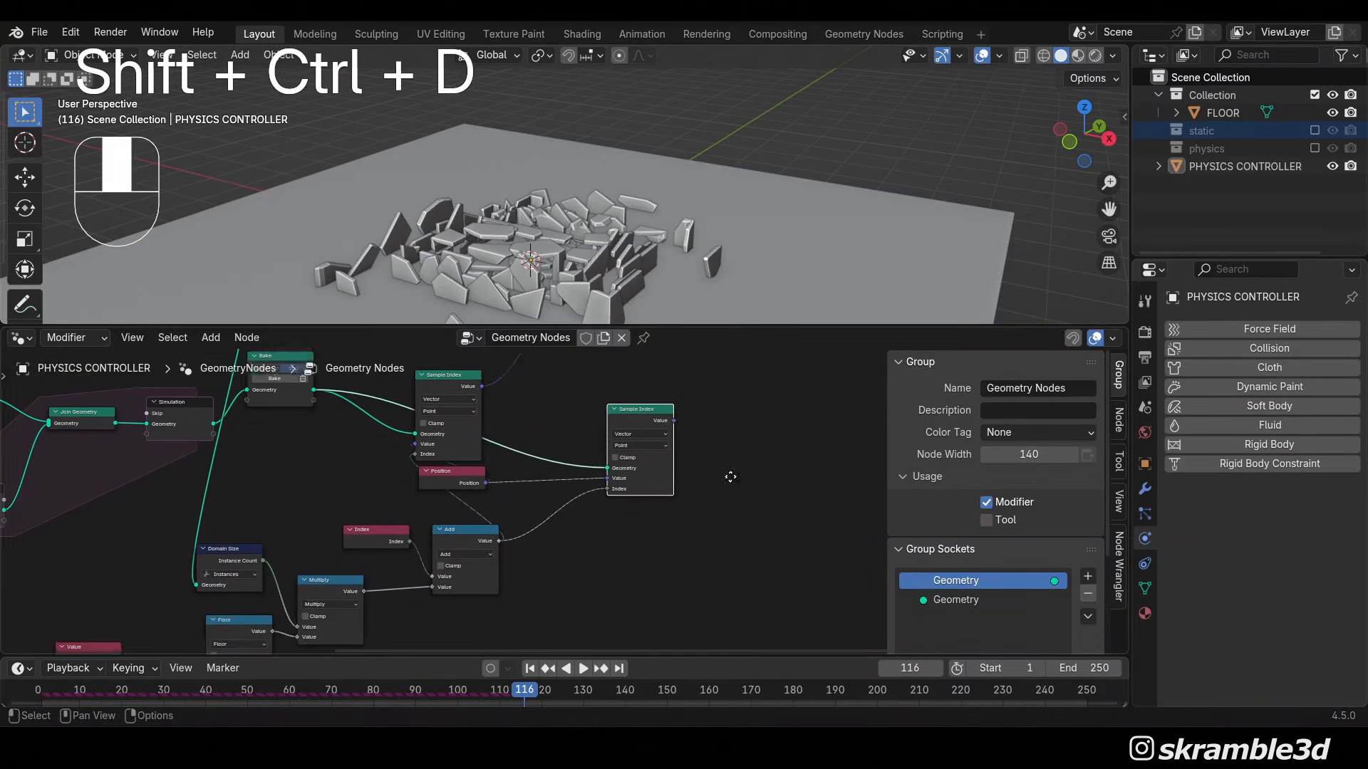
# Cut the Position link to the duplicated Sample Index and set that node's data type to Quaternion
pyautogui.keyDown('ctrl'); pyautogui.moveTo(538, 437); pyautogui.dragTo(606, 475, button='right'); pyautogui.keyUp('ctrl')
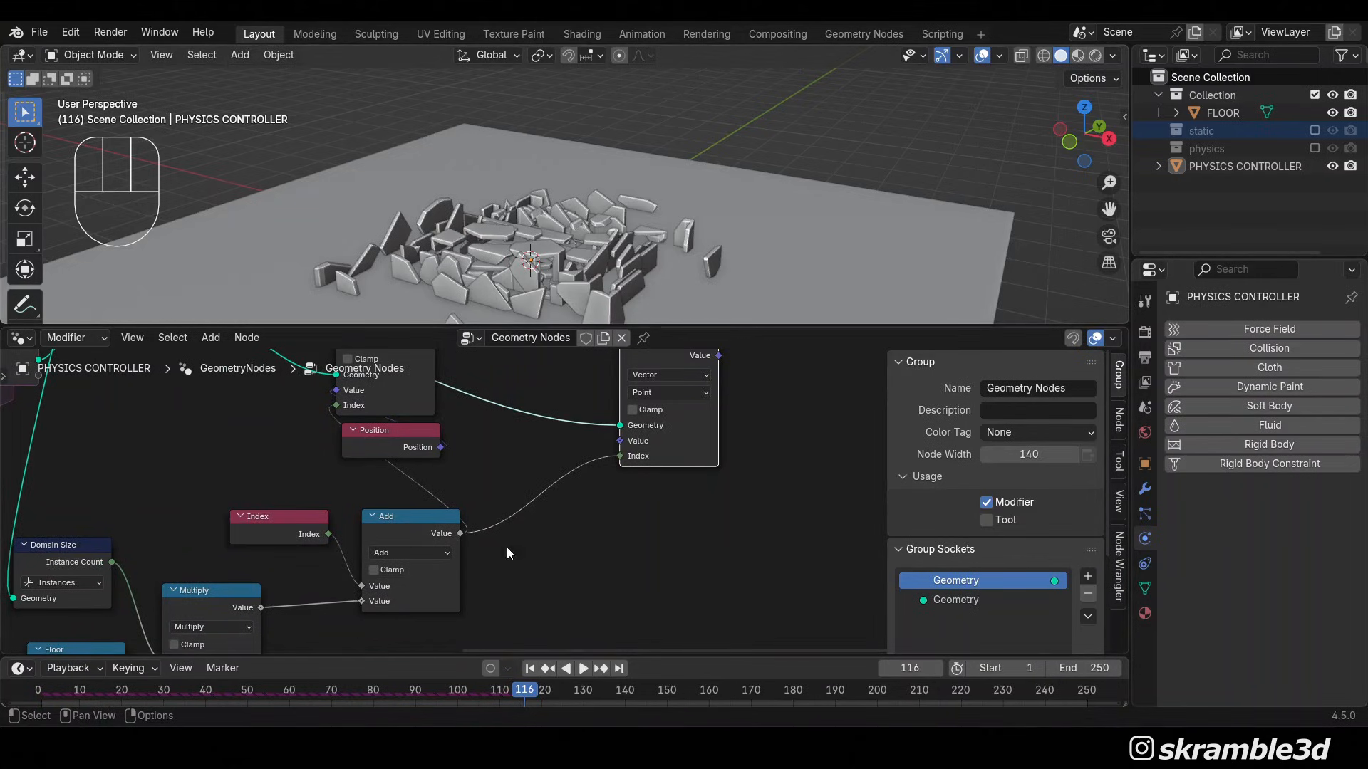
pyautogui.scroll(-4, 628, 531)
pyautogui.moveTo(629, 531); pyautogui.dragTo(575, 578, button='middle')
pyautogui.scroll(5, 587, 545)
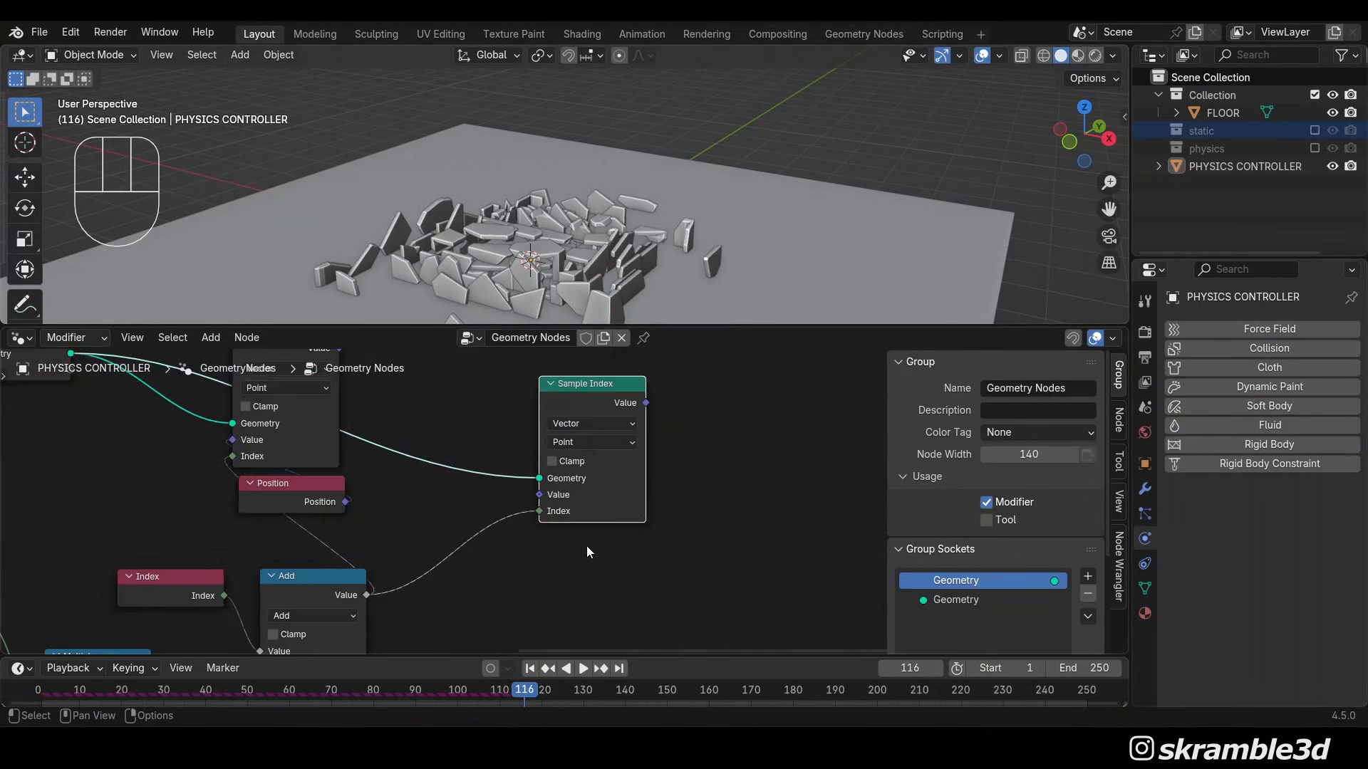
pyautogui.click(584, 423)
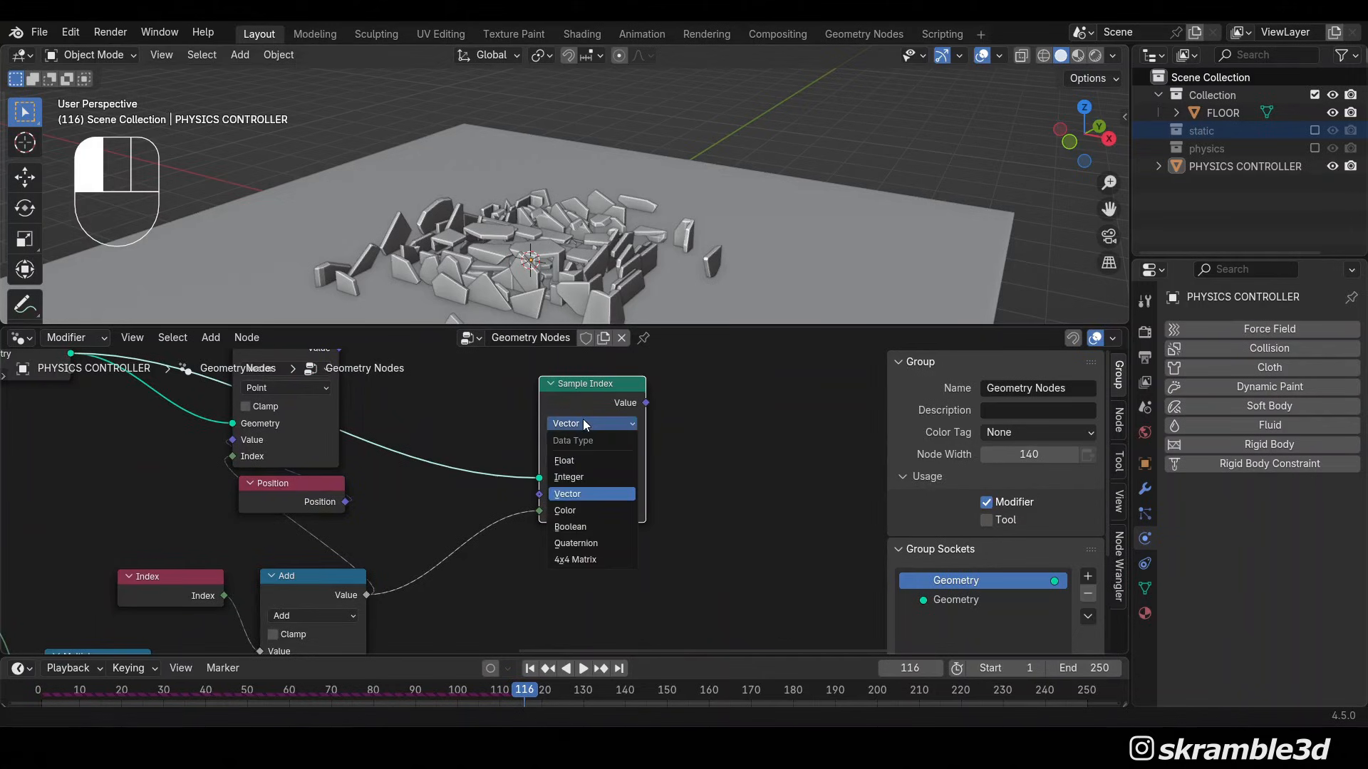
pyautogui.click(594, 541)
# Check the attribute name and data type in the Store Named Attribute node ahead of the simulation zone
pyautogui.scroll(-10, 441, 546)
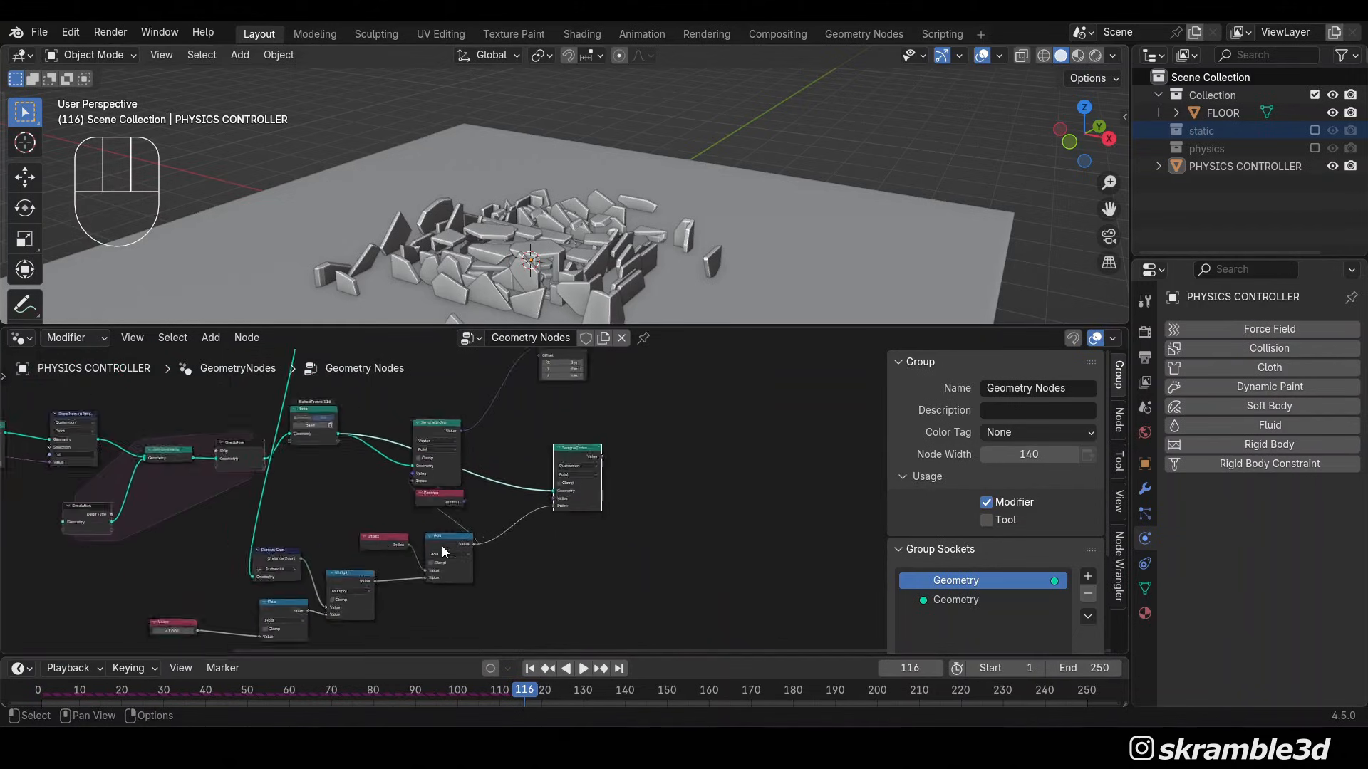
pyautogui.moveTo(442, 546); pyautogui.dragTo(737, 543, button='middle')
pyautogui.scroll(6, 517, 523)
pyautogui.moveTo(517, 522); pyautogui.dragTo(697, 548, button='middle')
pyautogui.scroll(3, 697, 553)
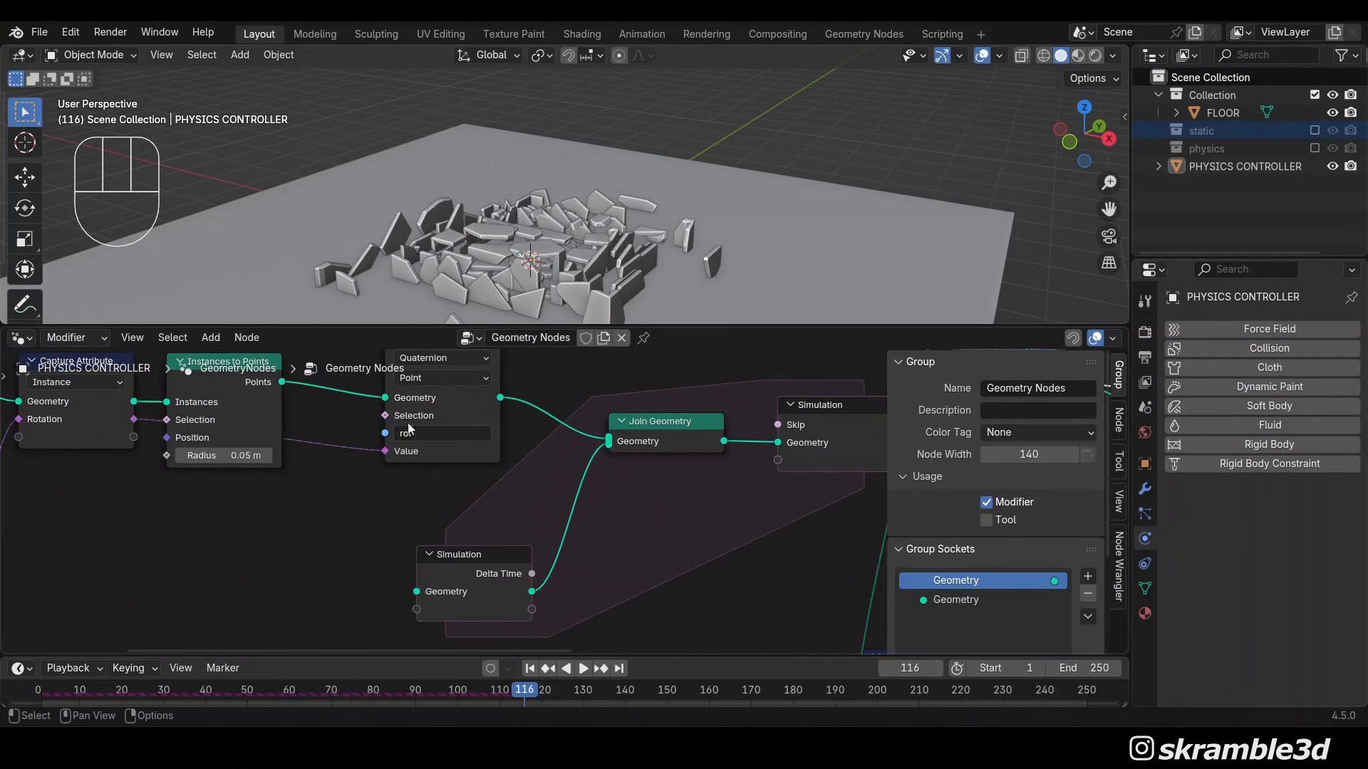
pyautogui.scroll(-10, 498, 464)
pyautogui.moveTo(743, 490); pyautogui.dragTo(297, 448, button='middle')
pyautogui.scroll(5, 563, 532)
pyautogui.moveTo(563, 531); pyautogui.dragTo(464, 519, button='middle')
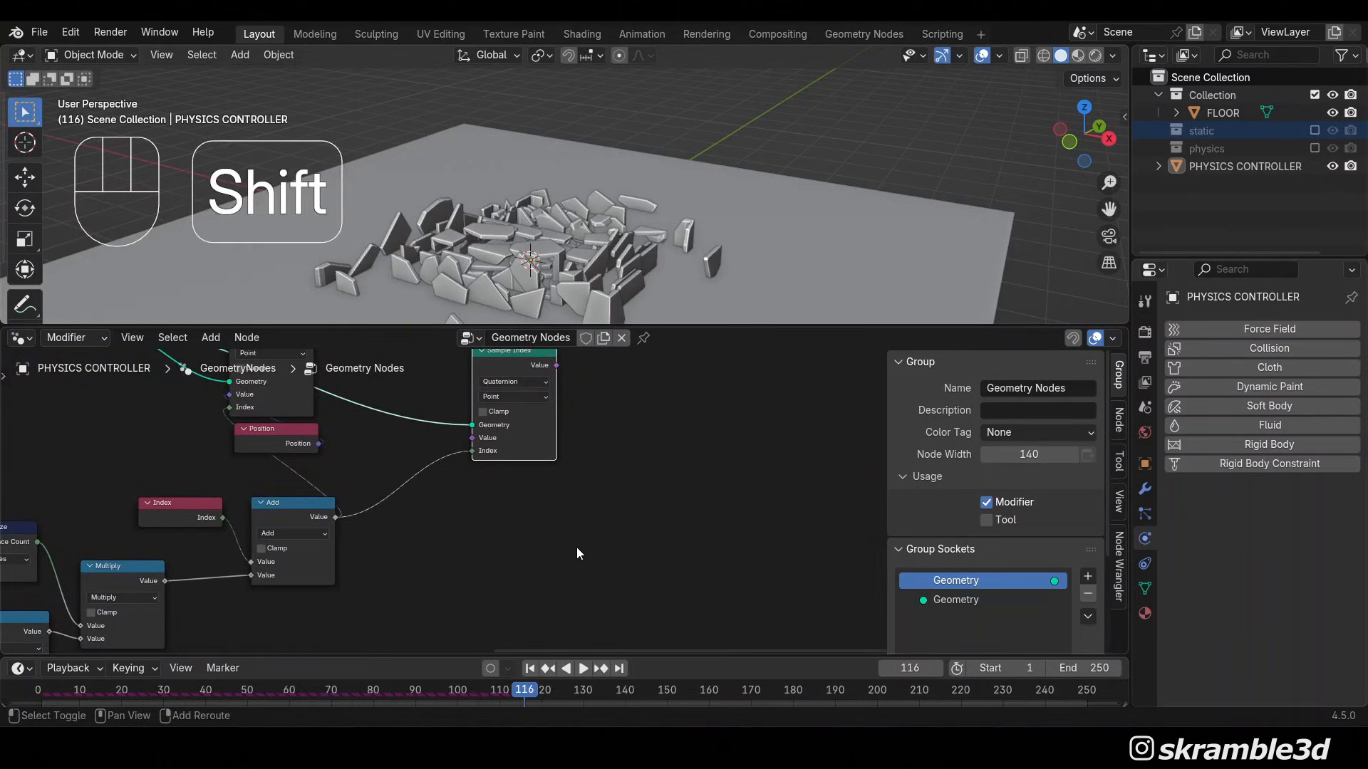
# Add a Named Attribute node below the quaternion Sample Index and have it read the rot attribute as Quaternion
pyautogui.hotkey('shift', 'a')
pyautogui.write('named')
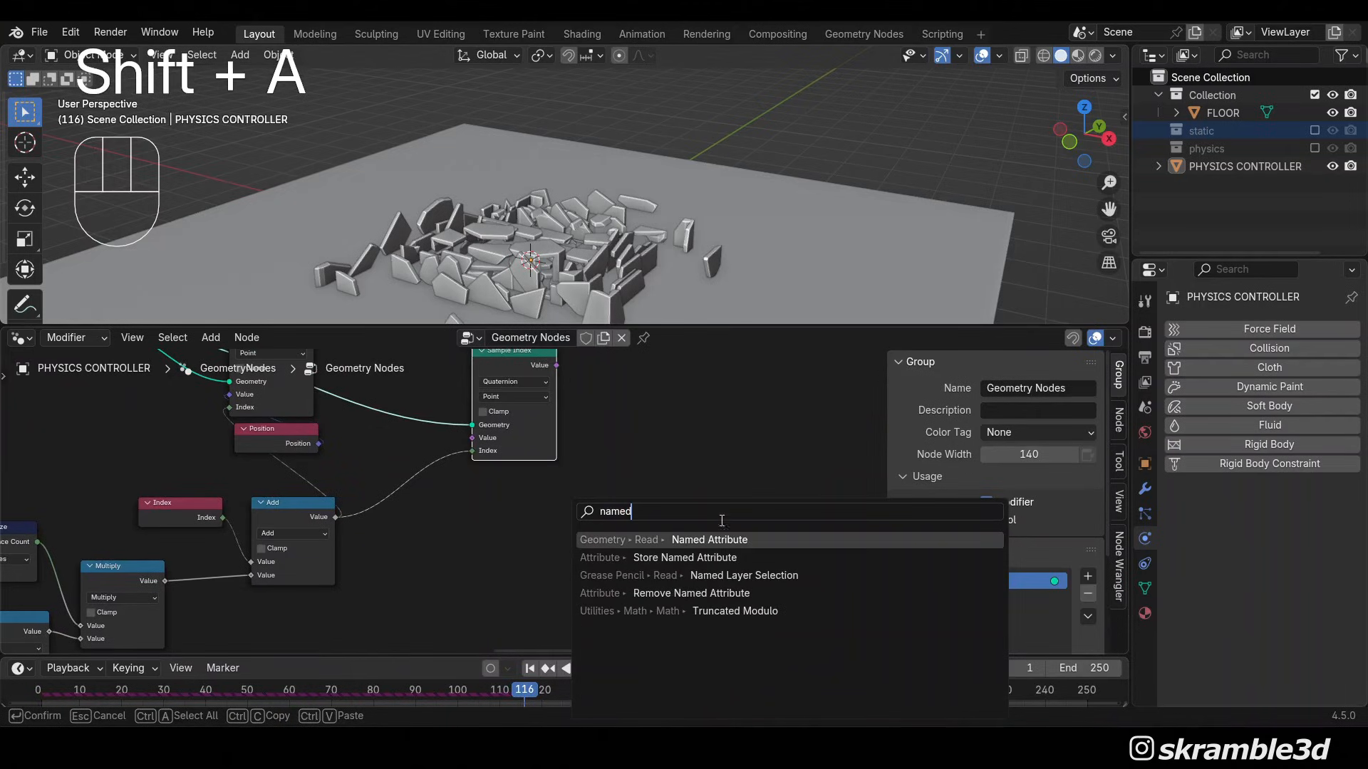
pyautogui.click(728, 532)
pyautogui.click(491, 556)
pyautogui.scroll(2, 490, 573)
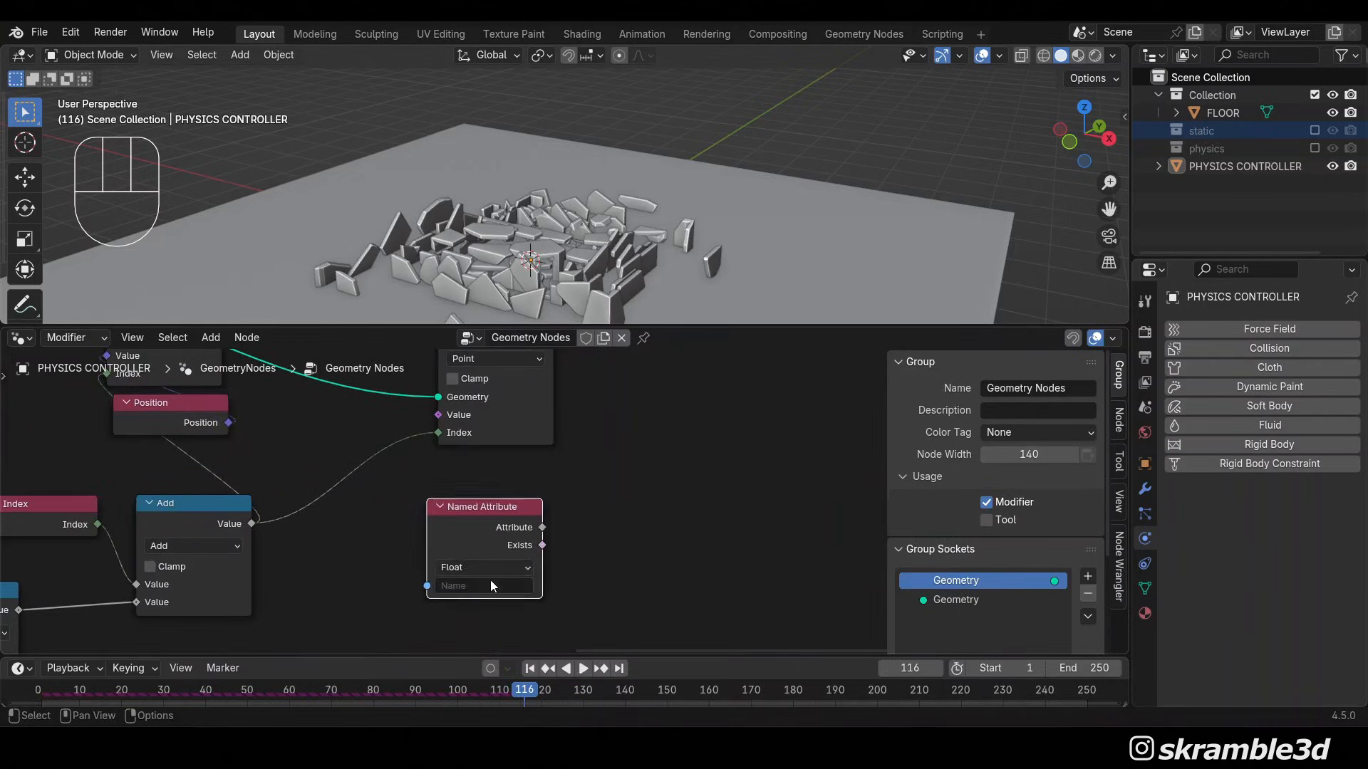
pyautogui.click(491, 585)
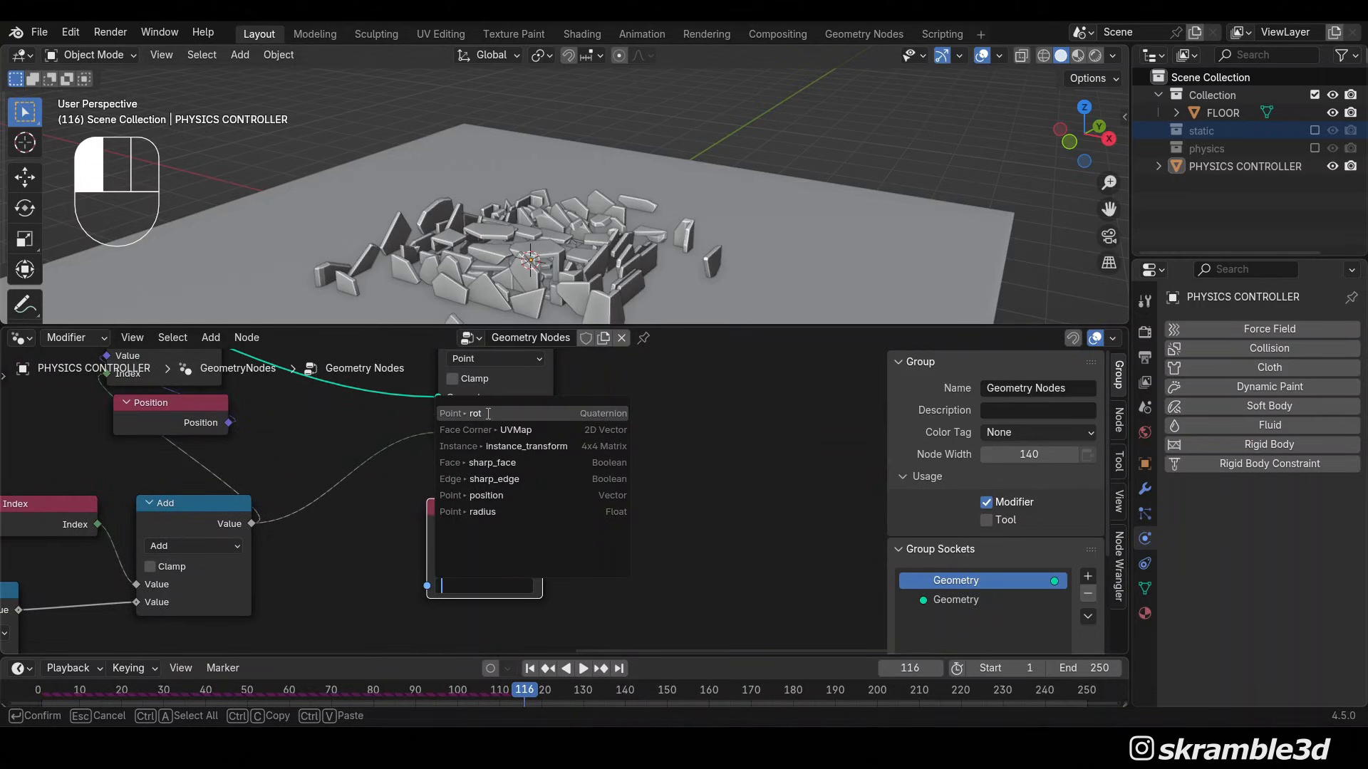
pyautogui.click(486, 413)
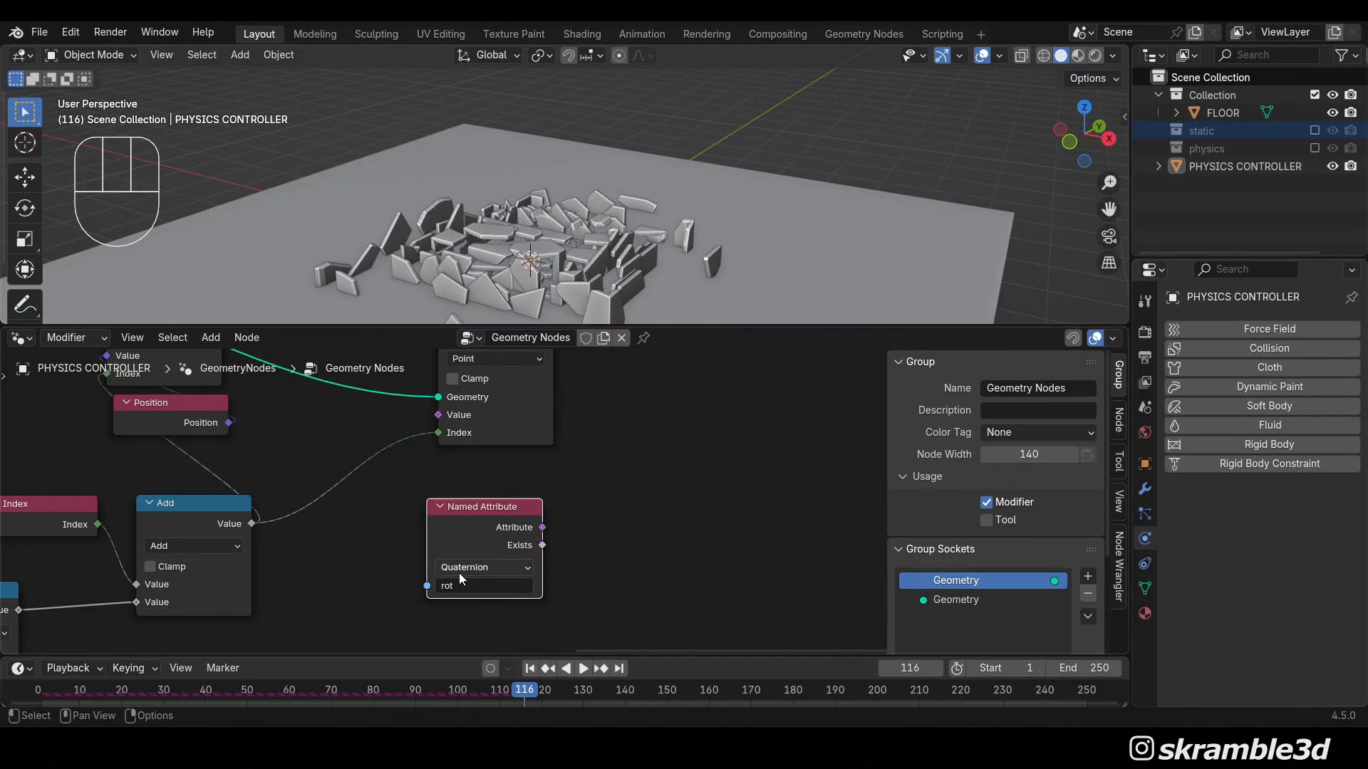
# Connect the rot Attribute output to the quaternion Sample Index's Value input and tuck the Named Attribute node beneath it
pyautogui.scroll(-2, 565, 527)
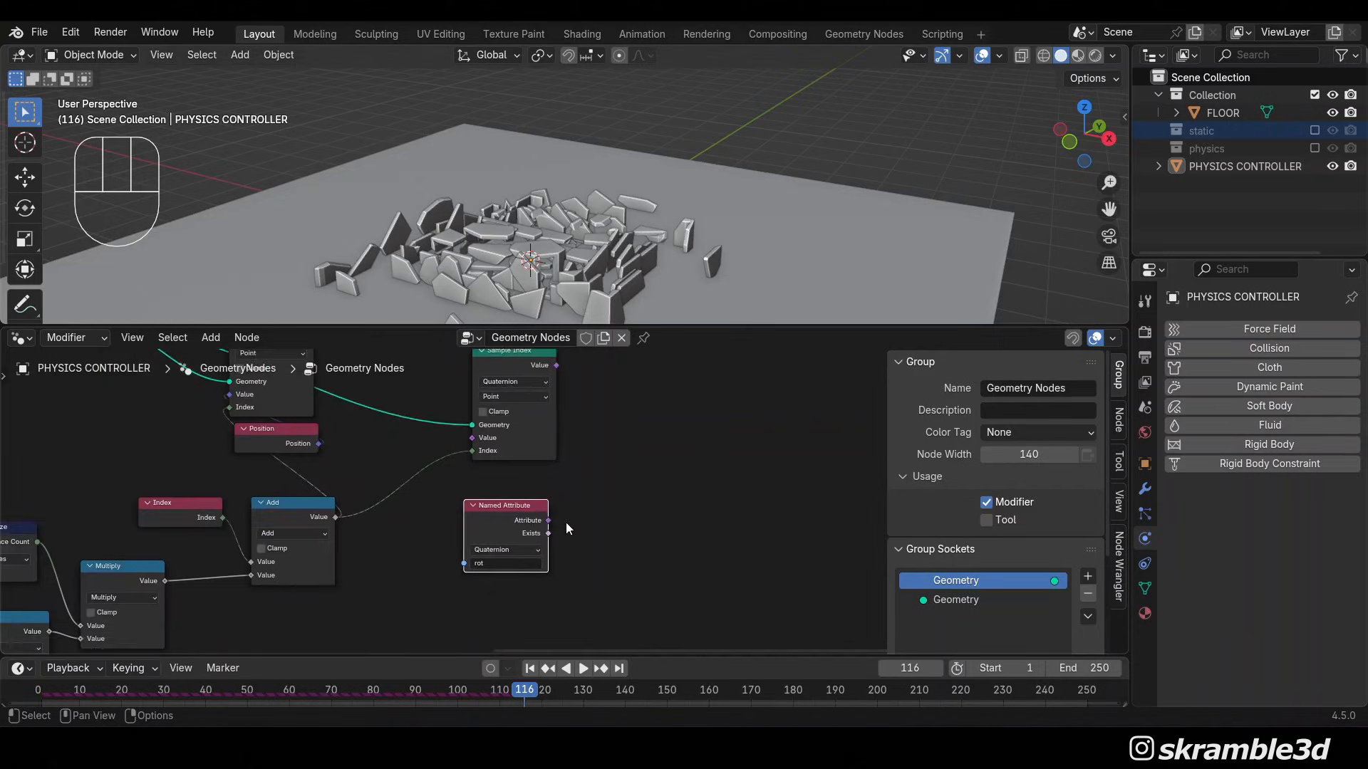
pyautogui.moveTo(566, 523); pyautogui.dragTo(603, 541, button='middle')
pyautogui.scroll(1, 602, 542)
pyautogui.moveTo(588, 550); pyautogui.dragTo(491, 447)
pyautogui.moveTo(532, 555); pyautogui.dragTo(533, 530)
# Reposition the Group Output node slightly lower and closer to the Set Position node
pyautogui.scroll(-4, 593, 524)
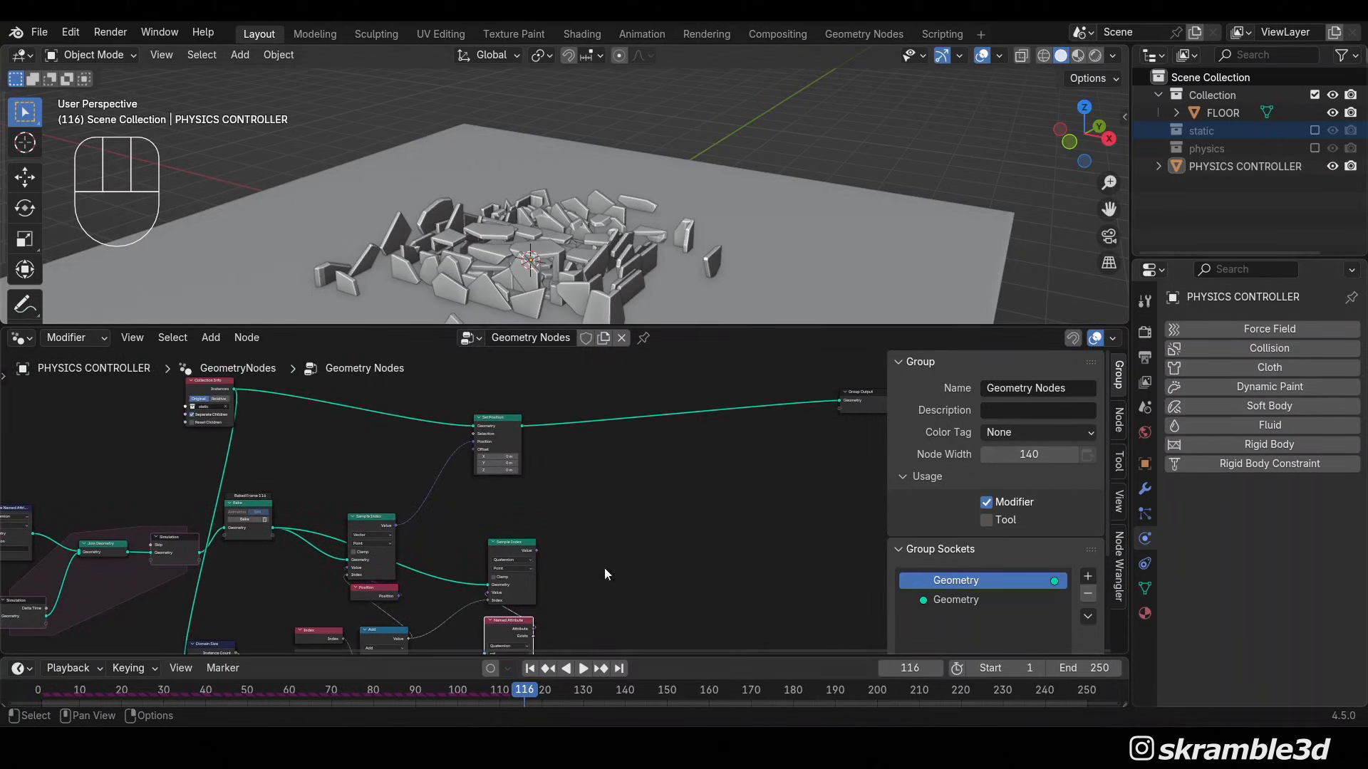
pyautogui.moveTo(857, 405); pyautogui.dragTo(826, 466)
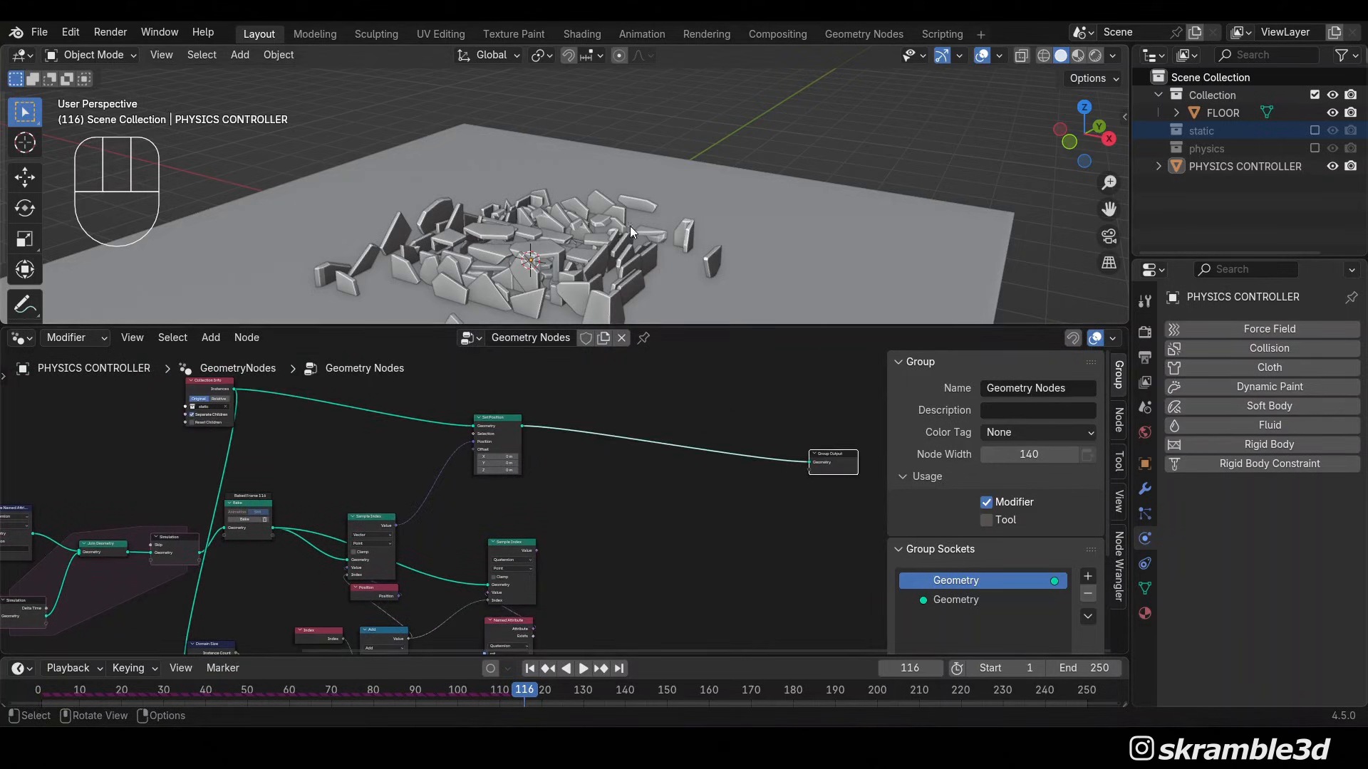
pyautogui.scroll(2, 644, 491)
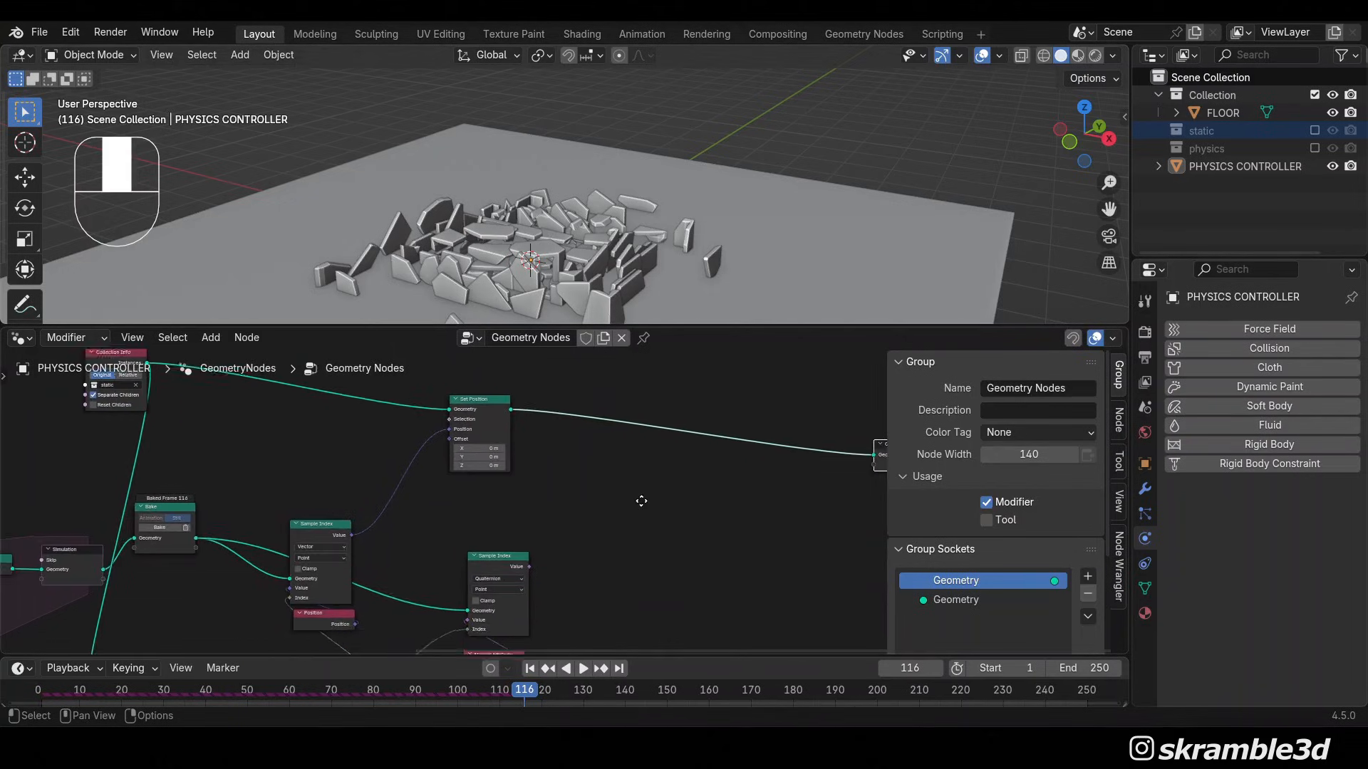
# Insert Rotate Instances between Set Position and Group Output, with the quaternion Sample Index's Value driving its Rotation
pyautogui.hotkey('shift', 'a')
pyautogui.write('ro')
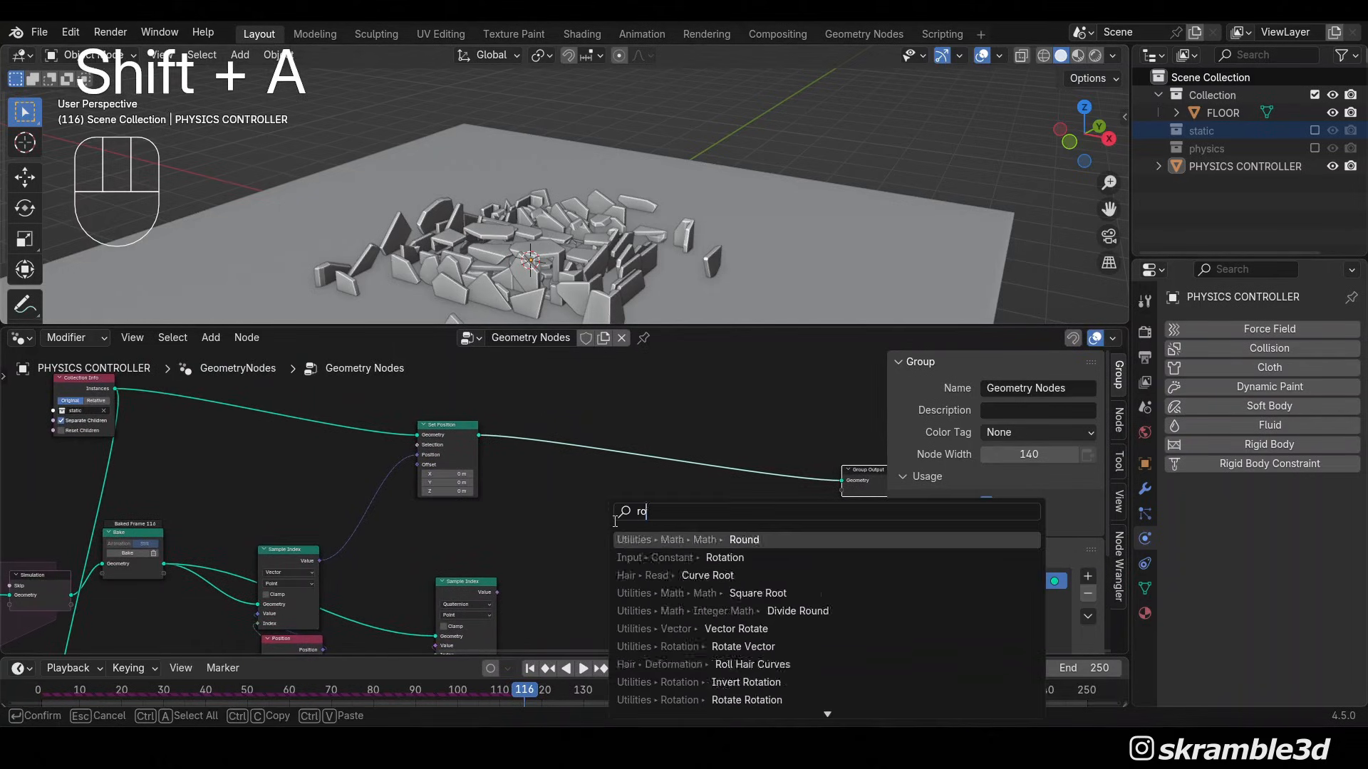
pyautogui.write('tate inst')
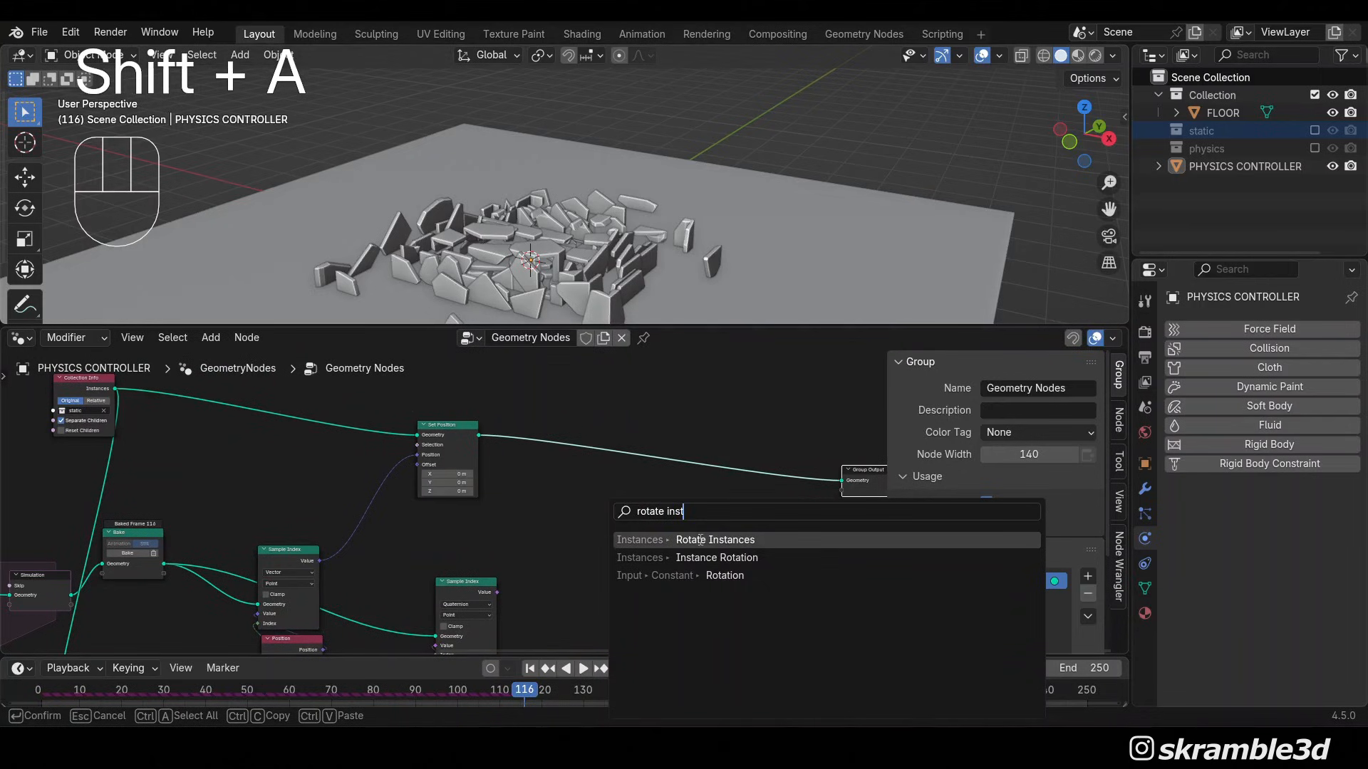
pyautogui.click(700, 540)
pyautogui.click(581, 560)
pyautogui.scroll(2, 583, 550)
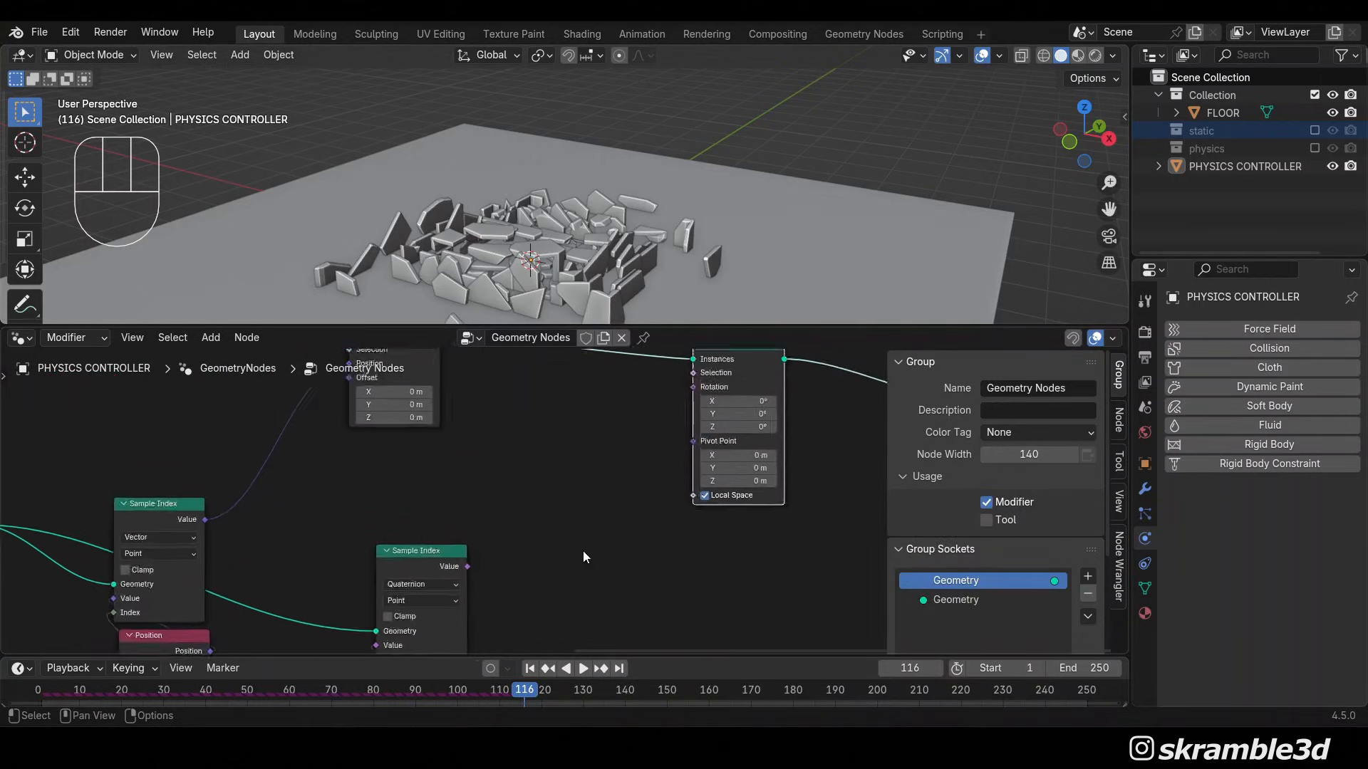
pyautogui.scroll(-1, 583, 557)
pyautogui.moveTo(475, 561); pyautogui.dragTo(684, 396)
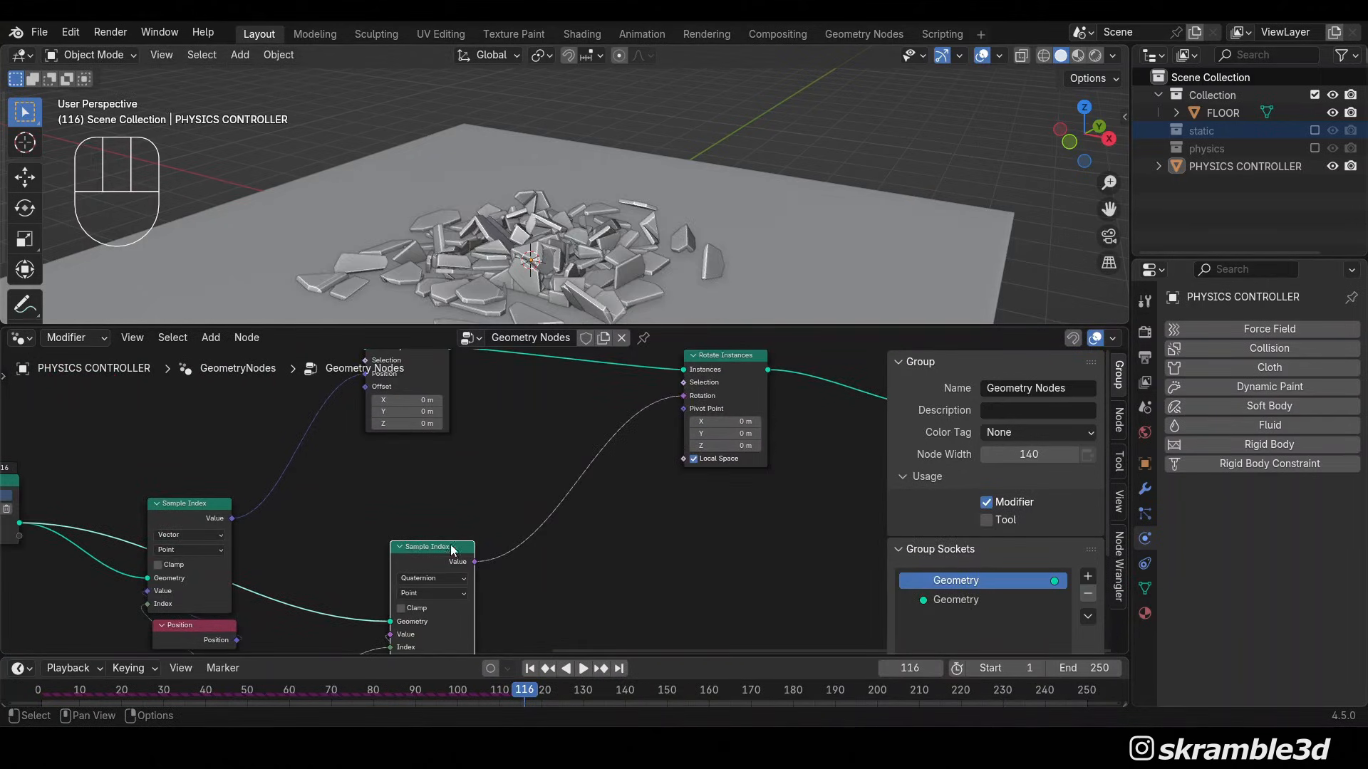
# Scrub the Value node to 11.2 to preview the pieces with both position and rotation sampled
pyautogui.scroll(-6, 555, 507)
pyautogui.moveTo(556, 507); pyautogui.dragTo(781, 377, button='middle')
pyautogui.moveTo(443, 503); pyautogui.dragTo(634, 390, button='middle')
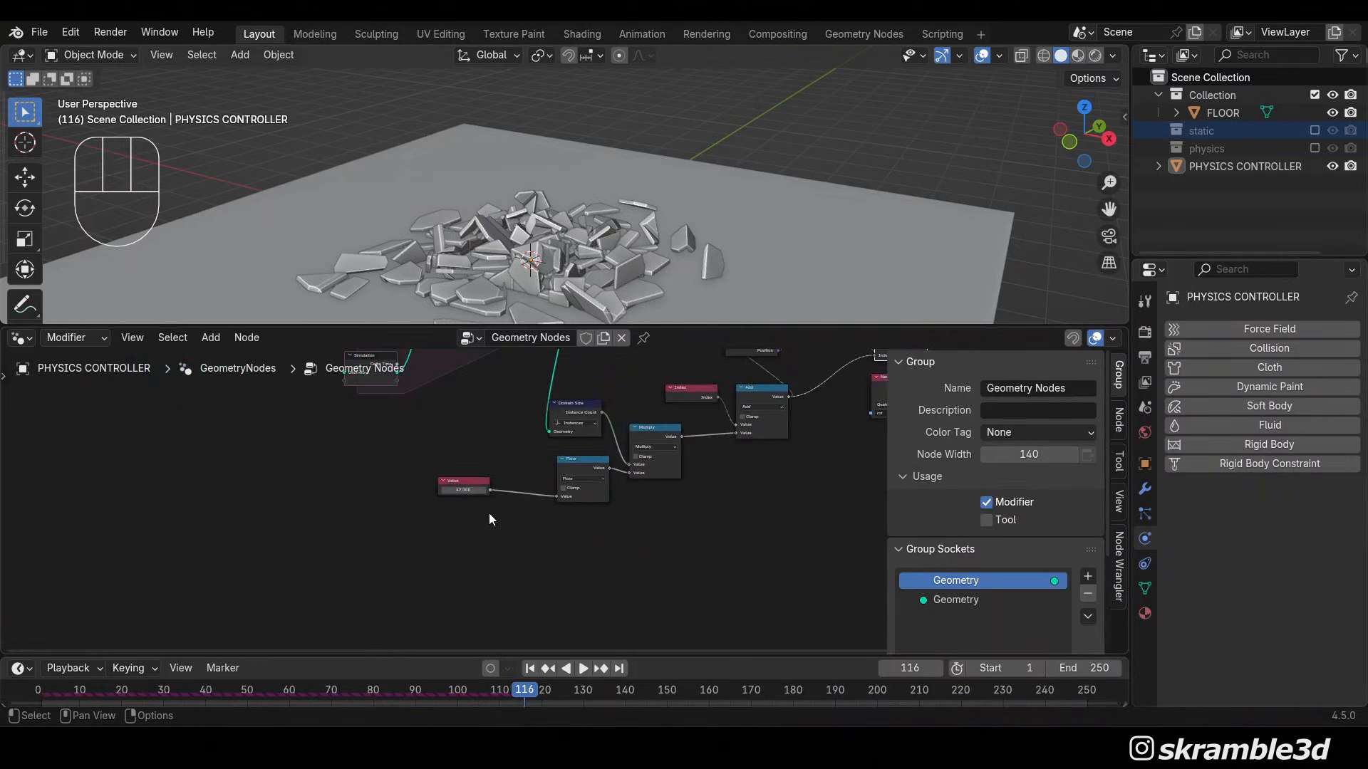
pyautogui.scroll(3, 481, 523)
pyautogui.moveTo(473, 529); pyautogui.dragTo(563, 536, button='middle')
pyautogui.moveTo(485, 505); pyautogui.dragTo(402, 504)
pyautogui.scroll(-3, 570, 453)
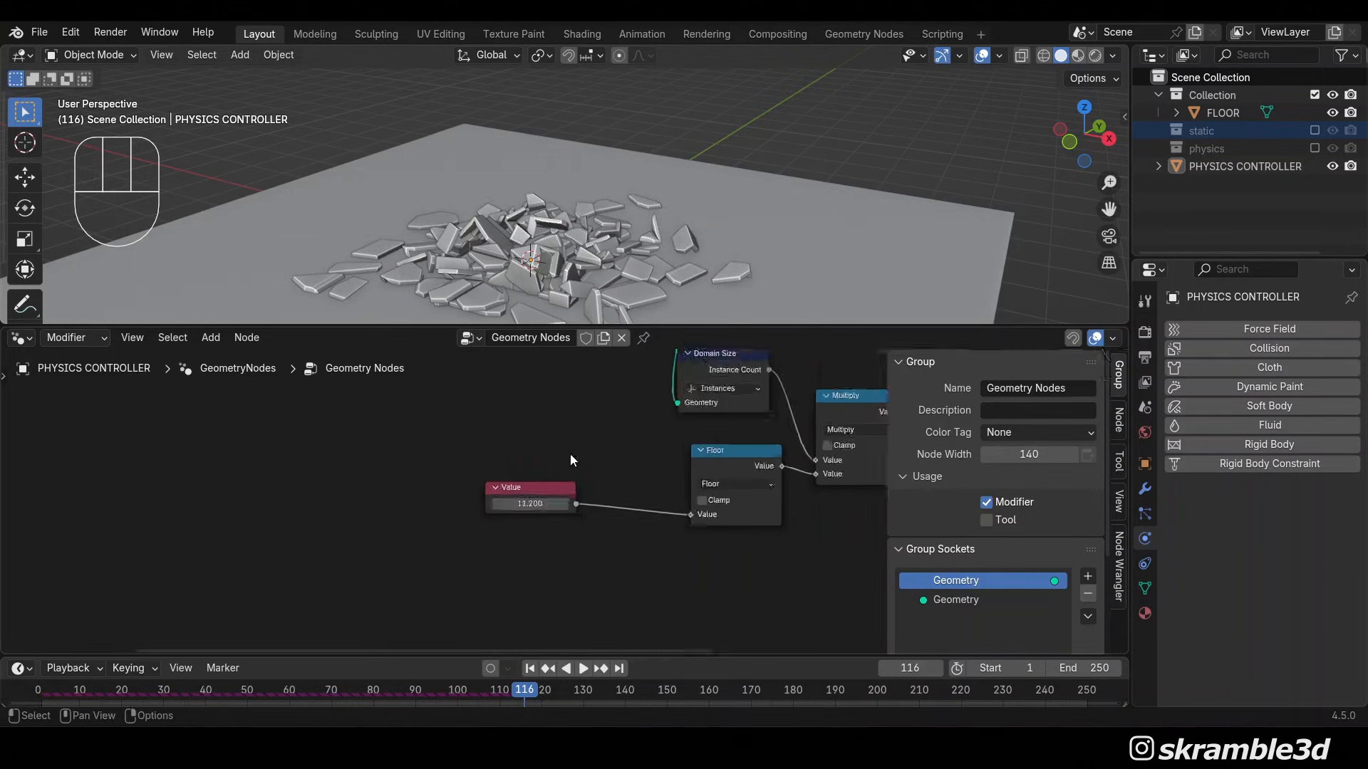
# Scrub the Value node feeding Floor to 106.9 to preview another baked frame
pyautogui.moveTo(570, 453); pyautogui.dragTo(616, 653, button='middle')
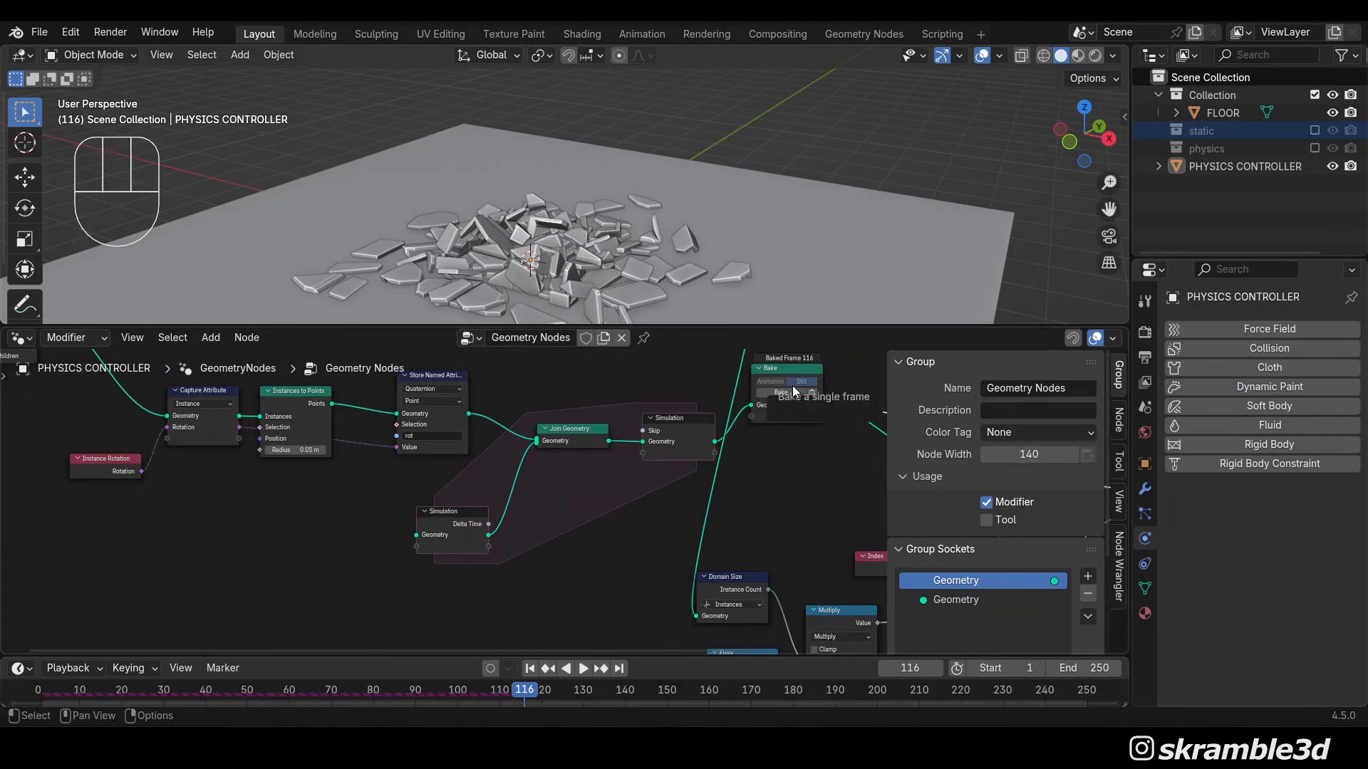
pyautogui.moveTo(530, 628); pyautogui.dragTo(547, 468, button='middle')
pyautogui.scroll(5, 580, 506)
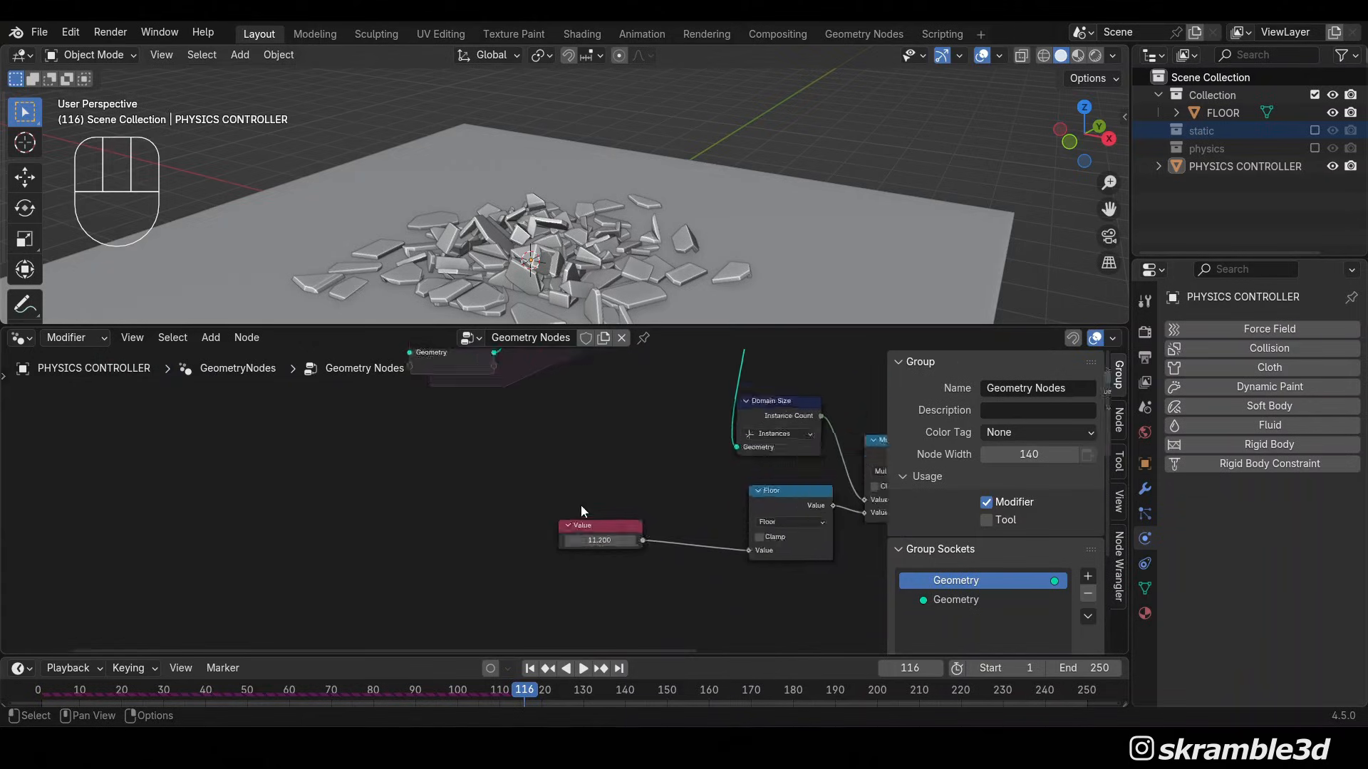
pyautogui.moveTo(610, 550)
pyautogui.mouseDown()
pyautogui.moveTo(596, 551)
pyautogui.moveTo(639, 550)
pyautogui.moveTo(594, 555)
pyautogui.mouseUp()
pyautogui.scroll(-4, 640, 467)
pyautogui.scroll(5, 649, 515)
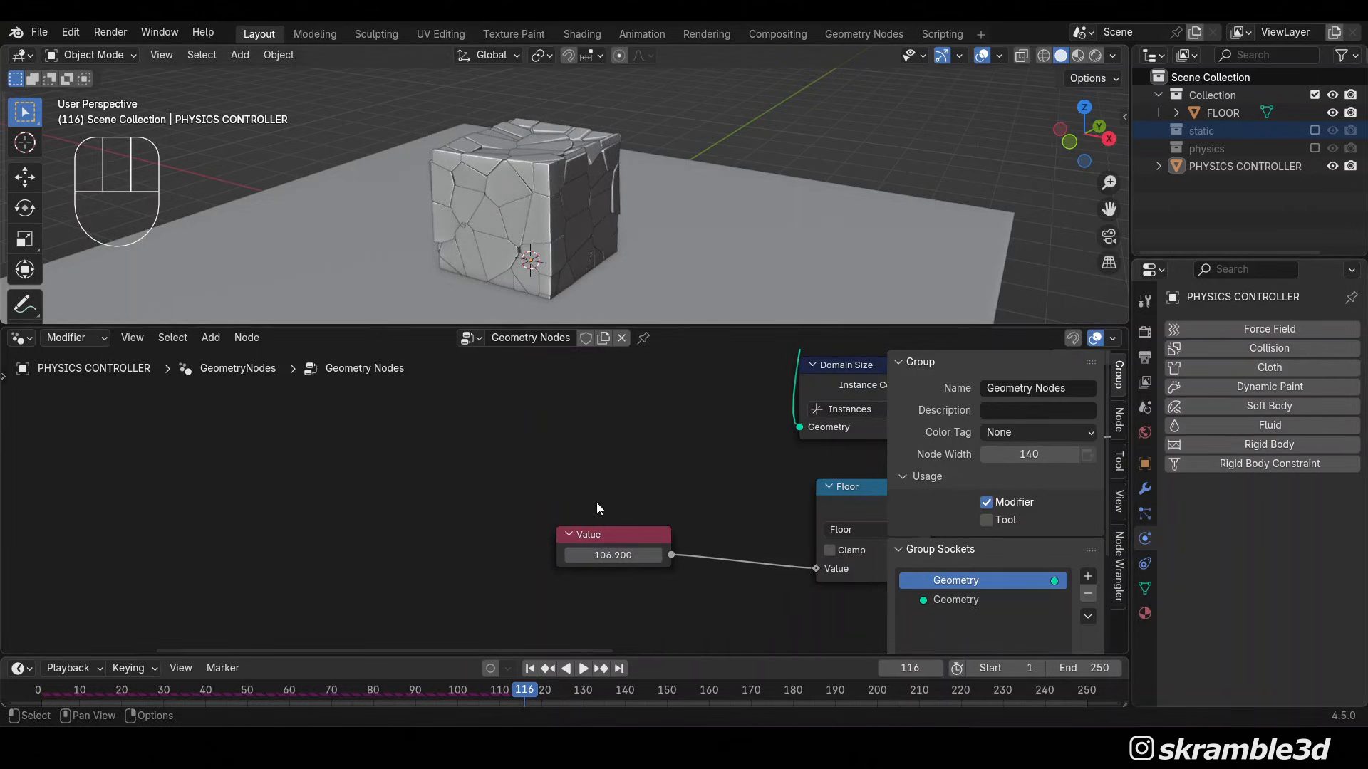
pyautogui.moveTo(596, 502); pyautogui.dragTo(504, 406, button='middle')
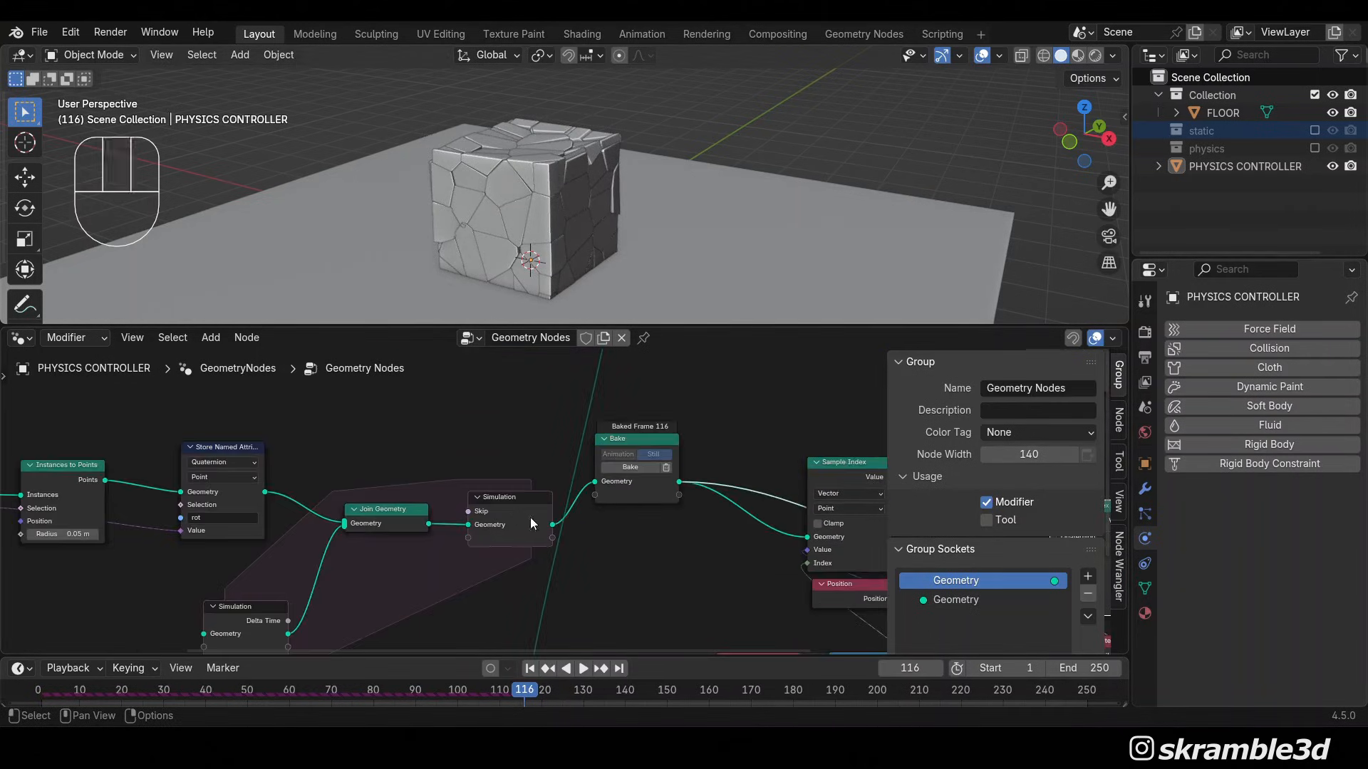
pyautogui.scroll(1, 655, 435)
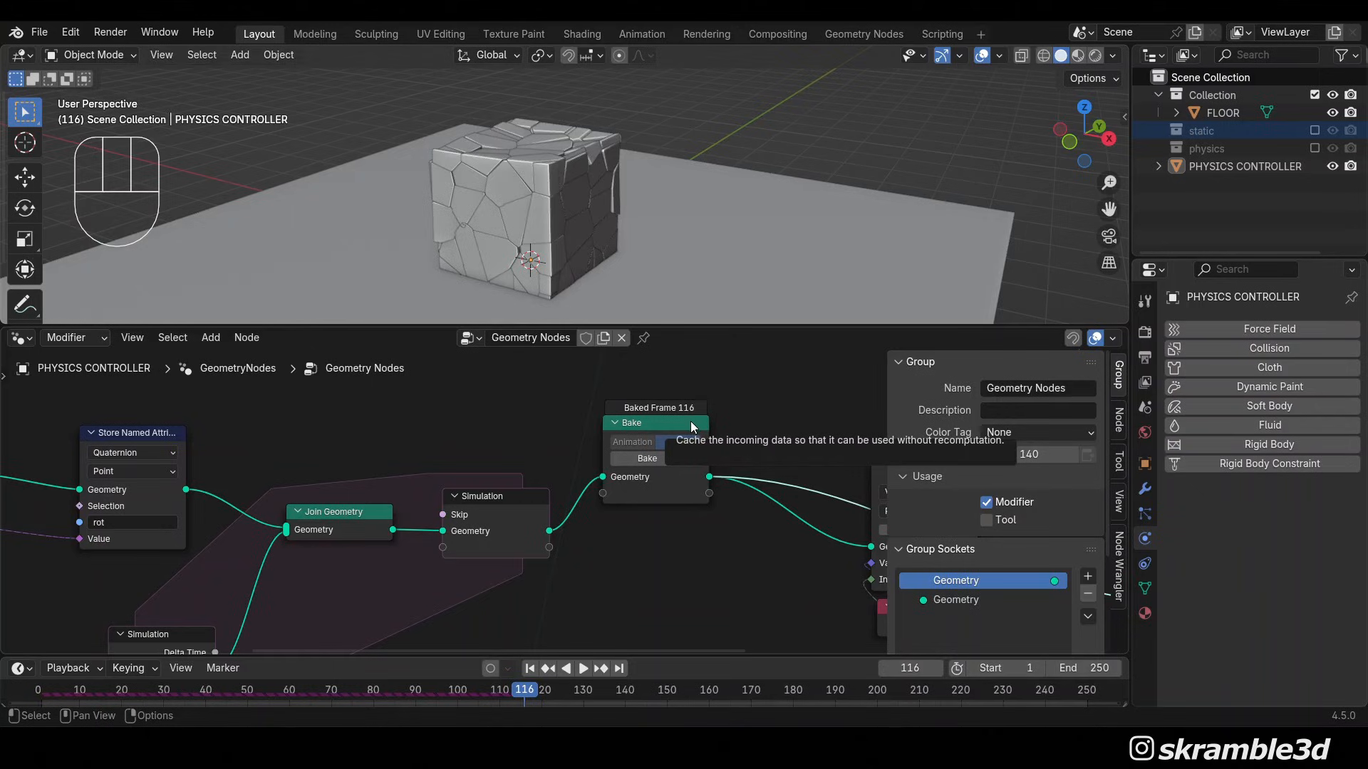
# Add a Scene Time node below and to the left of the Value node
pyautogui.scroll(-1, 631, 532)
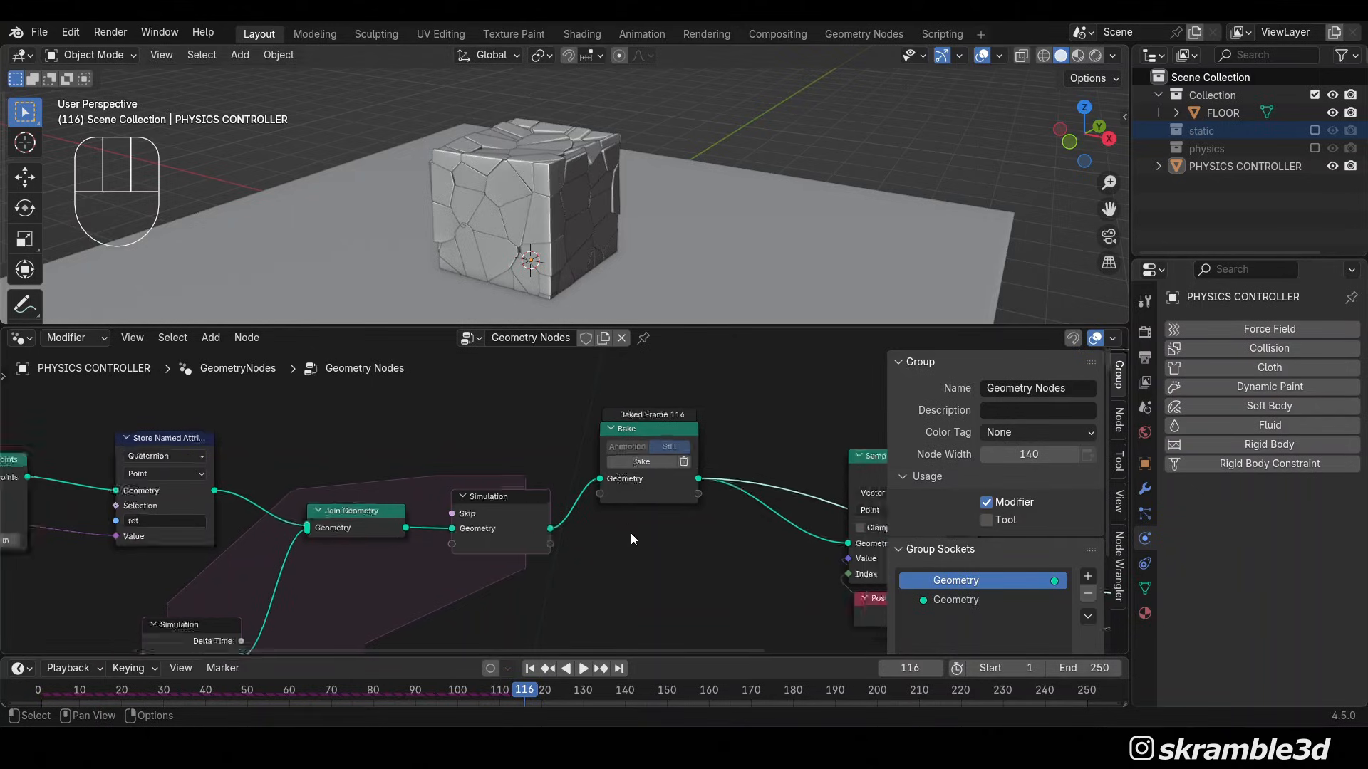
pyautogui.scroll(-4, 631, 533)
pyautogui.moveTo(630, 533); pyautogui.dragTo(771, 238, button='middle')
pyautogui.scroll(5, 694, 553)
pyautogui.scroll(-5, 686, 549)
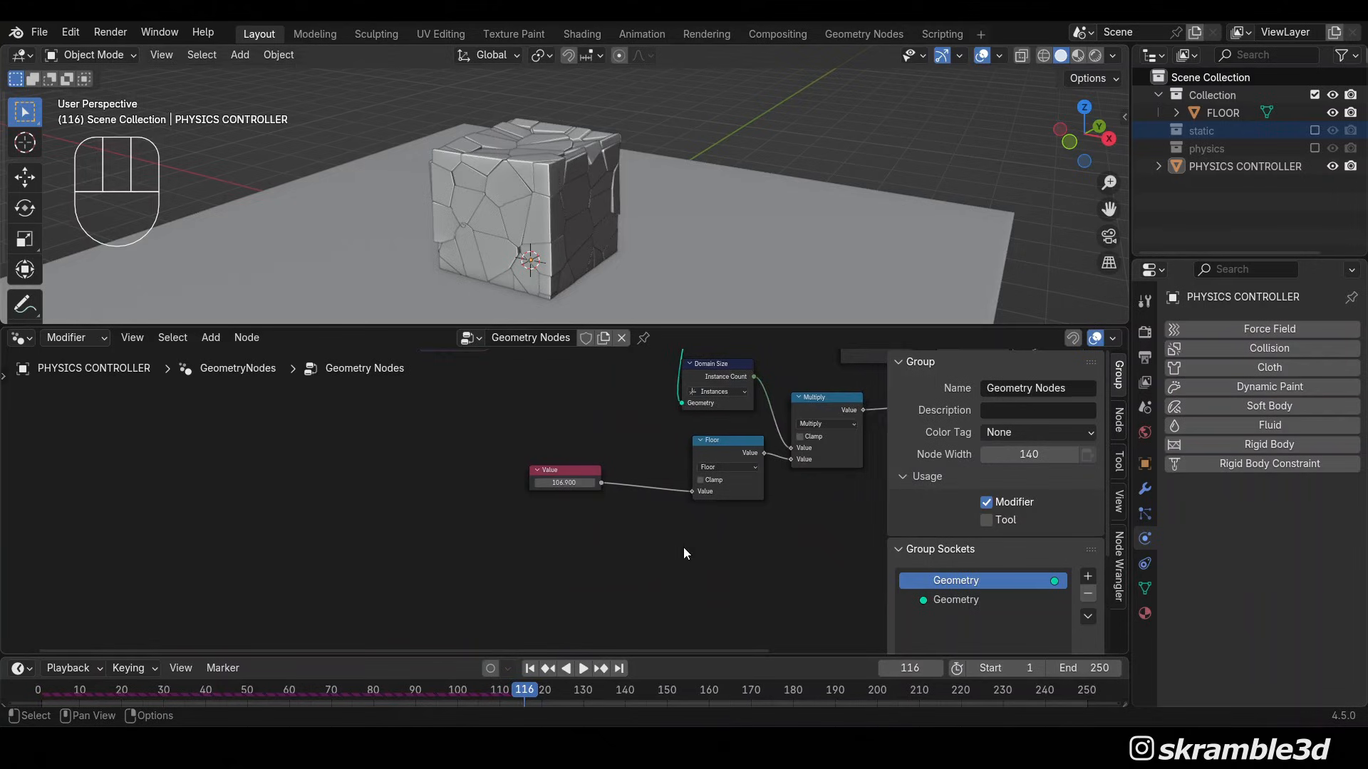
pyautogui.moveTo(684, 549); pyautogui.dragTo(722, 548, button='middle')
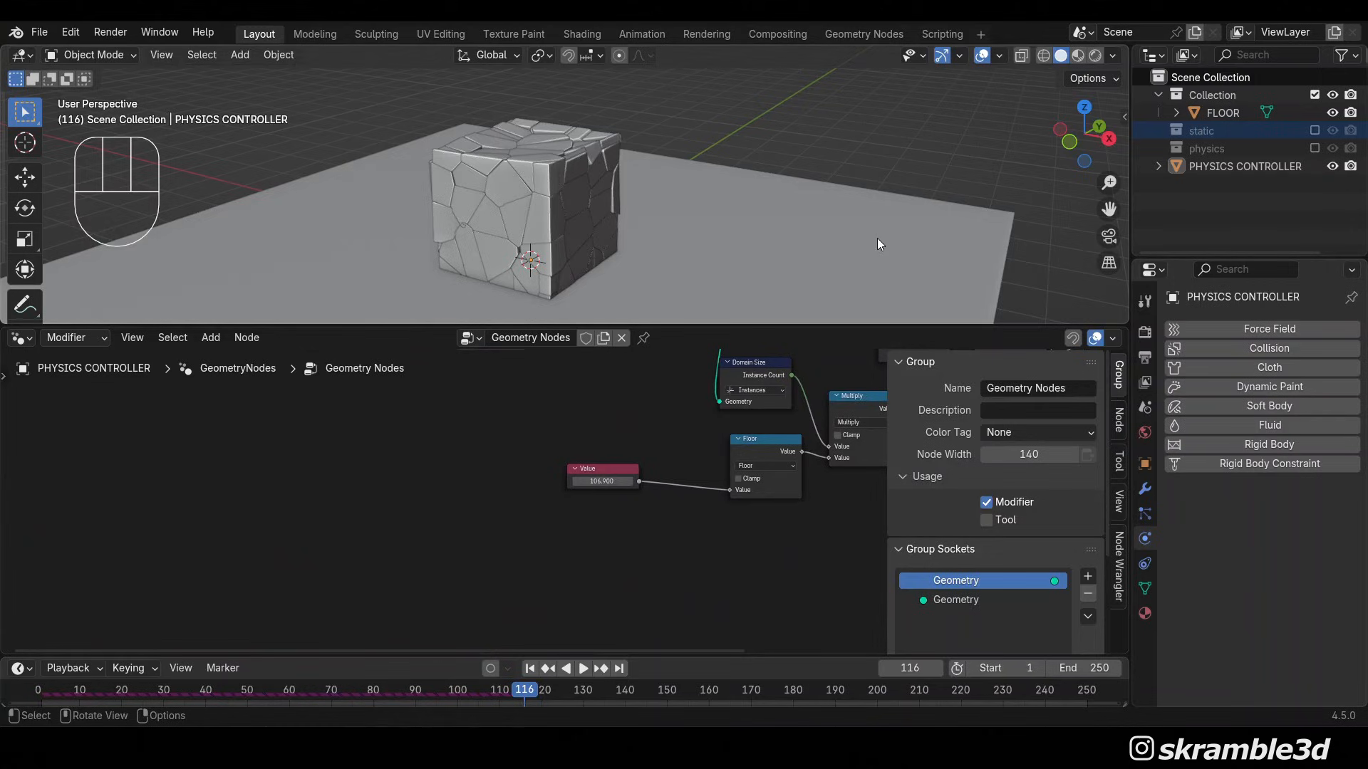
pyautogui.scroll(-1, 560, 527)
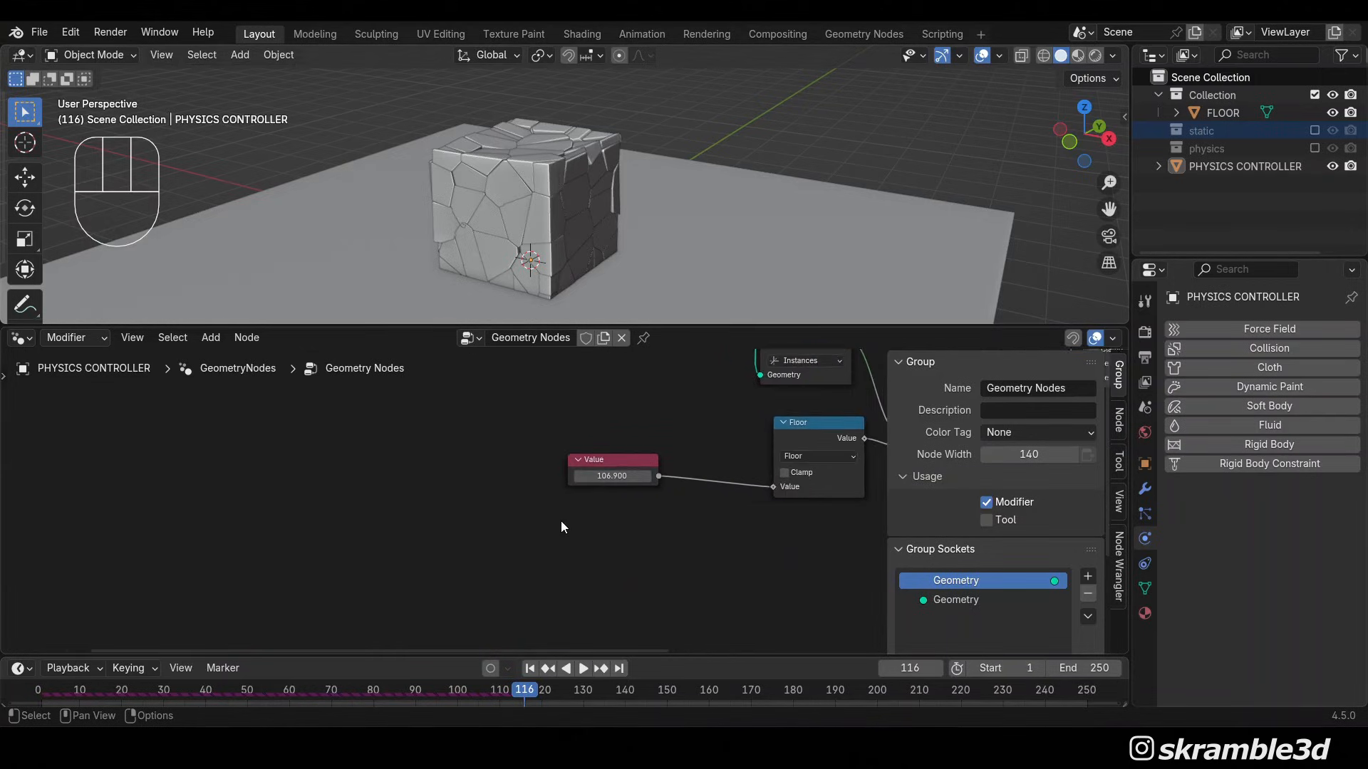
pyautogui.moveTo(561, 520); pyautogui.dragTo(540, 496, button='middle')
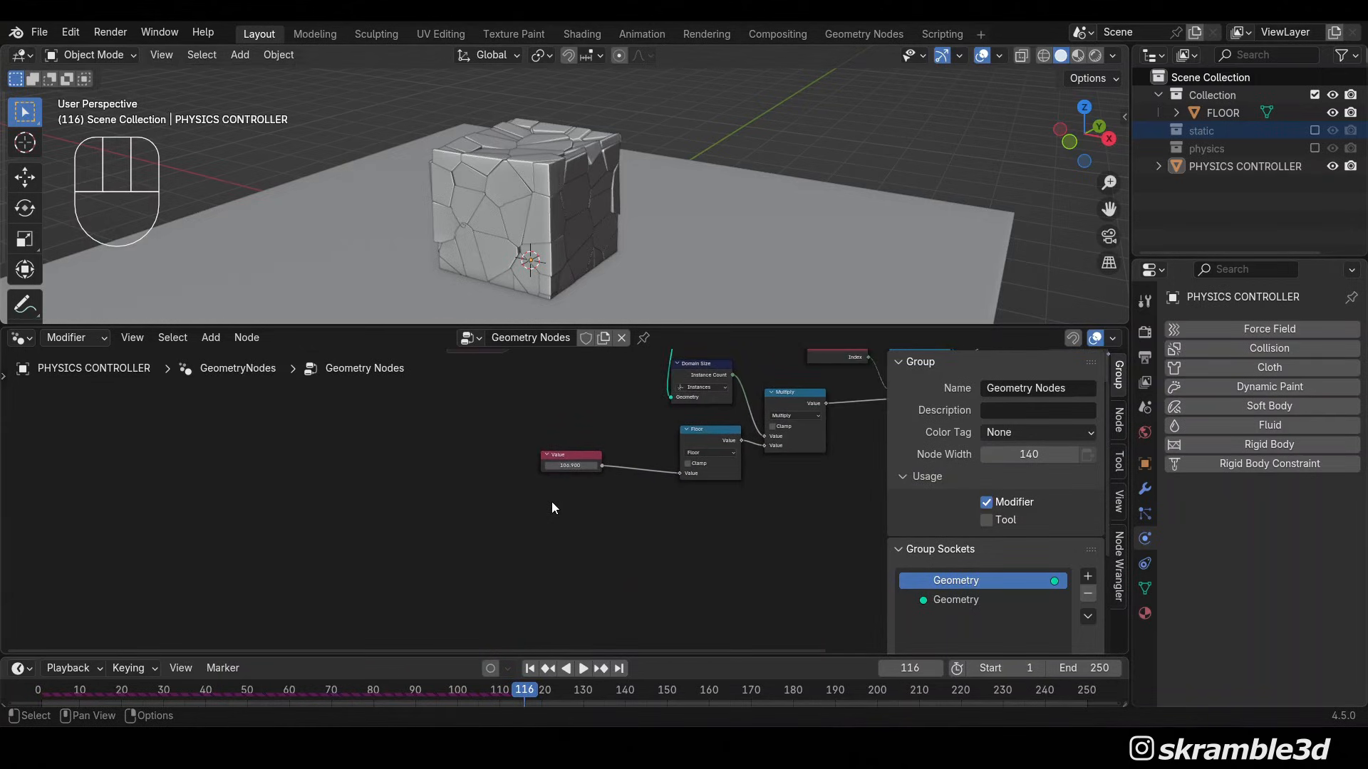
pyautogui.hotkey('shift', 'a')
pyautogui.write('scene ti')
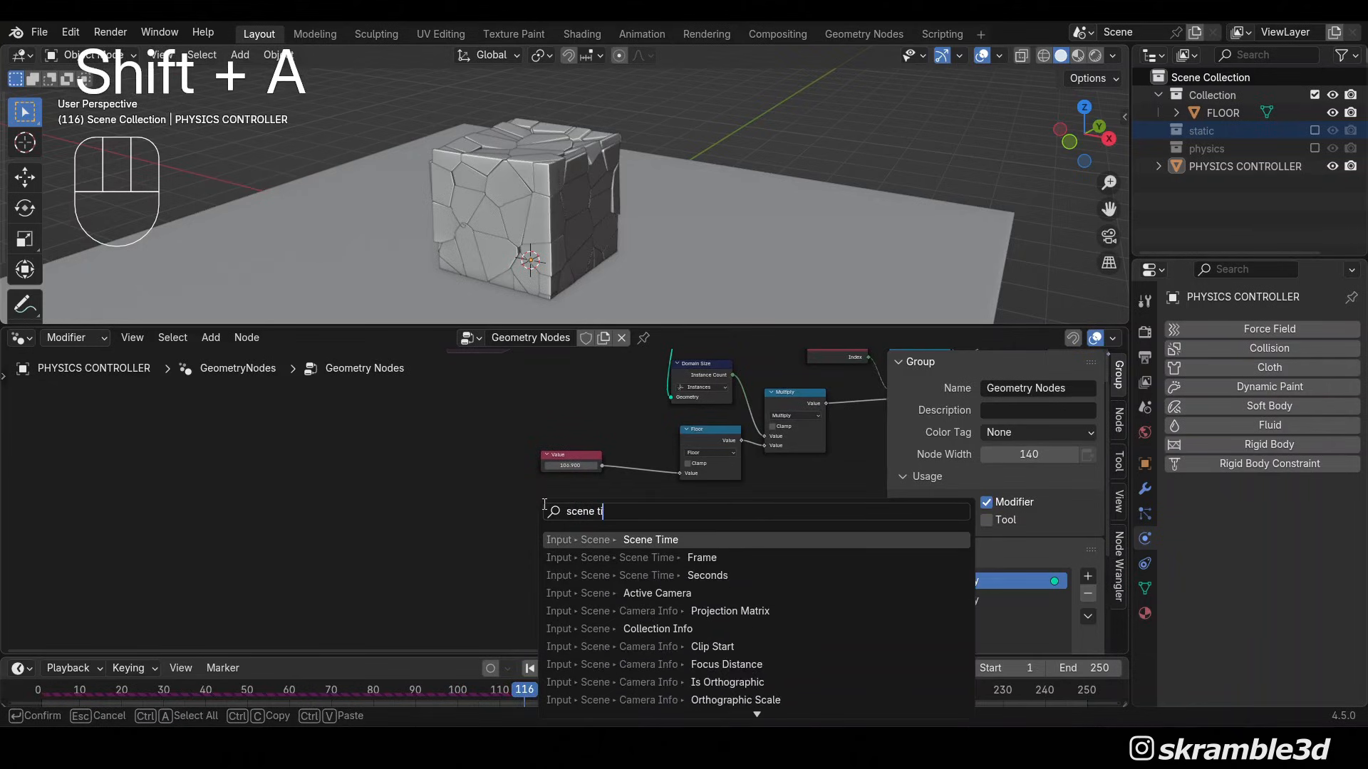
pyautogui.write('m')
pyautogui.click(653, 540)
pyautogui.click(403, 503)
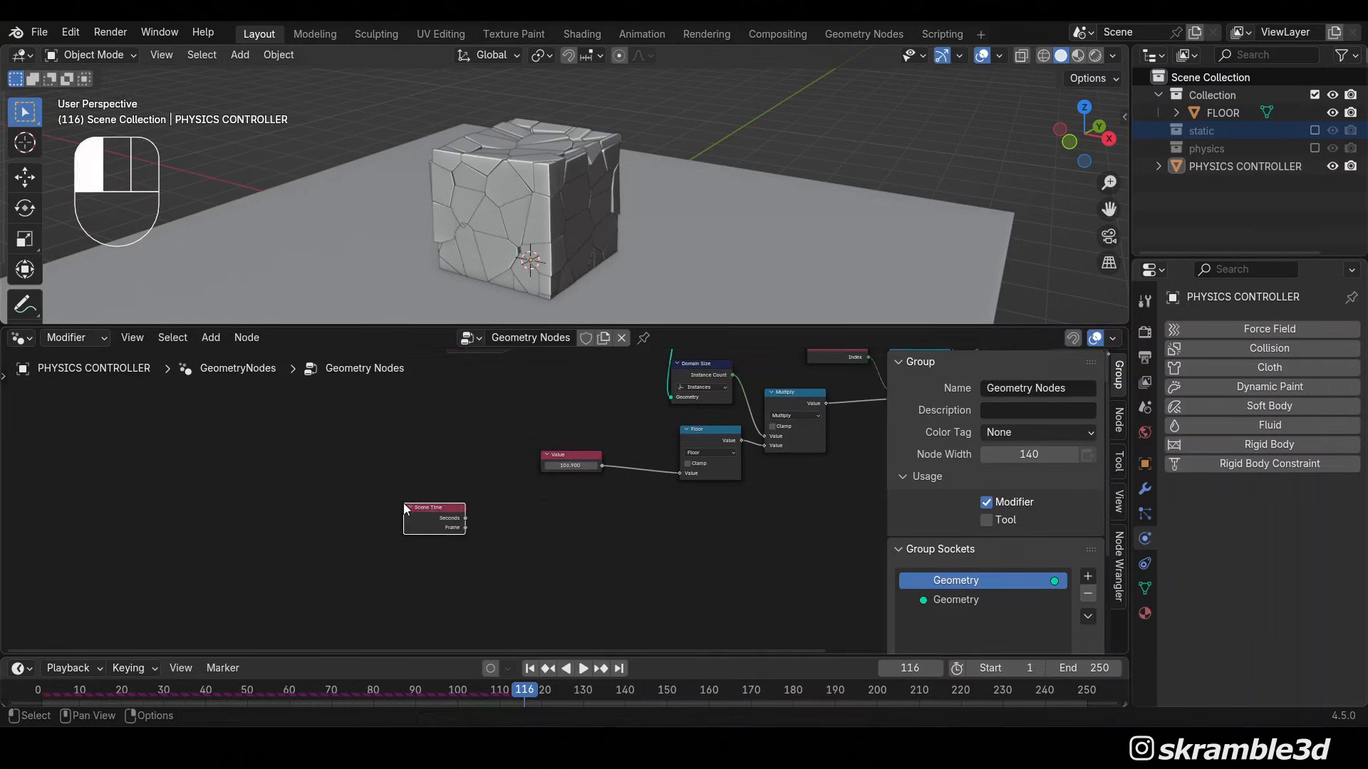
# Add a Map Range node beside Scene Time, with its Value input driven by Scene Time's Frame output
pyautogui.scroll(2, 427, 516)
pyautogui.moveTo(406, 544); pyautogui.dragTo(492, 519)
pyautogui.write('map range')
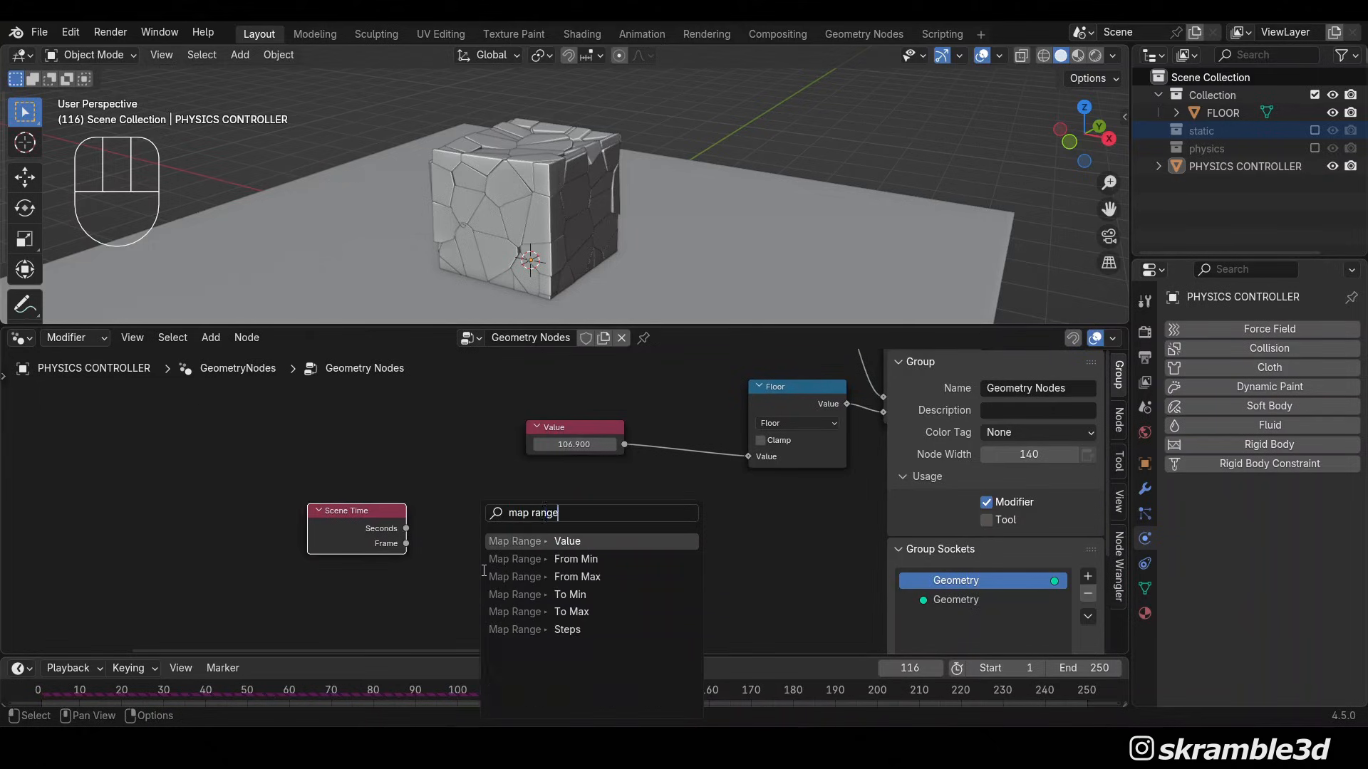
pyautogui.press('Return')
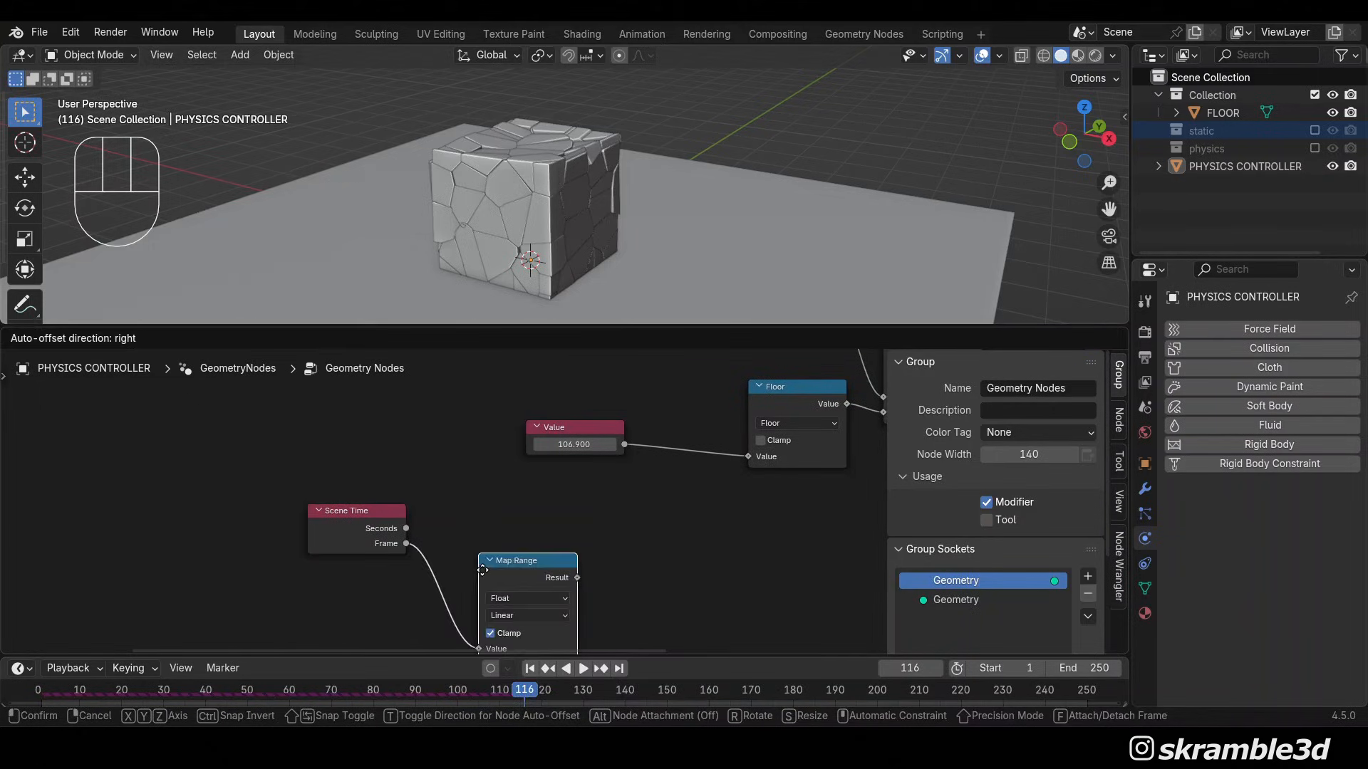
pyautogui.click(624, 564)
pyautogui.moveTo(624, 562); pyautogui.dragTo(672, 491, button='middle')
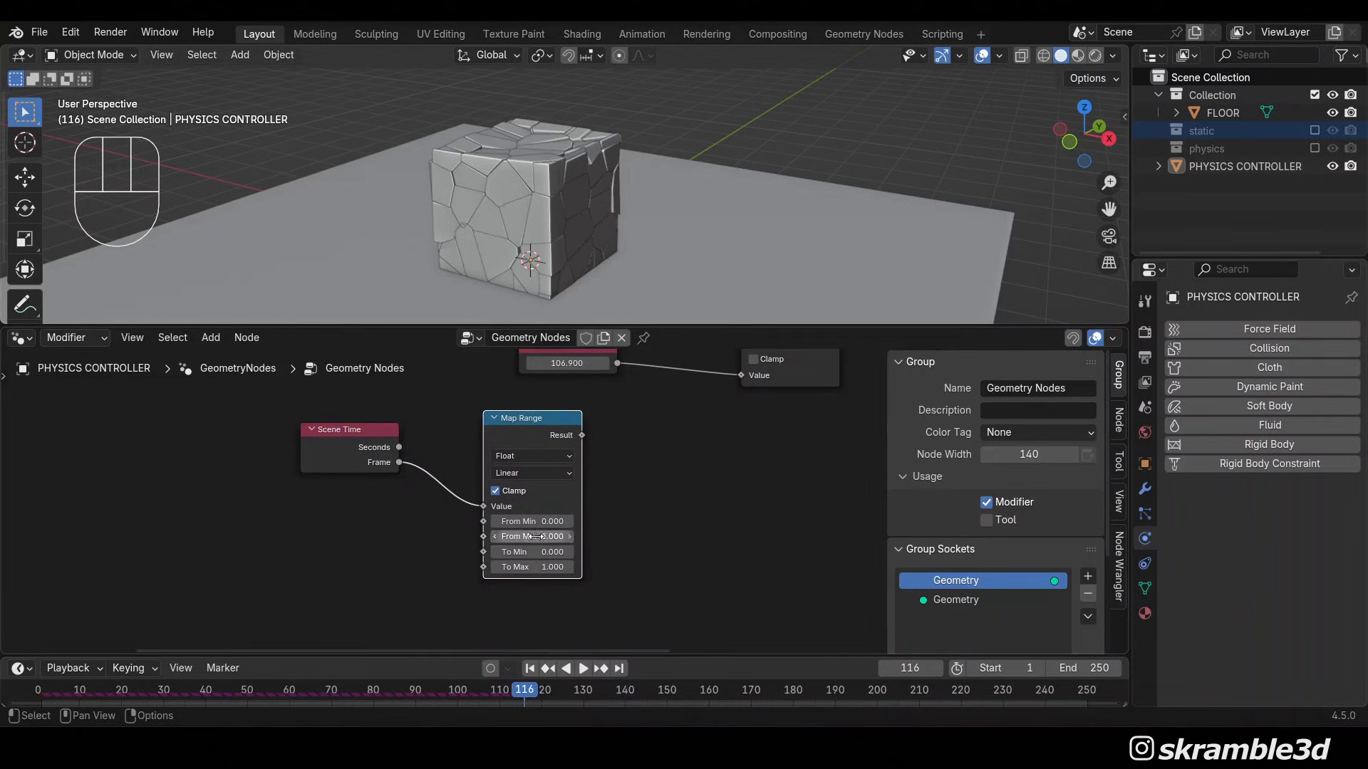
# Set the Map Range node's From Min to 20 and From Max to 70
pyautogui.scroll(2, 601, 563)
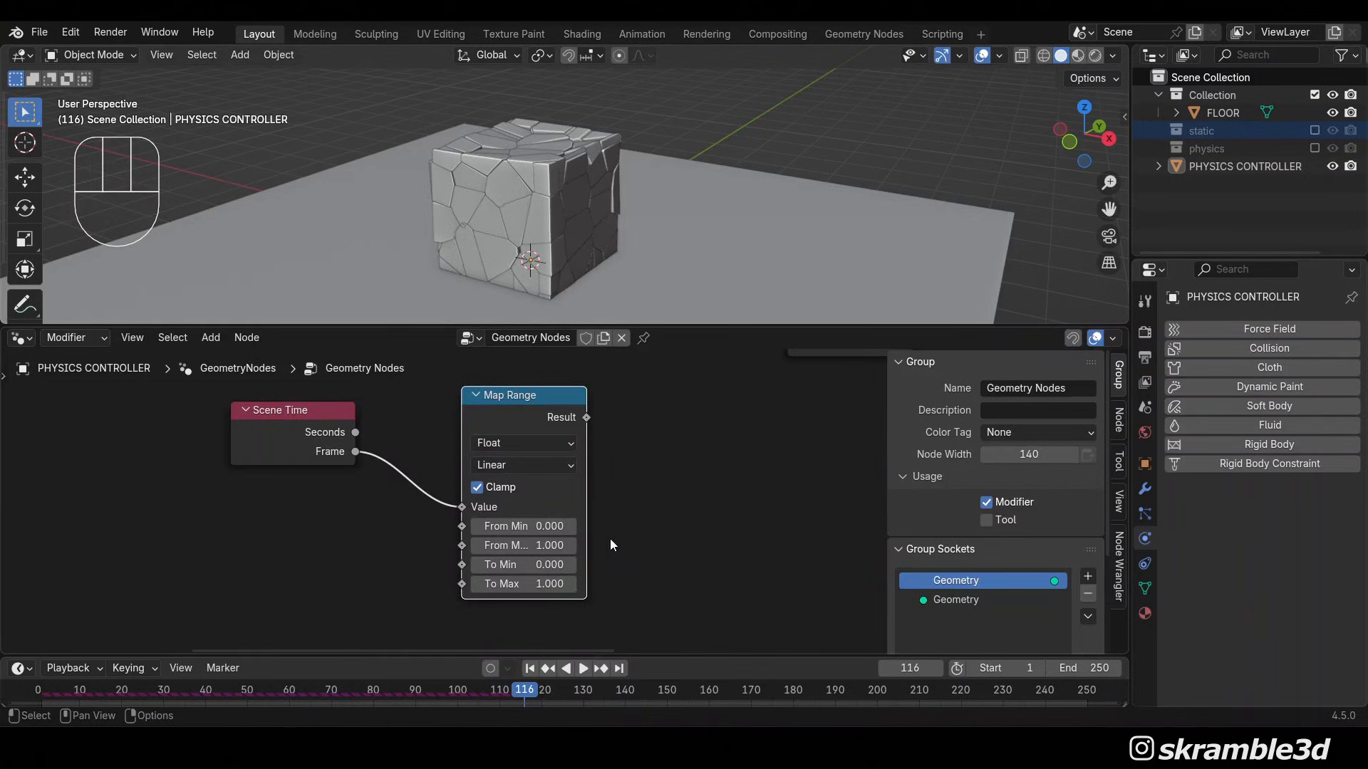
pyautogui.click(532, 529)
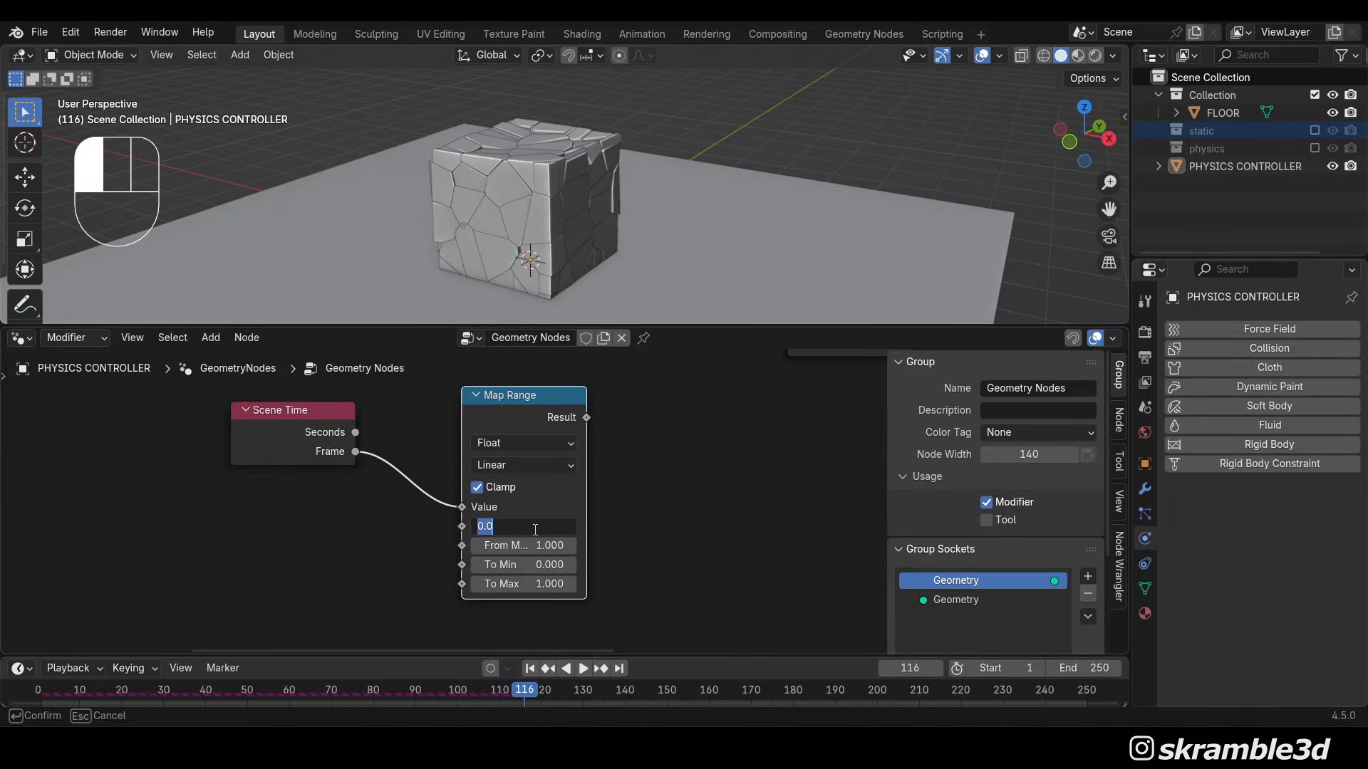
pyautogui.write('20')
pyautogui.press('Return')
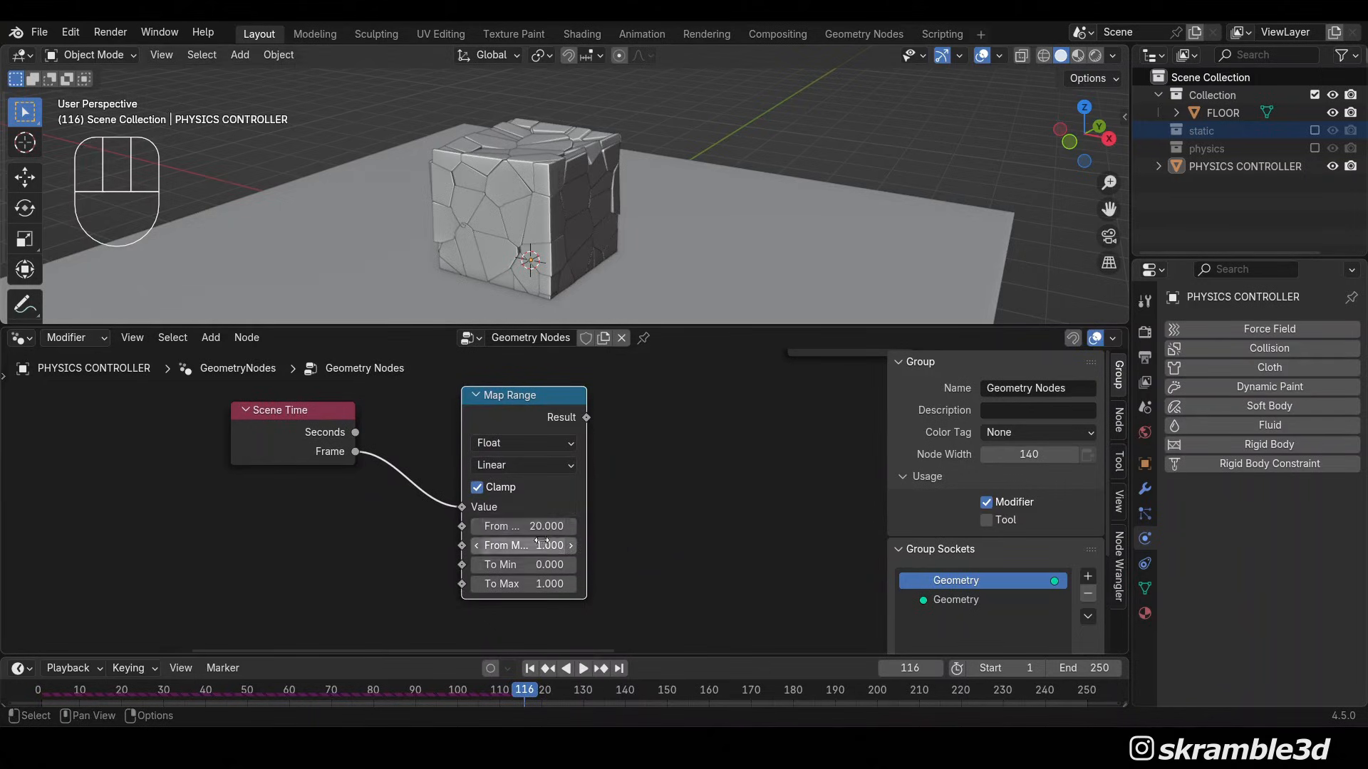
pyautogui.click(543, 543)
pyautogui.write('70')
pyautogui.press('Return')
# Review the node tree from the physics Collection Info through the simulation zone and Bake node, including the frame that was baked
pyautogui.scroll(-2, 563, 552)
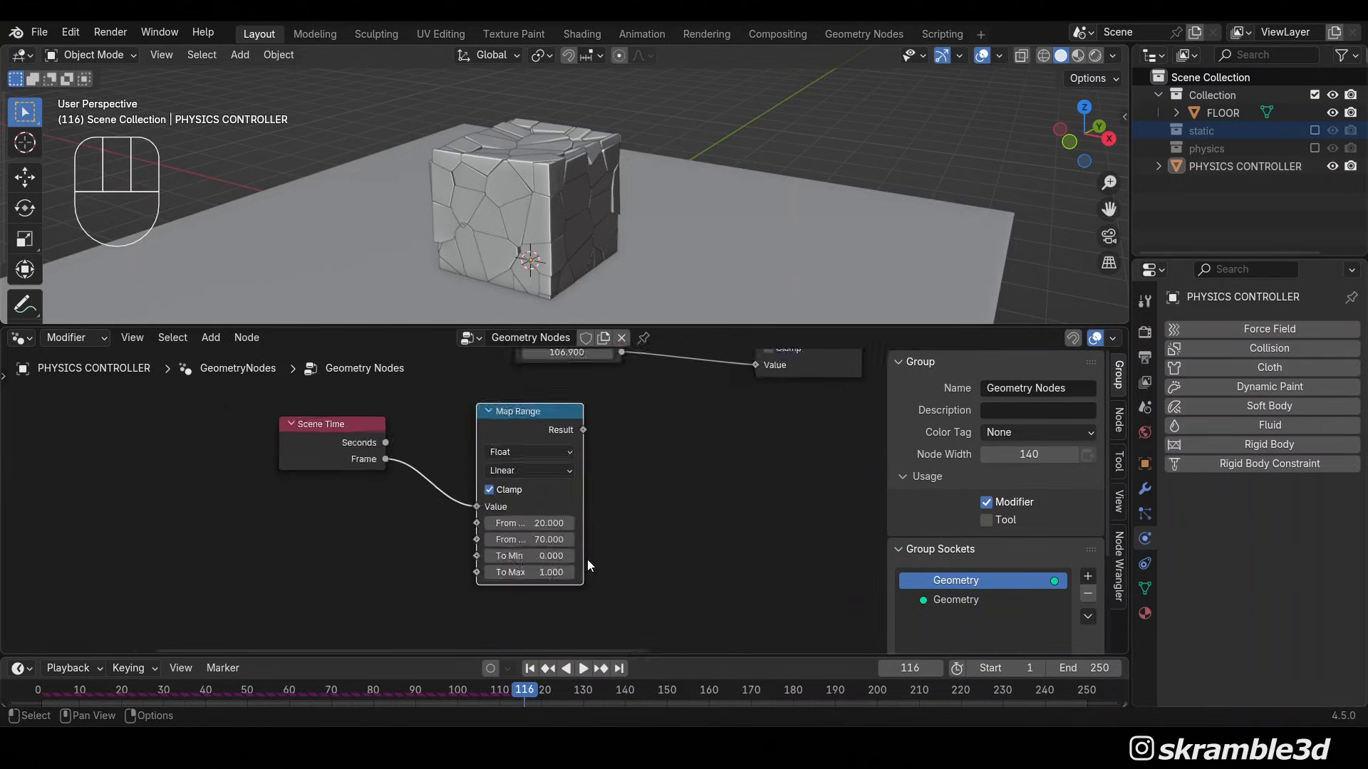
pyautogui.moveTo(686, 477); pyautogui.dragTo(679, 547, button='middle')
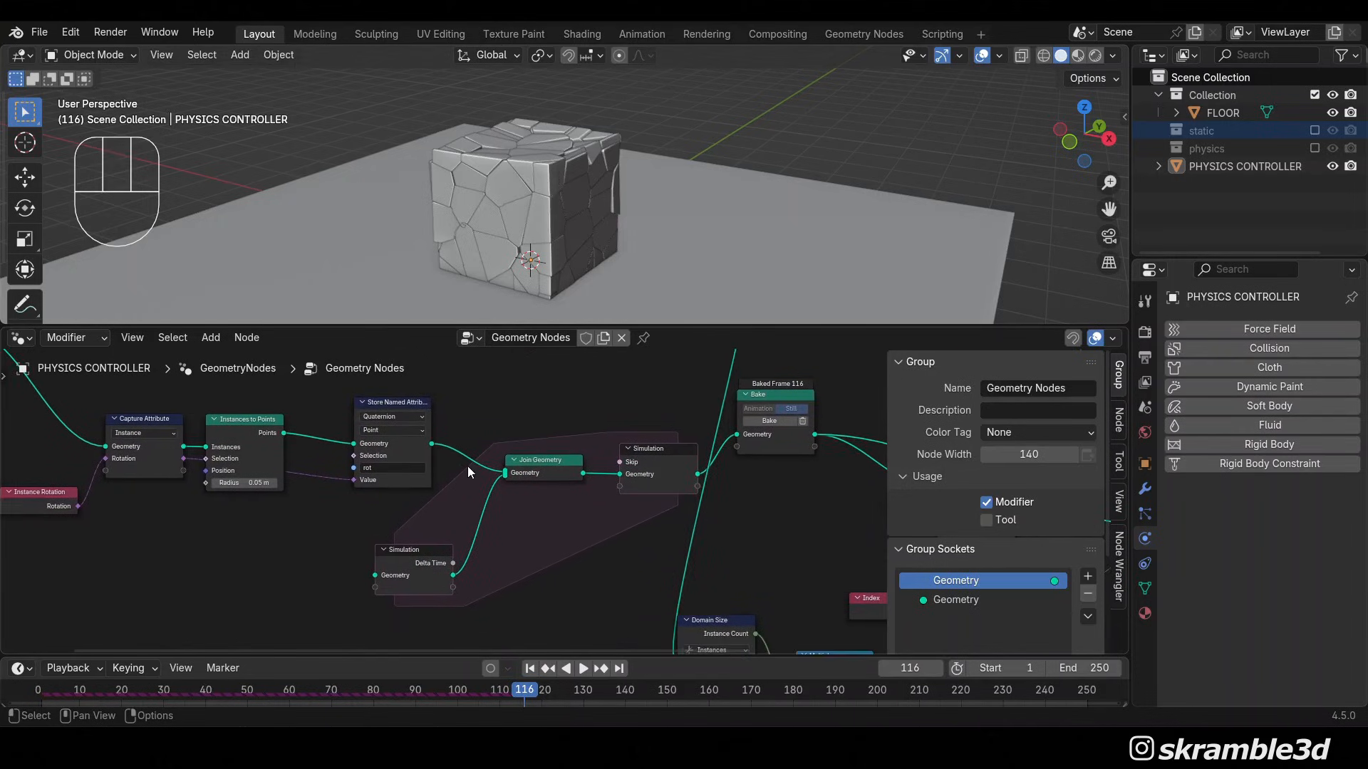
pyautogui.scroll(-2, 491, 457)
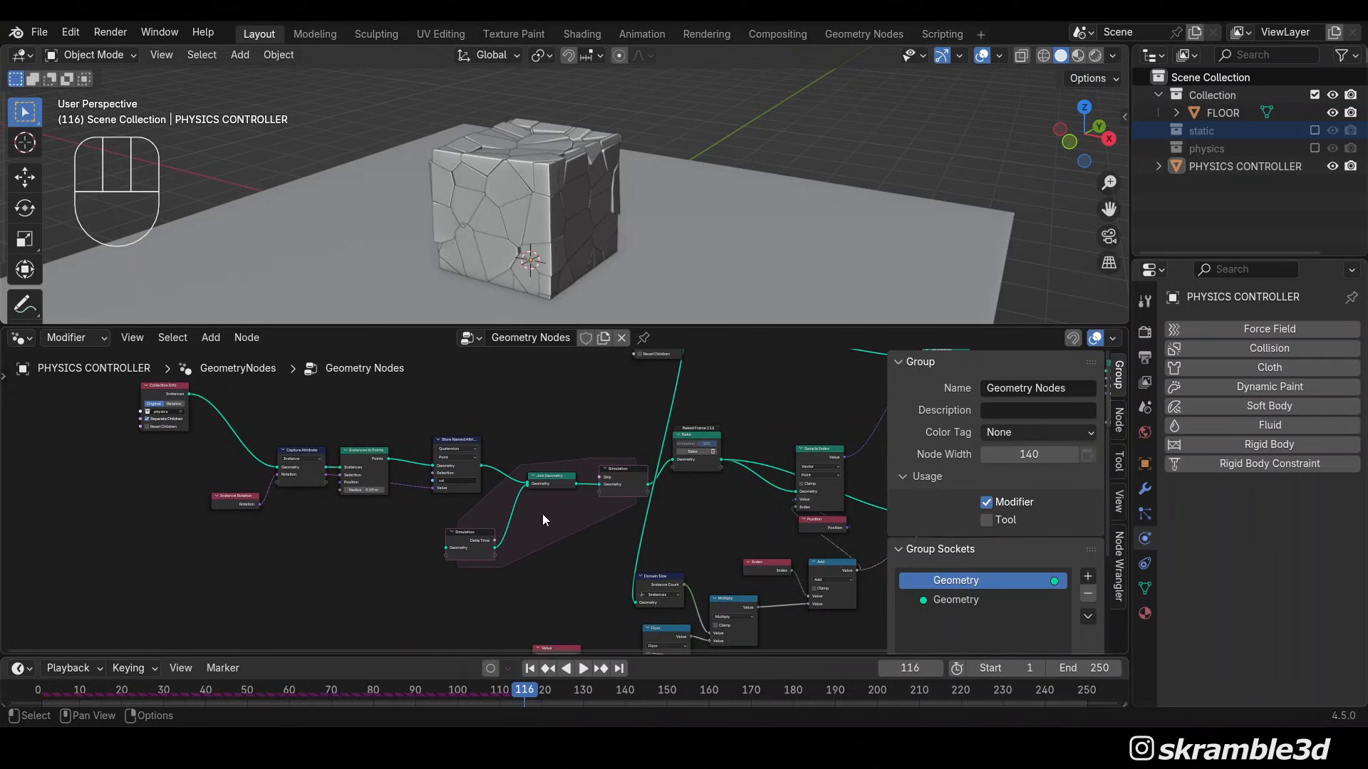
pyautogui.scroll(2, 551, 528)
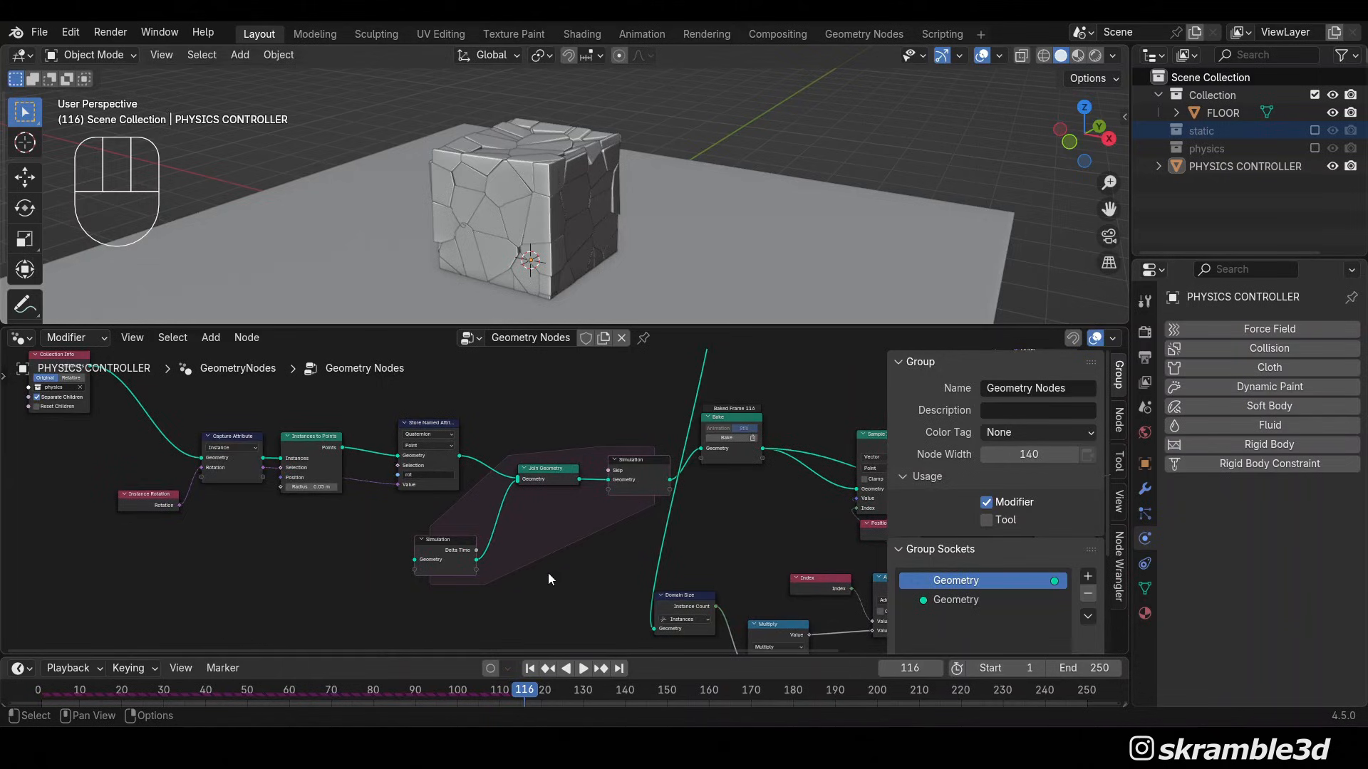
pyautogui.scroll(-2, 615, 559)
pyautogui.moveTo(613, 554); pyautogui.dragTo(568, 492, button='middle')
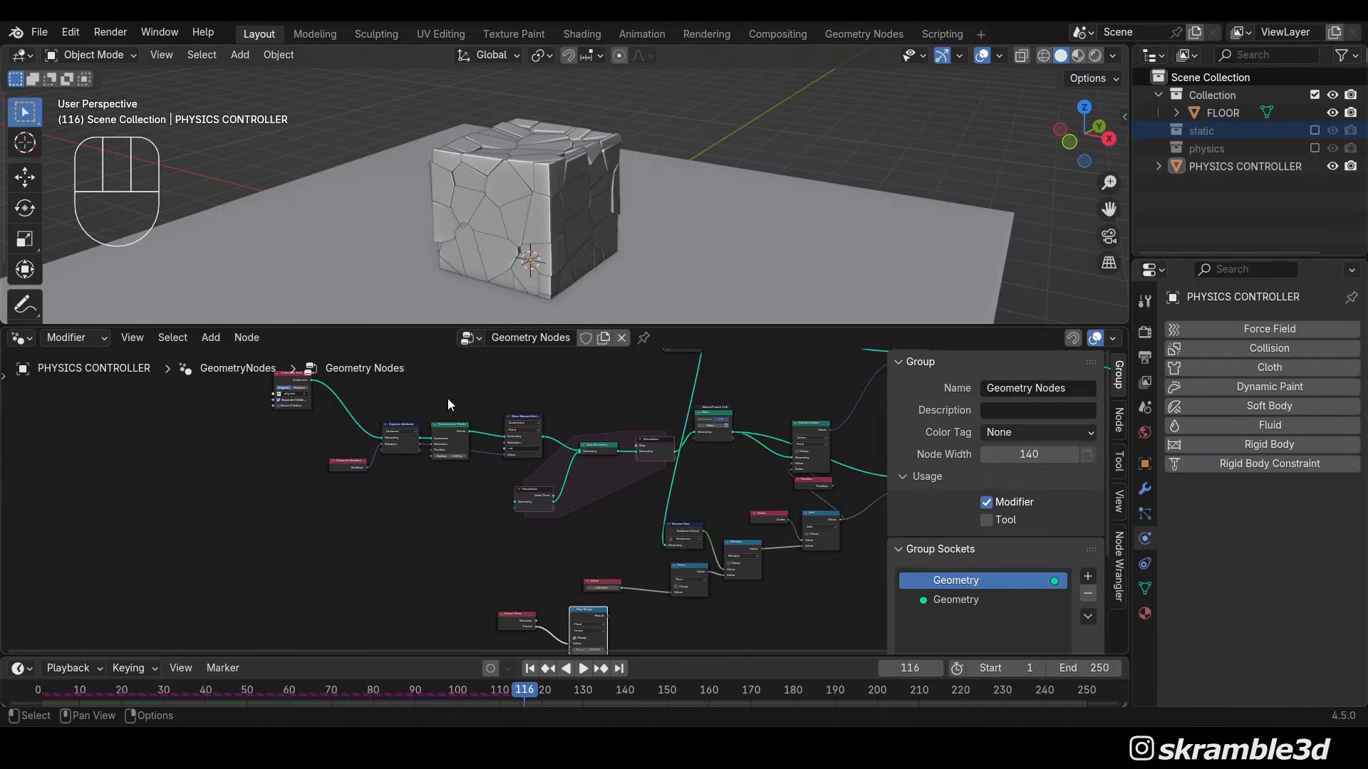
pyautogui.moveTo(625, 536); pyautogui.dragTo(609, 451, button='middle')
pyautogui.scroll(10, 642, 516)
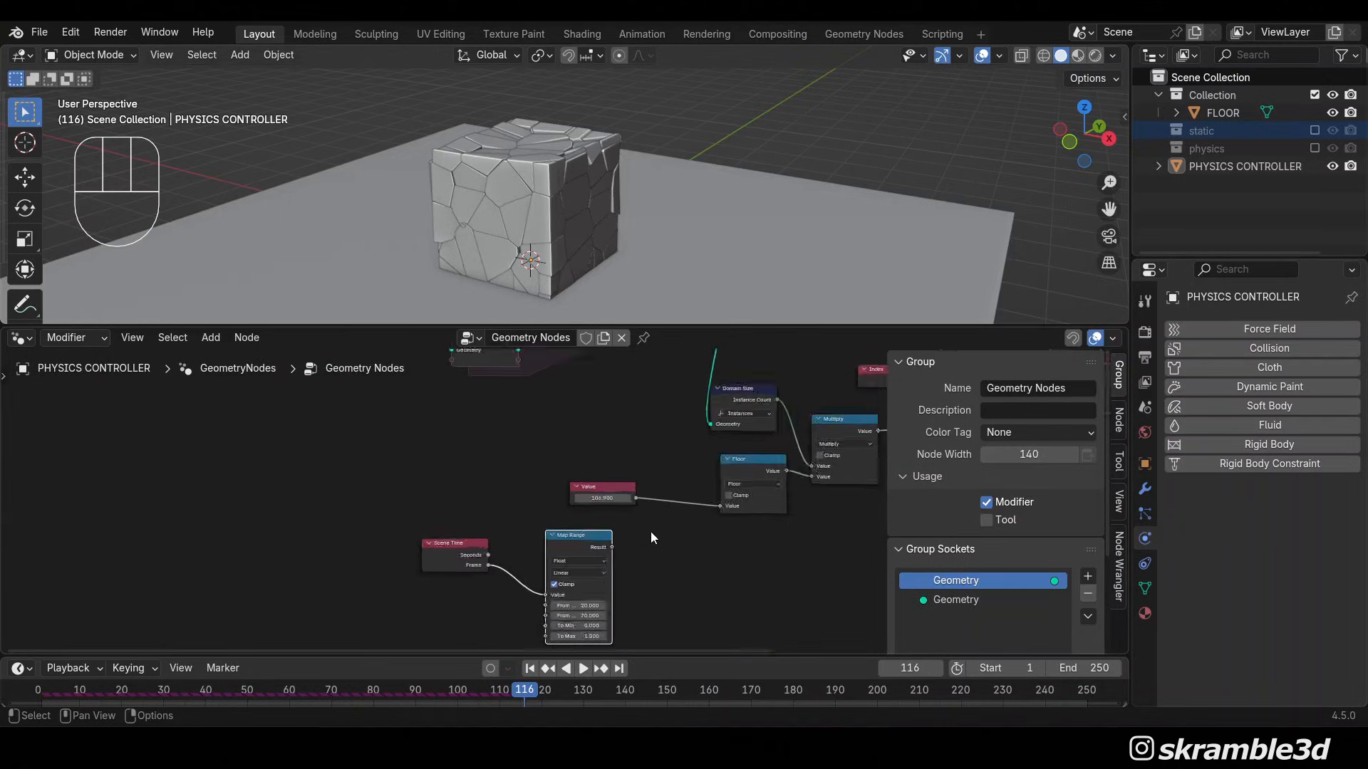
pyautogui.moveTo(664, 566); pyautogui.dragTo(654, 442, button='middle')
pyautogui.scroll(5, 666, 471)
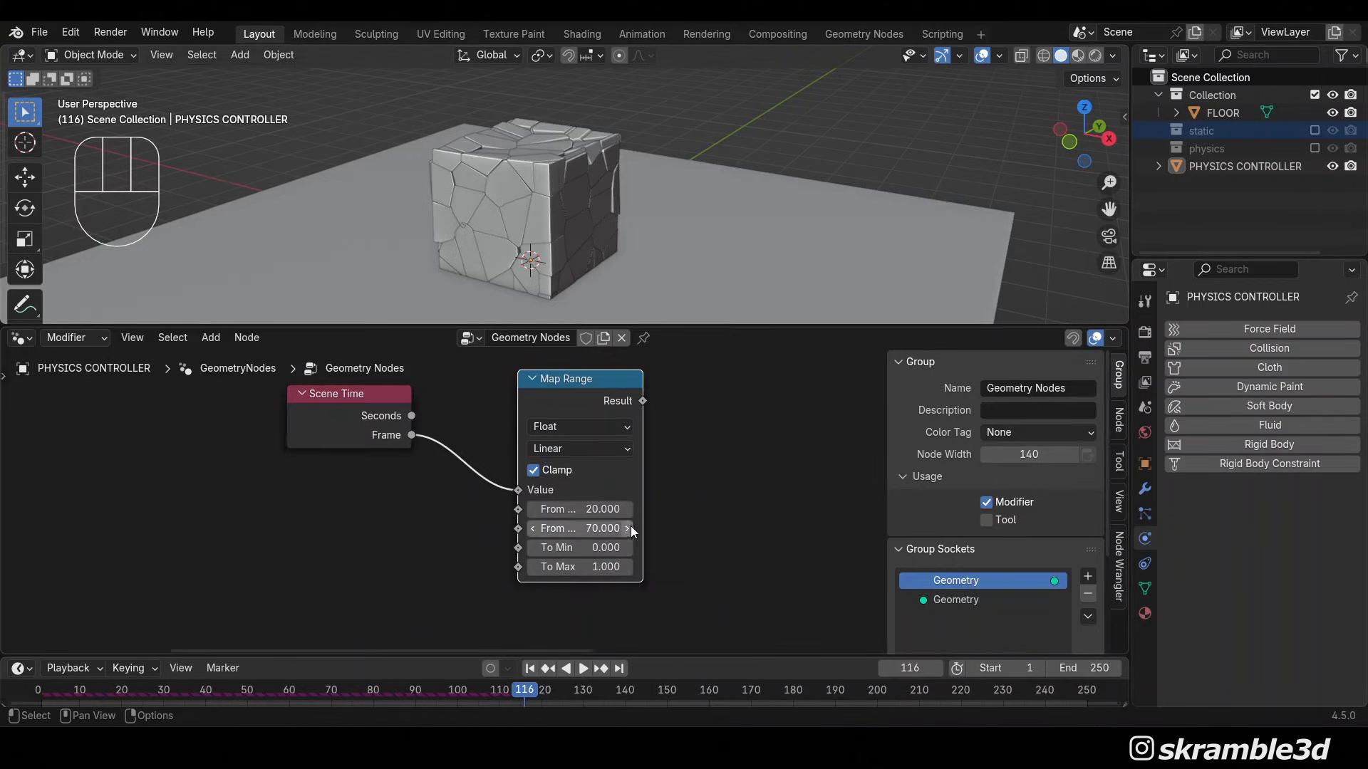
pyautogui.scroll(-3, 631, 526)
pyautogui.moveTo(675, 433); pyautogui.dragTo(748, 522, button='middle')
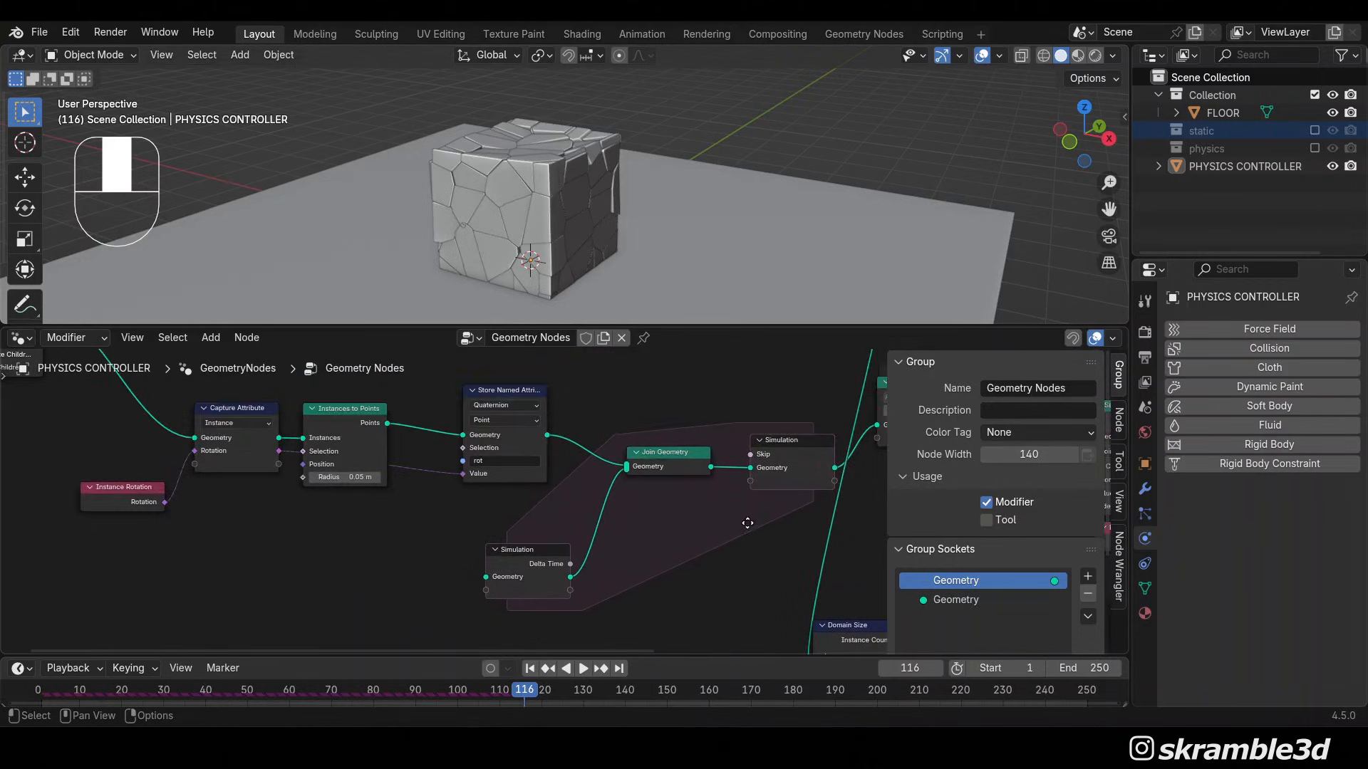
pyautogui.scroll(-4, 661, 495)
pyautogui.scroll(1, 832, 372)
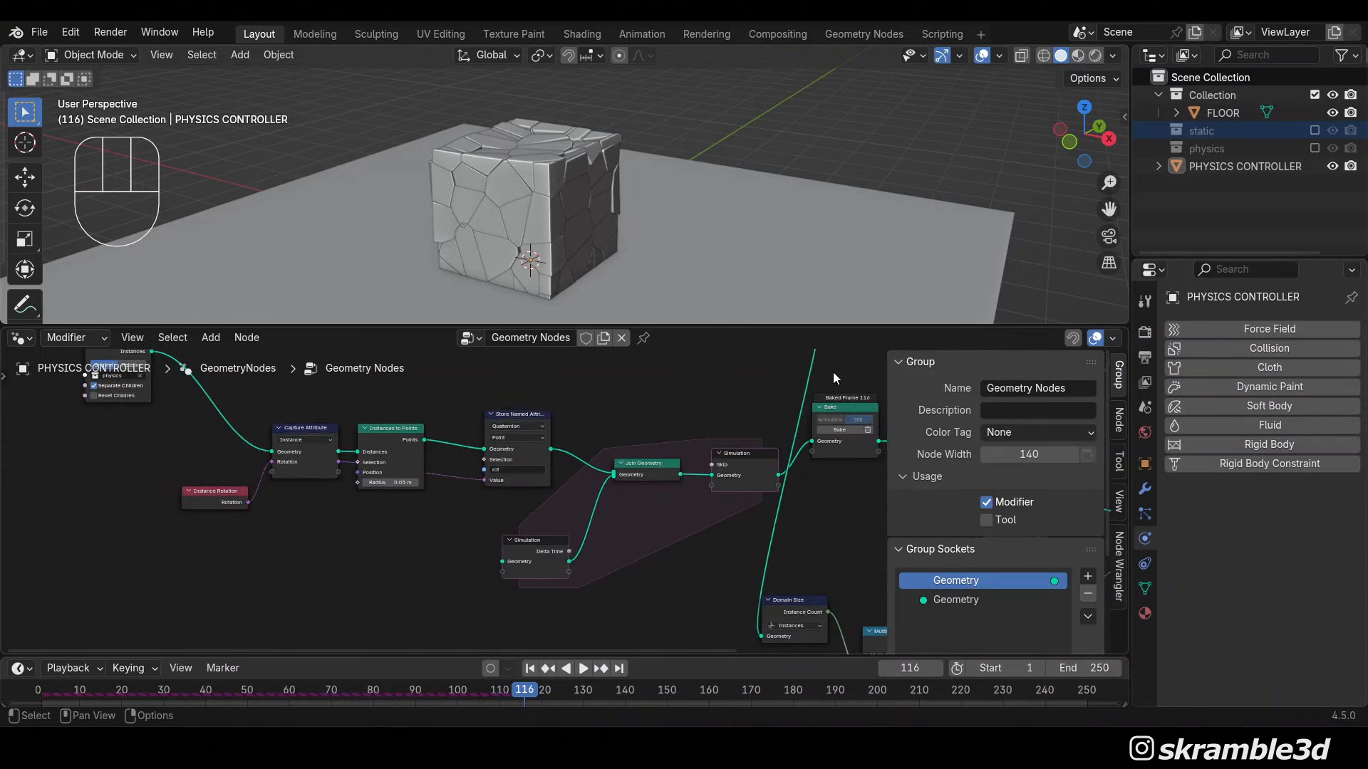
pyautogui.moveTo(833, 372); pyautogui.dragTo(523, 416, button='middle')
pyautogui.scroll(6, 522, 415)
pyautogui.scroll(-4, 497, 477)
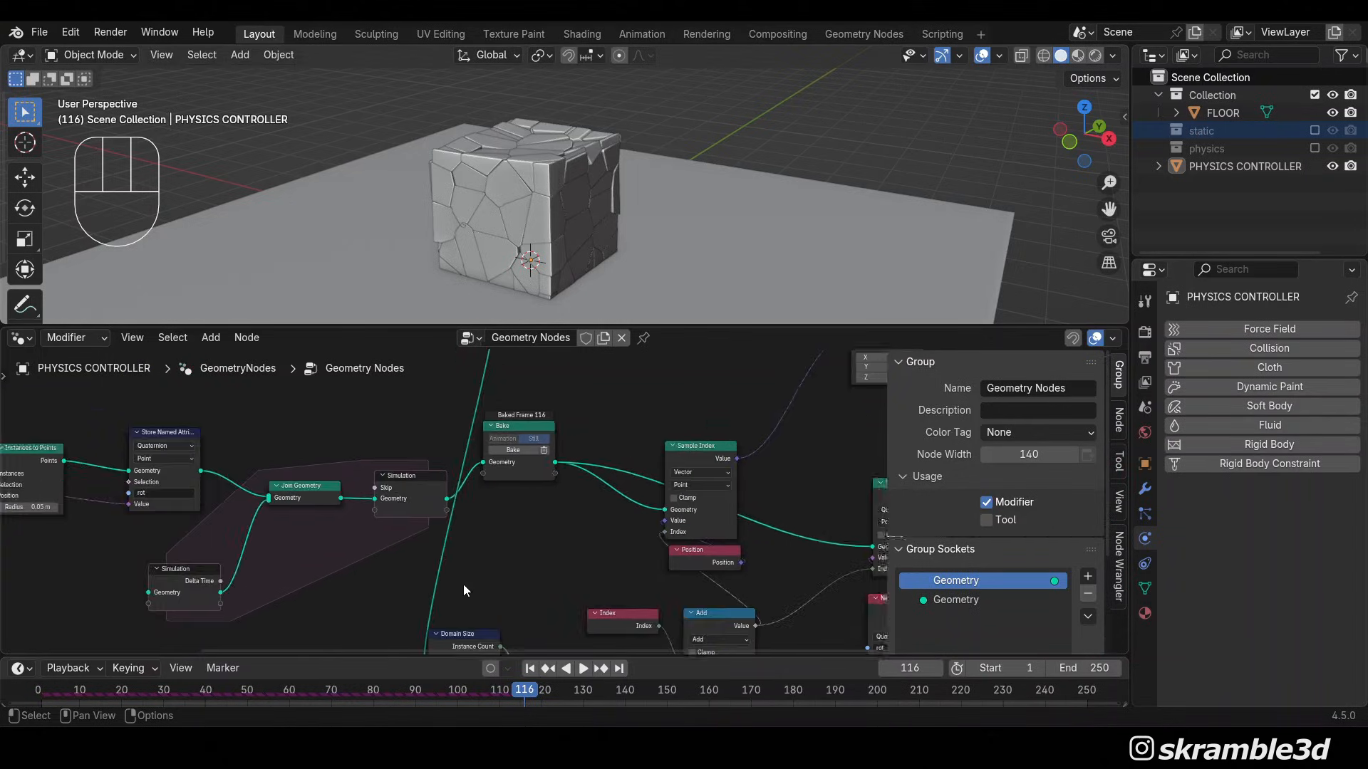
# Set the Map Range node's To Min to 115 and To Max to 0
pyautogui.moveTo(463, 584); pyautogui.dragTo(664, 532, button='middle')
pyautogui.scroll(6, 570, 535)
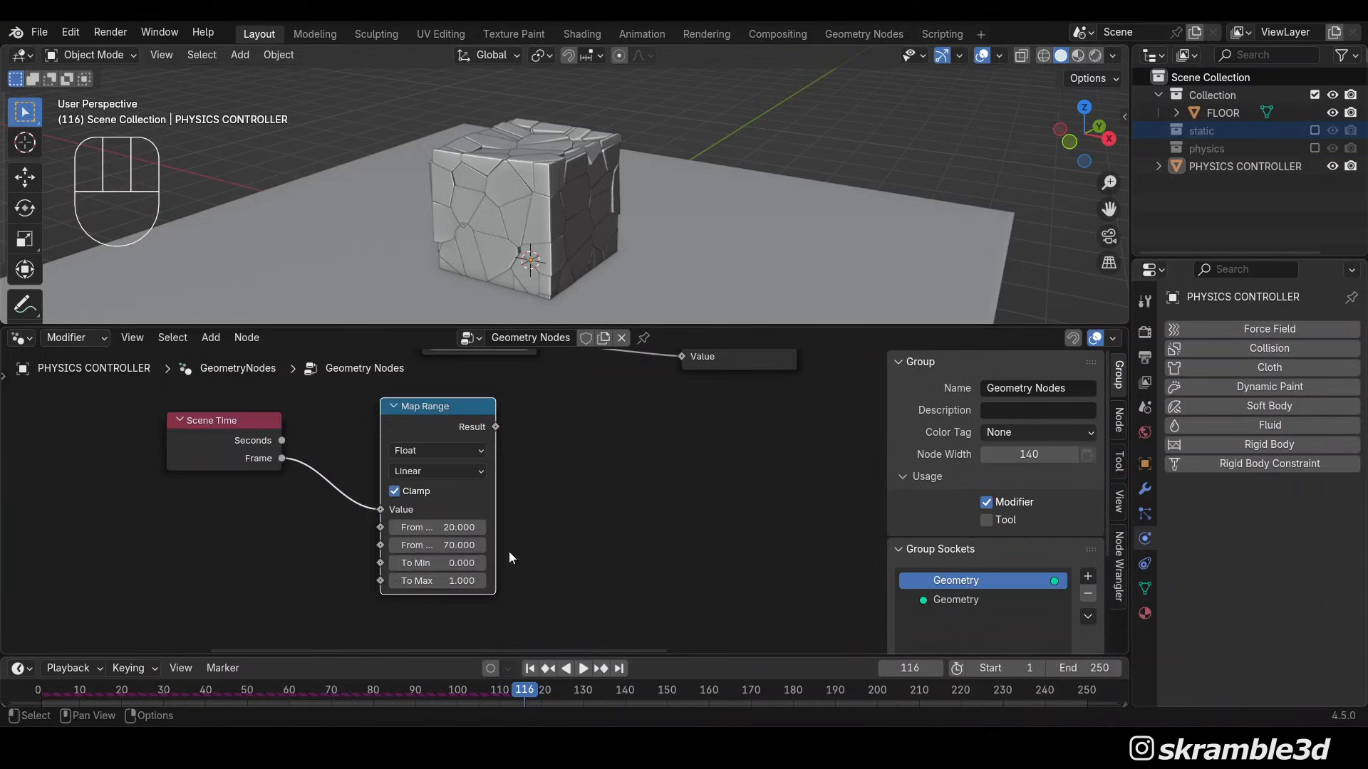
pyautogui.click(435, 562)
pyautogui.write('115')
pyautogui.press('Return')
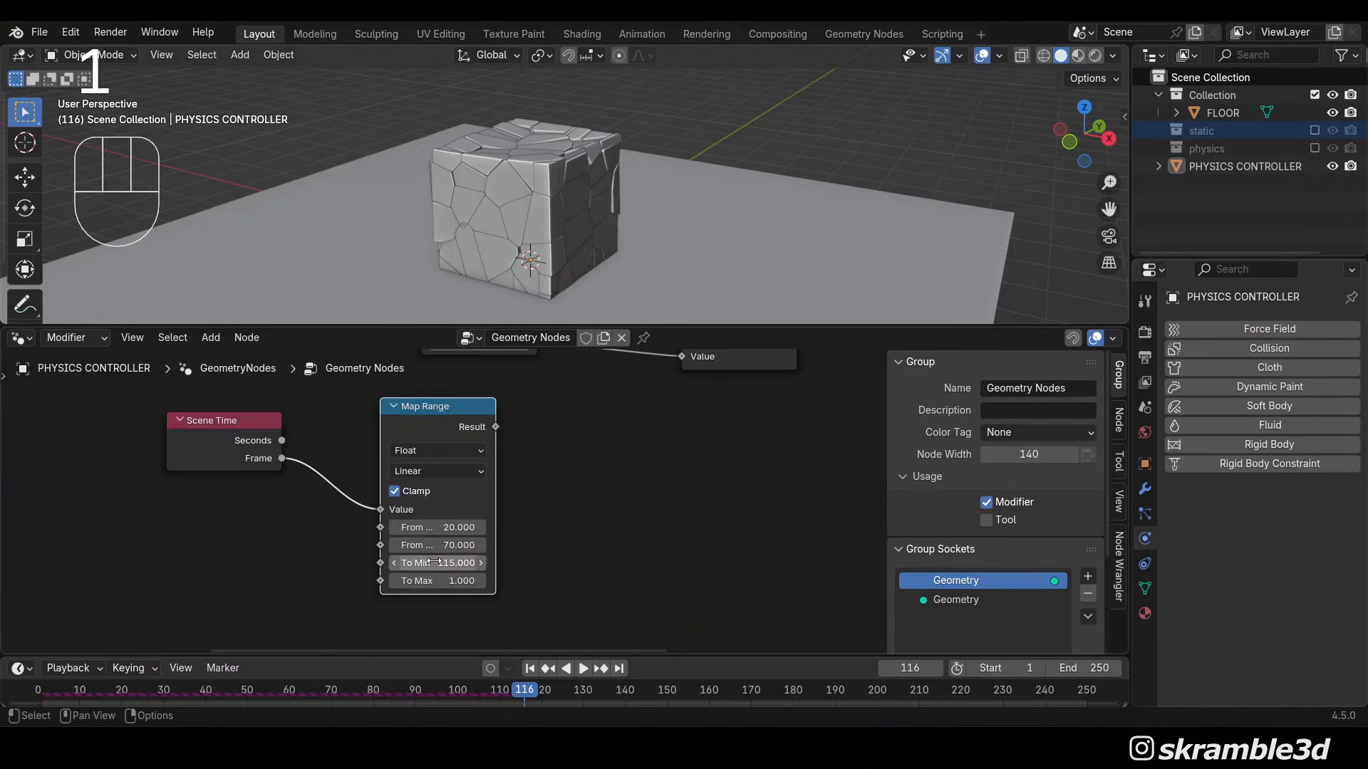
pyautogui.click(461, 582)
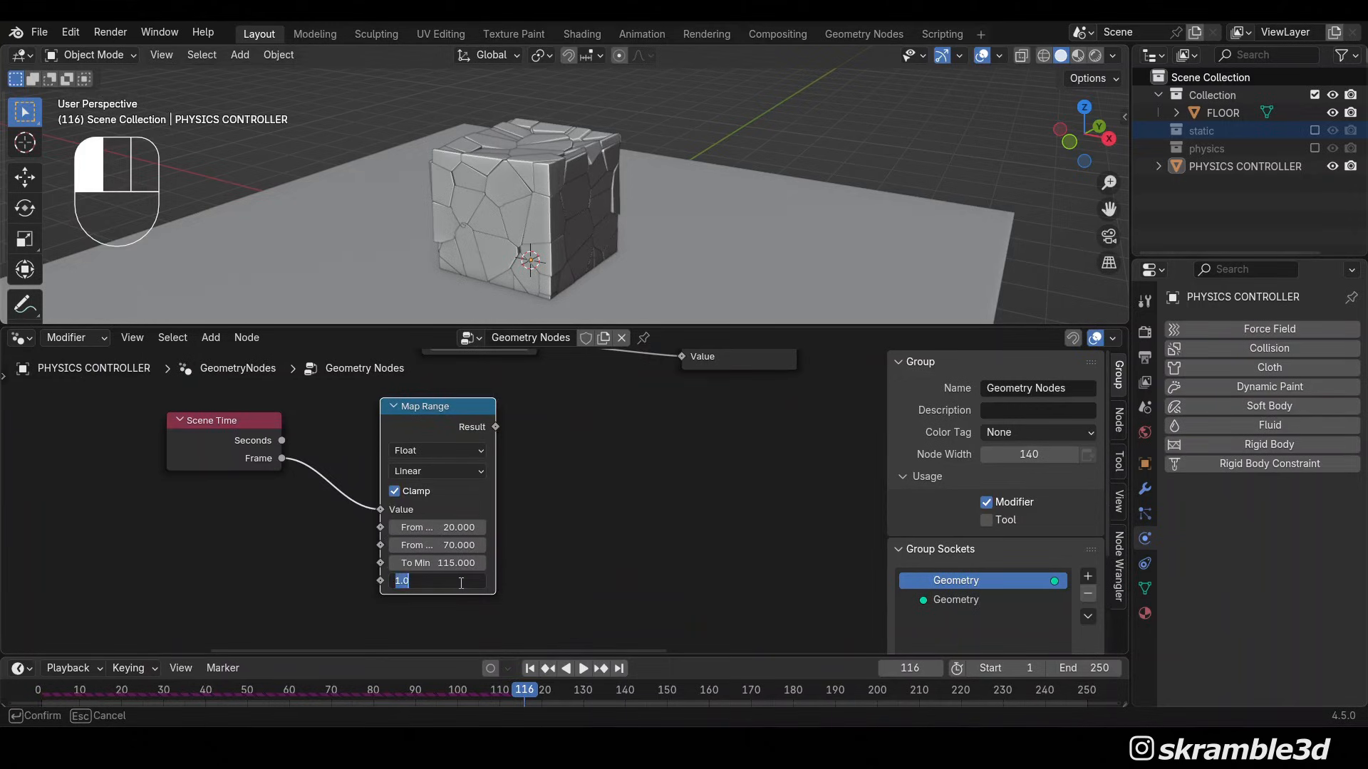
pyautogui.write('0')
pyautogui.press('Return')
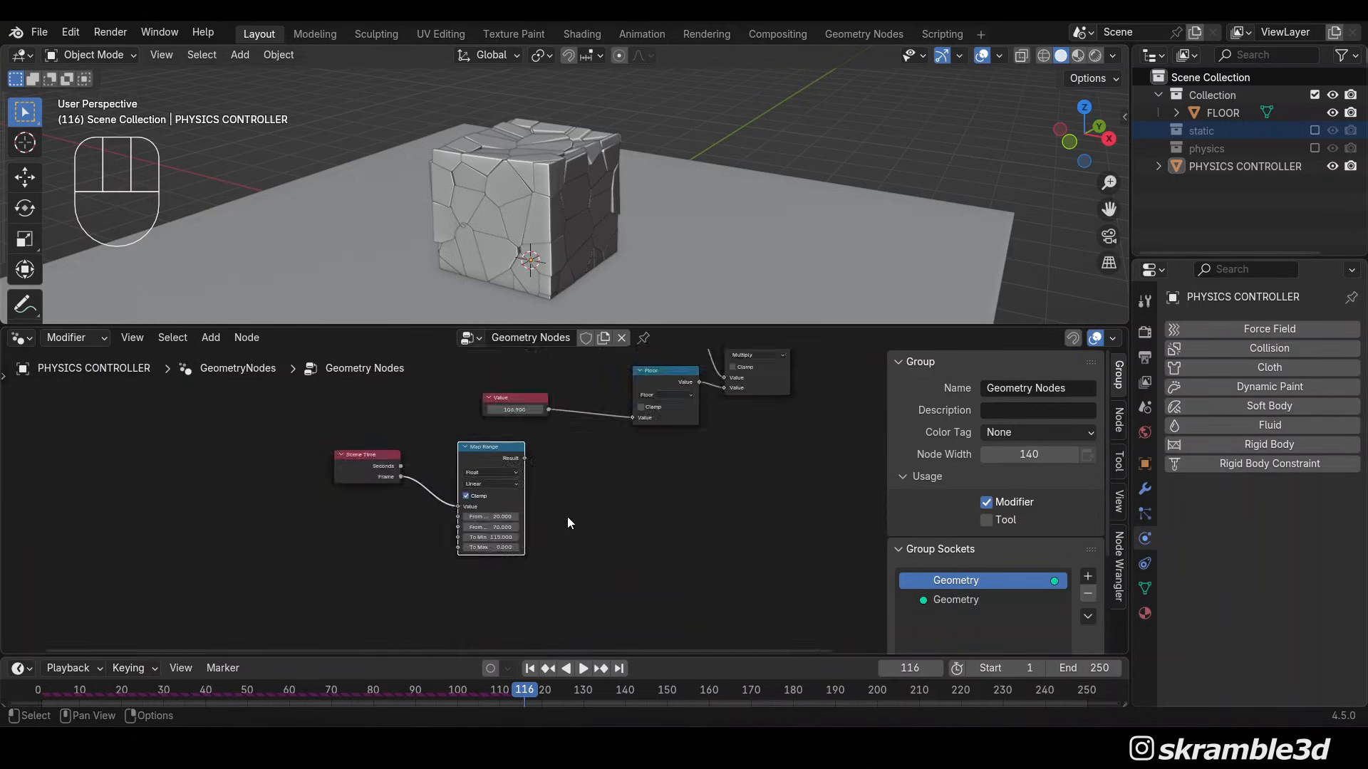
# Connect the Map Range Result to the Floor node's Value input in place of the Value node
pyautogui.scroll(-3, 567, 515)
pyautogui.moveTo(558, 541); pyautogui.dragTo(528, 581, button='middle')
pyautogui.scroll(3, 528, 554)
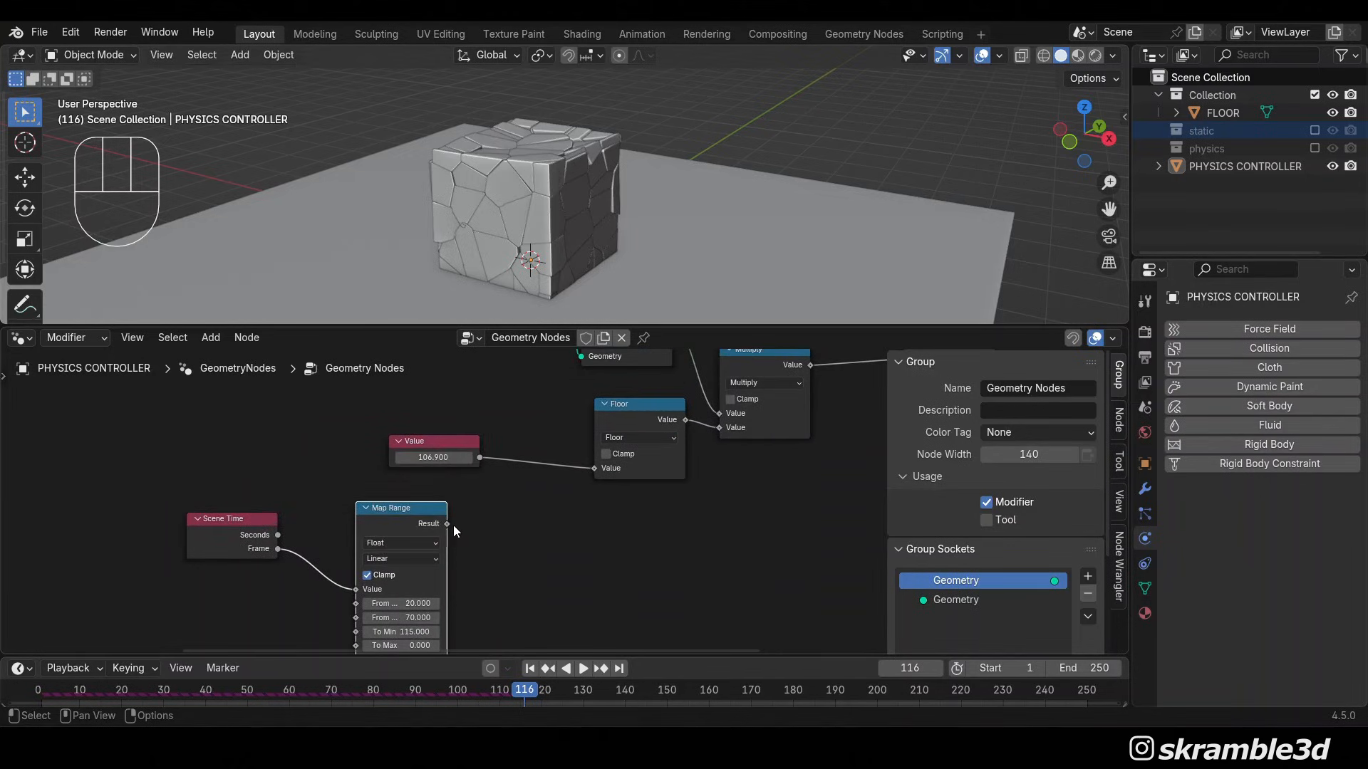
pyautogui.moveTo(446, 524); pyautogui.dragTo(591, 477)
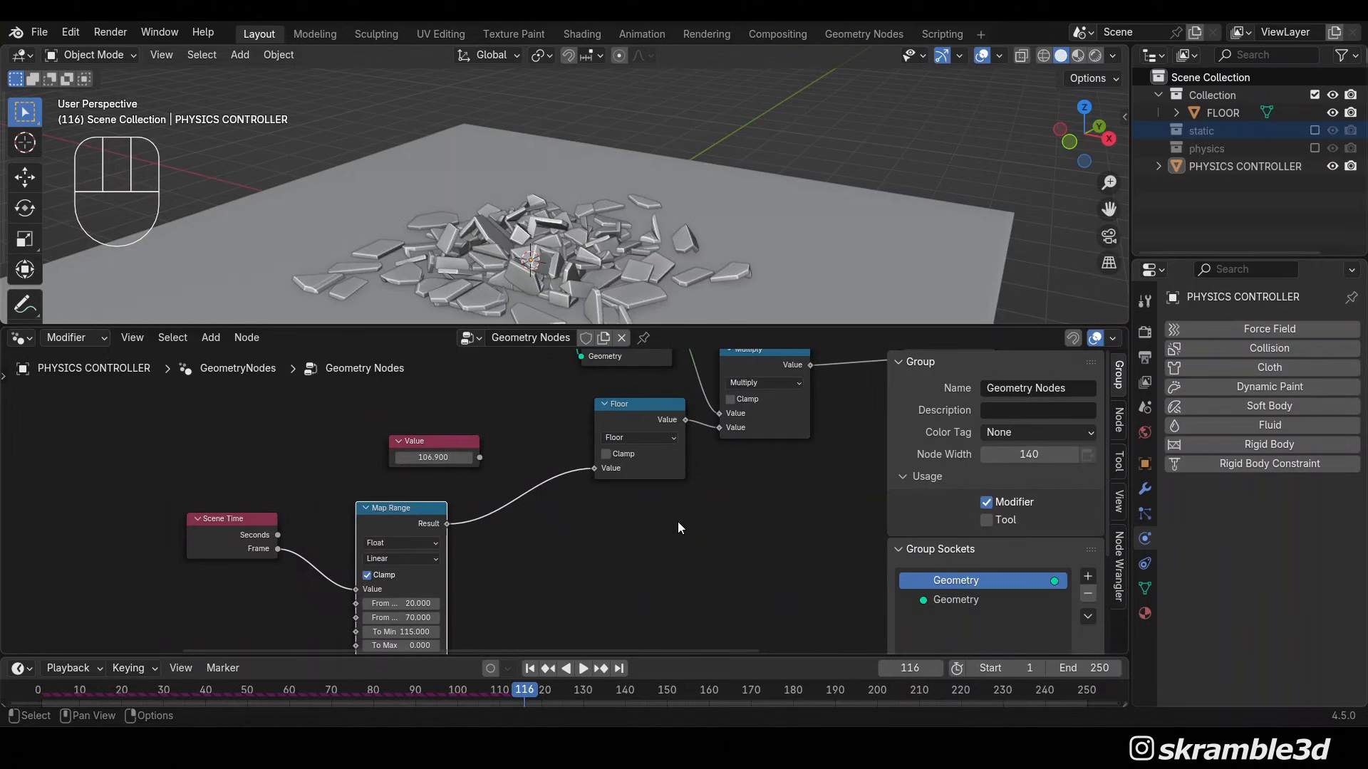
# Play the animation from frame 1 to about frame 72 to preview the pieces driven by scene time
pyautogui.hotkey('shift', 'Left')
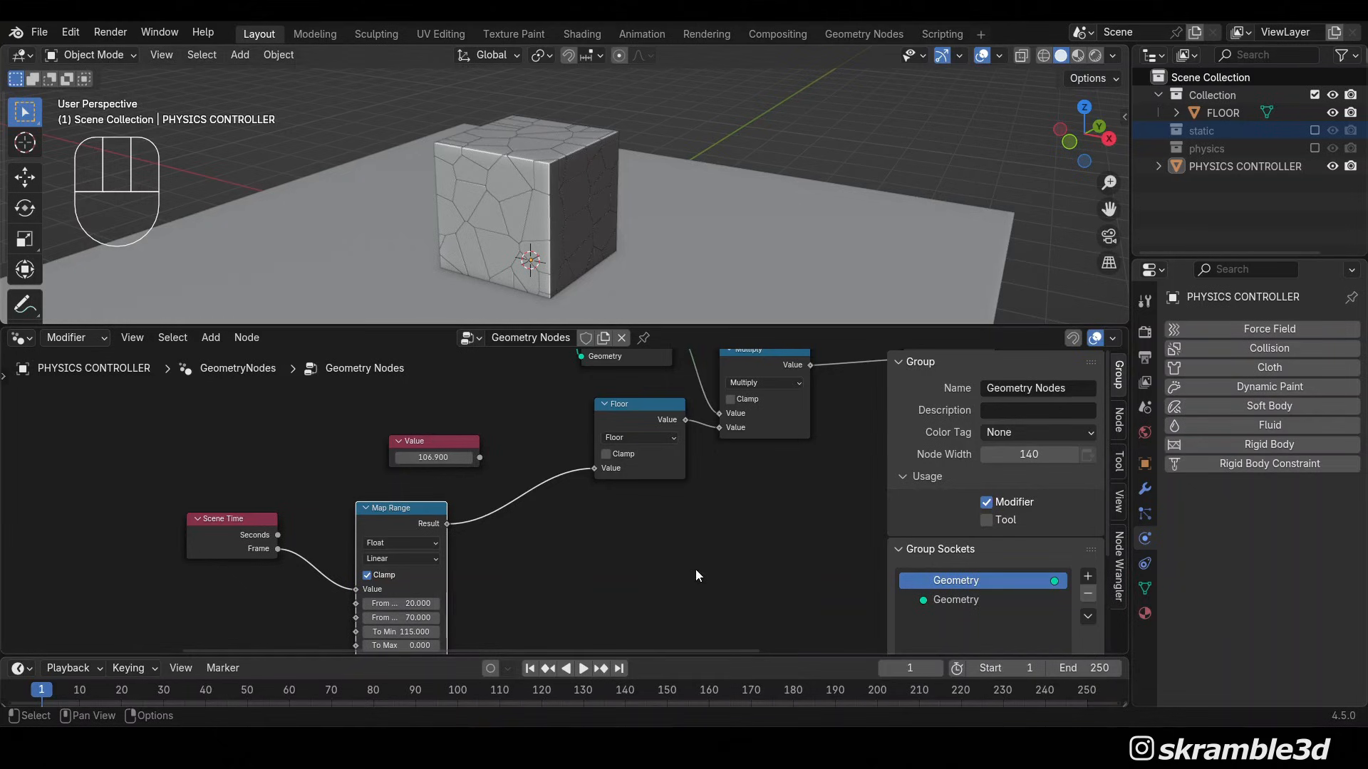
pyautogui.press('space')
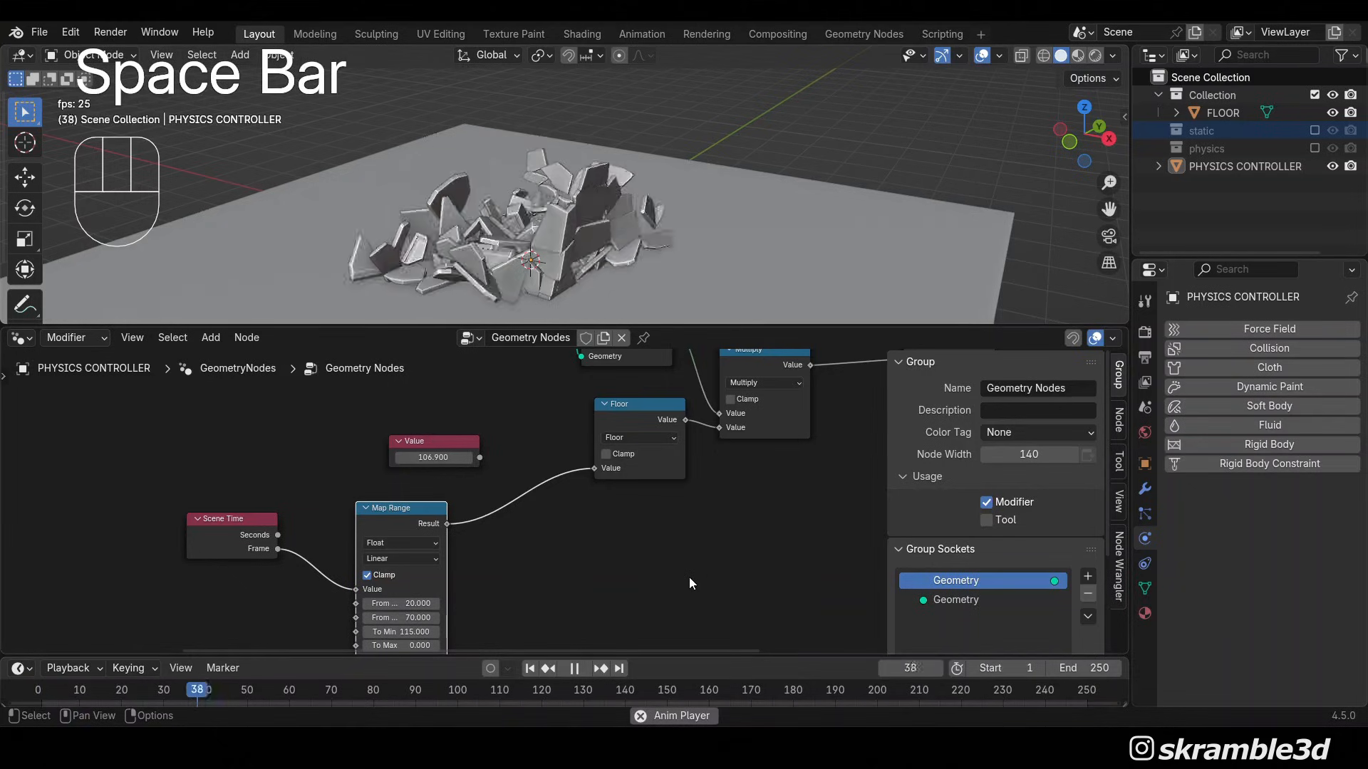
pyautogui.press('space')
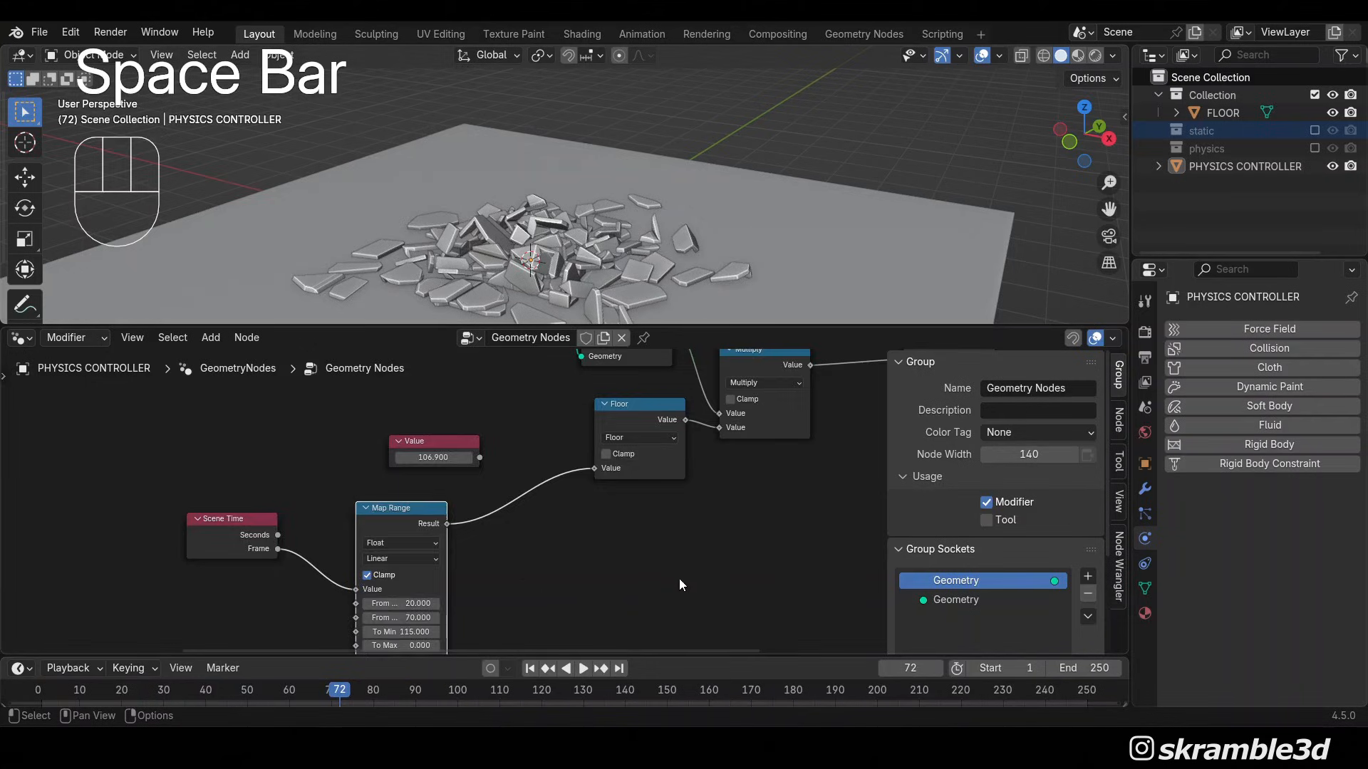
# Show the modifier properties of PHYSICS CONTROLLER
pyautogui.scroll(-4, 684, 578)
pyautogui.scroll(-3, 732, 203)
pyautogui.scroll(4, 692, 207)
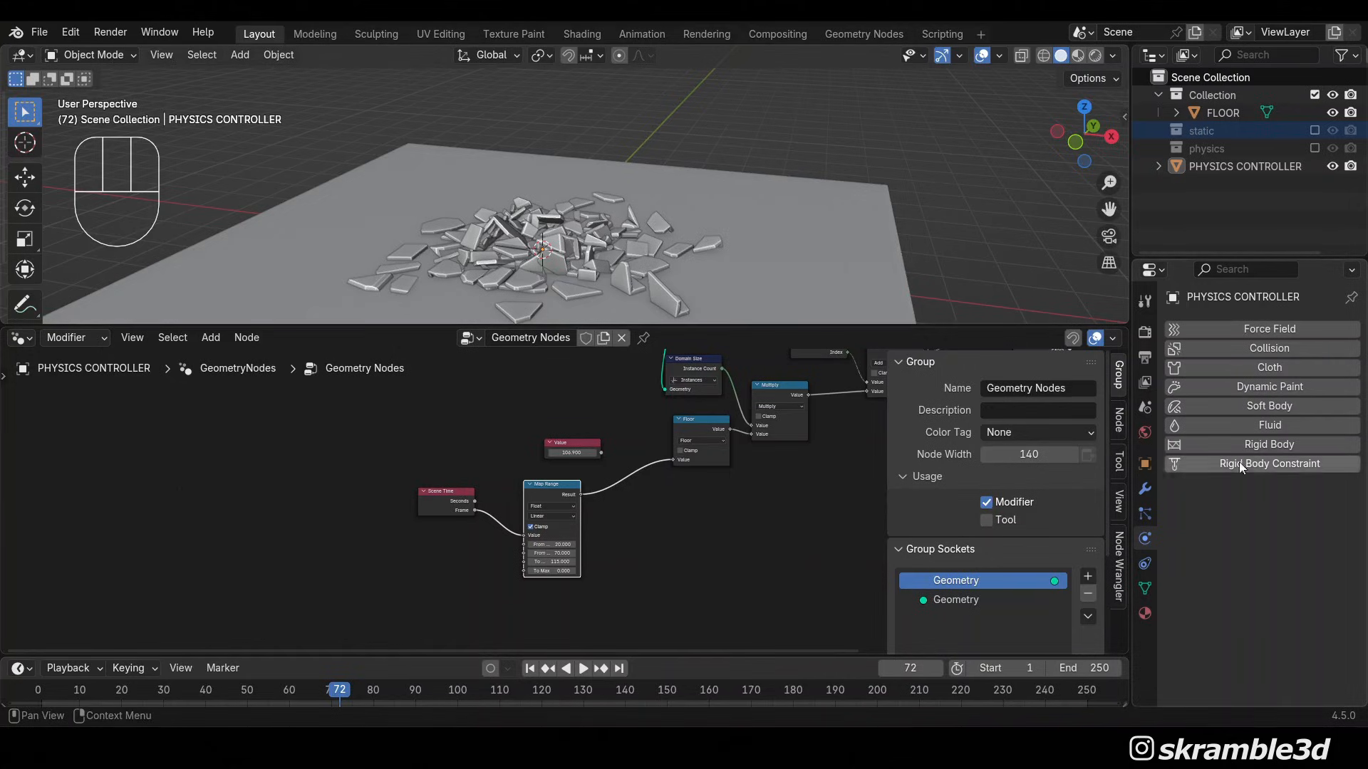
pyautogui.click(1145, 489)
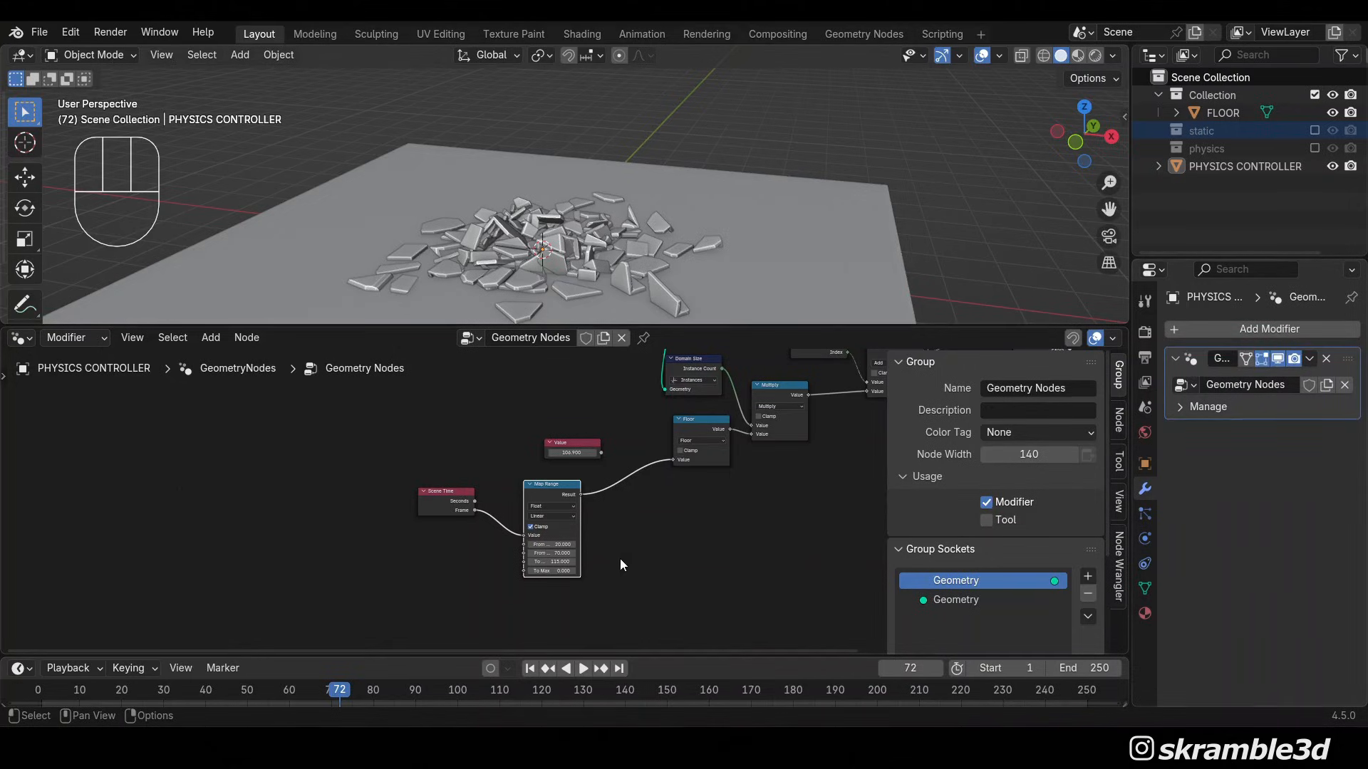
# Add a Group Input node and expose the Map Range node's From Min and From Max as group inputs
pyautogui.moveTo(639, 560); pyautogui.dragTo(698, 532, button='middle')
pyautogui.scroll(1, 697, 532)
pyautogui.hotkey('shift', 'a')
pyautogui.write('g')
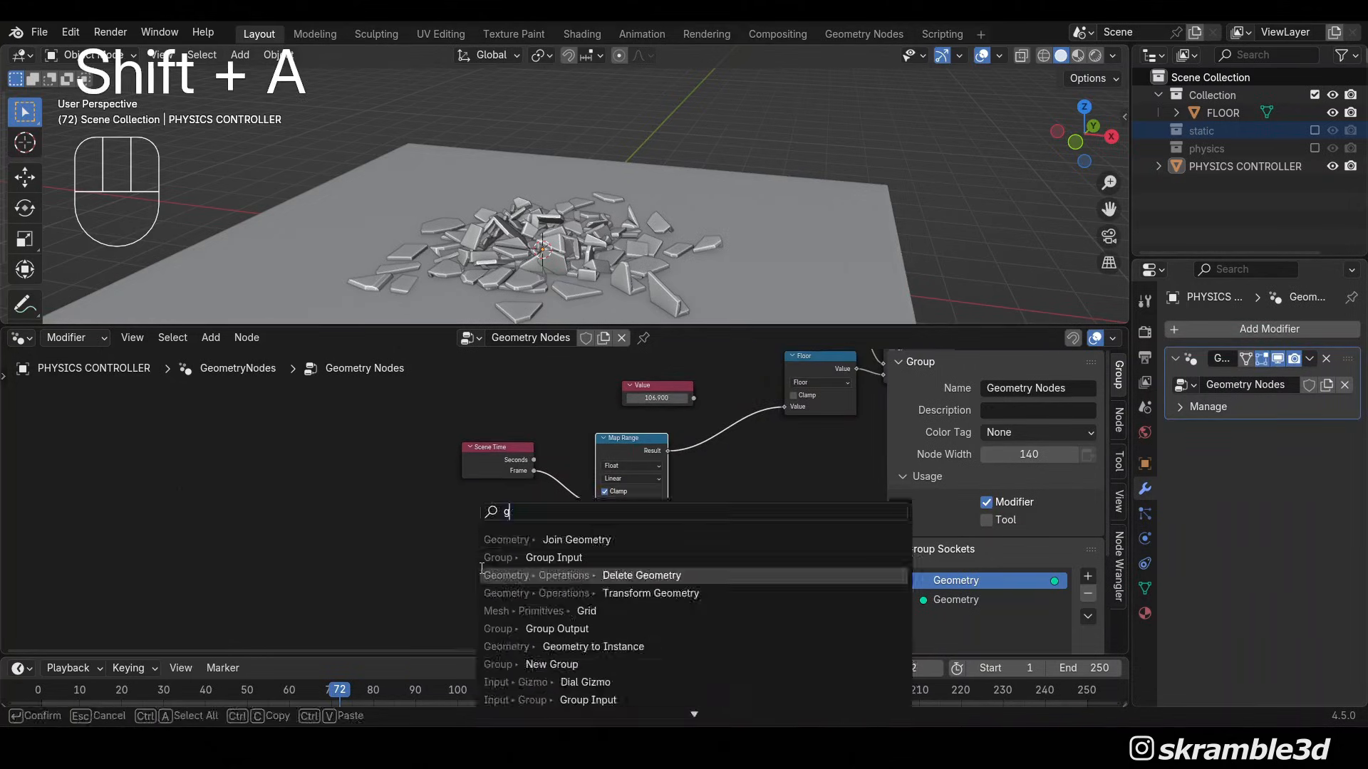
pyautogui.write('roup in')
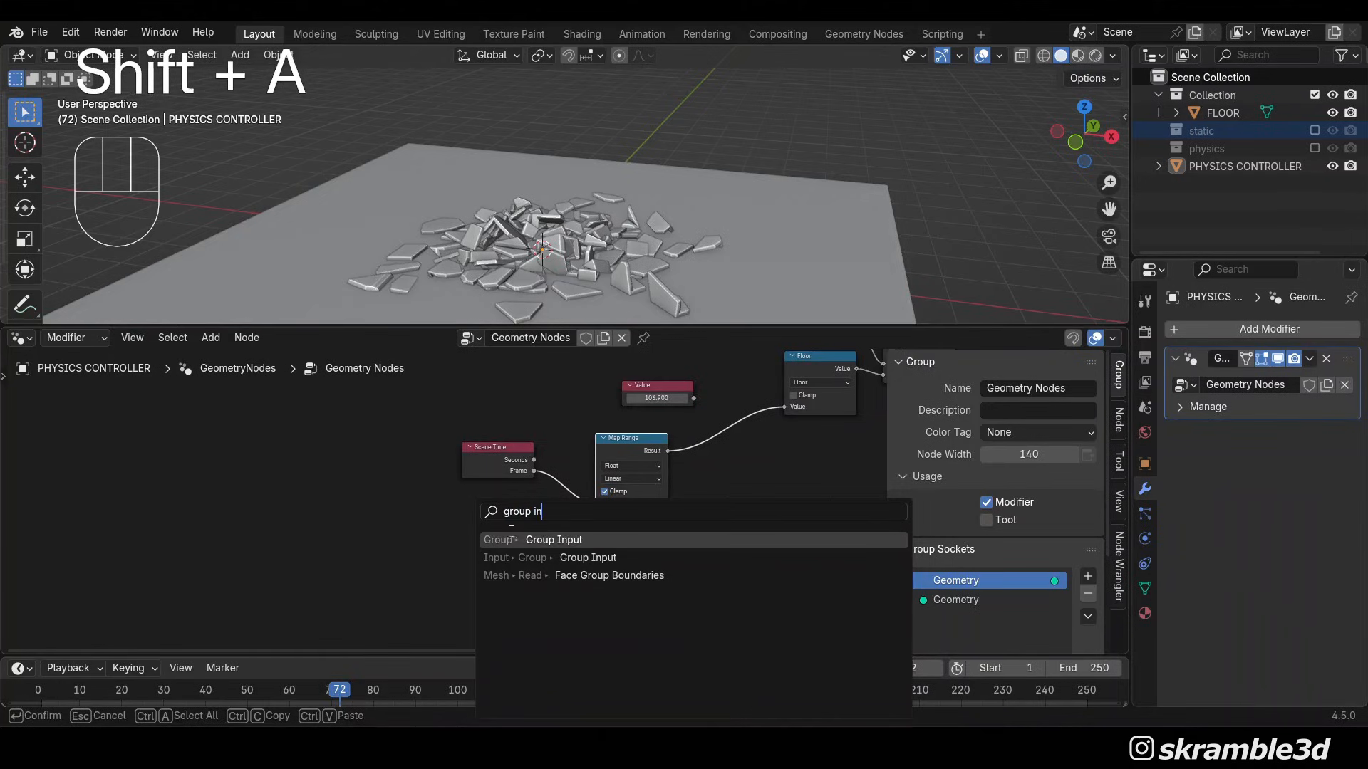
pyautogui.click(536, 540)
pyautogui.click(498, 530)
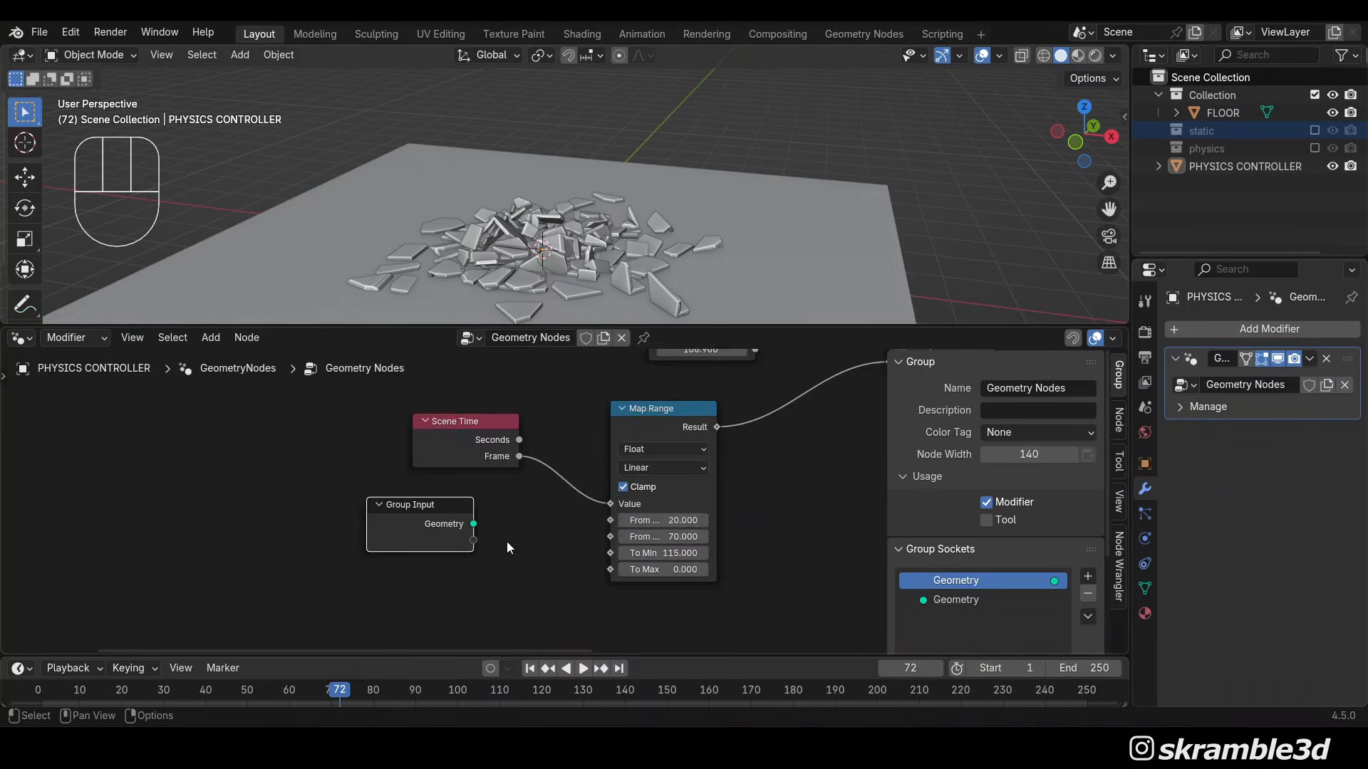
pyautogui.scroll(2, 598, 534)
pyautogui.moveTo(626, 527); pyautogui.dragTo(442, 553)
pyautogui.moveTo(626, 550); pyautogui.dragTo(441, 576)
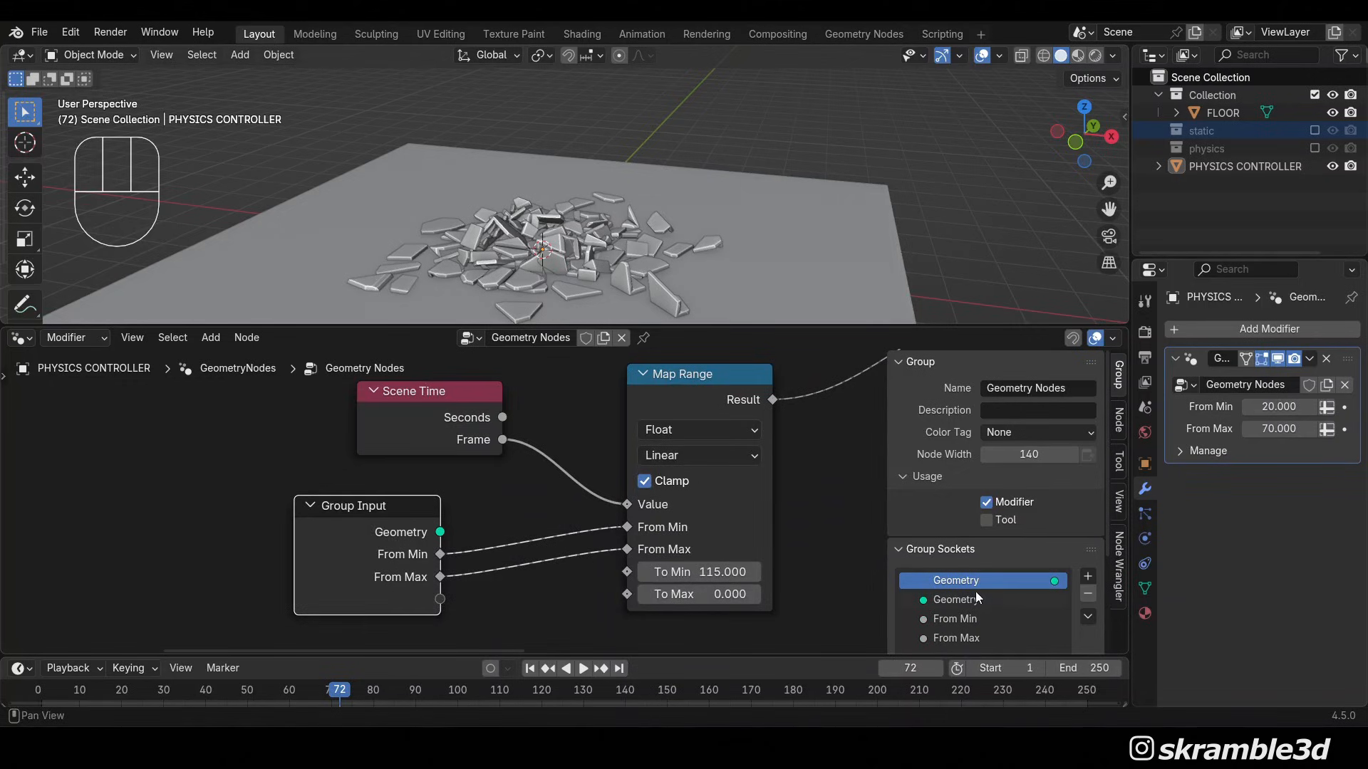
# Rename the From Min group socket to Start and the From Max group socket to End
pyautogui.scroll(-1, 1010, 608)
pyautogui.doubleClick(968, 581)
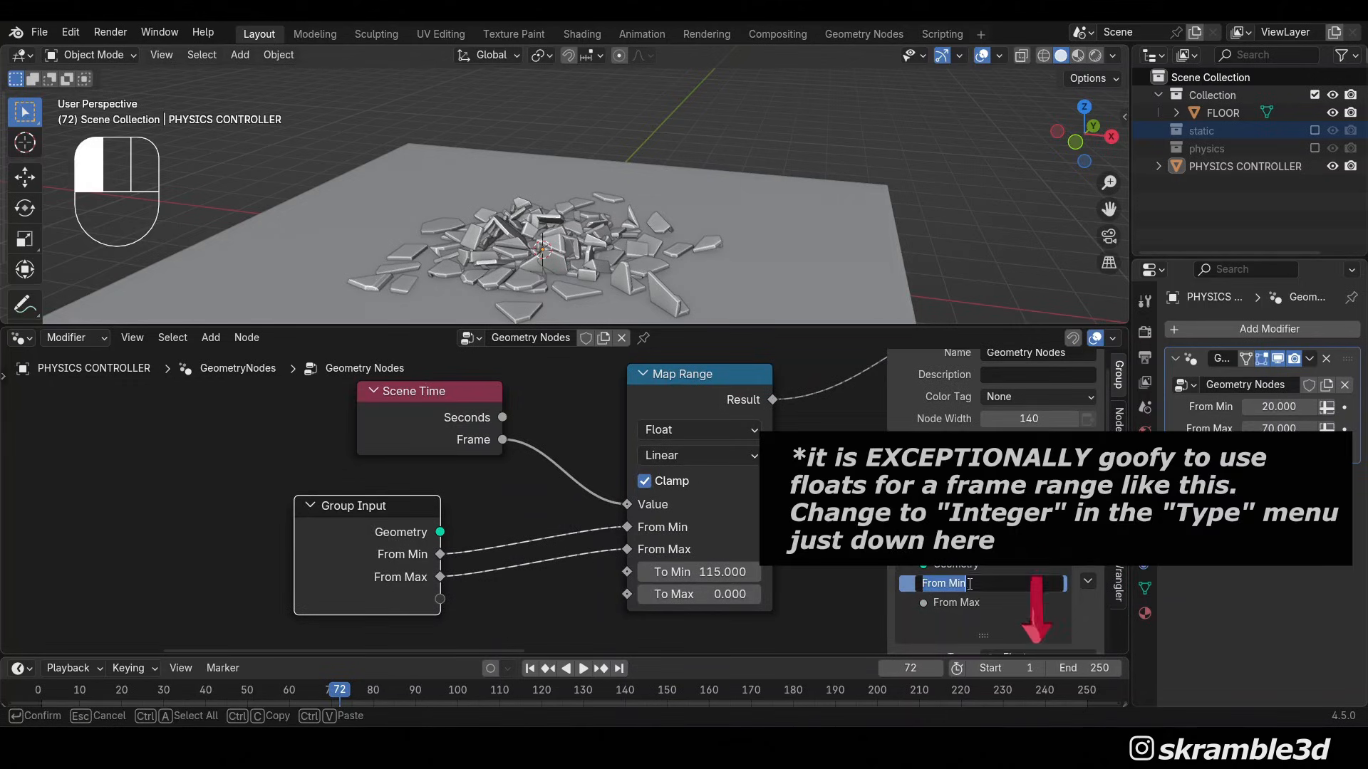
pyautogui.write('Start')
pyautogui.press('Return')
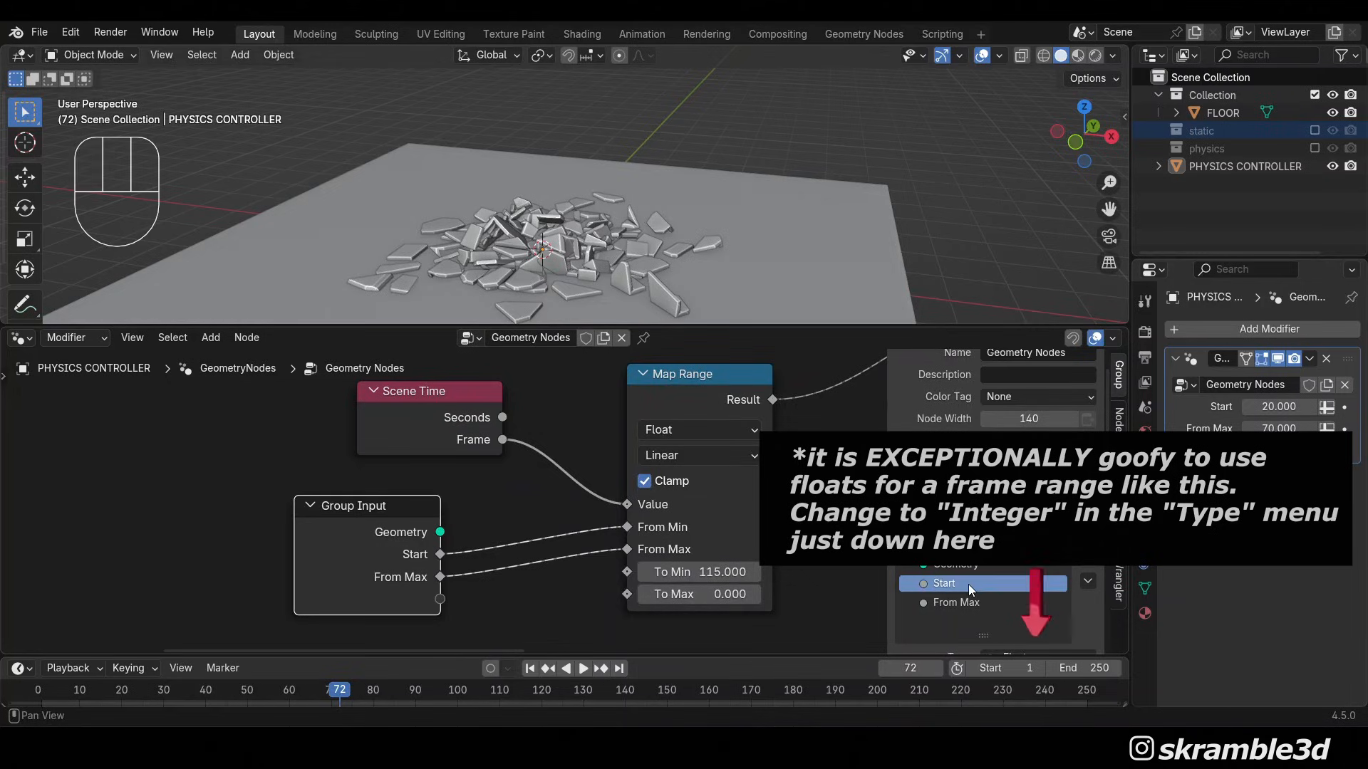
pyautogui.click(957, 604)
pyautogui.press('d')
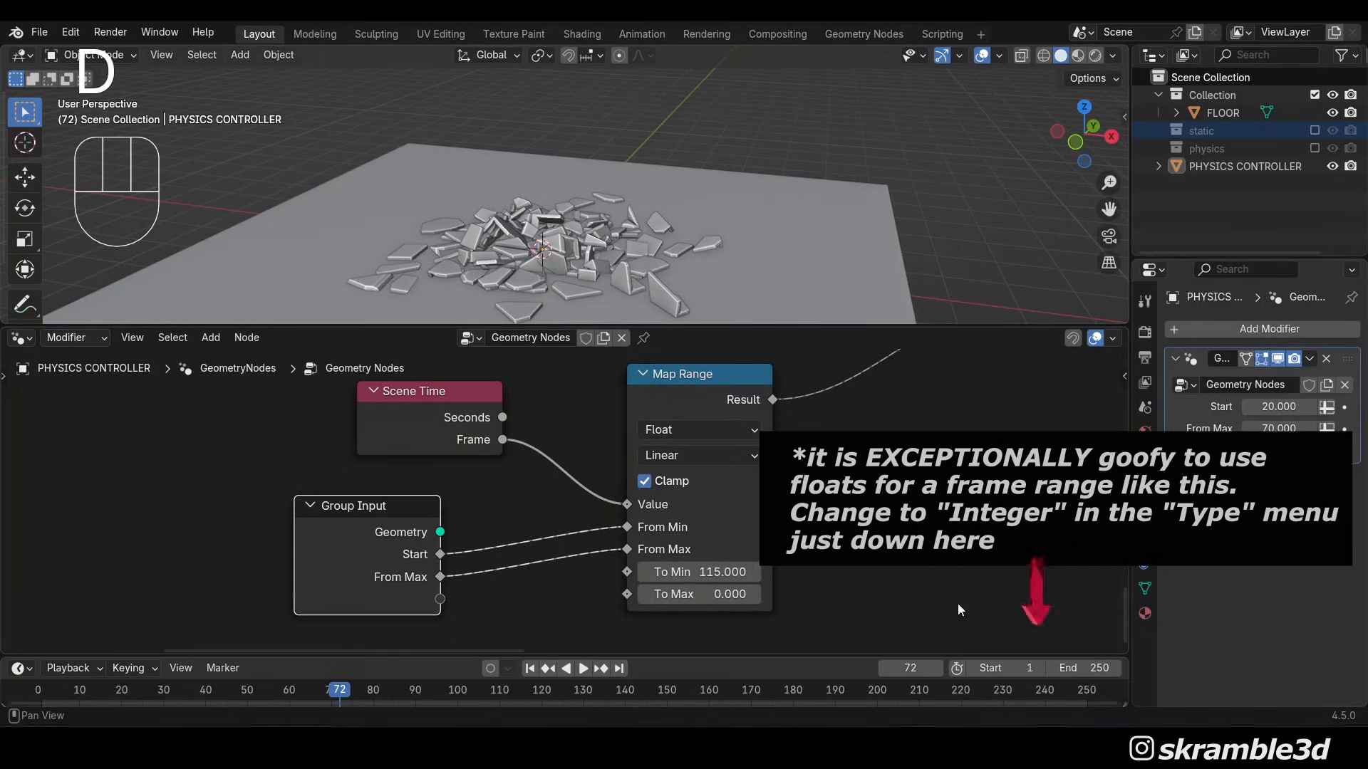
pyautogui.press('n')
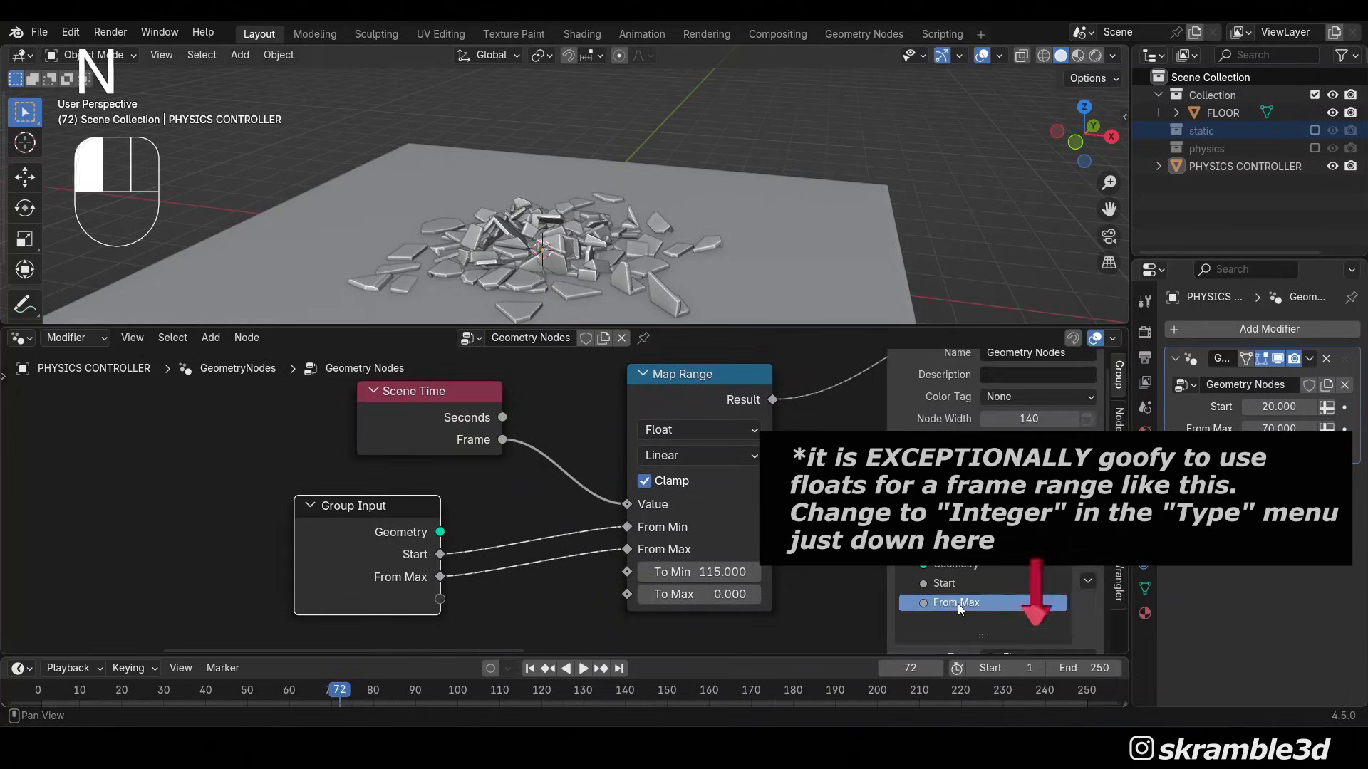
pyautogui.doubleClick(957, 604)
pyautogui.write('End')
pyautogui.press('Return')
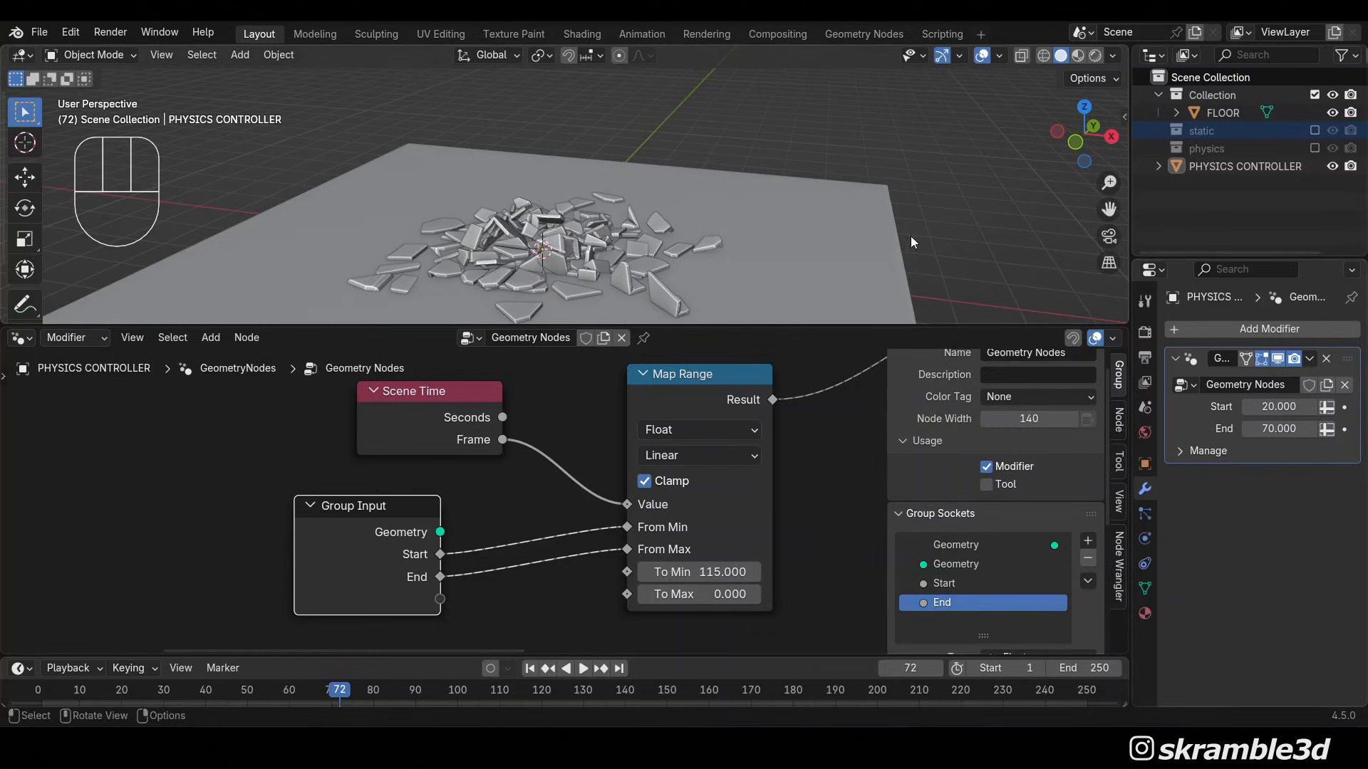
# Cut the Start and End links, remove both group sockets and delete the Group Input node
pyautogui.moveTo(910, 237); pyautogui.dragTo(632, 200, button='middle')
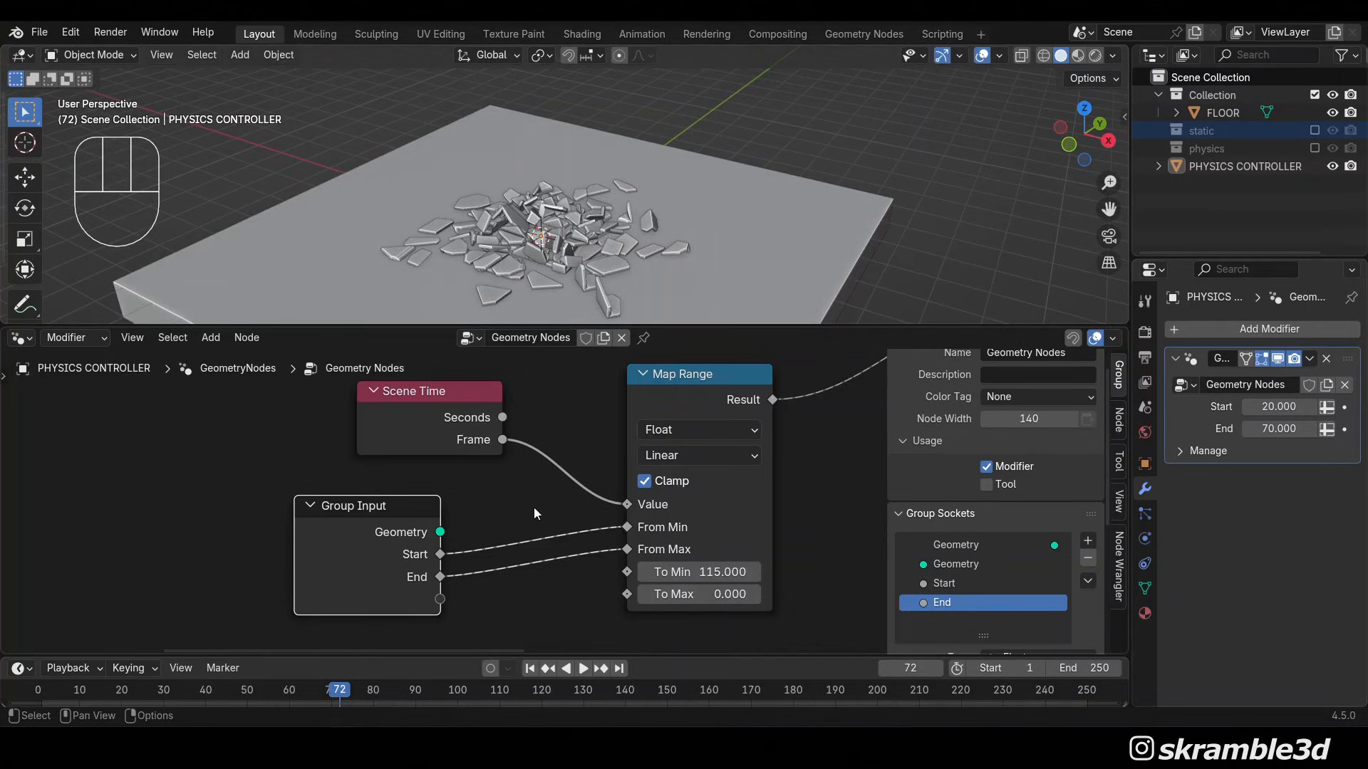
pyautogui.keyDown('ctrl'); pyautogui.moveTo(533, 507); pyautogui.dragTo(537, 600, button='right'); pyautogui.keyUp('ctrl')
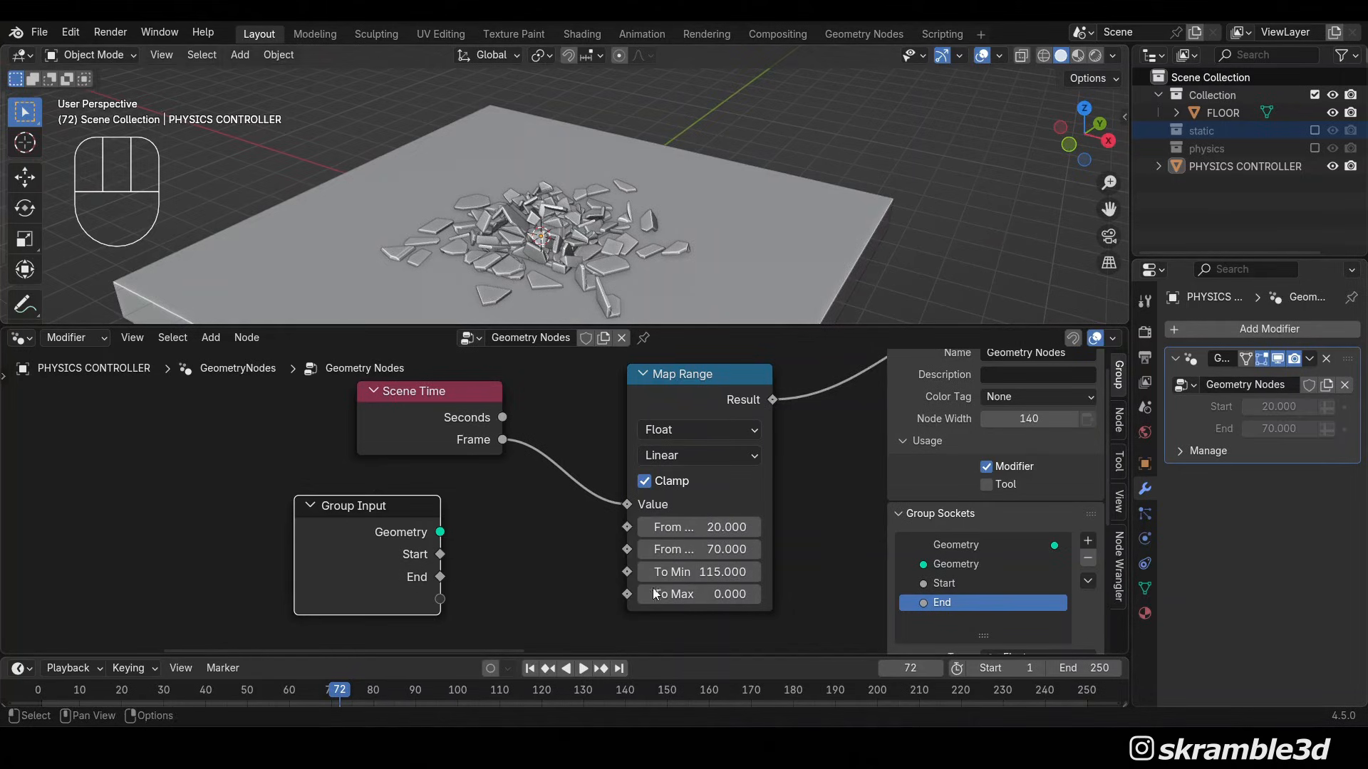
pyautogui.click(1092, 561)
pyautogui.click(1092, 561)
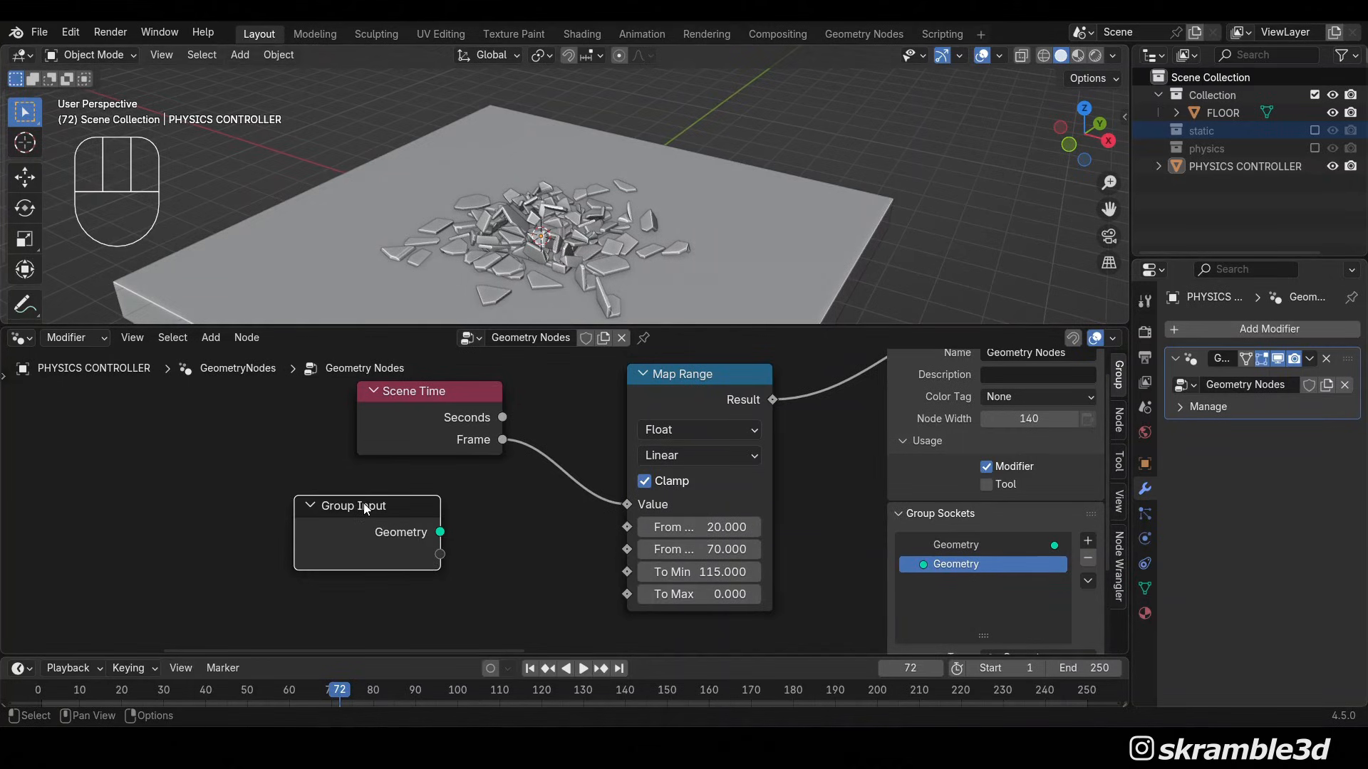
pyautogui.press('x')
# Cut the link between the Map Range Result and the Floor node's Value input
pyautogui.scroll(-6, 370, 500)
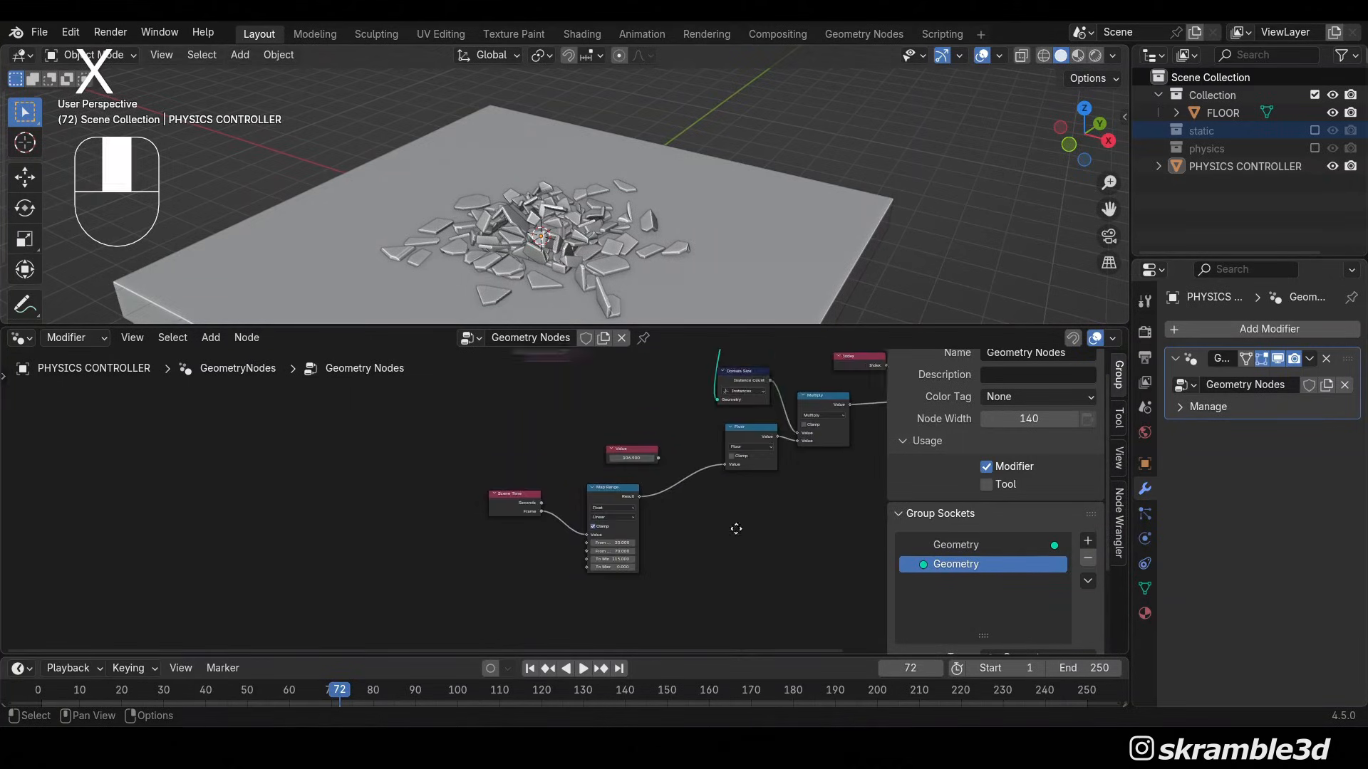
pyautogui.scroll(2, 732, 538)
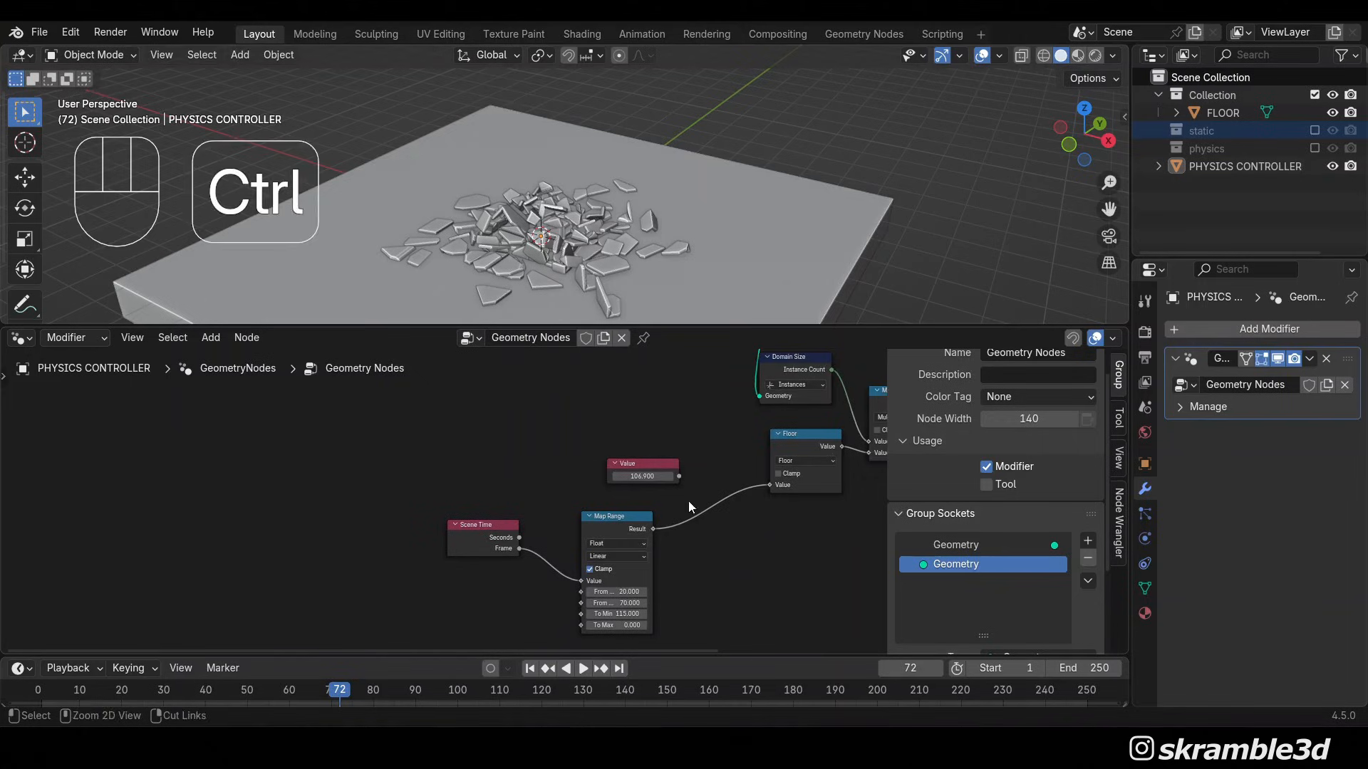
pyautogui.keyDown('ctrl'); pyautogui.moveTo(688, 501); pyautogui.dragTo(730, 580, button='right'); pyautogui.keyUp('ctrl')
pyautogui.scroll(-2, 594, 485)
pyautogui.moveTo(594, 485); pyautogui.dragTo(547, 566, button='middle')
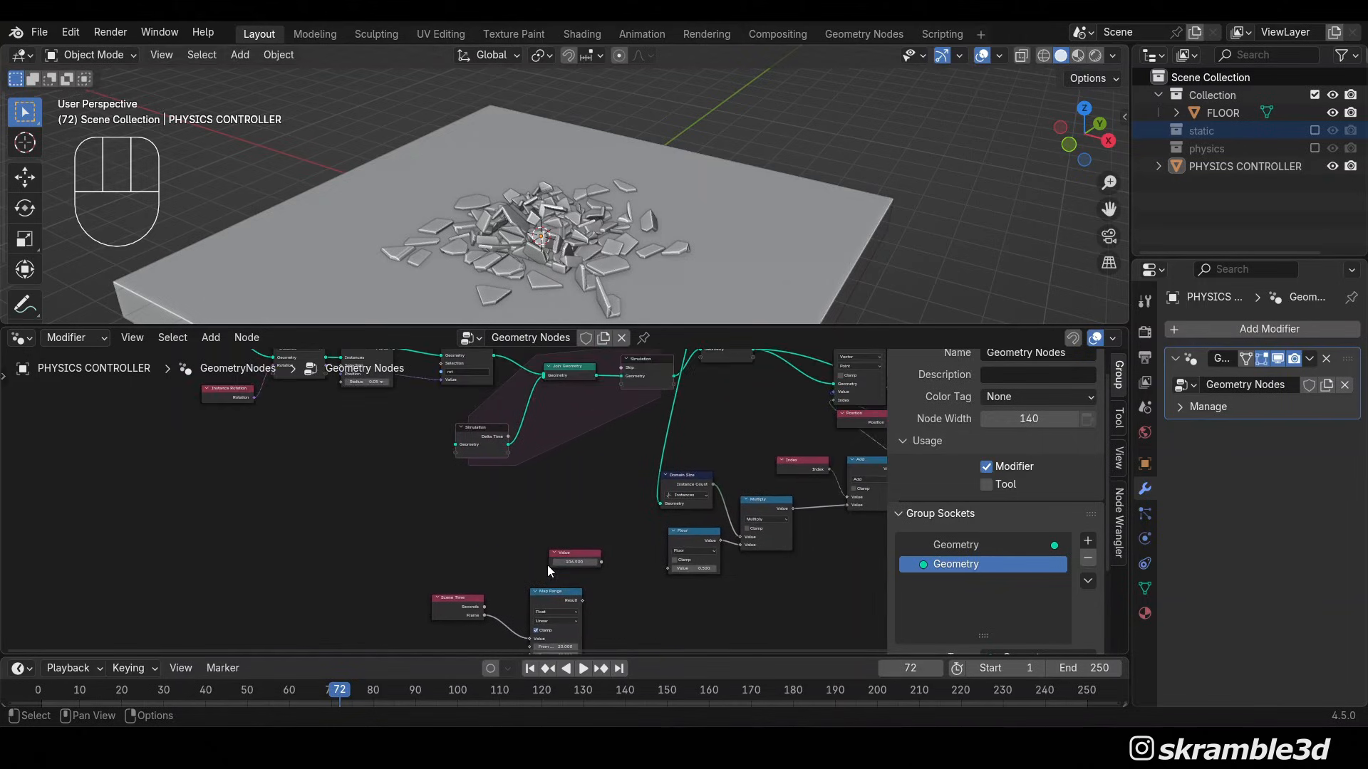
# Add a sphere empty to the scene at the world origin
pyautogui.moveTo(671, 218); pyautogui.dragTo(722, 215, button='middle')
pyautogui.moveTo(608, 134); pyautogui.dragTo(434, 156, button='middle')
pyautogui.scroll(1, 691, 201)
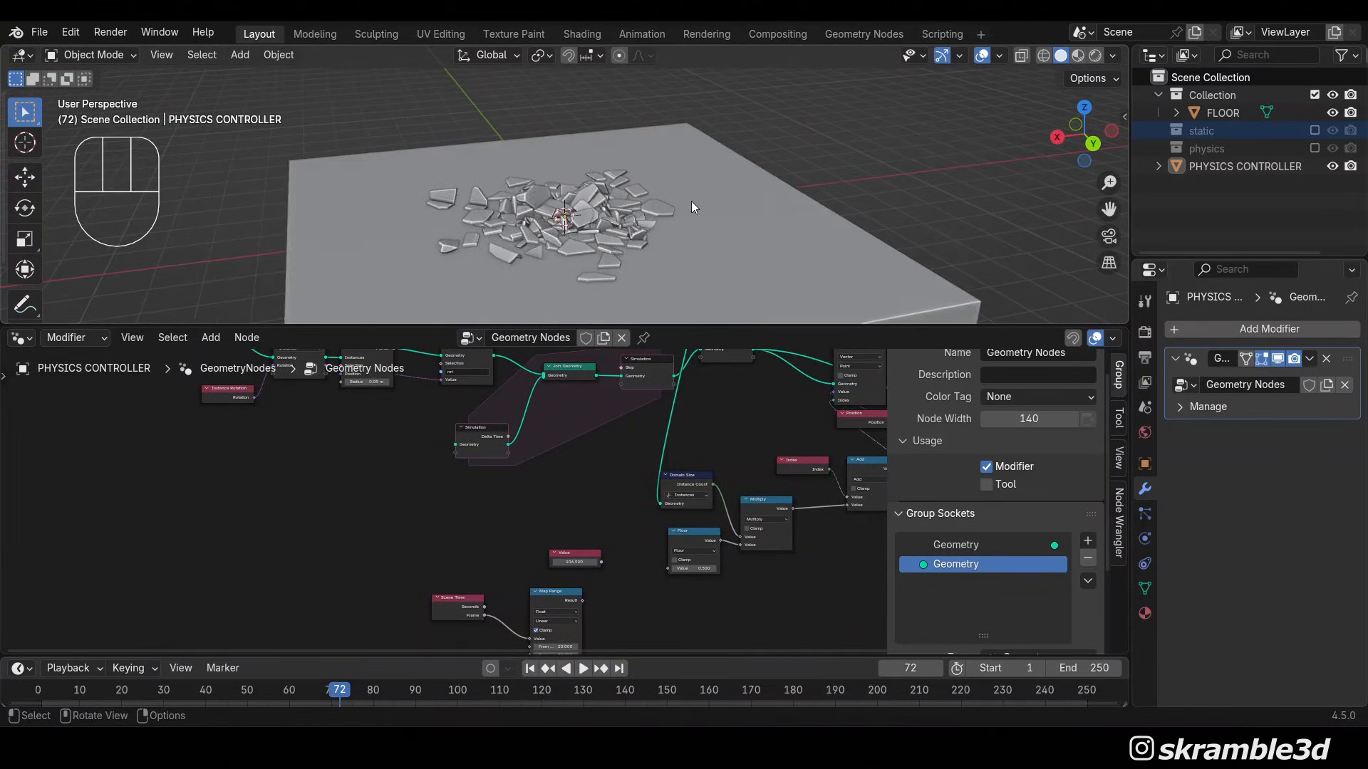
pyautogui.moveTo(691, 201); pyautogui.dragTo(685, 199, button='middle')
pyautogui.hotkey('shift', 'a')
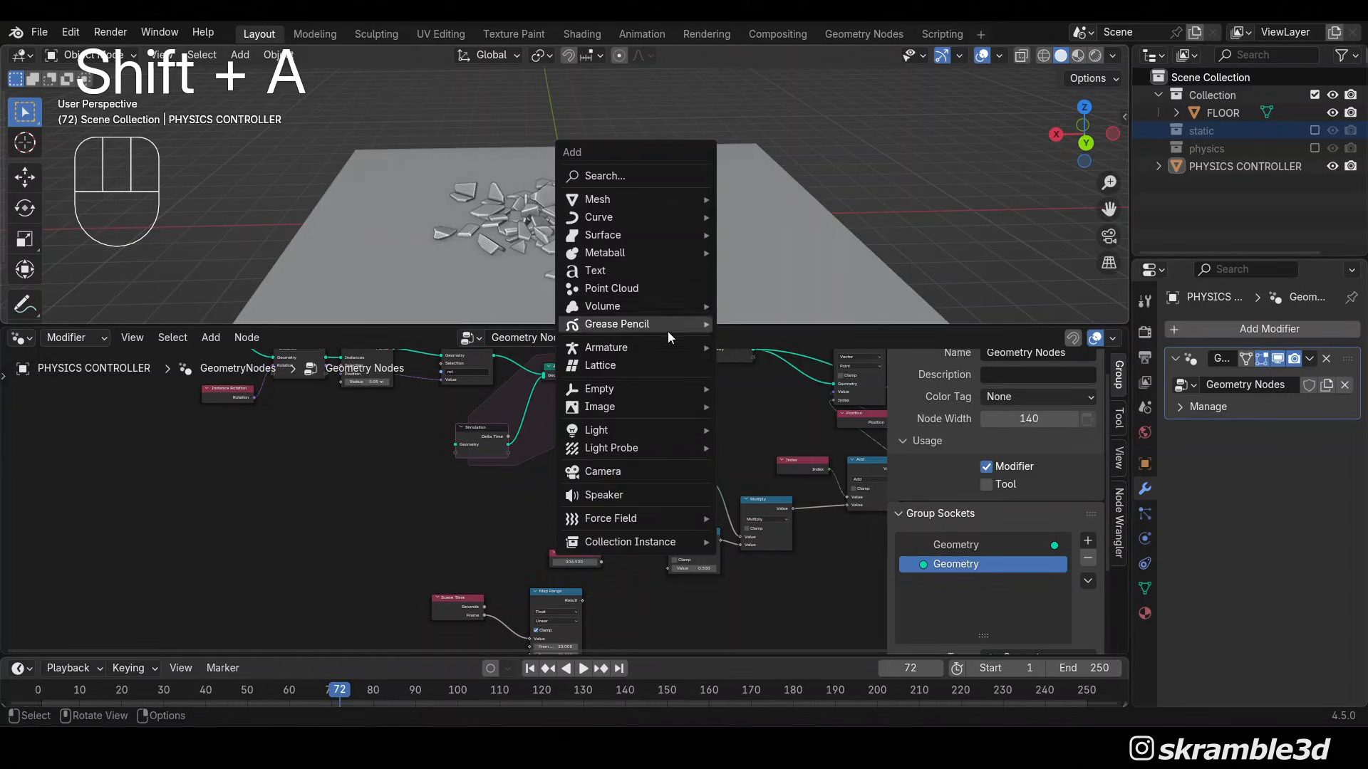
pyautogui.moveTo(659, 389)
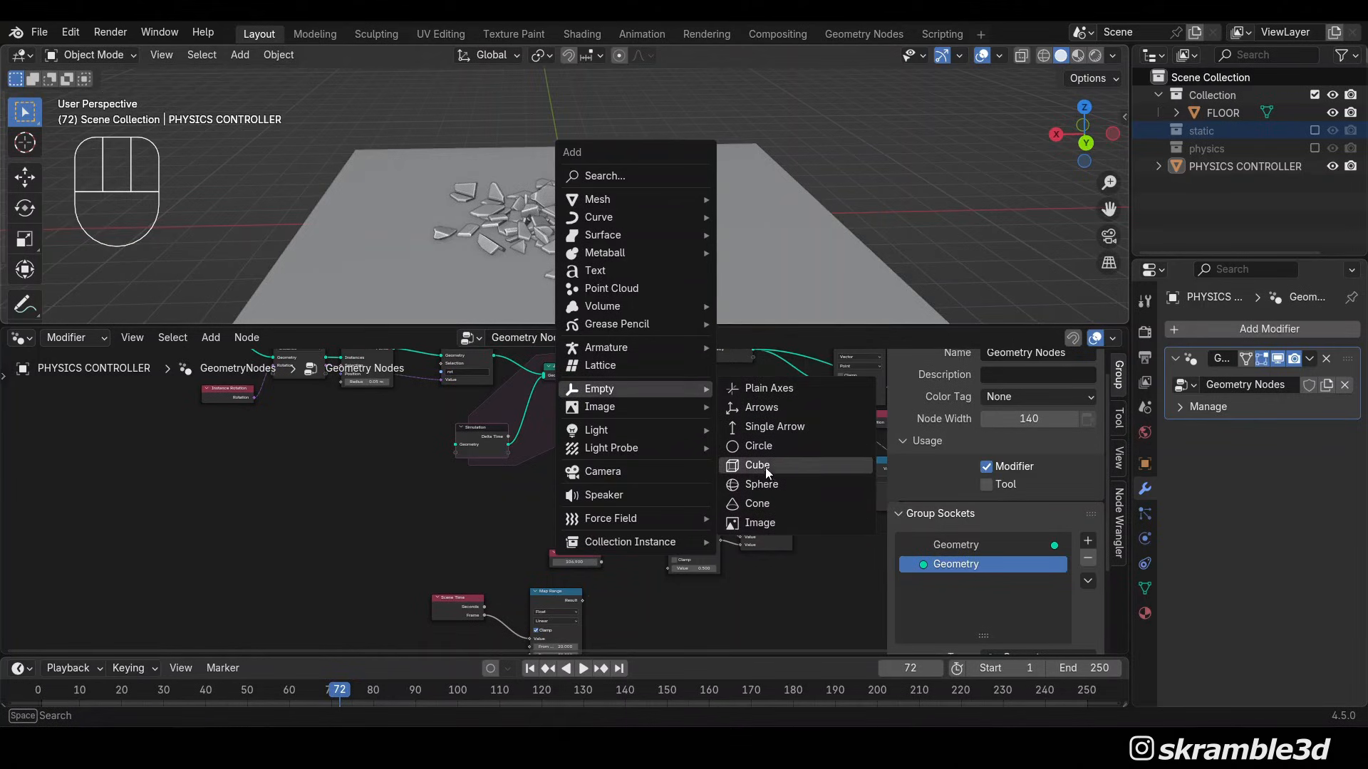
pyautogui.click(772, 486)
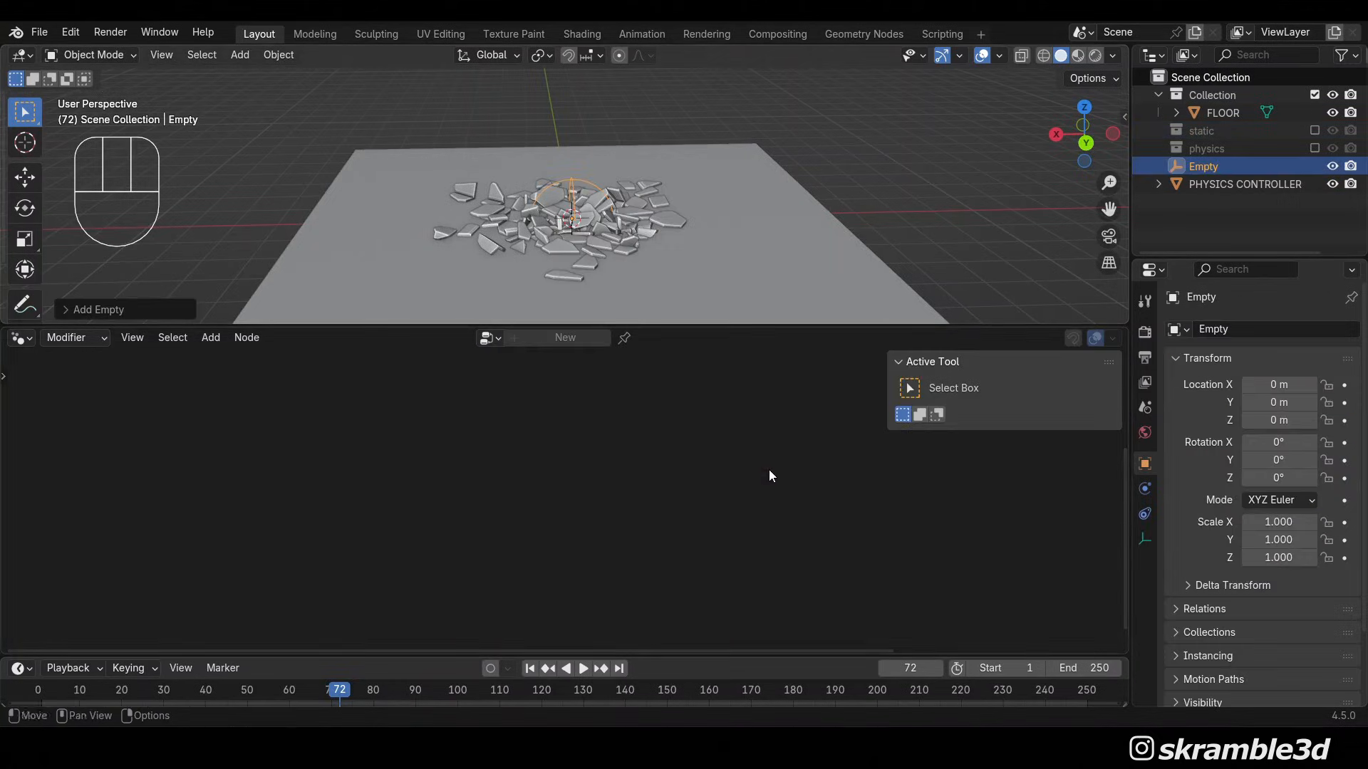
# Move the sphere empty about 4.52 m along the Y axis, beside the fractured pieces
pyautogui.moveTo(694, 229); pyautogui.dragTo(822, 242, button='middle')
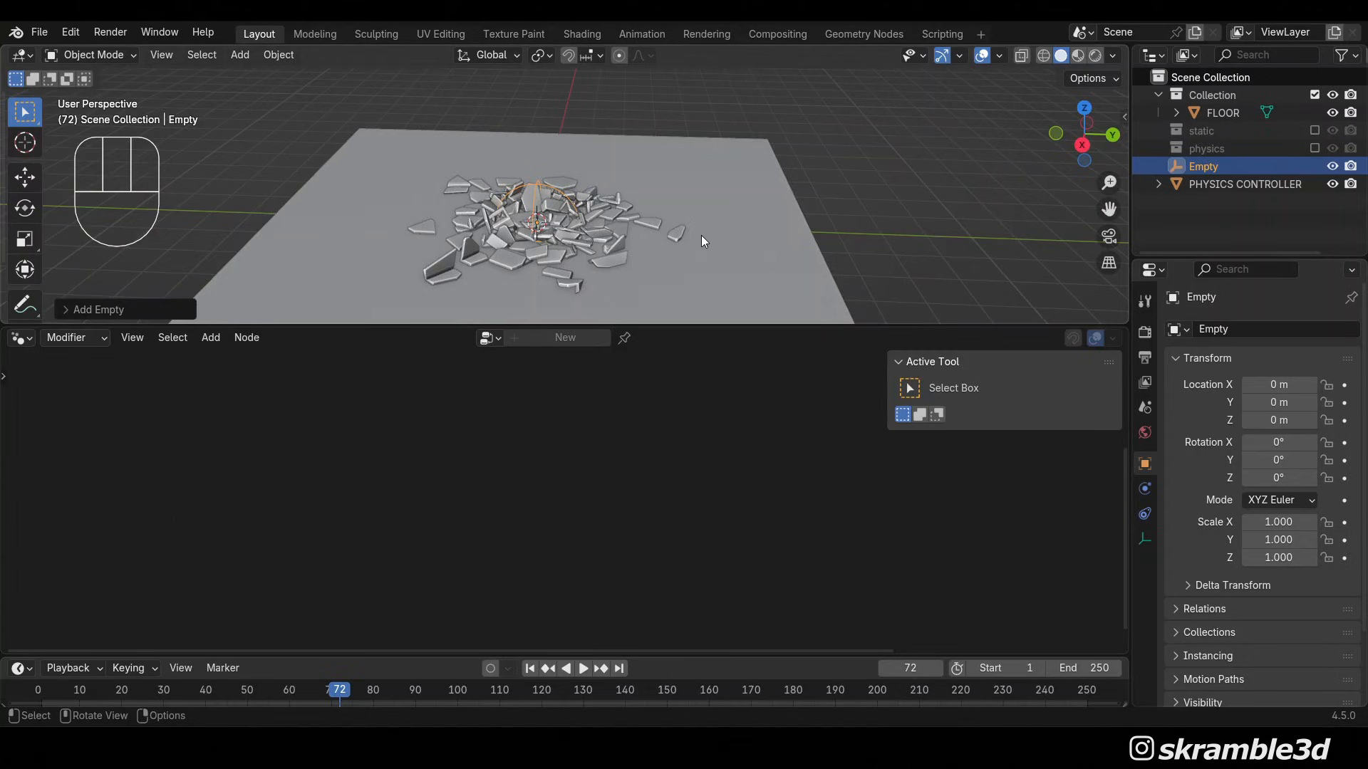
pyautogui.press('g')
pyautogui.press('y')
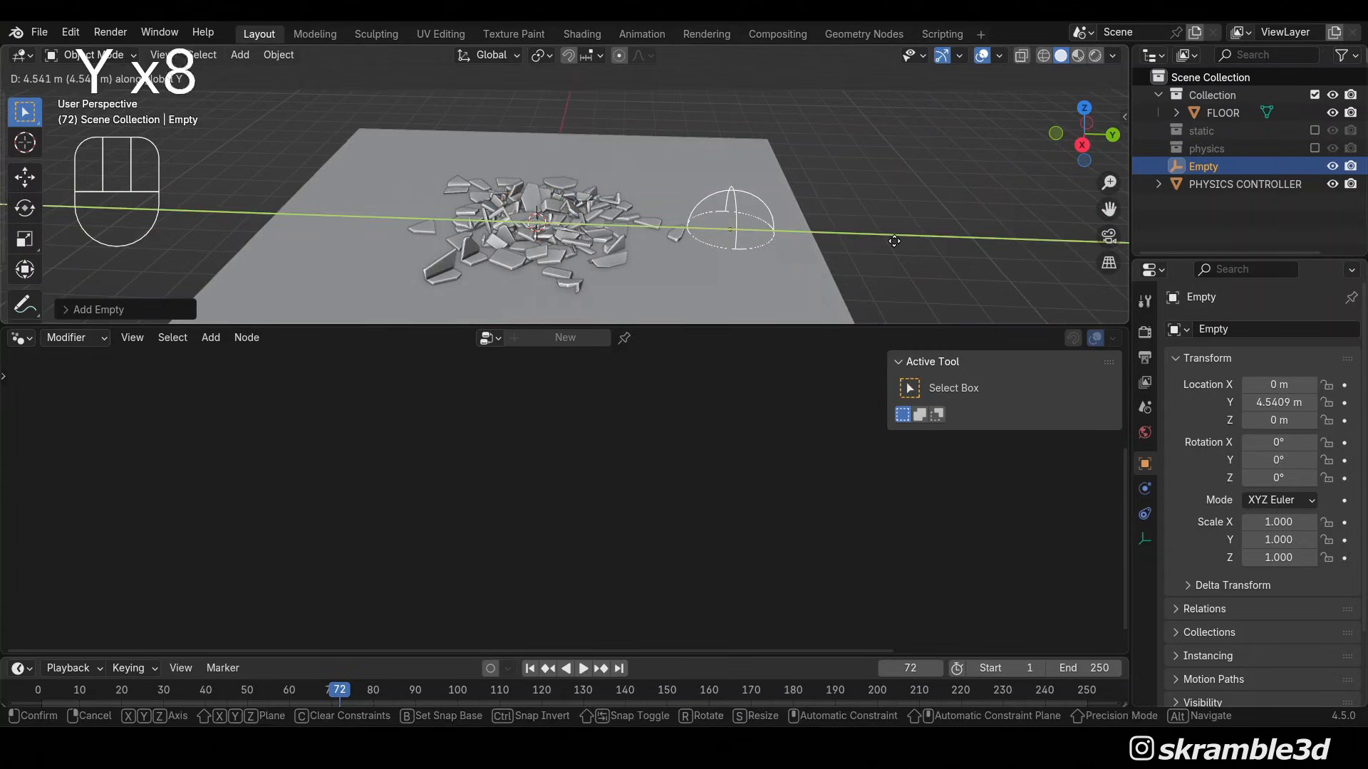
pyautogui.click(893, 241)
pyautogui.moveTo(893, 240)
pyautogui.mouseDown(button='middle')
pyautogui.moveTo(732, 208)
pyautogui.moveTo(897, 240)
pyautogui.mouseUp(button='middle')
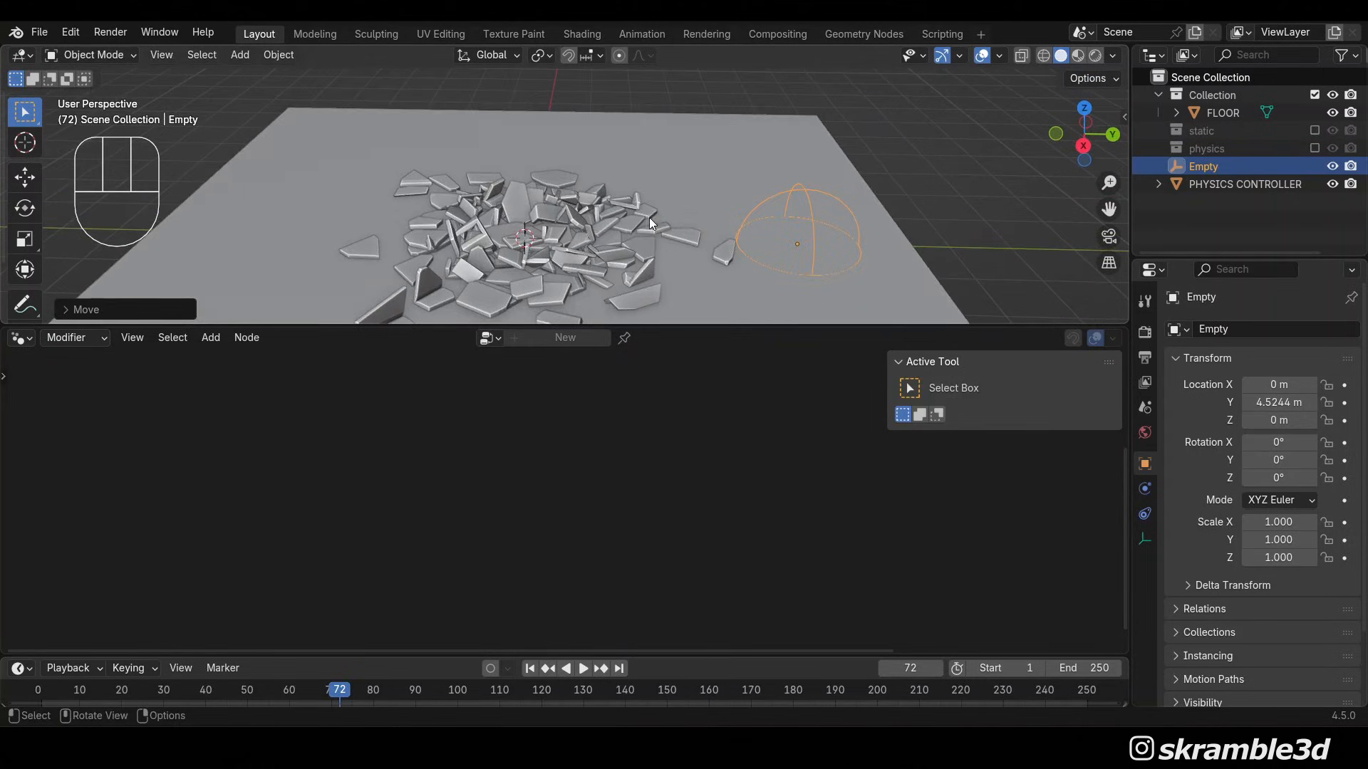
# Delete the Value, Scene Time and Map Range nodes from PHYSICS CONTROLLER's node tree
pyautogui.click(690, 238)
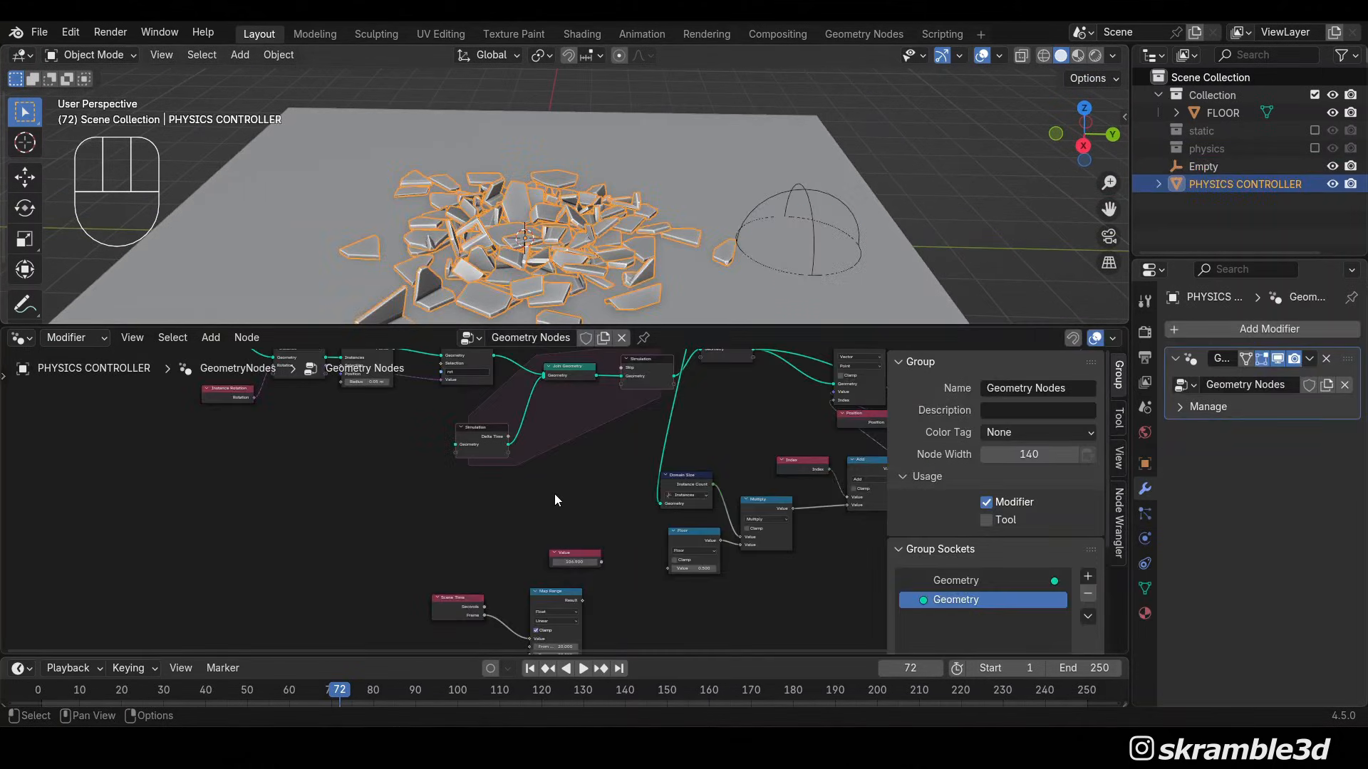
pyautogui.moveTo(554, 494); pyautogui.dragTo(449, 448, button='middle')
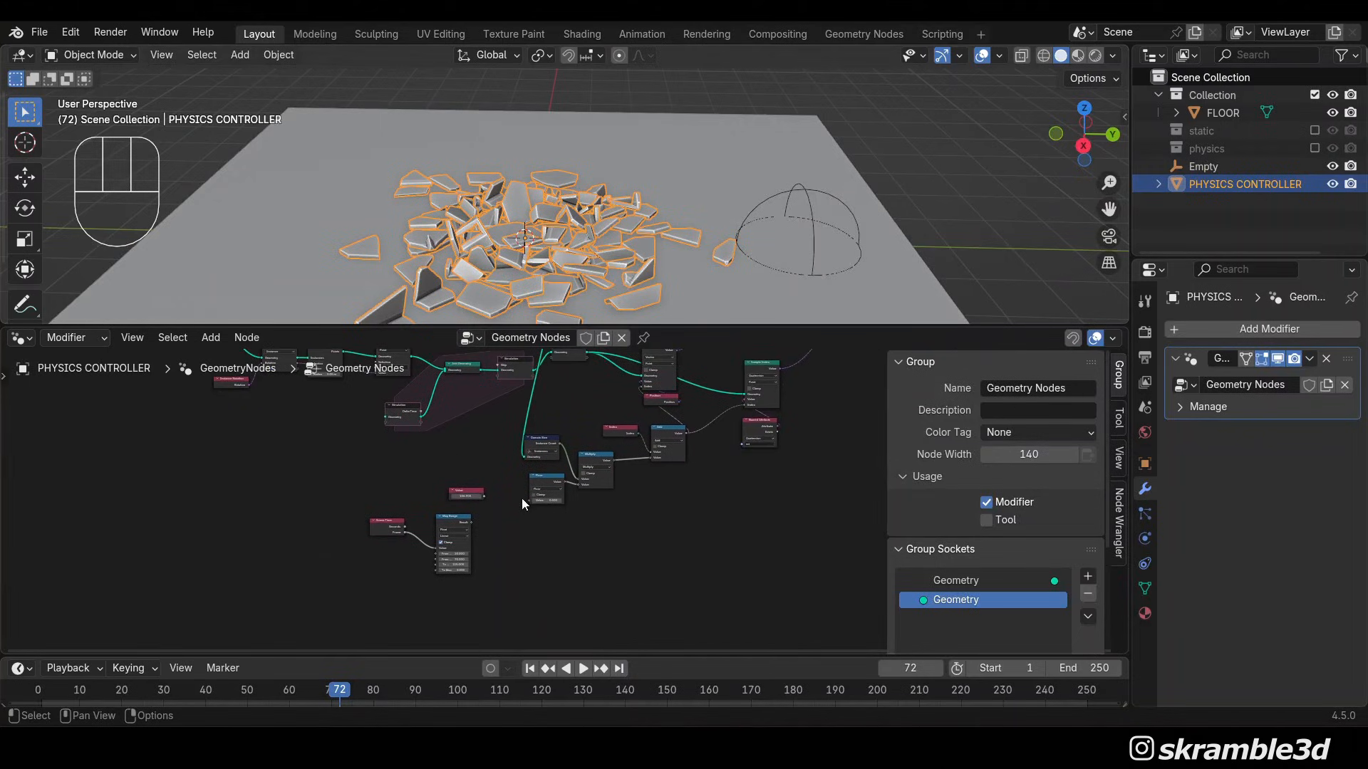
pyautogui.scroll(3, 554, 500)
pyautogui.moveTo(684, 502); pyautogui.dragTo(877, 481, button='middle')
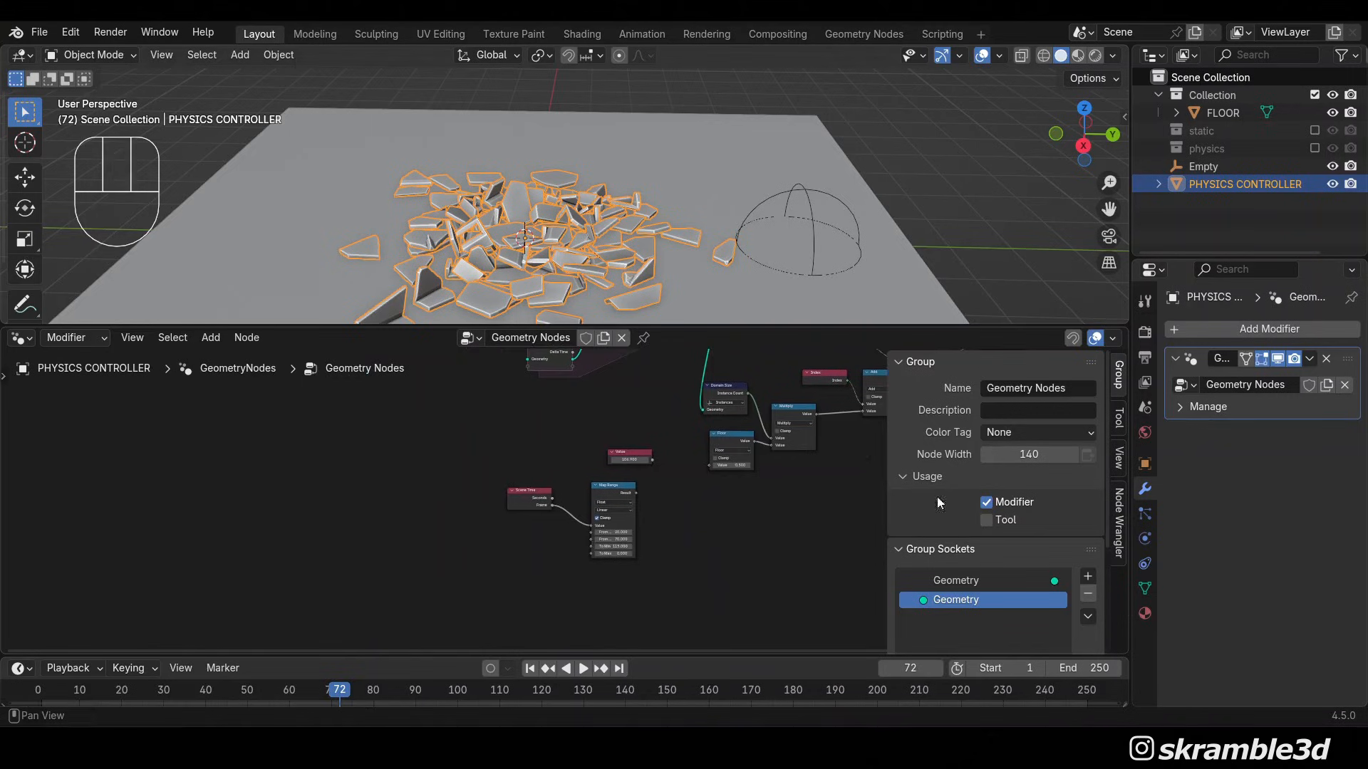
pyautogui.moveTo(732, 508); pyautogui.dragTo(693, 550, button='middle')
pyautogui.scroll(3, 694, 550)
pyautogui.scroll(-4, 682, 549)
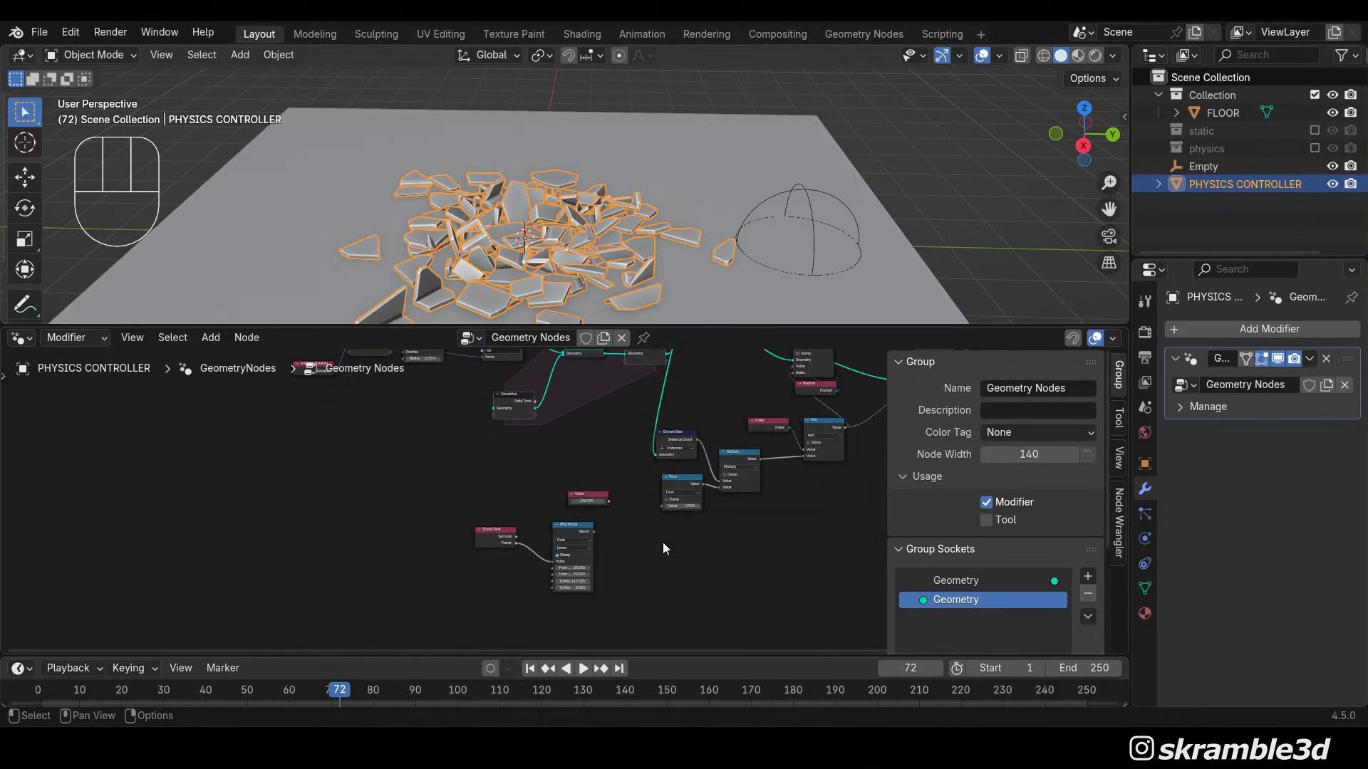
pyautogui.scroll(2, 659, 531)
pyautogui.moveTo(650, 453); pyautogui.dragTo(322, 657)
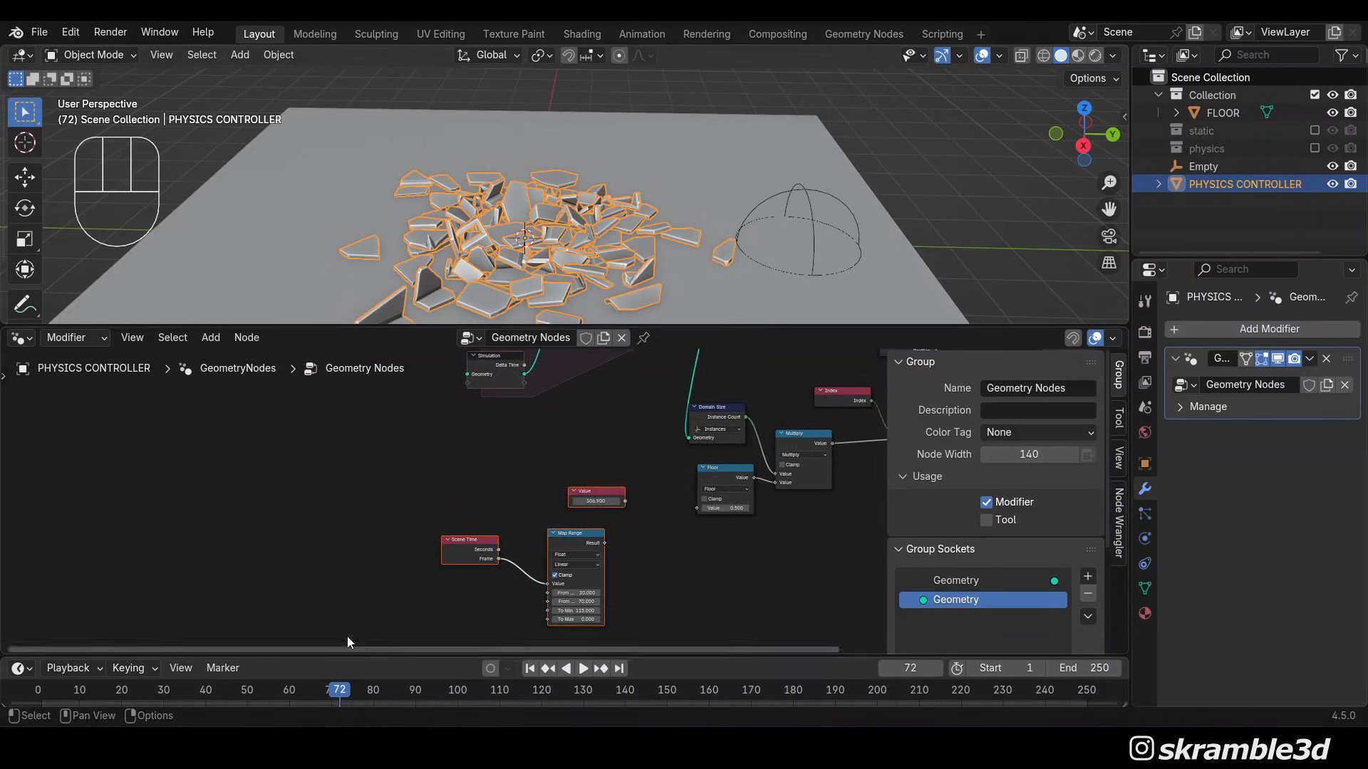
pyautogui.press('x')
# Add a Position node in the empty area before the Floor node
pyautogui.moveTo(474, 554); pyautogui.dragTo(537, 512, button='middle')
pyautogui.hotkey('shift', 'a')
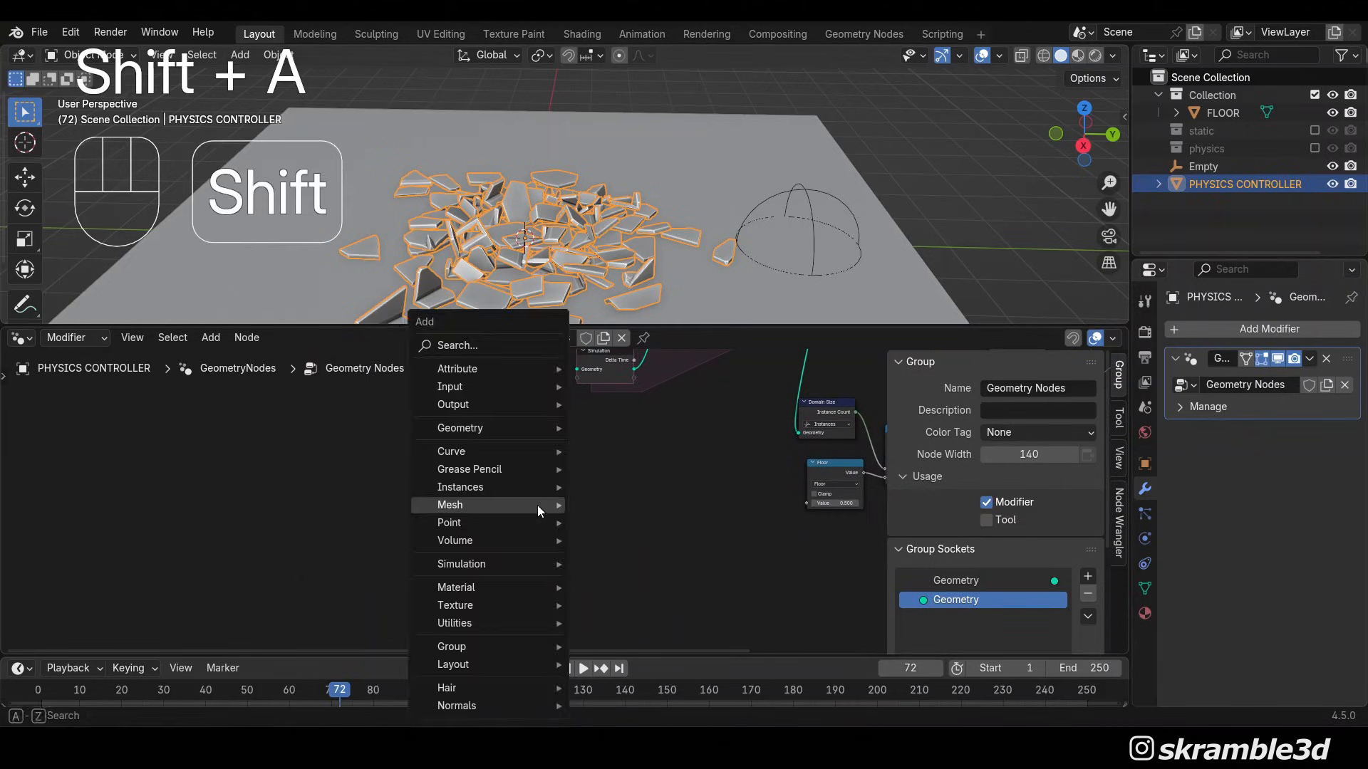
pyautogui.write('pos')
pyautogui.click(691, 543)
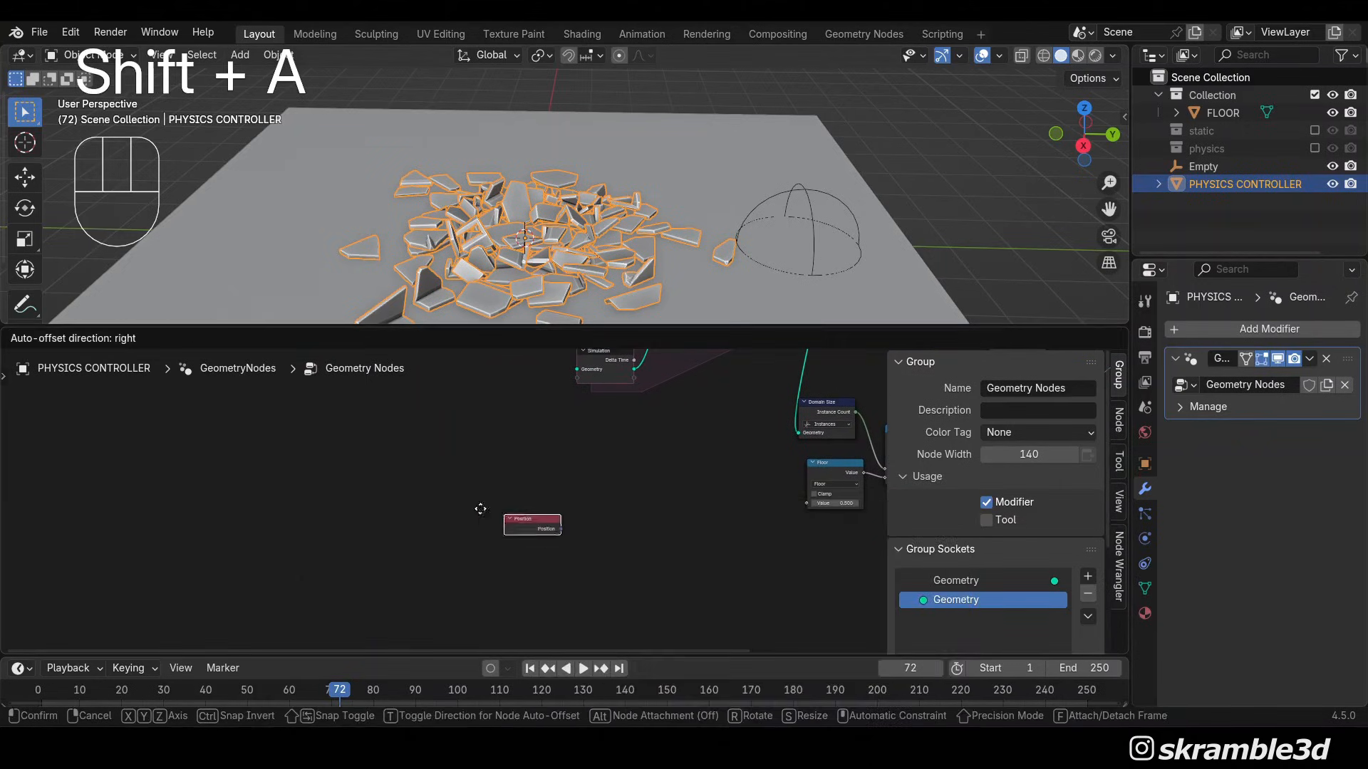
pyautogui.click(484, 498)
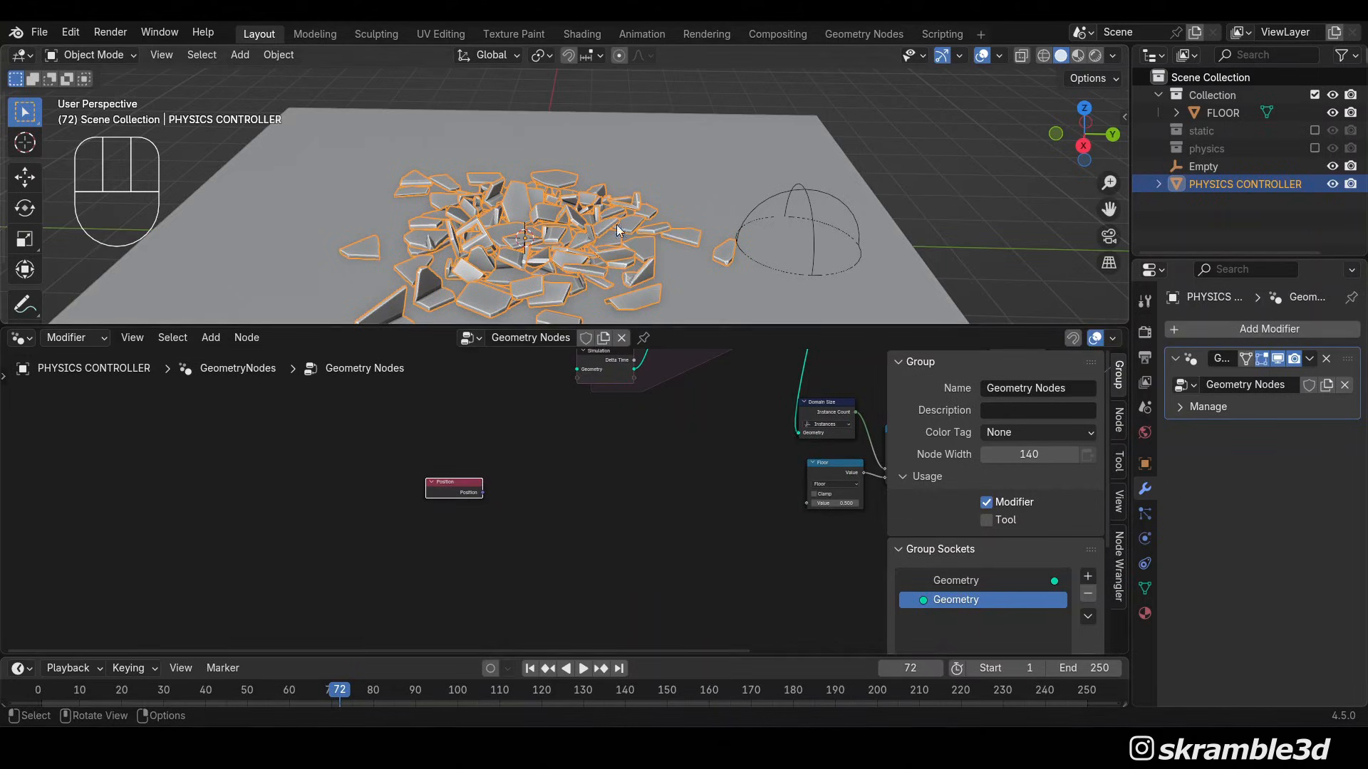
pyautogui.scroll(2, 544, 469)
pyautogui.click(546, 469)
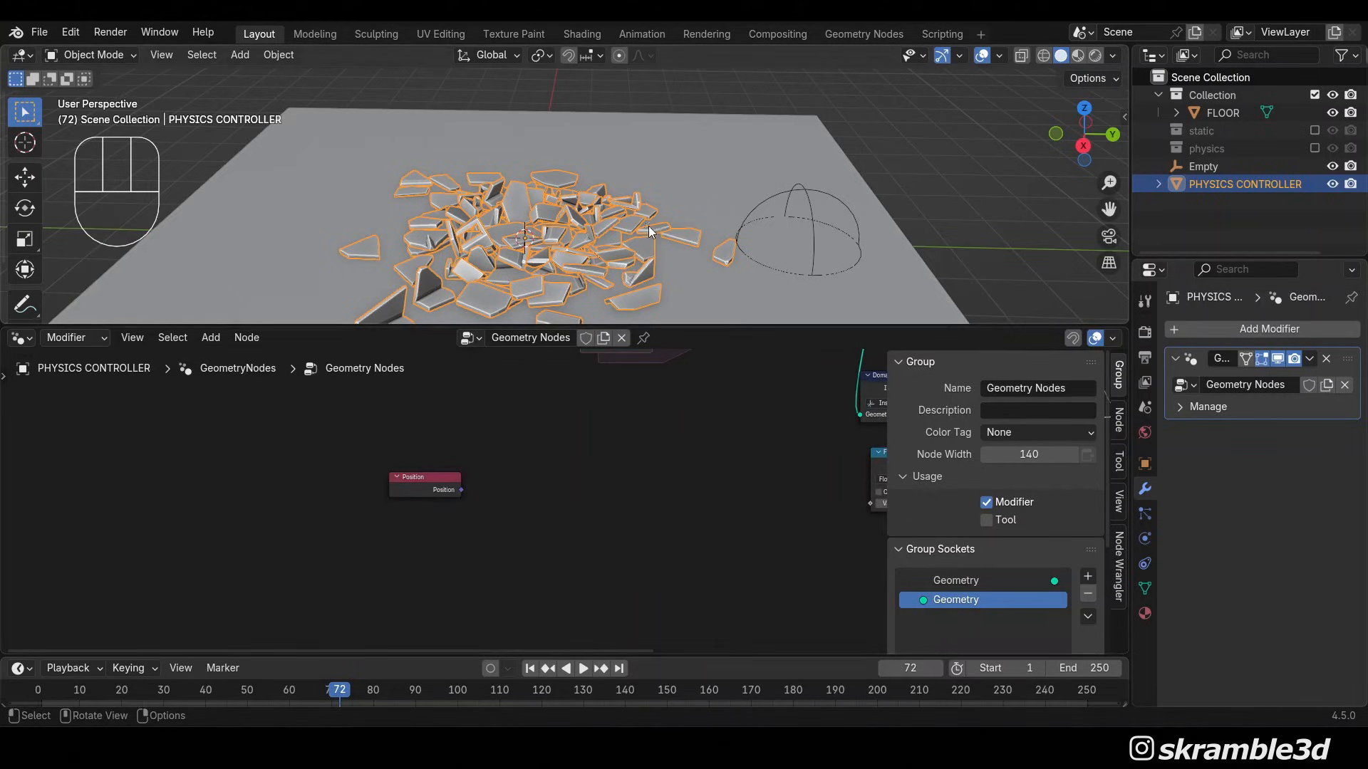
# Add a vector Multiply node after the Position node, with Position feeding its first vector input
pyautogui.moveTo(648, 225); pyautogui.dragTo(651, 261, button='middle')
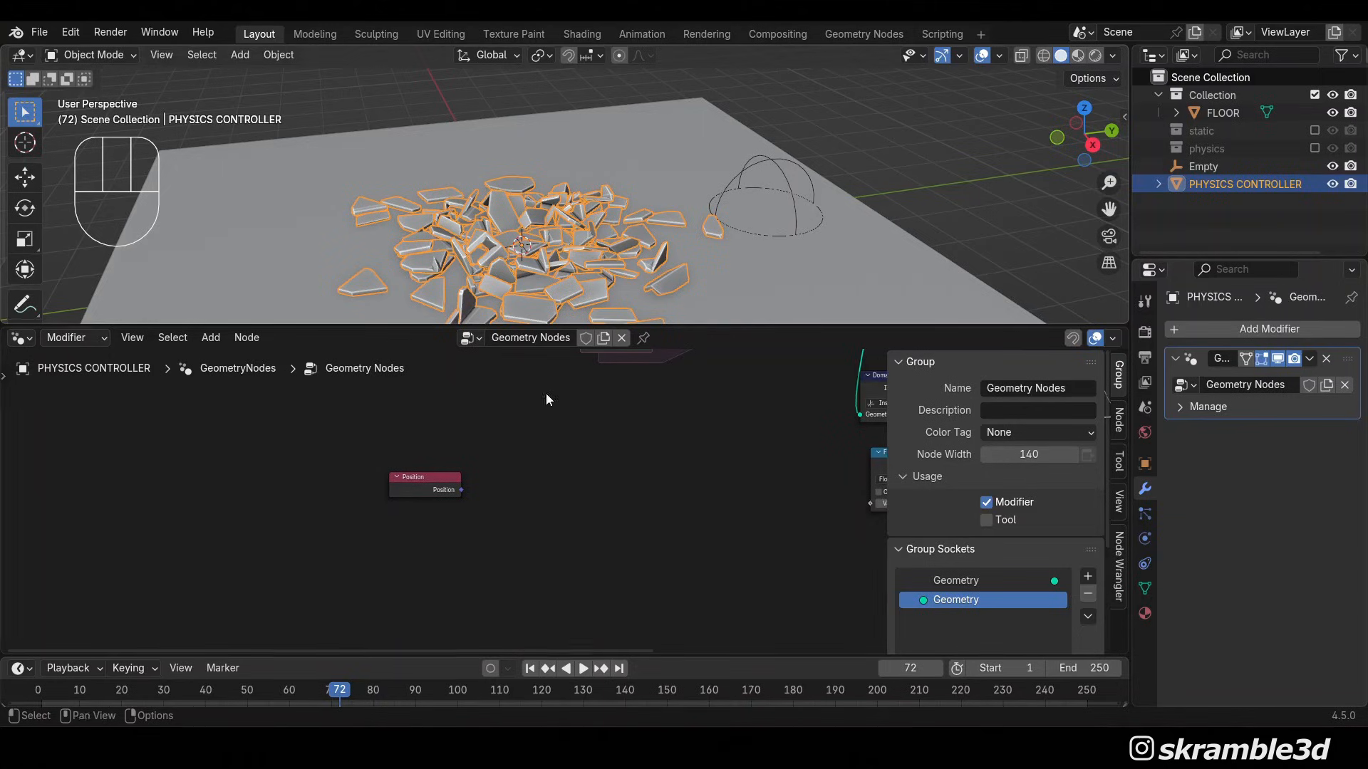
pyautogui.hotkey('shift', 'a')
pyautogui.write('m')
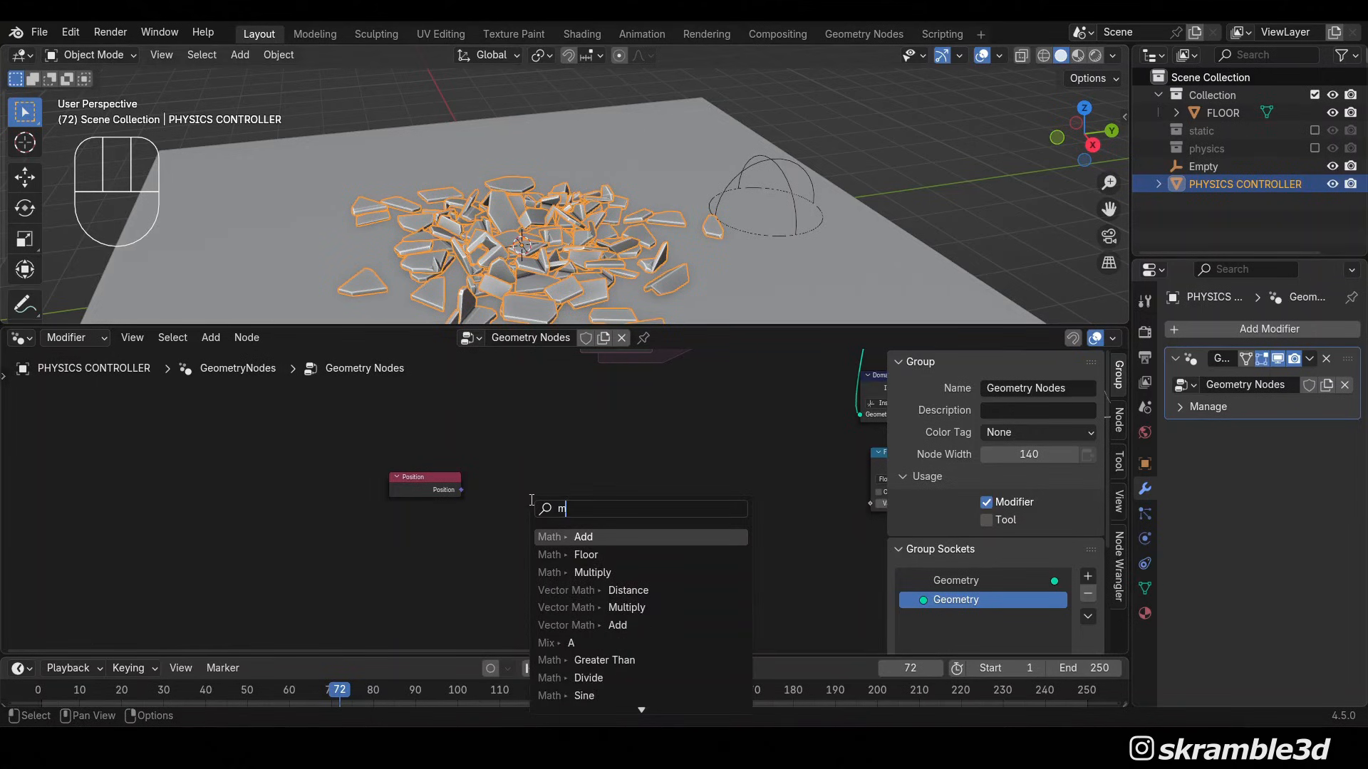
pyautogui.write('ultiple')
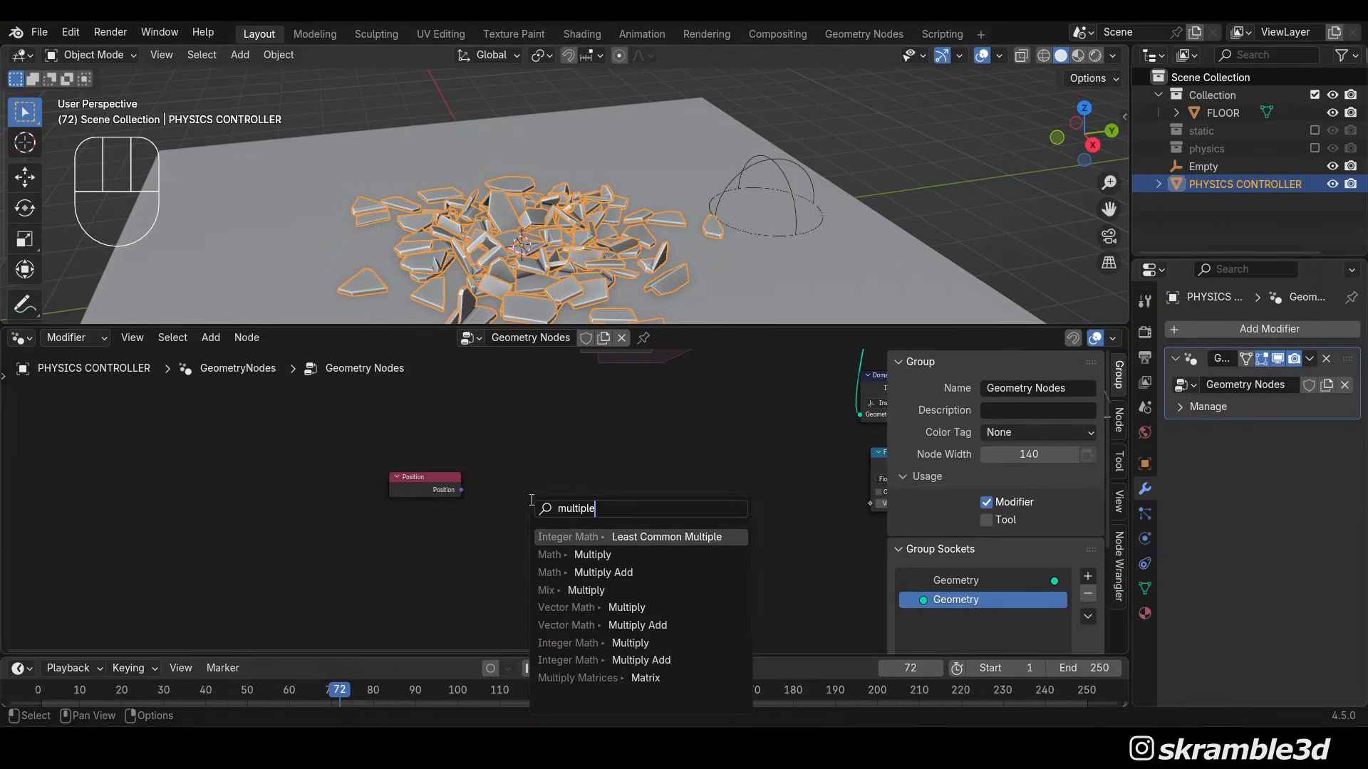
pyautogui.press('BackSpace')
pyautogui.click(623, 533)
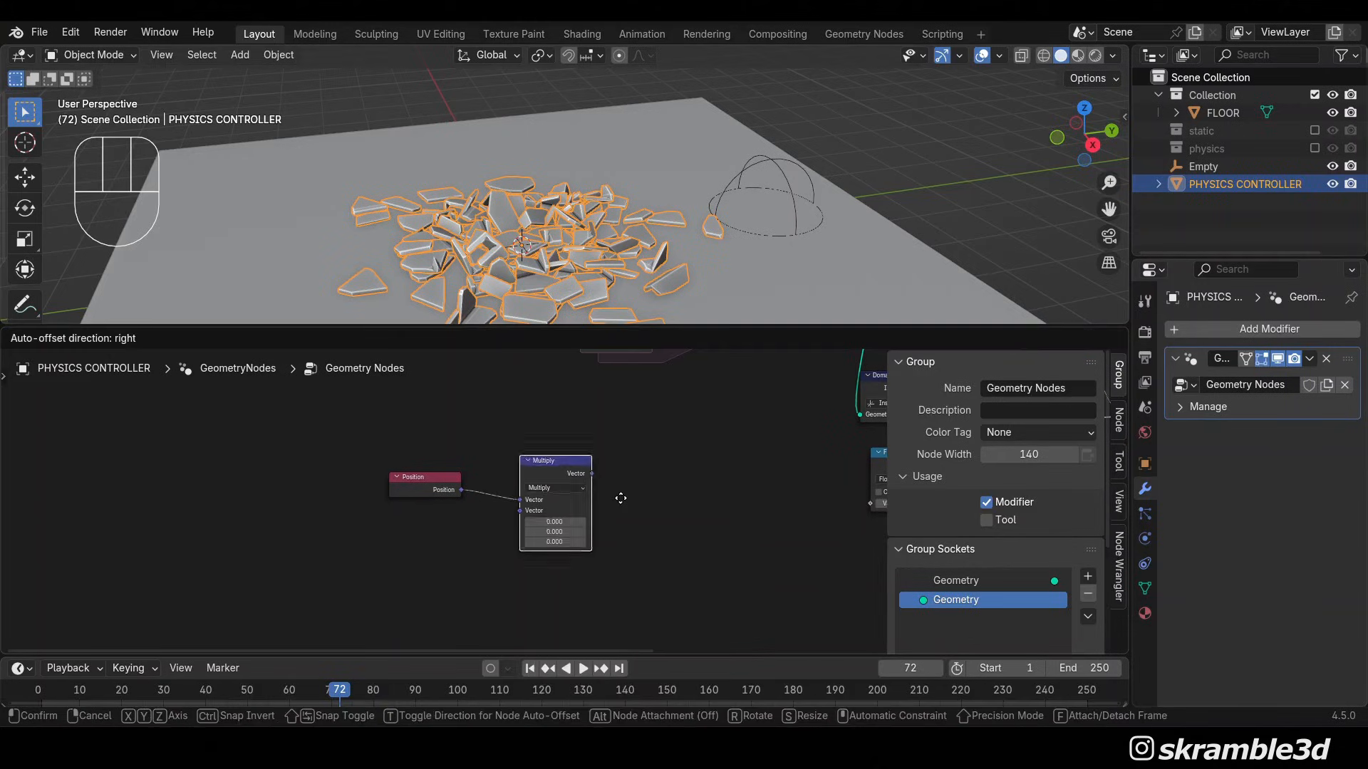
pyautogui.click(611, 511)
# Set the X and Y factors of the Multiply node to 1
pyautogui.scroll(3, 570, 505)
pyautogui.moveTo(538, 535)
pyautogui.mouseDown()
pyautogui.moveTo(581, 538)
pyautogui.moveTo(550, 540)
pyautogui.mouseUp()
pyautogui.write('1')
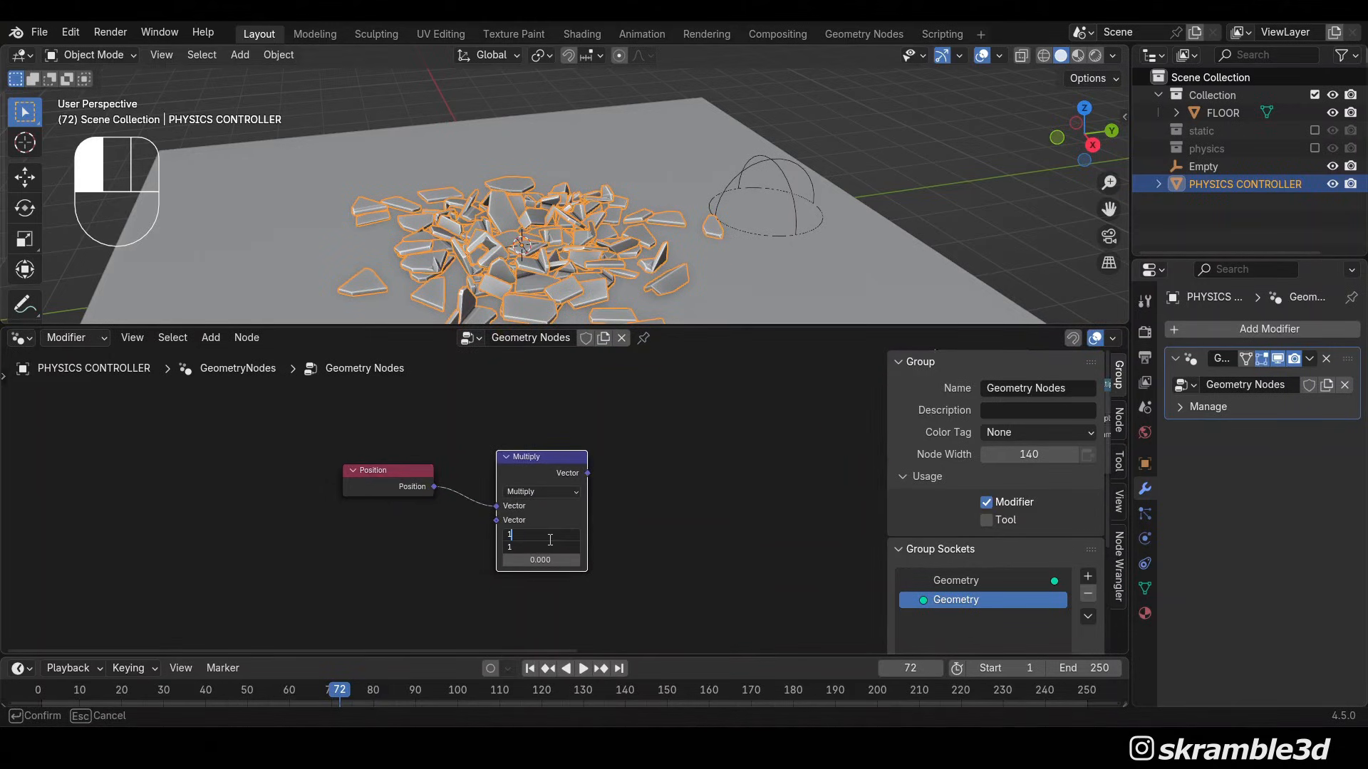
pyautogui.press('Return')
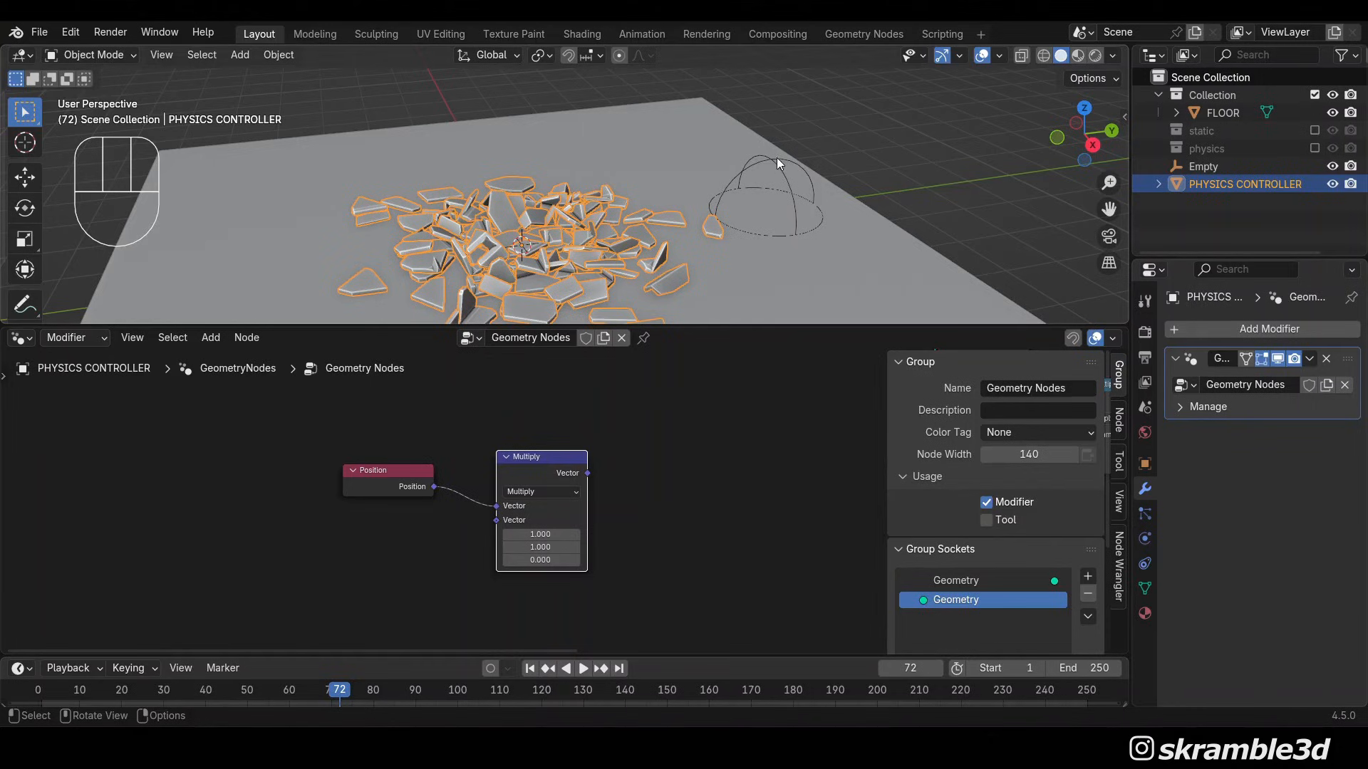
# Bring the sphere empty into the node tree as an Object Info node and place it below the Multiply node
pyautogui.moveTo(1208, 167); pyautogui.dragTo(389, 627)
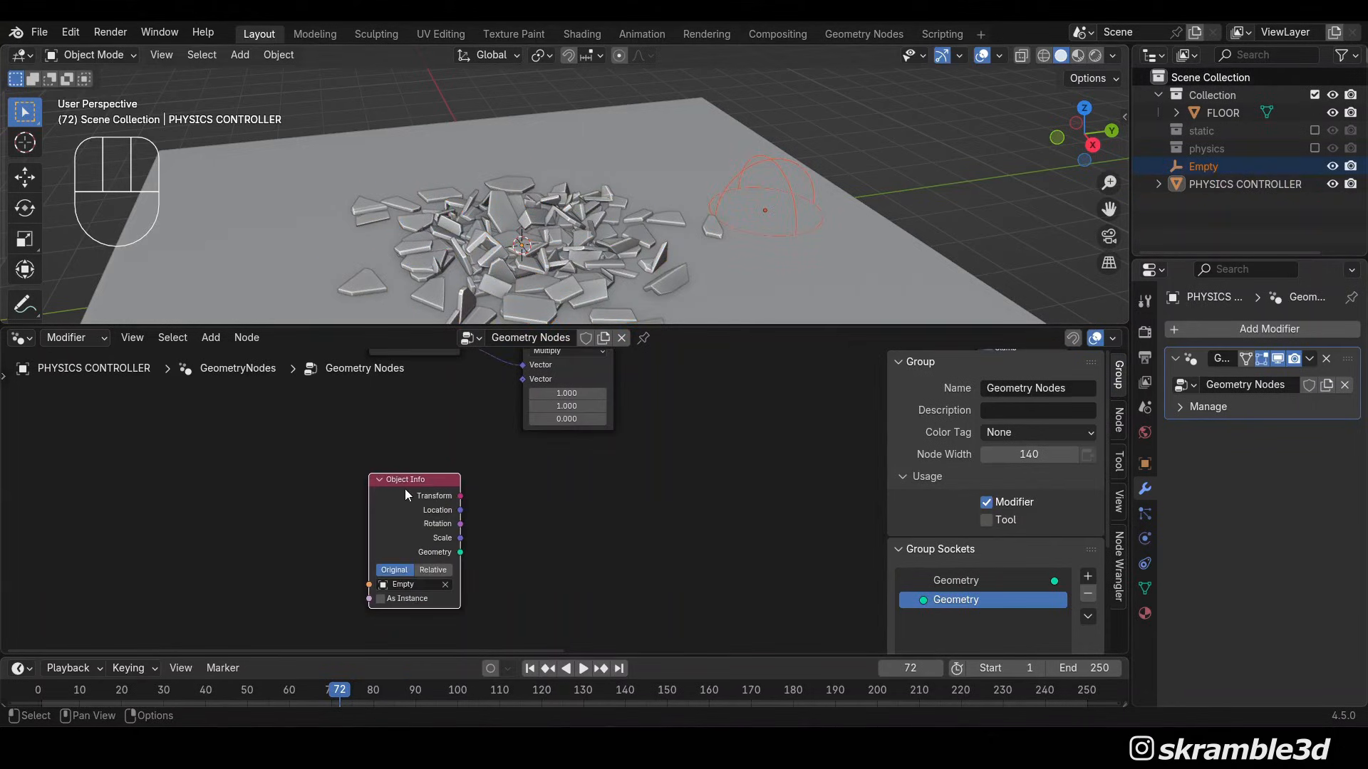
pyautogui.moveTo(440, 510); pyautogui.dragTo(416, 502)
pyautogui.moveTo(517, 463); pyautogui.dragTo(478, 513, button='middle')
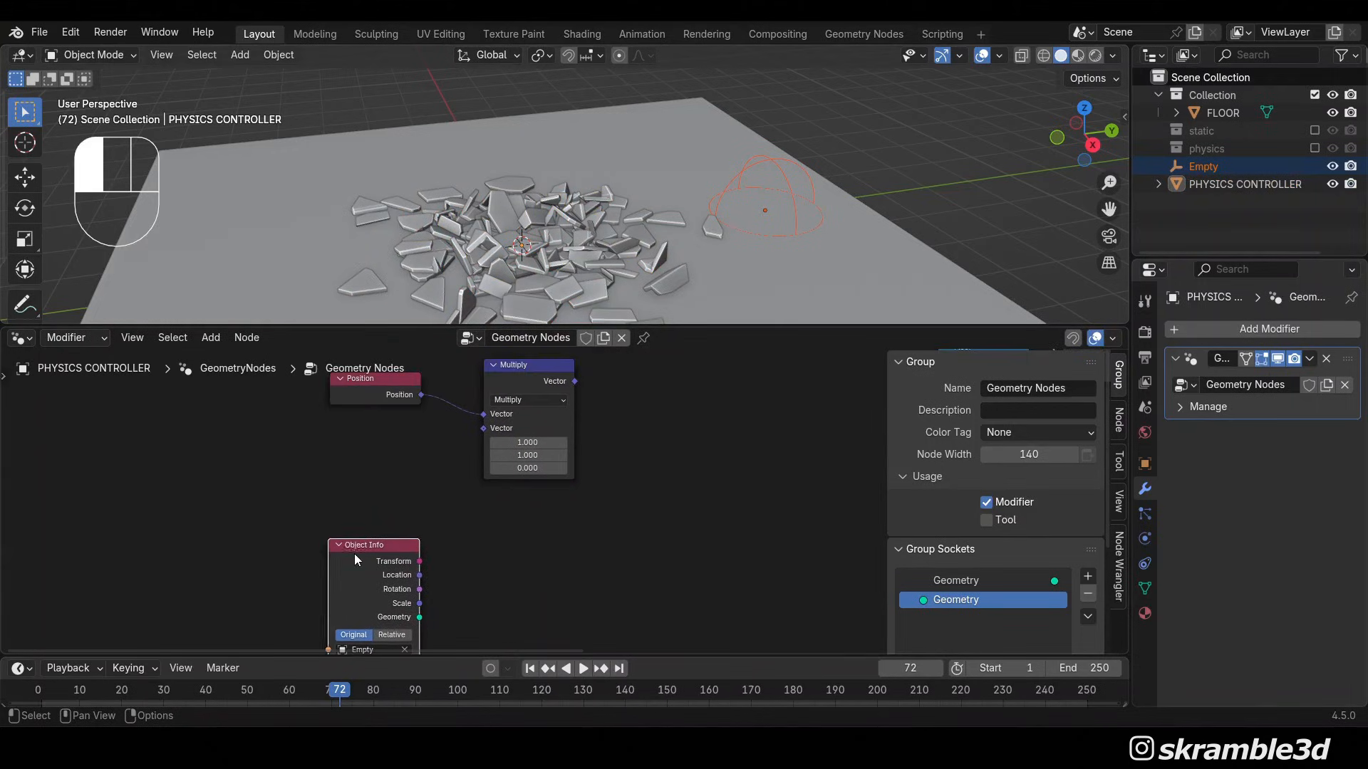
pyautogui.moveTo(354, 553); pyautogui.dragTo(489, 536)
pyautogui.moveTo(634, 442); pyautogui.dragTo(460, 498, button='middle')
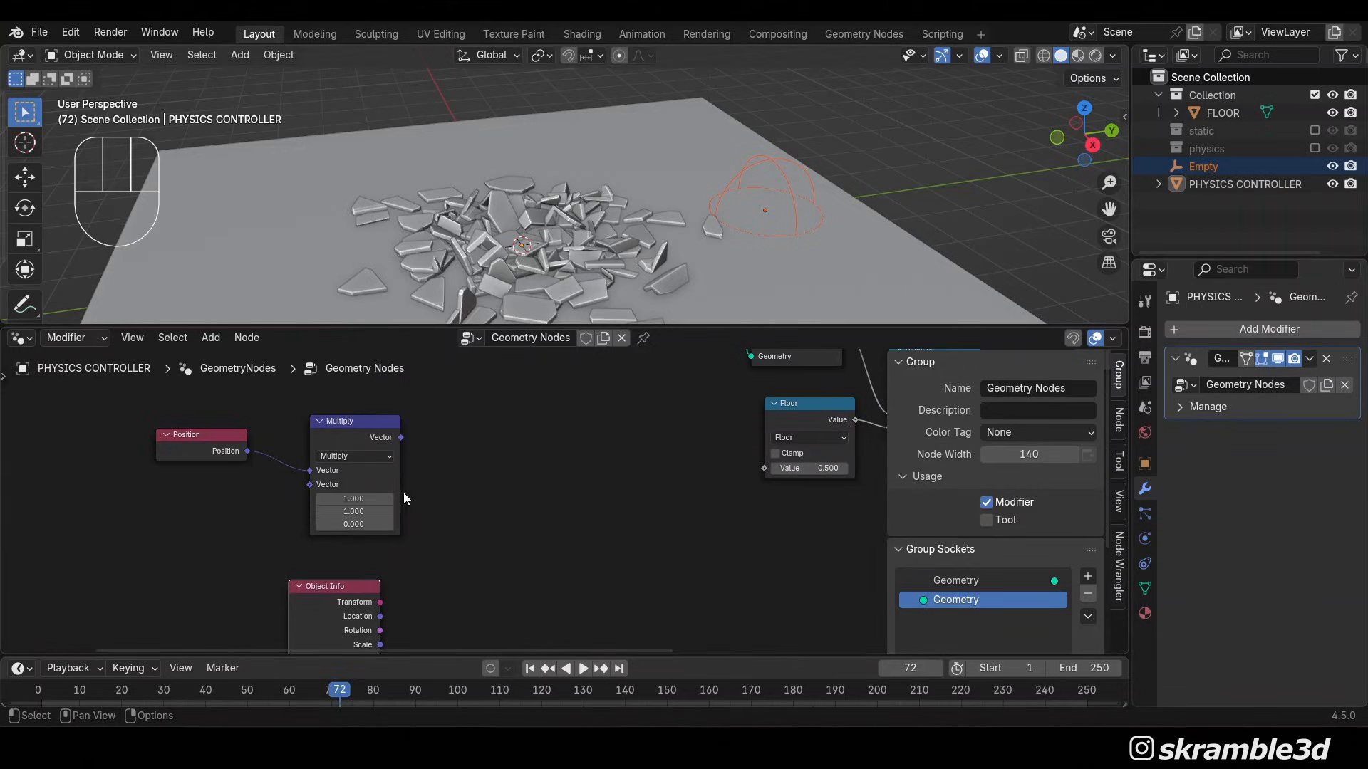
# Add a vector Distance node fed by the Multiply node's output
pyautogui.moveTo(460, 525); pyautogui.dragTo(477, 467, button='middle')
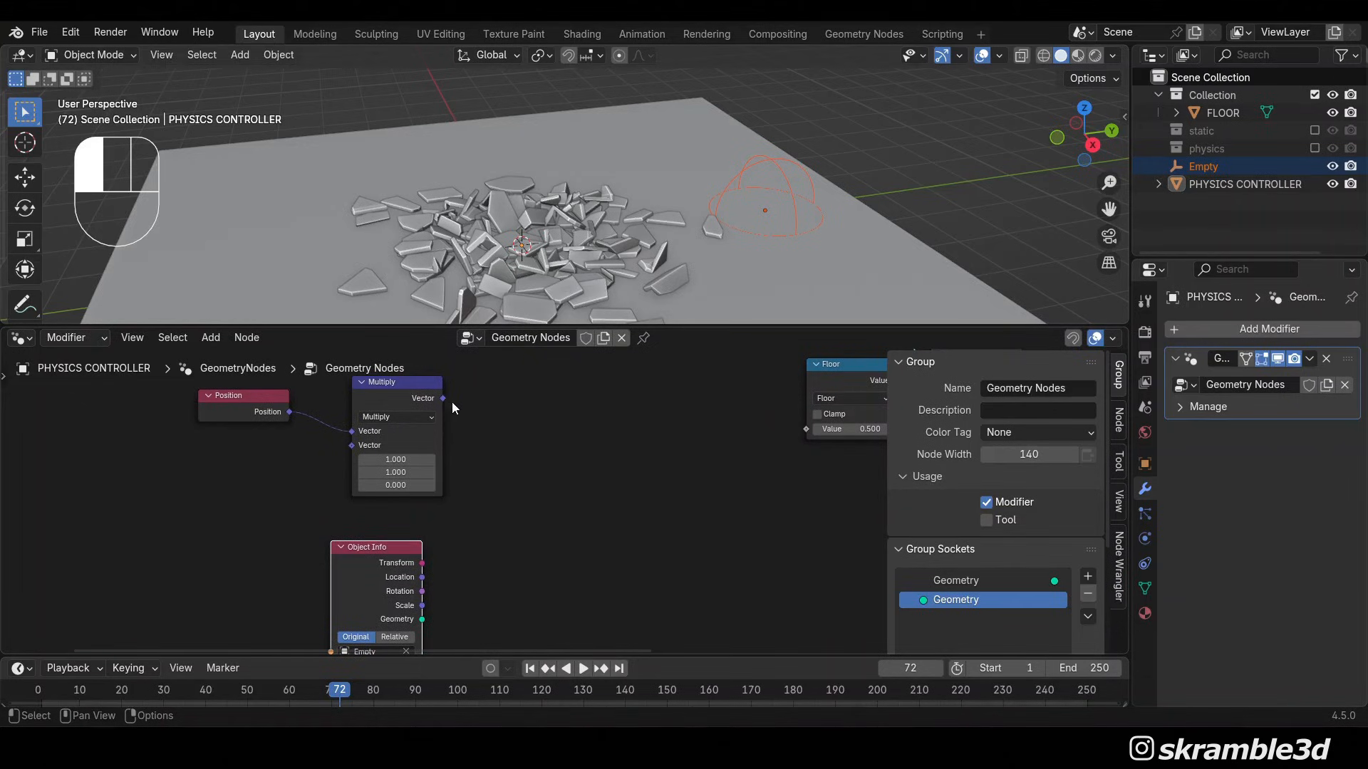
pyautogui.hotkey('shift', 'a')
pyautogui.write('distan')
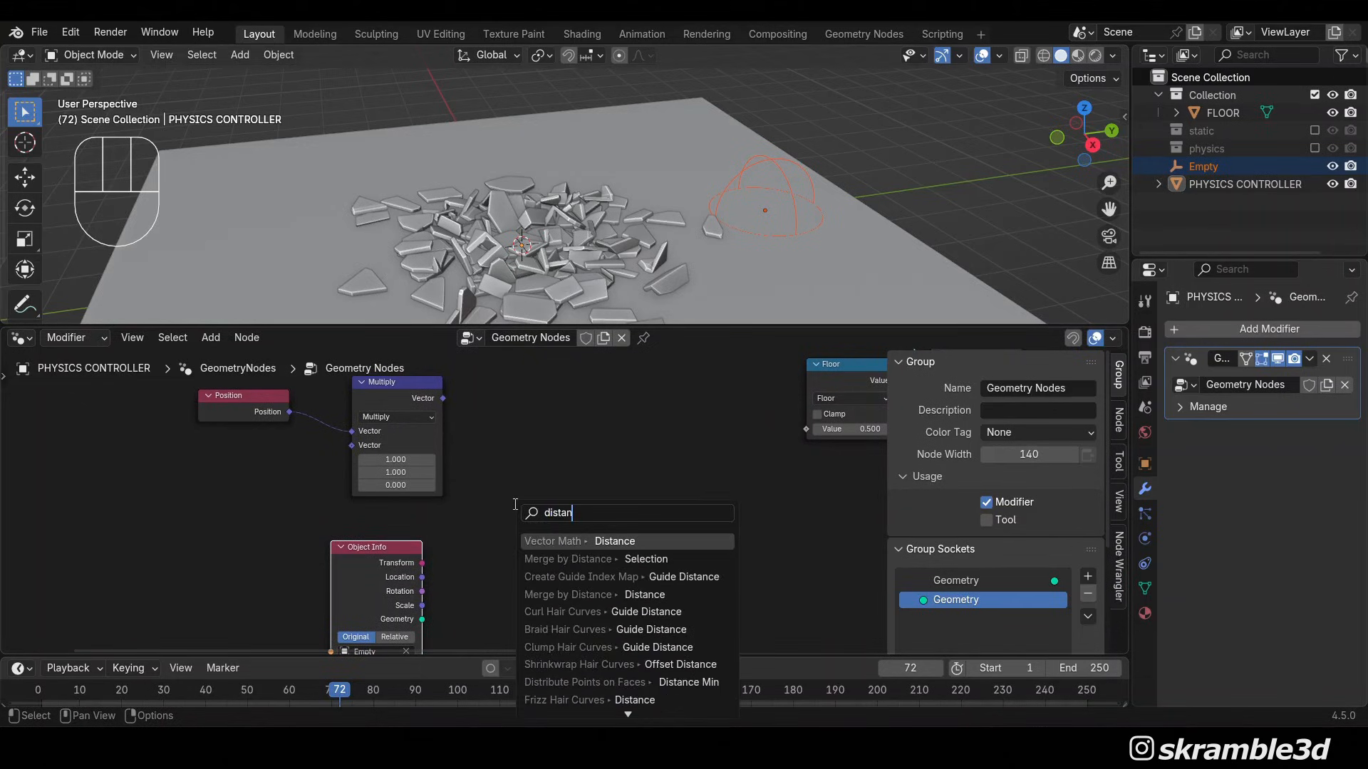
pyautogui.click(596, 541)
pyautogui.click(592, 542)
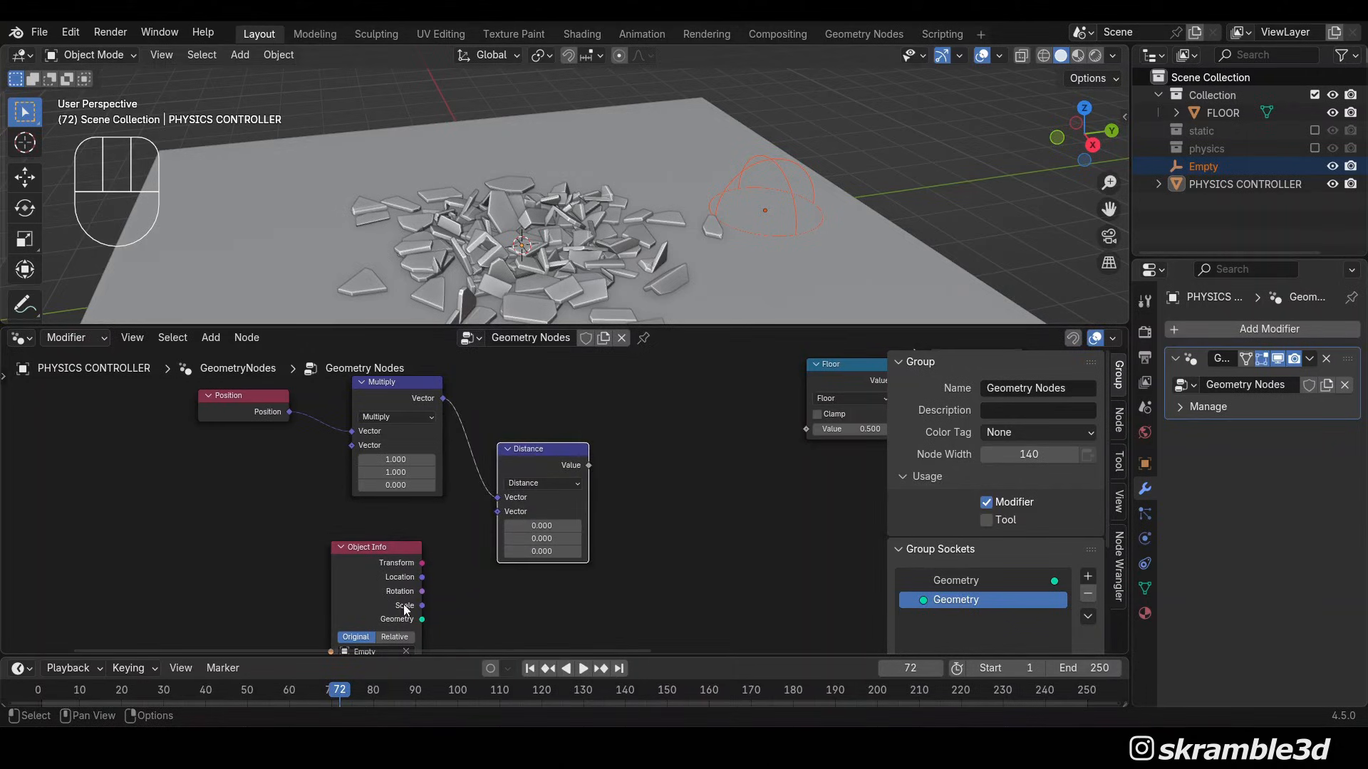
# Connect the empty's Object Info Location to the second vector input of the Distance node
pyautogui.moveTo(480, 565); pyautogui.dragTo(480, 526, button='middle')
pyautogui.scroll(4, 480, 525)
pyautogui.moveTo(374, 528); pyautogui.dragTo(480, 440)
# Move the Position, Multiply, Object Info and Distance nodes together, farther away from the Floor node
pyautogui.scroll(-6, 569, 472)
pyautogui.scroll(-3, 570, 474)
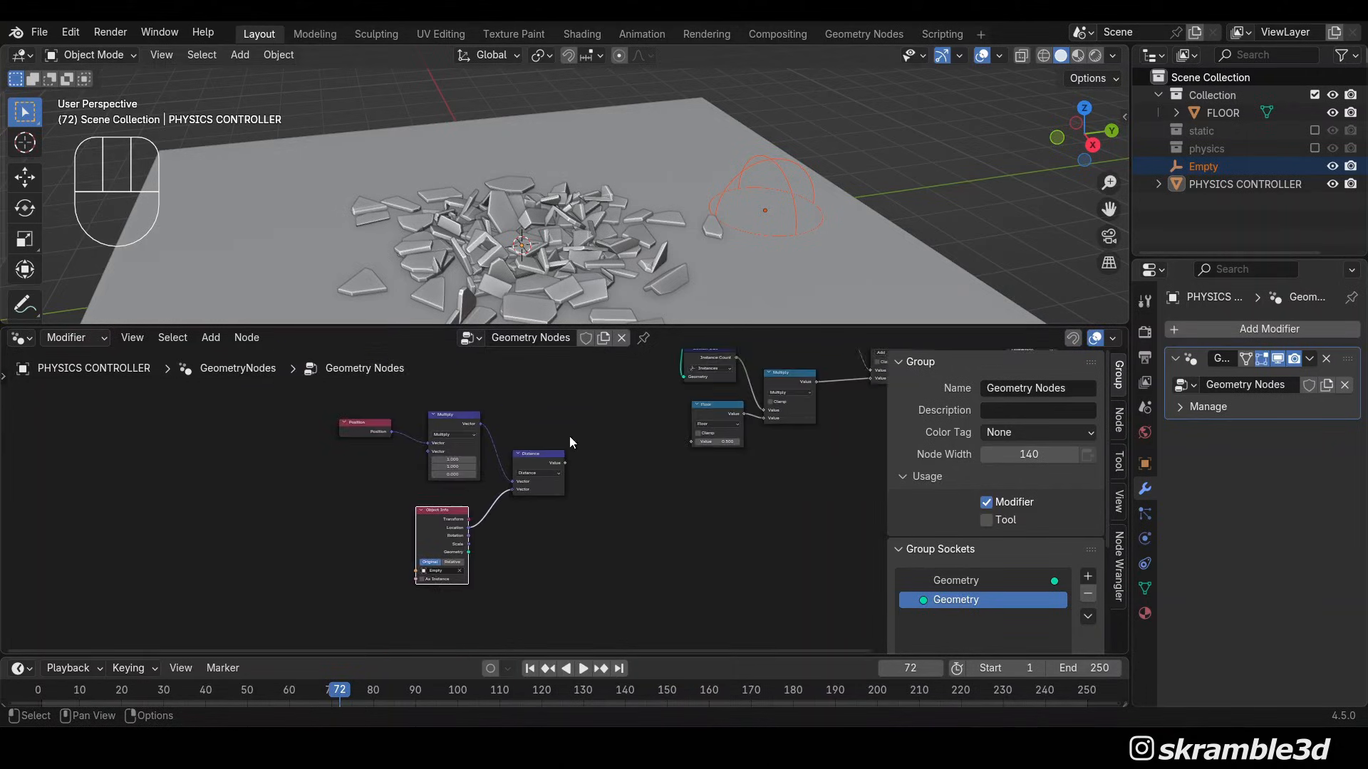
pyautogui.moveTo(564, 385); pyautogui.dragTo(379, 524)
pyautogui.press('g')
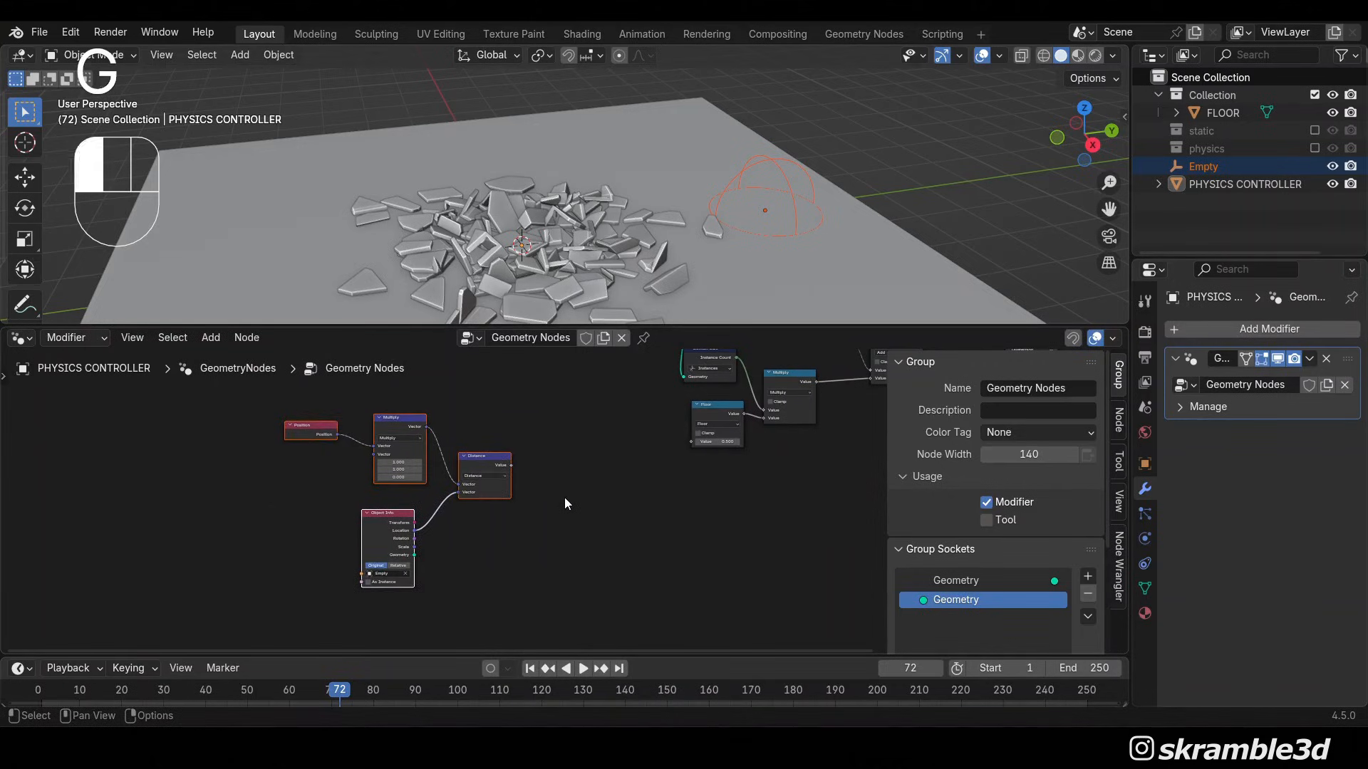
pyautogui.scroll(2, 527, 470)
pyautogui.click(491, 447)
# Add a Map Range node after the Distance node, with the distance value as its input
pyautogui.hotkey('shift', 'a')
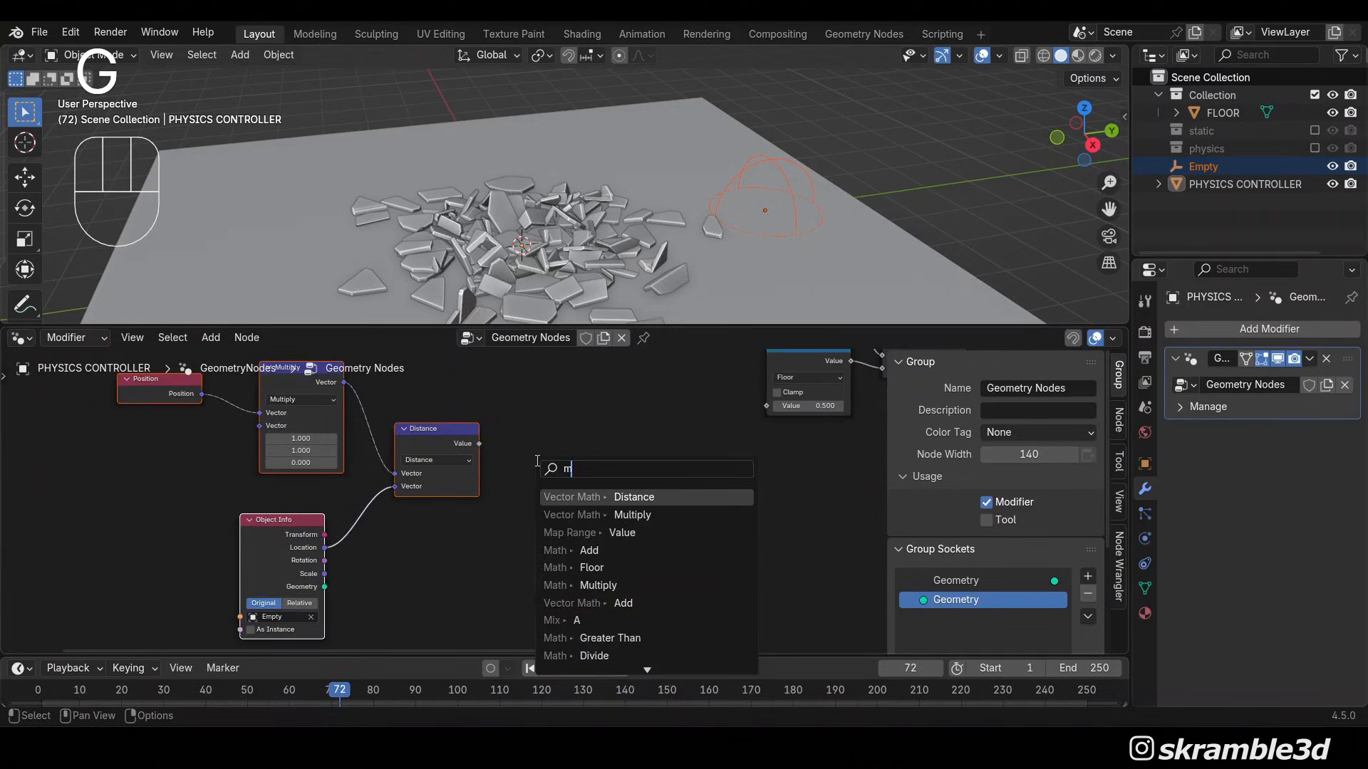
pyautogui.write('map ran')
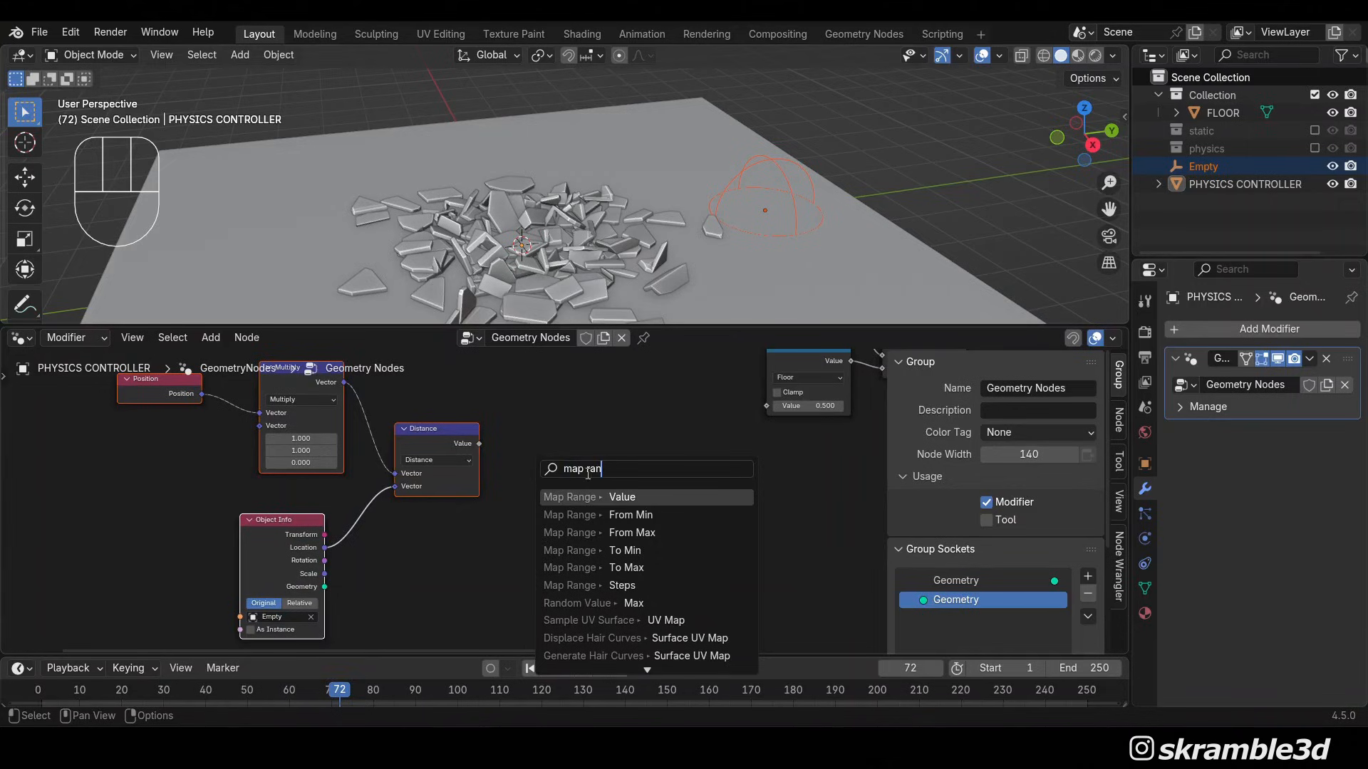
pyautogui.press('Return')
pyautogui.click(641, 485)
pyautogui.scroll(1, 668, 488)
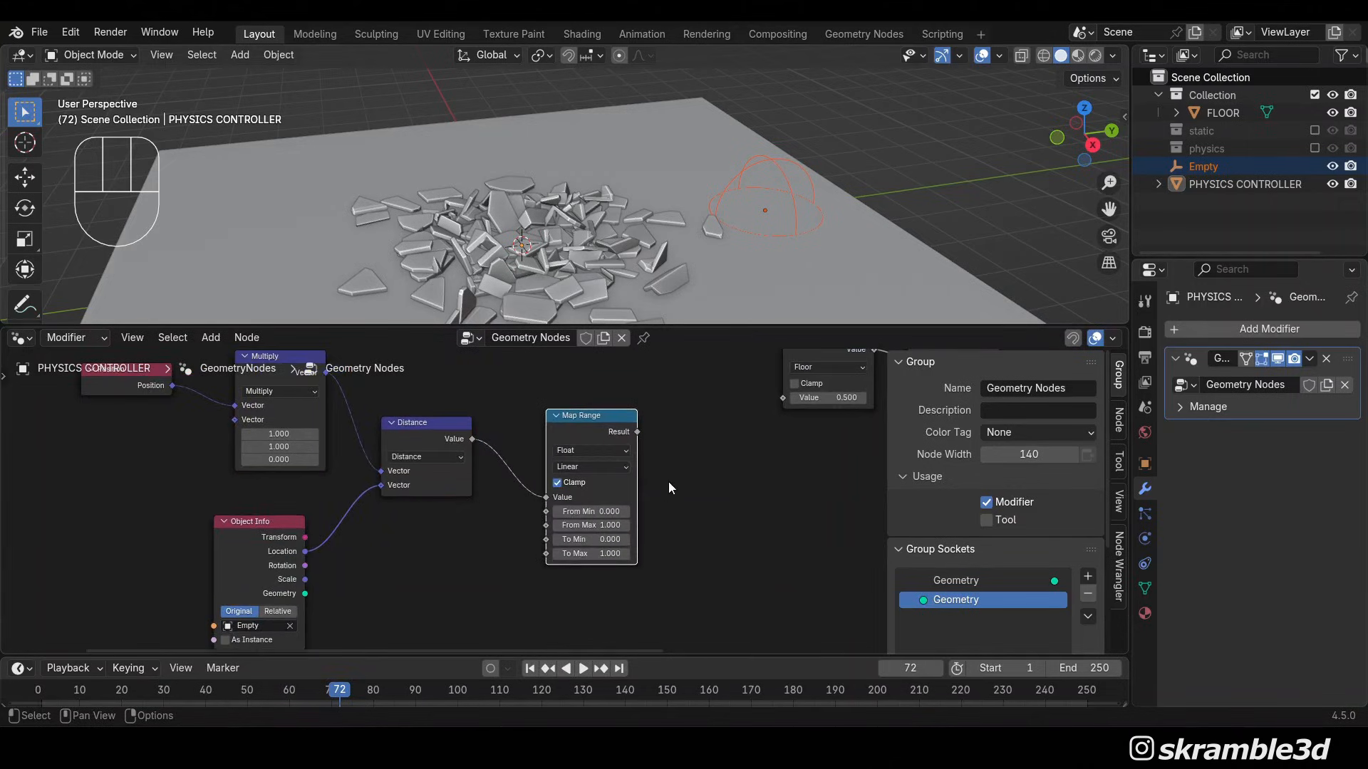
# Set the Map Range node's From Min to 1 and From Max to 4
pyautogui.doubleClick(610, 510)
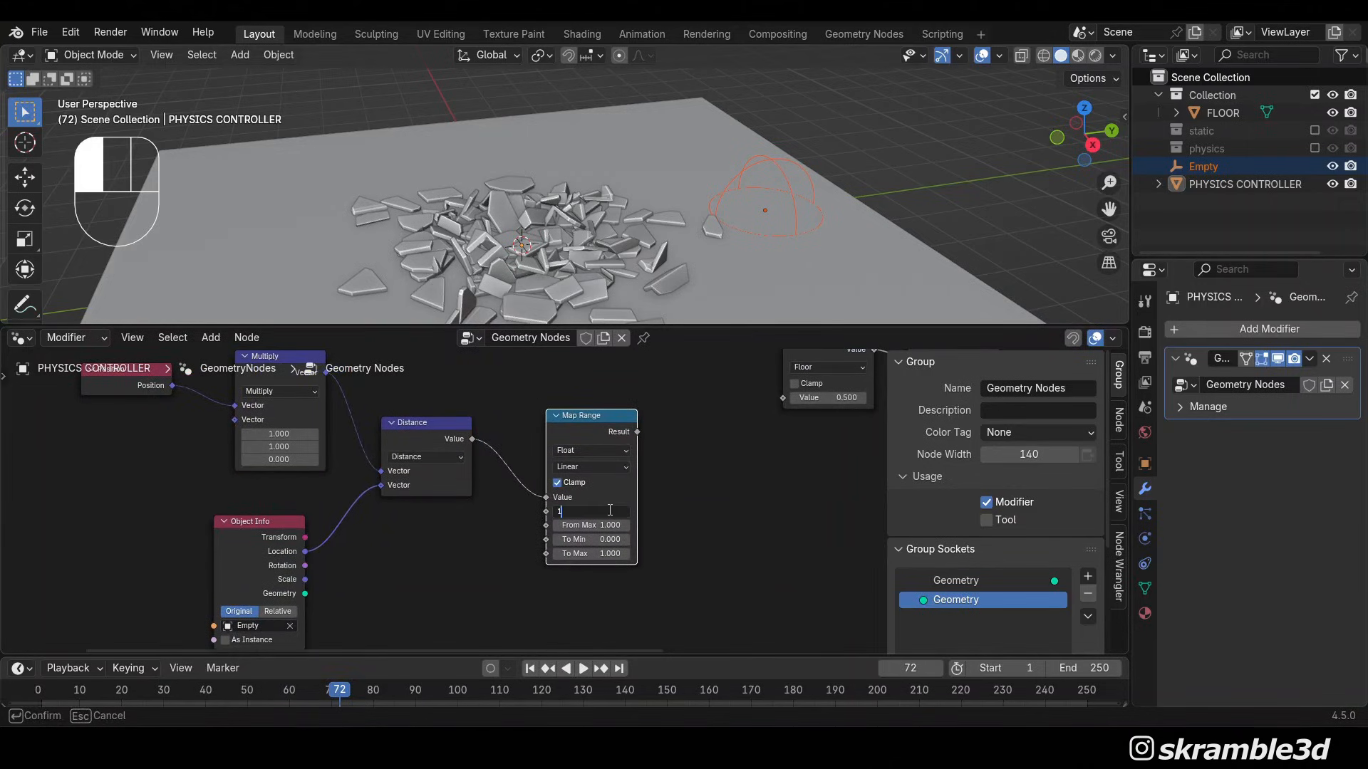
pyautogui.press('Return')
pyautogui.doubleClick(606, 525)
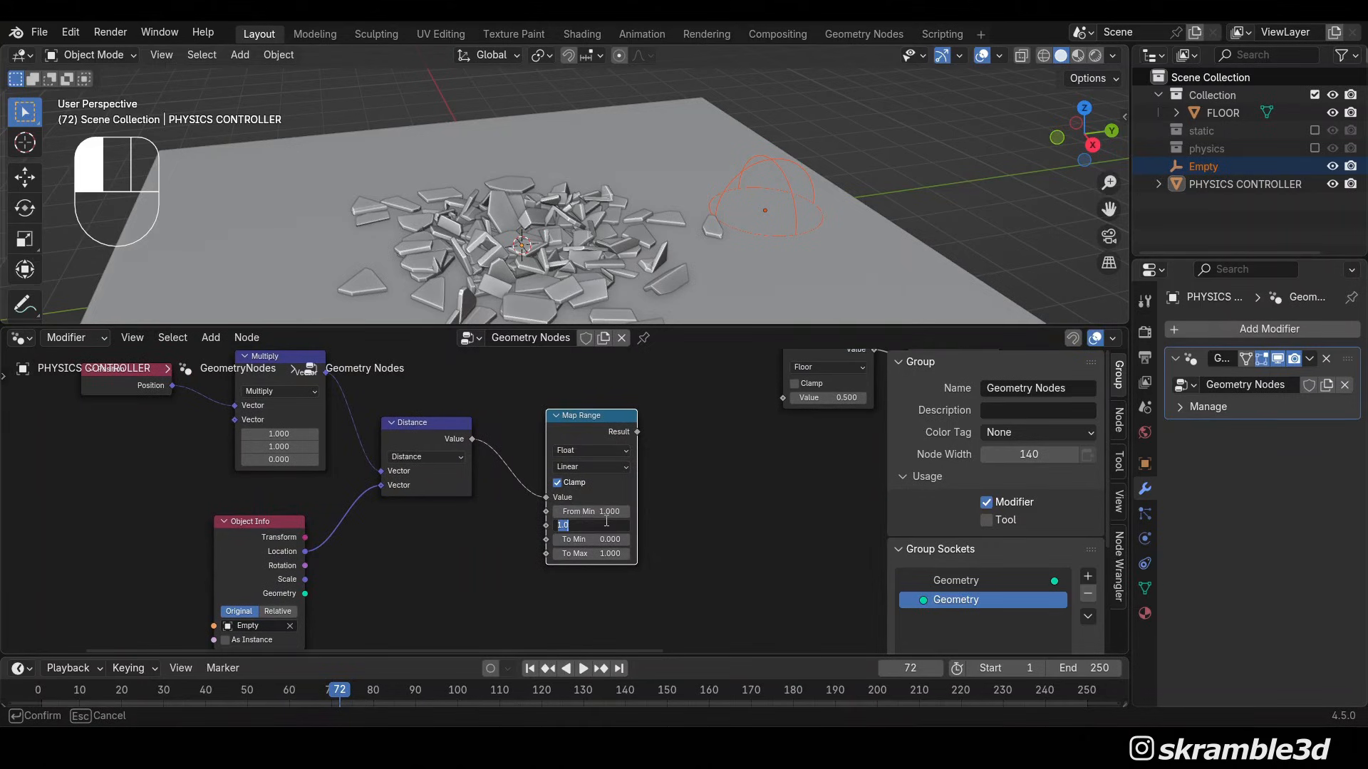
pyautogui.write('4')
pyautogui.press('Return')
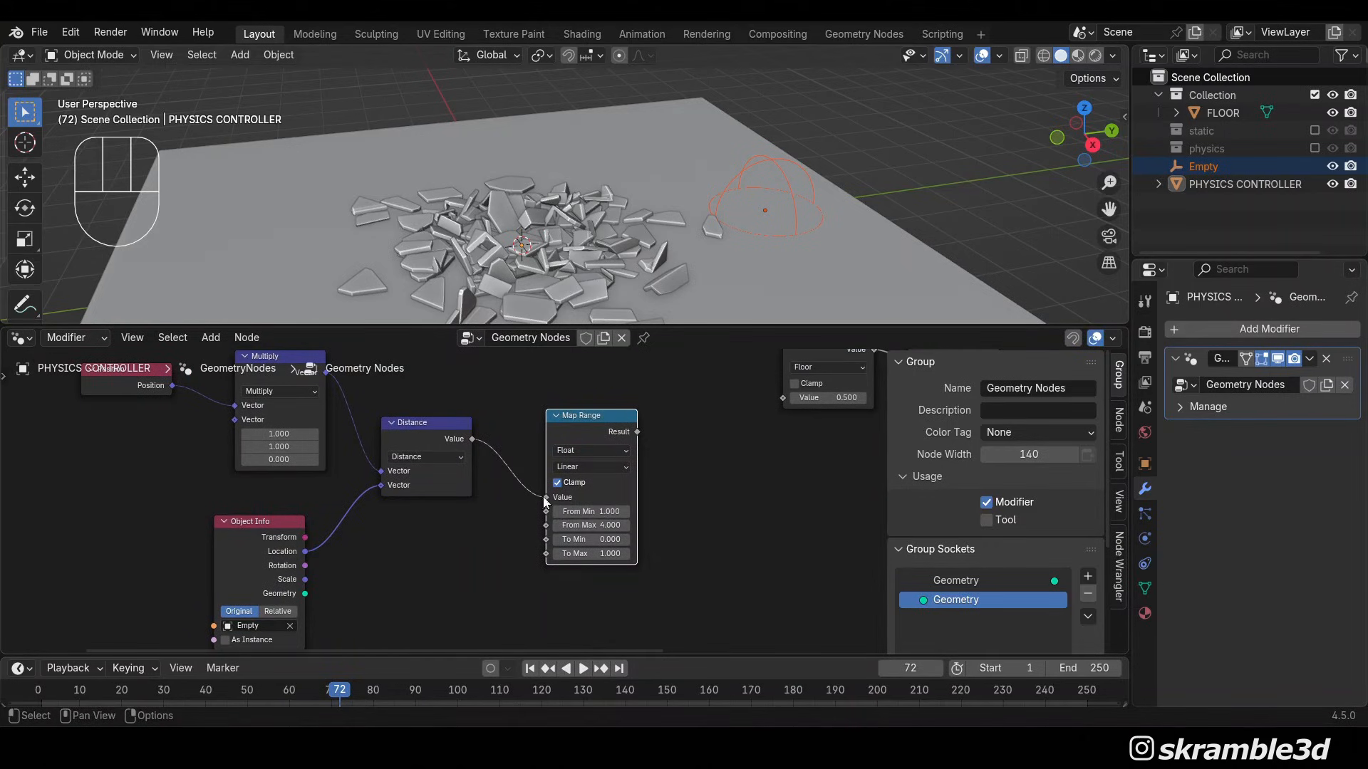
# Set the Map Range node's To Min to 115 and To Max to 0
pyautogui.scroll(2, 593, 480)
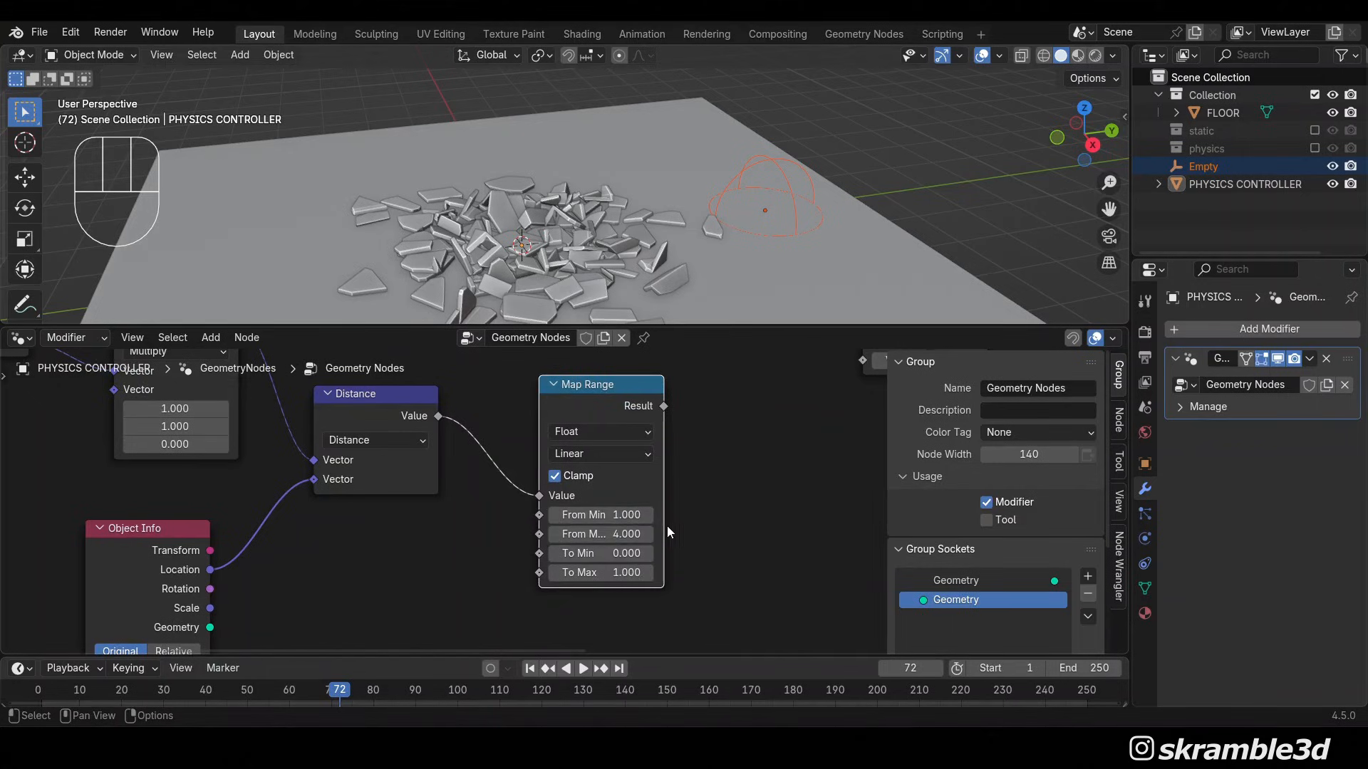
pyautogui.scroll(-1, 667, 525)
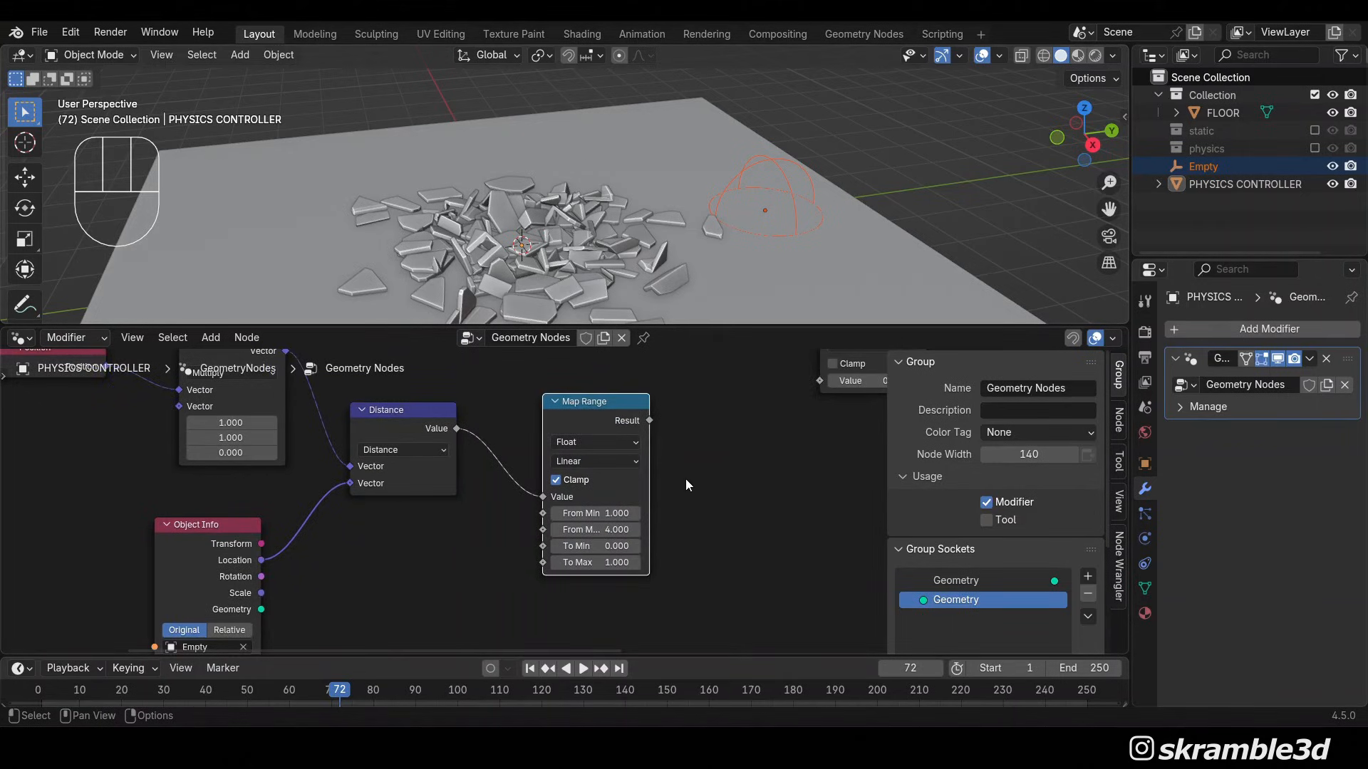
pyautogui.scroll(-2, 686, 481)
pyautogui.moveTo(686, 480); pyautogui.dragTo(728, 470, button='middle')
pyautogui.scroll(4, 600, 569)
pyautogui.scroll(3, 693, 505)
pyautogui.click(538, 568)
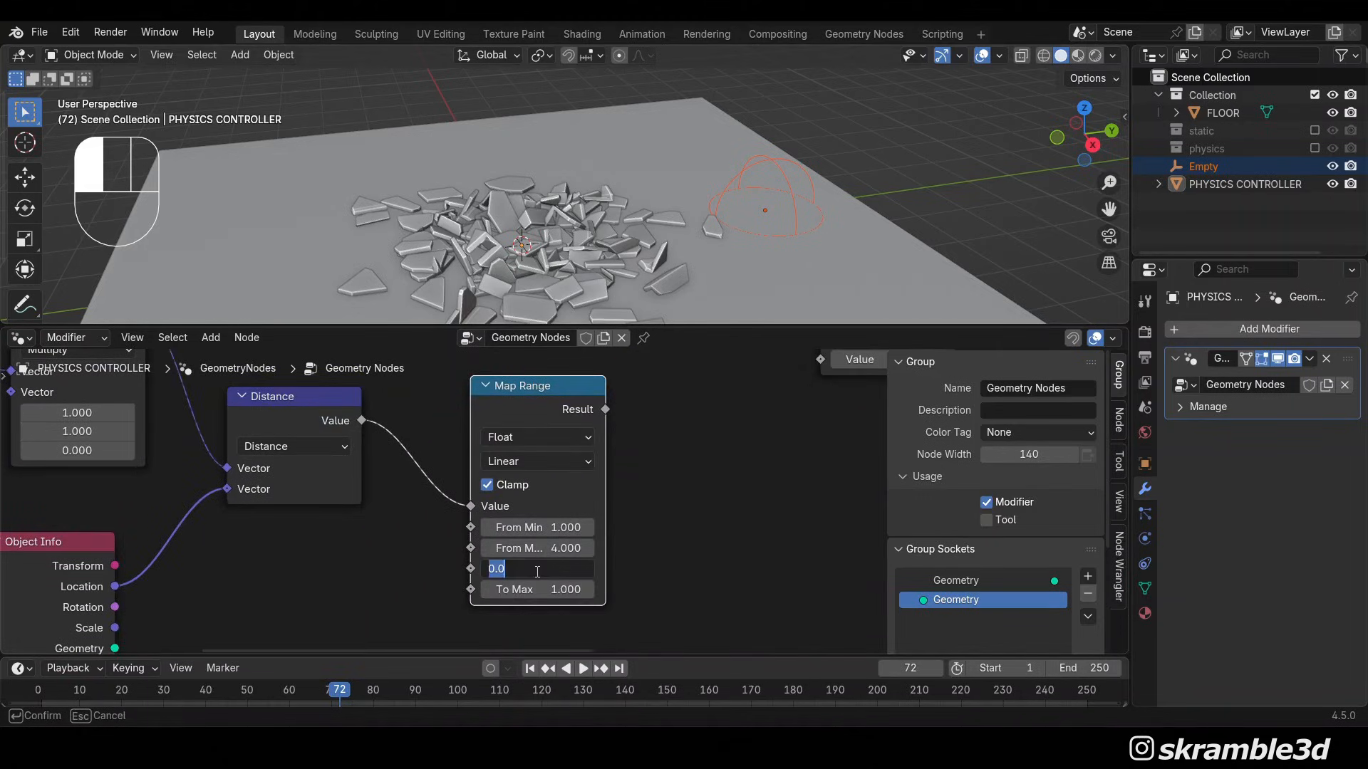
pyautogui.write('115')
pyautogui.press('Return')
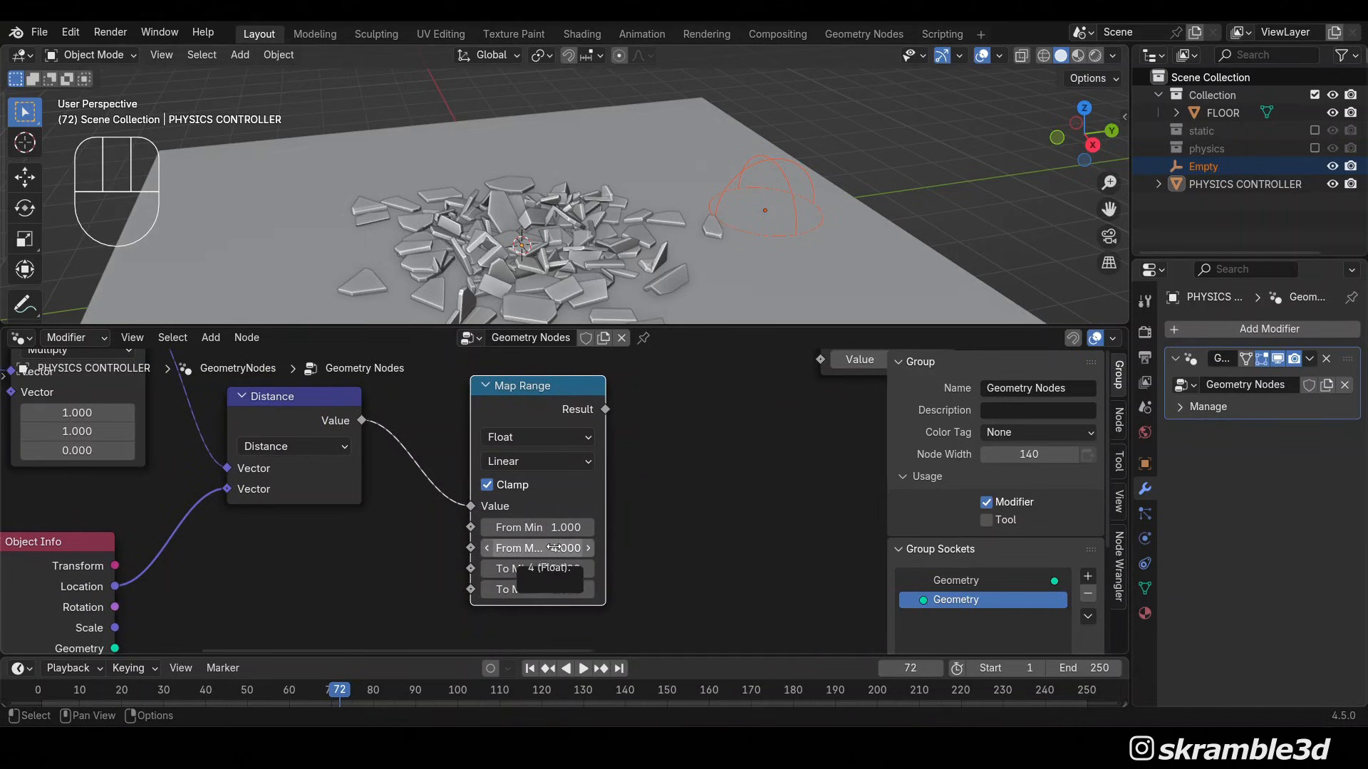
pyautogui.click(557, 590)
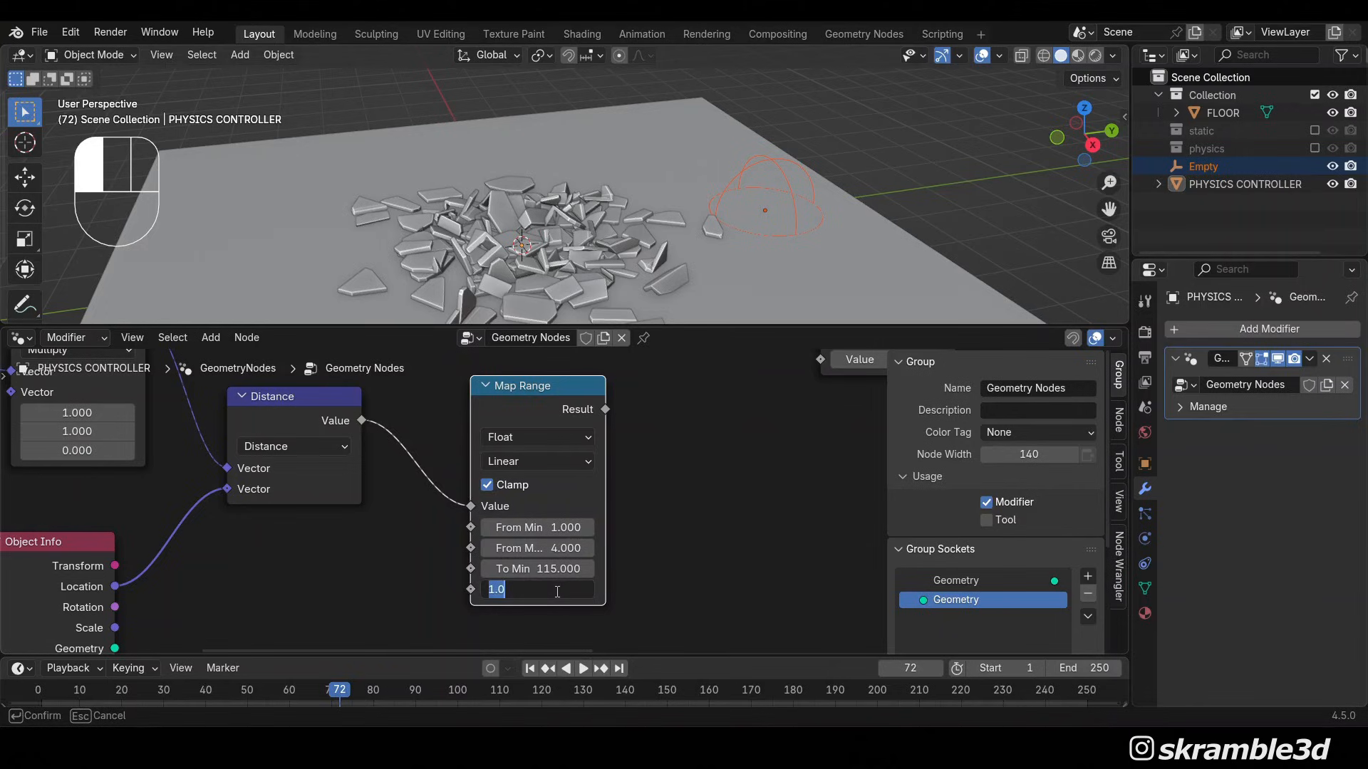
pyautogui.write('0')
pyautogui.press('Return')
# Connect the Map Range result to the Floor node's Value input
pyautogui.scroll(-2, 631, 459)
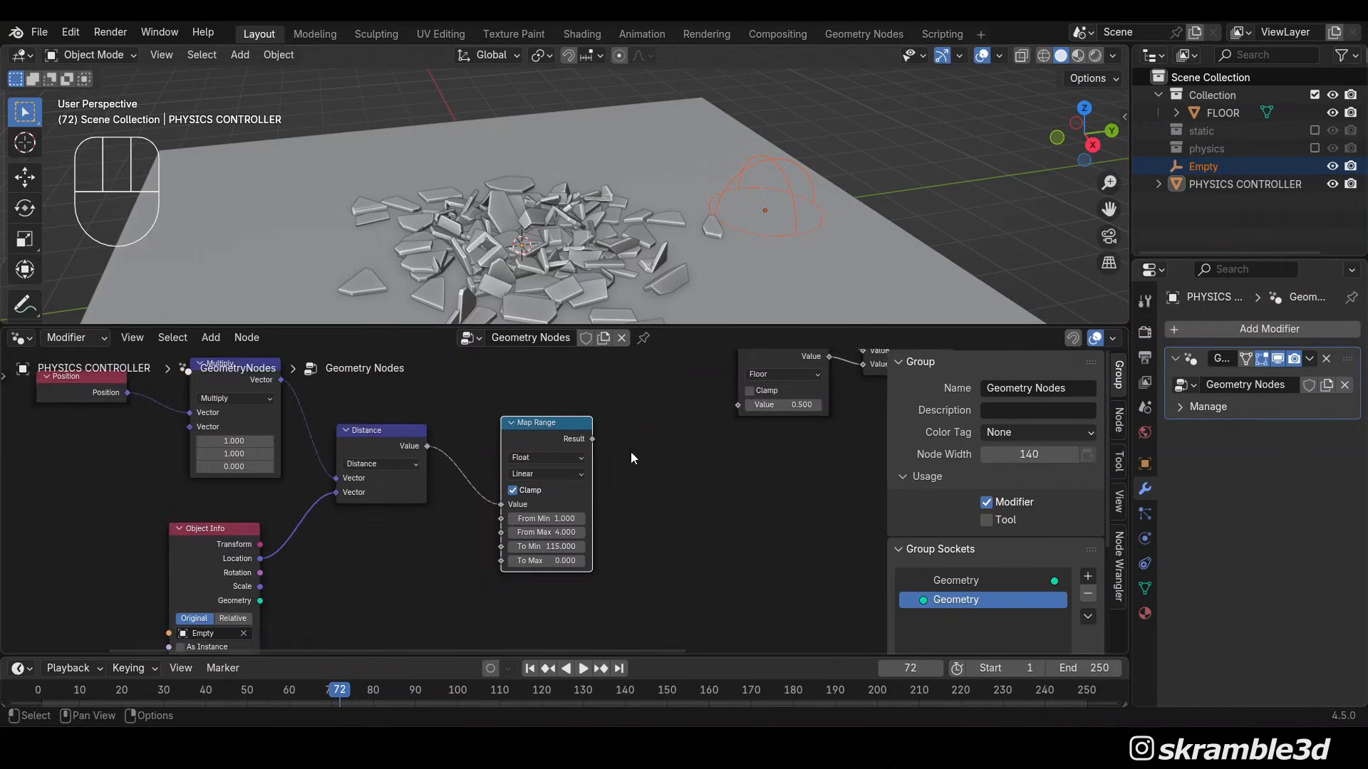
pyautogui.moveTo(557, 415); pyautogui.dragTo(464, 473, button='middle')
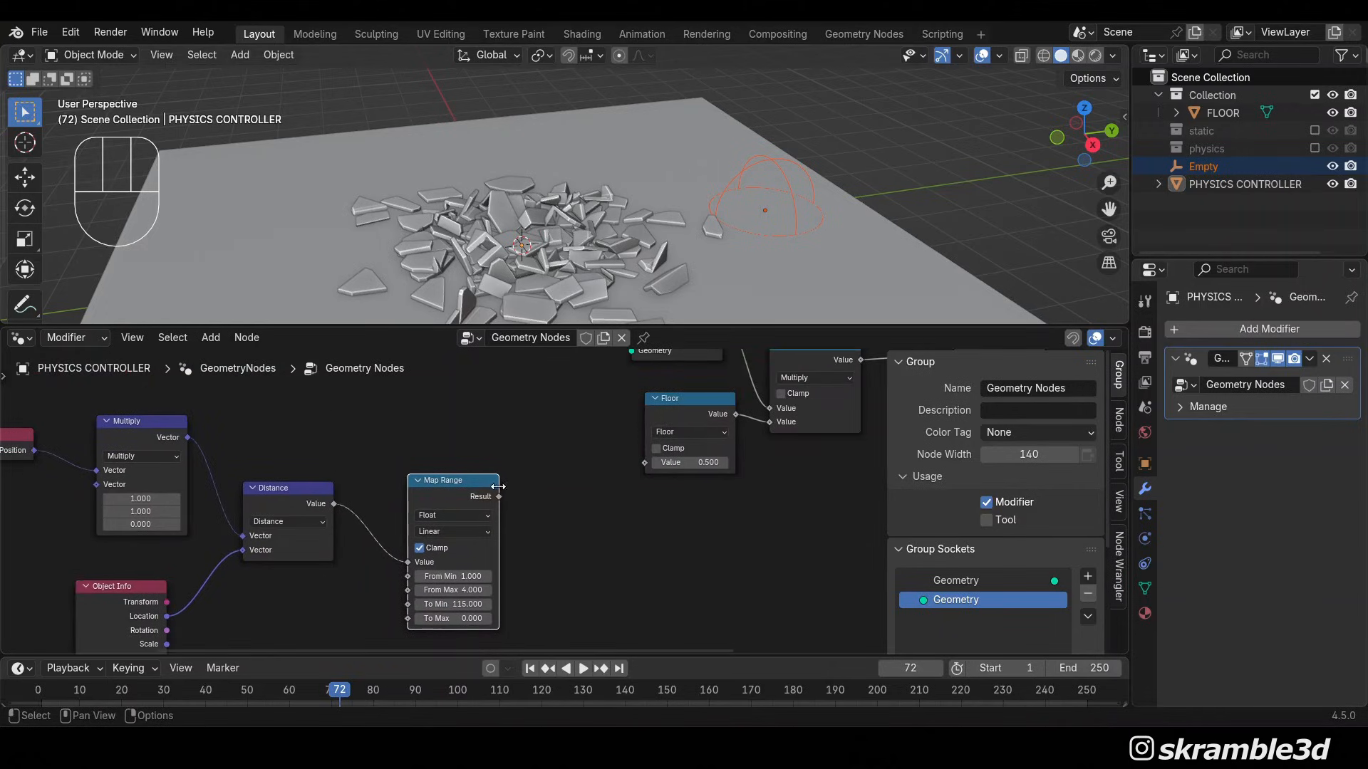
pyautogui.moveTo(499, 496); pyautogui.dragTo(645, 462)
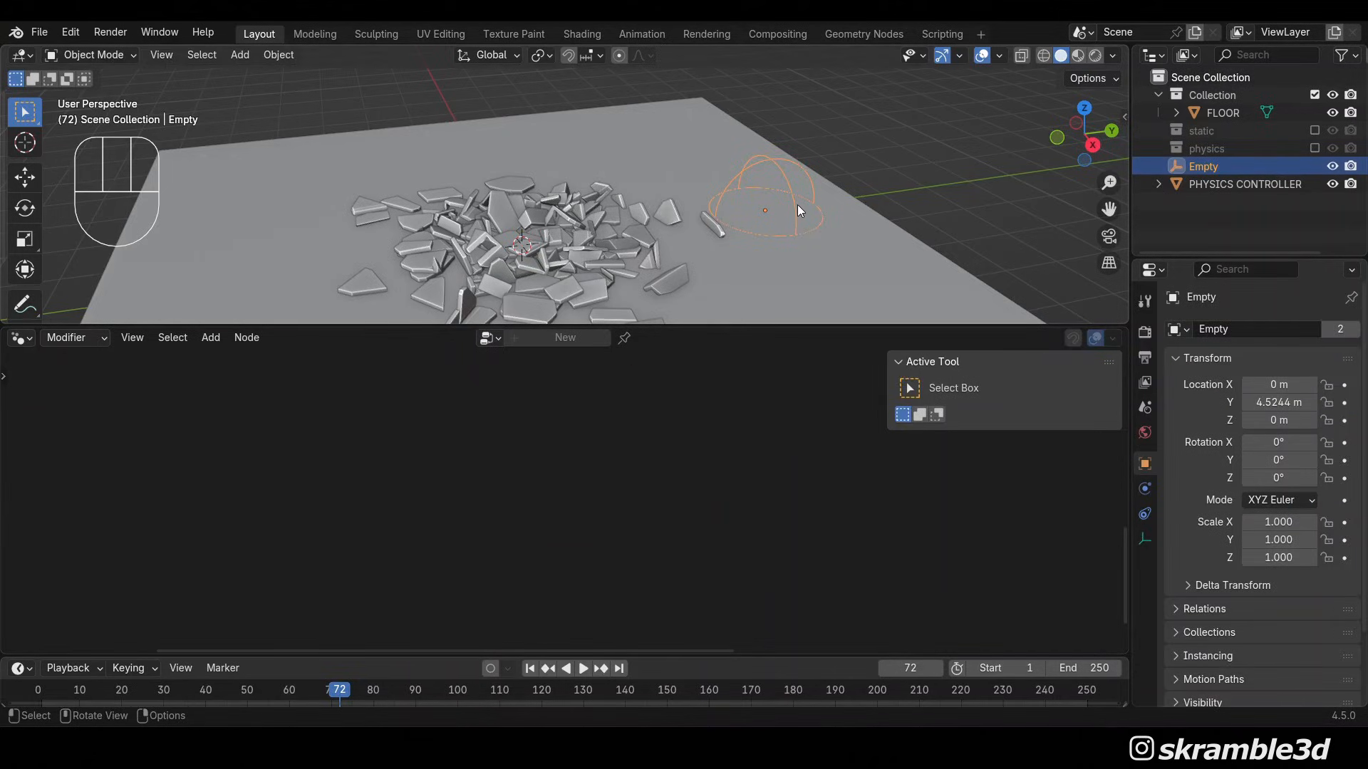
# Move the sphere empty along the Y axis to about 4 m to test its effect on the fractured pieces
pyautogui.press('g')
pyautogui.press('y')
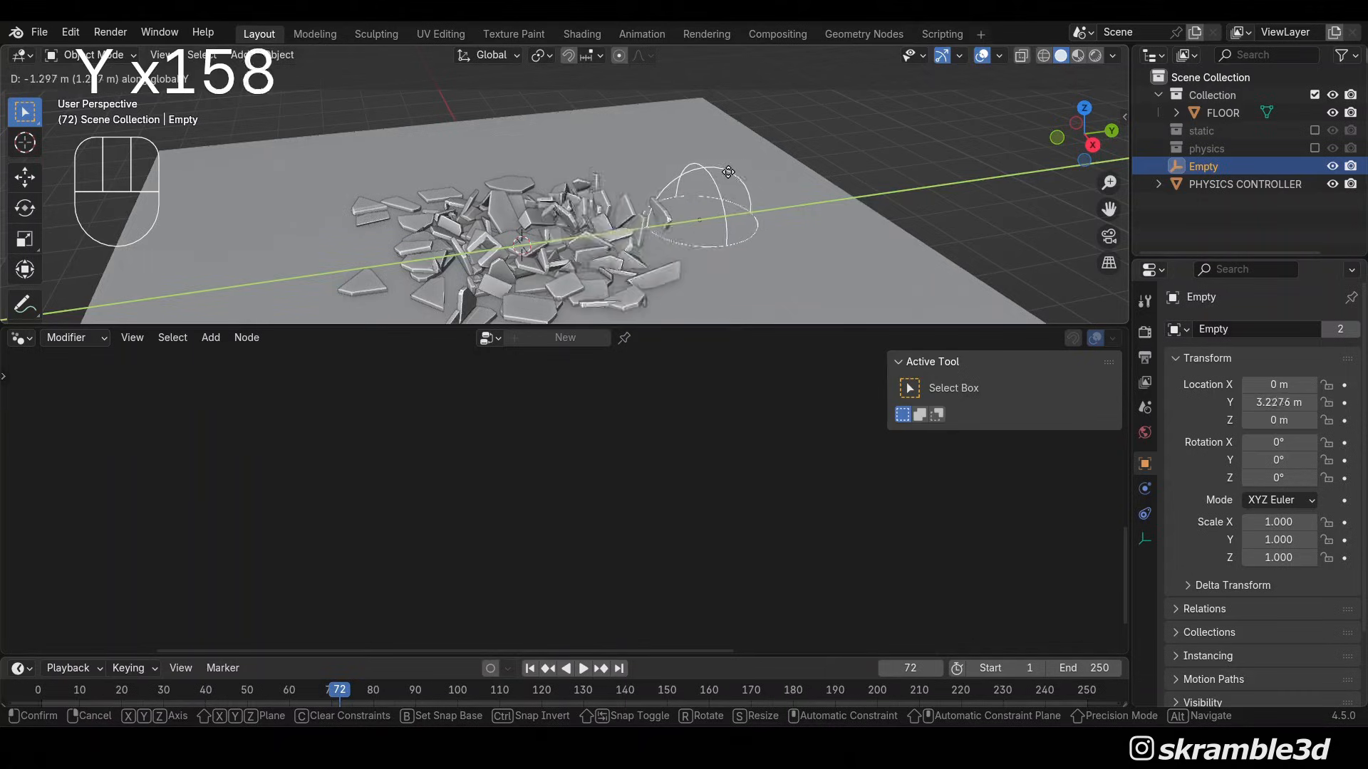
pyautogui.click(764, 165)
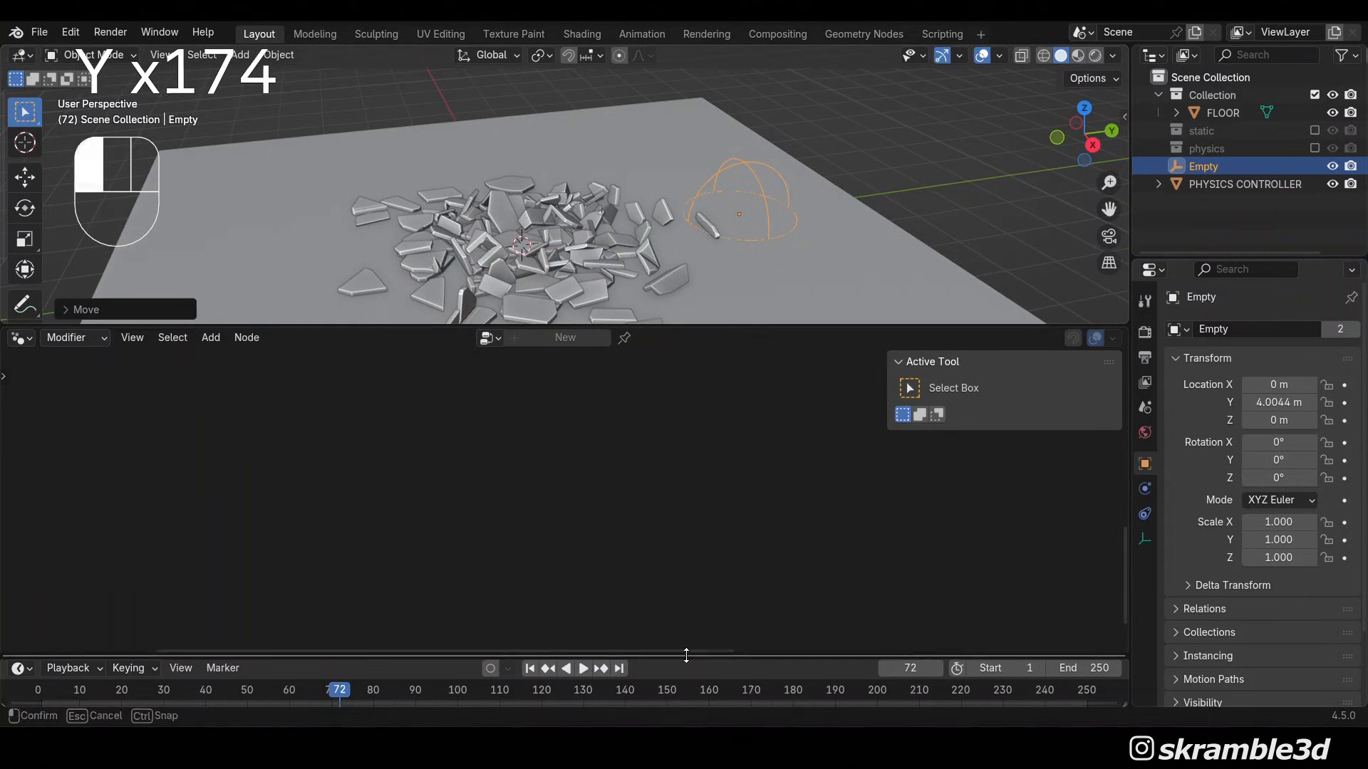
# Enlarge the timeline area, return to frame 1 and set the scene's end frame to 160
pyautogui.moveTo(685, 655); pyautogui.dragTo(690, 621)
pyautogui.click(531, 635)
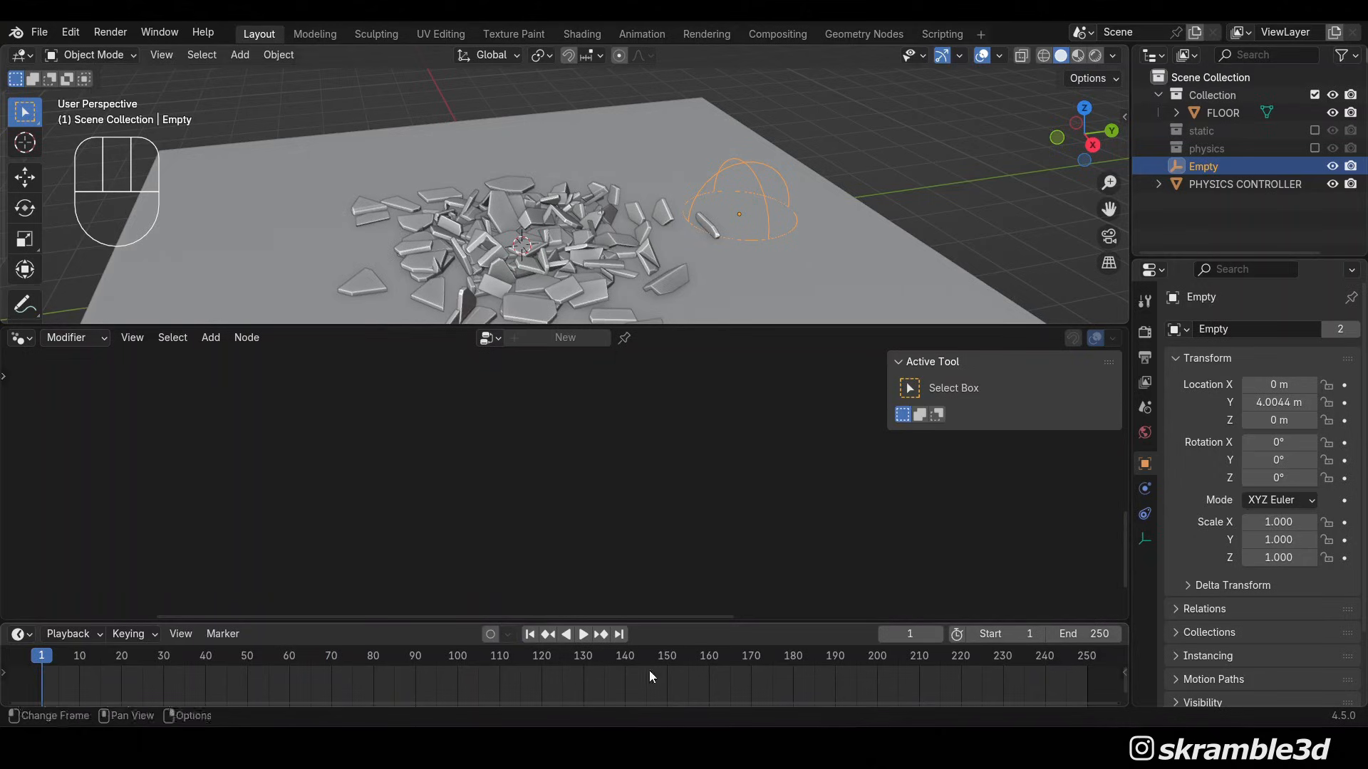
pyautogui.click(1098, 636)
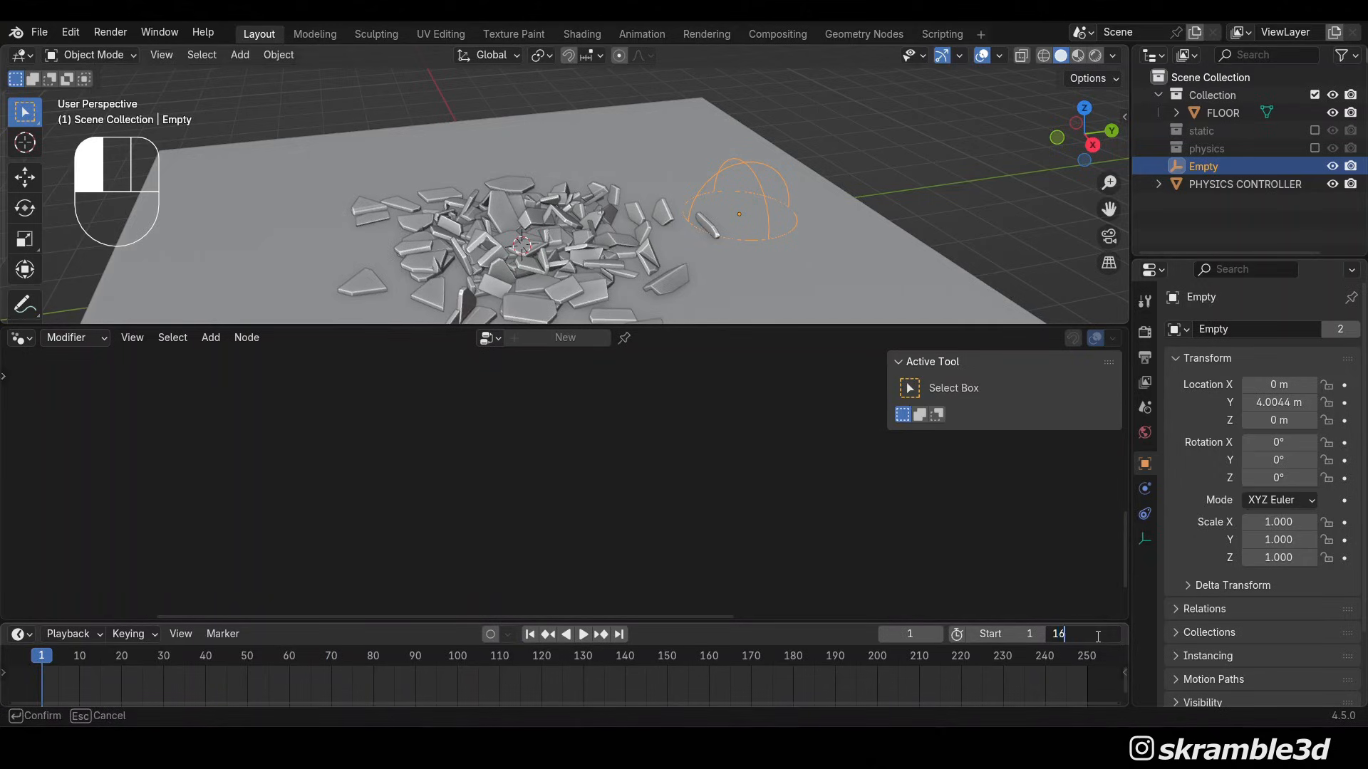
pyautogui.write('160')
pyautogui.press('Return')
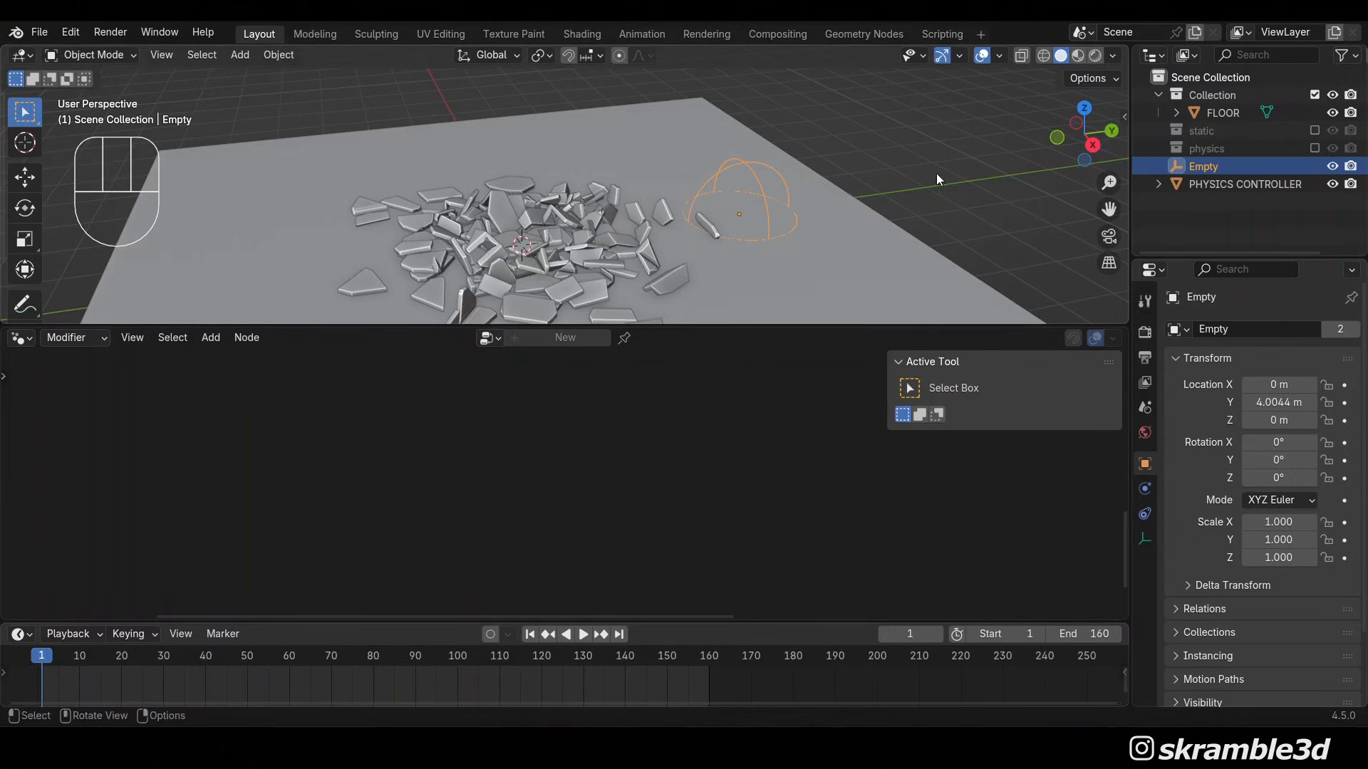
# Move the sphere empty along the Y axis to about 6.2 m and keyframe its location at frame 1
pyautogui.press('n')
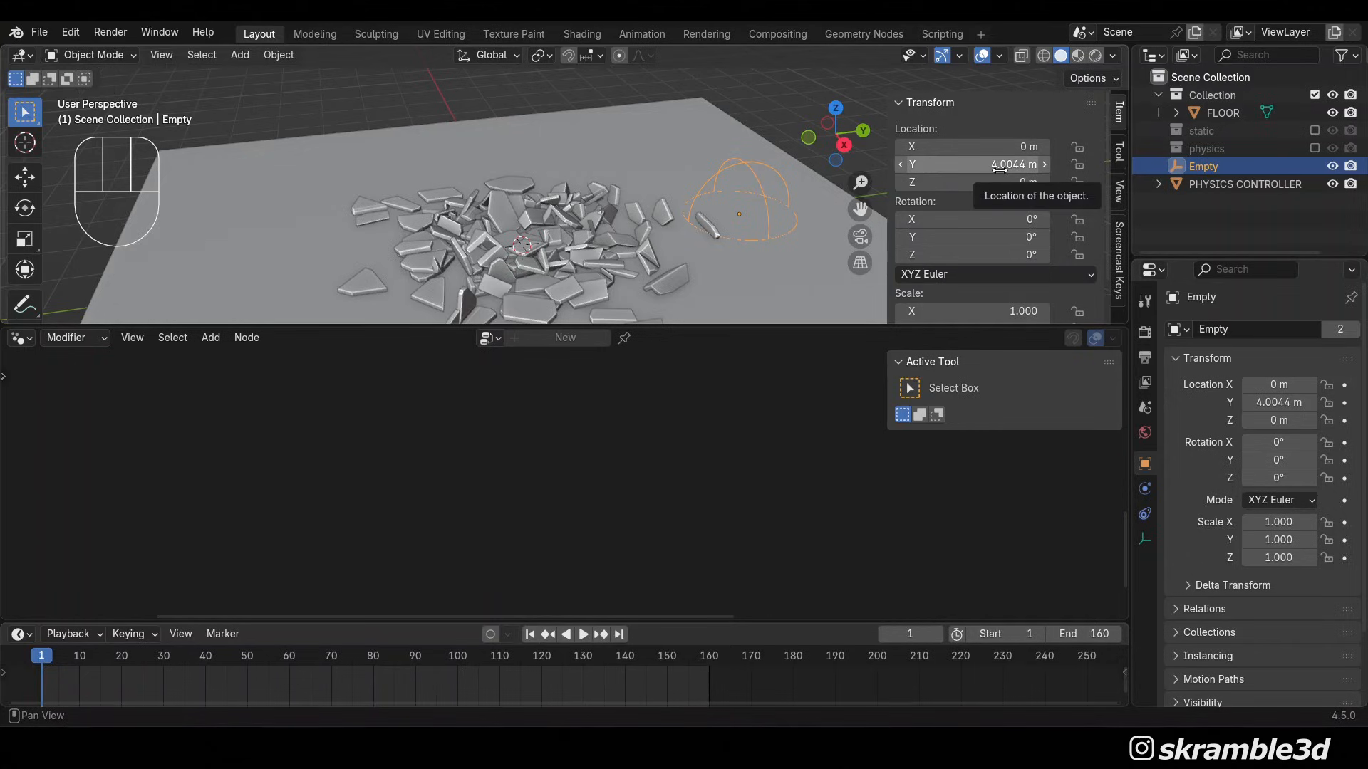
pyautogui.press('g')
pyautogui.press('y')
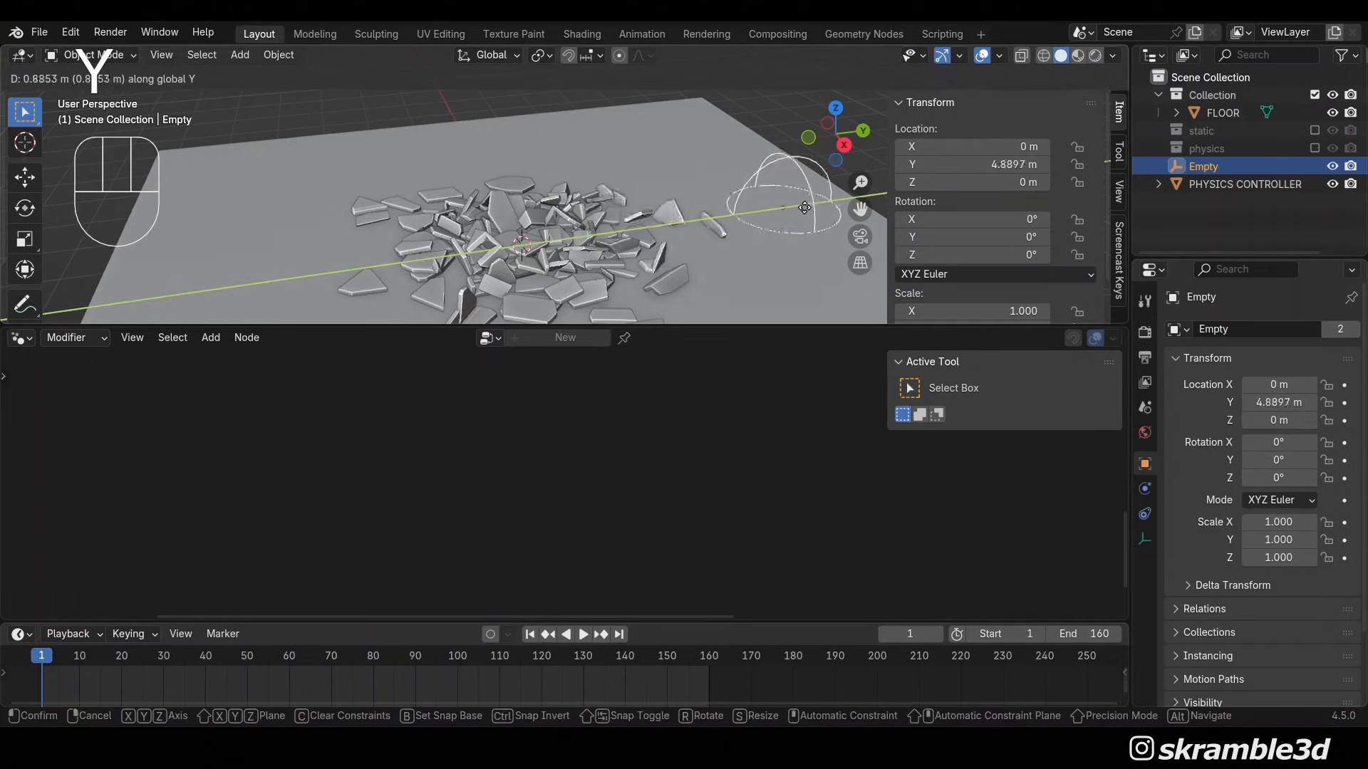
pyautogui.press('y')
pyautogui.press('y')
pyautogui.press('y')
pyautogui.press('y')
pyautogui.press('y')
pyautogui.press('y')
pyautogui.press('y')
pyautogui.press('y')
pyautogui.press('y')
pyautogui.press('y')
pyautogui.press('y')
pyautogui.press('y')
pyautogui.press('y')
pyautogui.press('y')
pyautogui.press('y')
pyautogui.press('y')
pyautogui.press('y')
pyautogui.press('y')
pyautogui.press('y')
pyautogui.press('y')
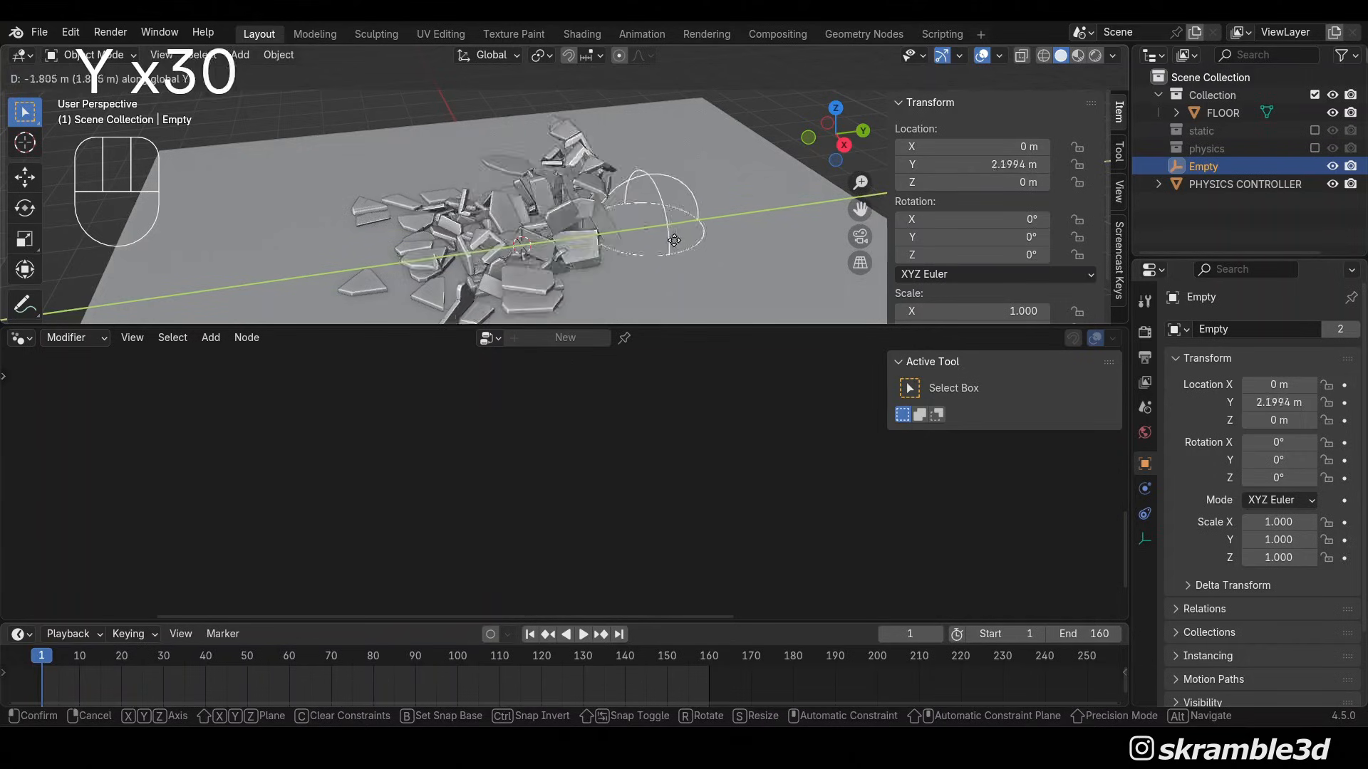
pyautogui.press('y')
pyautogui.press('y')
pyautogui.press('y')
pyautogui.press('y')
pyautogui.press('y')
pyautogui.press('y')
pyautogui.press('y')
pyautogui.press('y')
pyautogui.press('y')
pyautogui.press('y')
pyautogui.press('y')
pyautogui.press('y')
pyautogui.press('y')
pyautogui.press('y')
pyautogui.press('y')
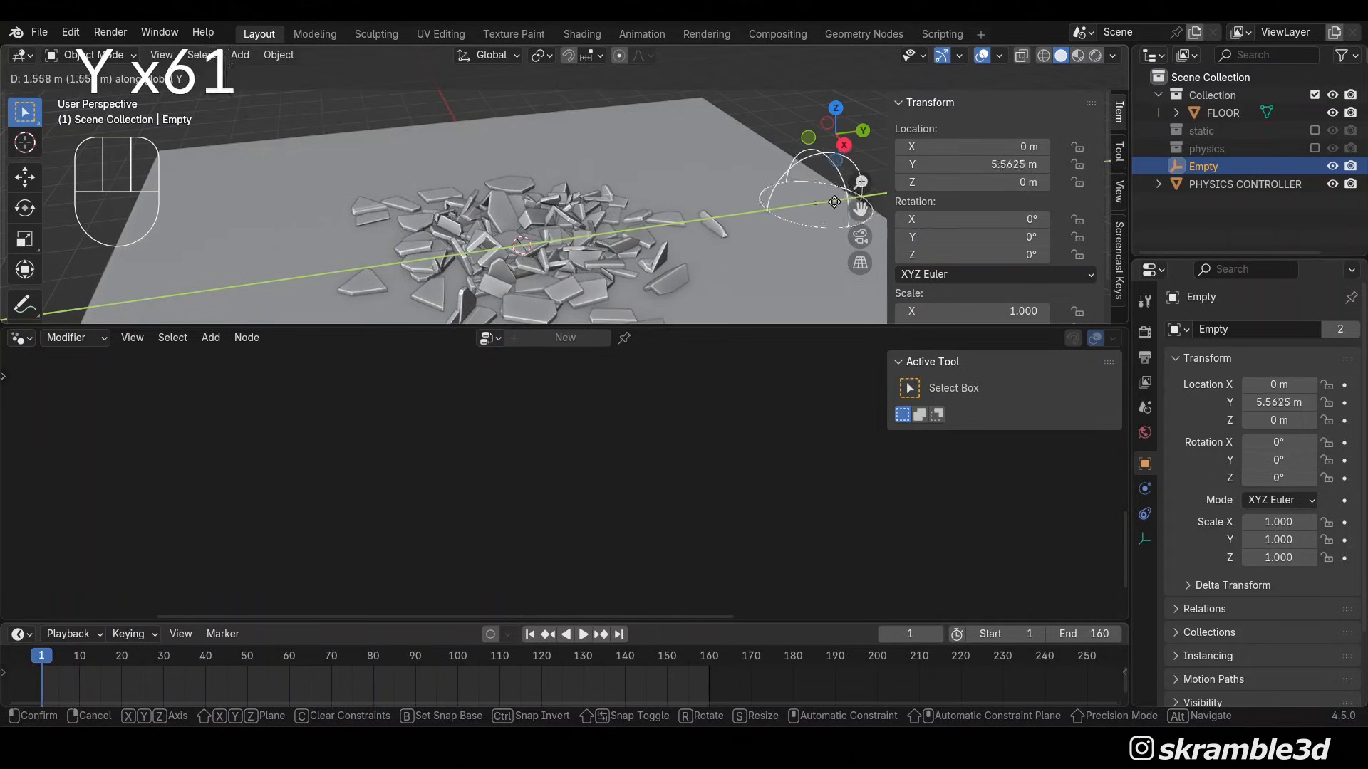
pyautogui.press('y')
pyautogui.press('y')
pyautogui.press('y')
pyautogui.press('y')
pyautogui.press('y')
pyautogui.press('y')
pyautogui.press('y')
pyautogui.press('y')
pyautogui.press('y')
pyautogui.press('y')
pyautogui.press('y')
pyautogui.press('y')
pyautogui.press('y')
pyautogui.press('y')
pyautogui.press('y')
pyautogui.click(862, 188)
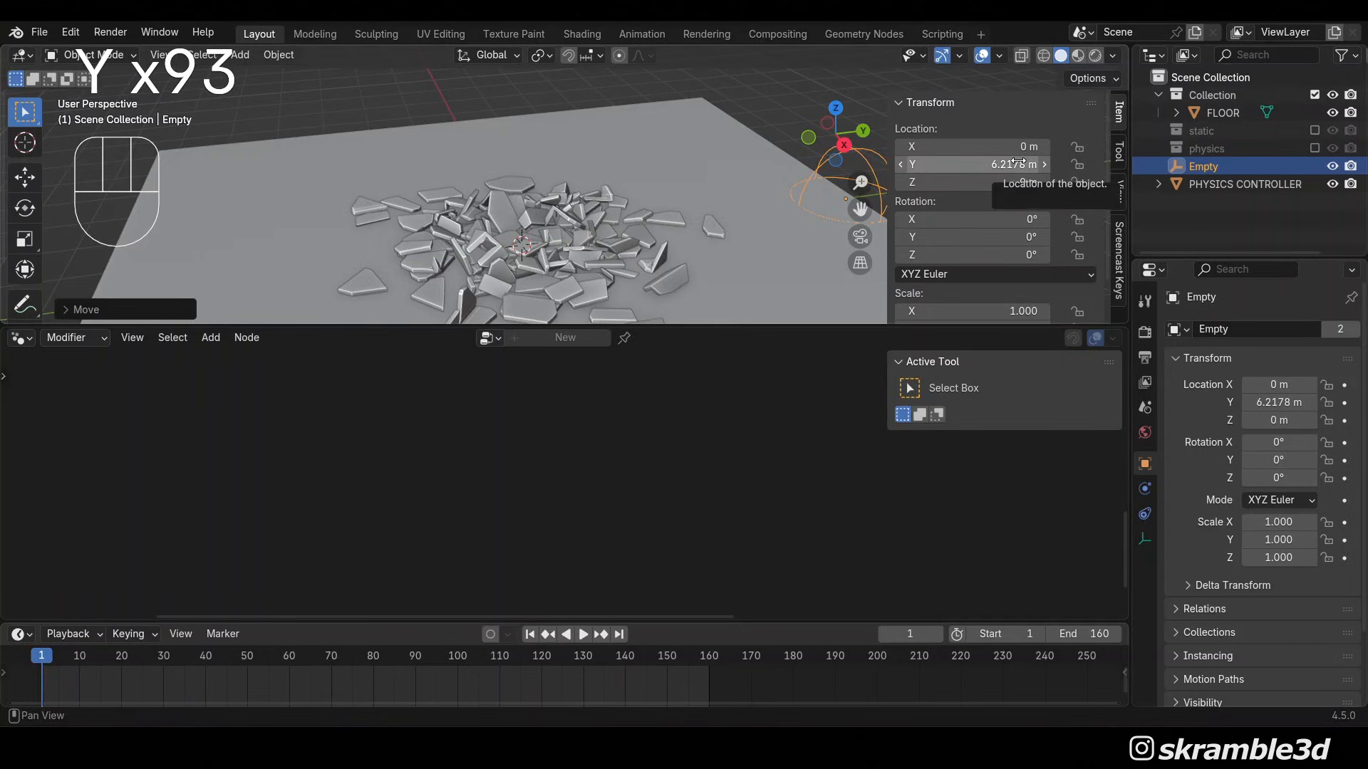
pyautogui.press('i')
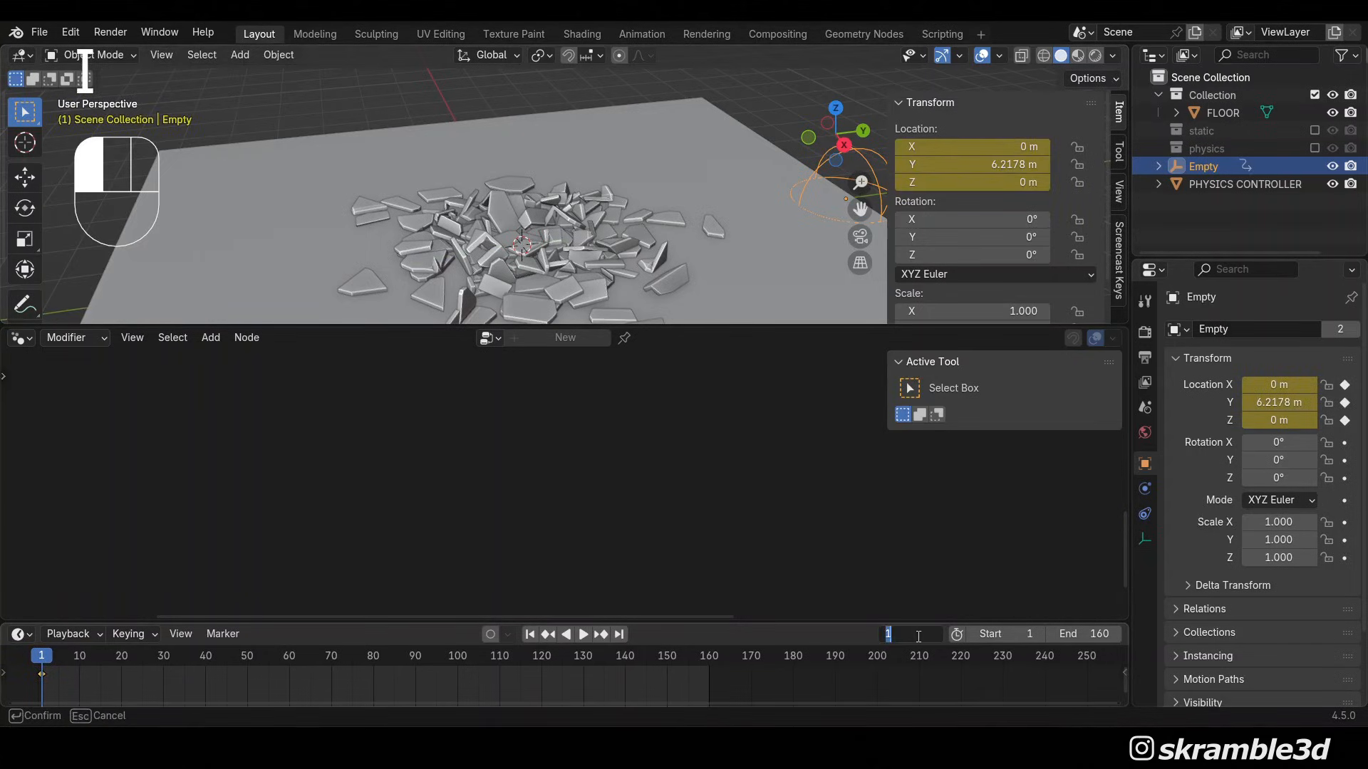
# At frame 80, set the empty's Y location to about -5.37 m and keyframe its location
pyautogui.press('Return')
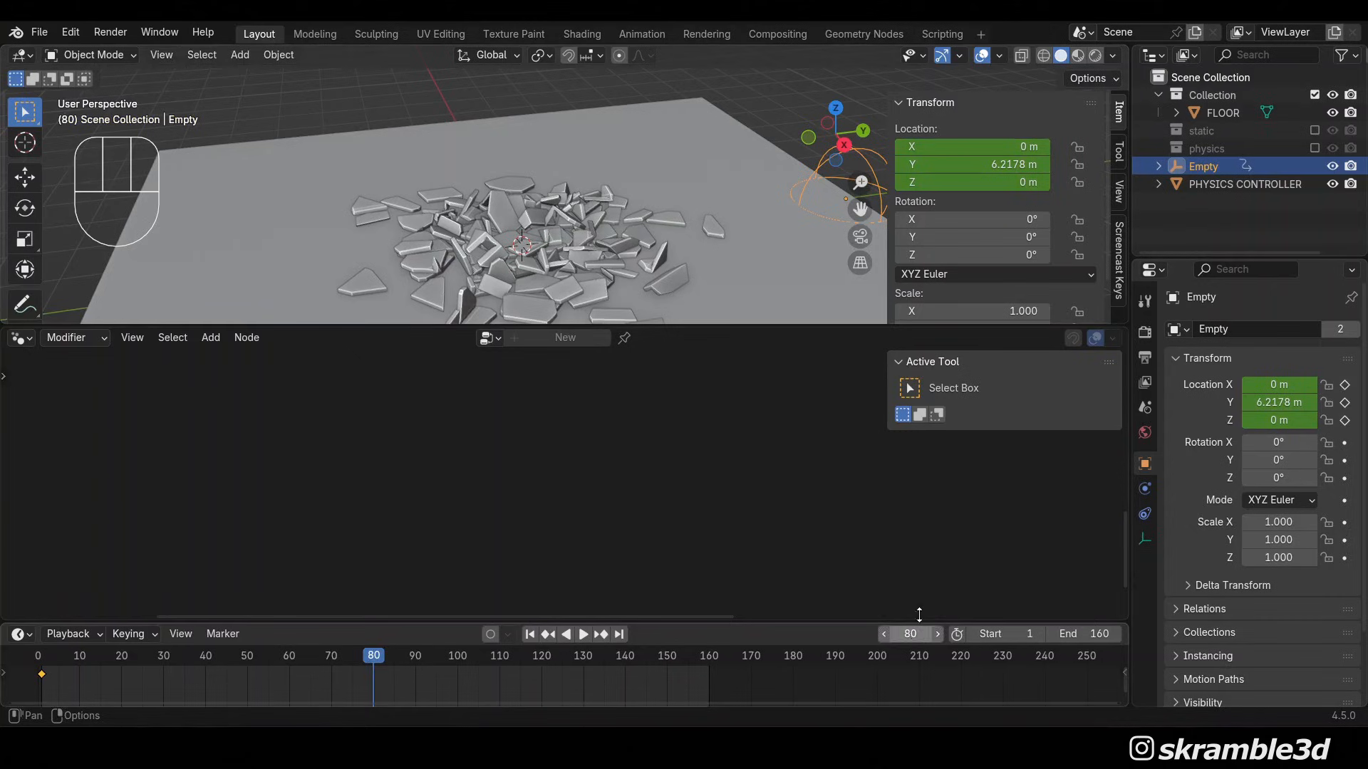
pyautogui.moveTo(977, 172); pyautogui.dragTo(876, 172)
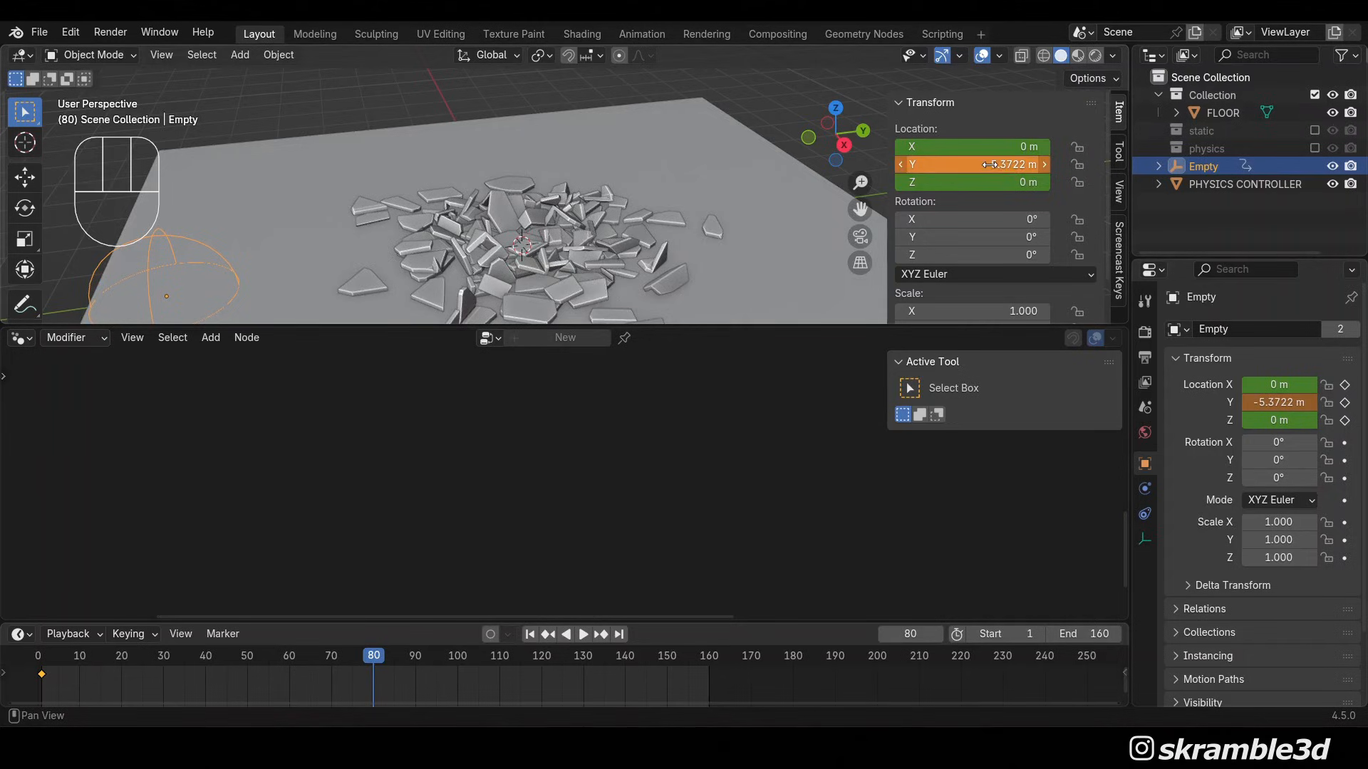
pyautogui.press('i')
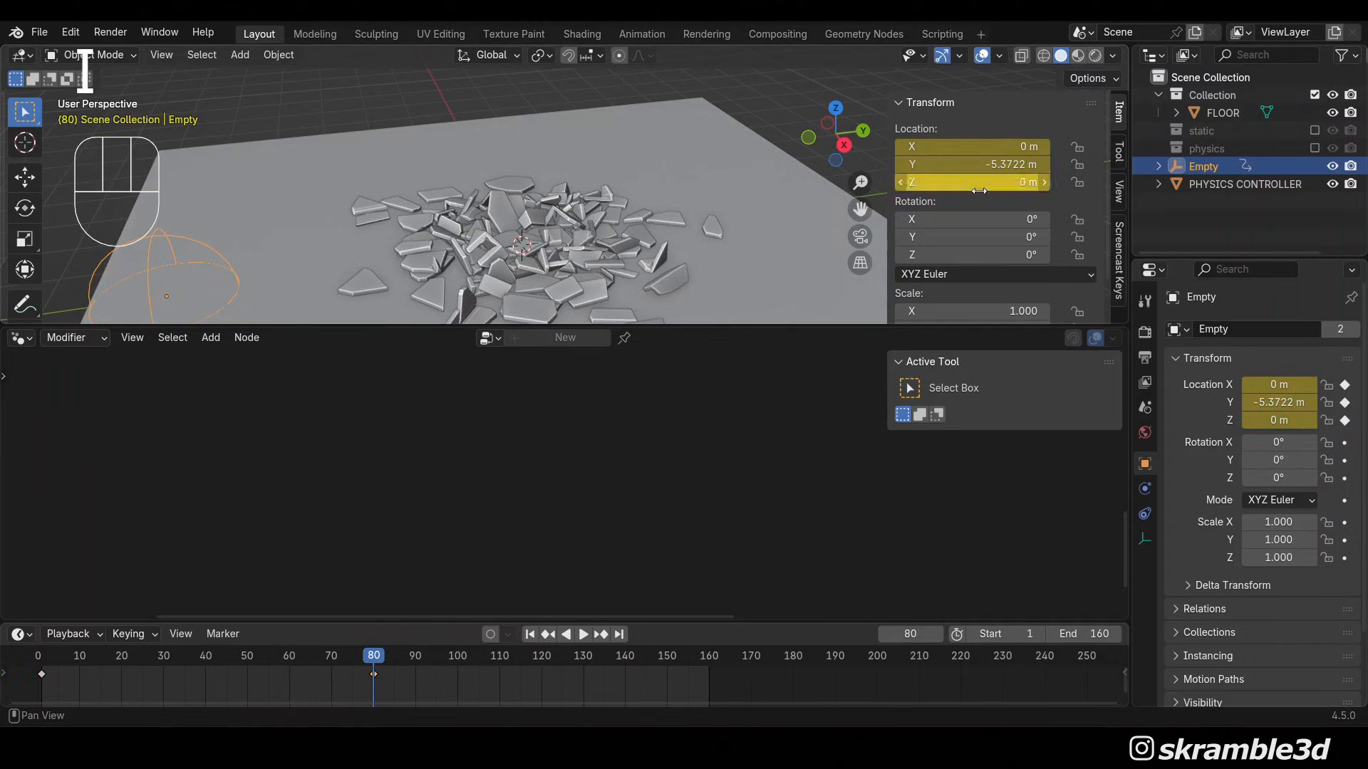
# Duplicate the empty's frame 1 keyframe to frame 160
pyautogui.click(42, 674)
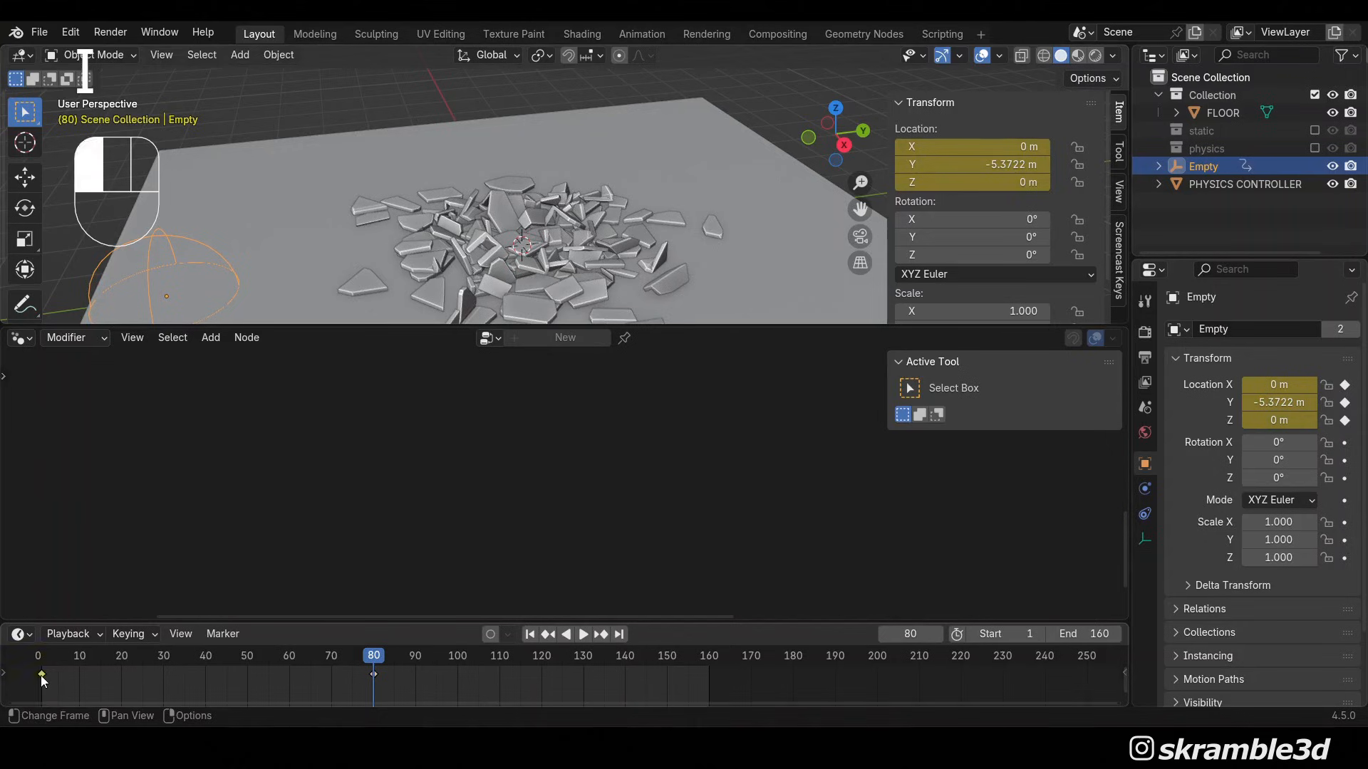
pyautogui.hotkey('shift', 'd')
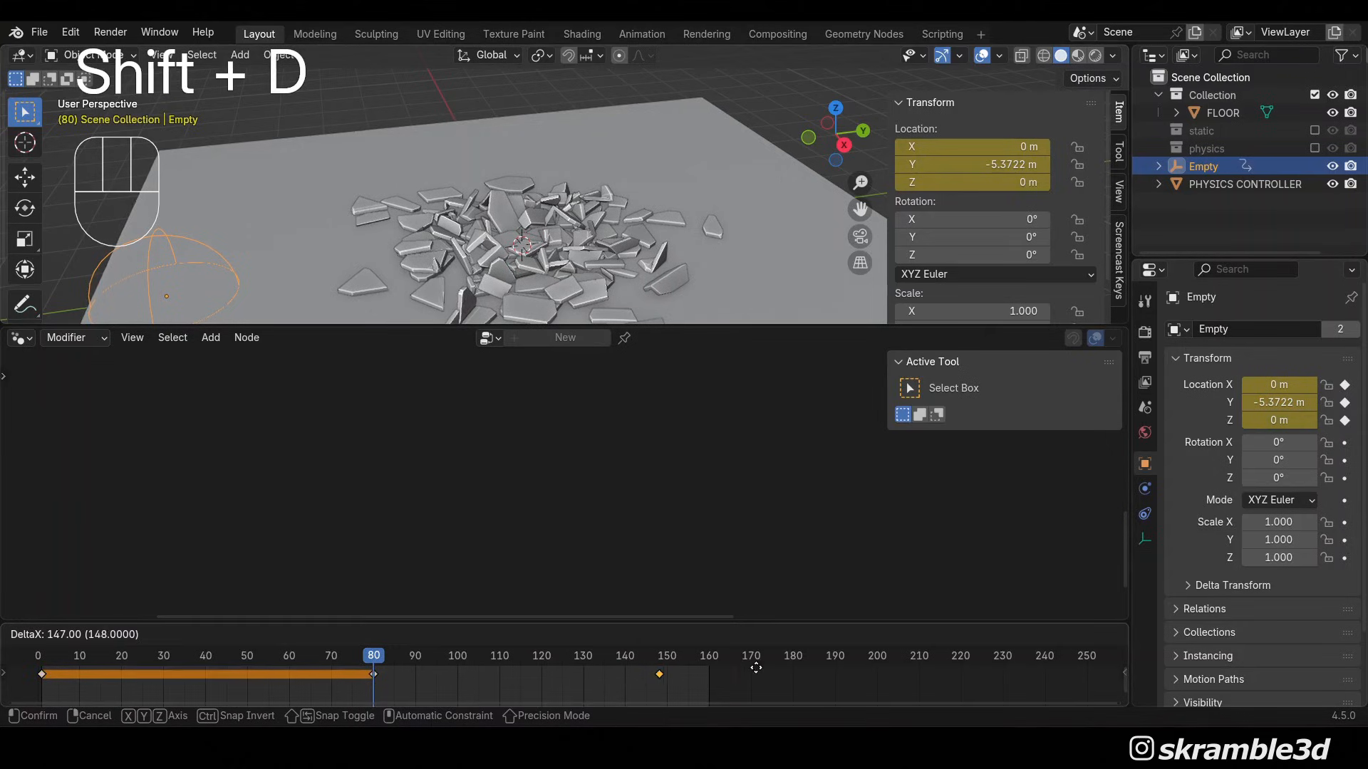
pyautogui.click(804, 662)
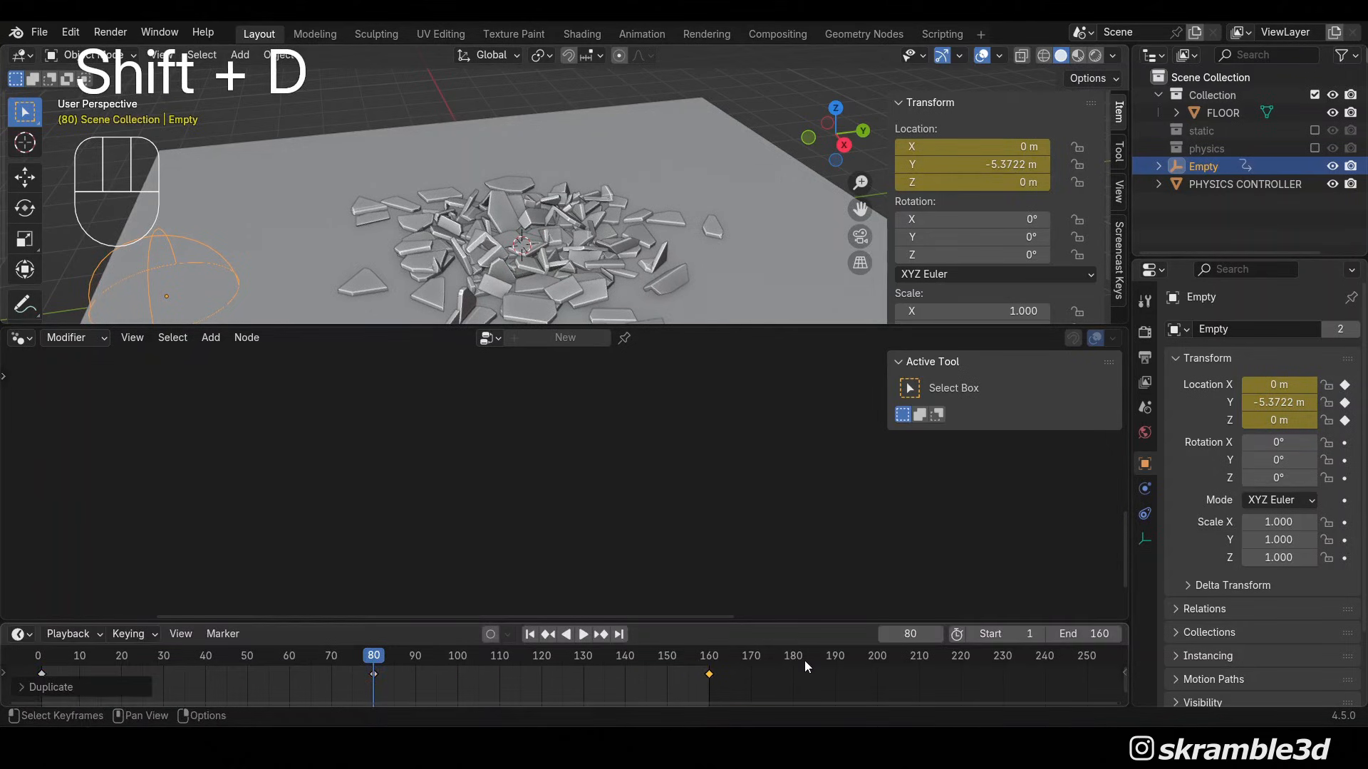
# Play back the animation to check how the fractured pieces react as the empty passes through them
pyautogui.press('space')
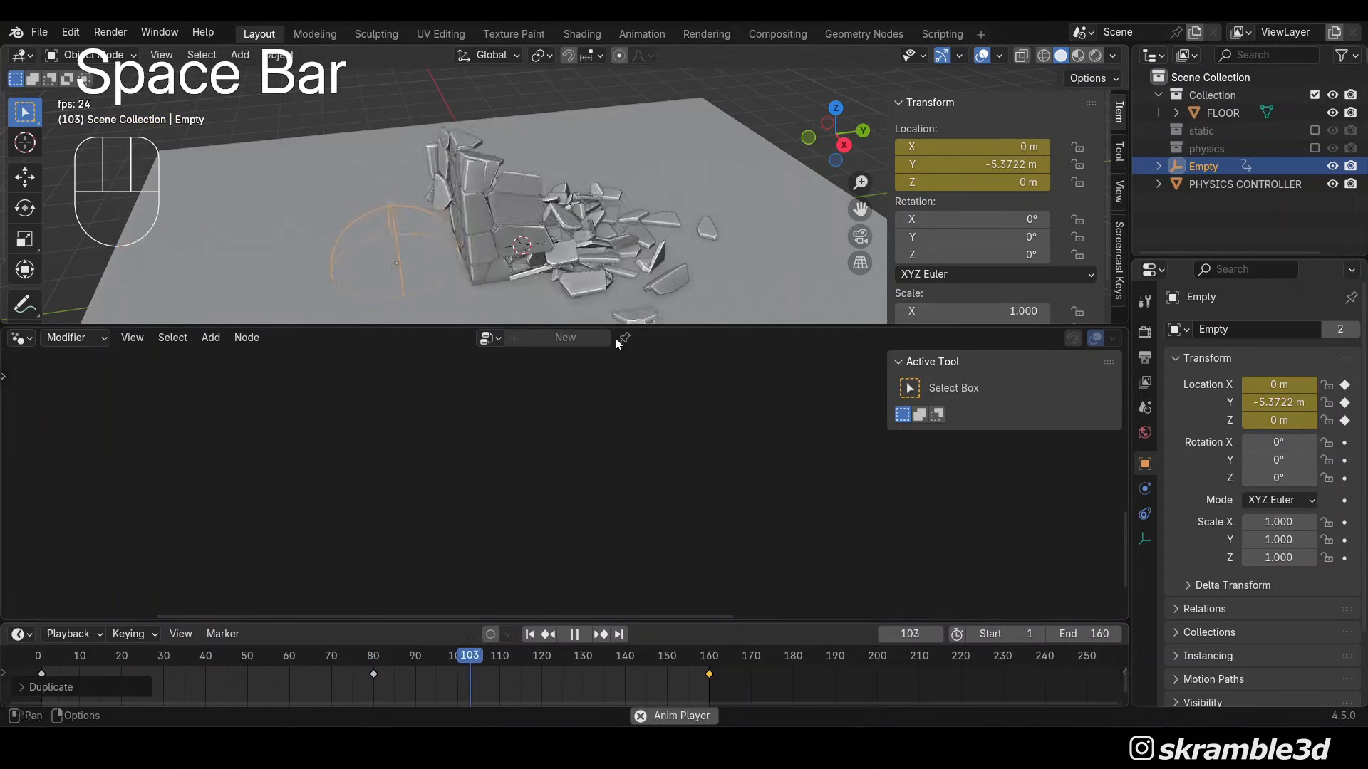
pyautogui.press('space')
pyautogui.click(564, 131)
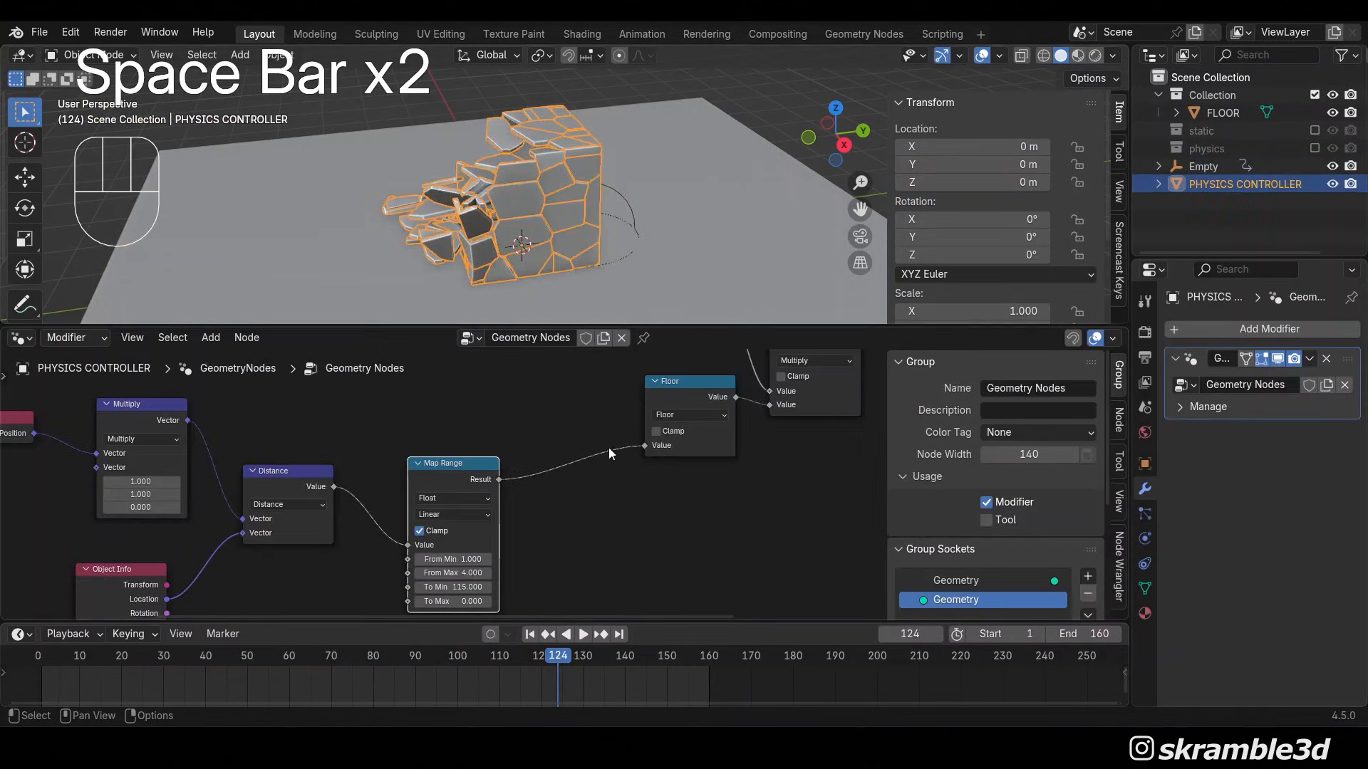
pyautogui.press('space')
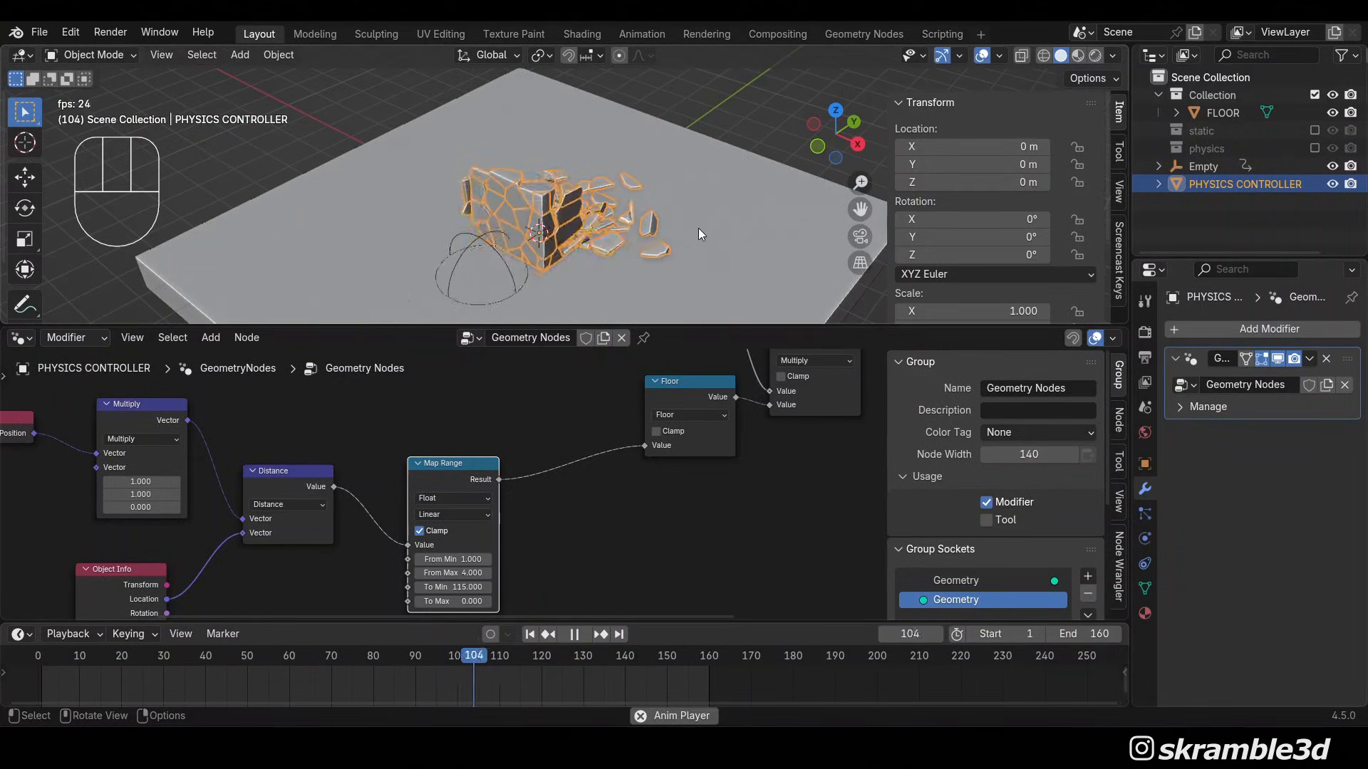
pyautogui.press('space')
# Try to move the sphere empty back and forth along the X axis at frame 114 to test its effect on the pieces
pyautogui.click(500, 246)
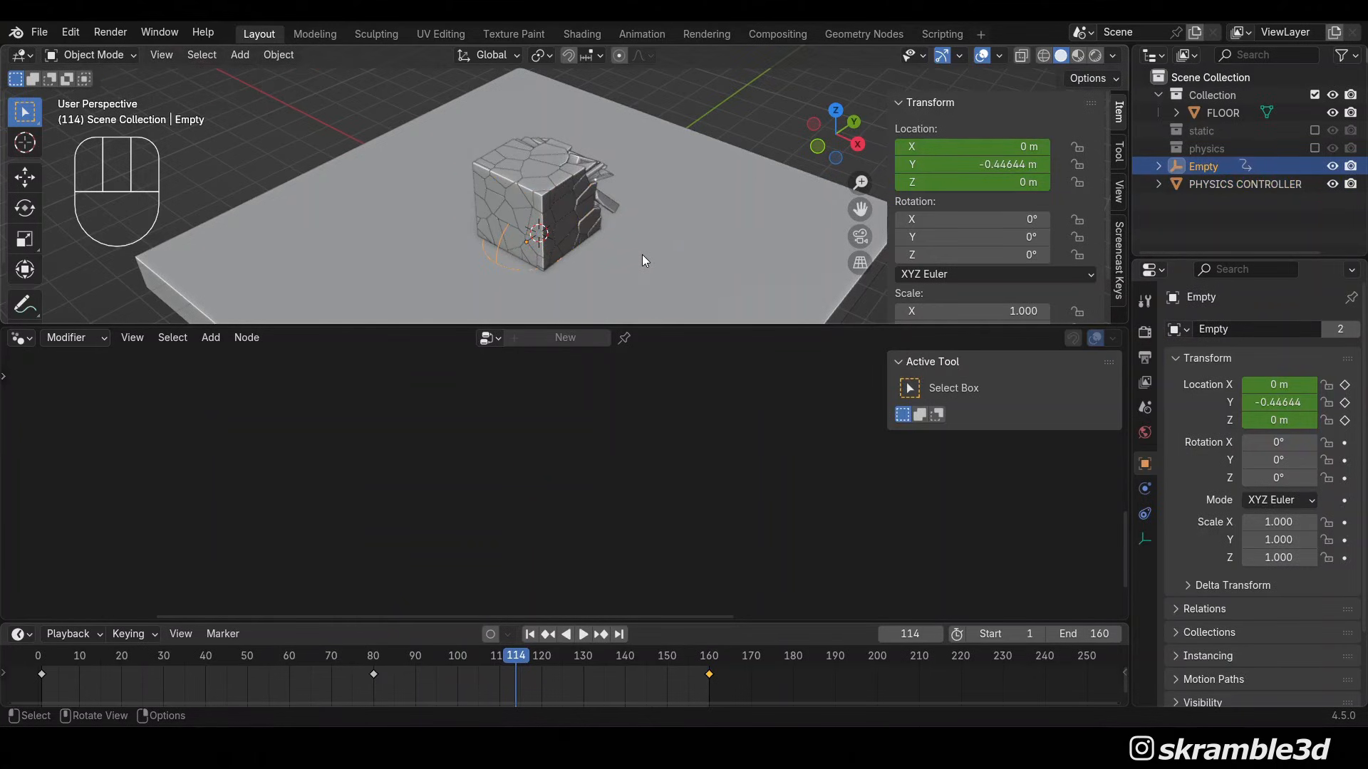
pyautogui.press('g')
pyautogui.press('x')
pyautogui.press('x')
pyautogui.press('x')
pyautogui.press('x')
pyautogui.press('x')
pyautogui.press('x')
pyautogui.press('x')
pyautogui.press('x')
pyautogui.press('x')
pyautogui.press('x')
pyautogui.press('x')
pyautogui.press('x')
pyautogui.press('x')
pyautogui.press('x')
pyautogui.press('x')
pyautogui.press('x')
pyautogui.press('x')
pyautogui.press('x')
pyautogui.press('x')
pyautogui.press('x')
pyautogui.press('x')
pyautogui.press('x')
pyautogui.press('x')
pyautogui.press('x')
pyautogui.press('x')
pyautogui.press('x')
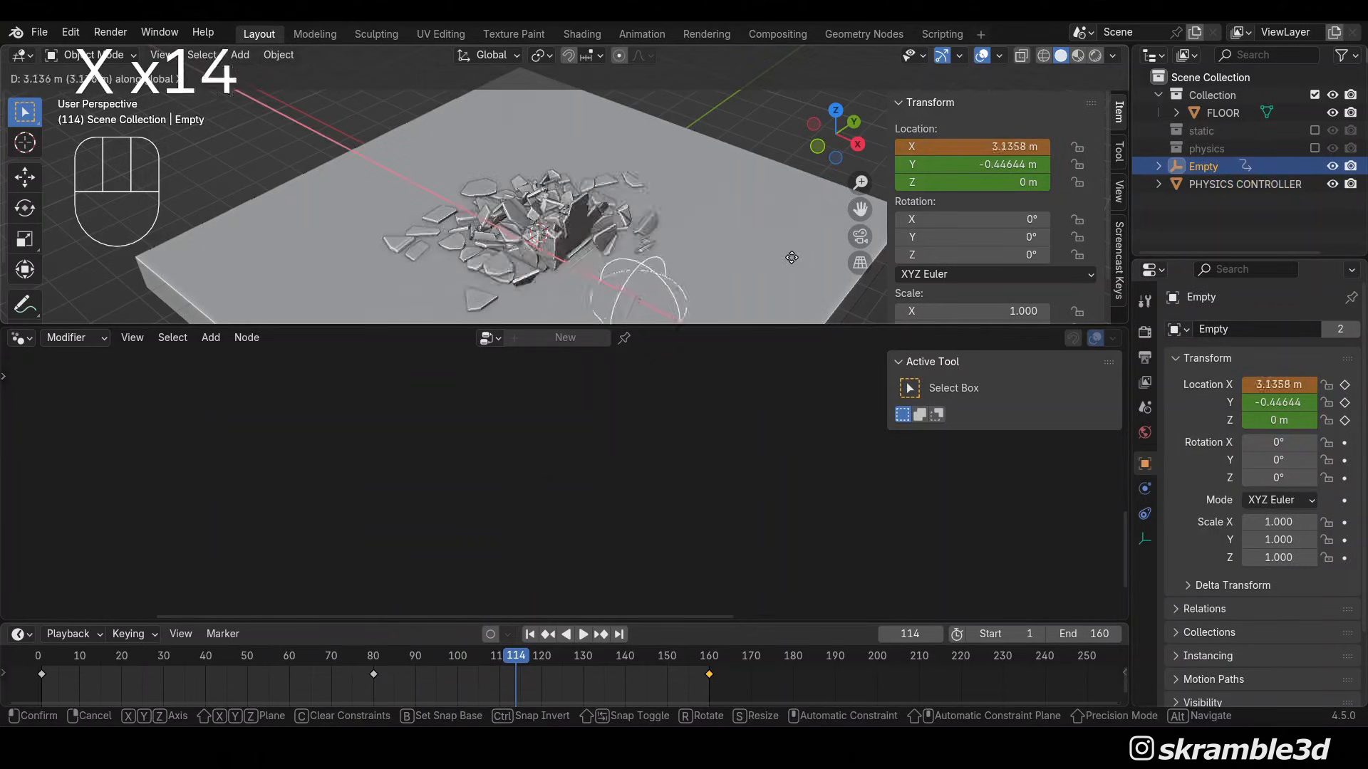
pyautogui.press('x')
pyautogui.press('x')
pyautogui.press('x')
pyautogui.press('x')
pyautogui.press('x')
pyautogui.press('x')
pyautogui.press('x')
pyautogui.press('x')
pyautogui.press('x')
pyautogui.press('x')
pyautogui.press('x')
pyautogui.press('x')
pyautogui.press('x')
pyautogui.press('x')
pyautogui.press('x')
pyautogui.press('x')
pyautogui.press('x')
pyautogui.press('x')
pyautogui.press('x')
pyautogui.press('x')
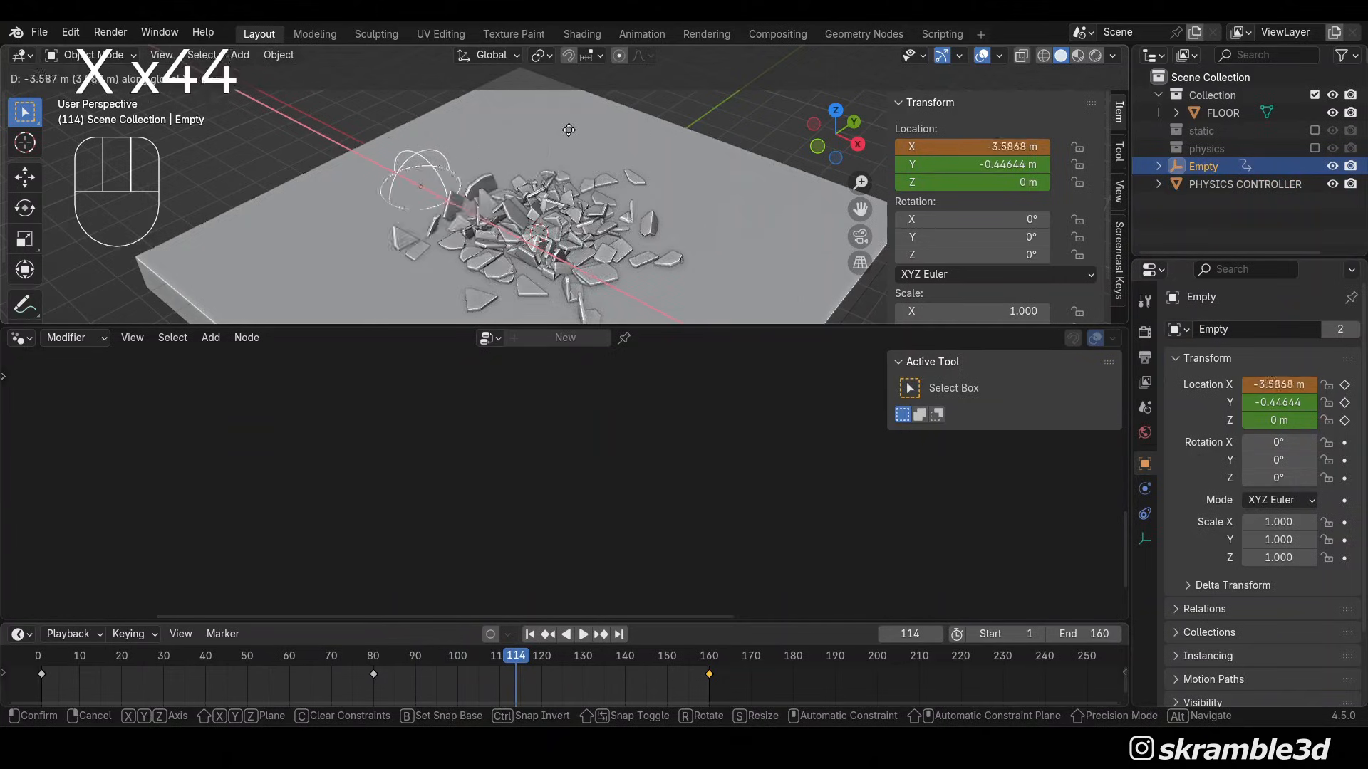
pyautogui.press('x')
pyautogui.press('x')
pyautogui.press('x')
pyautogui.press('x')
pyautogui.press('x')
pyautogui.press('x')
pyautogui.press('x')
pyautogui.rightClick(629, 140)
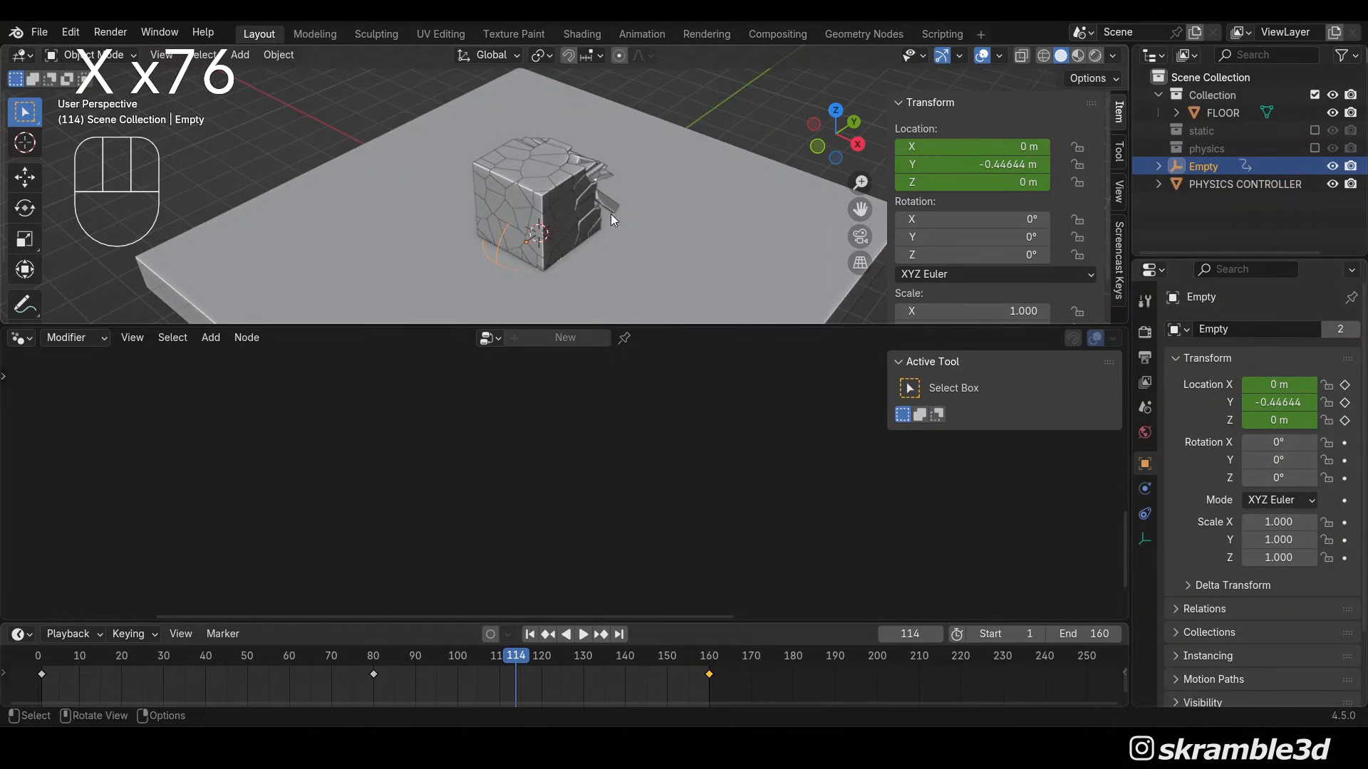
# Play the animation again and examine the breaking and reassembling pieces from several angles
pyautogui.moveTo(635, 208); pyautogui.dragTo(550, 183, button='middle')
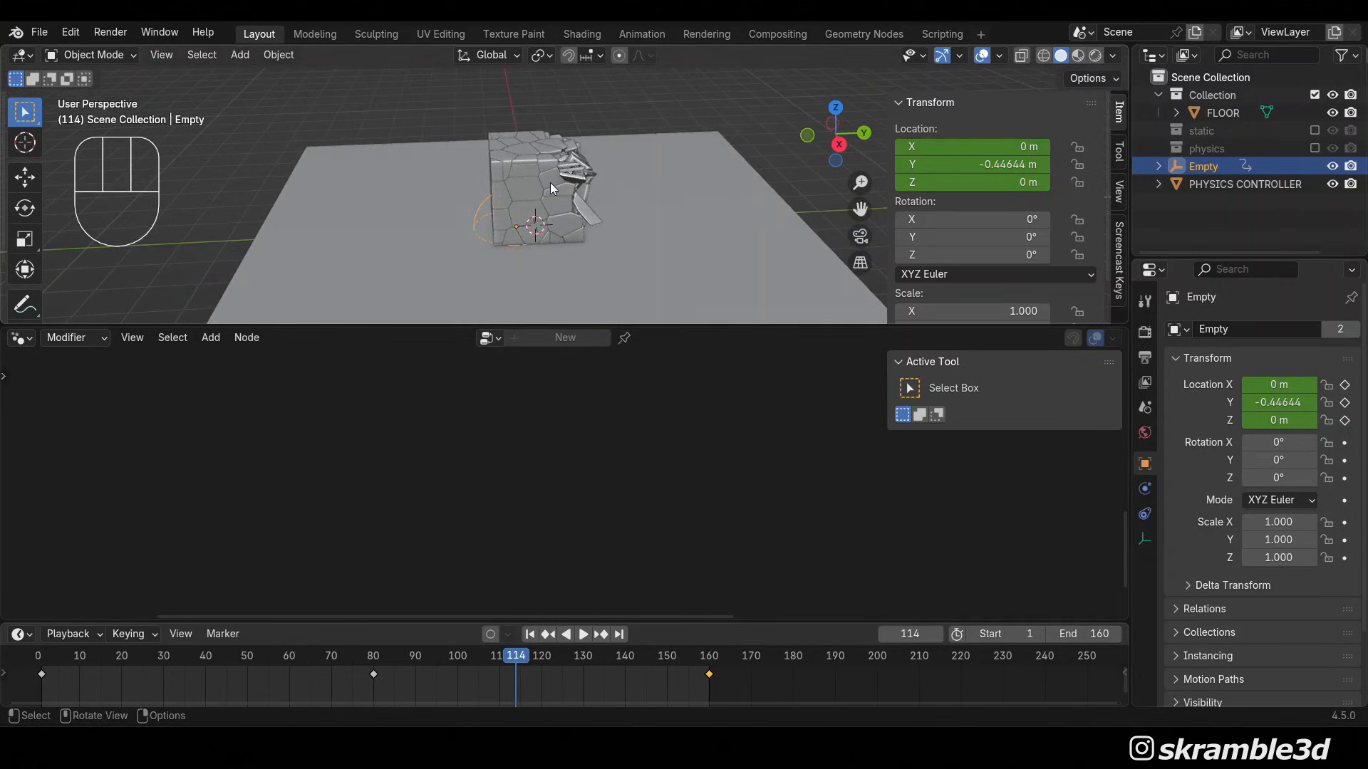
pyautogui.press('space')
pyautogui.scroll(3, 591, 226)
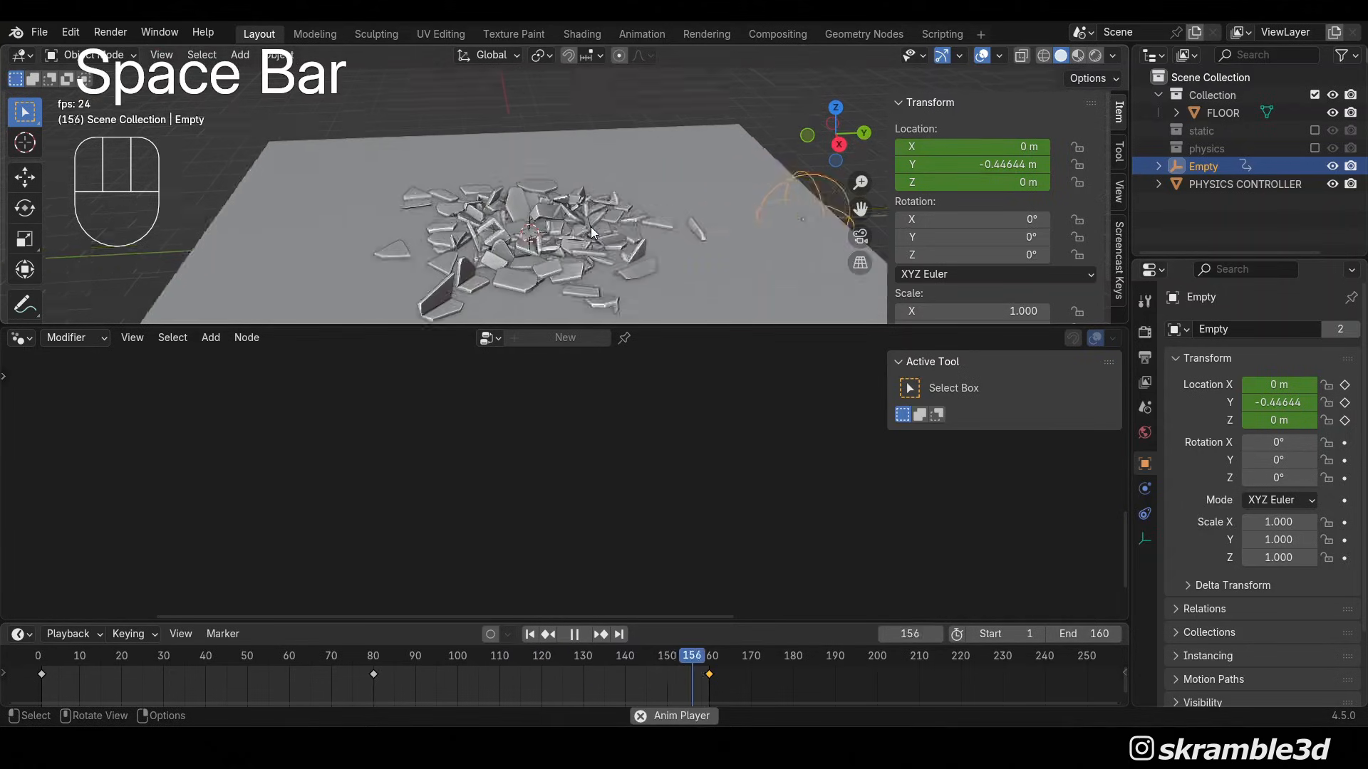
pyautogui.click(553, 237)
pyautogui.moveTo(553, 236); pyautogui.dragTo(516, 248, button='middle')
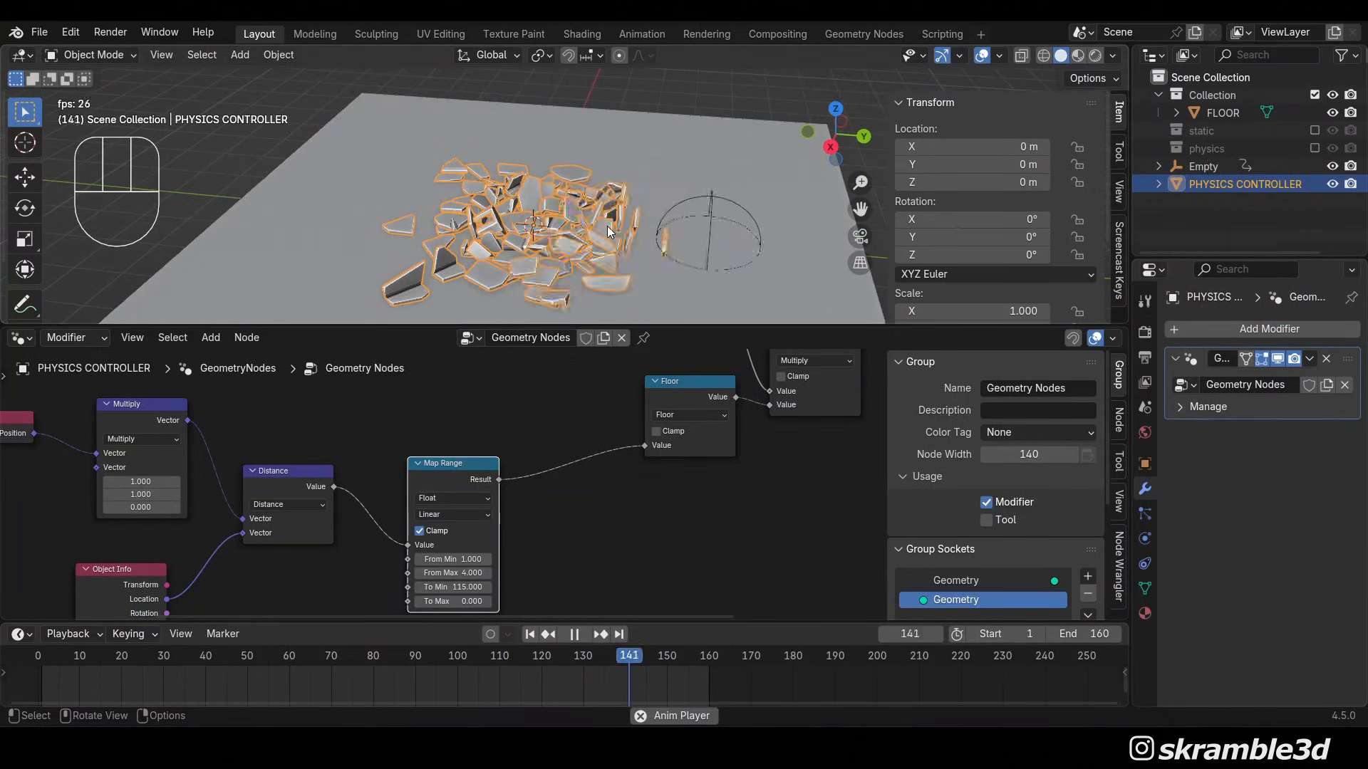
pyautogui.moveTo(690, 252); pyautogui.dragTo(477, 220, button='middle')
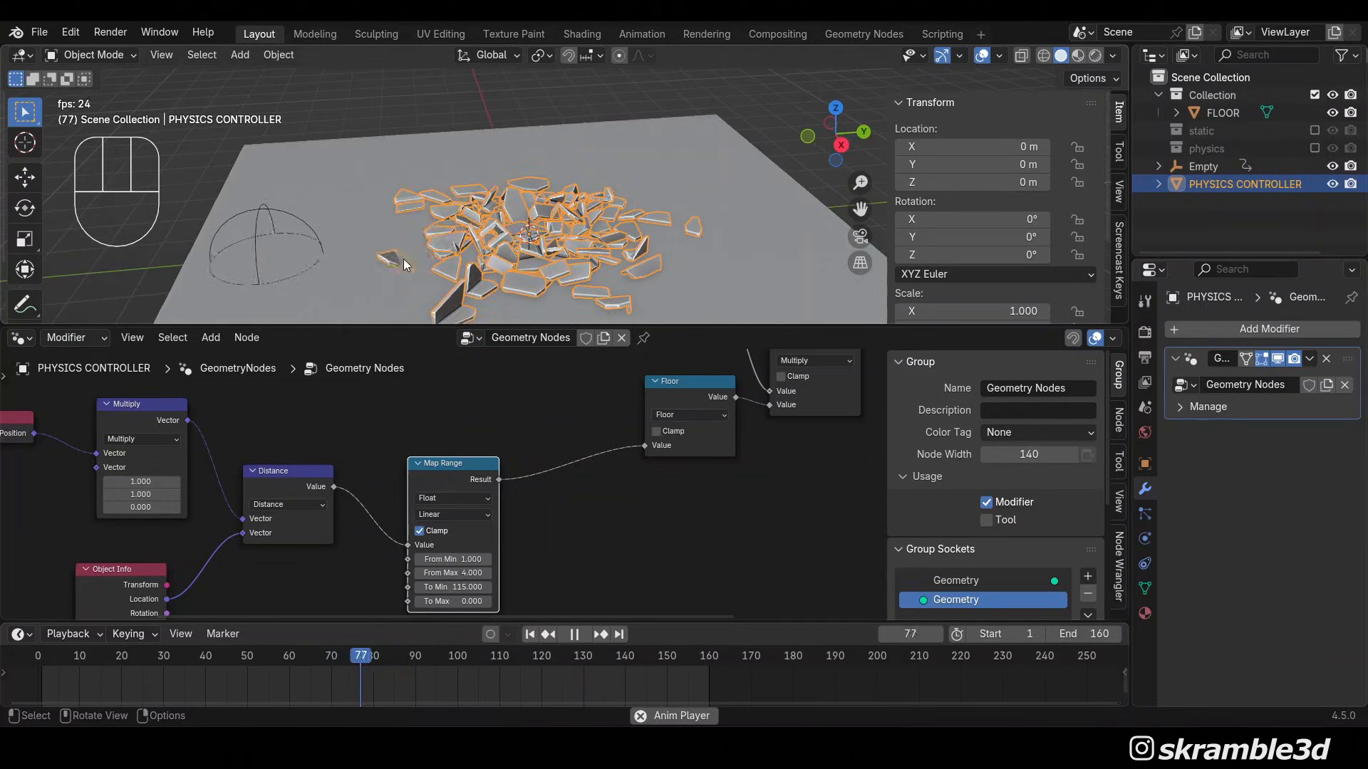
pyautogui.moveTo(627, 220); pyautogui.dragTo(648, 232, button='middle')
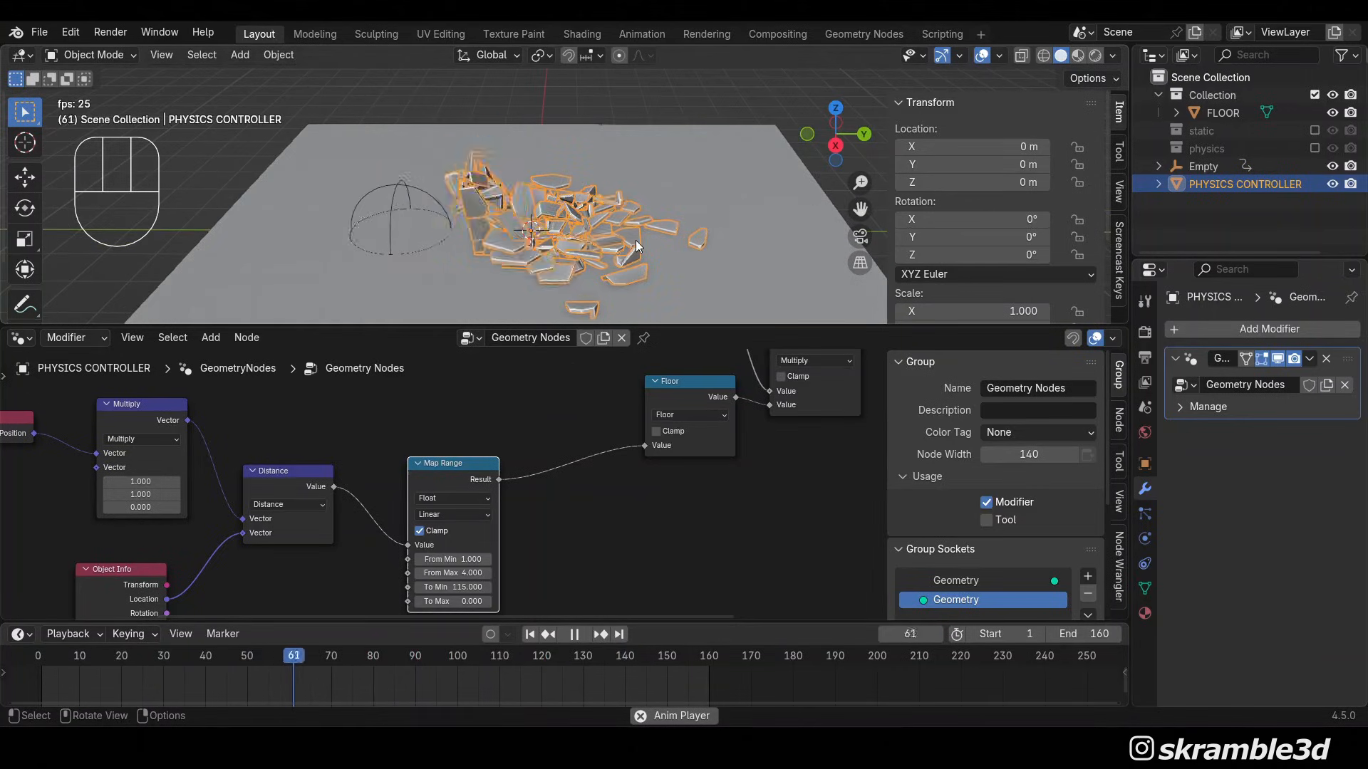
pyautogui.press('space')
# Insert a Store Named Attribute node between the static collection's Collection Info node and the Set Position node
pyautogui.scroll(-3, 203, 480)
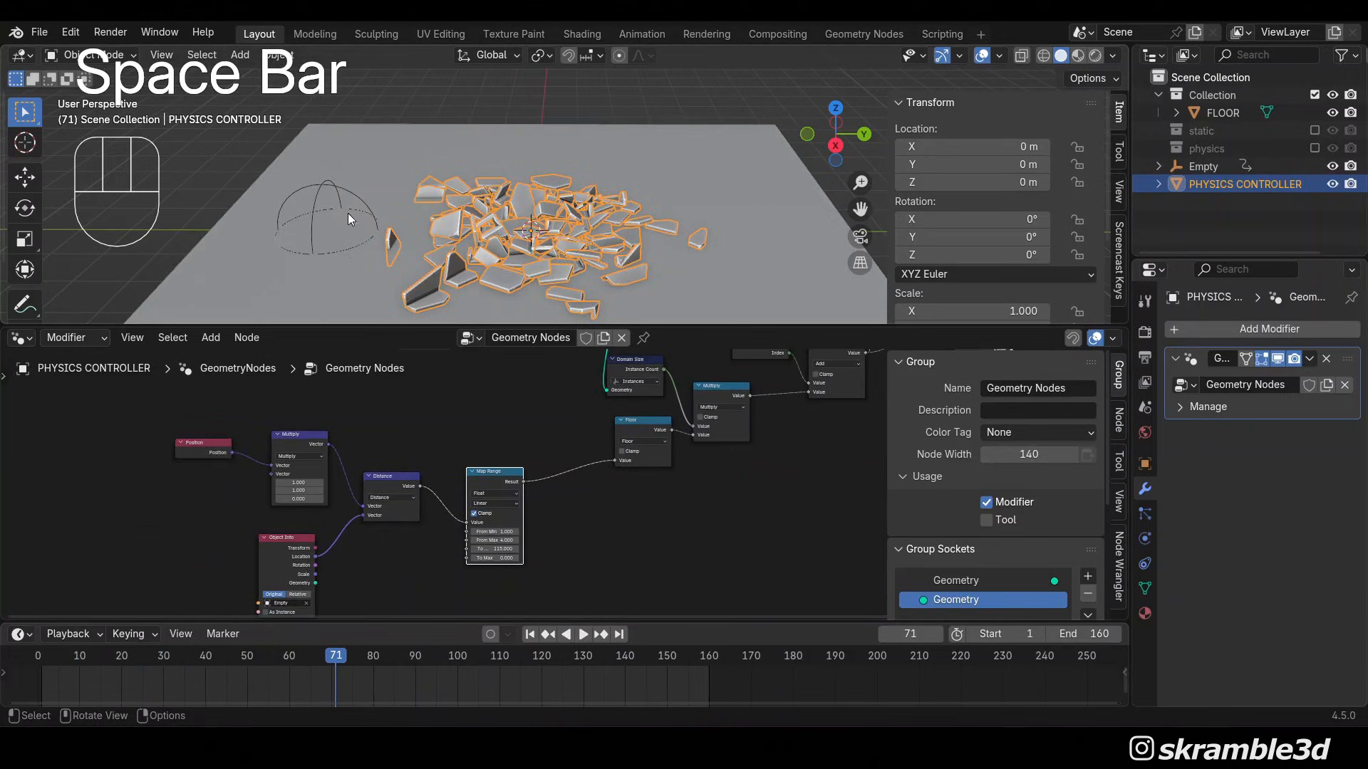
pyautogui.scroll(1, 322, 486)
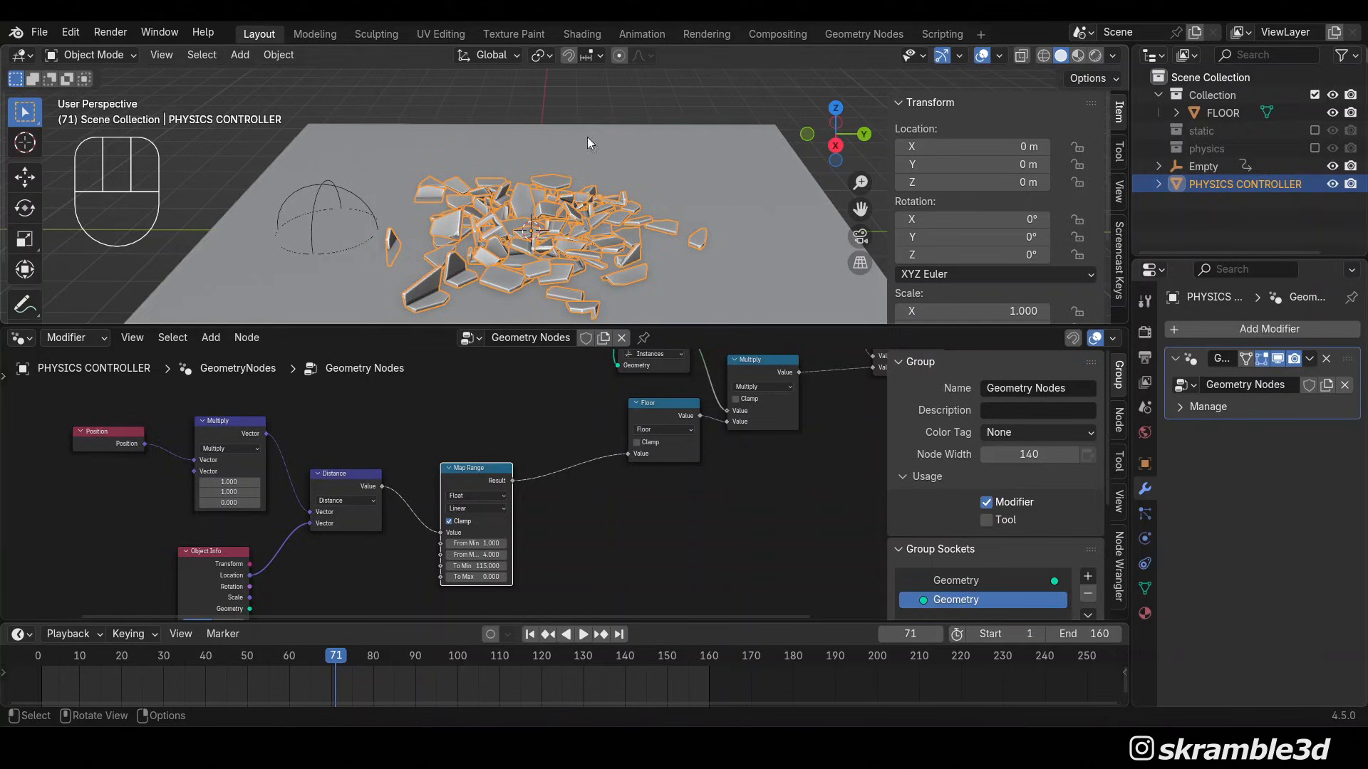
pyautogui.scroll(-6, 601, 408)
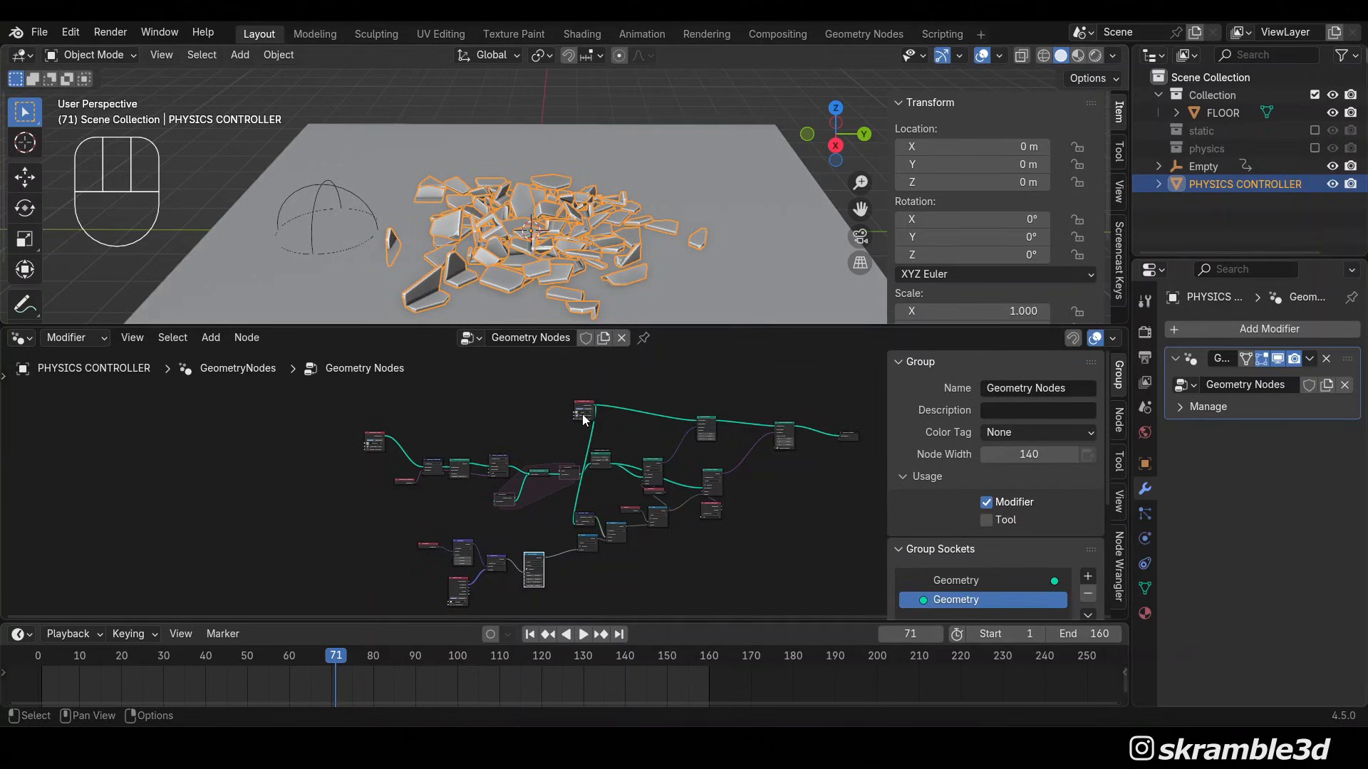
pyautogui.scroll(5, 583, 413)
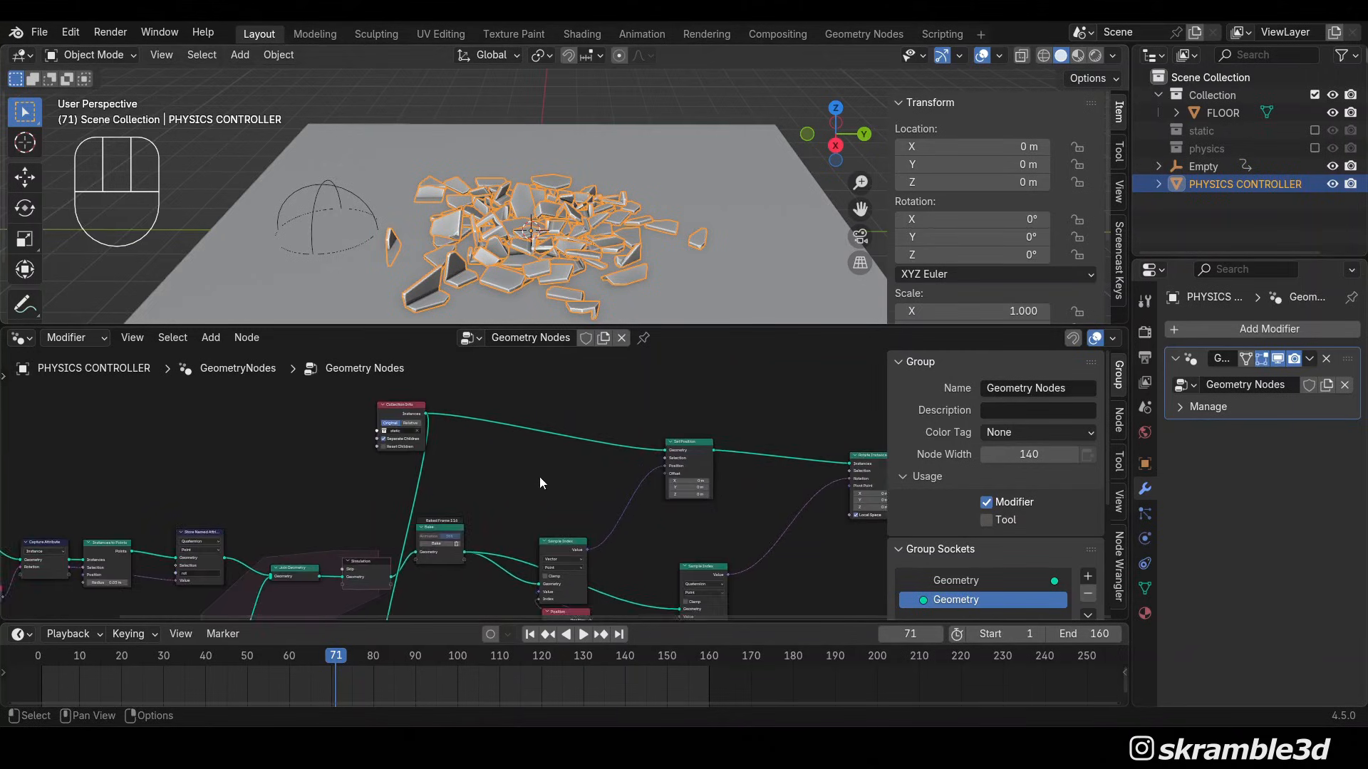
pyautogui.scroll(3, 508, 520)
pyautogui.moveTo(299, 444); pyautogui.dragTo(257, 432)
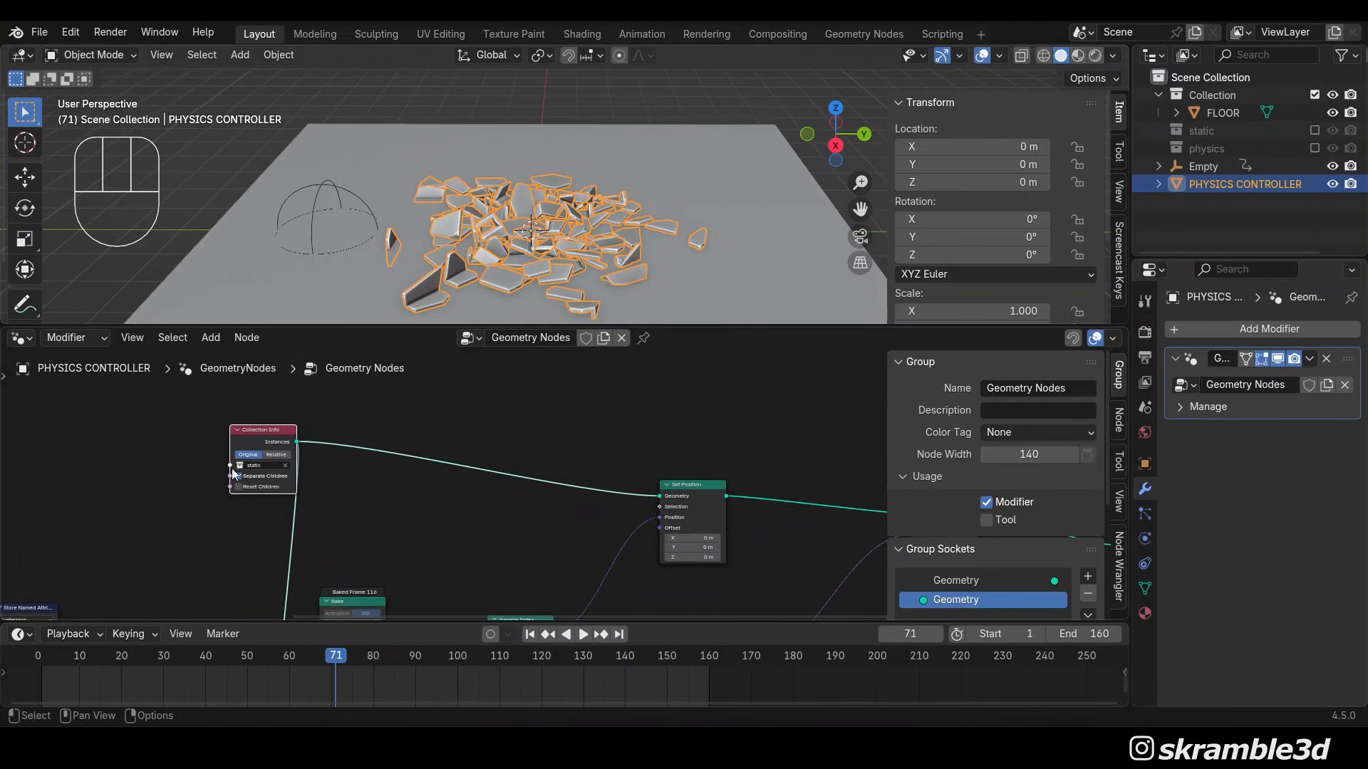
pyautogui.moveTo(672, 456); pyautogui.dragTo(709, 492, button='middle')
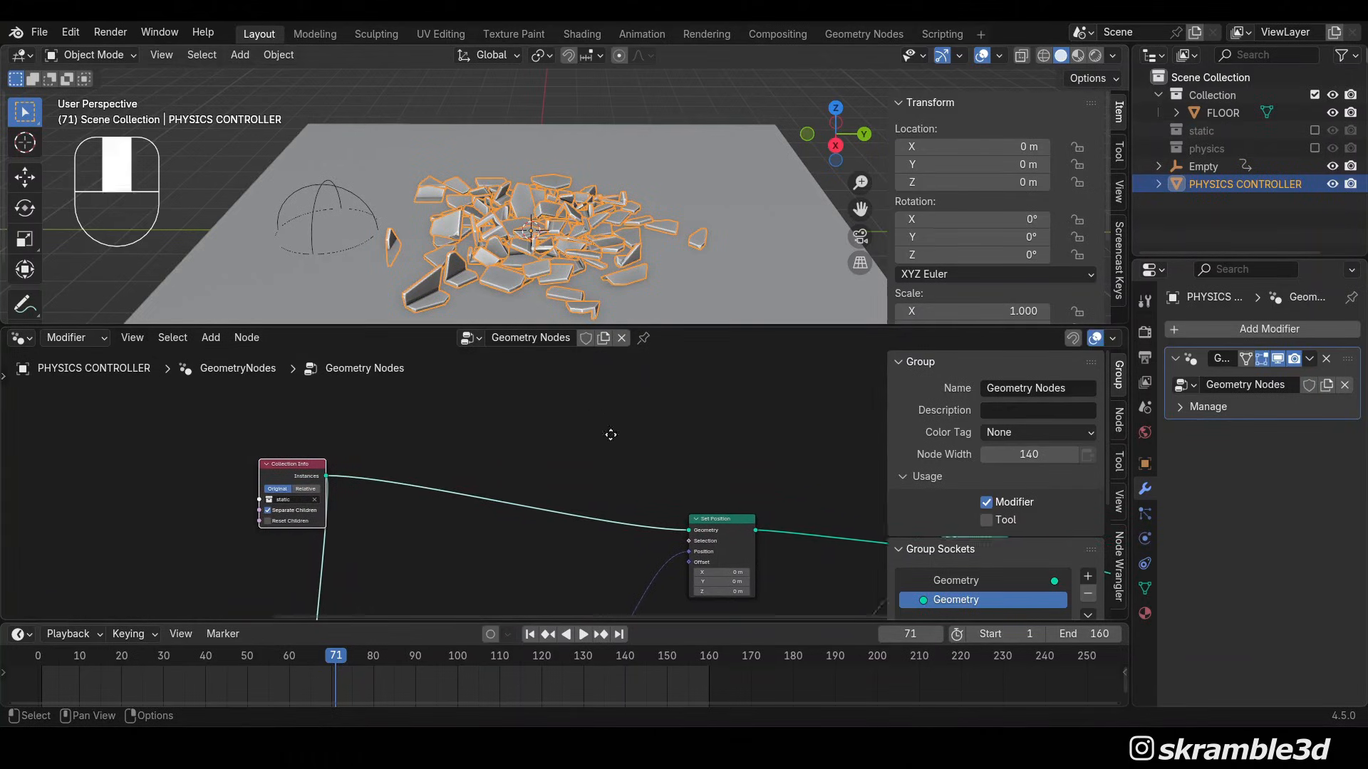
pyautogui.hotkey('shift', 'a')
pyautogui.write('store na')
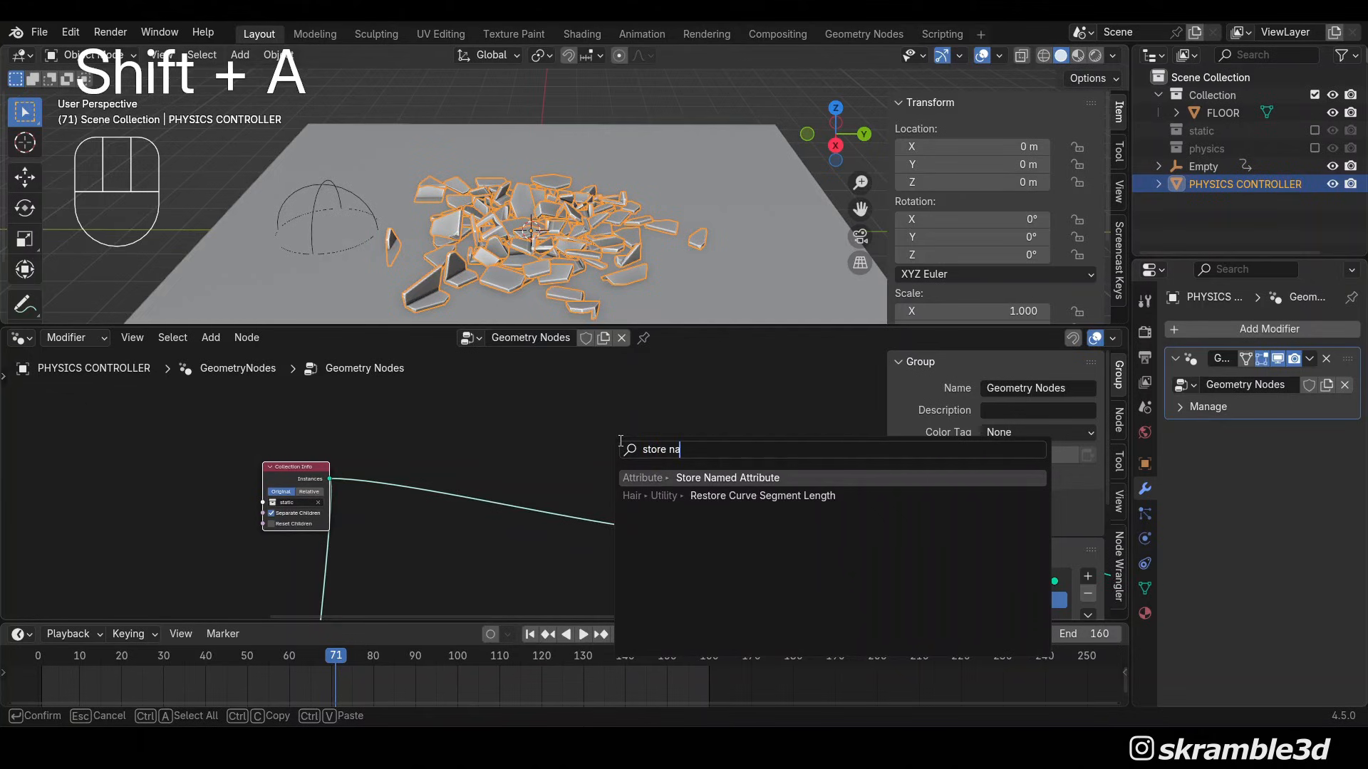
pyautogui.click(714, 477)
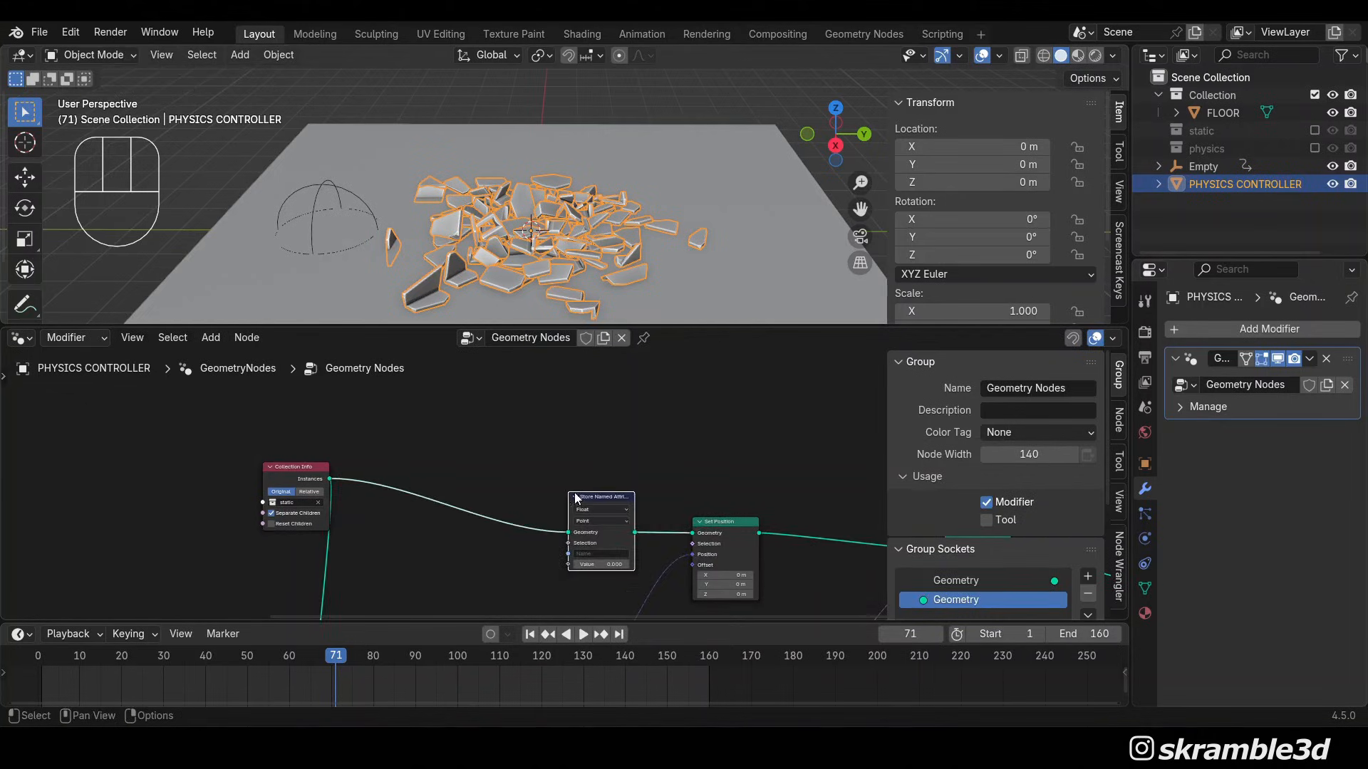
# Keep the Store Named Attribute node's data type as Float and set its domain to Instance
pyautogui.scroll(2, 597, 498)
pyautogui.click(565, 456)
pyautogui.scroll(2, 580, 481)
pyautogui.click(579, 475)
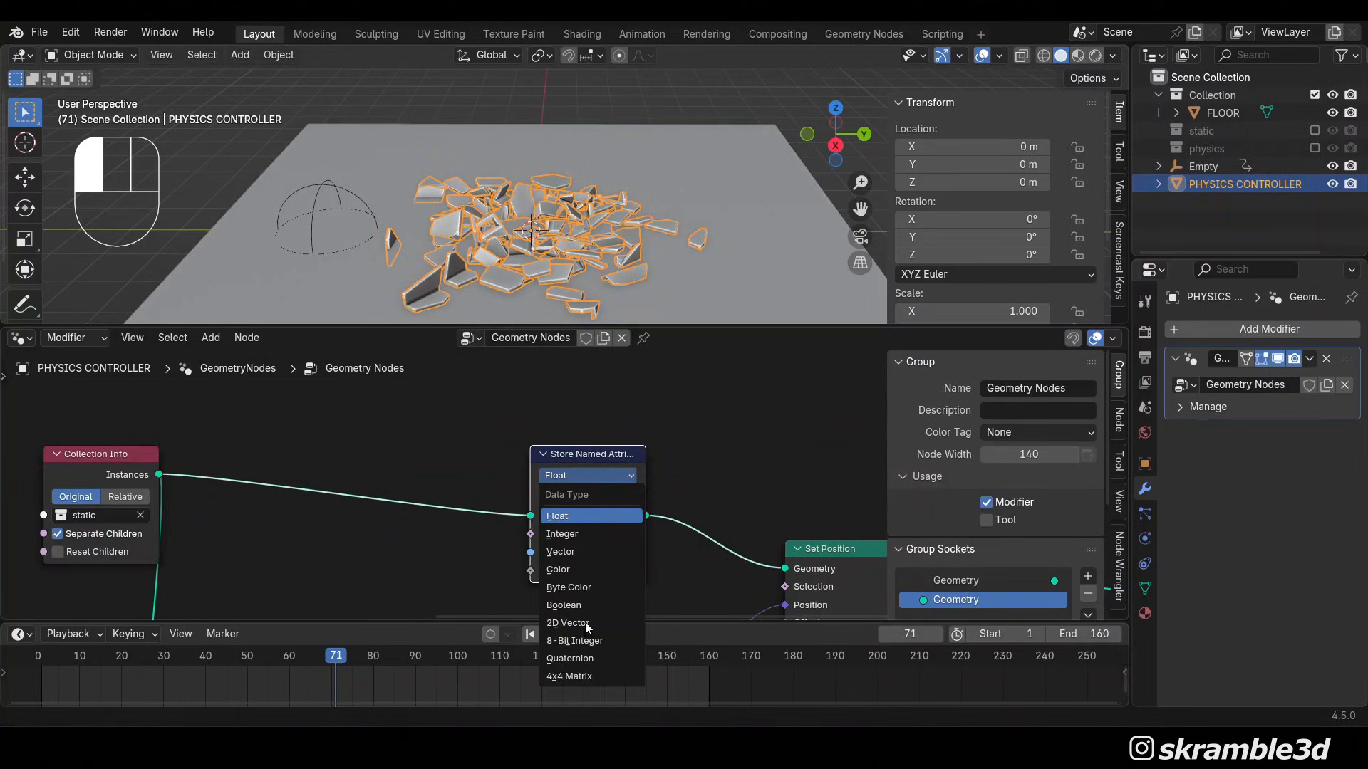
pyautogui.click(616, 515)
pyautogui.click(600, 497)
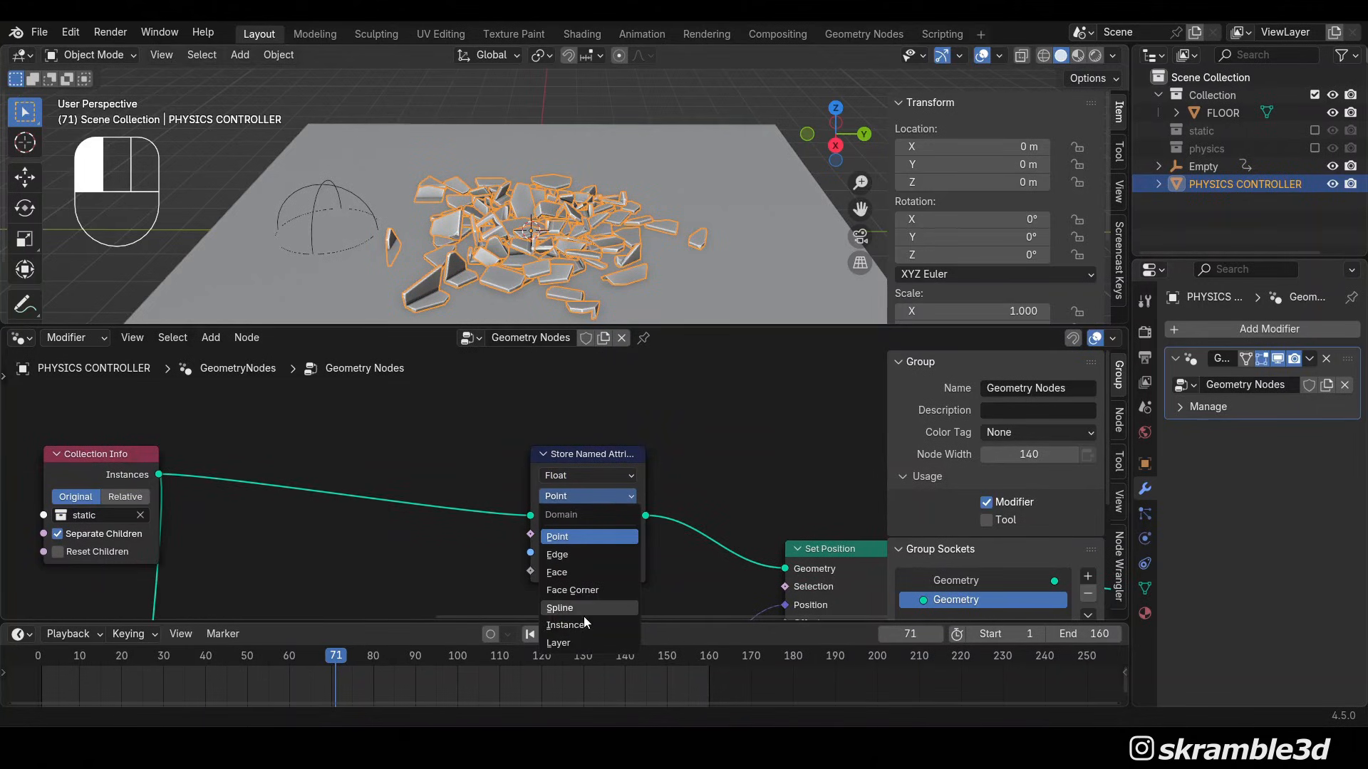
pyautogui.click(580, 614)
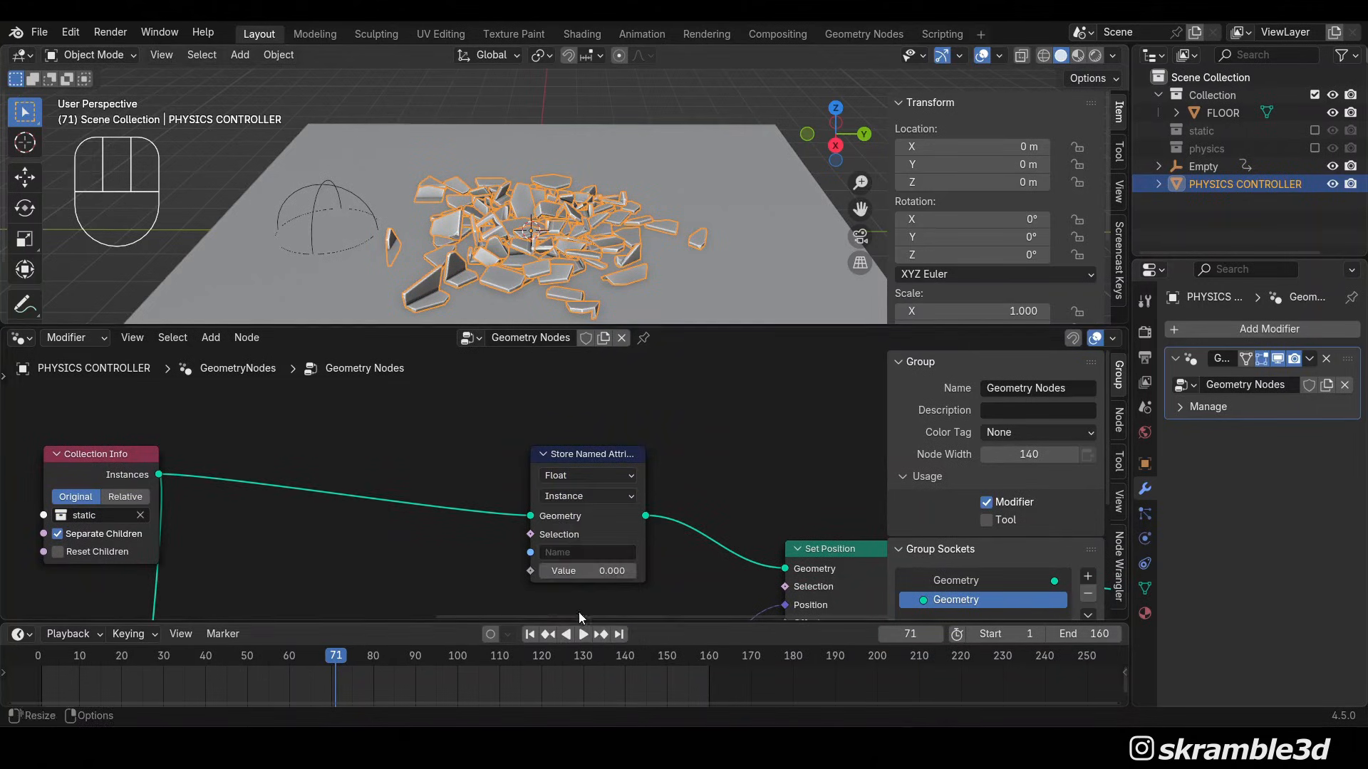
# Set the Store Named Attribute node's data type to Vector and move the node slightly upward
pyautogui.click(592, 474)
pyautogui.click(577, 550)
pyautogui.scroll(-4, 688, 406)
pyautogui.moveTo(731, 401); pyautogui.dragTo(780, 370, button='middle')
pyautogui.moveTo(648, 409); pyautogui.dragTo(647, 381)
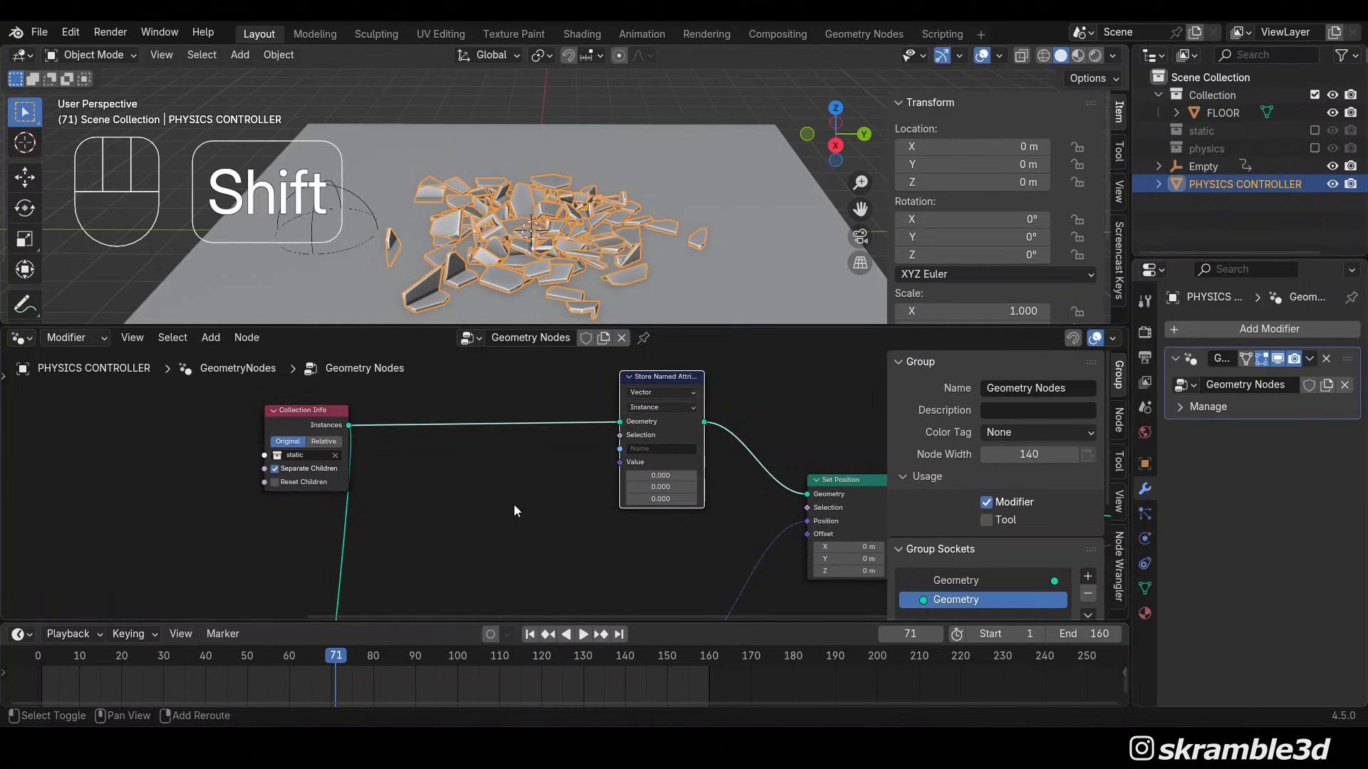
# Add a Position node below the Store Named Attribute node and connect it to that node's Value input
pyautogui.hotkey('shift', 'a')
pyautogui.write('pos')
pyautogui.click(613, 540)
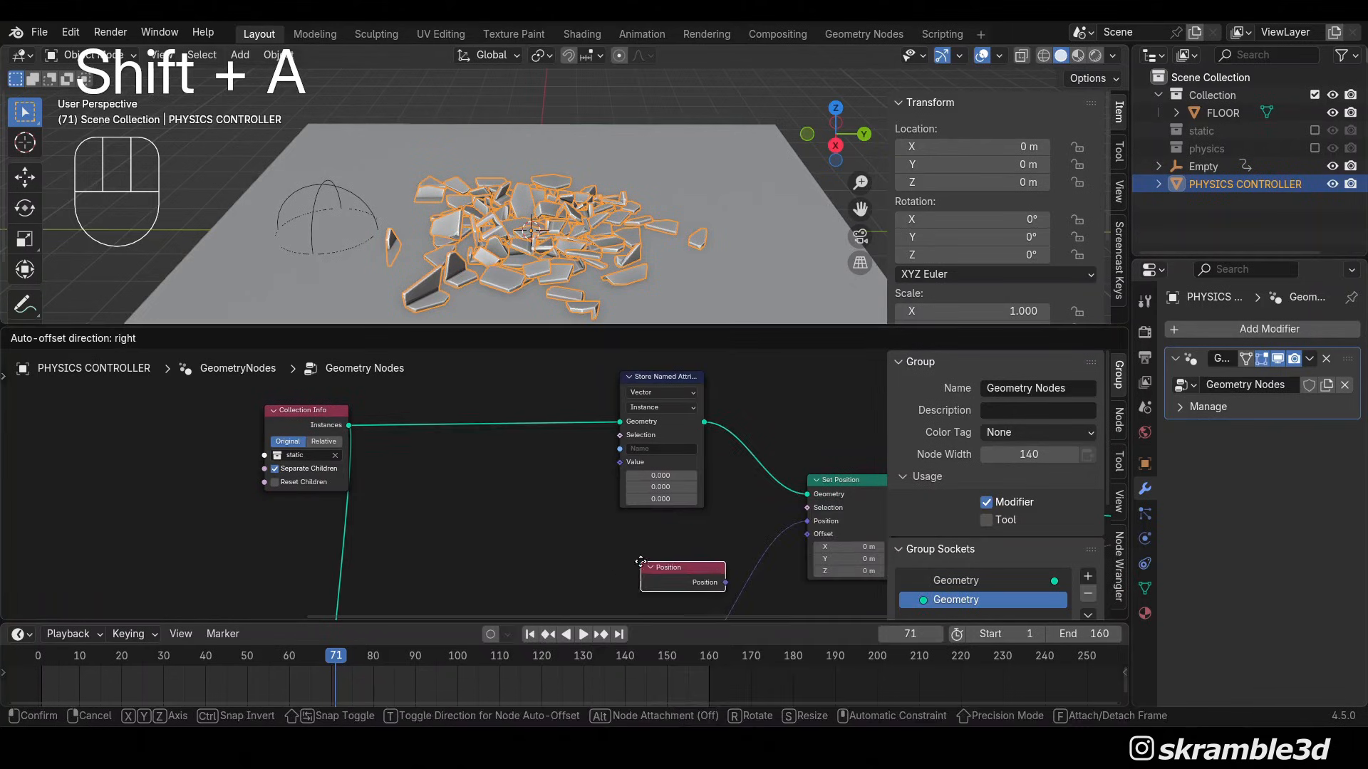
pyautogui.click(653, 543)
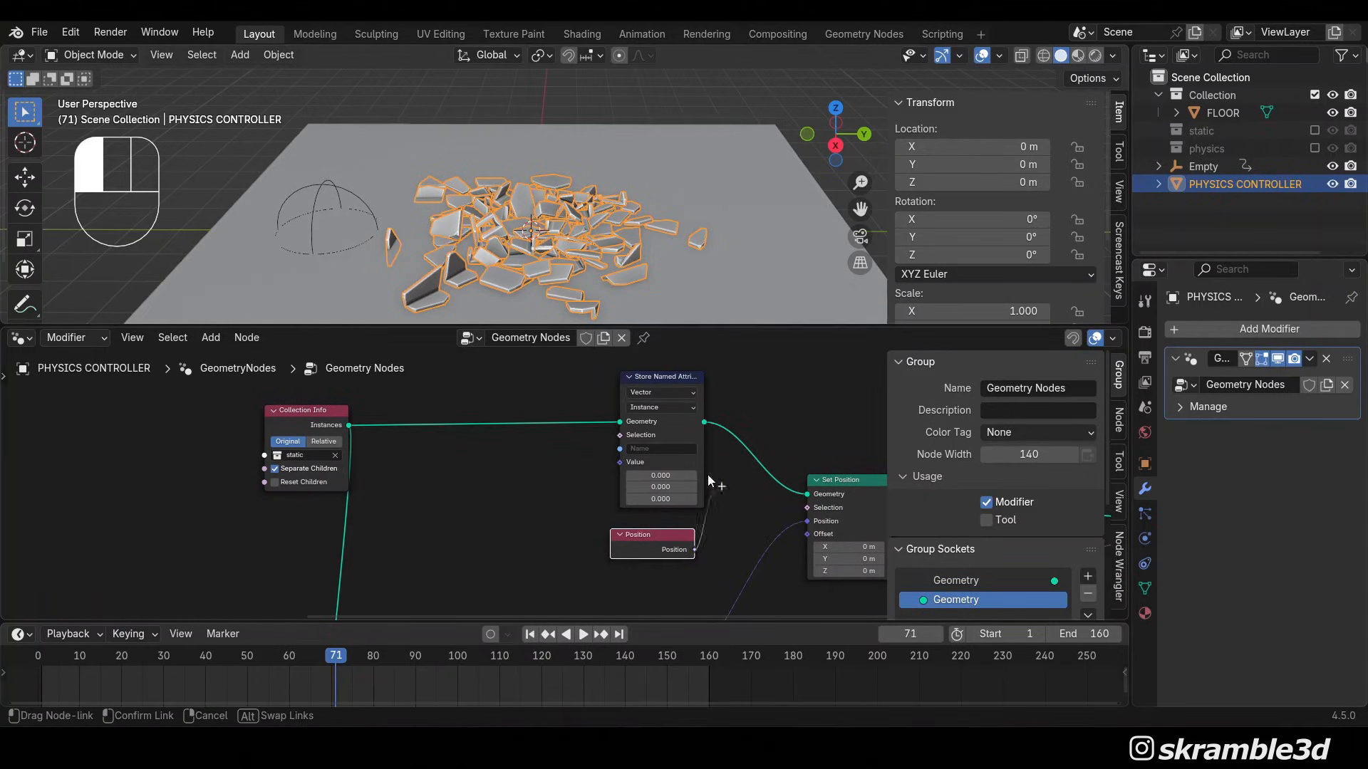
pyautogui.moveTo(614, 477); pyautogui.dragTo(614, 477)
# Move the new Position node closer to the Store Named Attribute node and name the stored attribute "s pos"
pyautogui.scroll(5, 672, 529)
pyautogui.moveTo(683, 557); pyautogui.dragTo(701, 510)
pyautogui.click(685, 436)
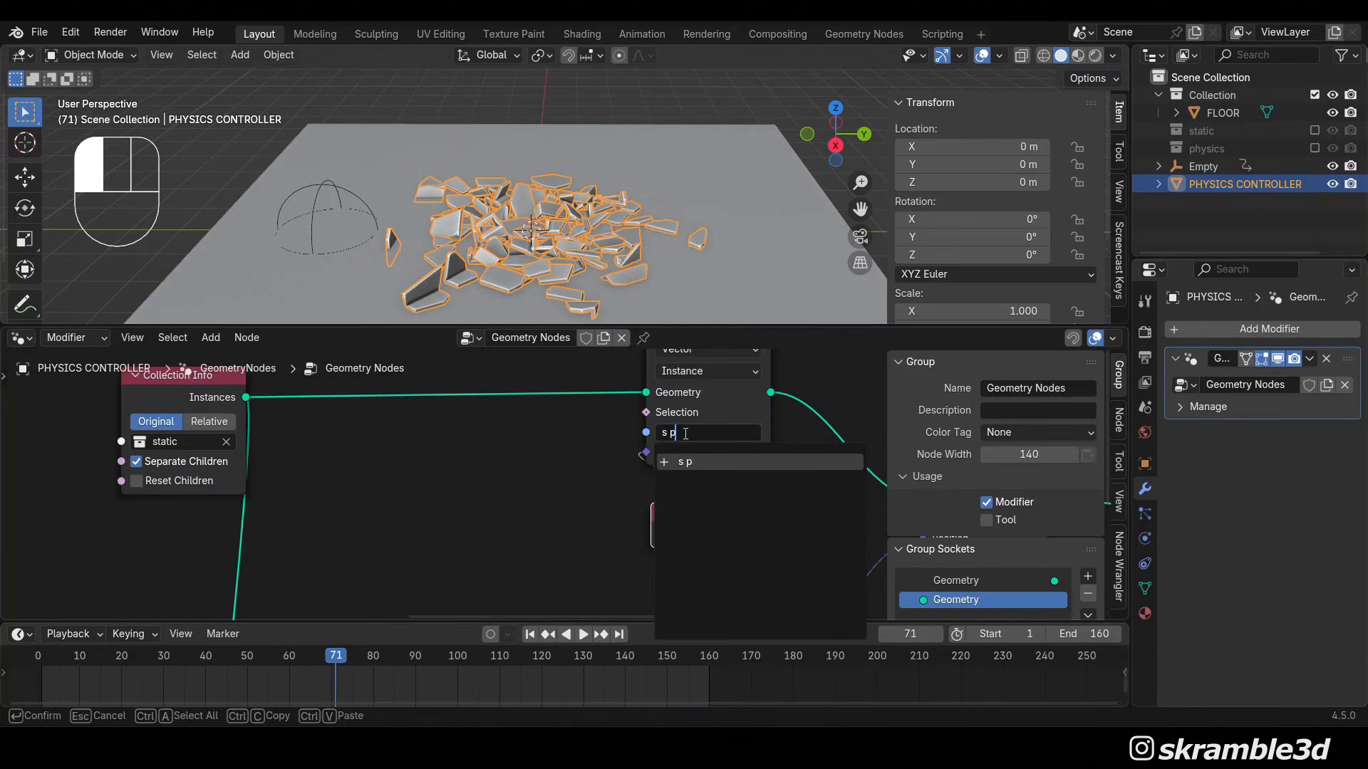
pyautogui.press('Return')
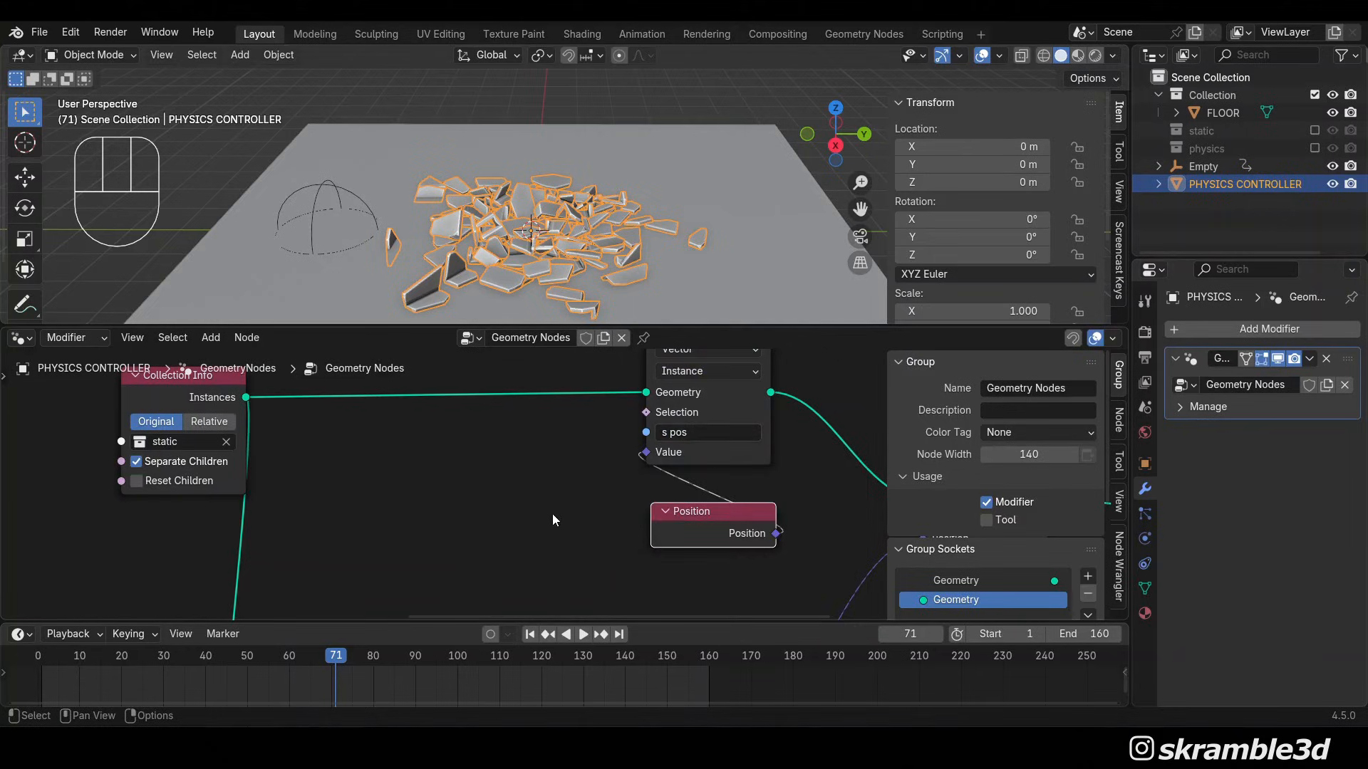
# Add a Named Attribute node below the Position node that feeds the Multiply node of the distance setup
pyautogui.scroll(-5, 553, 514)
pyautogui.moveTo(549, 522); pyautogui.dragTo(702, 537, button='middle')
pyautogui.scroll(4, 426, 554)
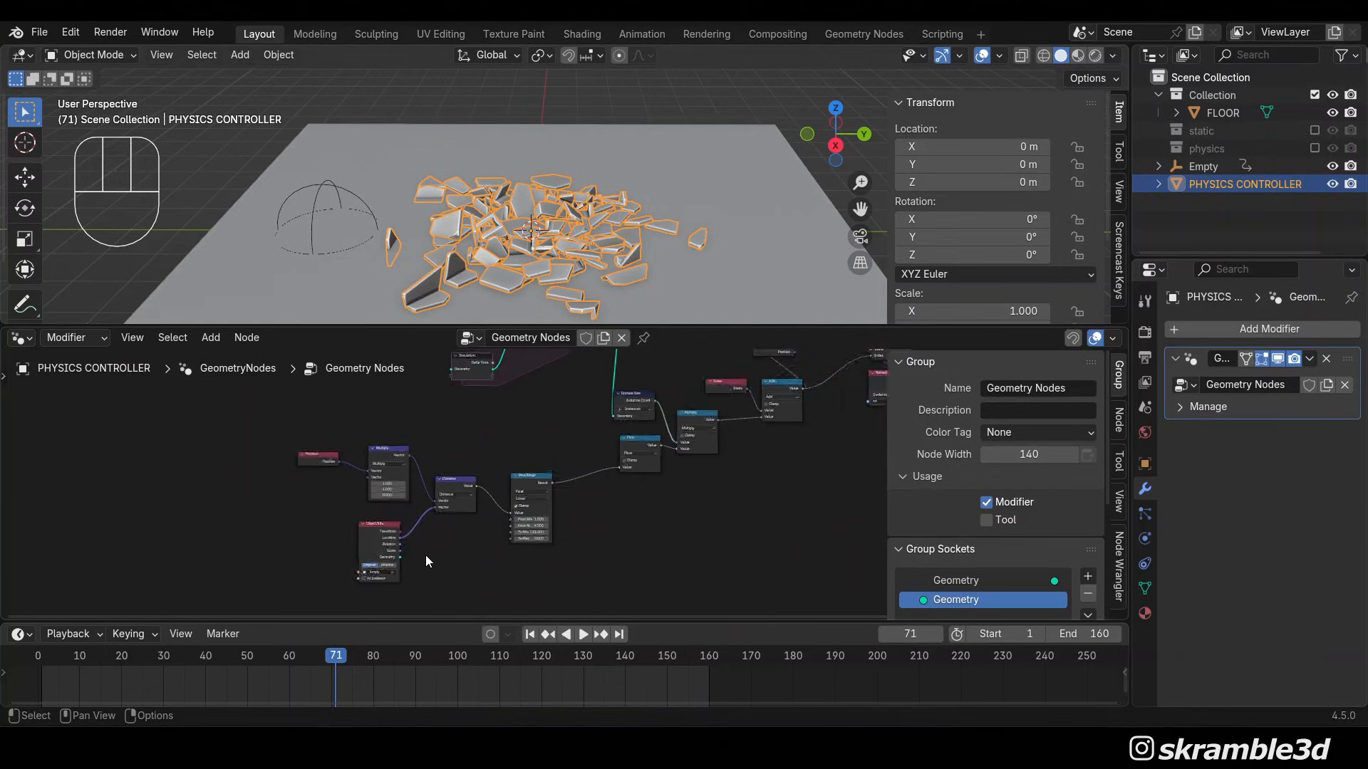
pyautogui.moveTo(478, 538); pyautogui.dragTo(770, 566, button='middle')
pyautogui.scroll(4, 576, 476)
pyautogui.moveTo(593, 482); pyautogui.dragTo(652, 451, button='middle')
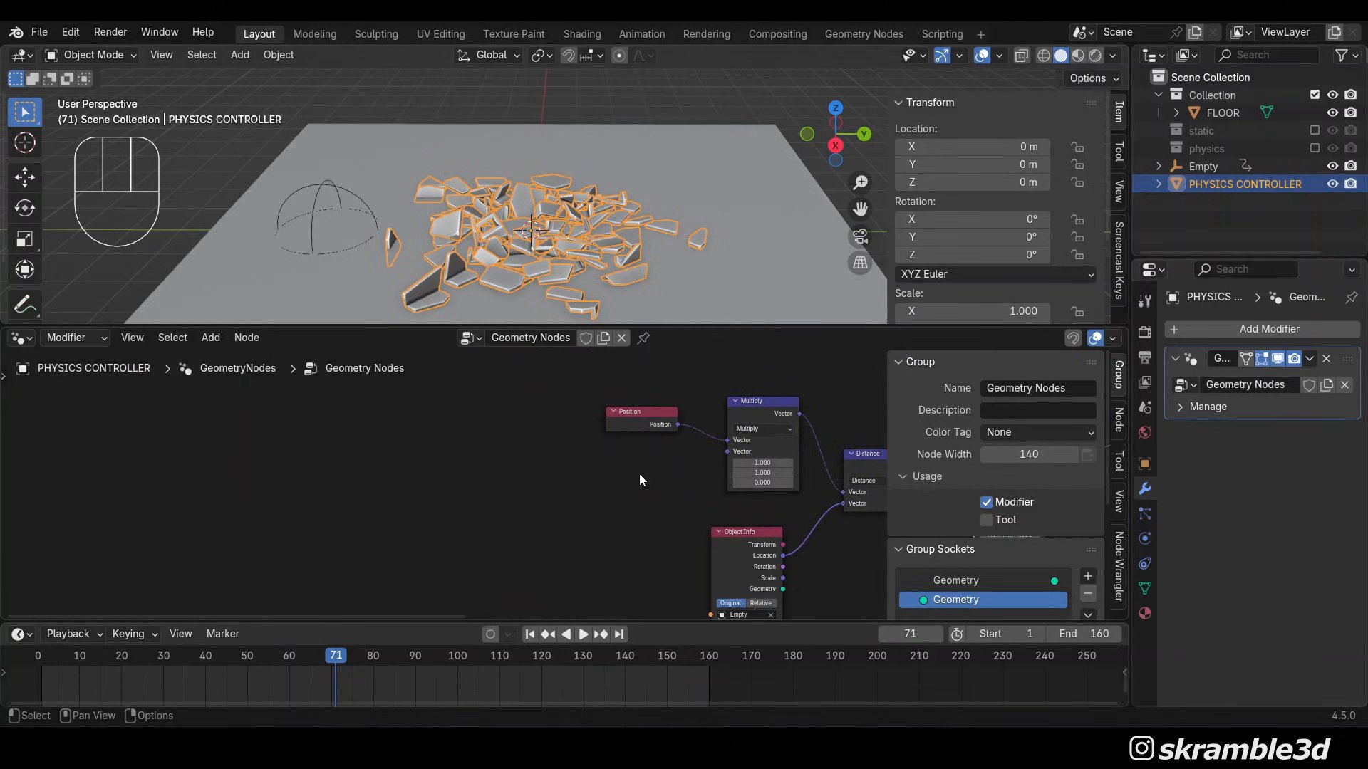
pyautogui.hotkey('shift', 'a')
pyautogui.write('named')
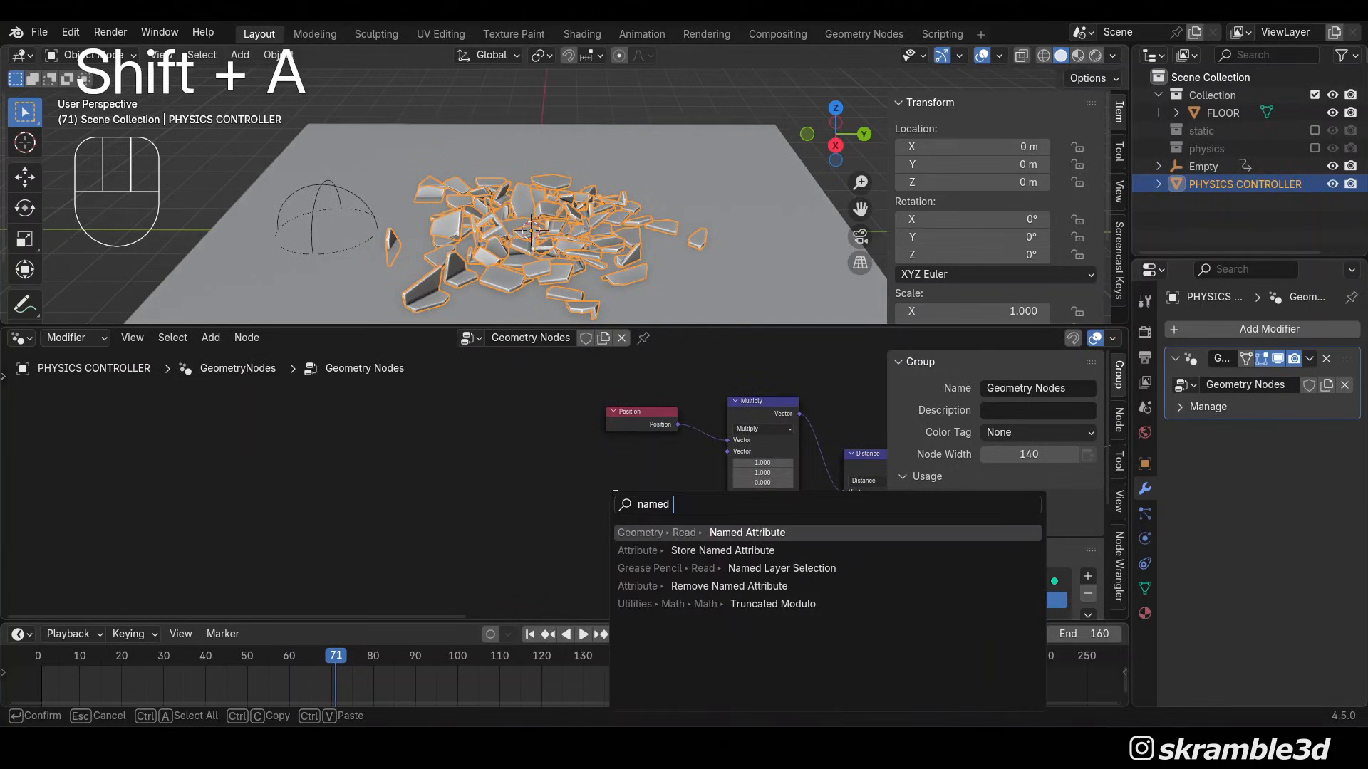
pyautogui.click(703, 531)
pyautogui.click(586, 458)
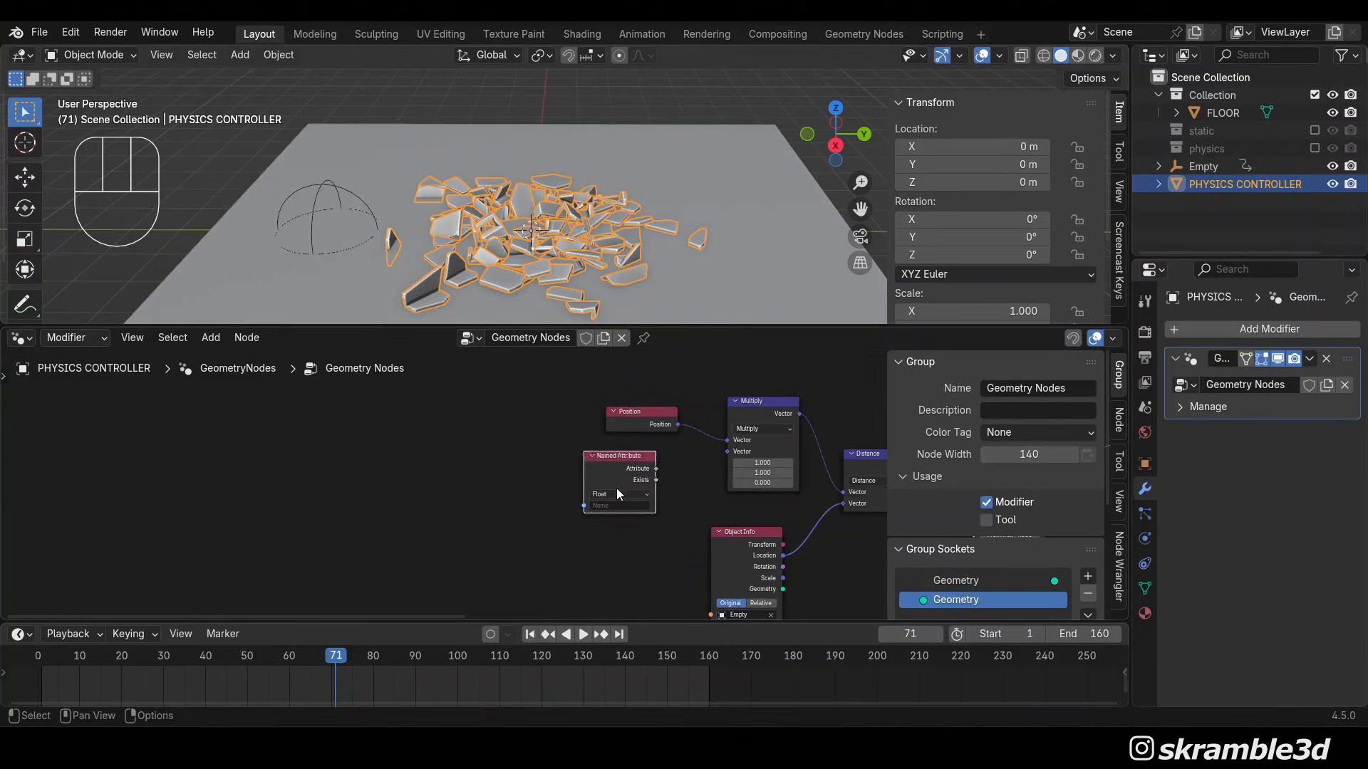
# Set the Named Attribute node to read "s pos" and link its Attribute output to the Multiply node's first Vector input, replacing Position
pyautogui.scroll(5, 617, 488)
pyautogui.moveTo(739, 519); pyautogui.dragTo(689, 513, button='middle')
pyautogui.click(593, 510)
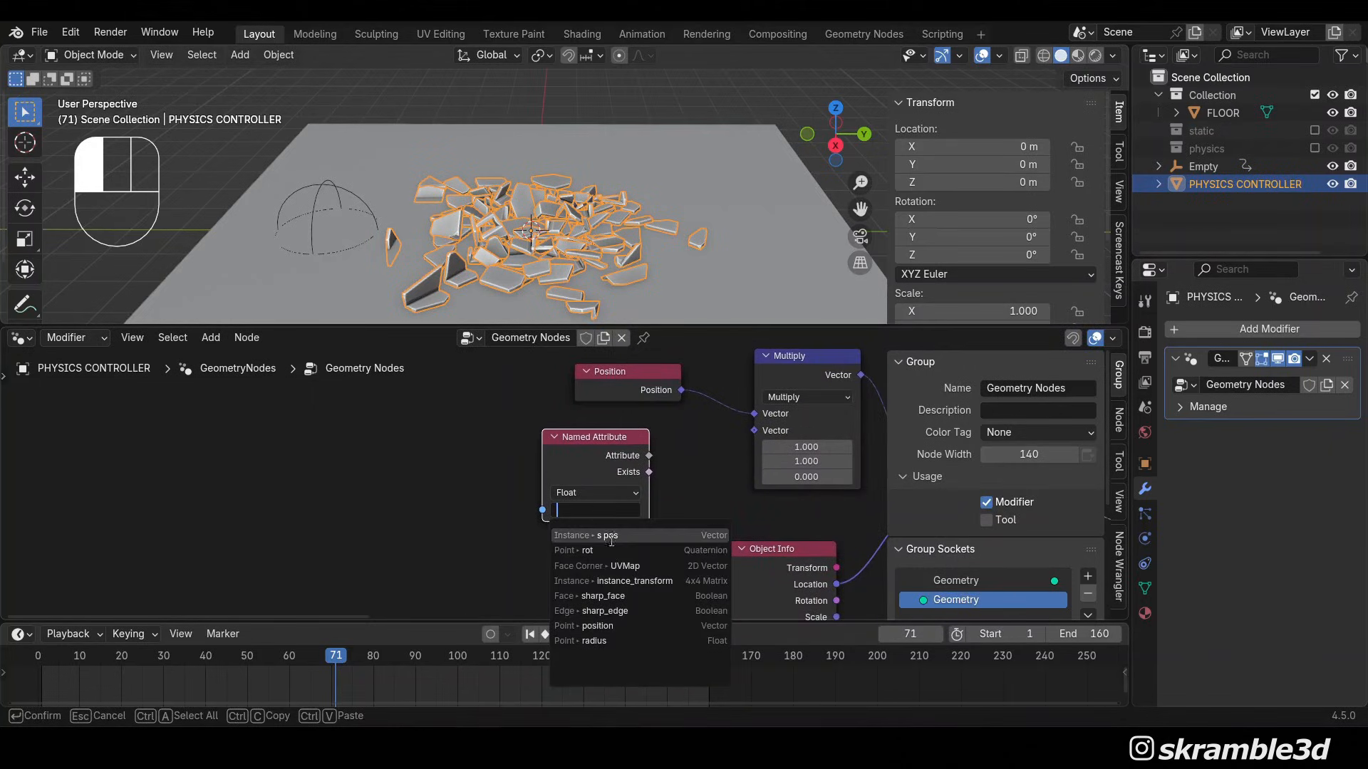
pyautogui.click(607, 536)
pyautogui.moveTo(617, 536); pyautogui.dragTo(511, 514, button='middle')
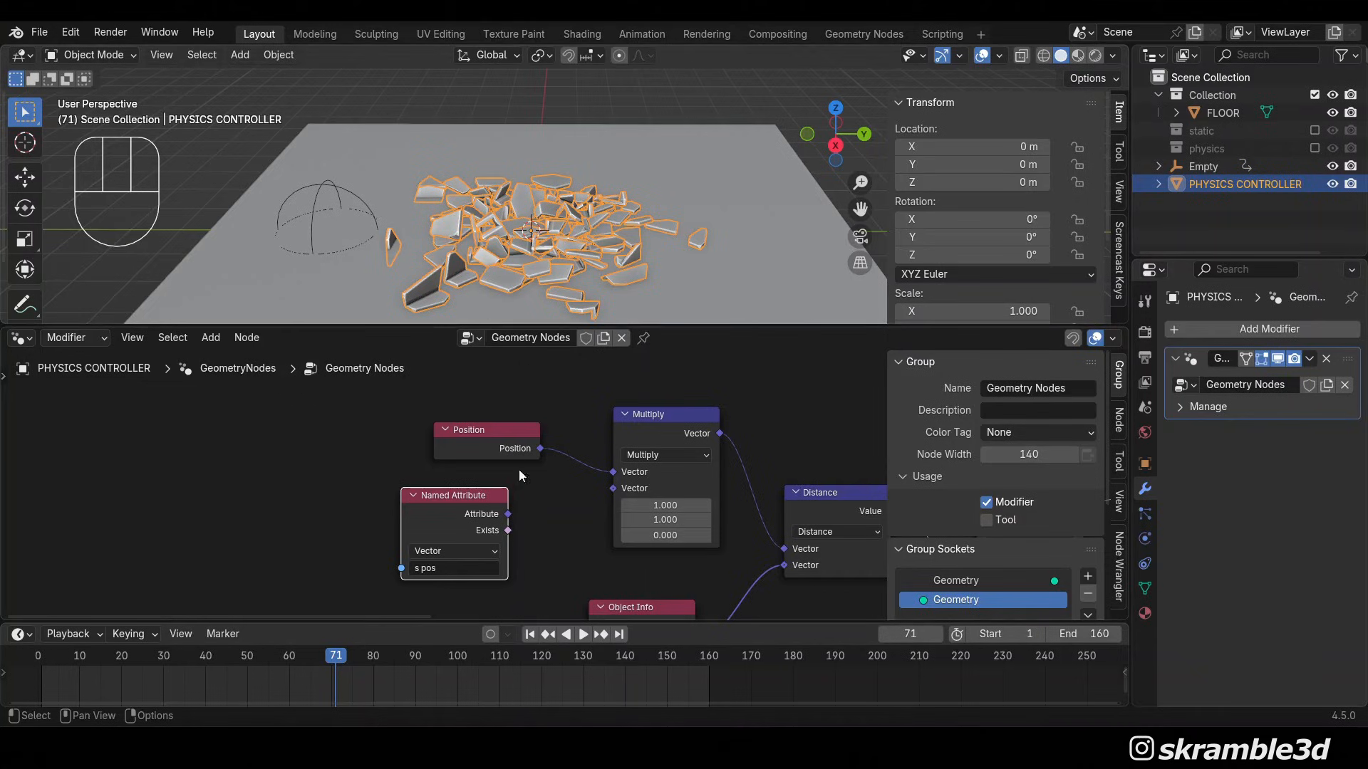
pyautogui.moveTo(609, 470); pyautogui.dragTo(609, 470)
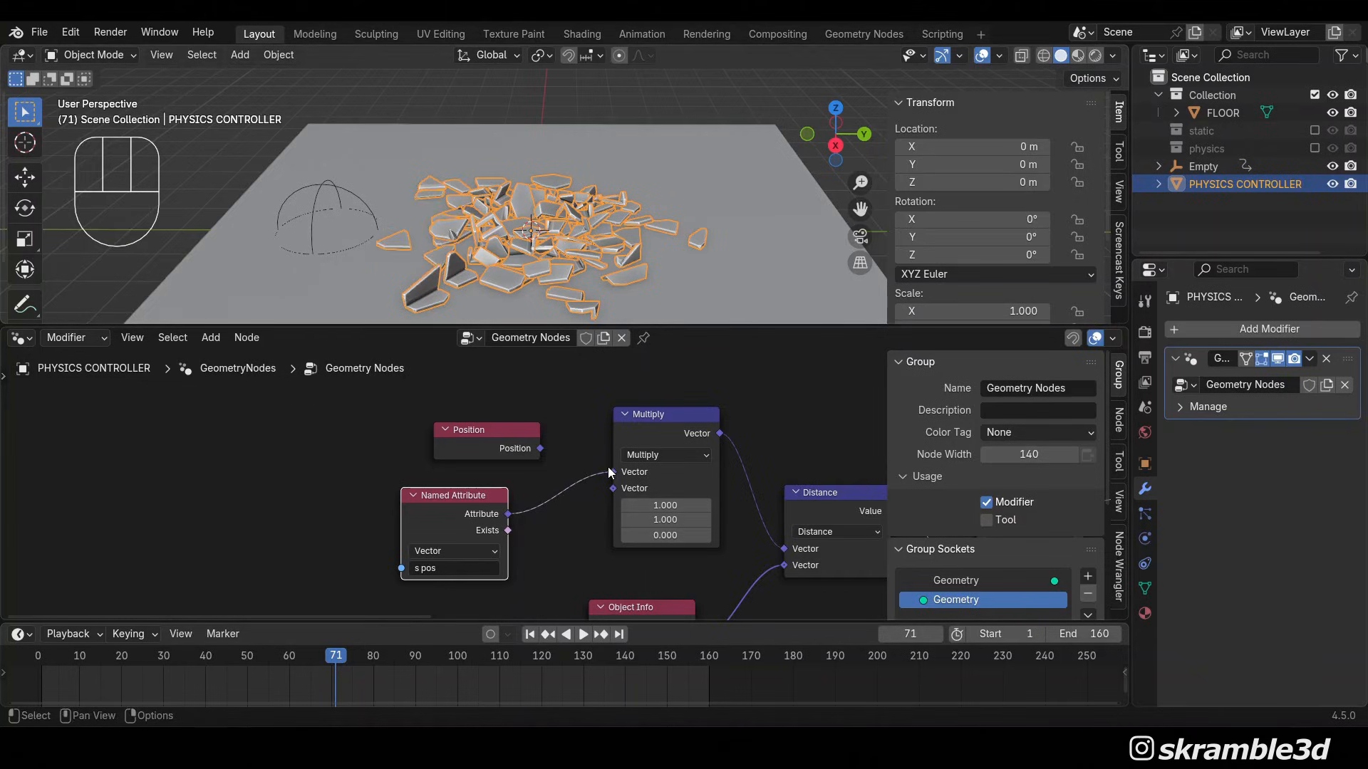
# Play the animation and examine from several angles how the pieces break and reassemble around the moving sphere empty
pyautogui.press('space')
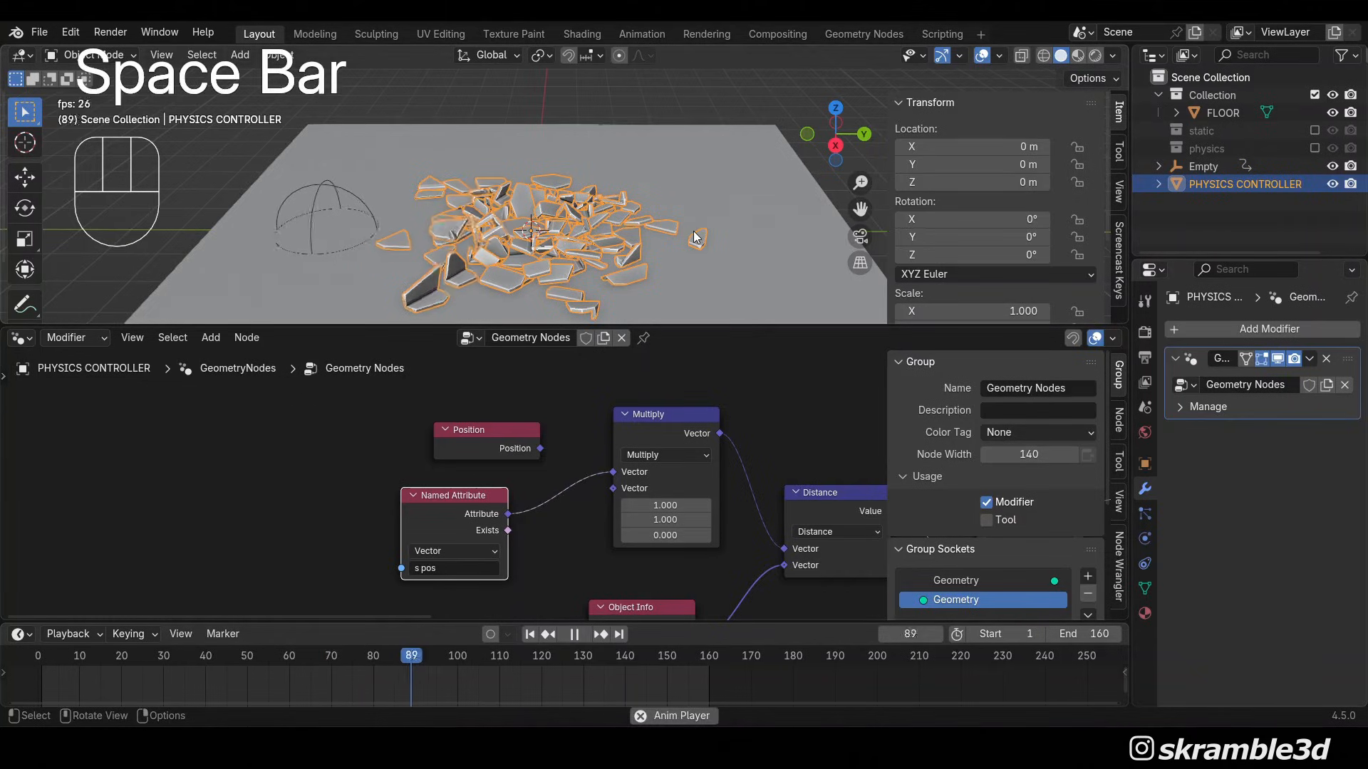
pyautogui.moveTo(643, 227); pyautogui.dragTo(422, 239, button='middle')
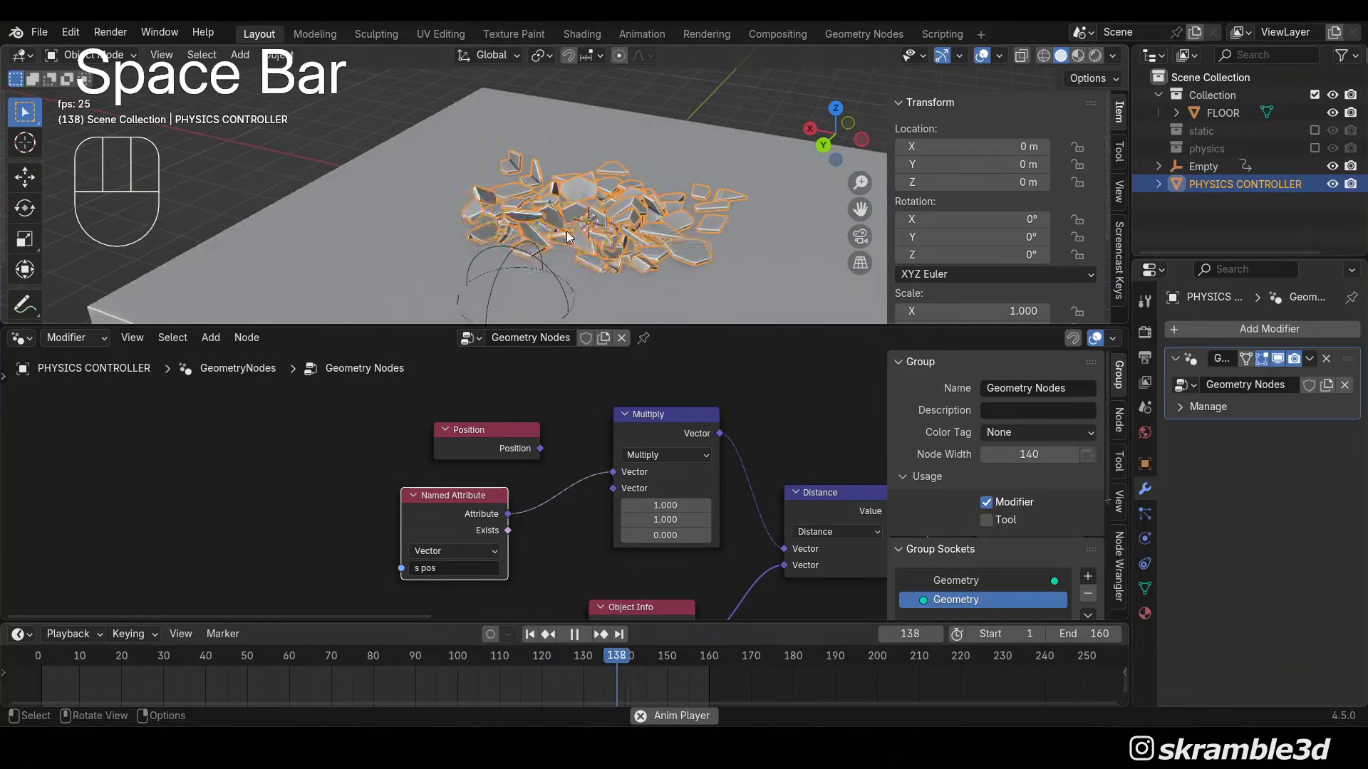
pyautogui.moveTo(695, 220)
pyautogui.mouseDown(button='middle')
pyautogui.moveTo(609, 233)
pyautogui.moveTo(699, 208)
pyautogui.moveTo(682, 188)
pyautogui.moveTo(693, 215)
pyautogui.mouseUp(button='middle')
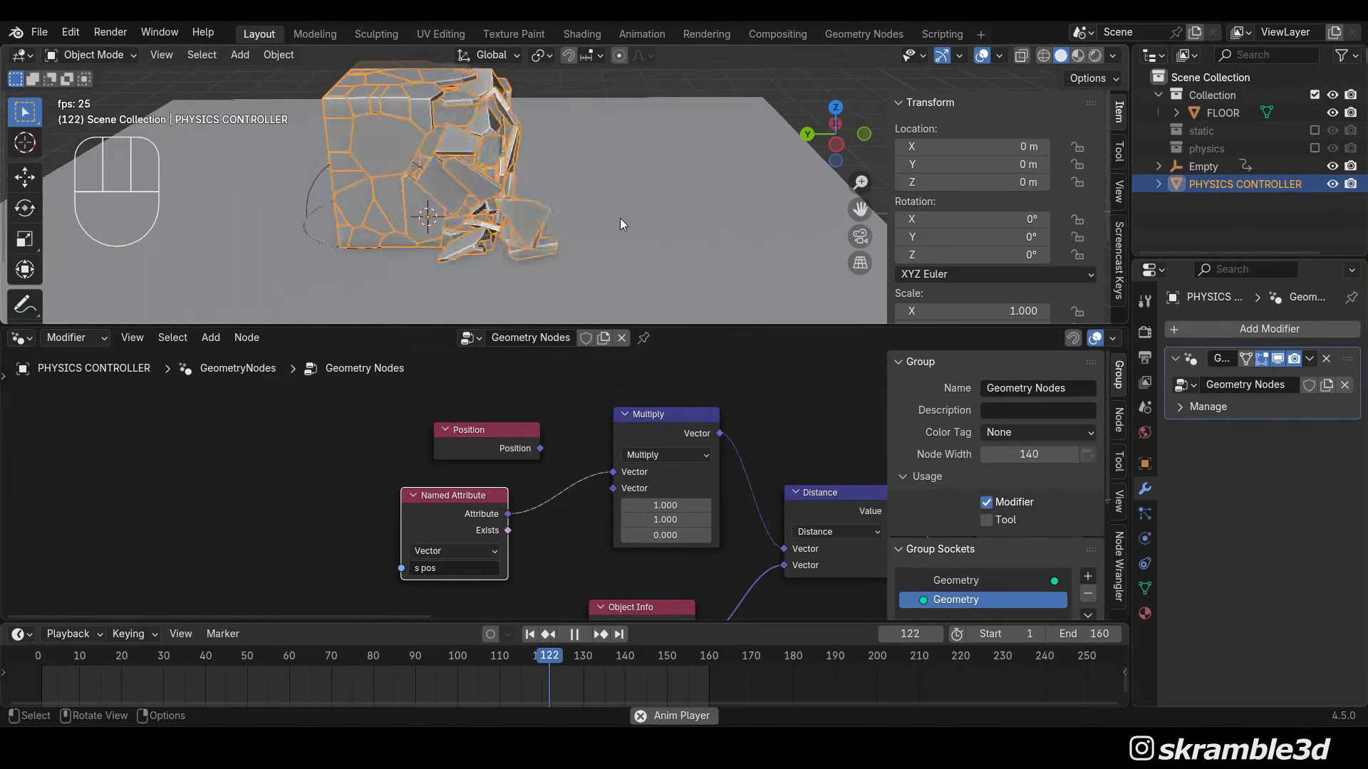
pyautogui.moveTo(667, 225); pyautogui.dragTo(639, 265, button='middle')
pyautogui.press('space')
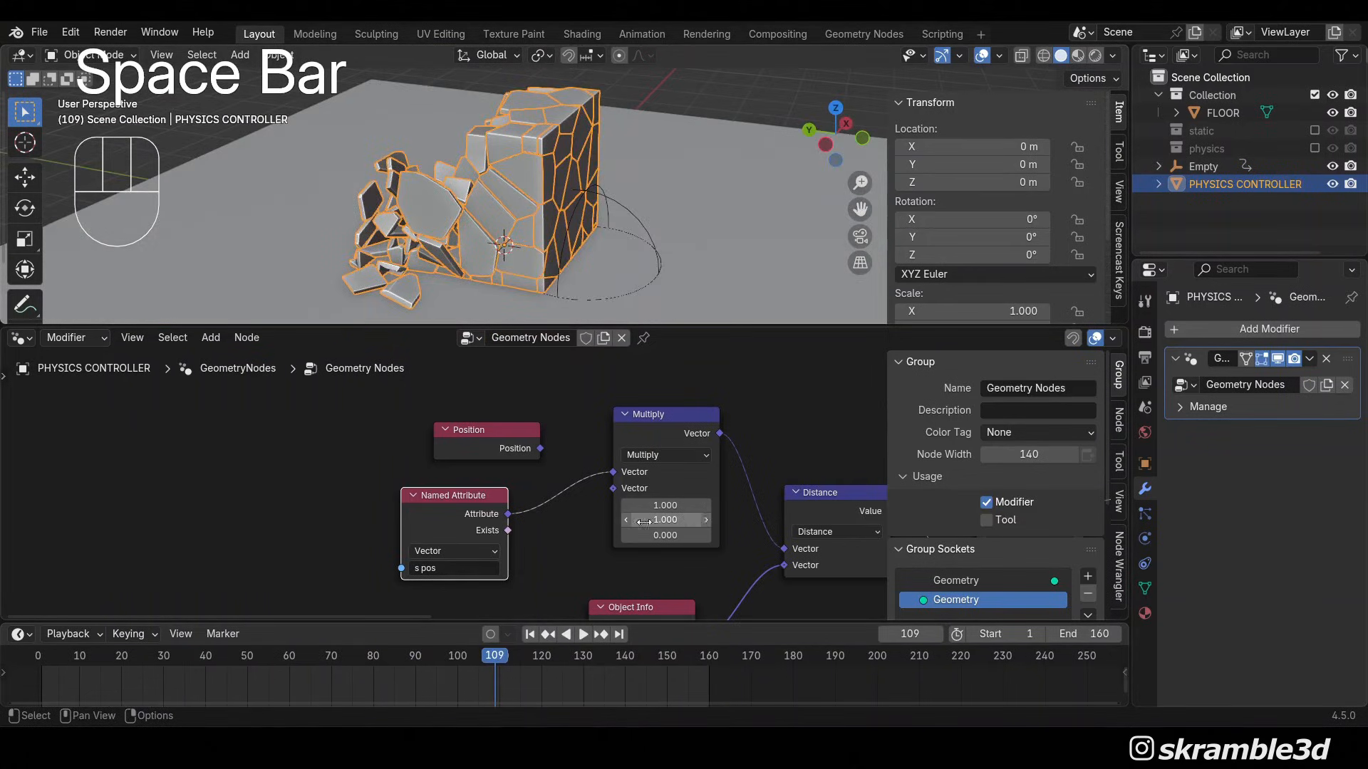
pyautogui.press('space')
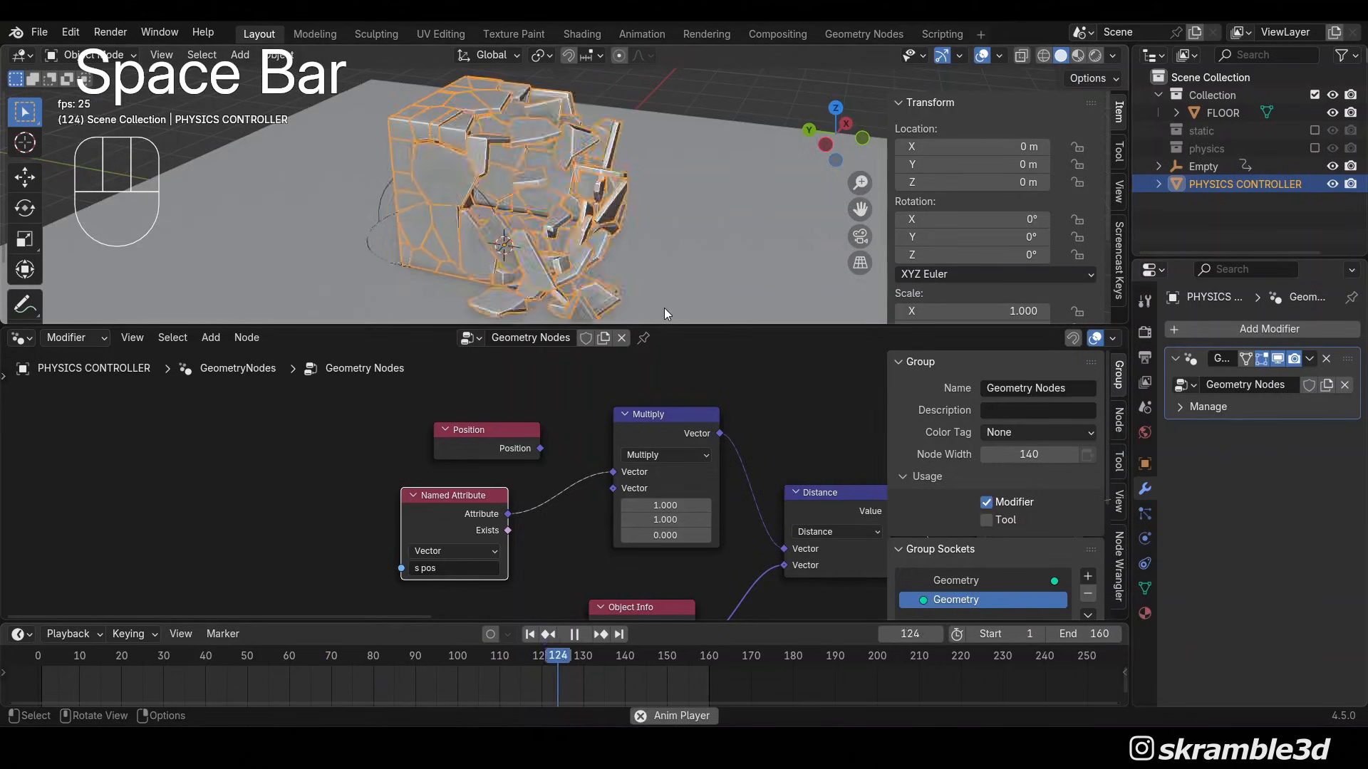